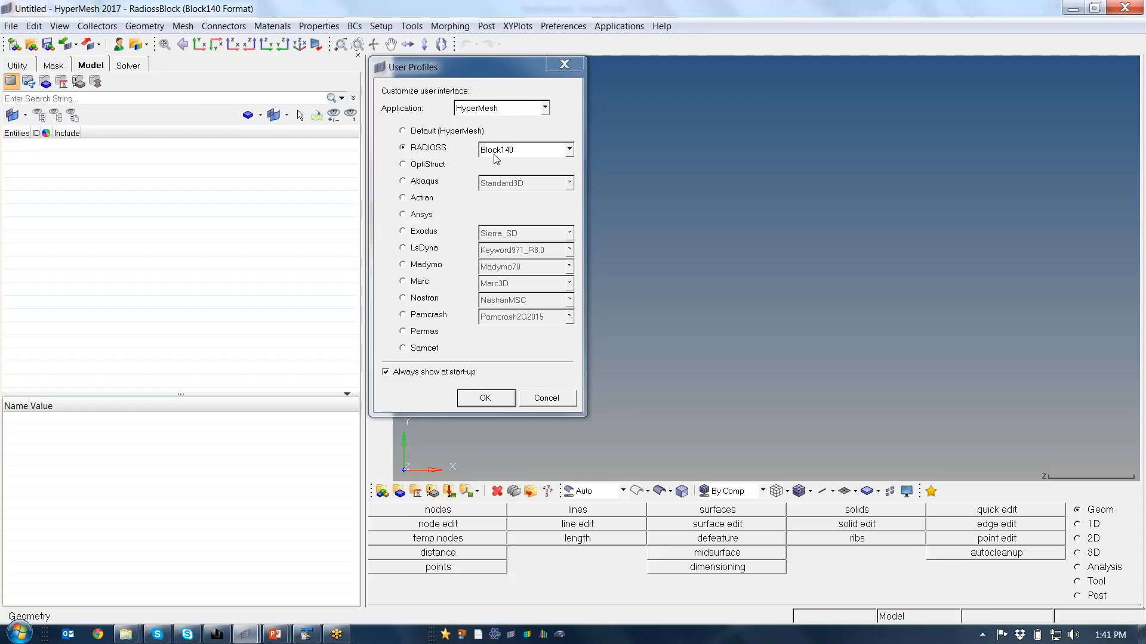
# Load the RADIOSS Block140 user profile and open Model_1.hm from the Model_Build folder.
pyautogui.click(569, 151)
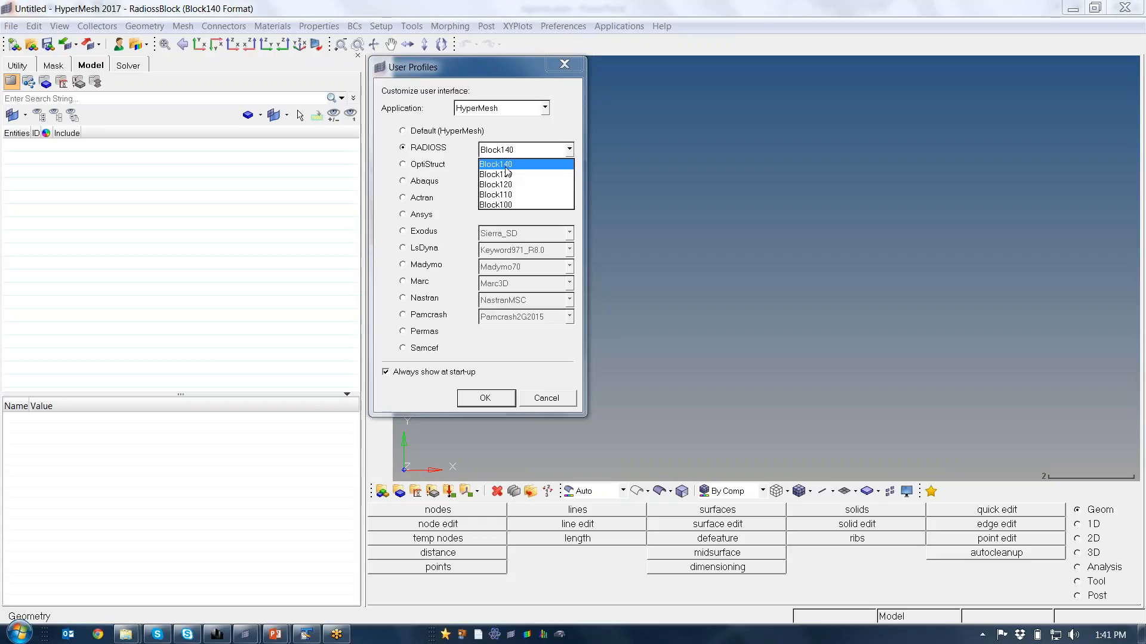
pyautogui.click(501, 403)
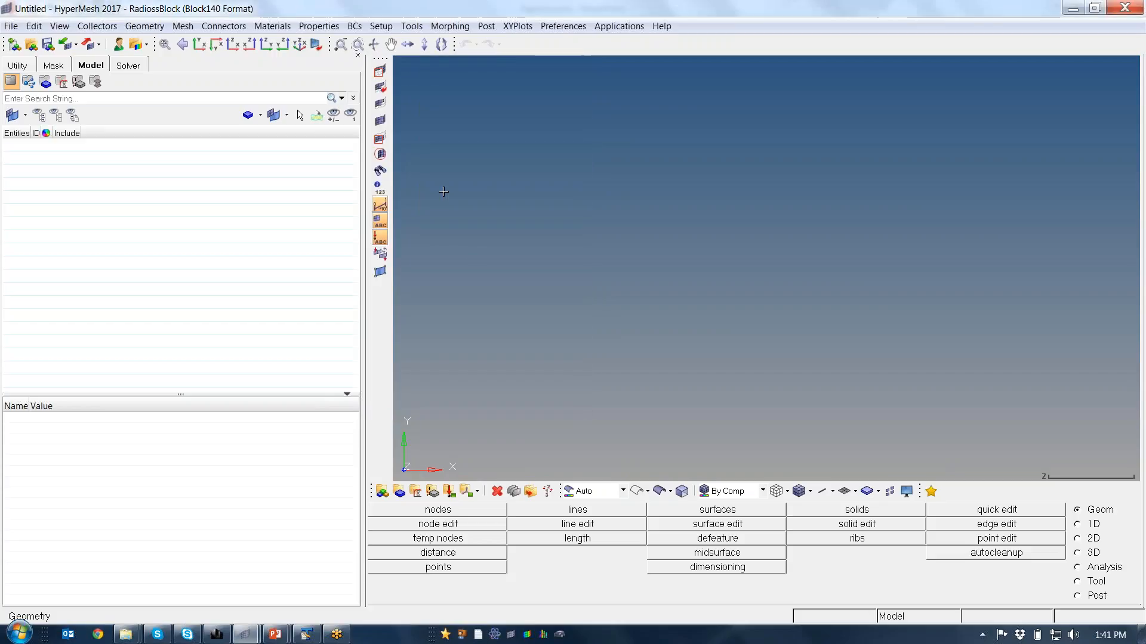
pyautogui.click(31, 45)
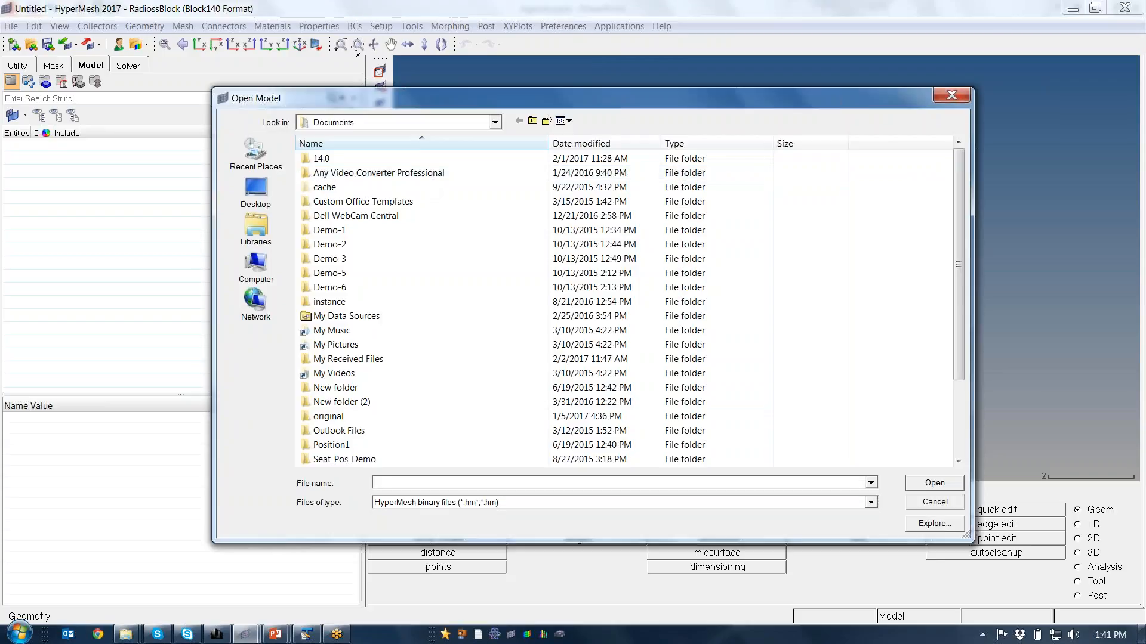
pyautogui.hotkey('ctrl', 'v')
pyautogui.press('Return')
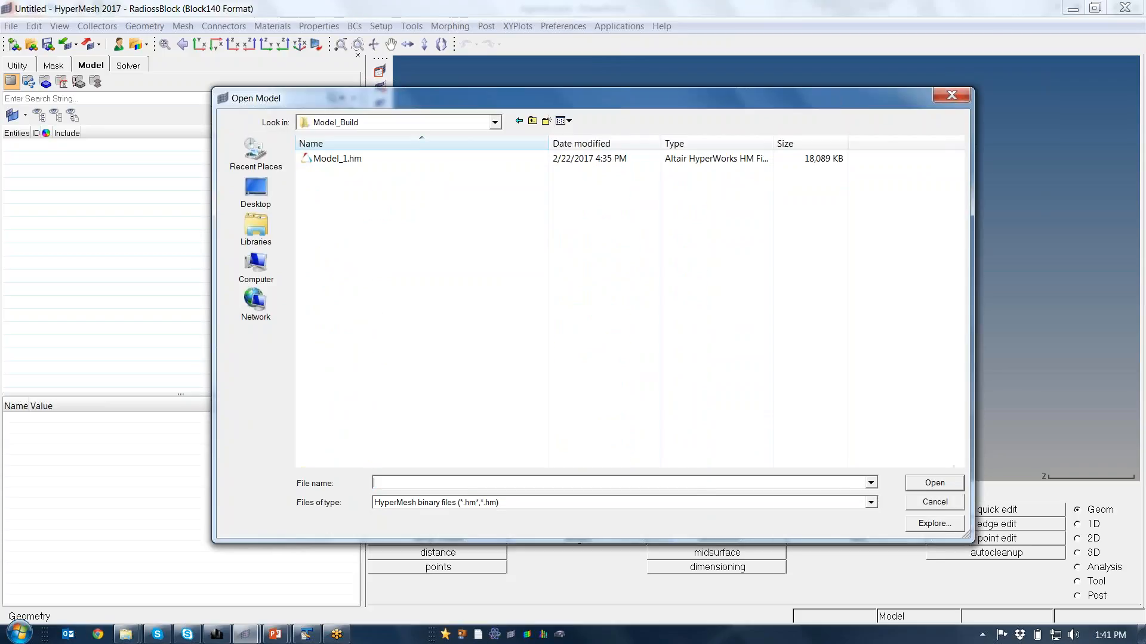
pyautogui.click(337, 159)
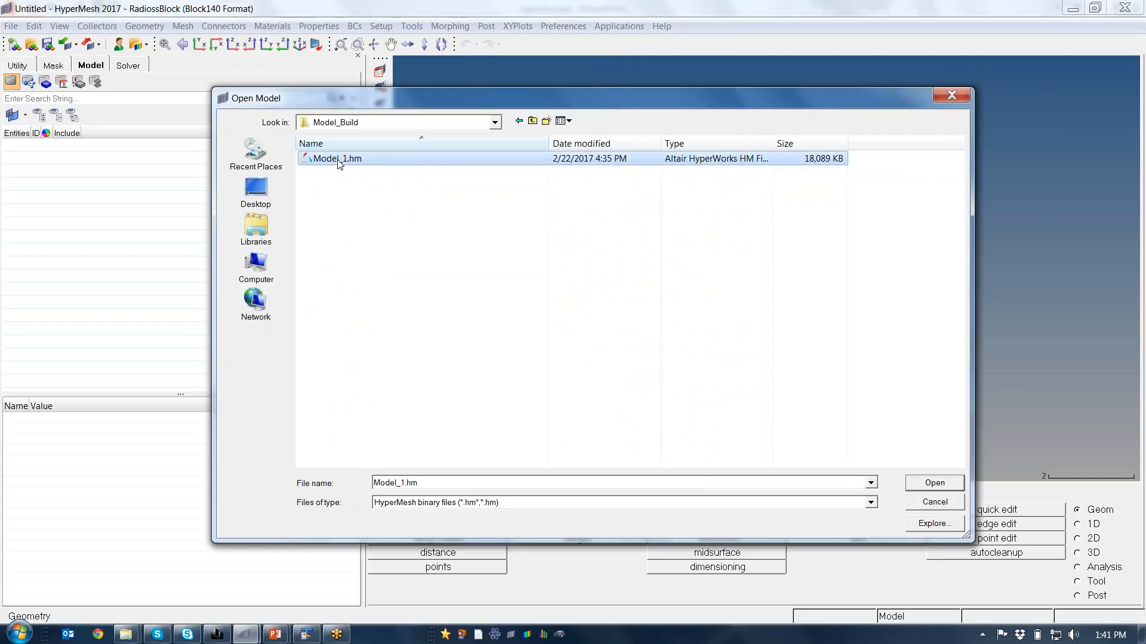
pyautogui.click(919, 485)
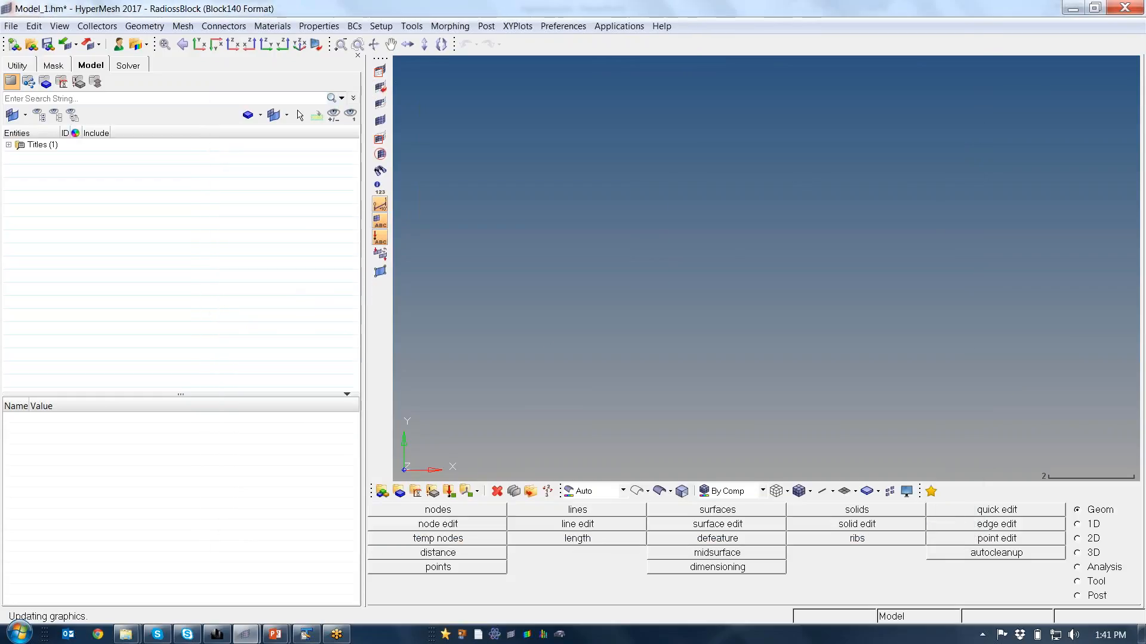
# Examine the complete vehicle model in 3D and look through the curves it contains.
pyautogui.keyDown('ctrl'); pyautogui.moveTo(795, 258); pyautogui.dragTo(823, 310); pyautogui.keyUp('ctrl')
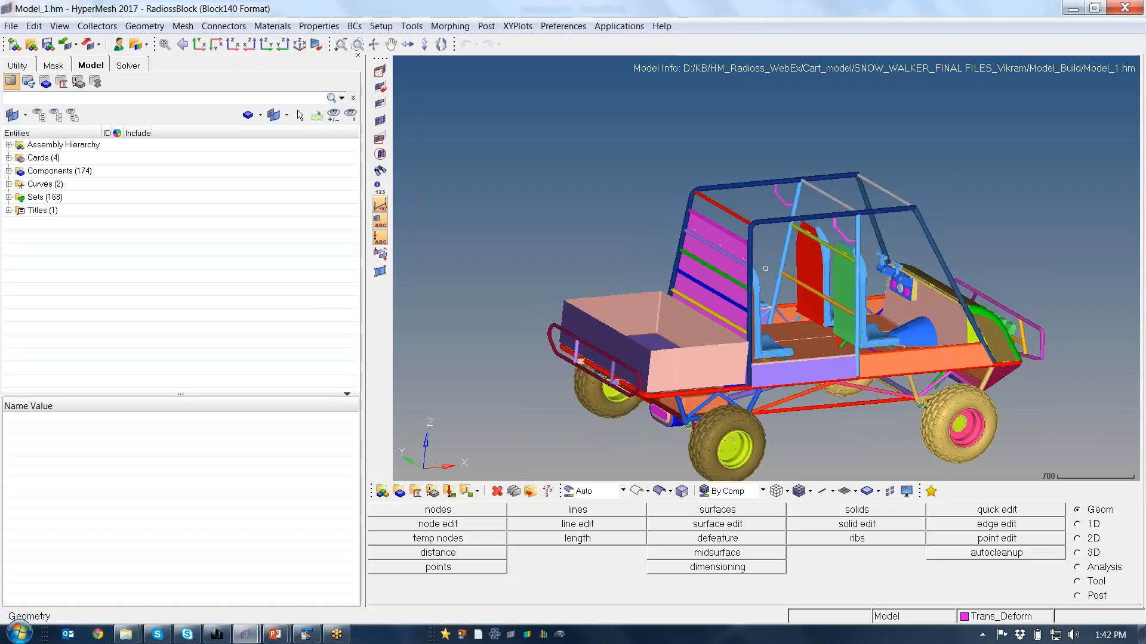
pyautogui.keyDown('ctrl'); pyautogui.moveTo(824, 311); pyautogui.dragTo(765, 269, button='right'); pyautogui.keyUp('ctrl')
pyautogui.keyDown('ctrl'); pyautogui.moveTo(746, 325); pyautogui.dragTo(760, 314); pyautogui.keyUp('ctrl')
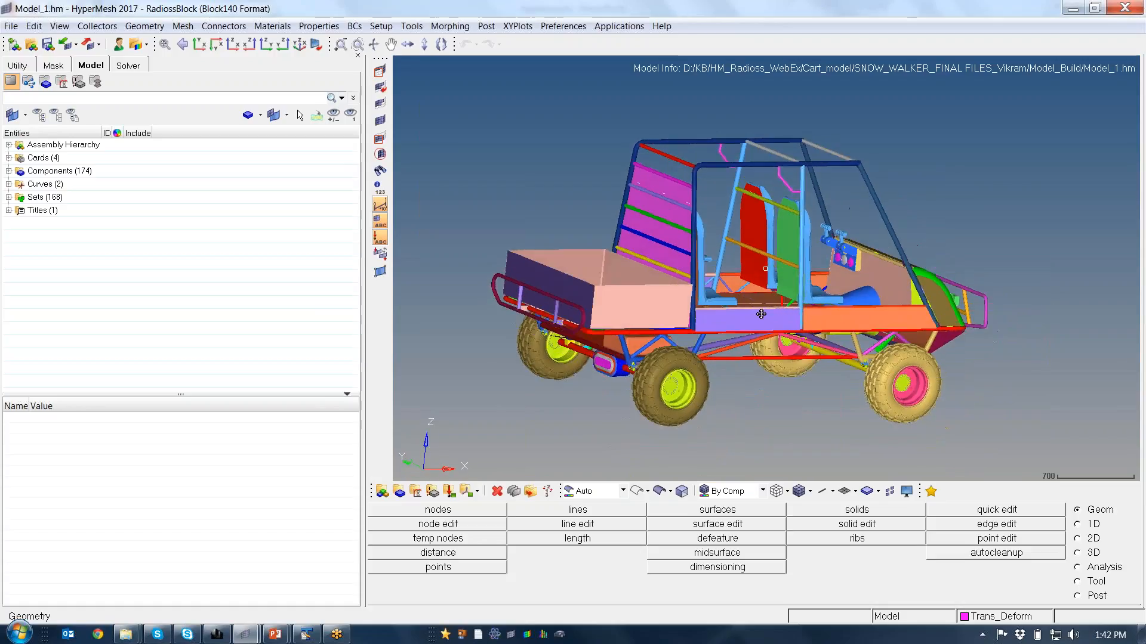
pyautogui.keyDown('ctrl'); pyautogui.moveTo(743, 247); pyautogui.dragTo(710, 265); pyautogui.keyUp('ctrl')
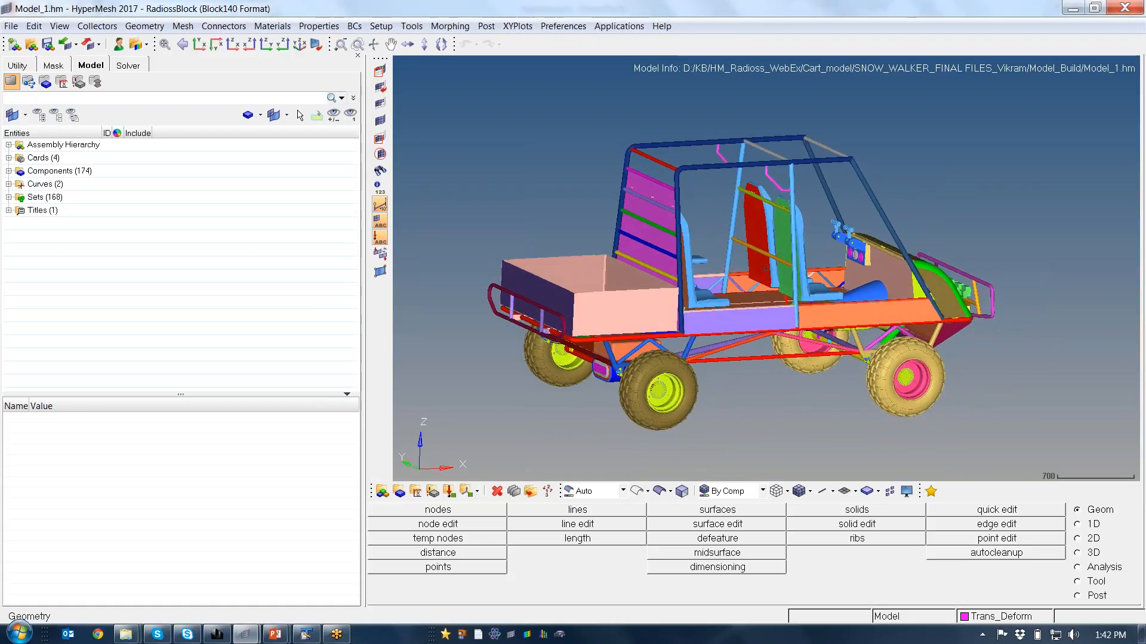
pyautogui.keyDown('ctrl'); pyautogui.moveTo(765, 269); pyautogui.dragTo(744, 279, button='right'); pyautogui.keyUp('ctrl')
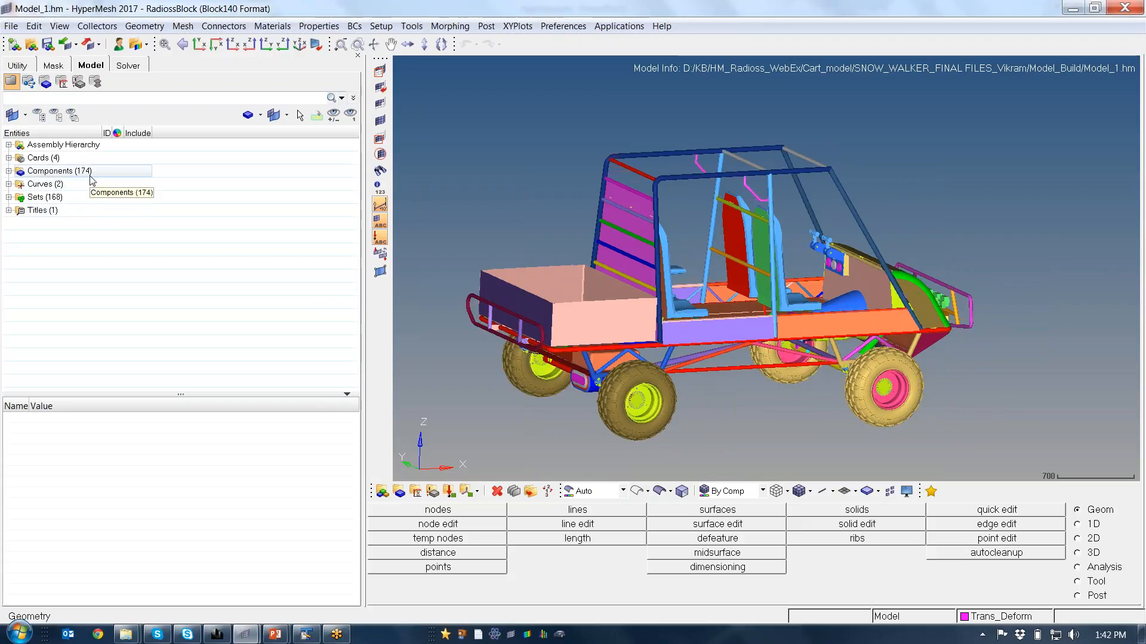
pyautogui.click(8, 185)
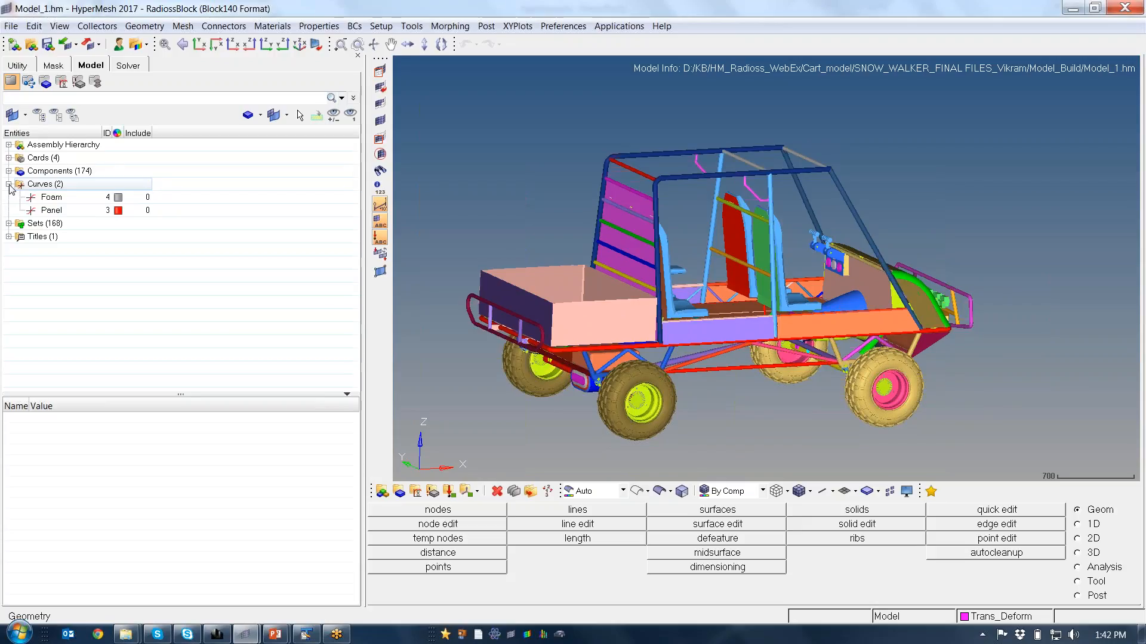
pyautogui.click(9, 184)
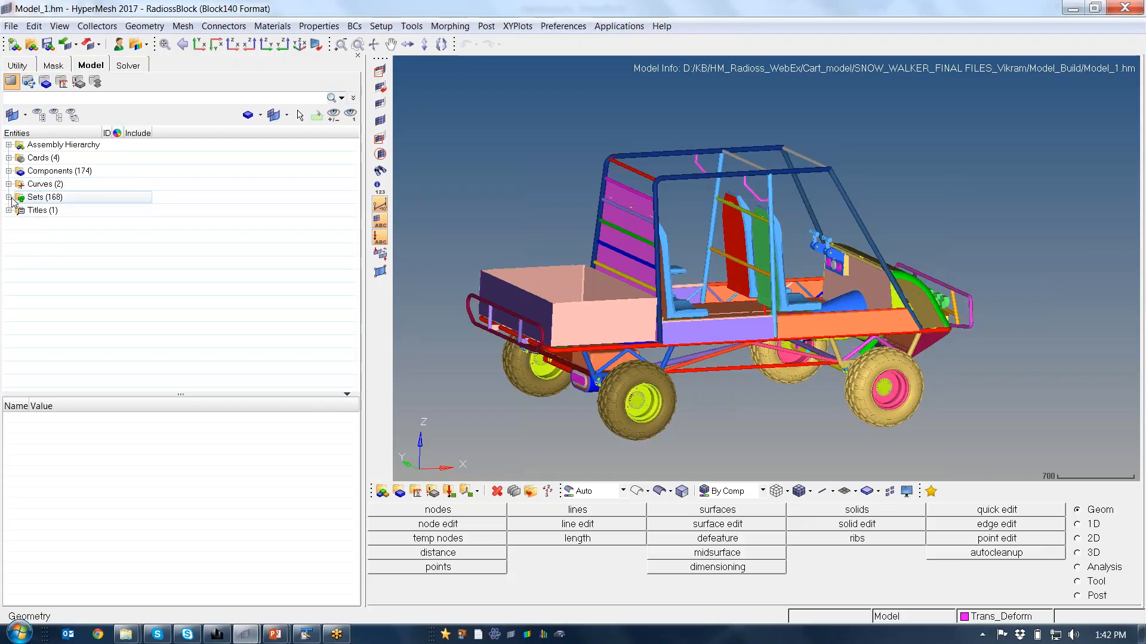
# Examine the rear and front wheels, their hubs and the suspension joints up close, ending with the whole vehicle.
pyautogui.keyDown('ctrl'); pyautogui.moveTo(624, 362); pyautogui.dragTo(664, 292, button='right'); pyautogui.keyUp('ctrl')
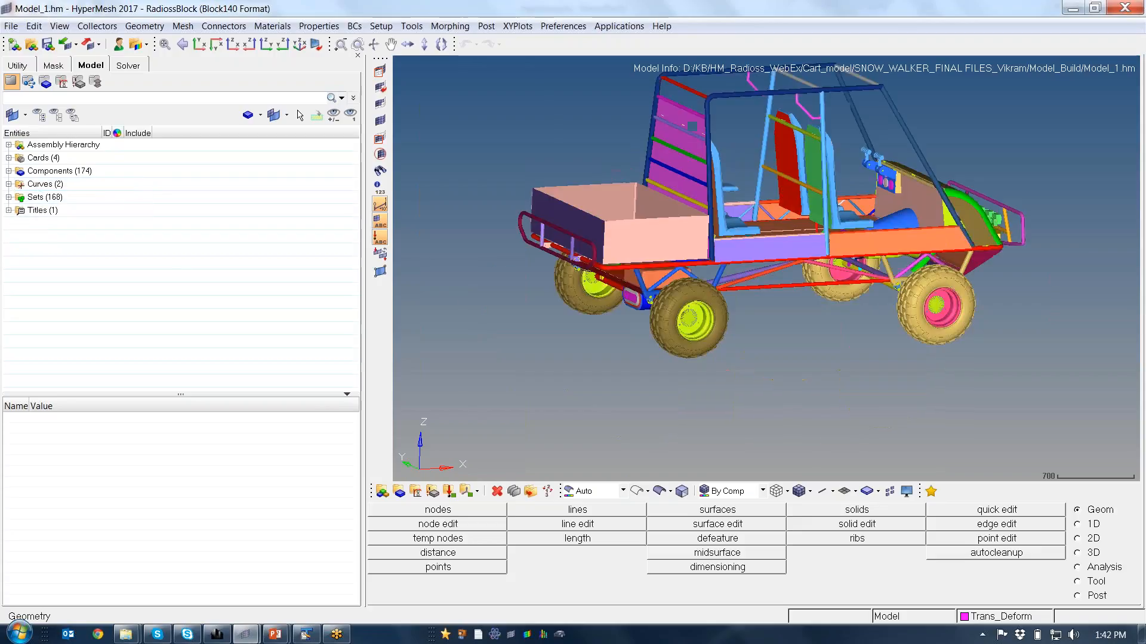
pyautogui.scroll(3, 664, 292)
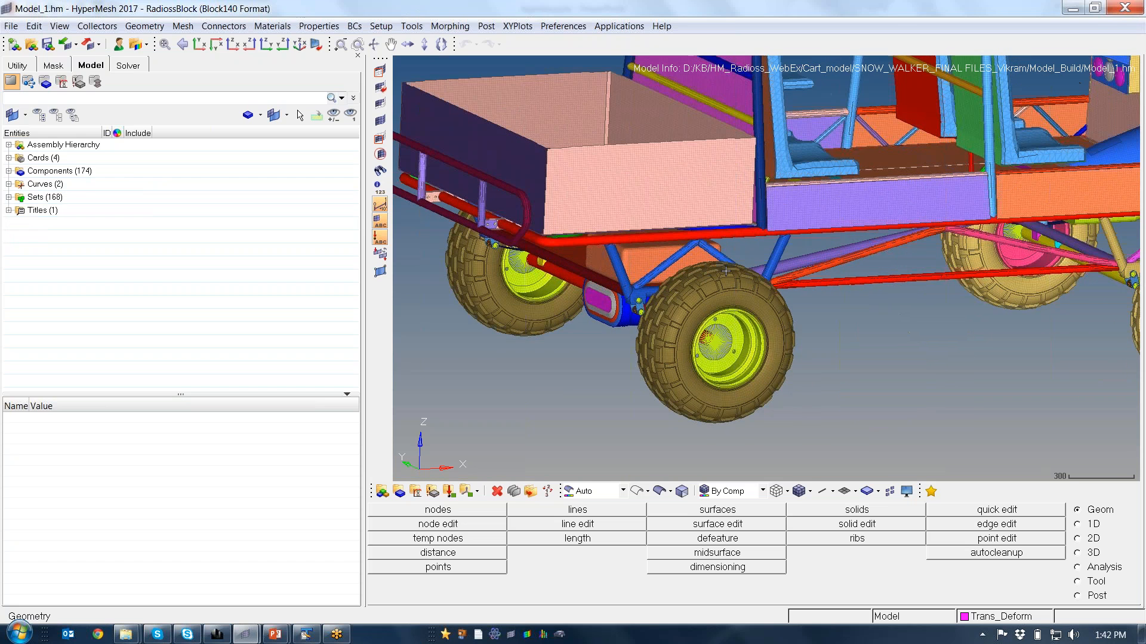
pyautogui.scroll(2, 726, 272)
pyautogui.keyDown('ctrl'); pyautogui.moveTo(725, 271); pyautogui.dragTo(662, 251, button='right'); pyautogui.keyUp('ctrl')
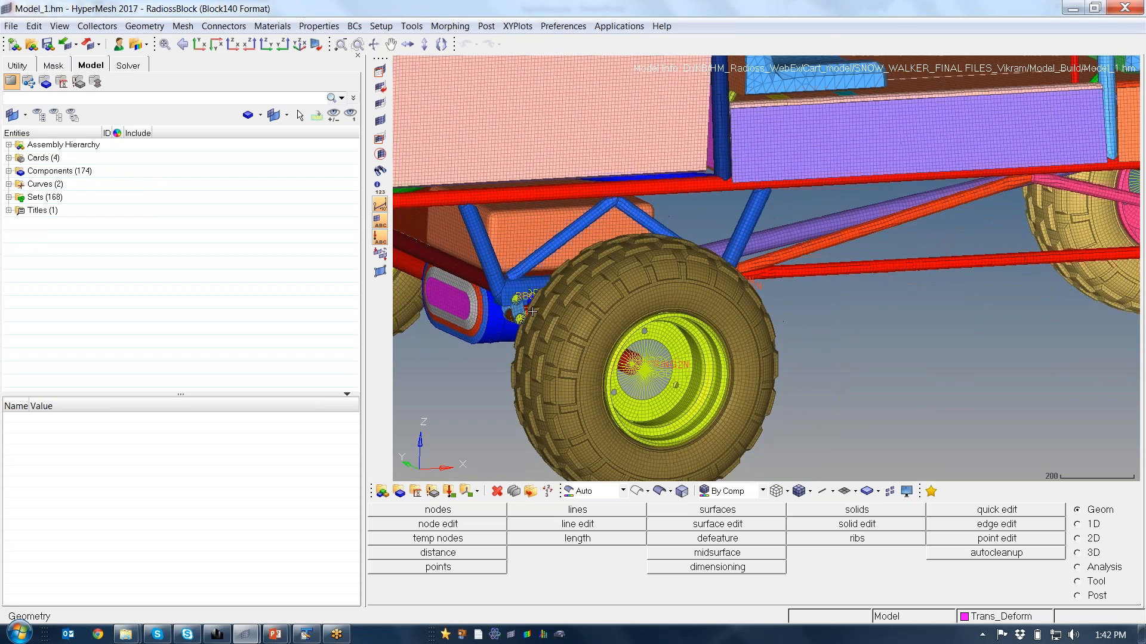
pyautogui.scroll(2, 513, 302)
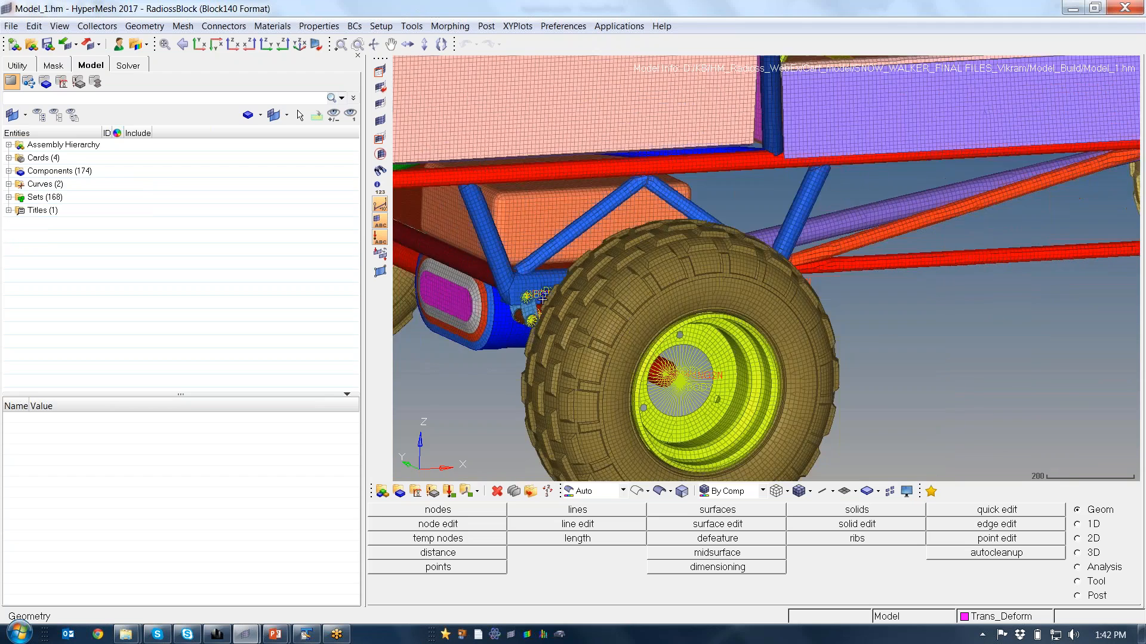
pyautogui.keyDown('ctrl'); pyautogui.moveTo(543, 300); pyautogui.dragTo(417, 365, button='right'); pyautogui.keyUp('ctrl')
pyautogui.scroll(-2, 700, 323)
pyautogui.keyDown('ctrl'); pyautogui.moveTo(716, 316); pyautogui.dragTo(518, 378, button='right'); pyautogui.keyUp('ctrl')
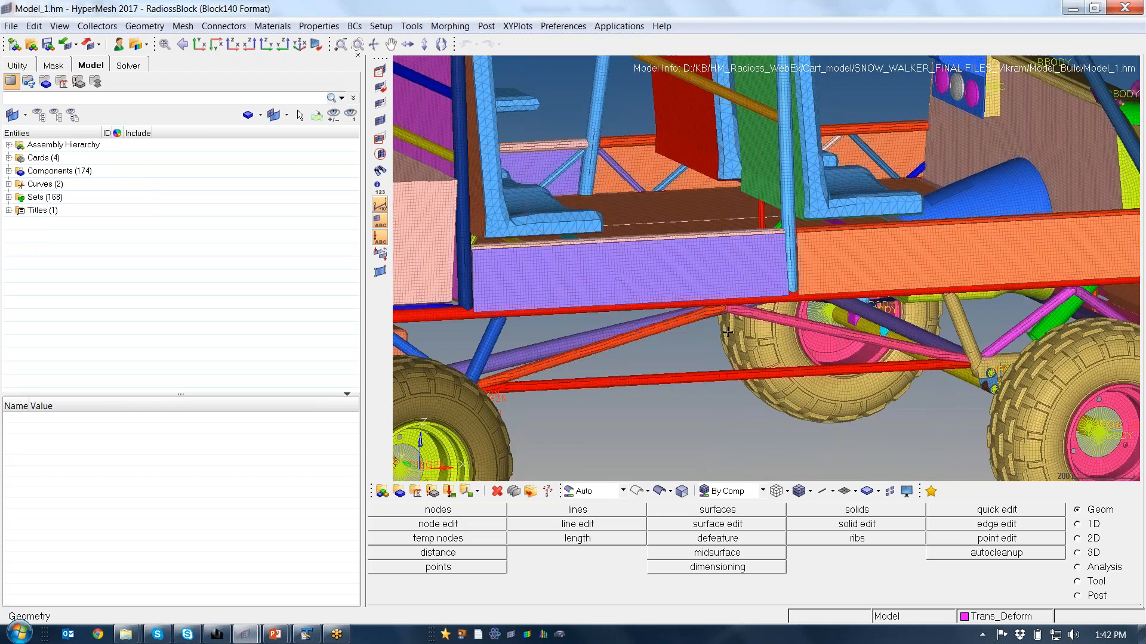
pyautogui.keyDown('ctrl'); pyautogui.moveTo(875, 331); pyautogui.dragTo(618, 245, button='right'); pyautogui.keyUp('ctrl')
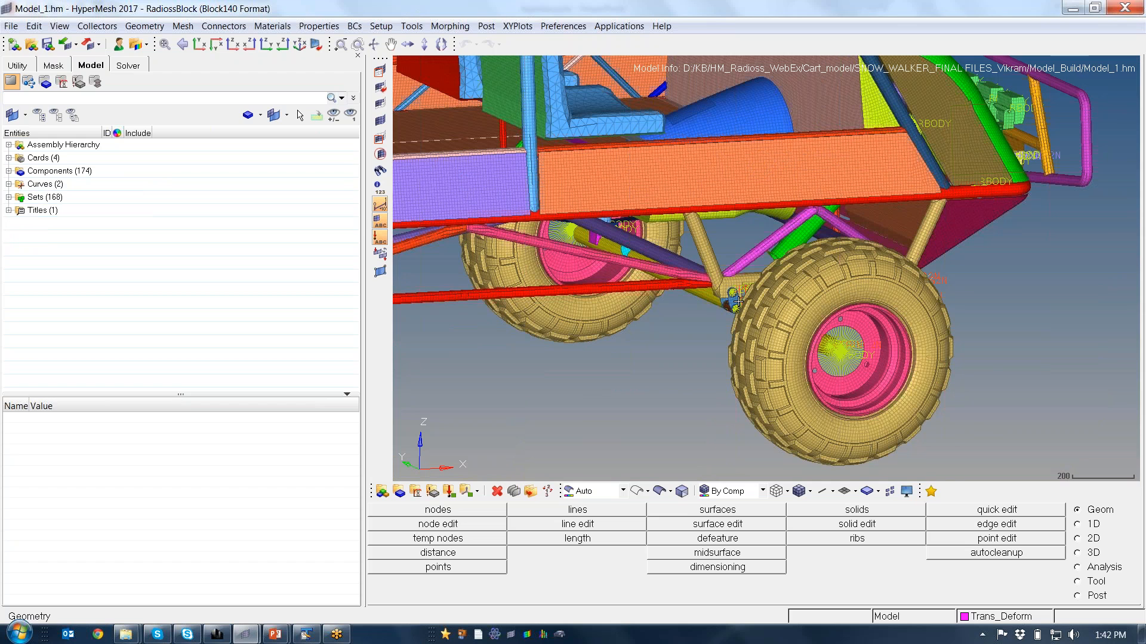
pyautogui.scroll(4, 738, 302)
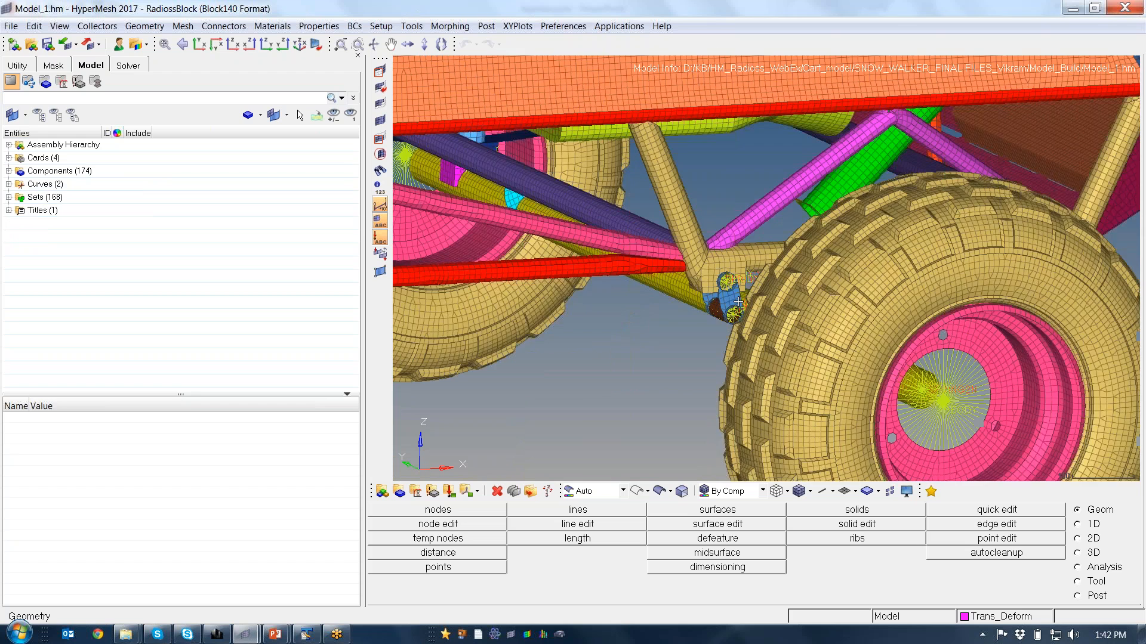
pyautogui.scroll(-10, 739, 303)
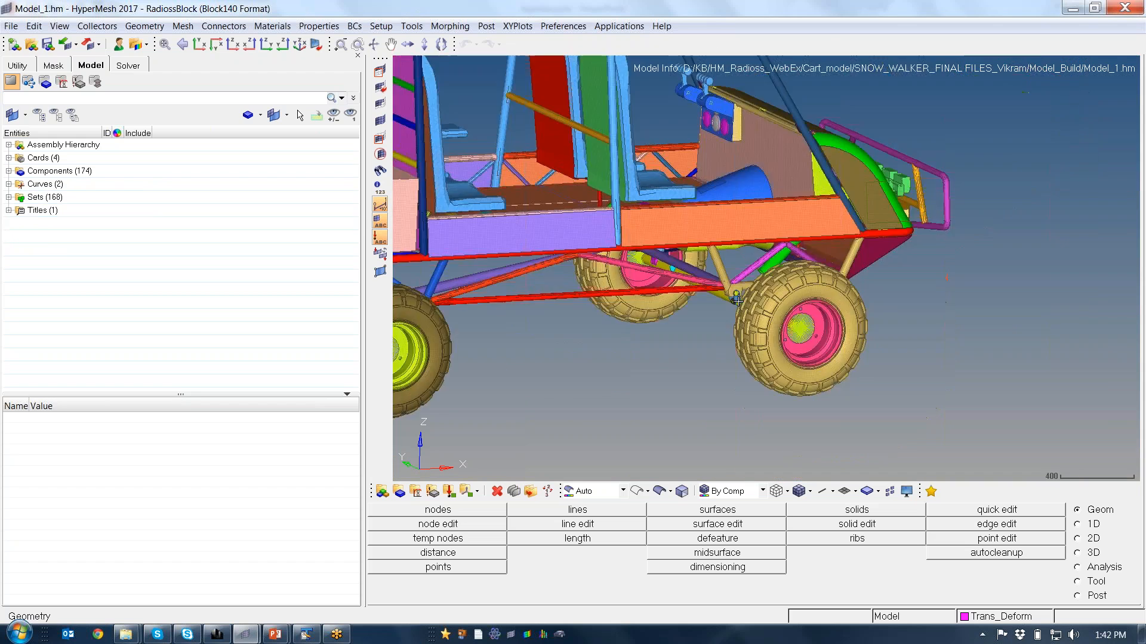
pyautogui.keyDown('ctrl'); pyautogui.moveTo(738, 303); pyautogui.dragTo(732, 409, button='right'); pyautogui.keyUp('ctrl')
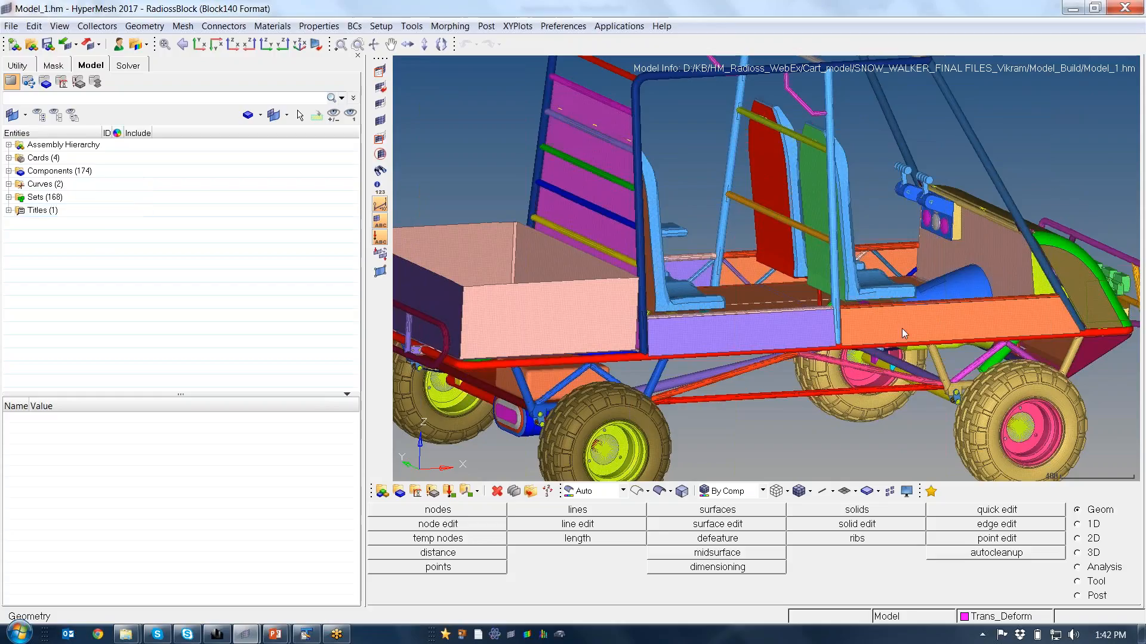
pyautogui.keyDown('ctrl'); pyautogui.moveTo(851, 345); pyautogui.dragTo(764, 303, button='right'); pyautogui.keyUp('ctrl')
pyautogui.keyDown('ctrl'); pyautogui.scroll(-3, 832, 298); pyautogui.keyUp('ctrl')
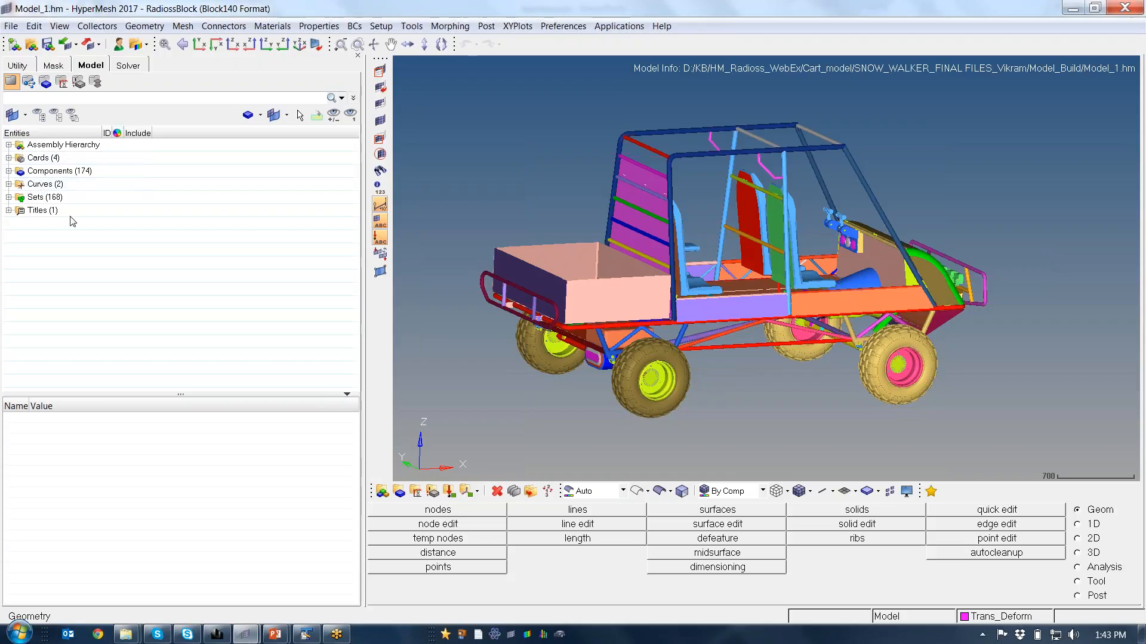
# List the assemblies in the hierarchy and display only the Tube_Frame assembly using Isolate Only.
pyautogui.click(9, 145)
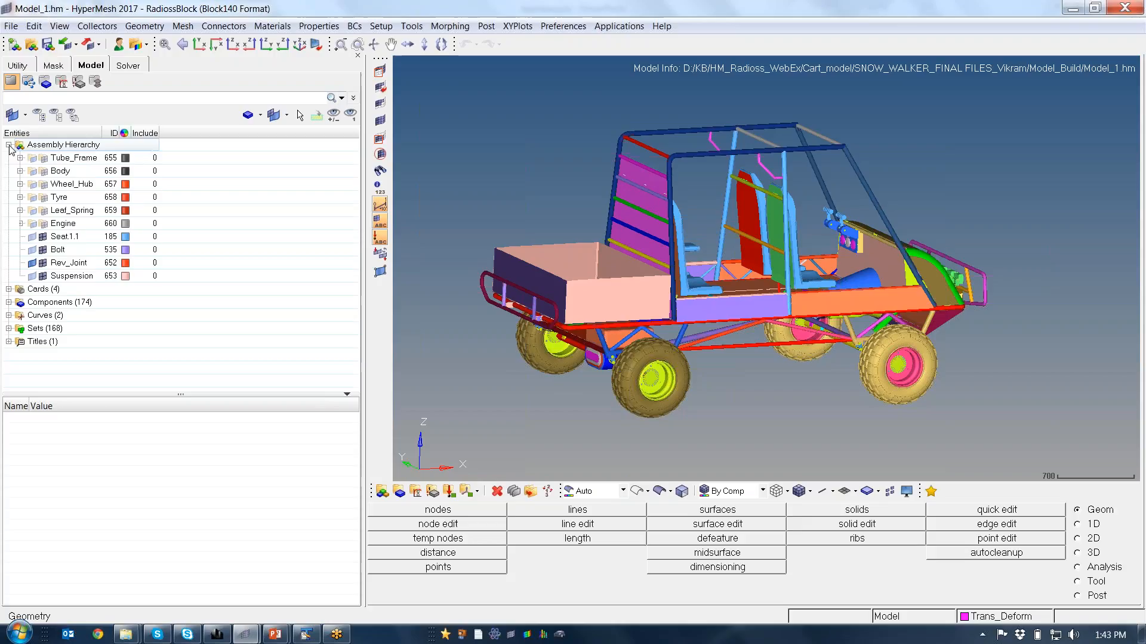
pyautogui.click(76, 159)
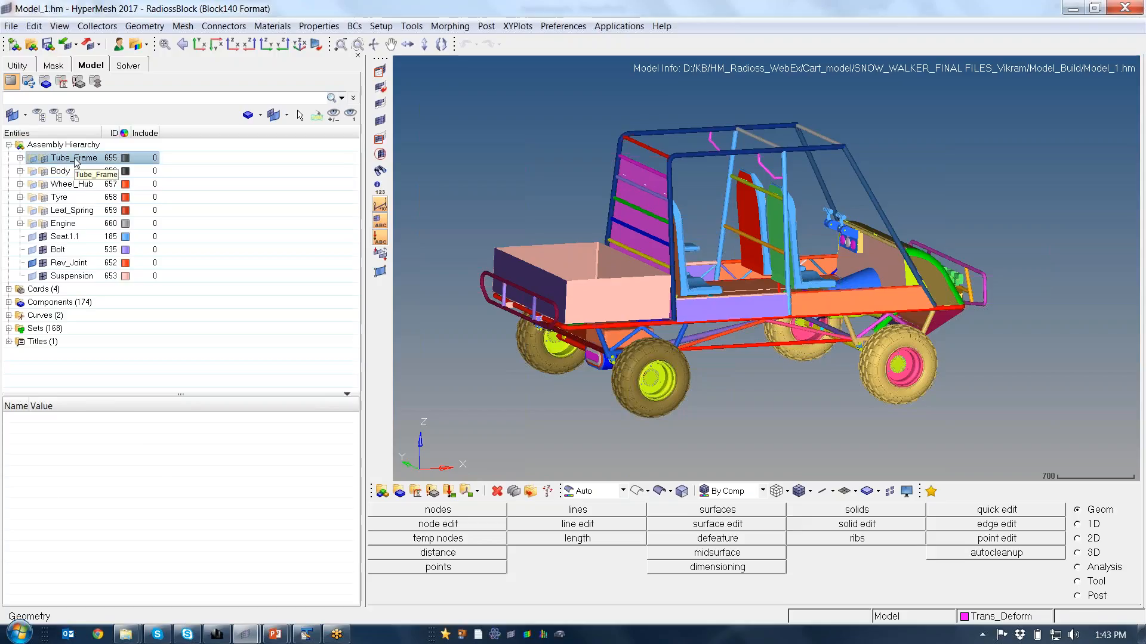
pyautogui.rightClick(77, 160)
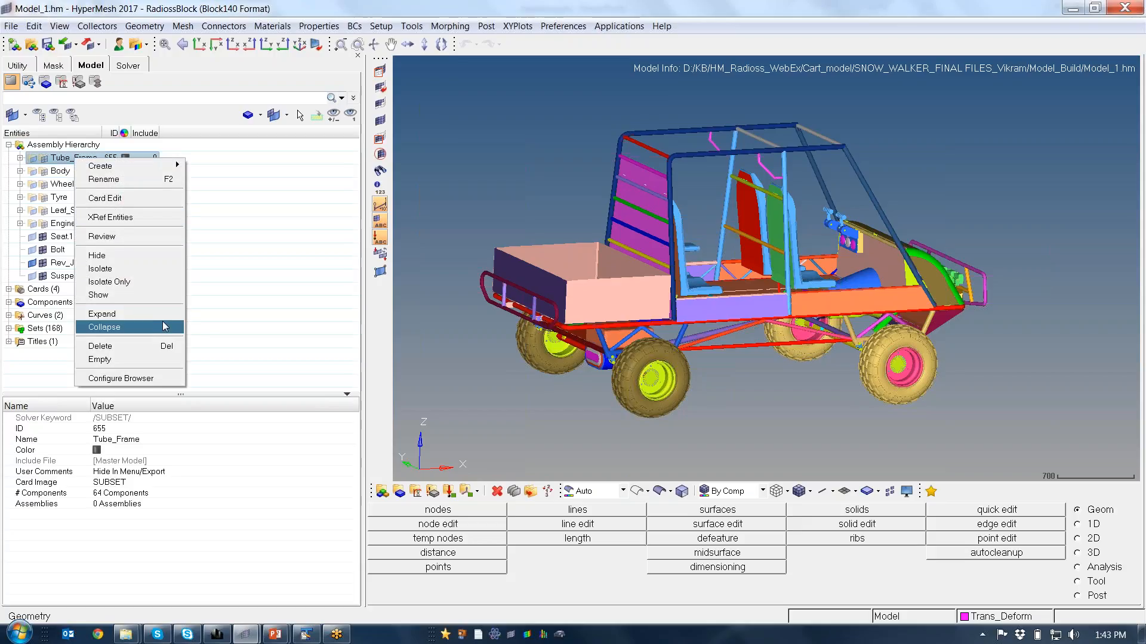
pyautogui.click(107, 282)
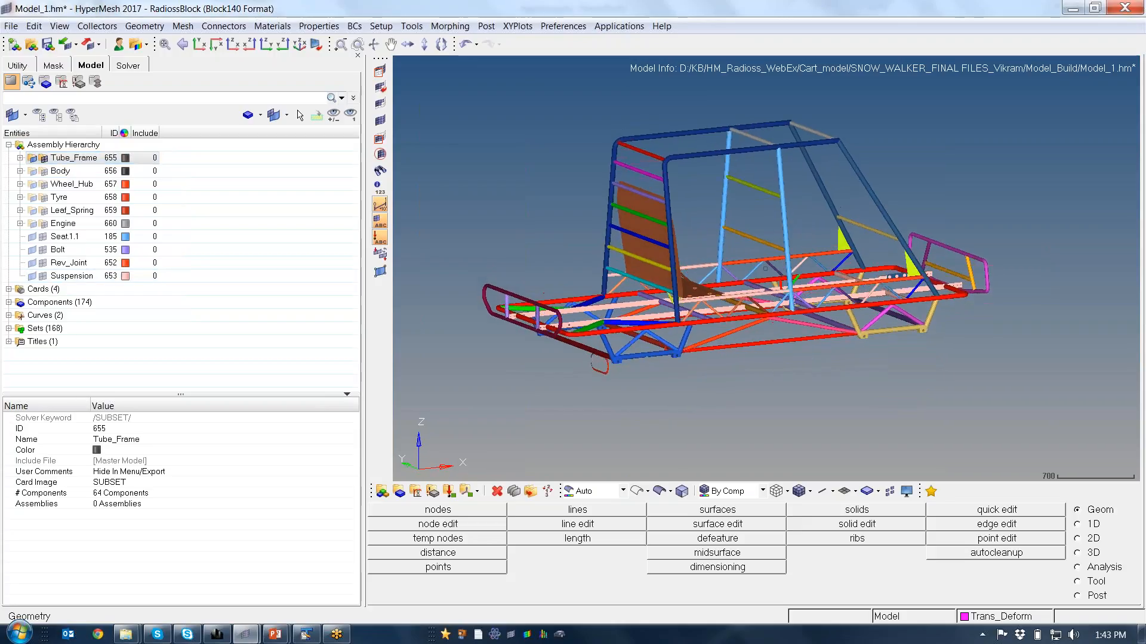
# Display only the Body assembly using Isolate Only and inspect its parts.
pyautogui.click(59, 171)
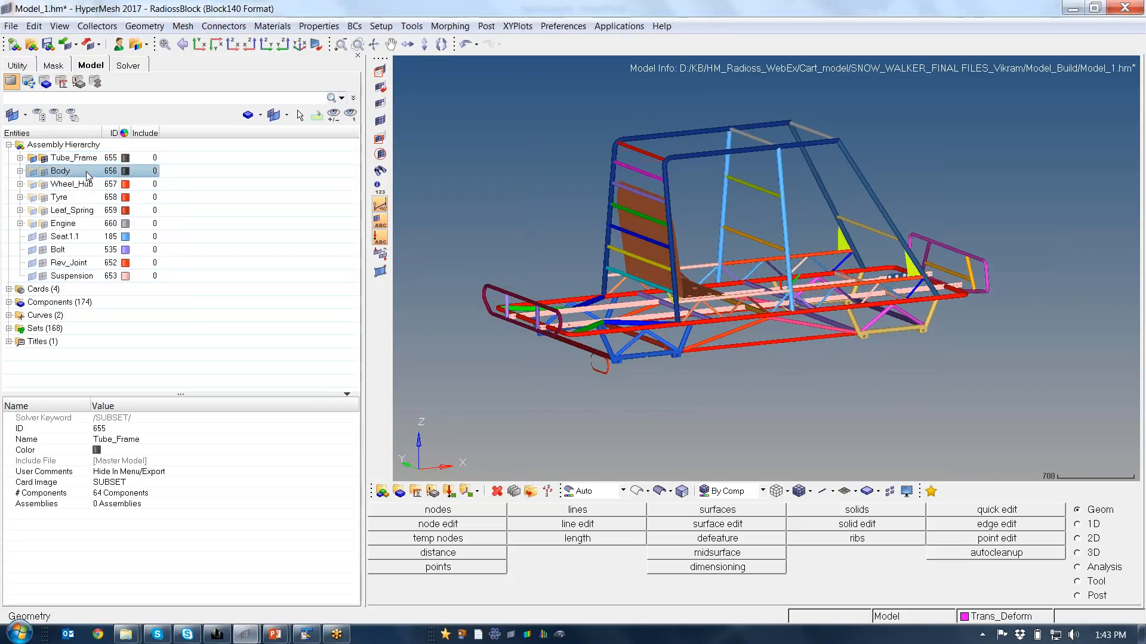
pyautogui.rightClick(87, 171)
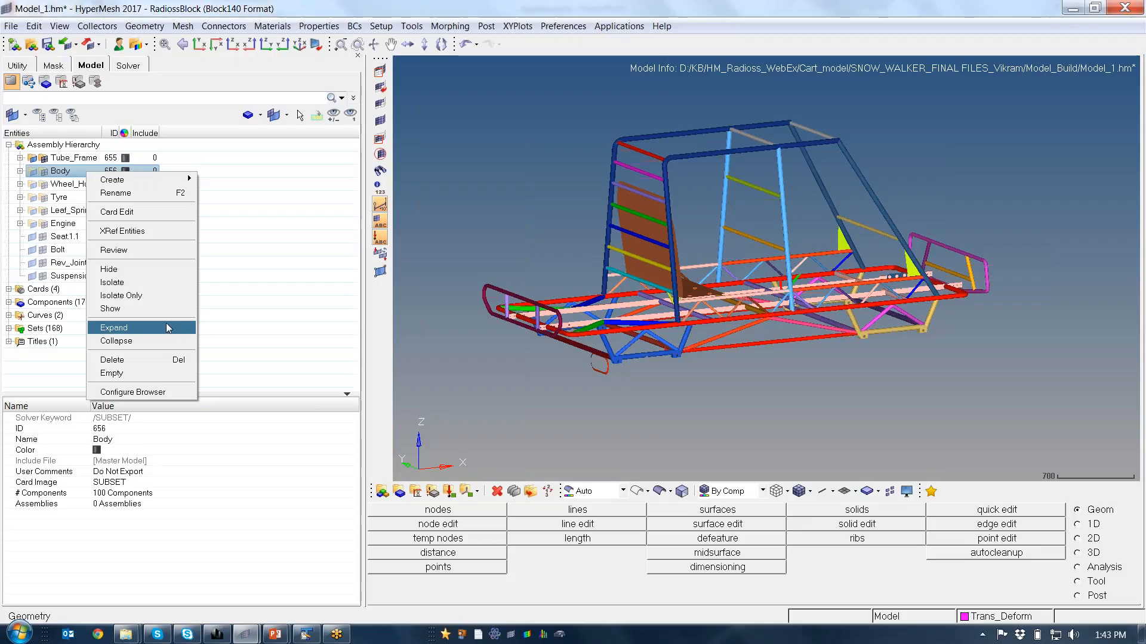
pyautogui.click(159, 295)
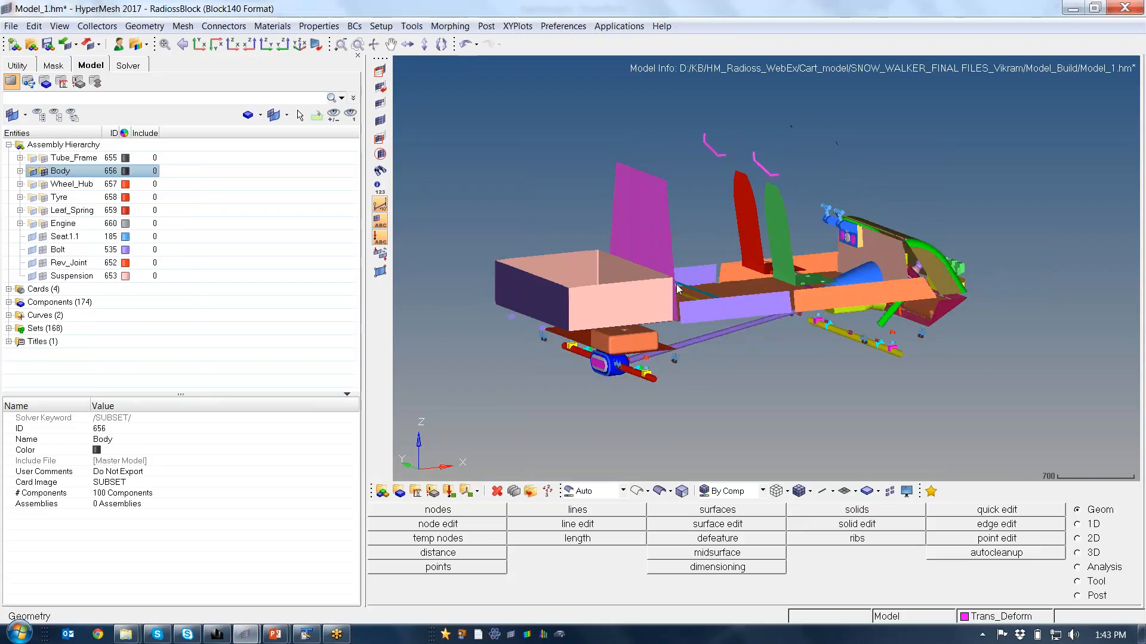
pyautogui.keyDown('ctrl'); pyautogui.moveTo(678, 289); pyautogui.dragTo(661, 289); pyautogui.keyUp('ctrl')
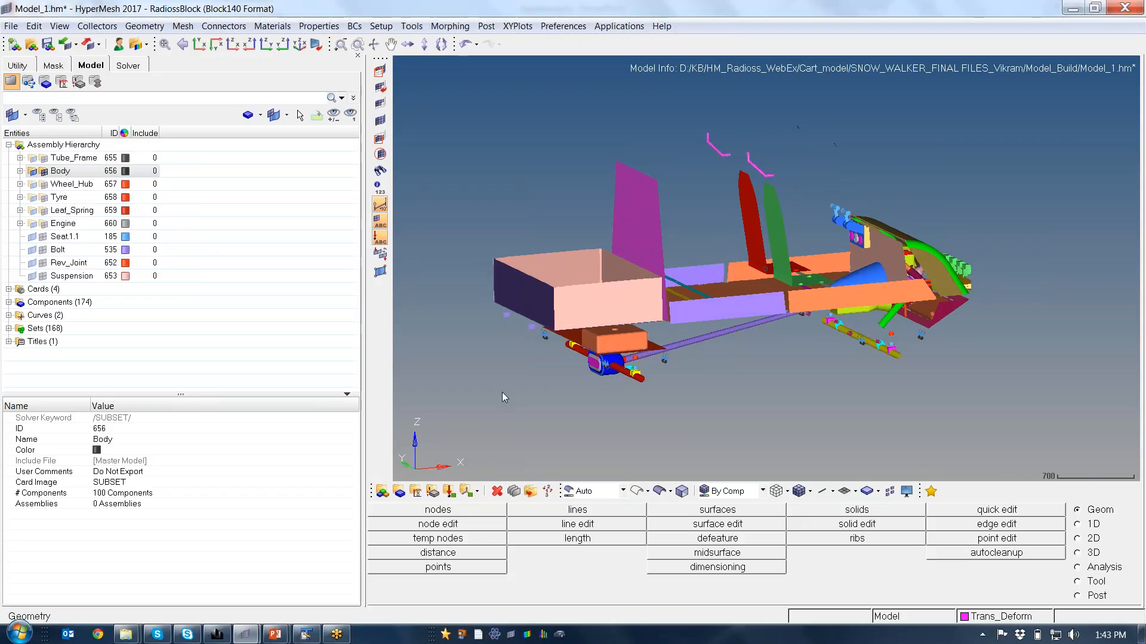
# Turn off the display of every component, show all of them again and inspect the full vehicle.
pyautogui.press('d')
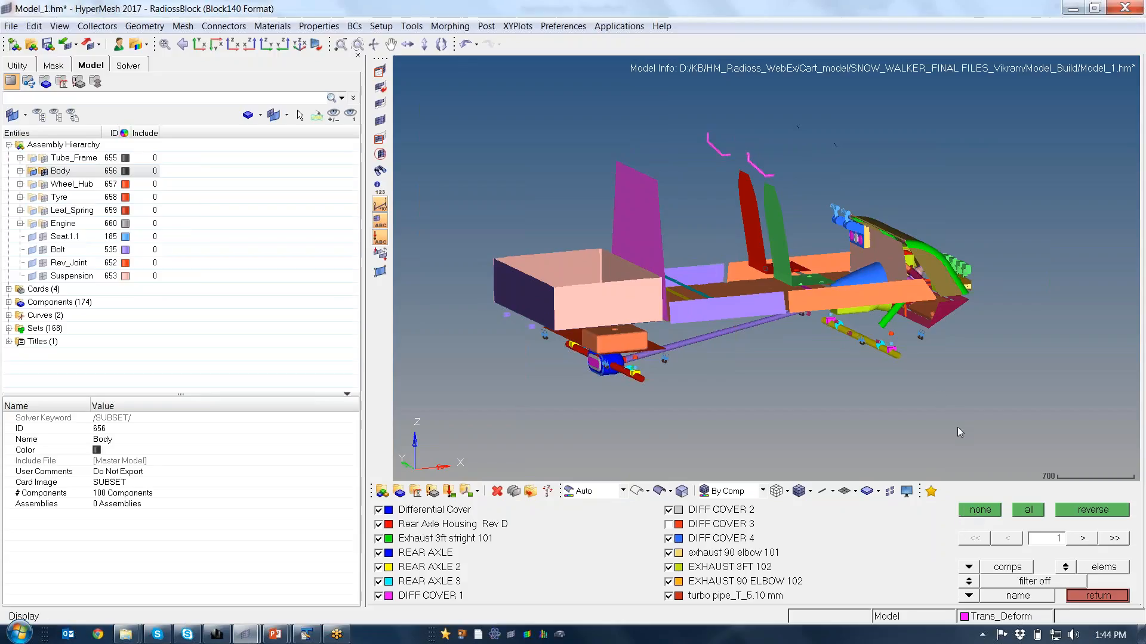
pyautogui.click(980, 511)
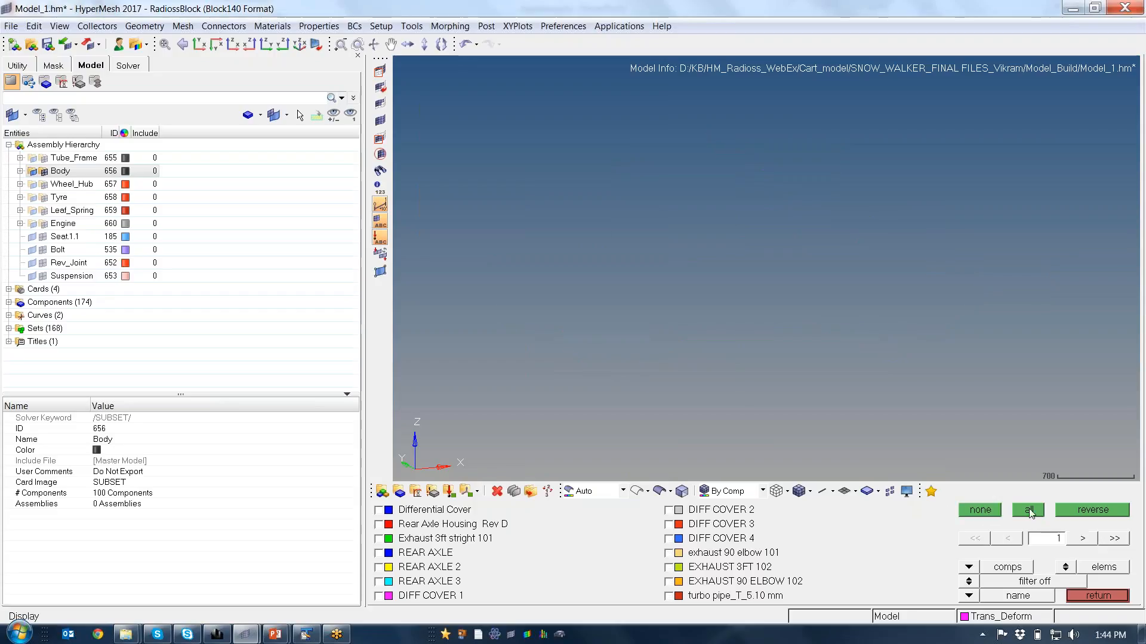
pyautogui.click(1029, 510)
pyautogui.moveTo(755, 300)
pyautogui.keyDown('ctrl'); pyautogui.mouseDown()
pyautogui.moveTo(788, 309)
pyautogui.moveTo(757, 310)
pyautogui.mouseUp(); pyautogui.keyUp('ctrl')
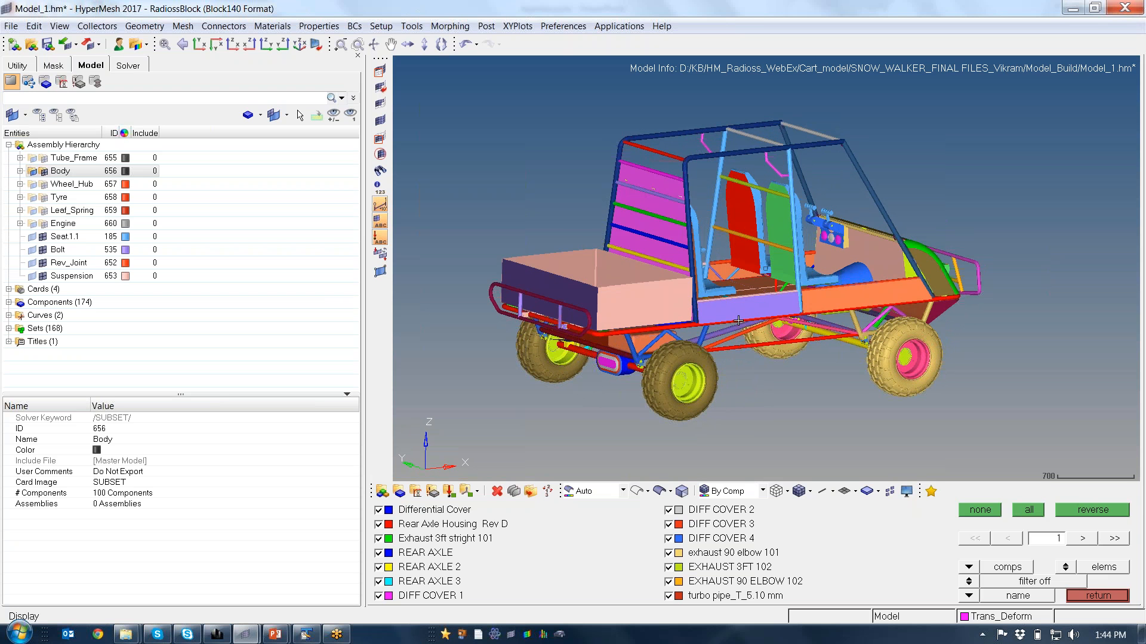
pyautogui.moveTo(737, 319)
pyautogui.keyDown('ctrl'); pyautogui.mouseDown()
pyautogui.moveTo(735, 251)
pyautogui.moveTo(743, 331)
pyautogui.moveTo(725, 330)
pyautogui.mouseUp(); pyautogui.keyUp('ctrl')
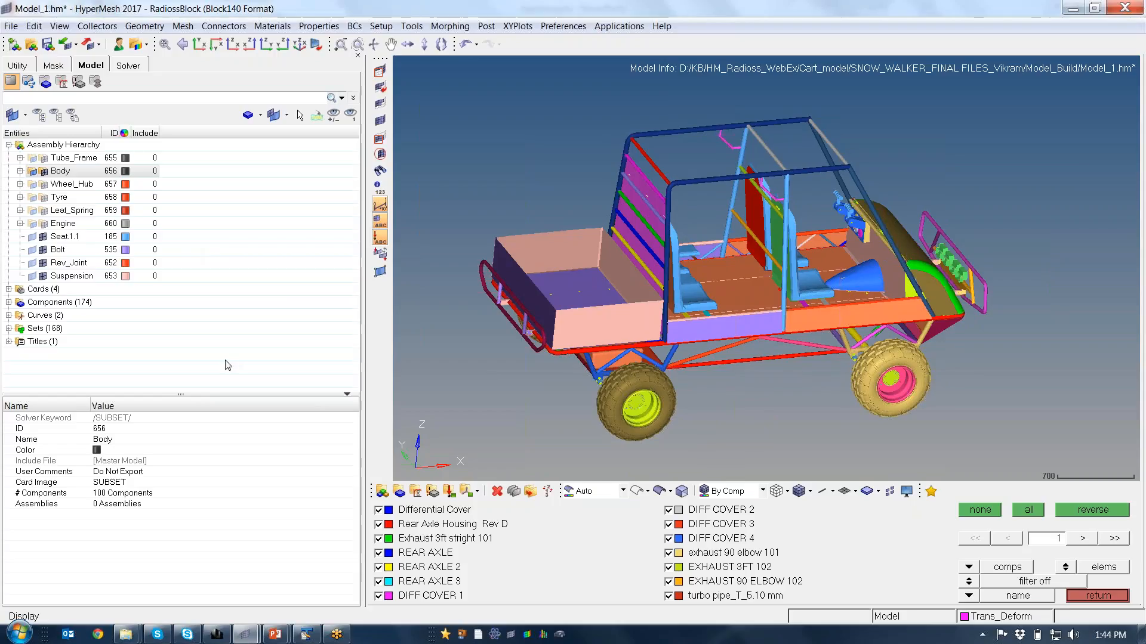
pyautogui.click(1099, 596)
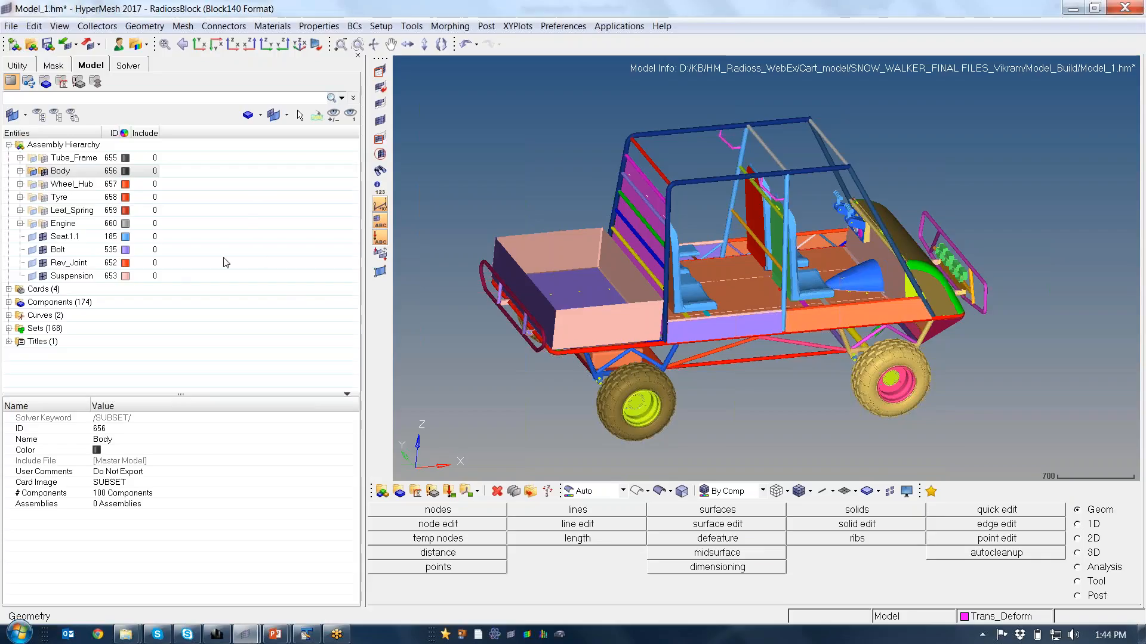
# Collapse the assembly hierarchy, narrow the browser pane and create a property named Tube_Frame.
pyautogui.click(8, 145)
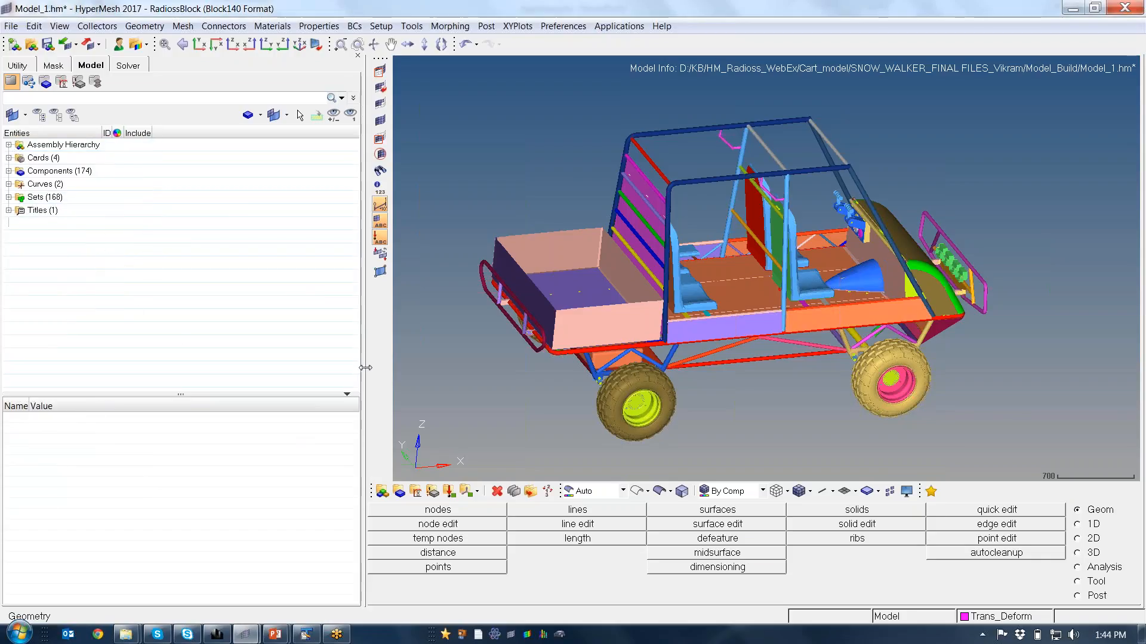
pyautogui.moveTo(365, 360); pyautogui.dragTo(289, 360)
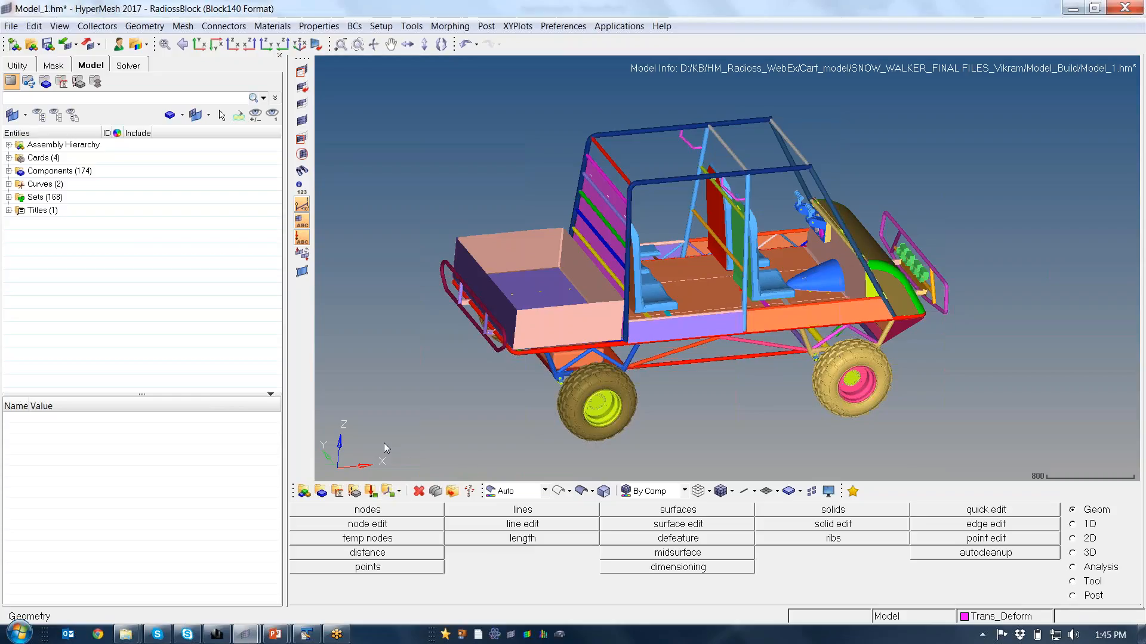
pyautogui.rightClick(89, 252)
pyautogui.moveTo(109, 256)
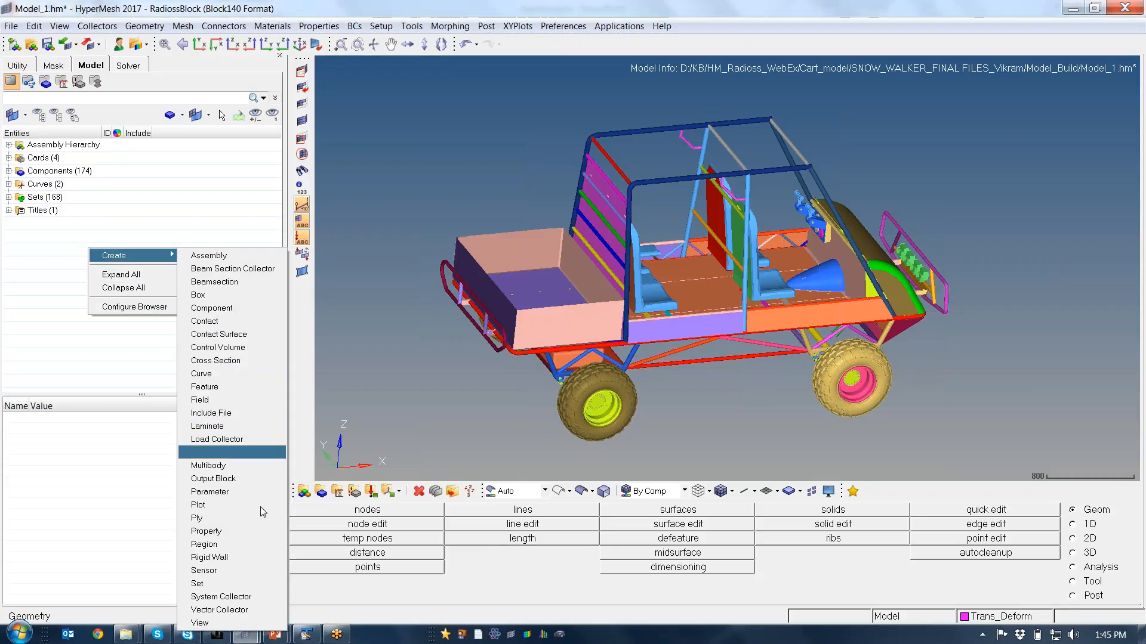
pyautogui.click(263, 530)
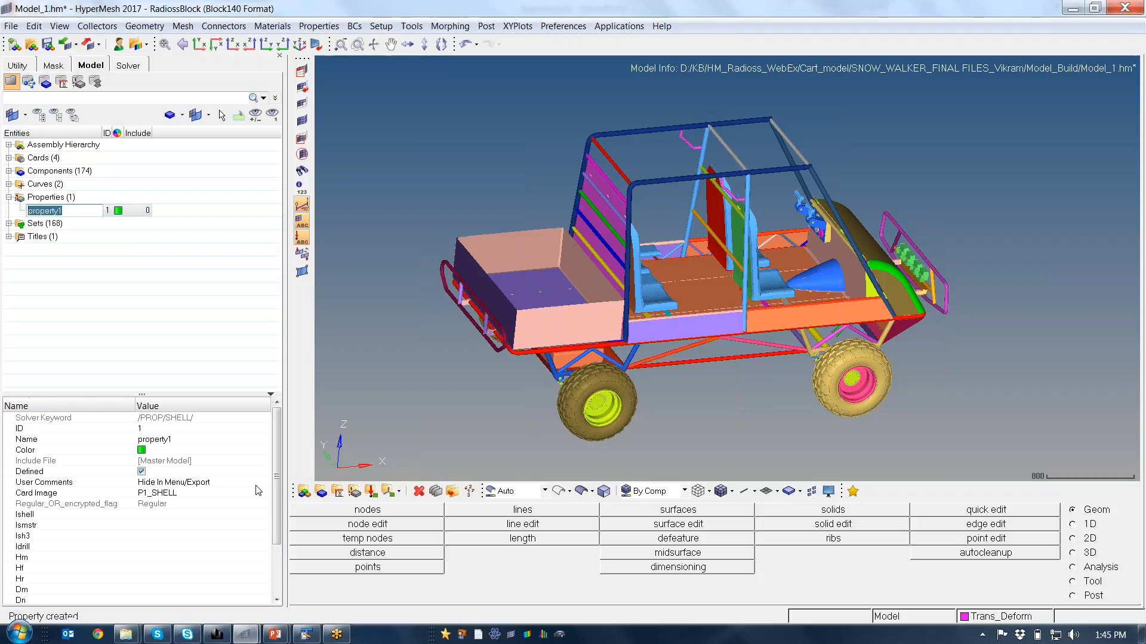
pyautogui.click(203, 440)
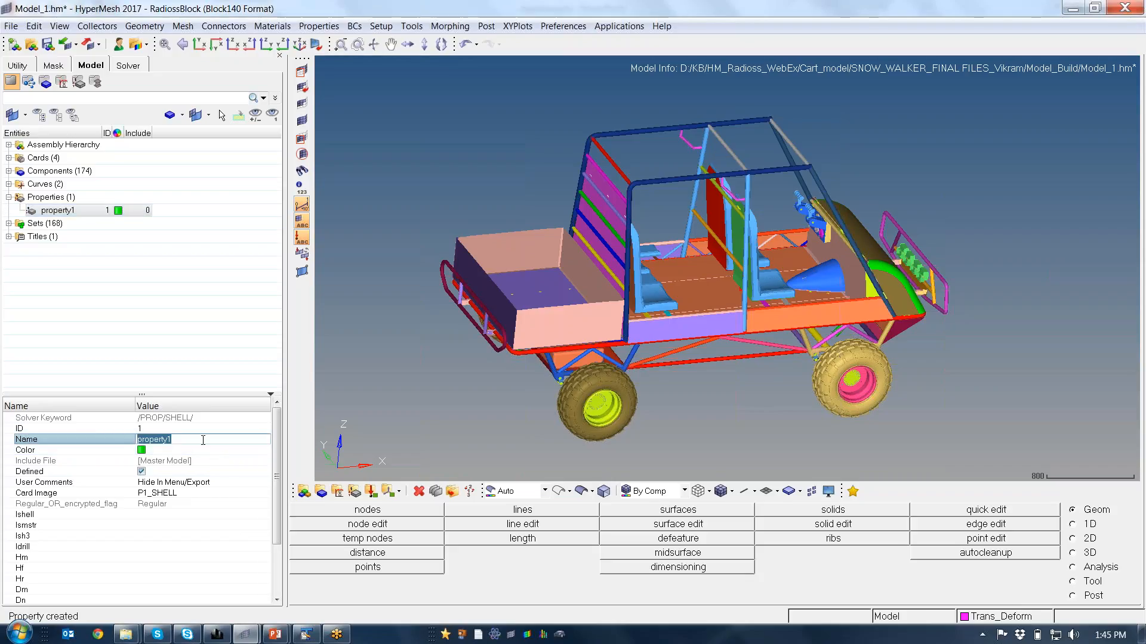
pyautogui.write('Tube_Frame')
# Set the Tube_Frame property's Ishell to 24 and its number of integration points N to 5.
pyautogui.click(179, 514)
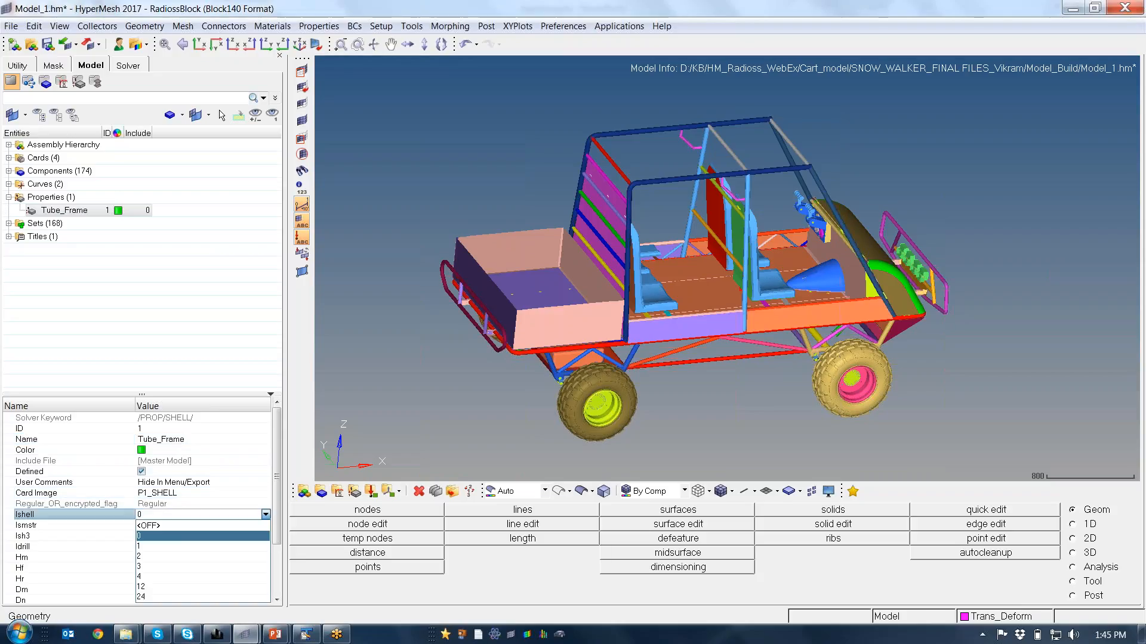
pyautogui.click(177, 597)
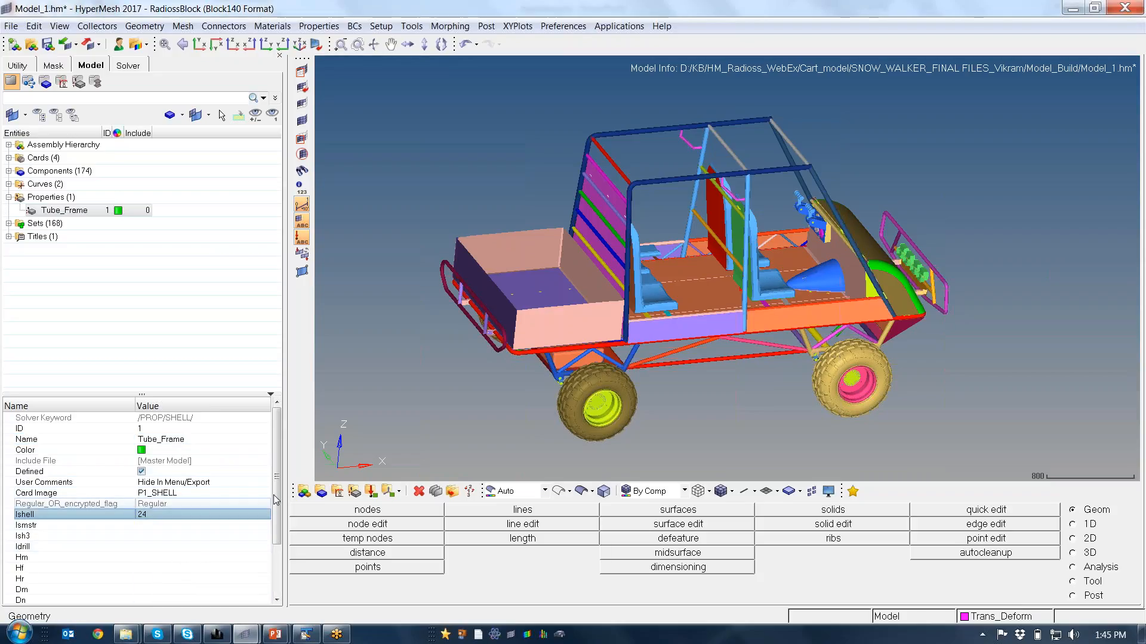
pyautogui.moveTo(275, 498); pyautogui.dragTo(274, 533)
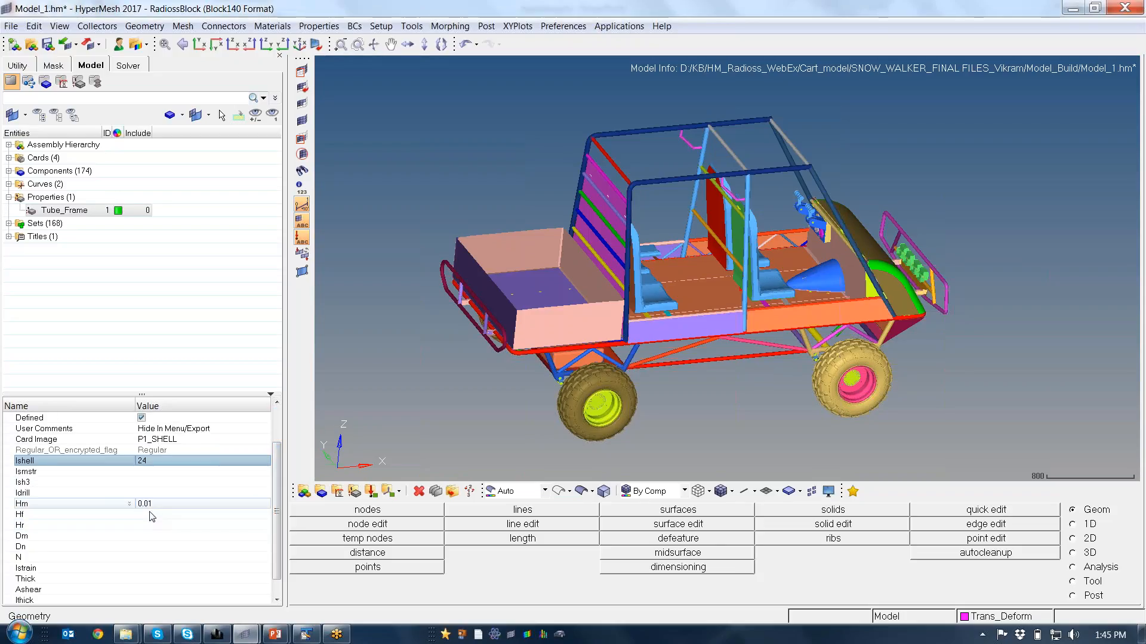
pyautogui.click(177, 556)
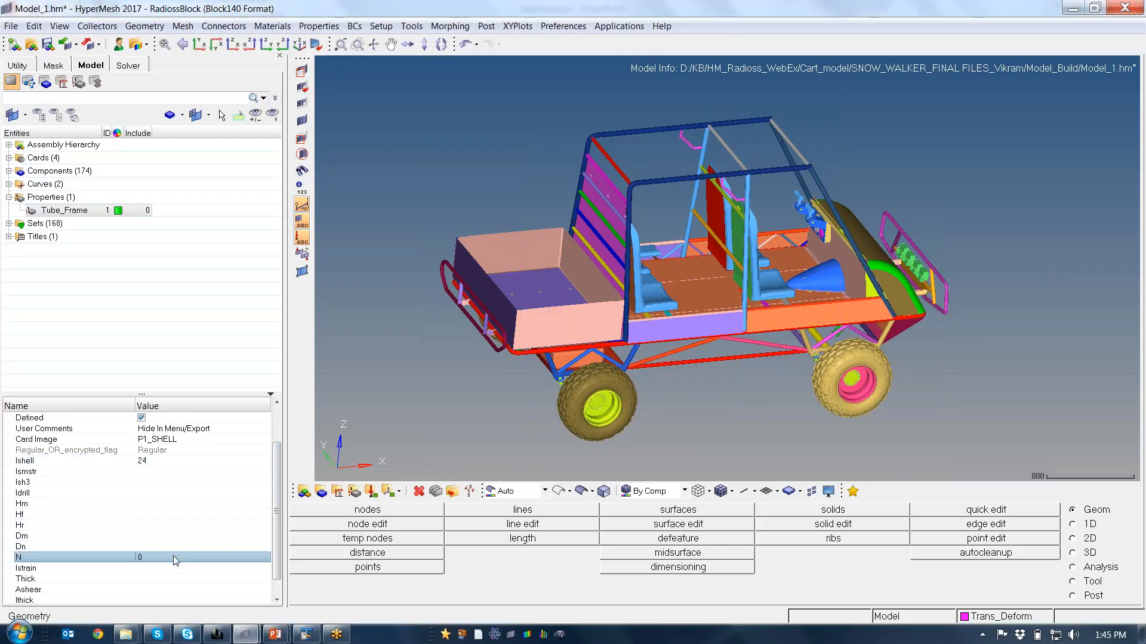
pyautogui.click(177, 556)
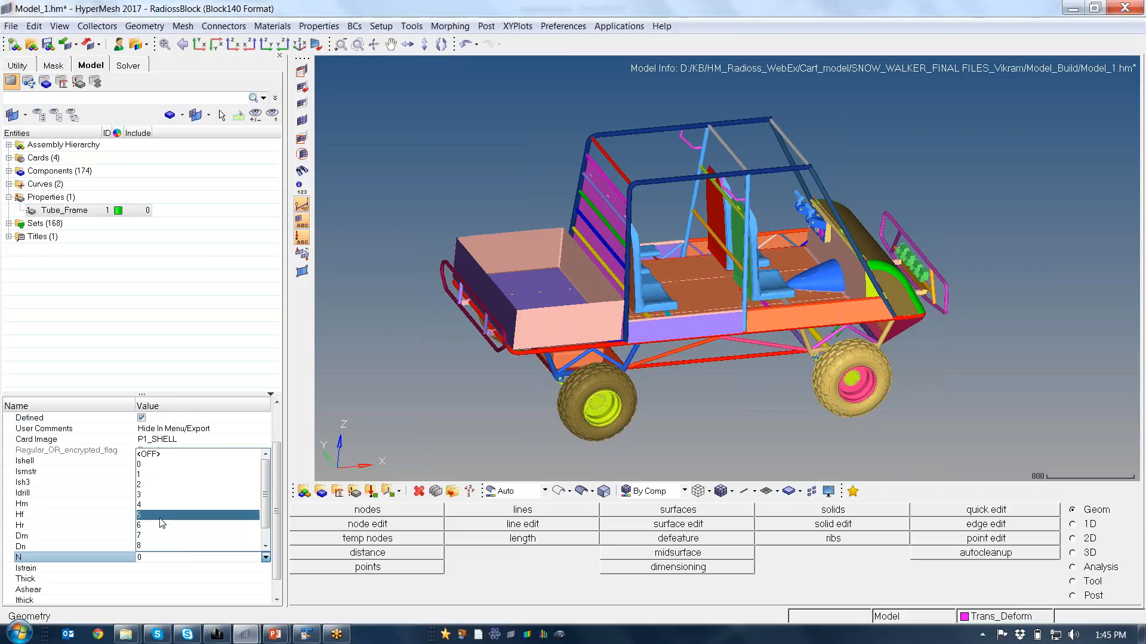
pyautogui.click(162, 515)
# Set the Tube_Frame property's Thick to 2.0, with Ithick and Iplas both set to 1.
pyautogui.click(179, 579)
pyautogui.click(178, 579)
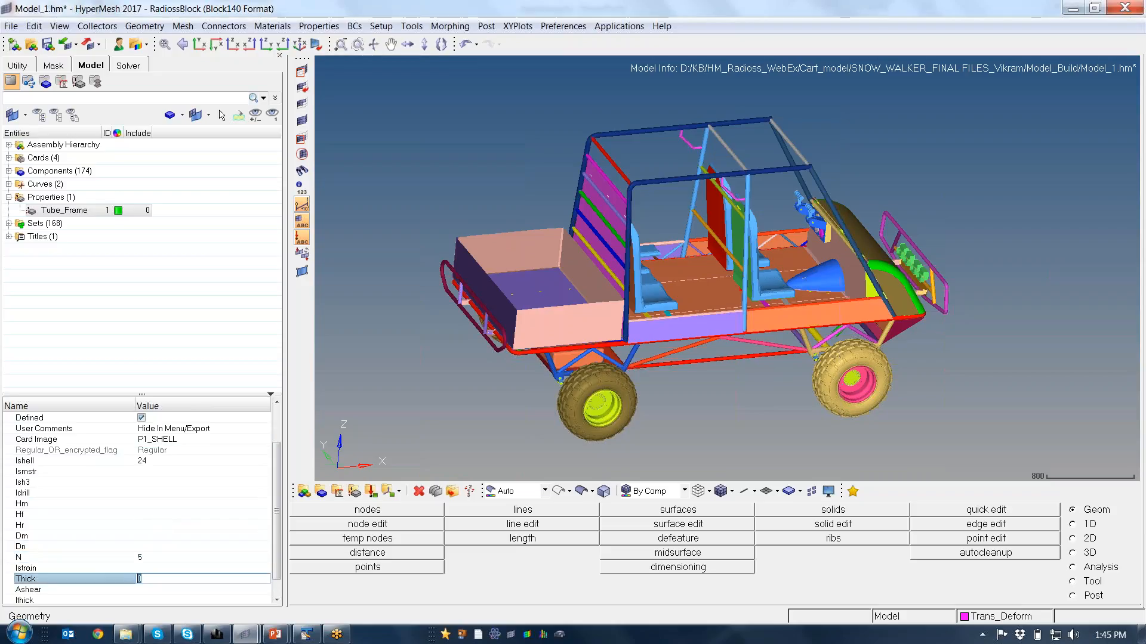
pyautogui.write('2.0')
pyautogui.moveTo(277, 555); pyautogui.dragTo(275, 578)
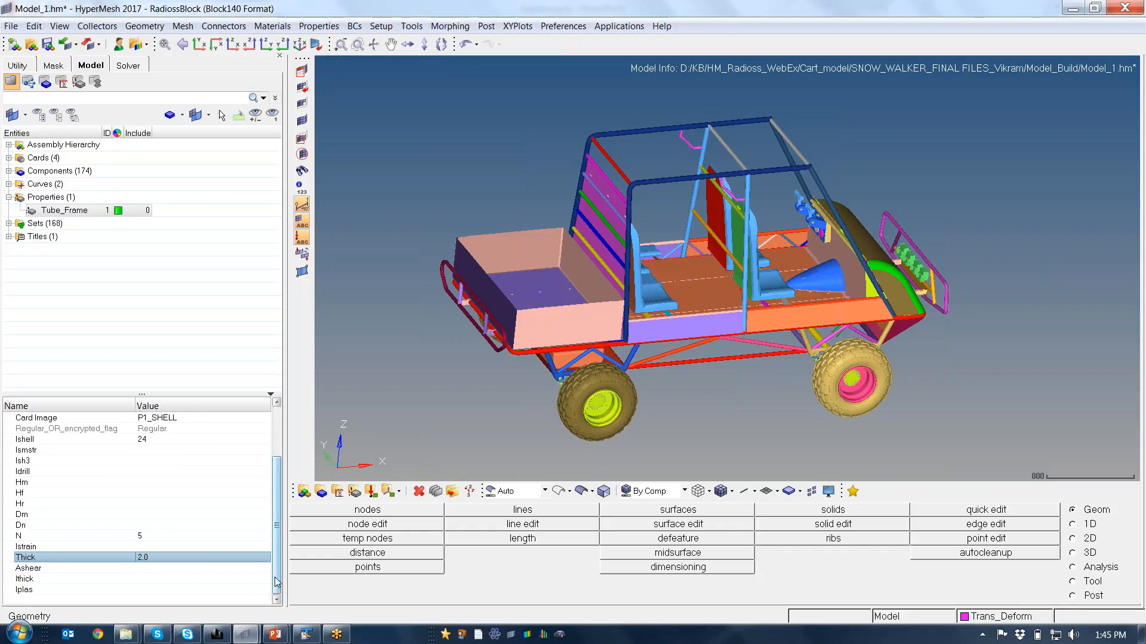
pyautogui.click(170, 579)
pyautogui.click(159, 609)
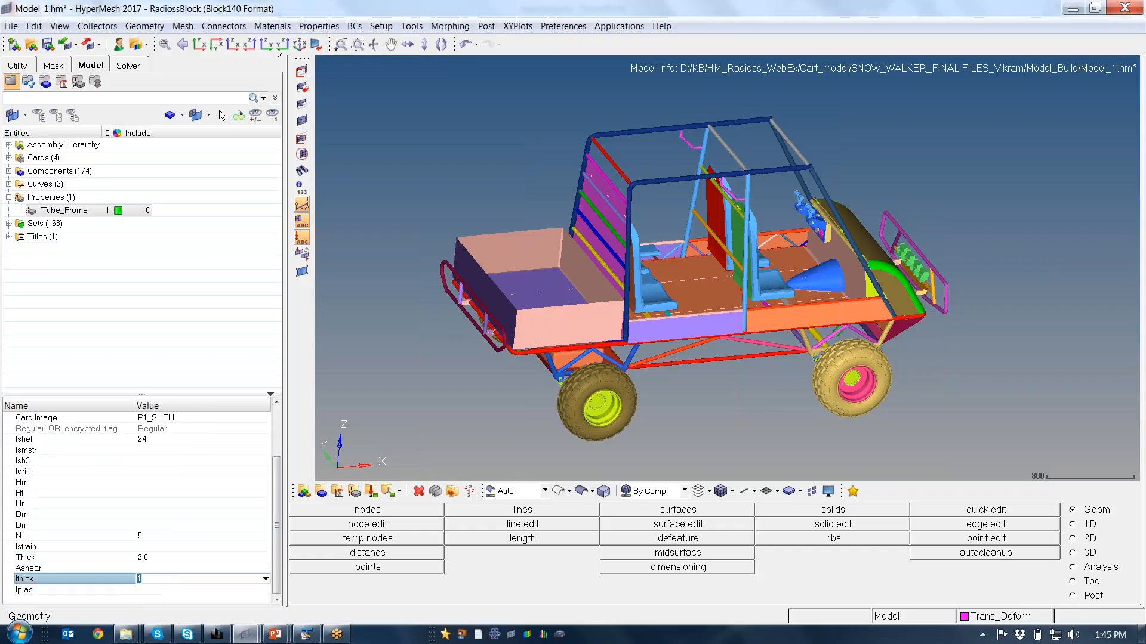
pyautogui.click(157, 589)
pyautogui.click(152, 621)
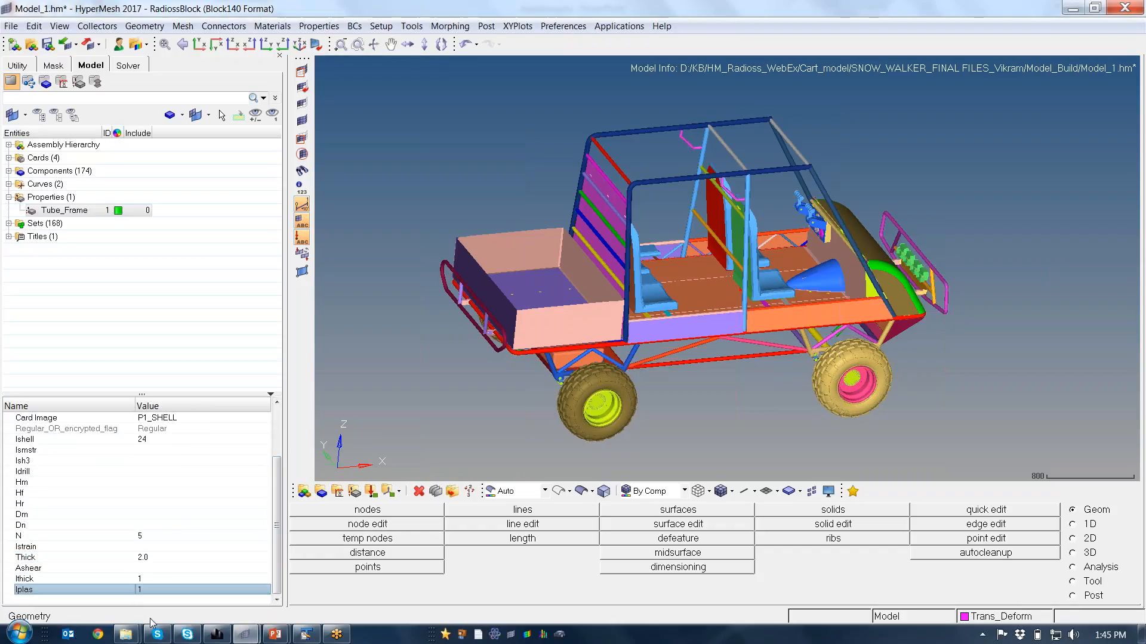
# Check the default values of the Tube_Frame property's remaining shell parameters, such as Istrain, Hm and Dm.
pyautogui.click(176, 546)
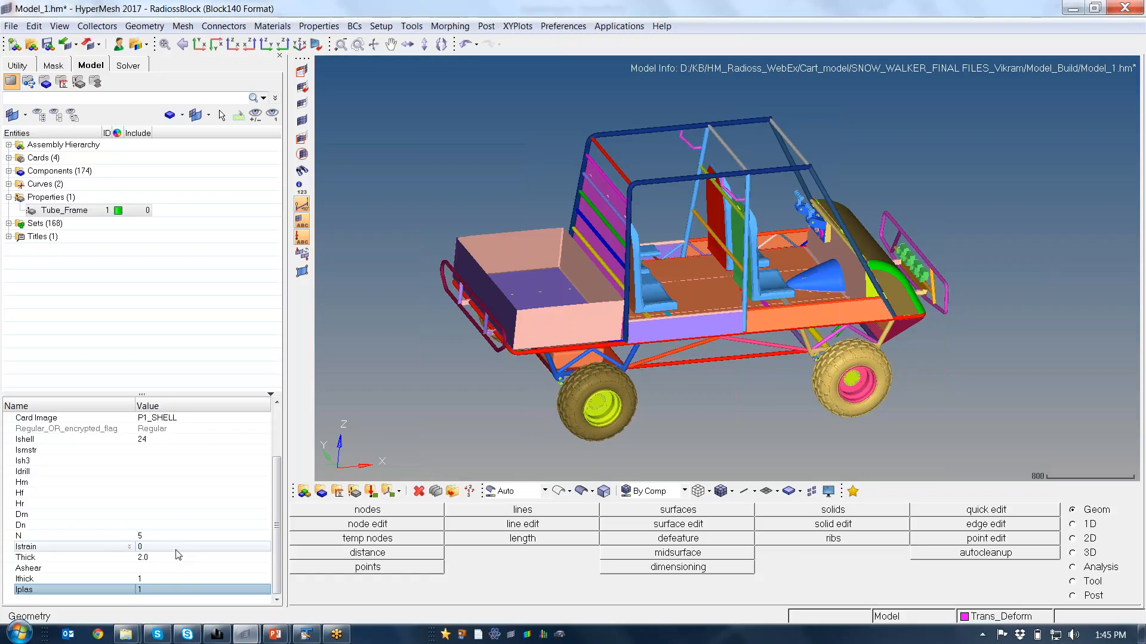
pyautogui.click(179, 482)
pyautogui.click(179, 514)
pyautogui.click(177, 524)
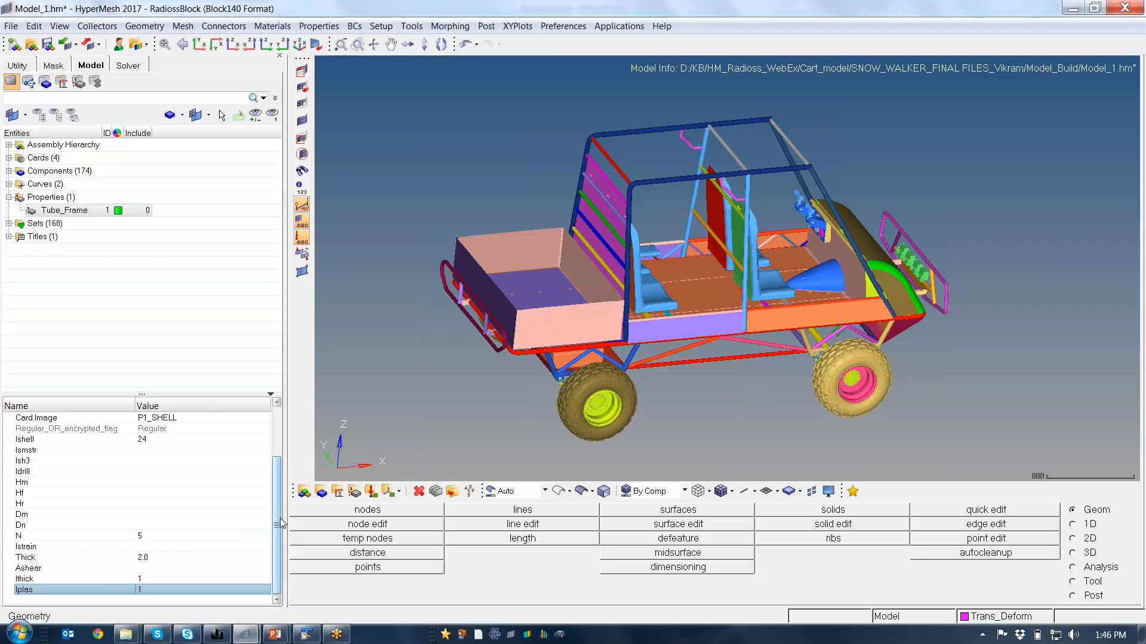
pyautogui.moveTo(278, 523); pyautogui.dragTo(278, 474)
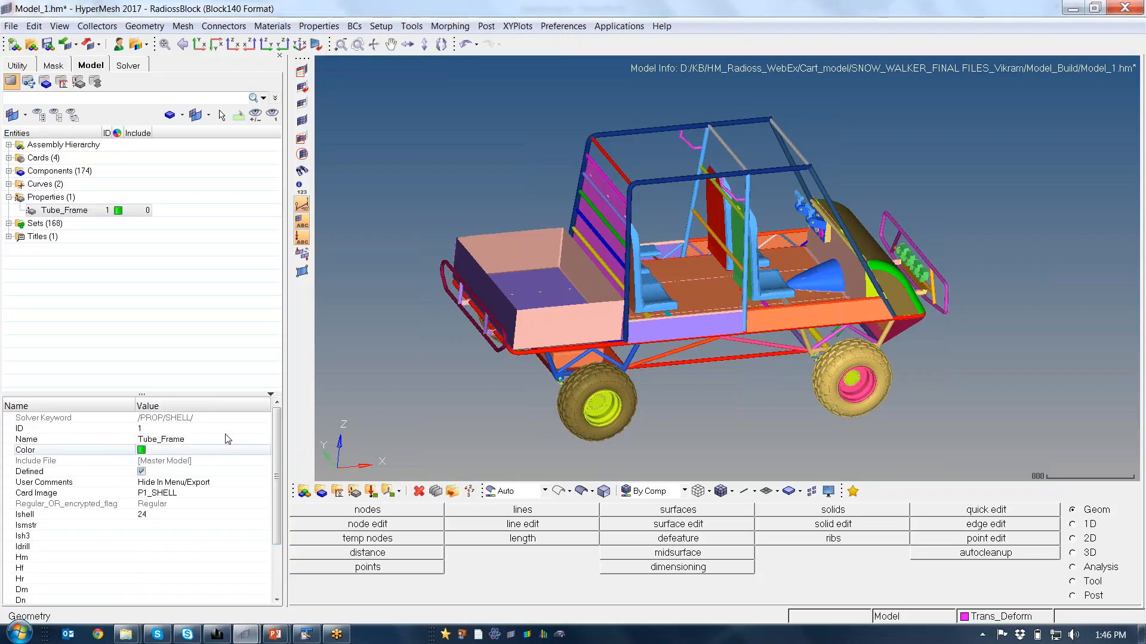
pyautogui.click(159, 280)
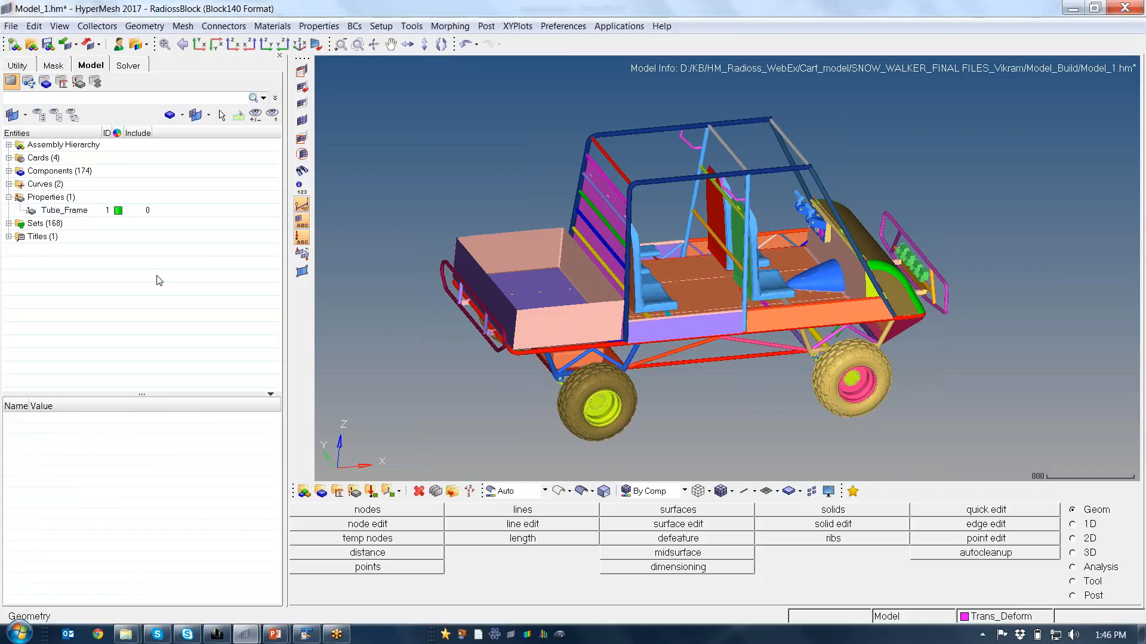
# Duplicate the Tube_Frame property and name the copy Body.
pyautogui.rightClick(94, 212)
pyautogui.click(86, 212)
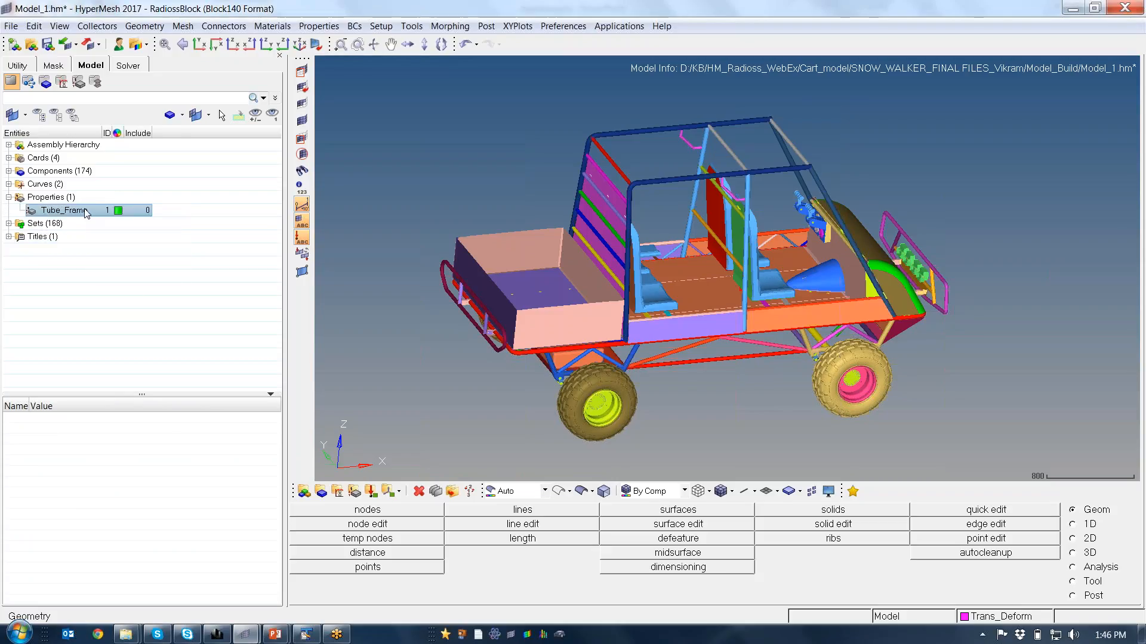
pyautogui.rightClick(85, 208)
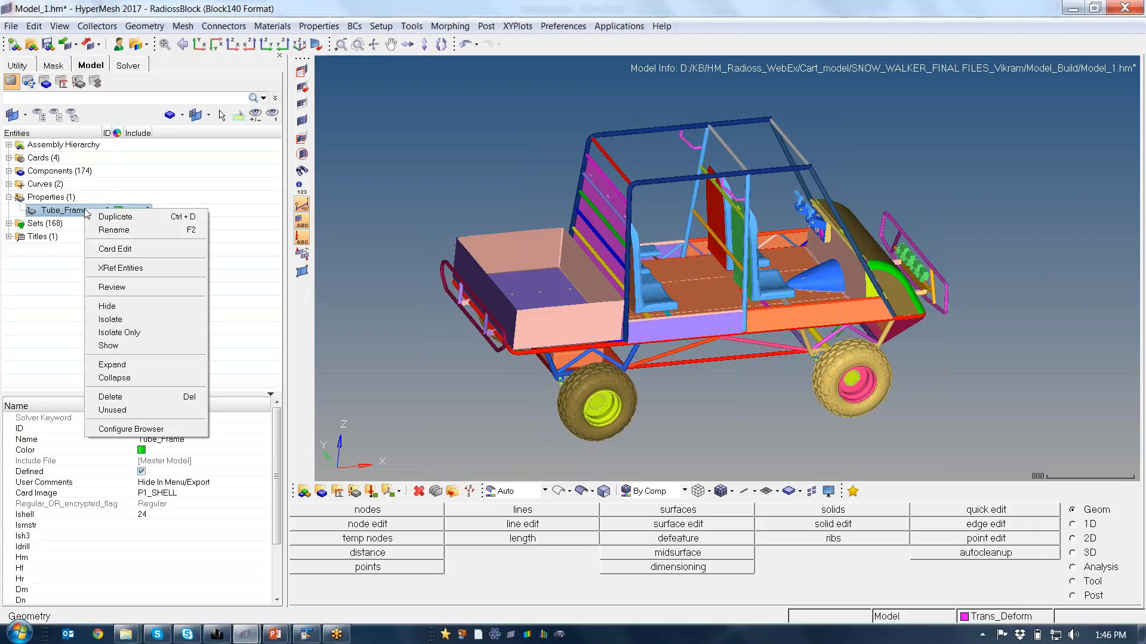
pyautogui.click(115, 216)
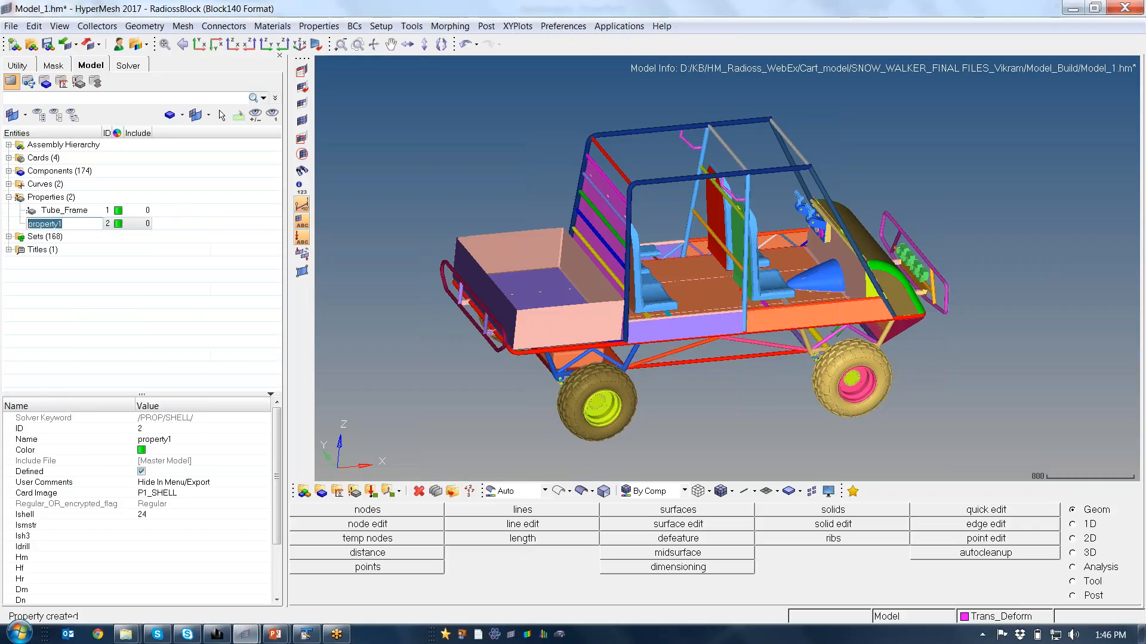
pyautogui.click(186, 440)
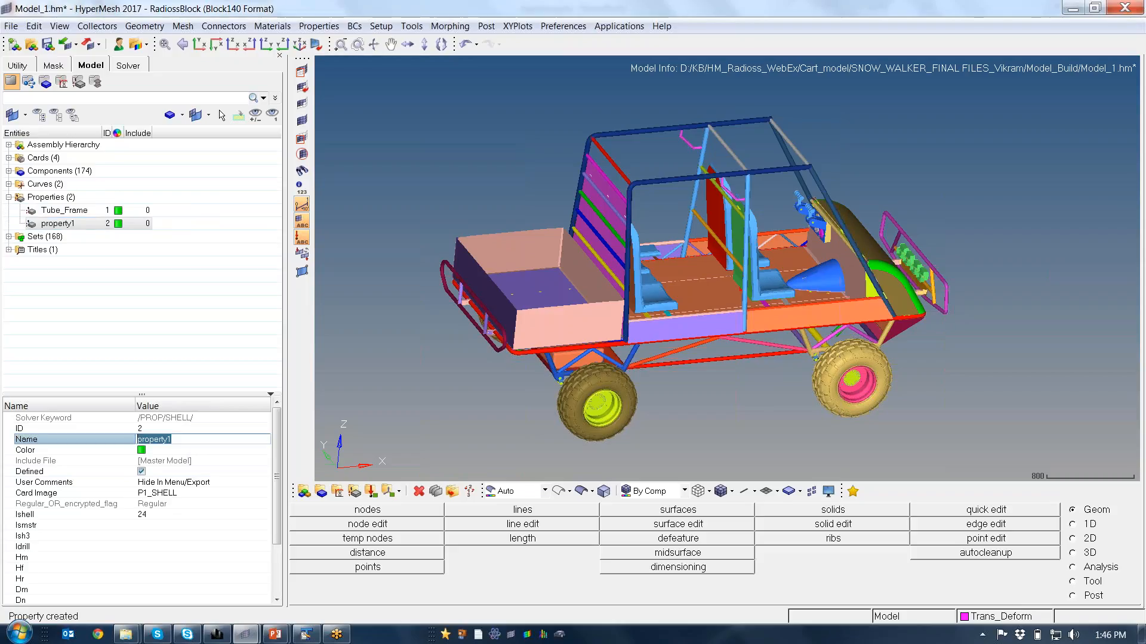
pyautogui.write('Body')
pyautogui.press('Return')
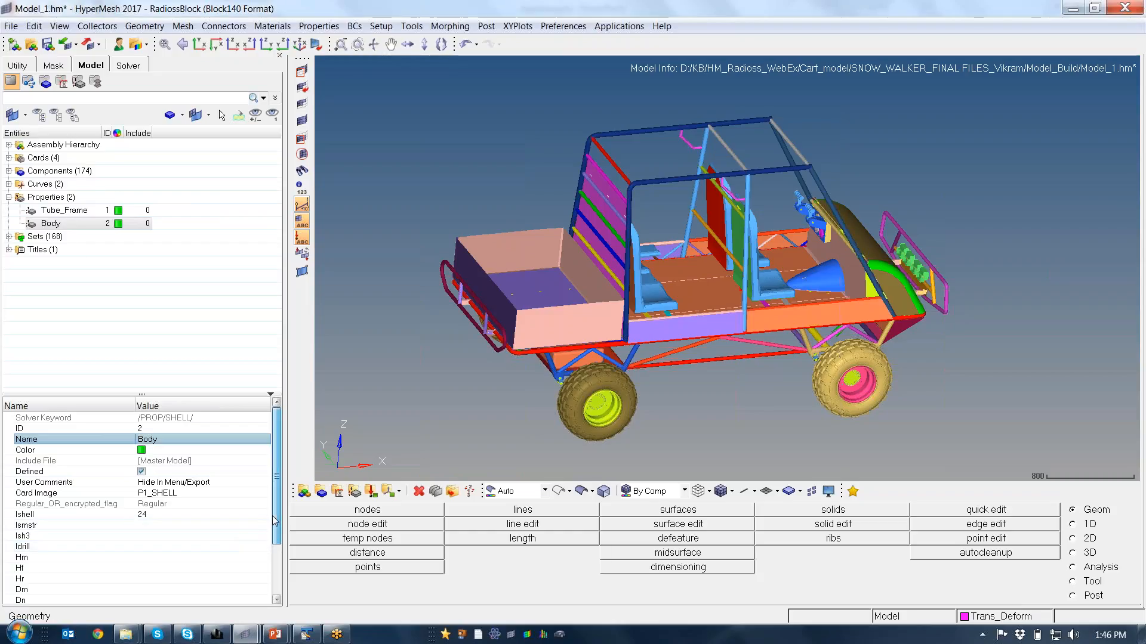
# Set the Body property's Thick to 3.0.
pyautogui.scroll(-2, 275, 562)
pyautogui.click(160, 557)
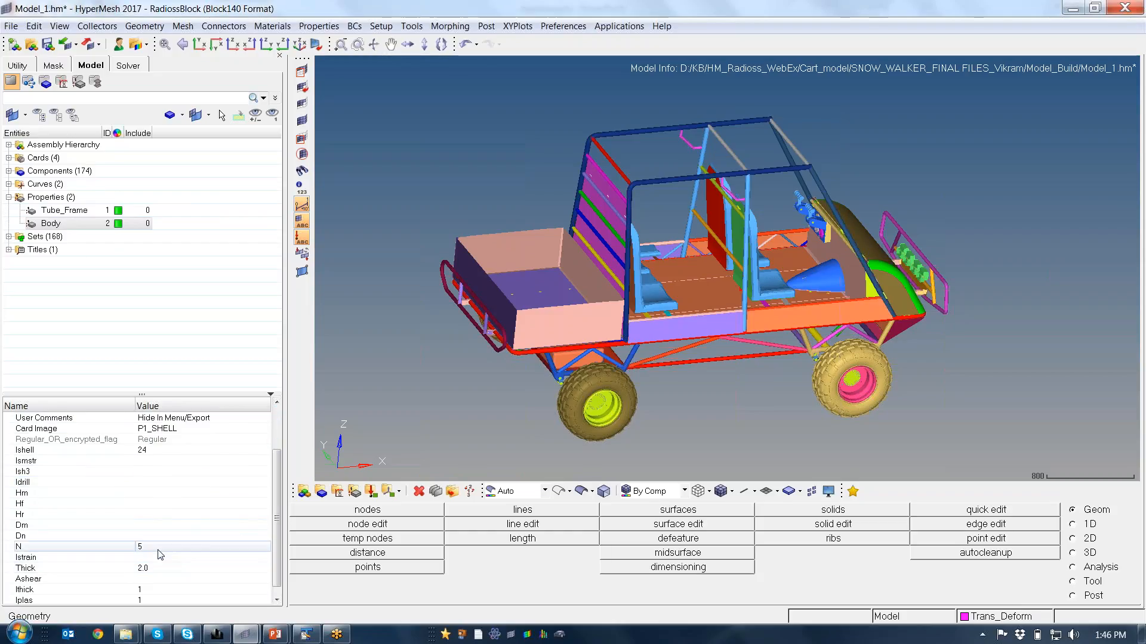
pyautogui.click(160, 555)
pyautogui.click(160, 569)
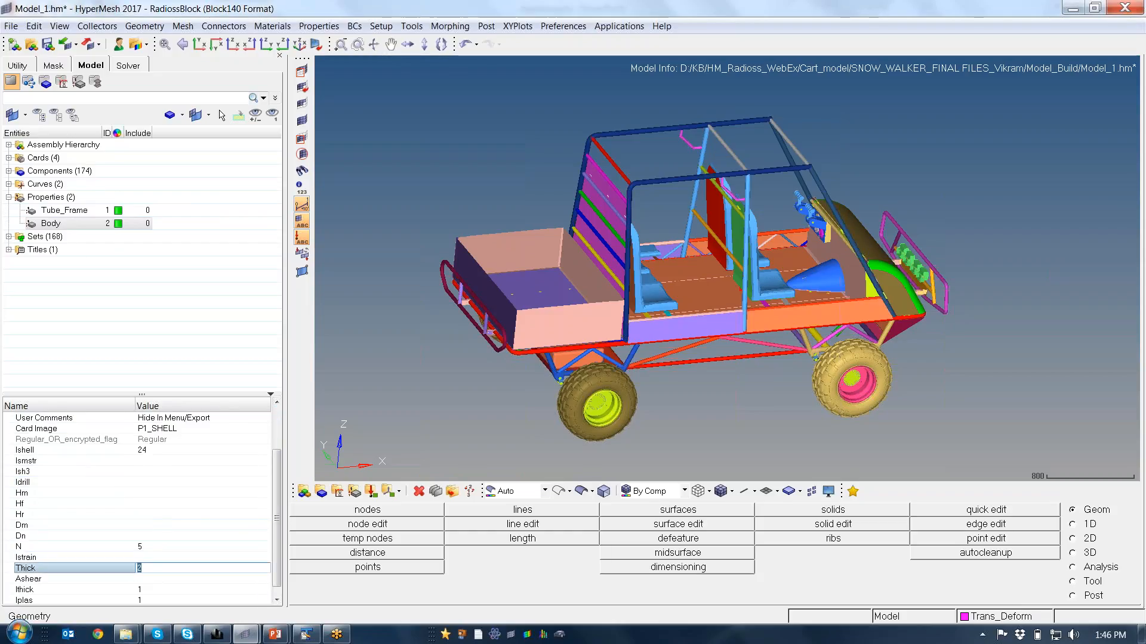
pyautogui.write('30')
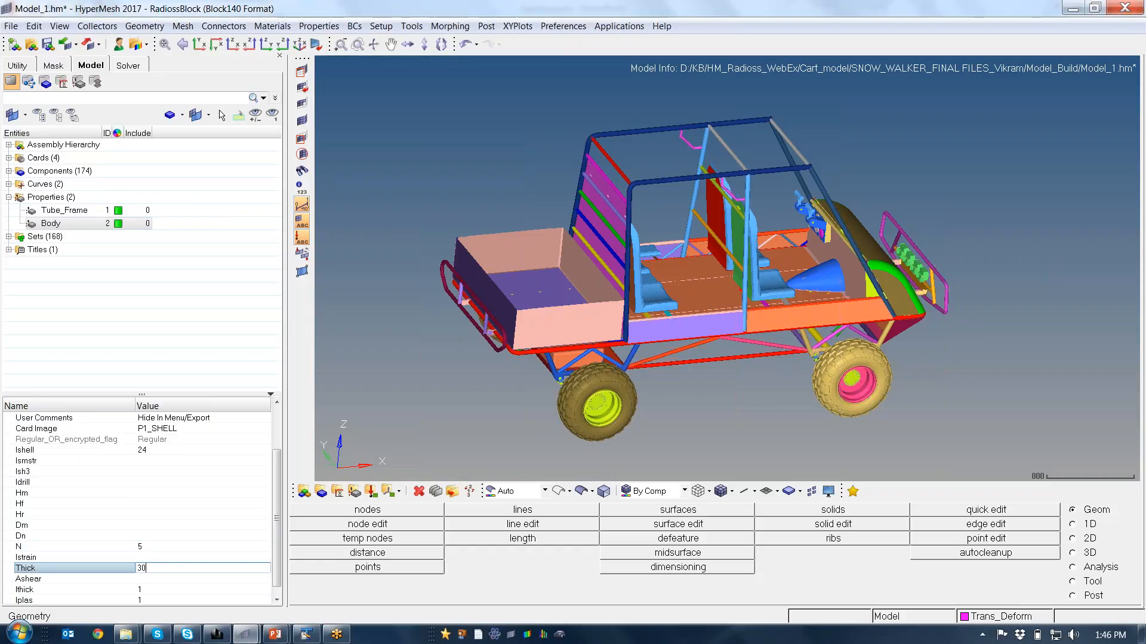
pyautogui.press('BackSpace')
pyautogui.write('.0')
pyautogui.press('Return')
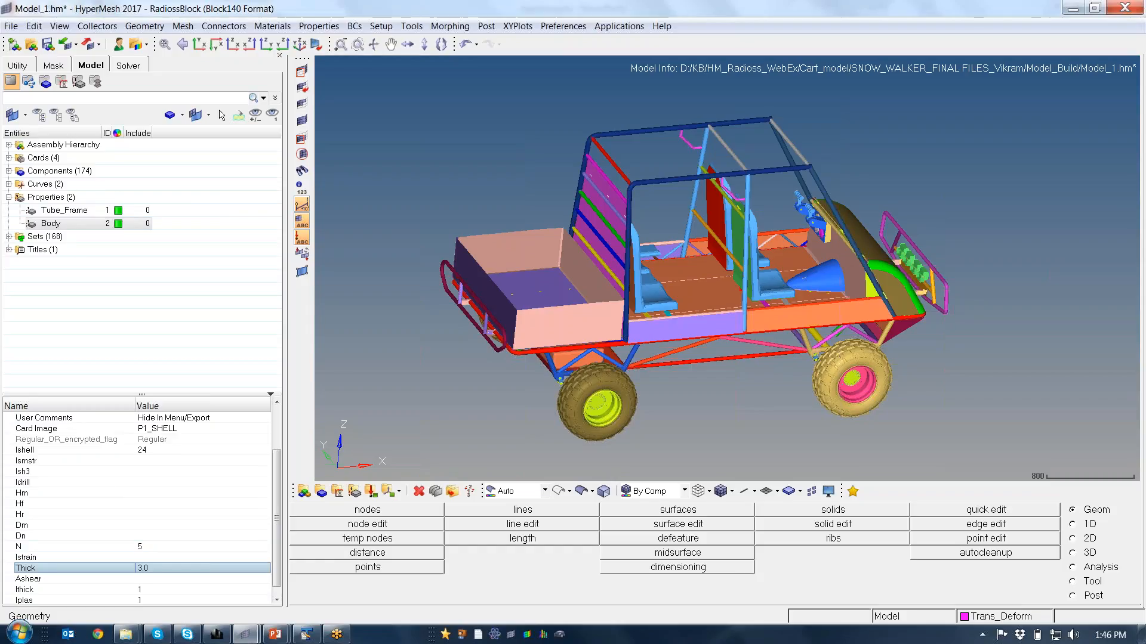
# Duplicate the Body property and name the copy Whell Hub.
pyautogui.click(76, 223)
pyautogui.rightClick(76, 223)
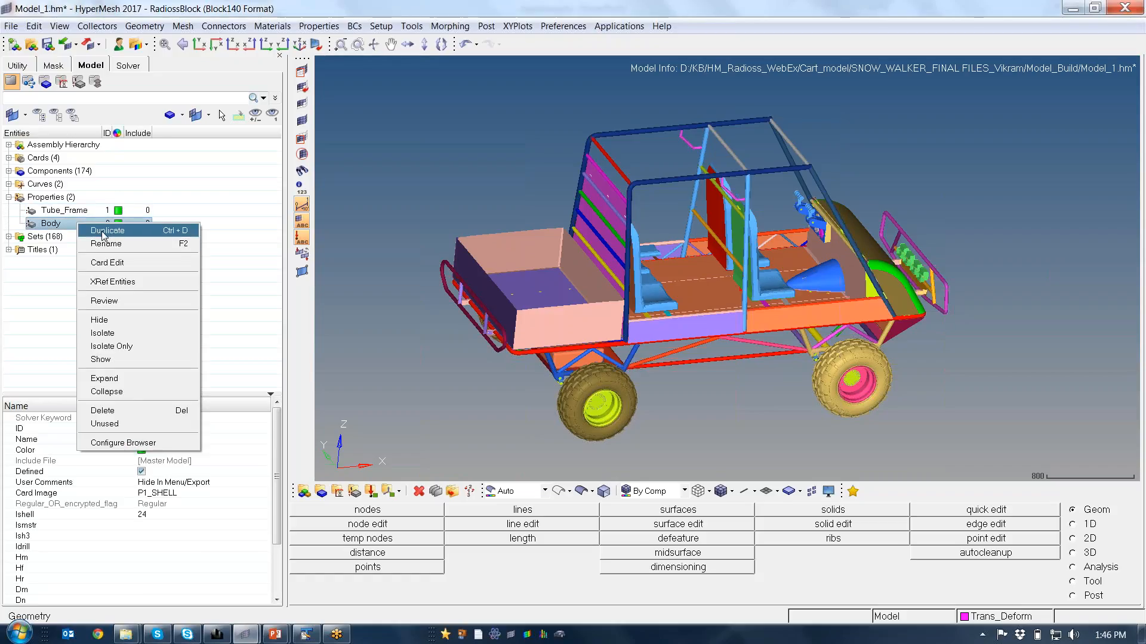
pyautogui.click(93, 233)
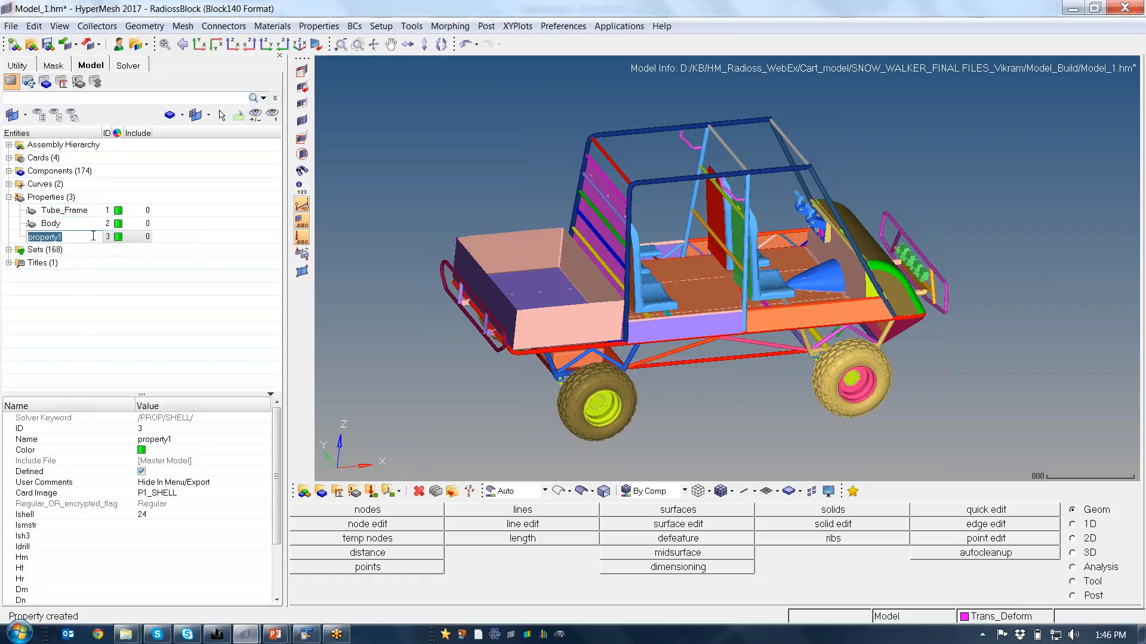
pyautogui.write('Whell Hub')
pyautogui.press('Return')
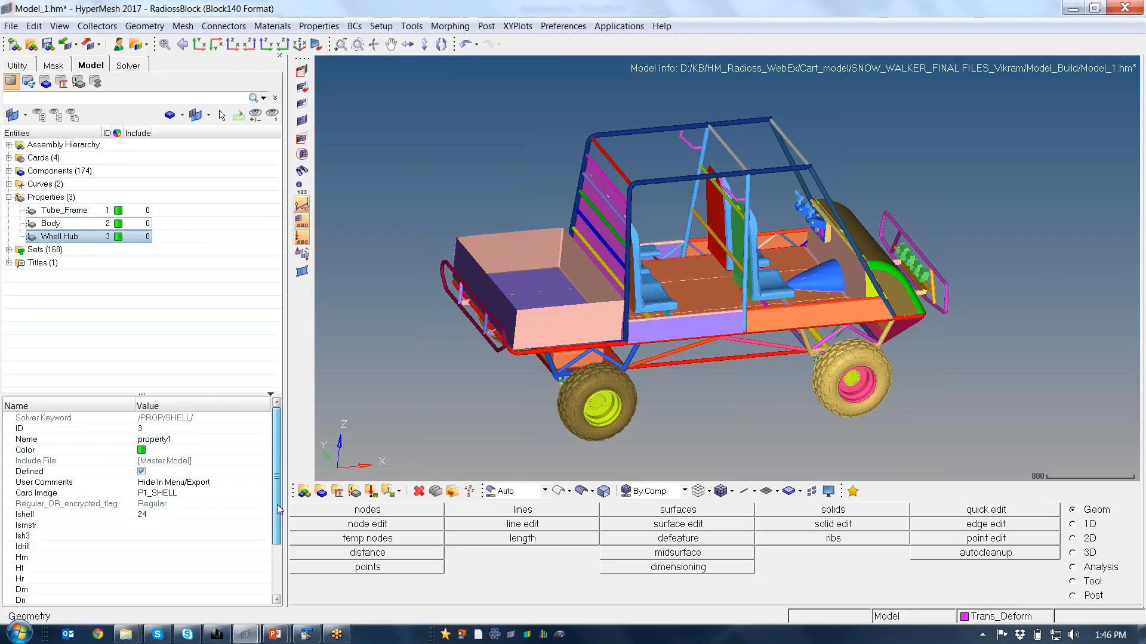
# Set the Whell Hub property's Thick to 7.0.
pyautogui.moveTo(278, 509); pyautogui.dragTo(277, 560)
pyautogui.click(179, 558)
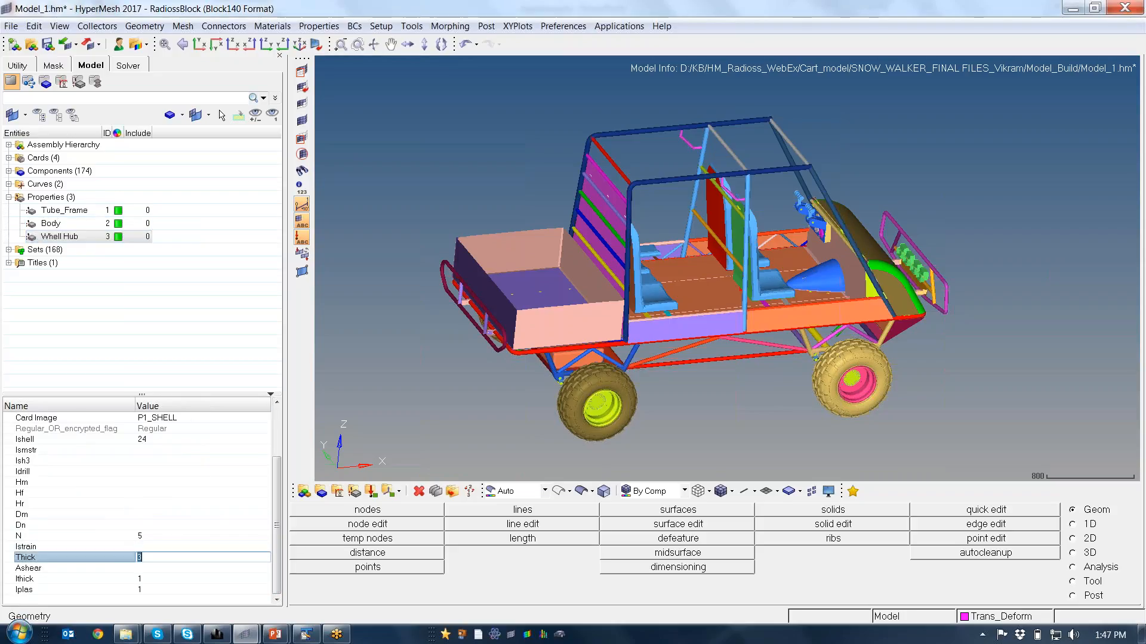
pyautogui.write('7.0')
pyautogui.press('Return')
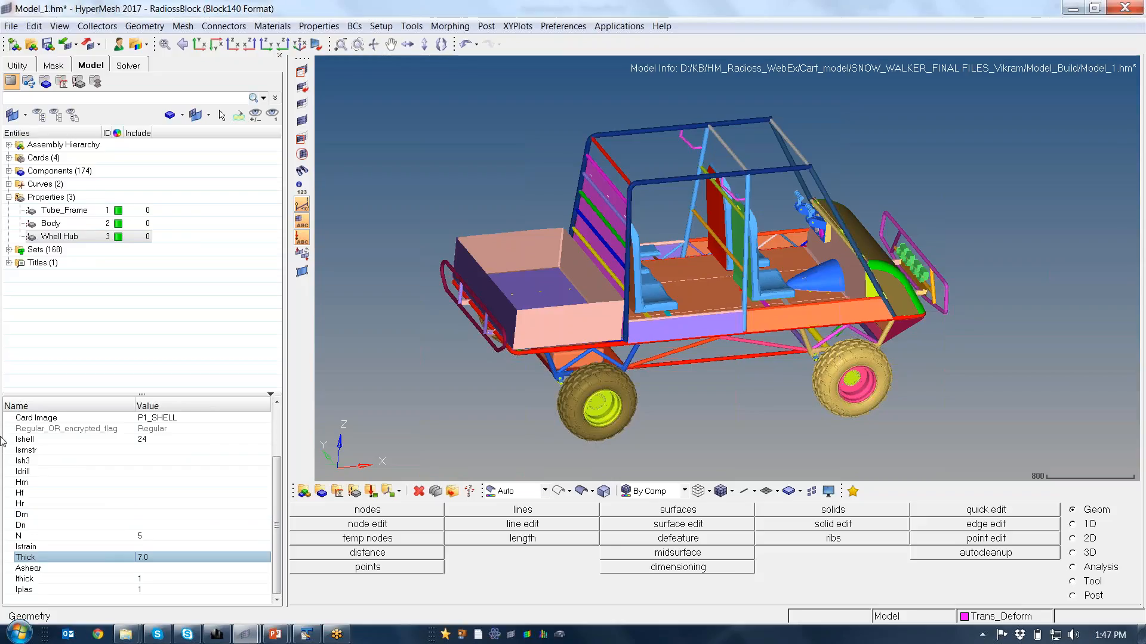
# Duplicate the Whell Hub property and name the copy Tyre.
pyautogui.rightClick(88, 240)
pyautogui.click(116, 246)
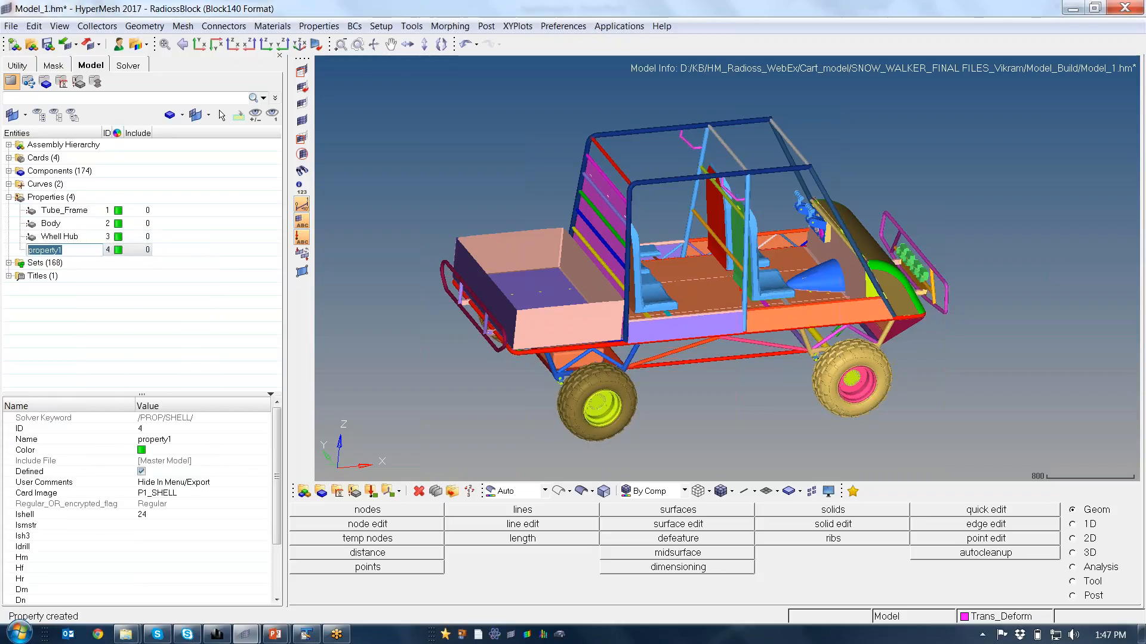
pyautogui.write('Tyre')
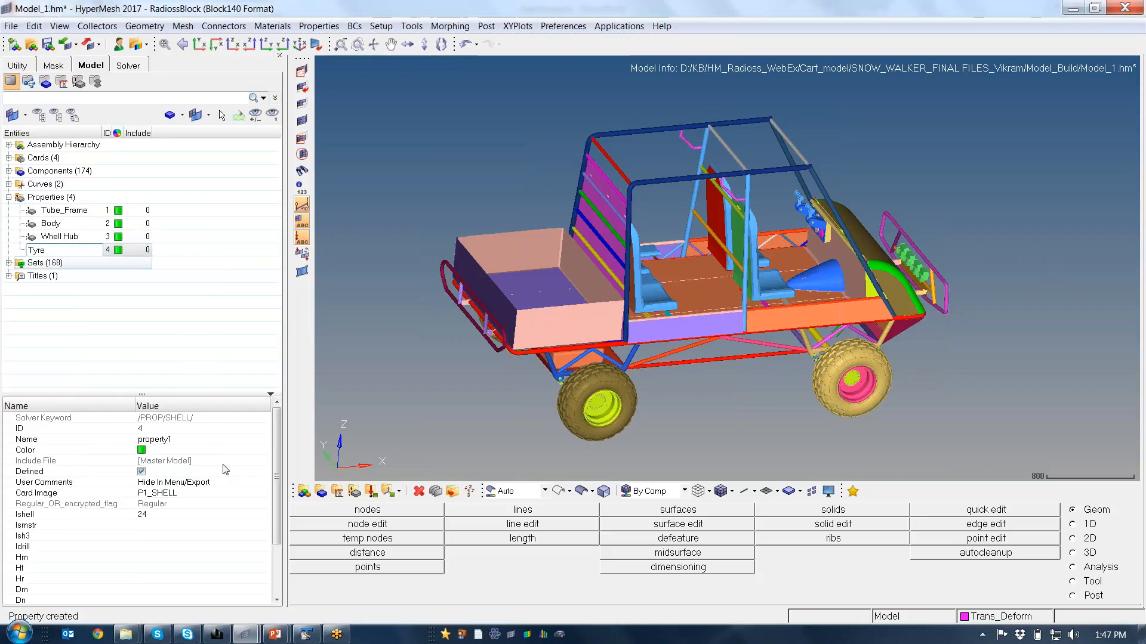
pyautogui.press('Return')
pyautogui.scroll(-3, 190, 573)
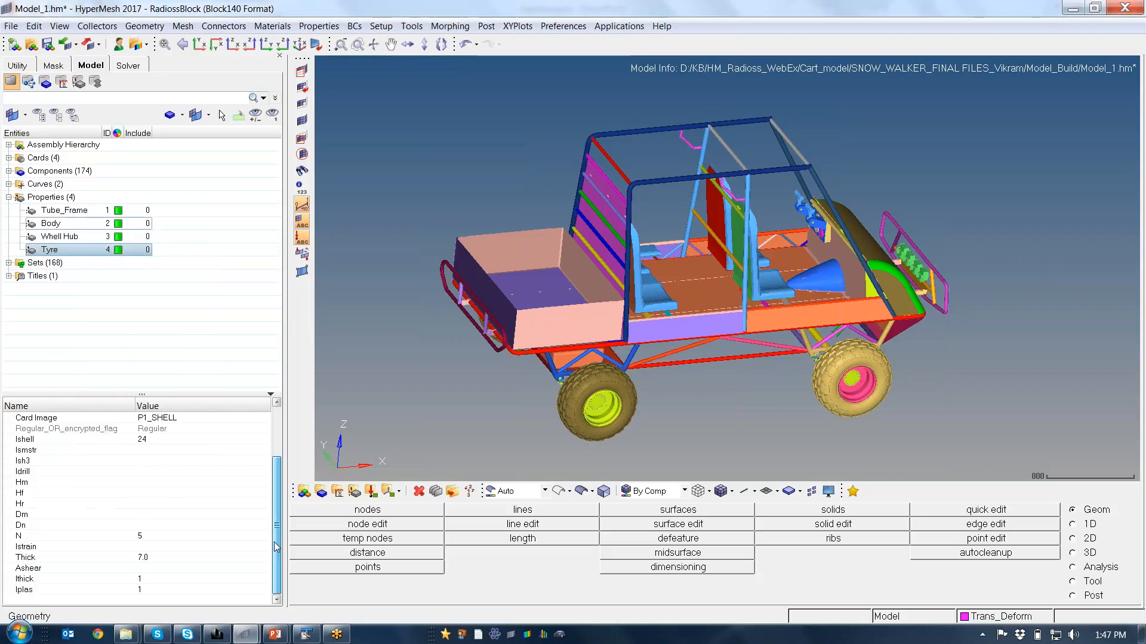
# Set the Tyre property's Thick to 4.0.
pyautogui.click(143, 557)
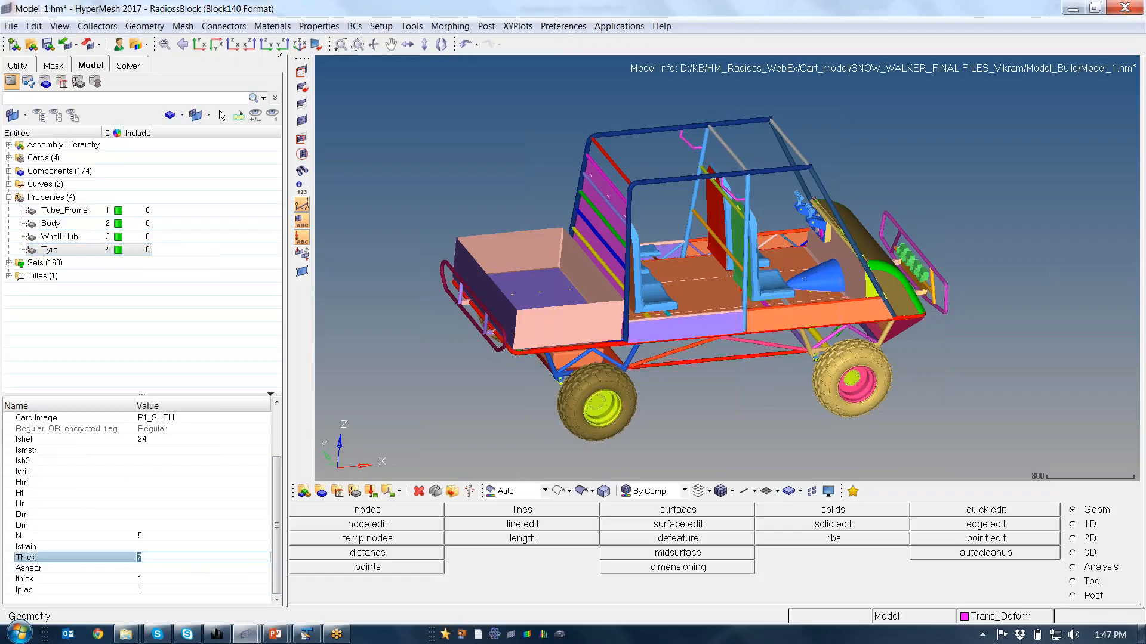
pyautogui.write('4.0')
pyautogui.press('Return')
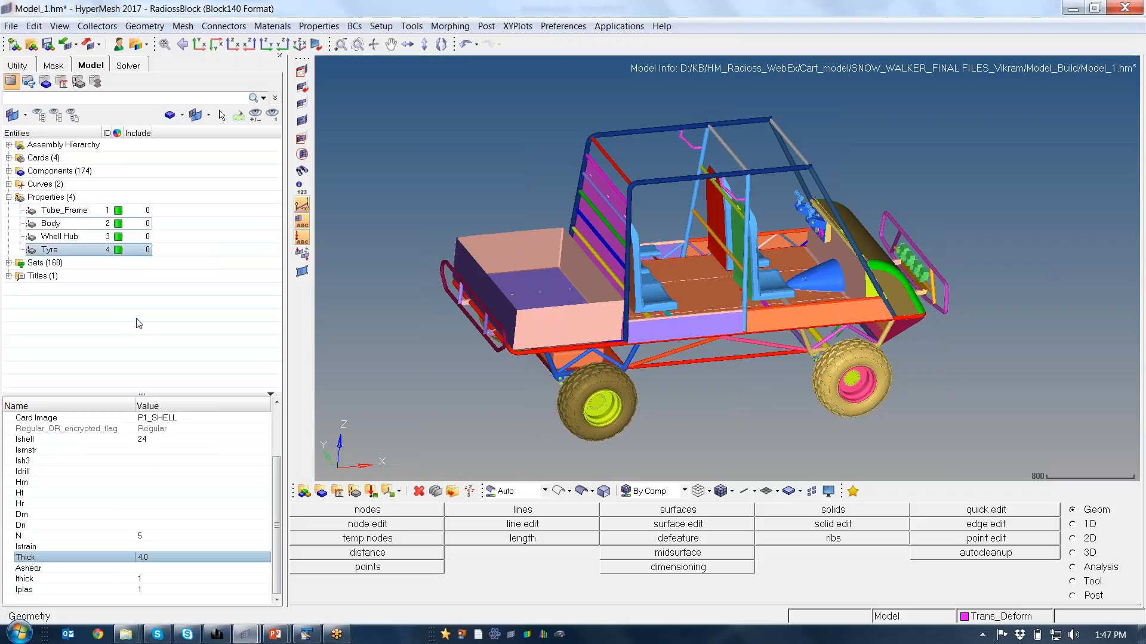
pyautogui.click(177, 343)
# Duplicate the Tyre property and name the copy Leaf_Spring.
pyautogui.click(65, 250)
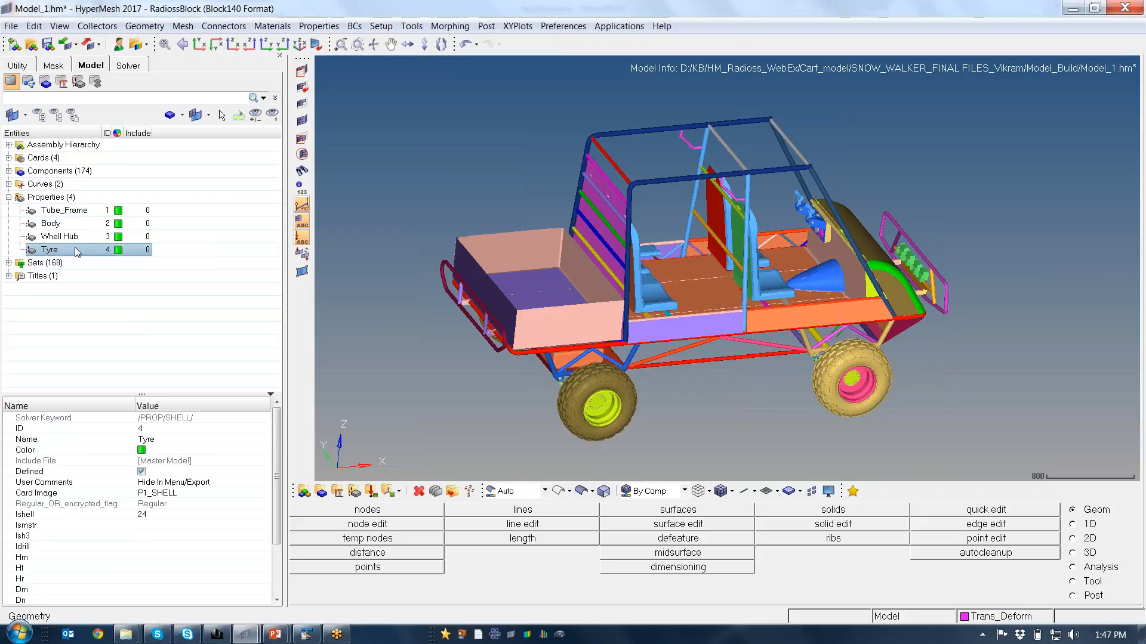
pyautogui.rightClick(76, 251)
pyautogui.click(105, 255)
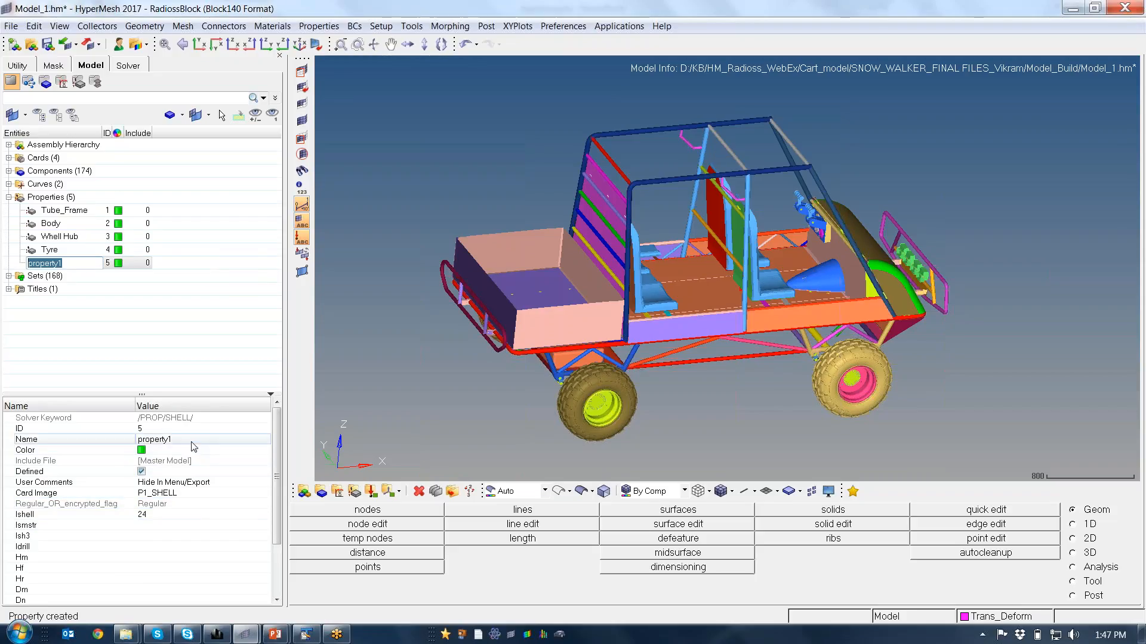
pyautogui.click(161, 439)
pyautogui.write('Leaf')
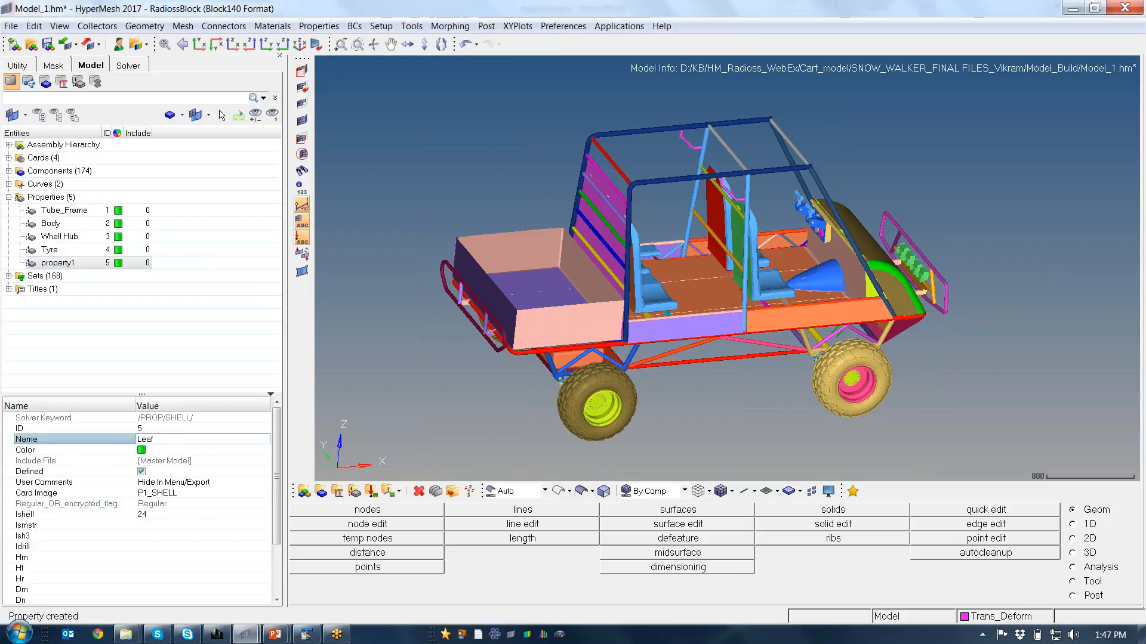
pyautogui.write('_Spring')
# Set the Leaf_Spring property's Thick to 10.0.
pyautogui.moveTo(276, 516); pyautogui.dragTo(268, 558)
pyautogui.click(159, 568)
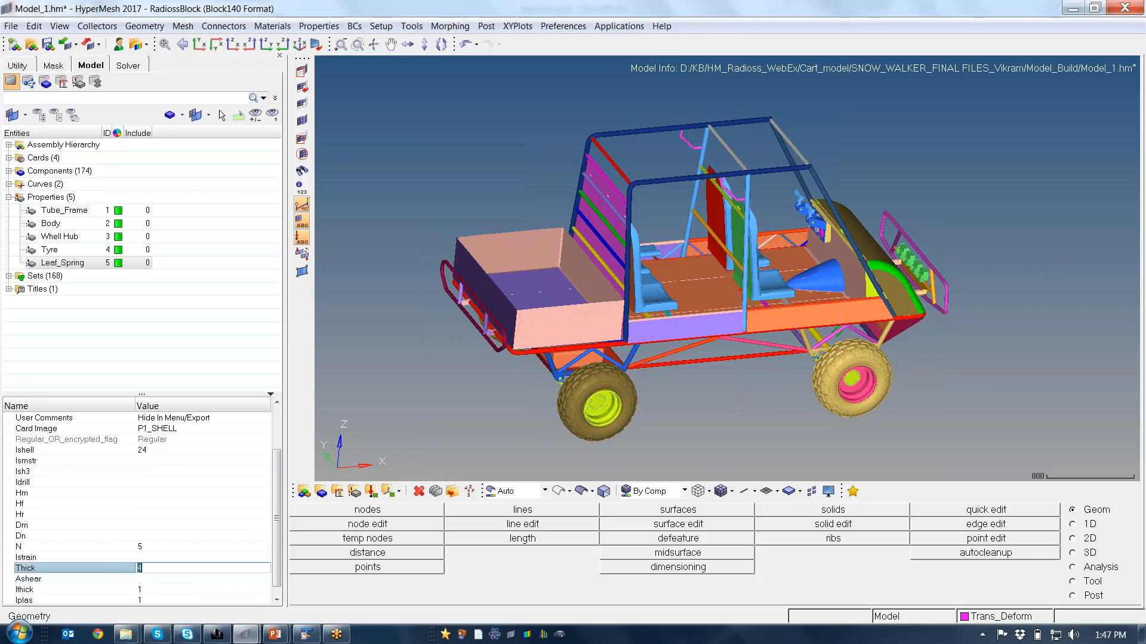
pyautogui.write('10')
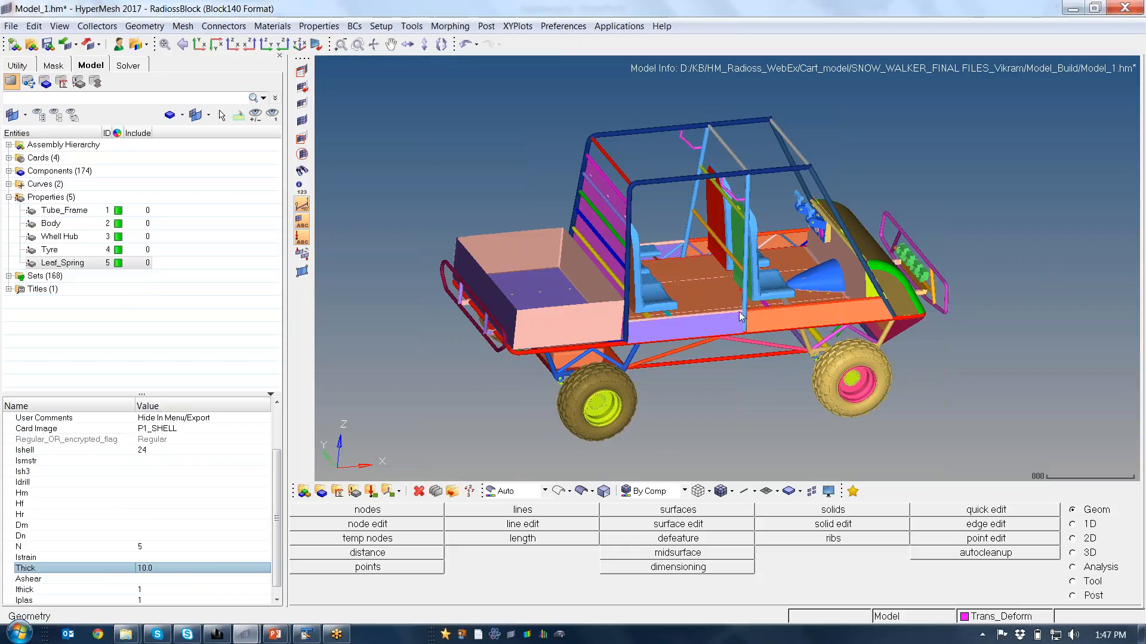
# Create a new property and change its card image to P14_SOLID, accepting the card image change.
pyautogui.keyDown('ctrl'); pyautogui.moveTo(740, 313); pyautogui.dragTo(609, 334); pyautogui.keyUp('ctrl')
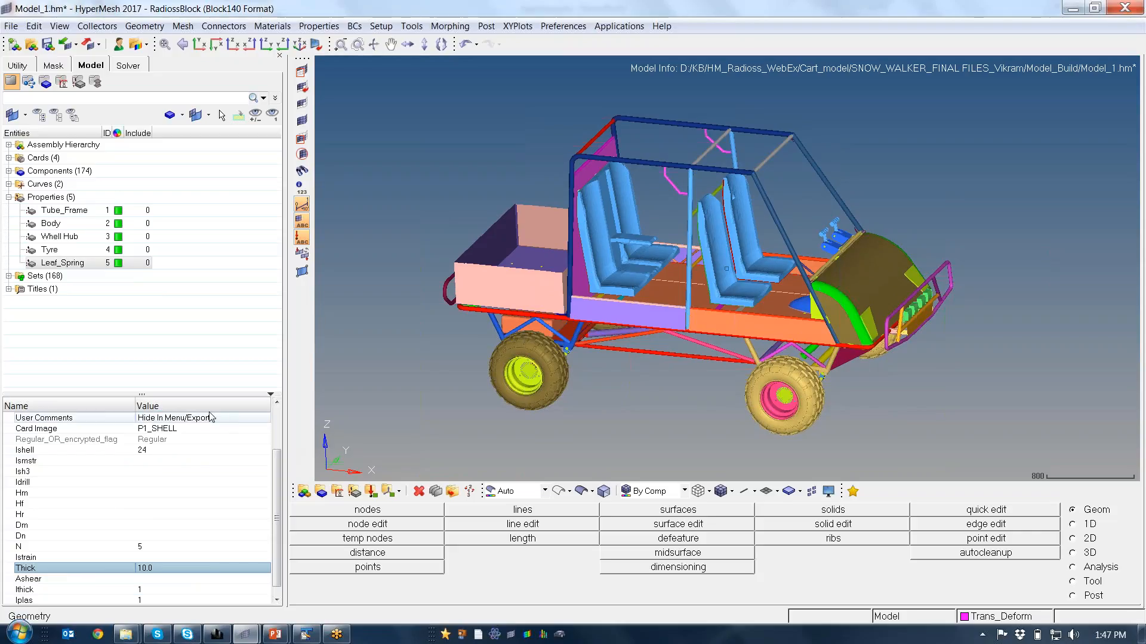
pyautogui.rightClick(97, 305)
pyautogui.moveTo(122, 309)
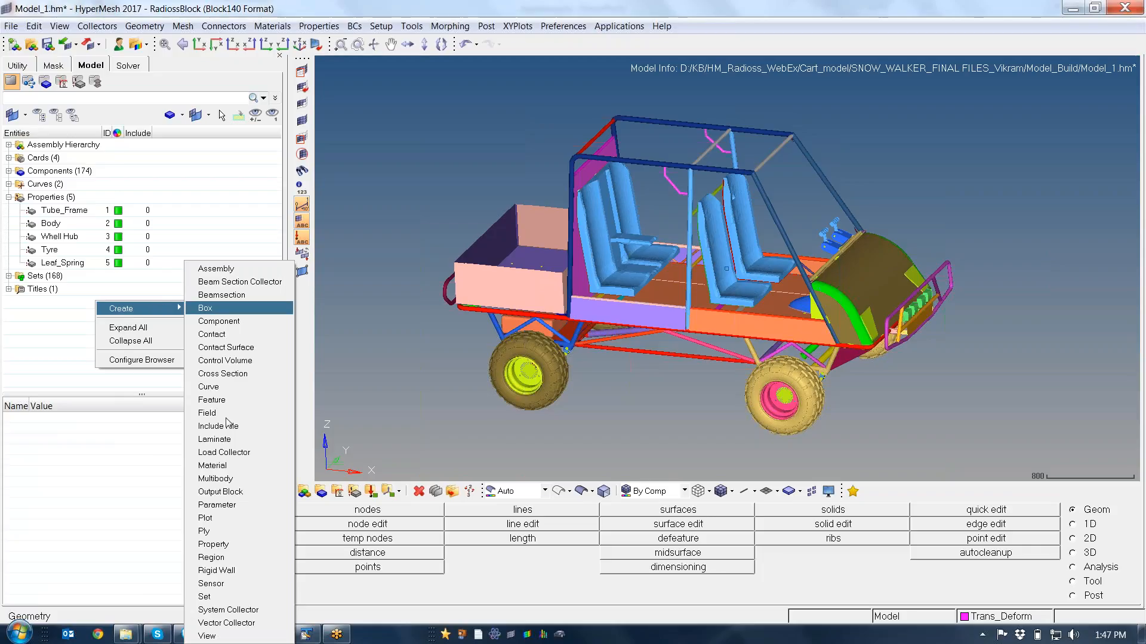
pyautogui.click(213, 544)
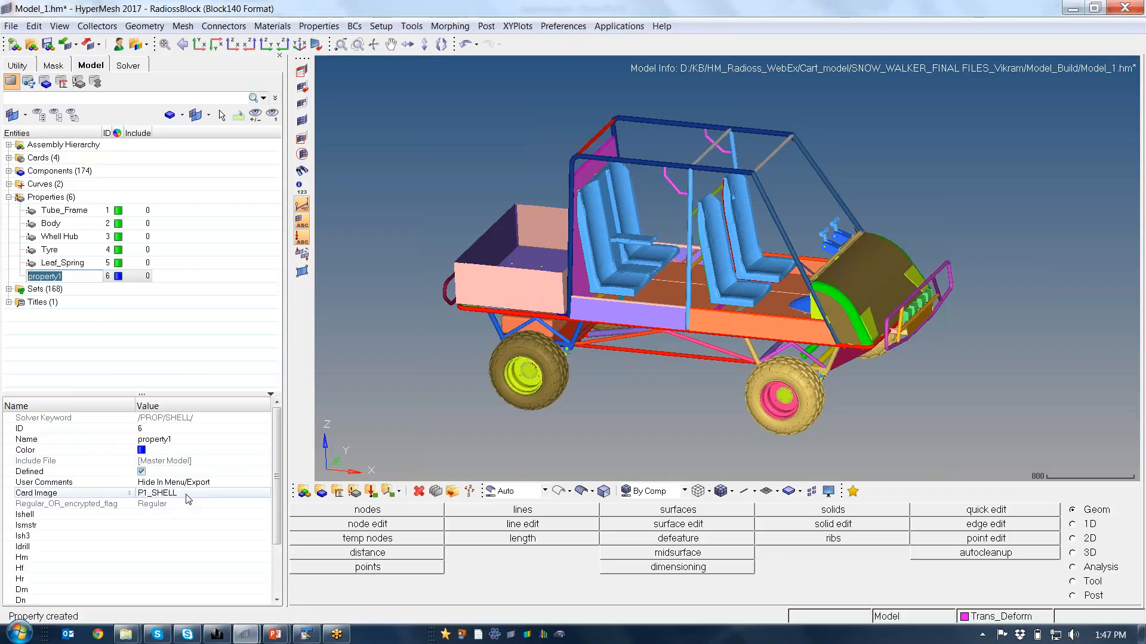
pyautogui.click(185, 493)
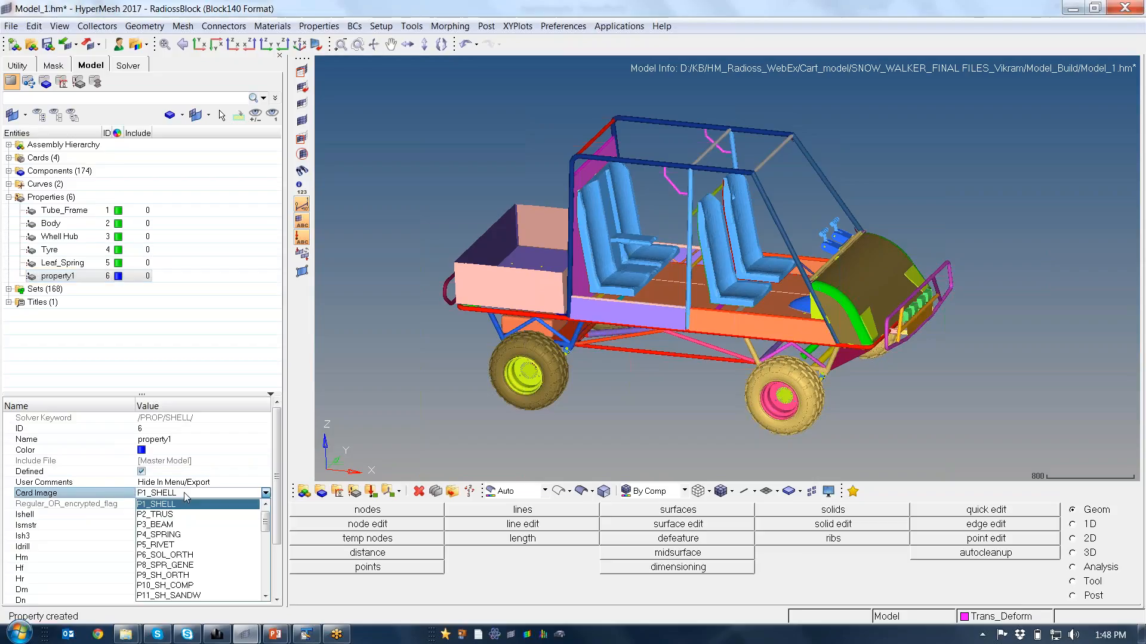
pyautogui.click(267, 596)
pyautogui.click(266, 595)
pyautogui.click(267, 595)
pyautogui.click(266, 596)
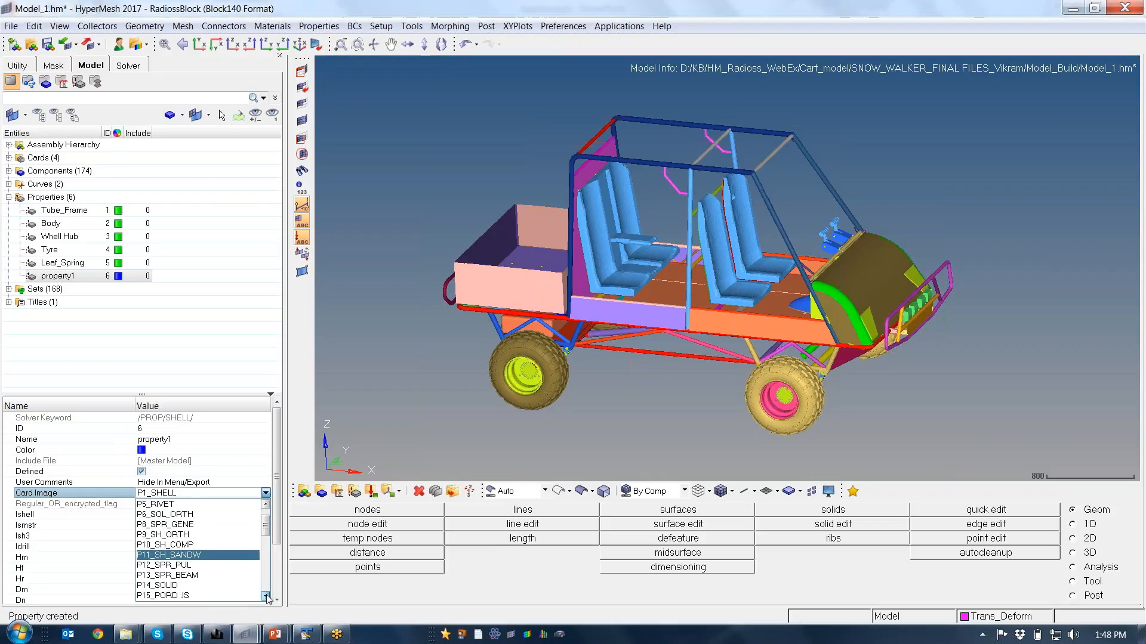
pyautogui.click(266, 596)
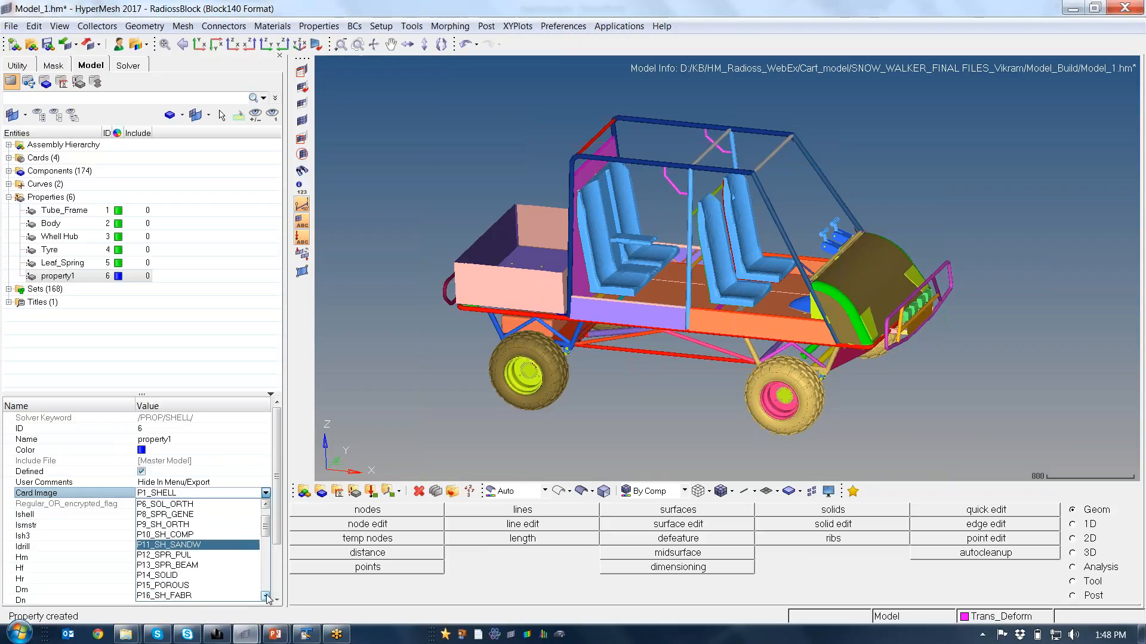
pyautogui.click(198, 576)
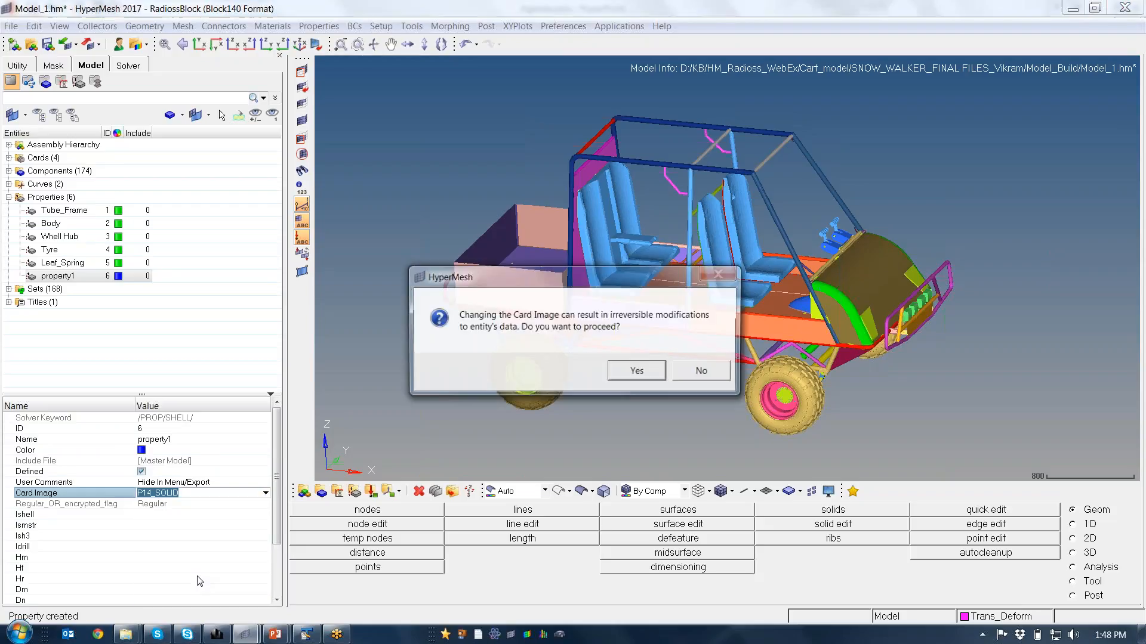
pyautogui.click(636, 371)
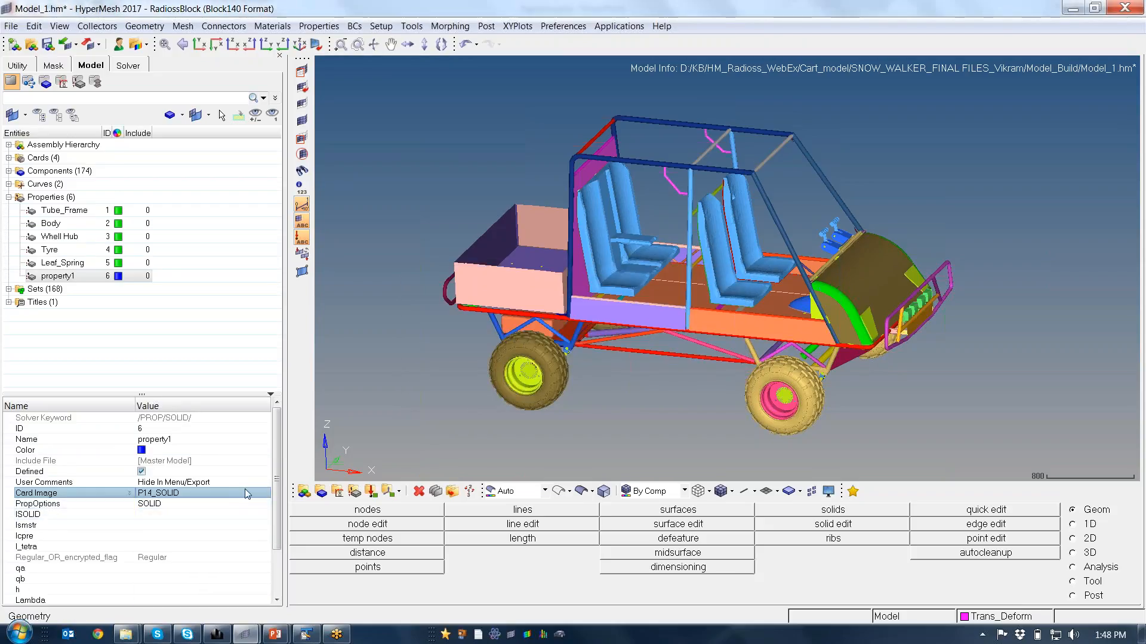
# Review the ISOLID formulation options available for the new solid property.
pyautogui.click(182, 514)
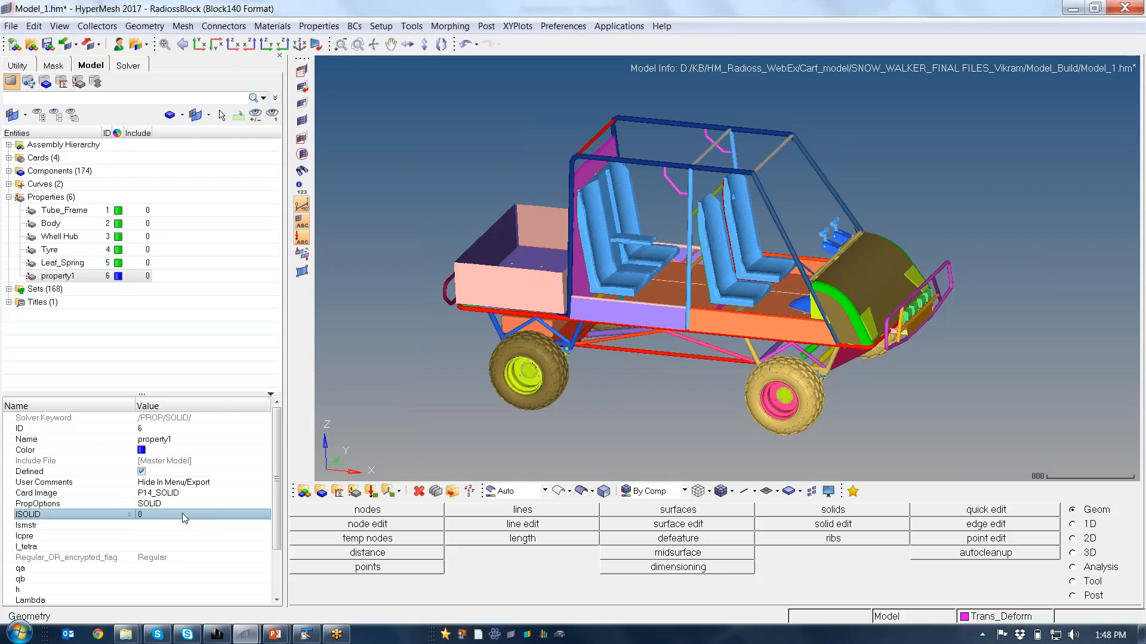
pyautogui.click(183, 514)
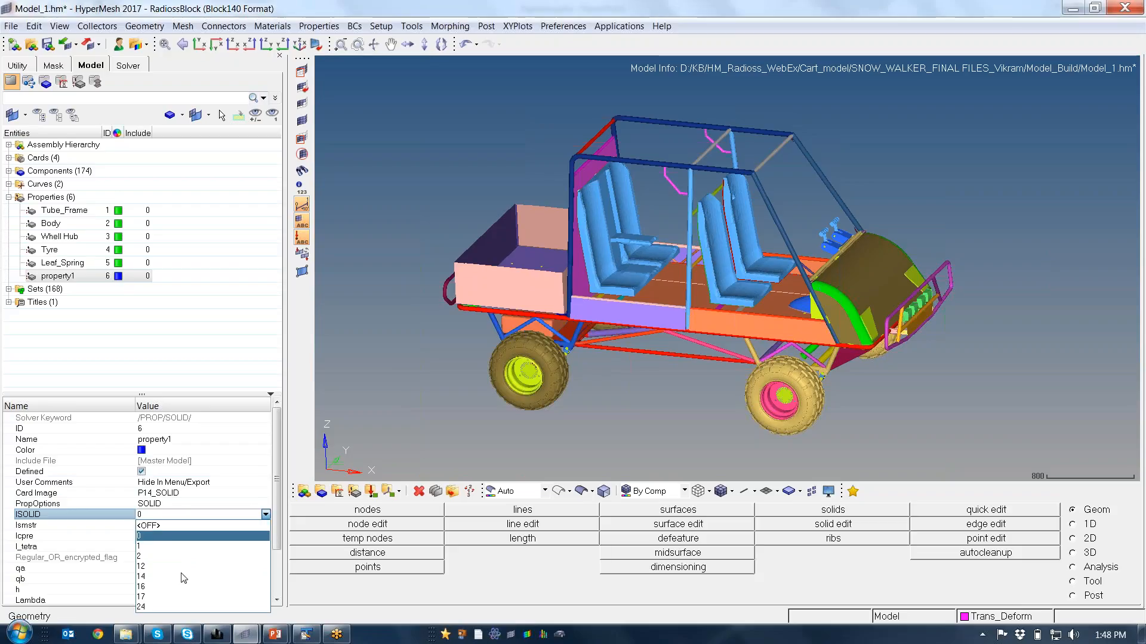
pyautogui.click(182, 513)
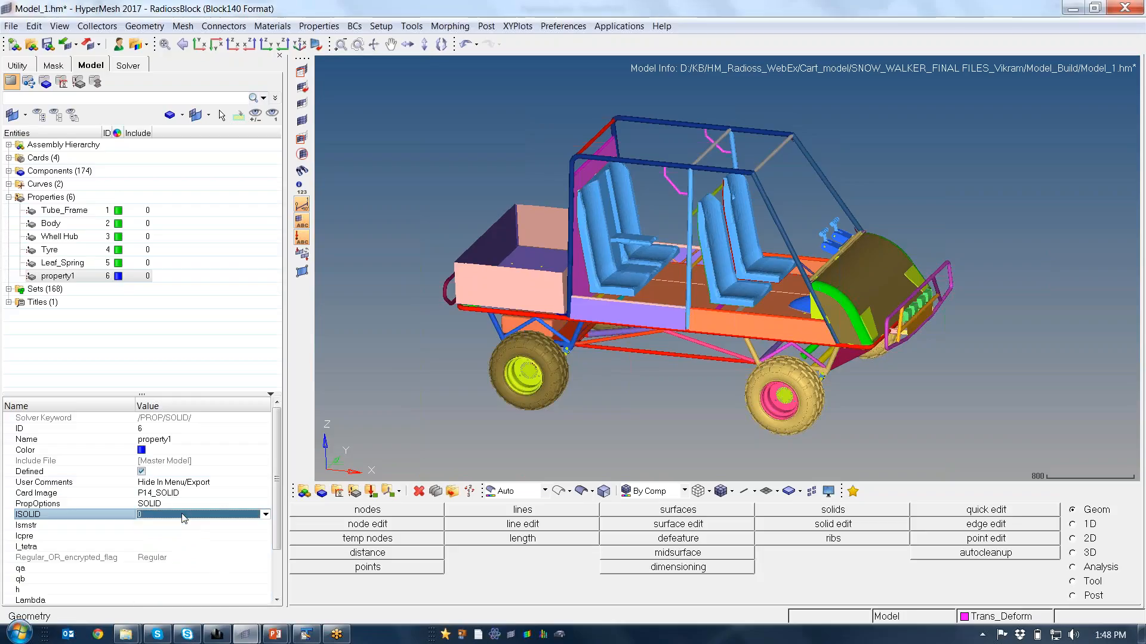
pyautogui.moveTo(278, 525)
pyautogui.mouseDown()
pyautogui.moveTo(279, 577)
pyautogui.moveTo(279, 533)
pyautogui.mouseUp()
pyautogui.click(194, 335)
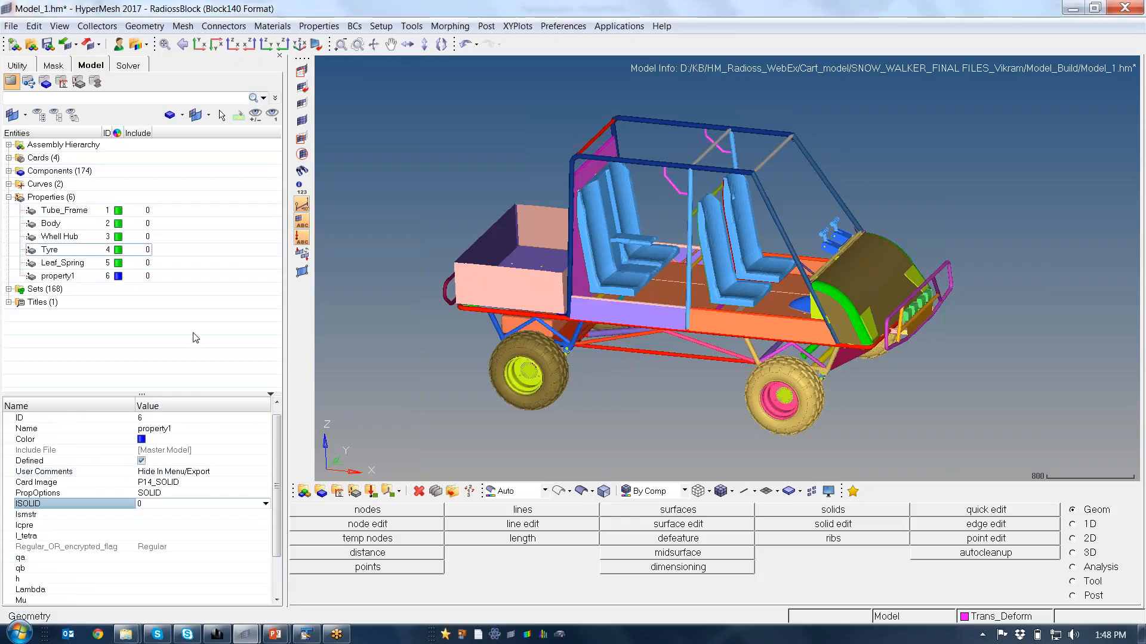
# Rename the new P14_SOLID property as Solid_Foam.
pyautogui.click(64, 275)
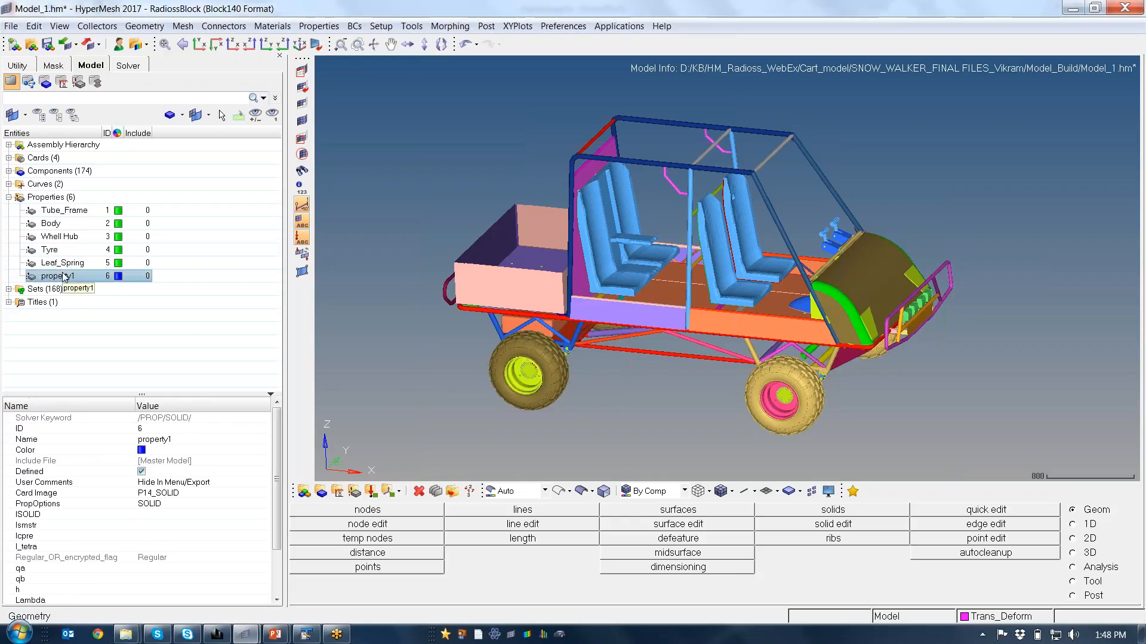
pyautogui.click(183, 439)
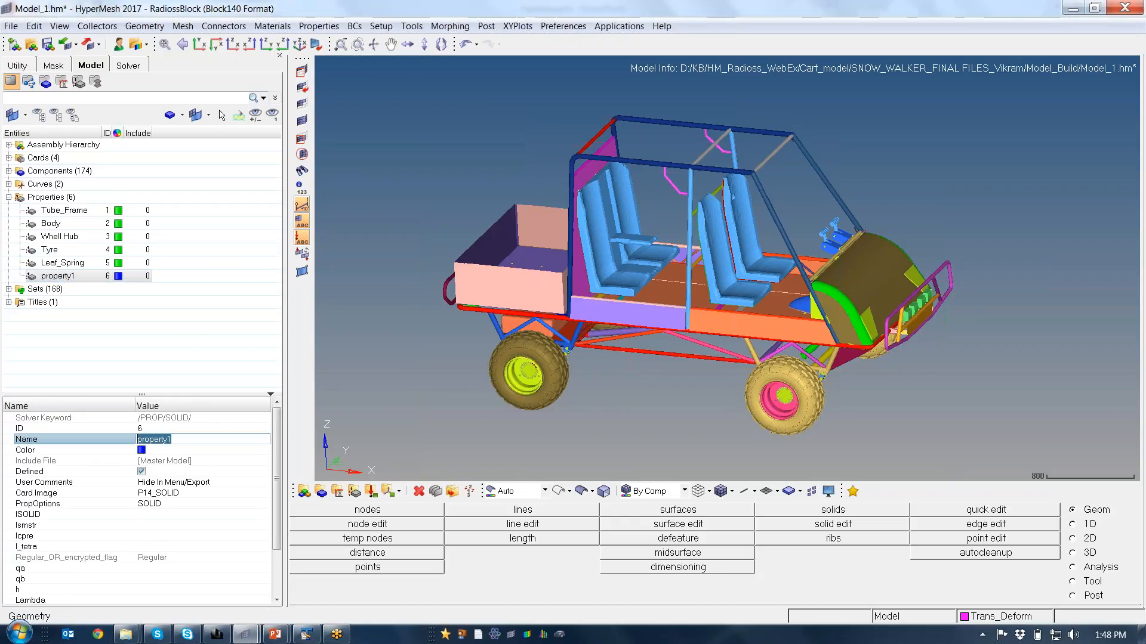
pyautogui.write('Sp')
pyautogui.press('BackSpace')
pyautogui.write('olid_Foam')
pyautogui.press('Return')
pyautogui.click(213, 323)
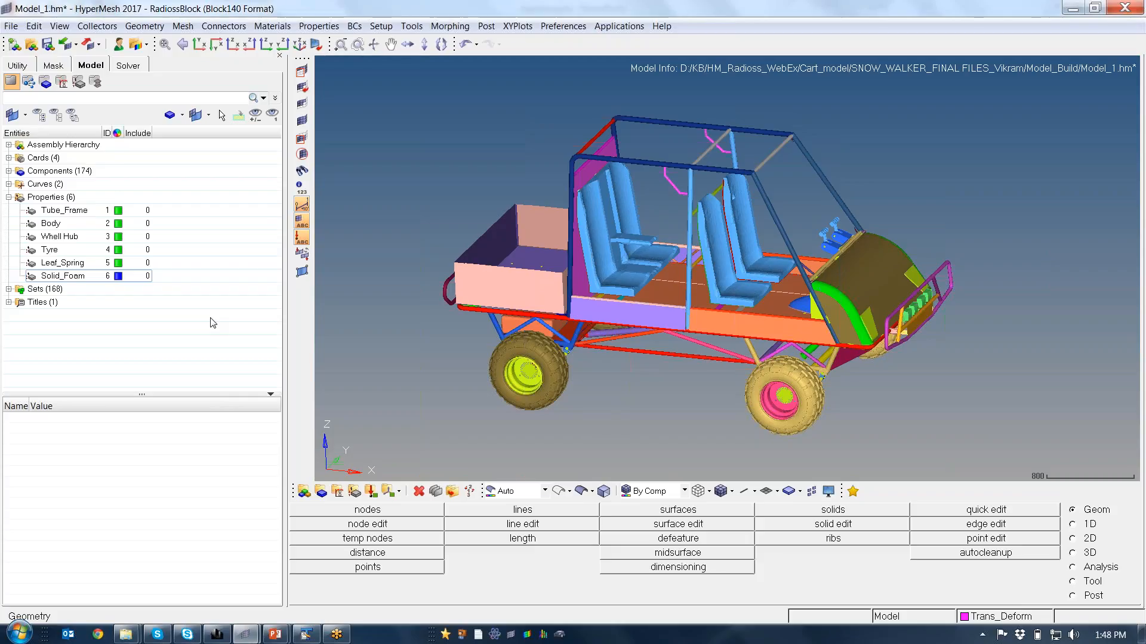
# Create a new material with the M1_ELAST card image and name it Tyre.
pyautogui.moveTo(576, 306)
pyautogui.keyDown('ctrl'); pyautogui.mouseDown()
pyautogui.moveTo(764, 310)
pyautogui.moveTo(624, 272)
pyautogui.moveTo(595, 305)
pyautogui.mouseUp(); pyautogui.keyUp('ctrl')
pyautogui.keyDown('ctrl'); pyautogui.scroll(-2, 594, 305); pyautogui.keyUp('ctrl')
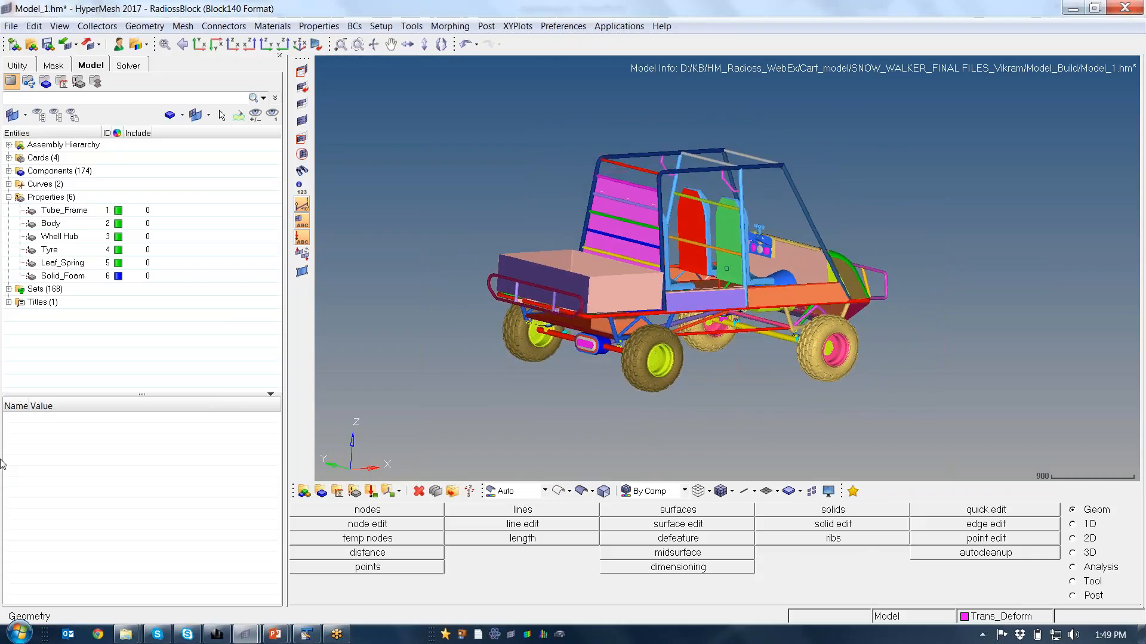
pyautogui.rightClick(133, 332)
pyautogui.moveTo(150, 340)
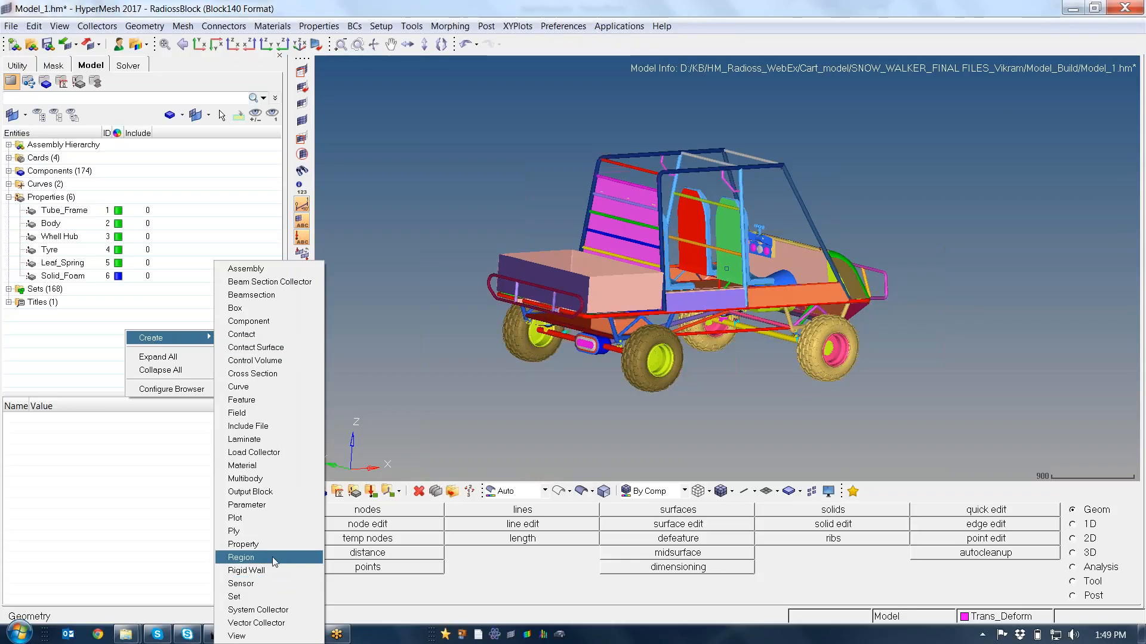
pyautogui.click(233, 466)
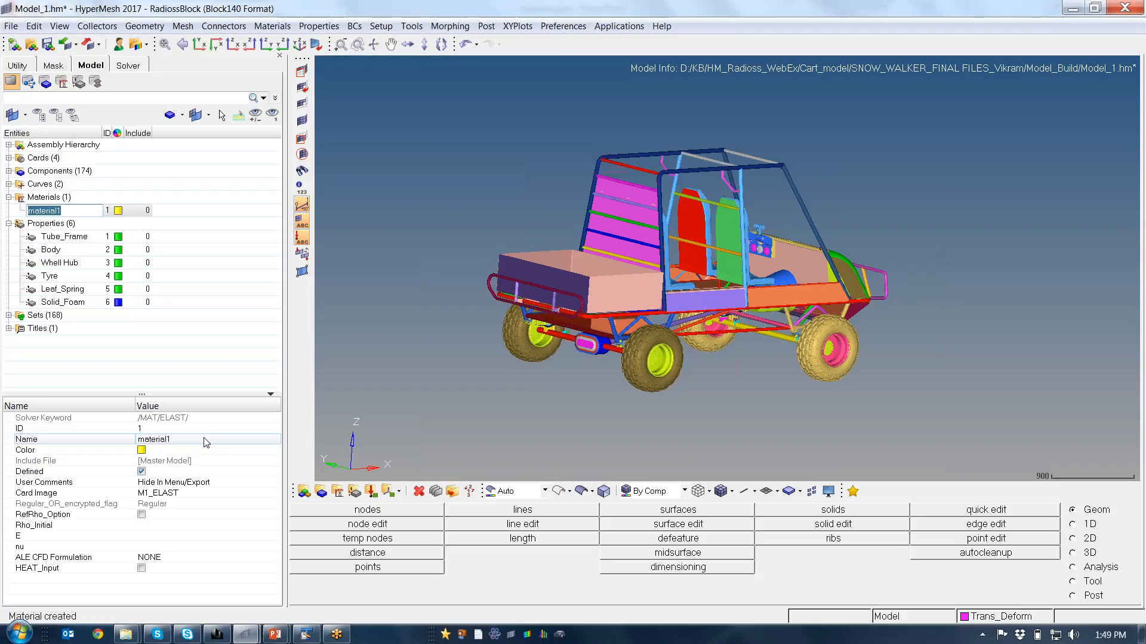
pyautogui.click(206, 442)
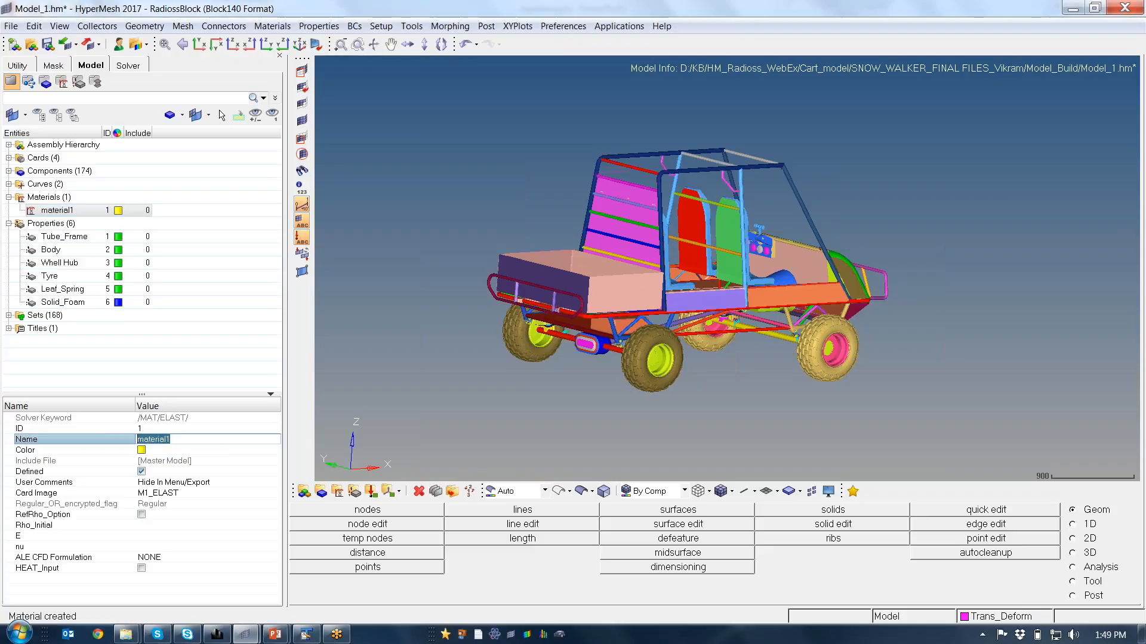
pyautogui.write('Tyre')
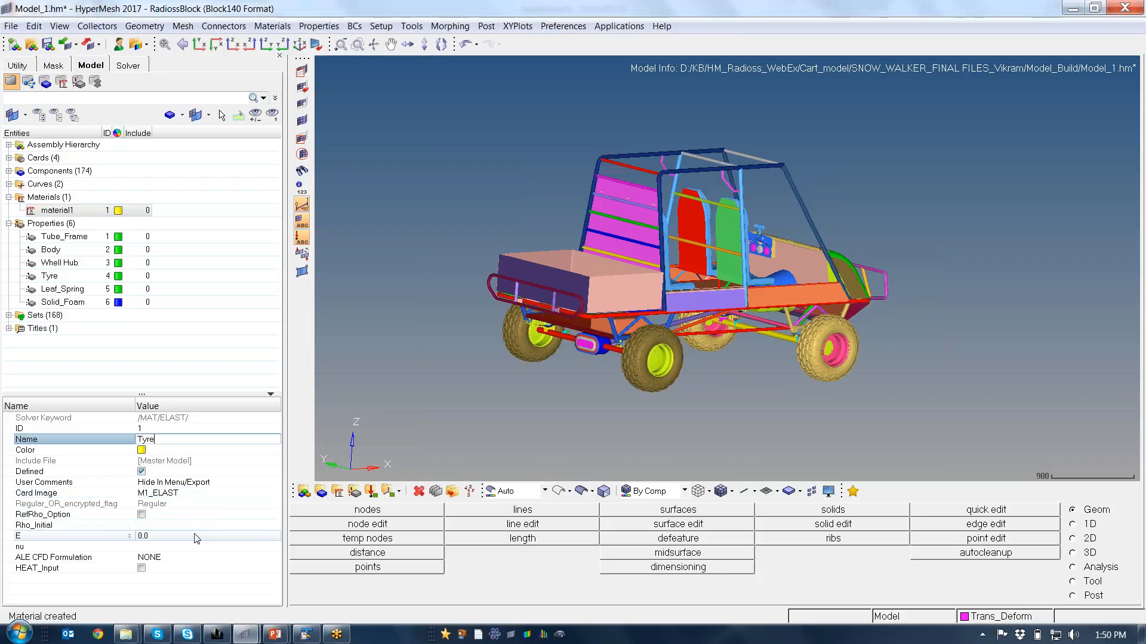
# Set the Tyre material's Rho_Initial to 1.35E-9, E to 2610 and nu to 0.45.
pyautogui.click(200, 536)
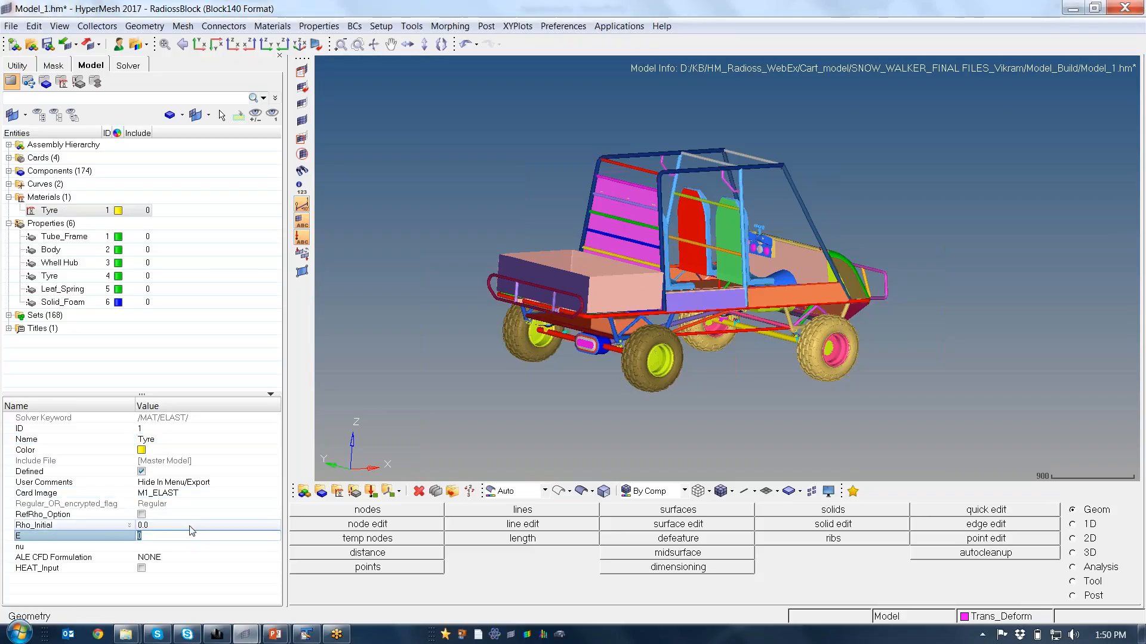
pyautogui.click(191, 525)
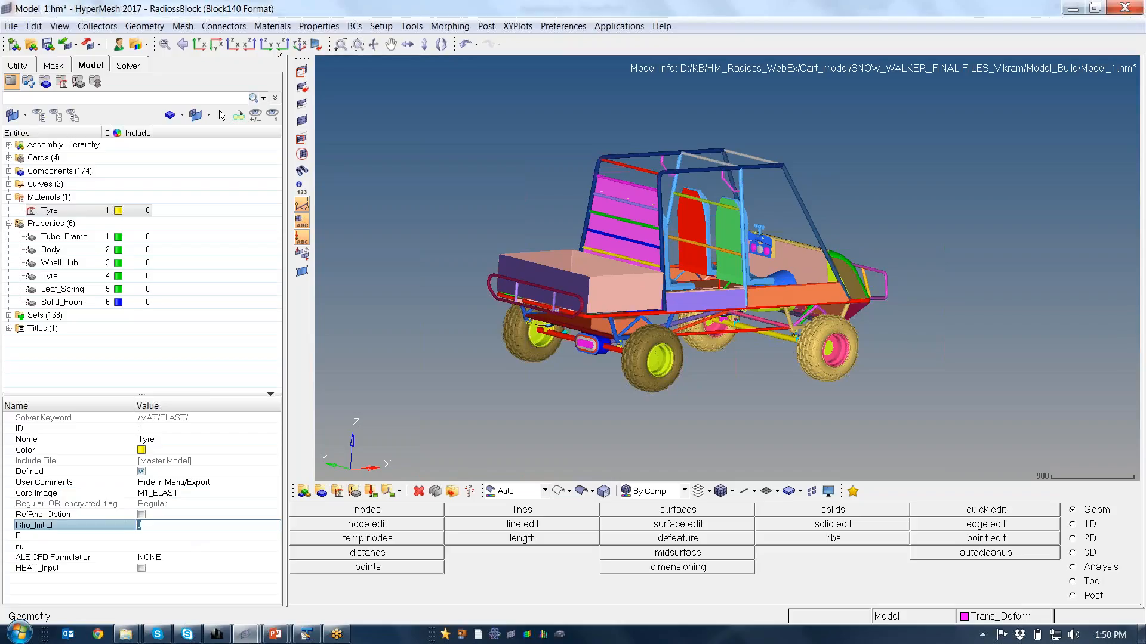
pyautogui.write('1.35E-9')
pyautogui.press('Return')
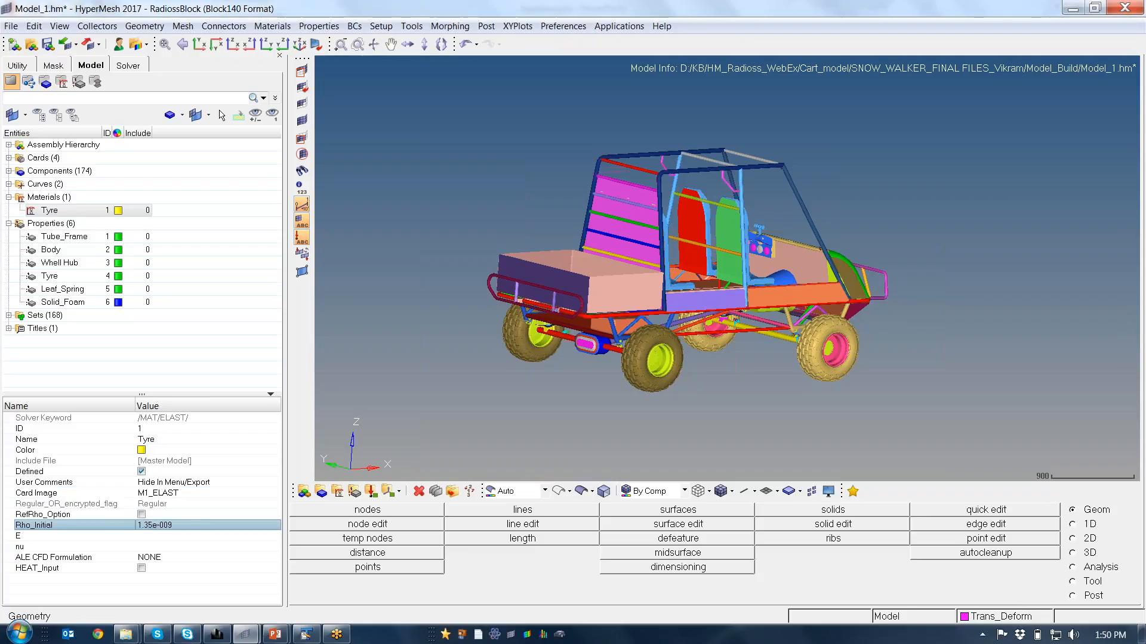
pyautogui.click(176, 537)
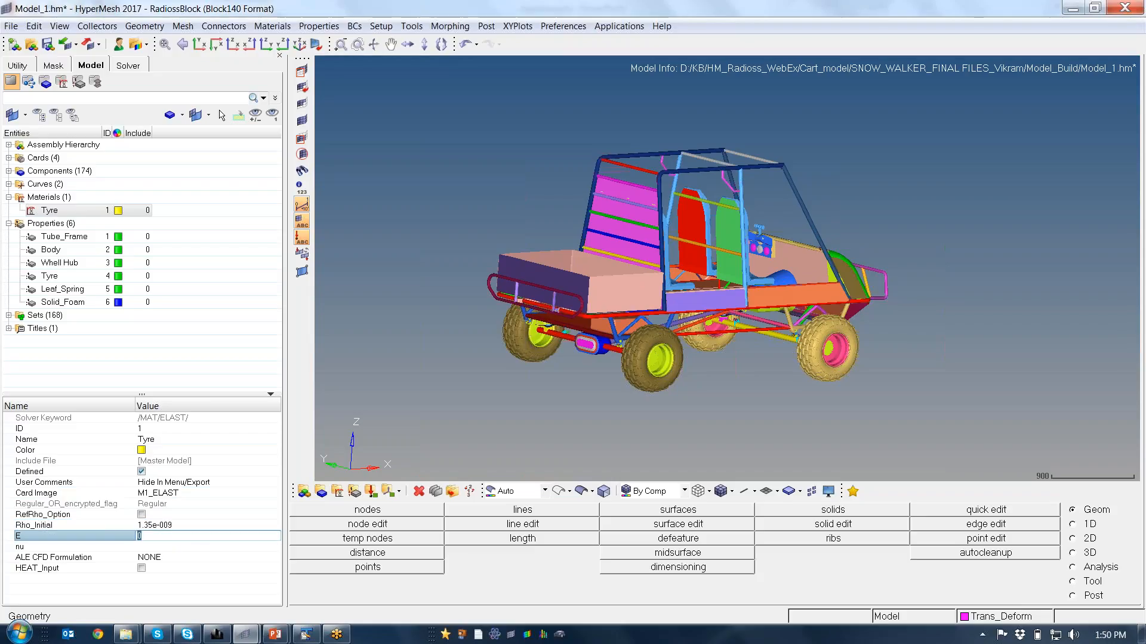
pyautogui.write('2610')
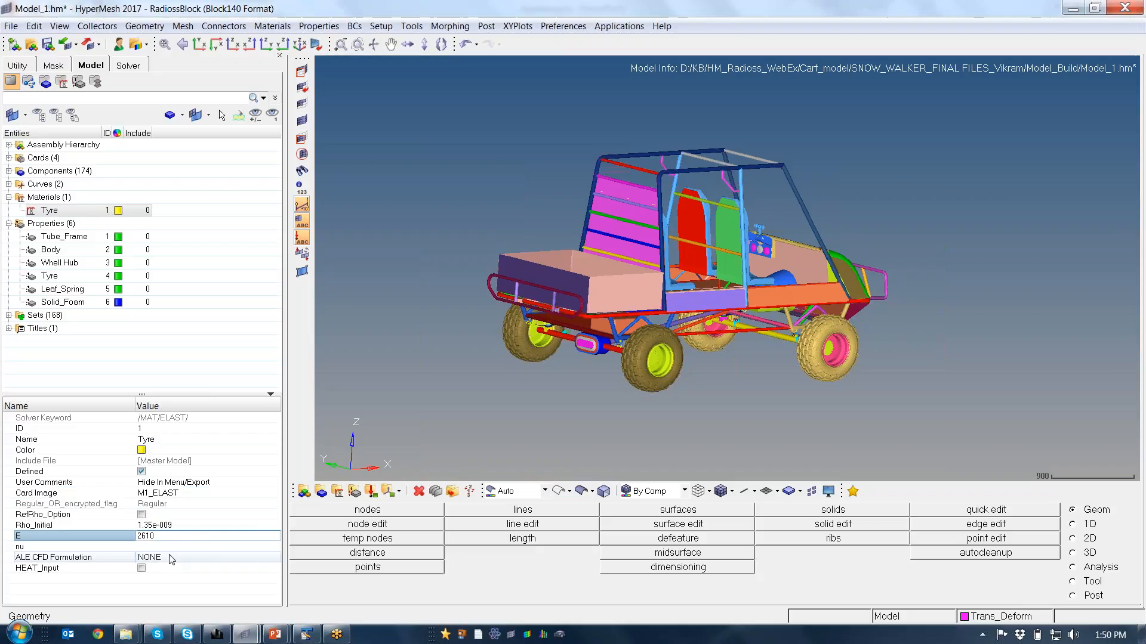
pyautogui.click(173, 547)
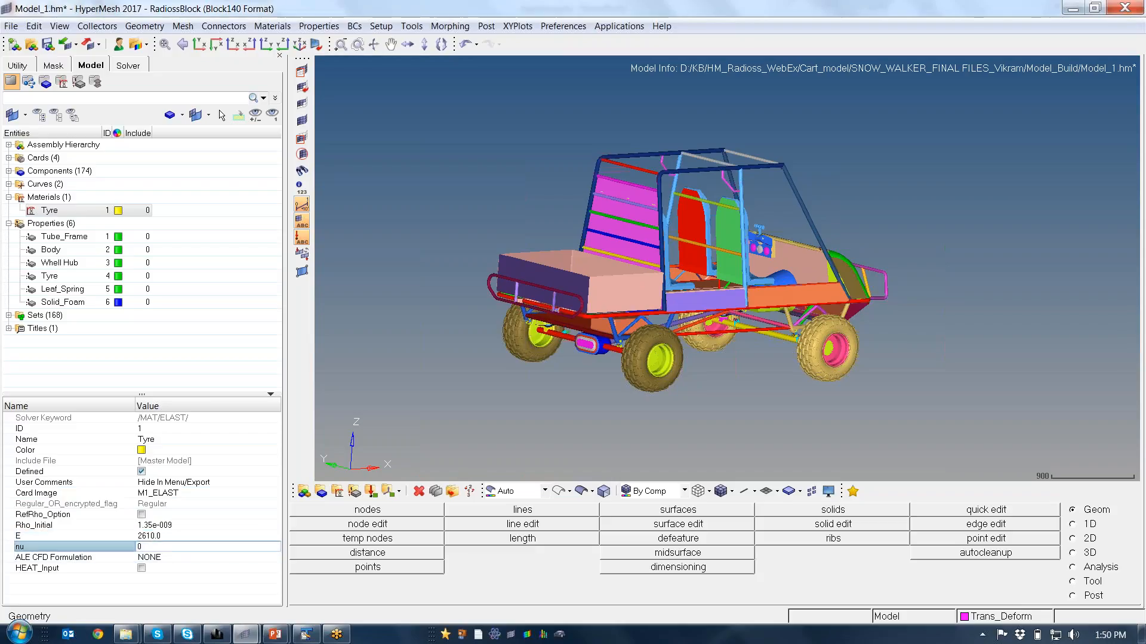
pyautogui.write('.45')
pyautogui.press('Return')
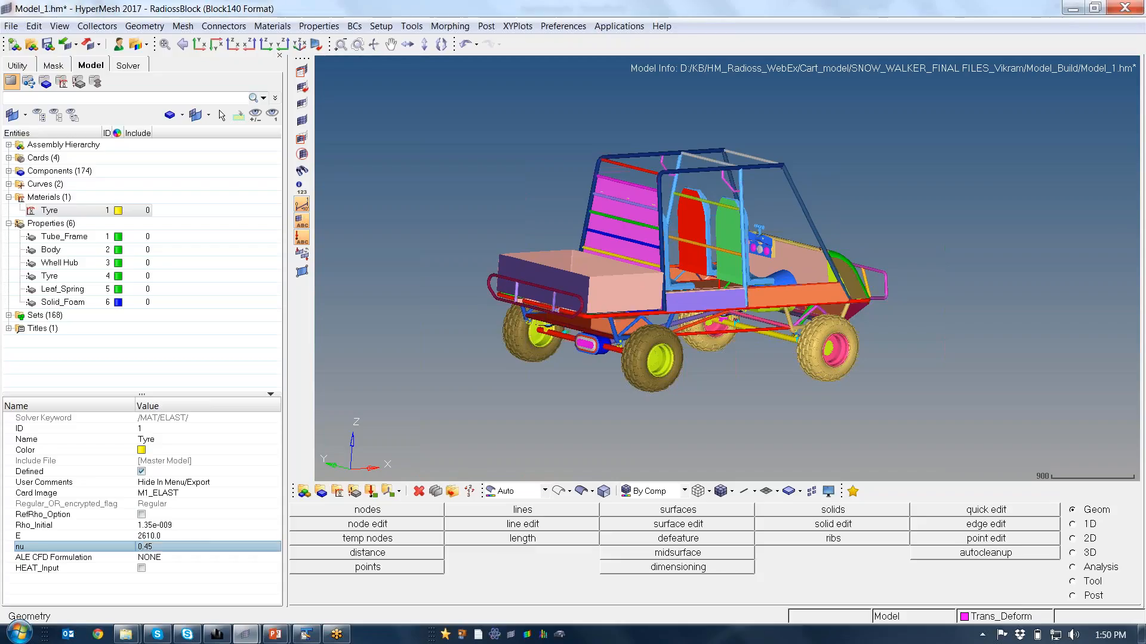
pyautogui.click(202, 334)
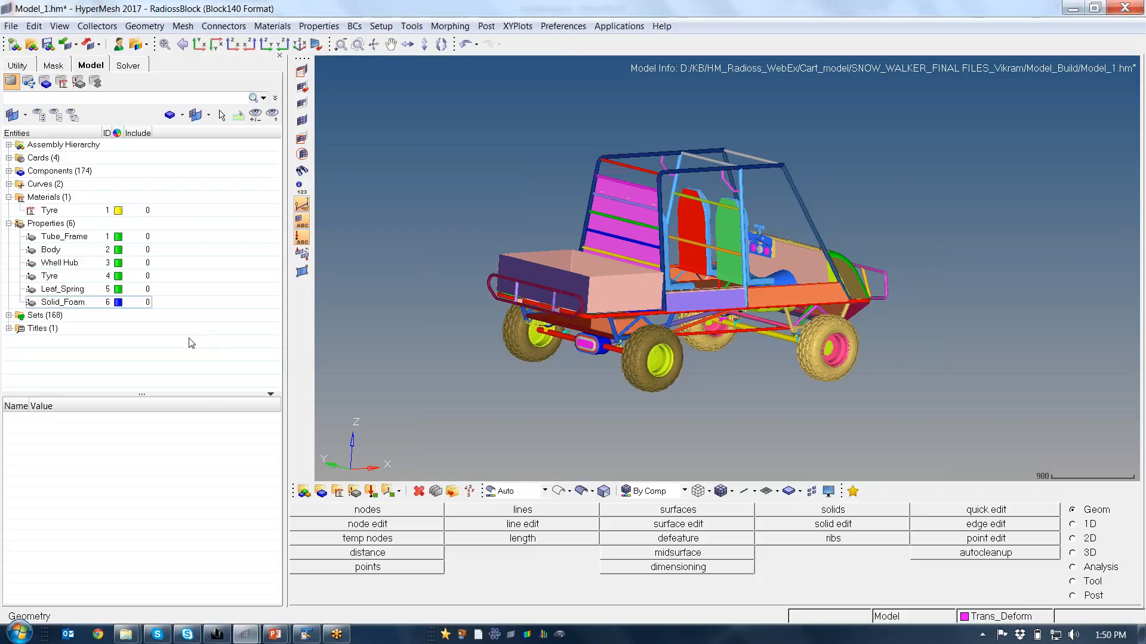
# Create a second material and assign it the M2_PLAS_JOHNS_ZERIL card image, accepting the card image change.
pyautogui.rightClick(194, 322)
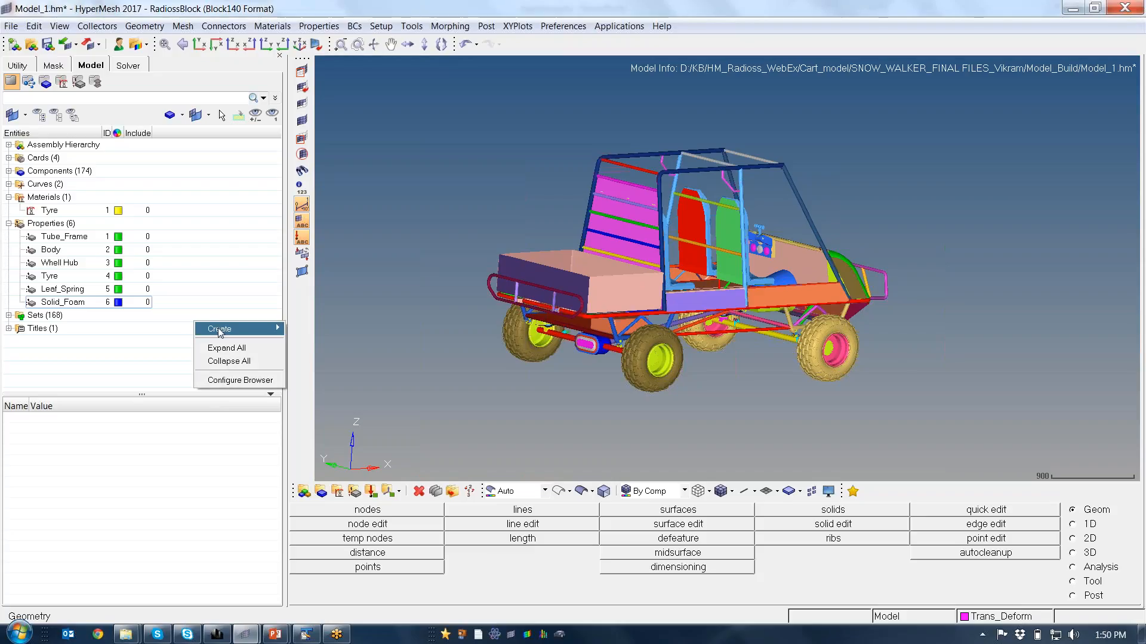
pyautogui.moveTo(217, 327)
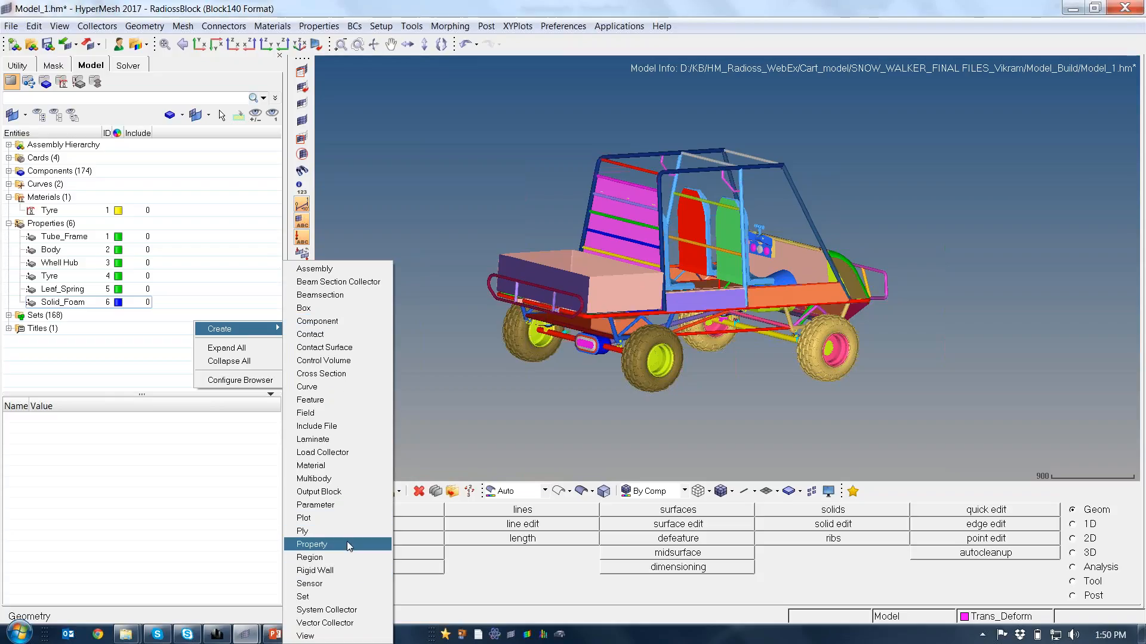
pyautogui.click(313, 465)
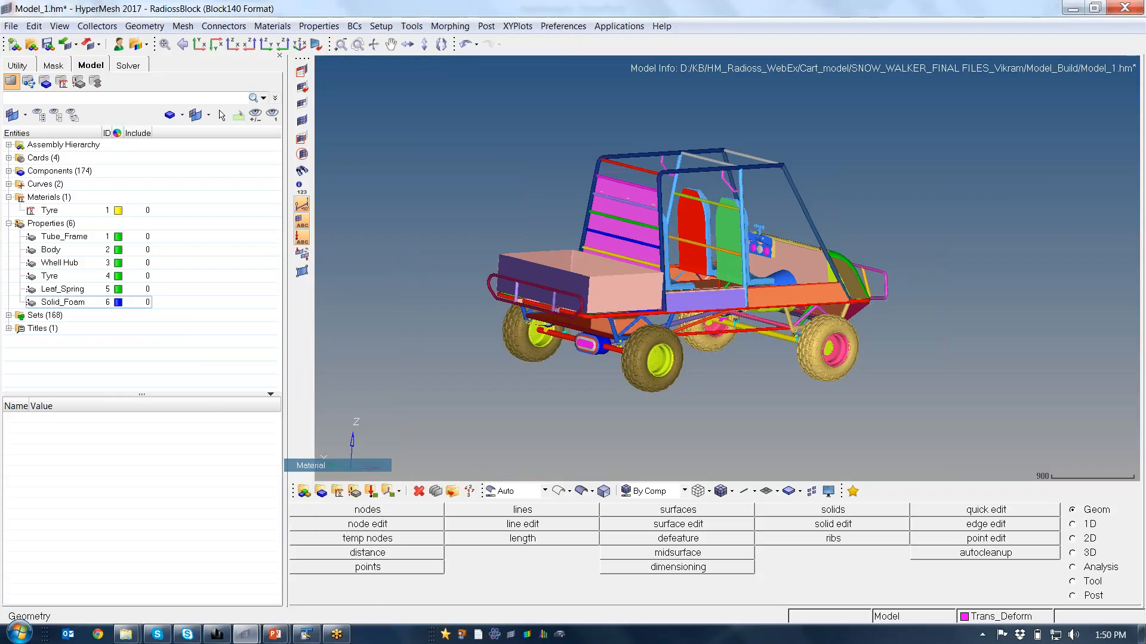
pyautogui.click(197, 492)
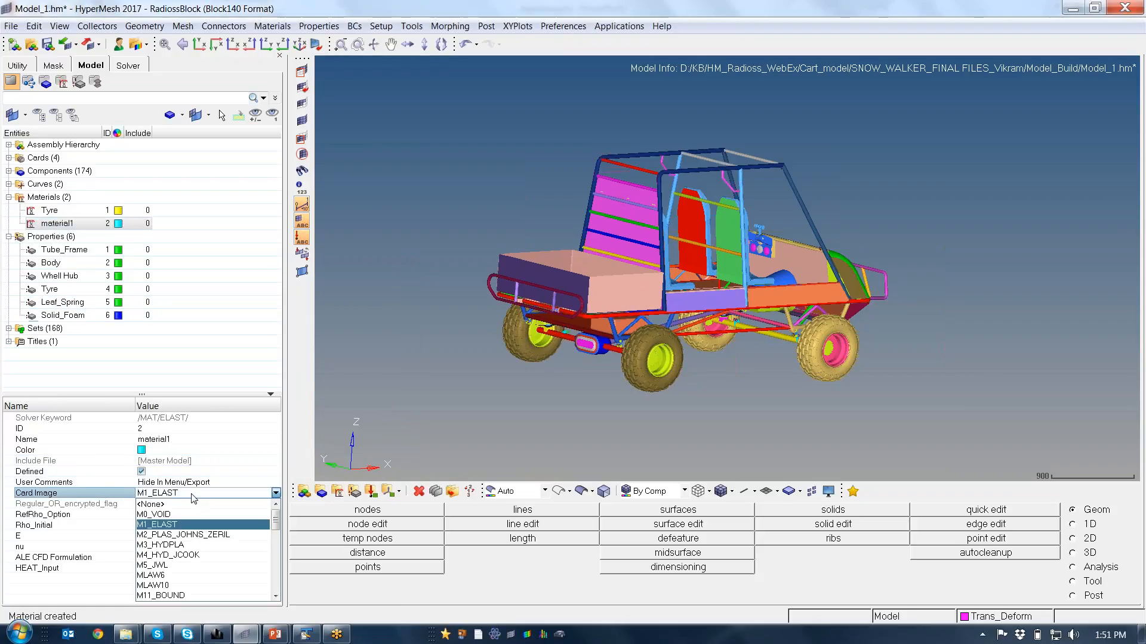
pyautogui.click(198, 535)
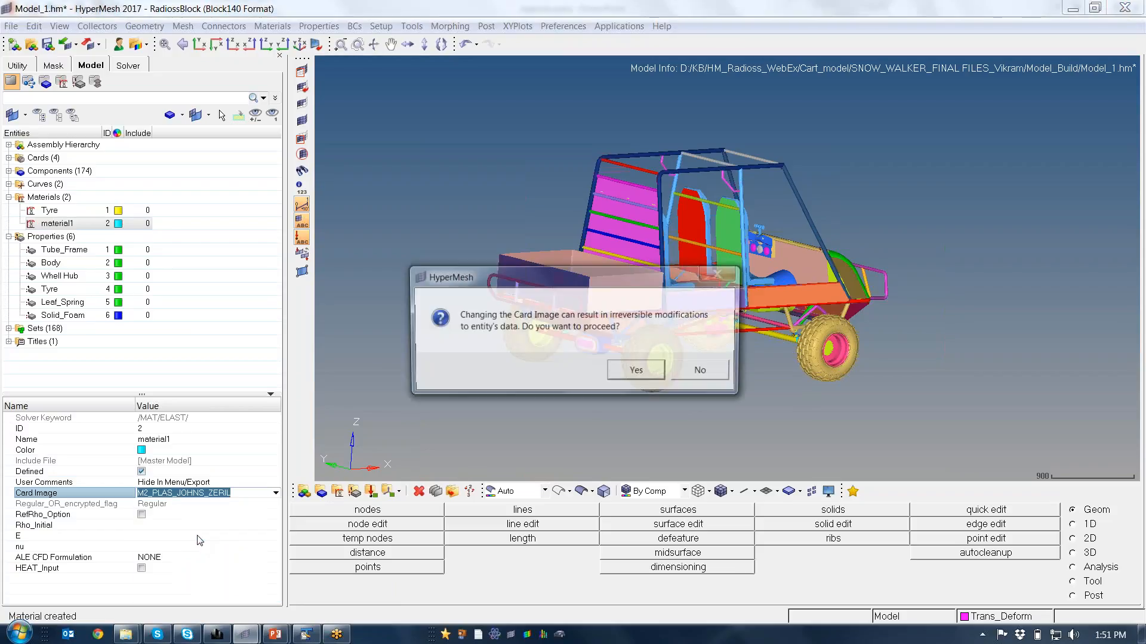
pyautogui.click(635, 372)
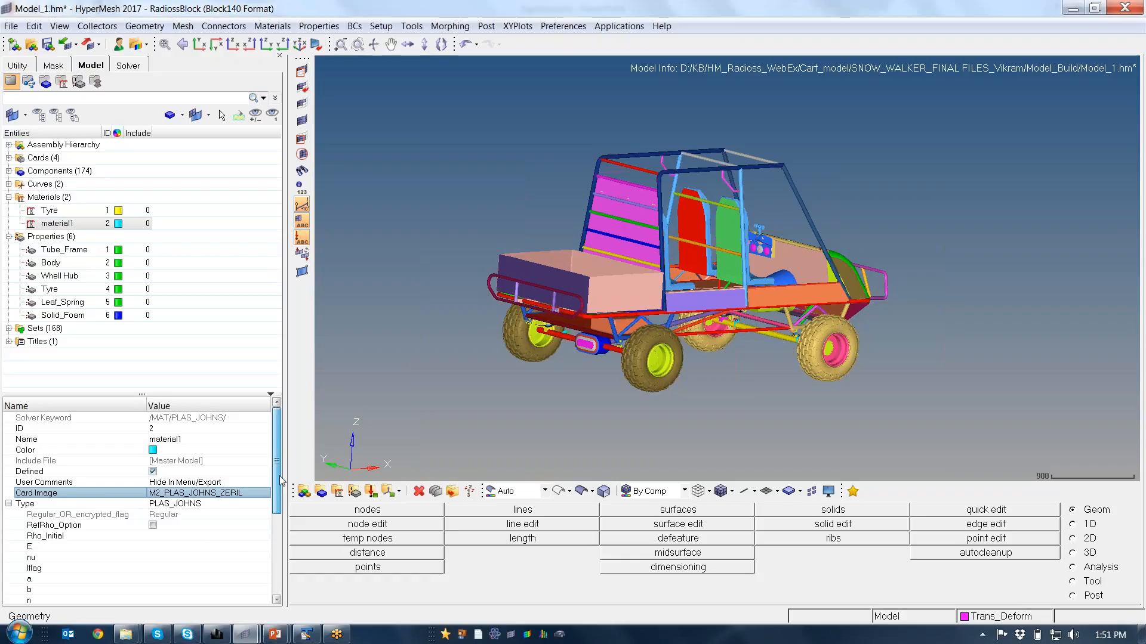
# Set the new Johnson-Cook material's Rho_Initial to 7.85E-9, E to 2.1E5 and nu to 0.3.
pyautogui.moveTo(278, 479); pyautogui.dragTo(275, 512)
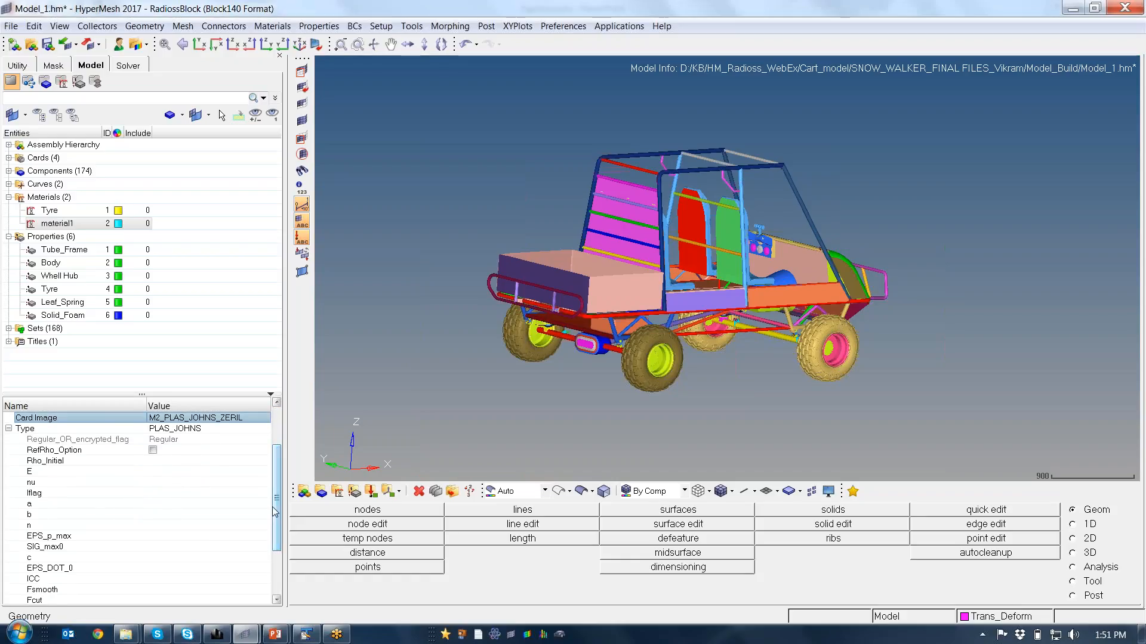
pyautogui.click(182, 462)
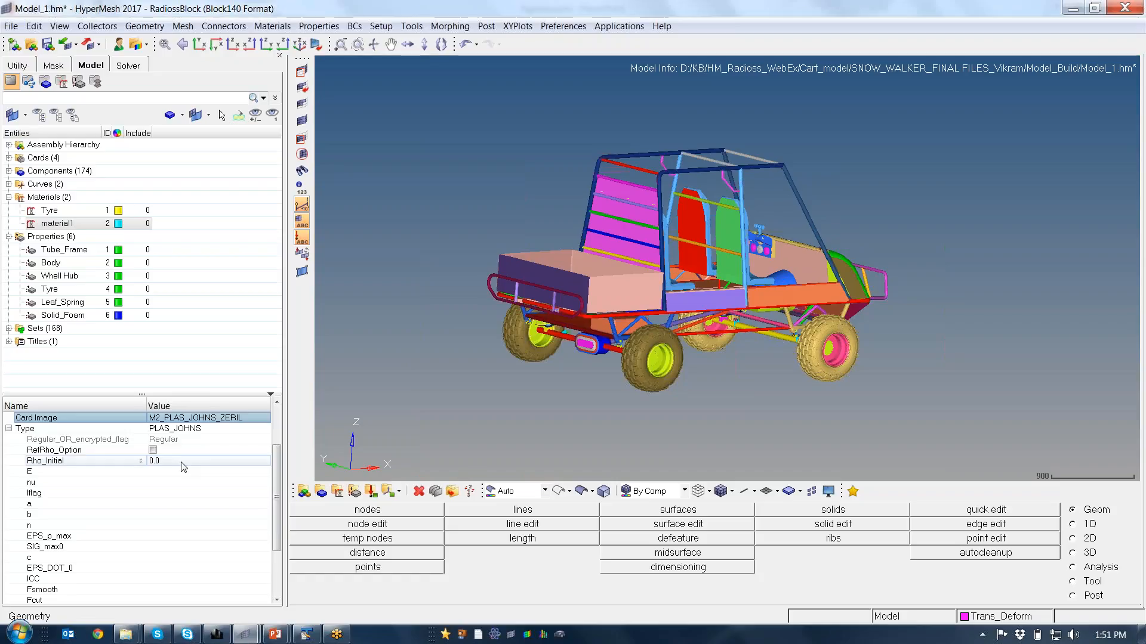
pyautogui.click(182, 462)
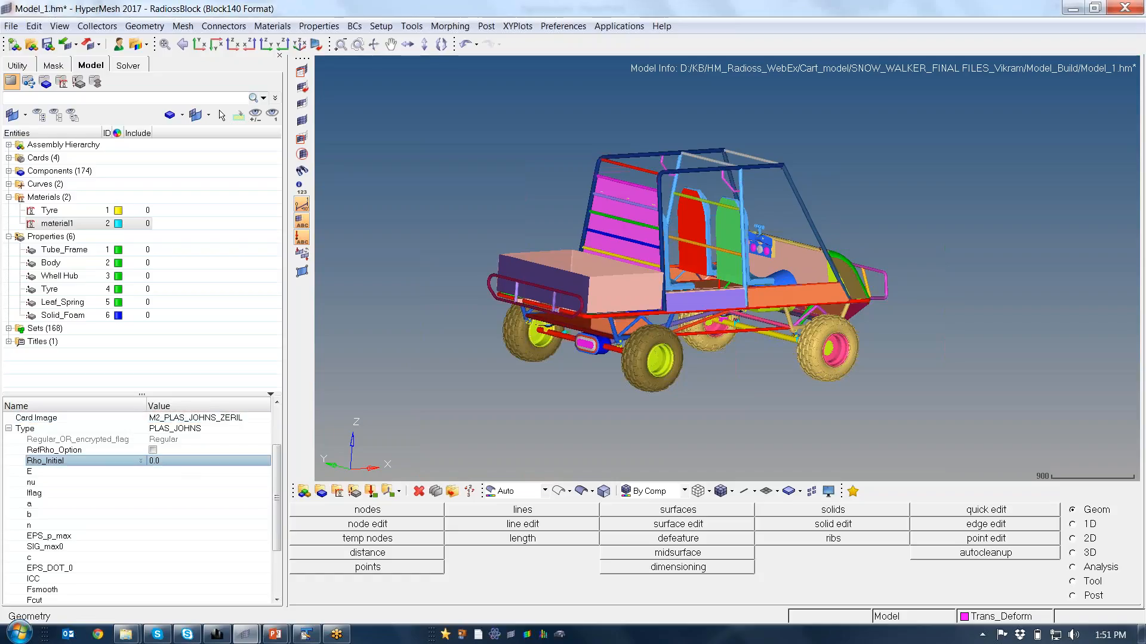
pyautogui.write('7.85')
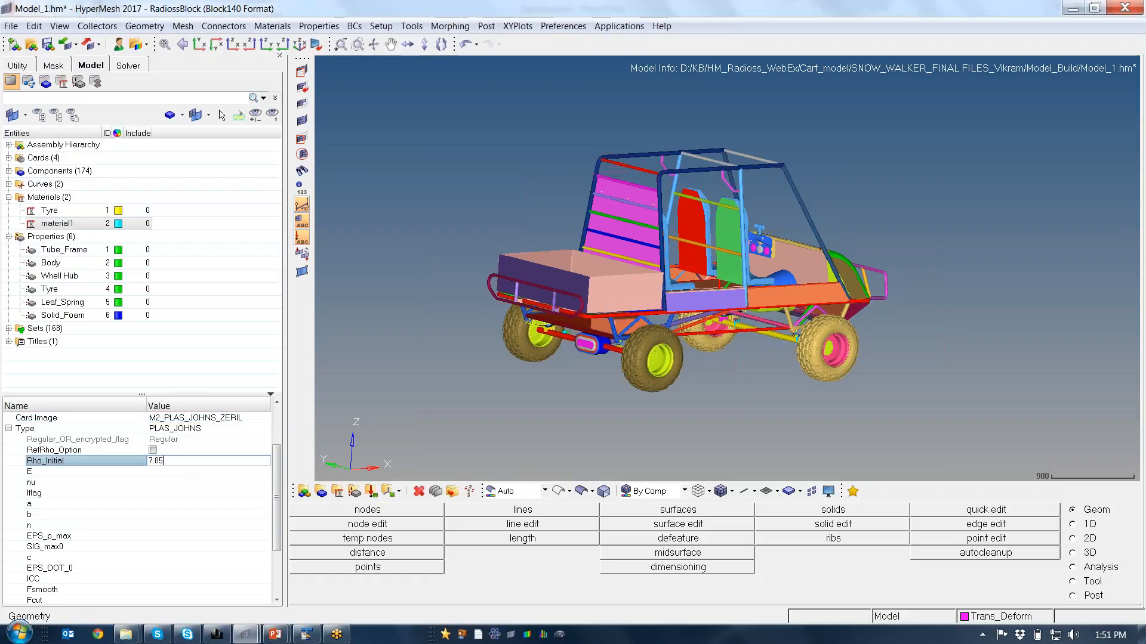
pyautogui.write('E-9')
pyautogui.press('Return')
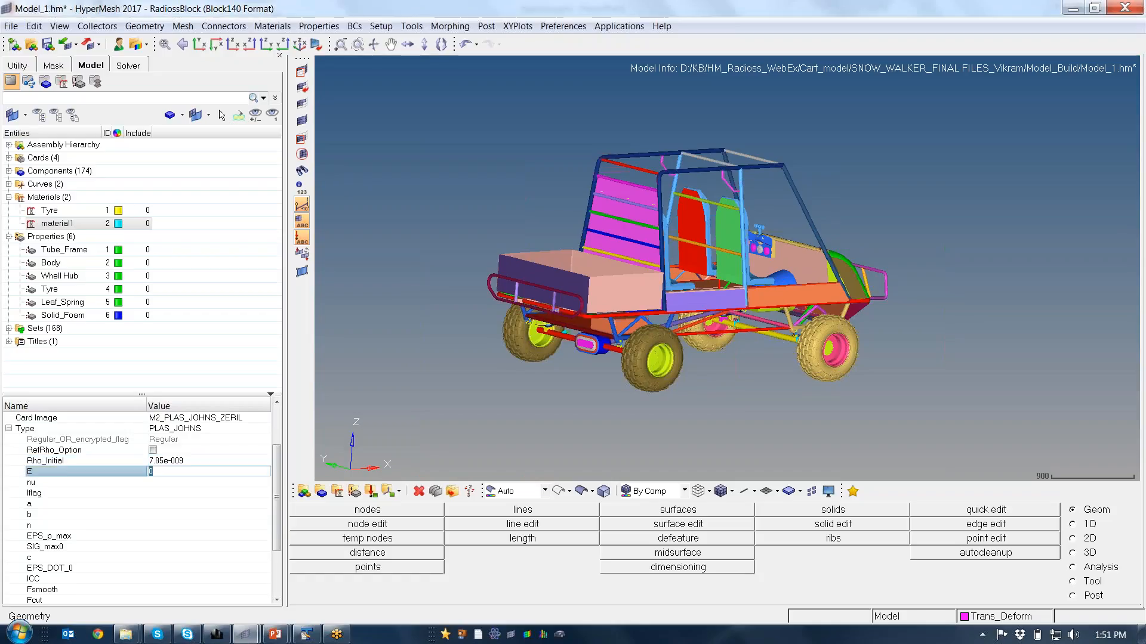
pyautogui.write('2.1E5')
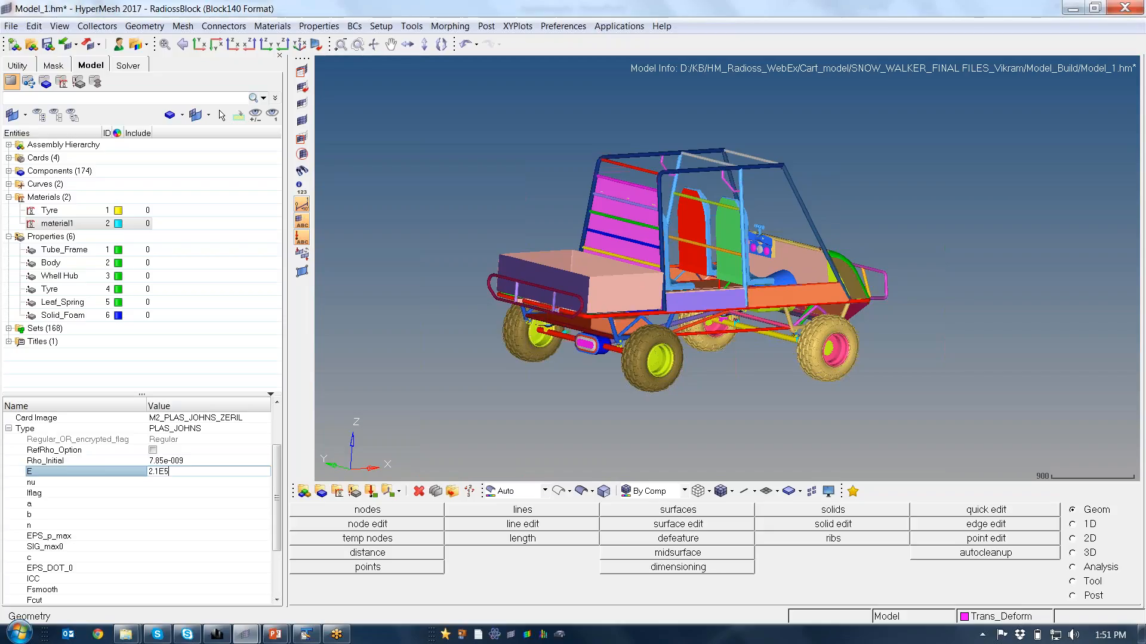
pyautogui.press('Return')
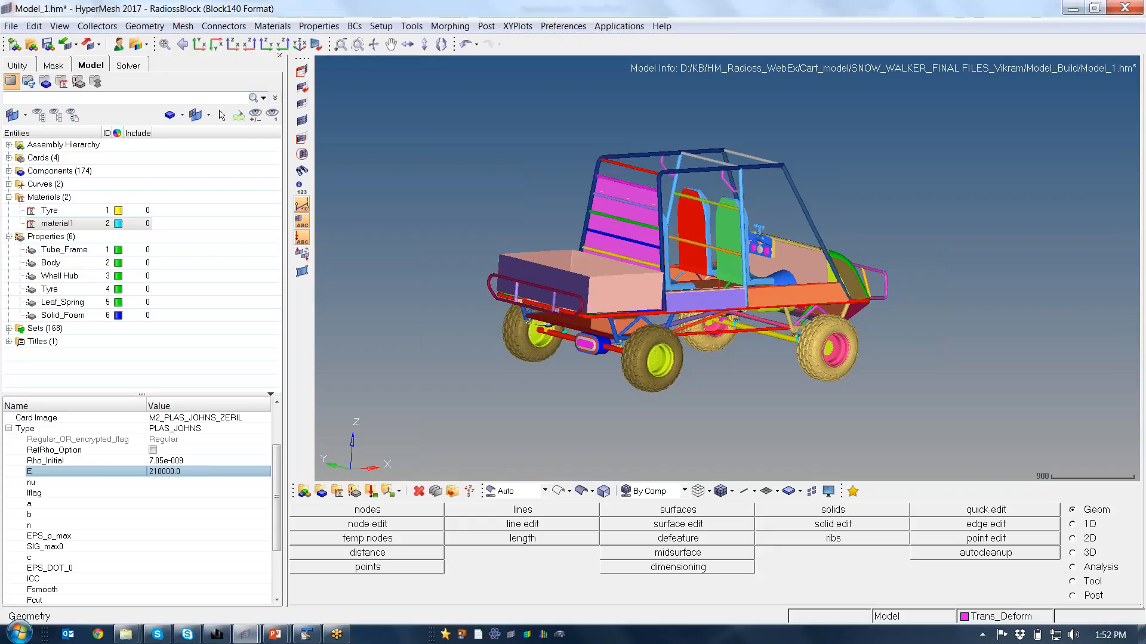
pyautogui.click(173, 483)
pyautogui.write('0')
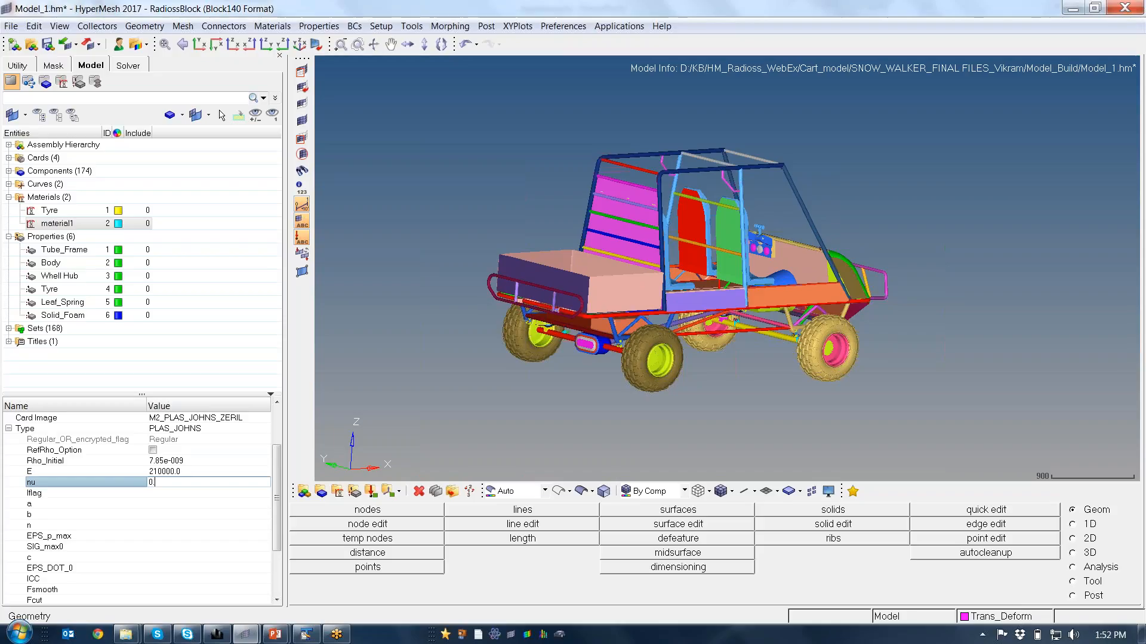
pyautogui.write('.3')
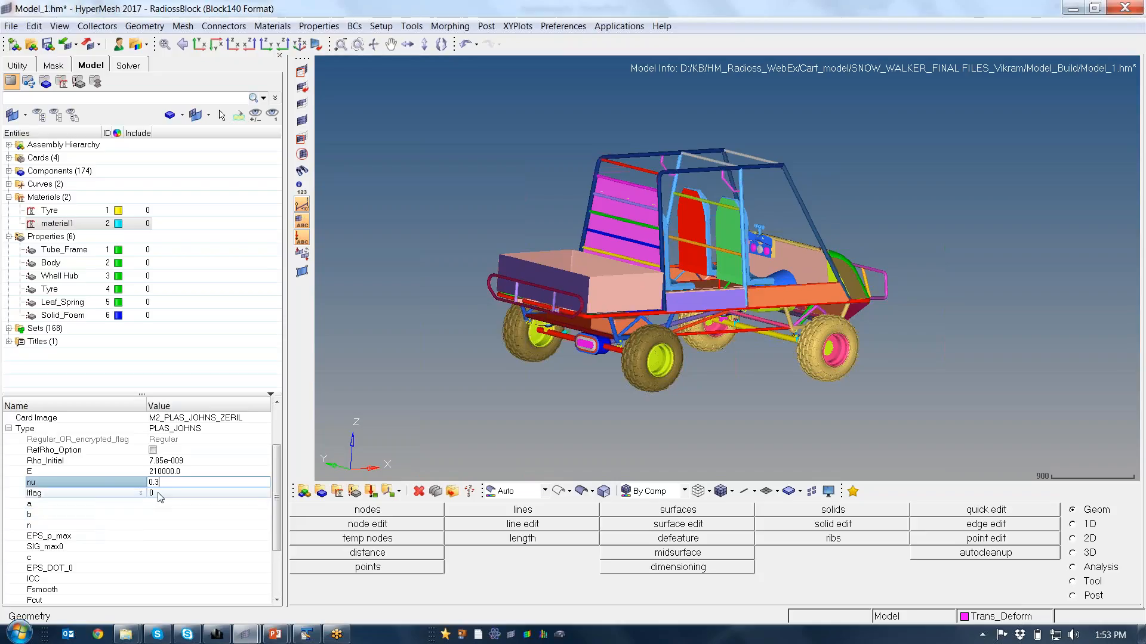
# Switch the material's Iflag to 1 to examine the SIGMA_Y, UTS and E_UTS inputs, and return it to 0.
pyautogui.click(159, 495)
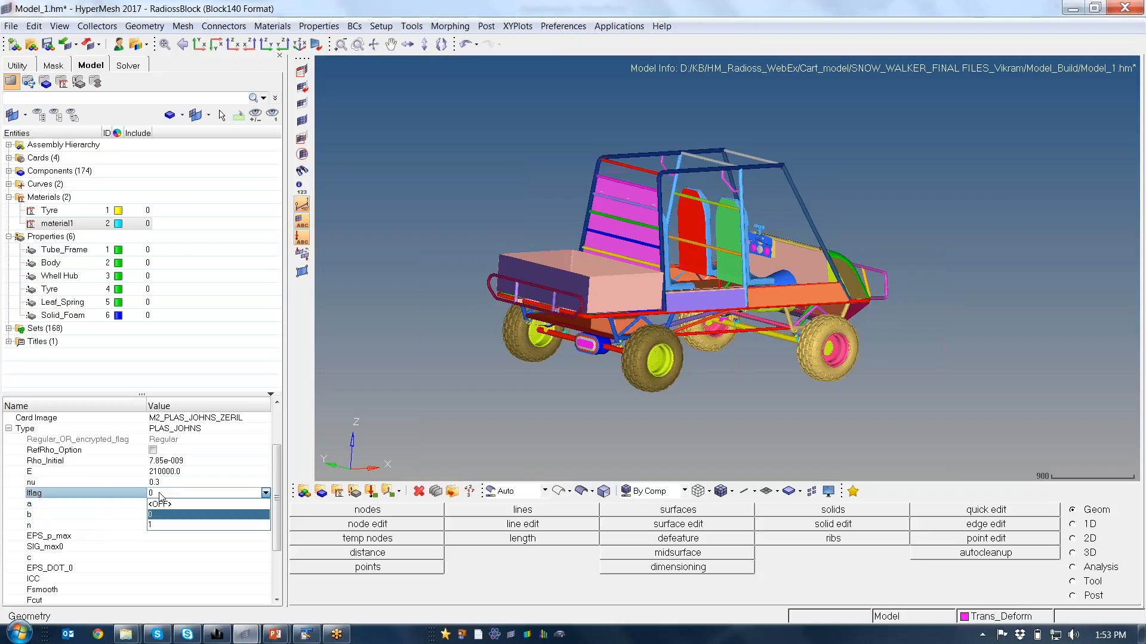
pyautogui.click(162, 525)
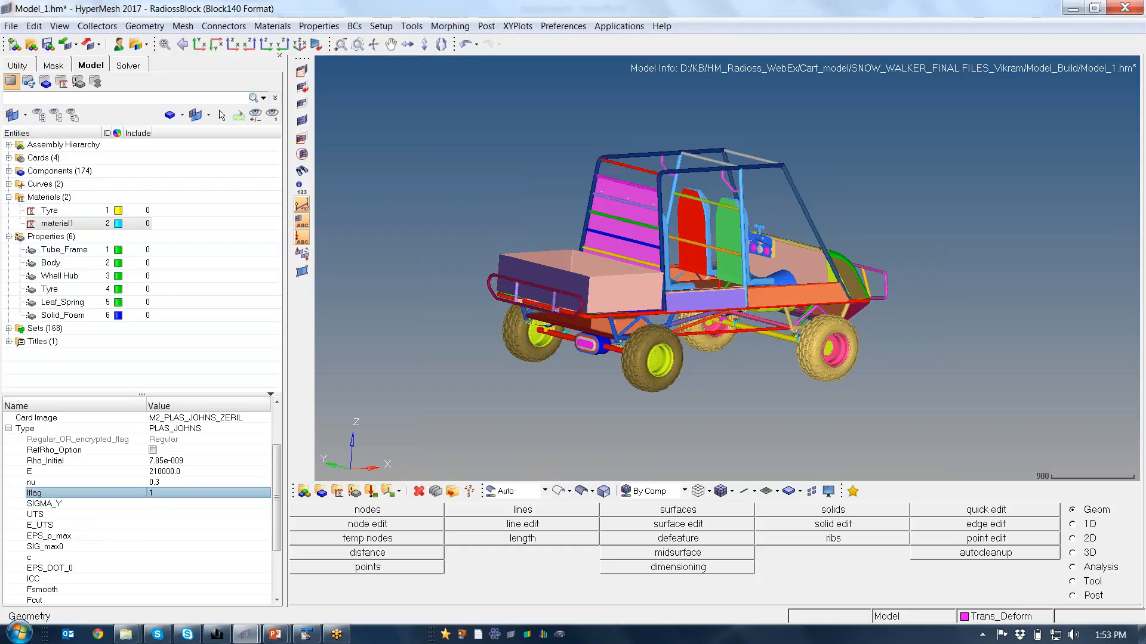
pyautogui.click(92, 513)
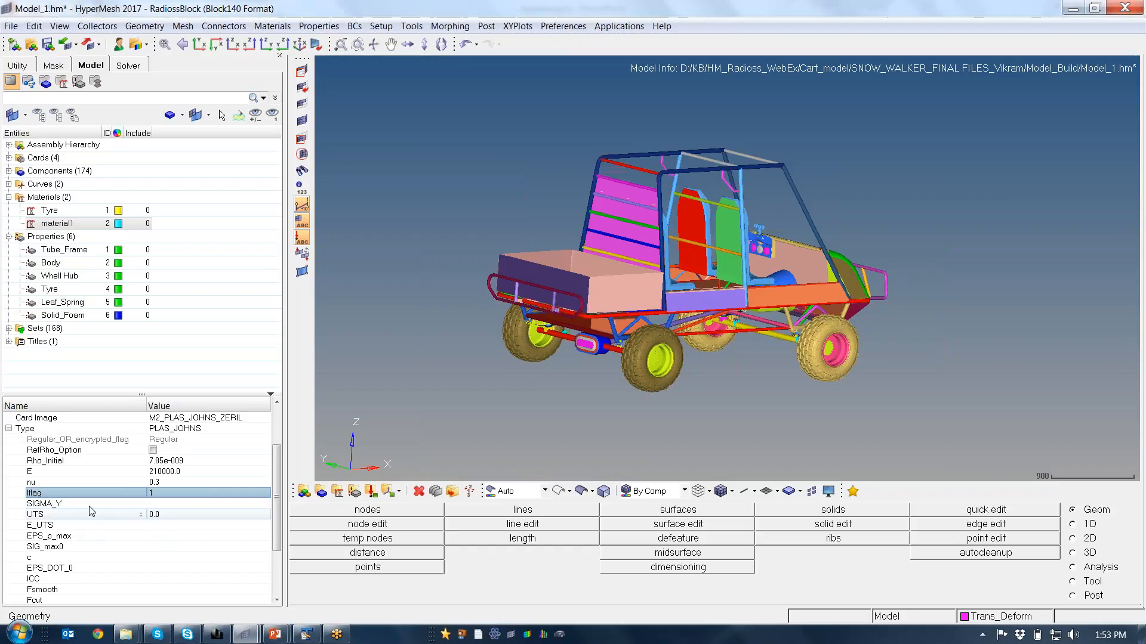
pyautogui.click(156, 505)
pyautogui.click(165, 514)
pyautogui.click(161, 525)
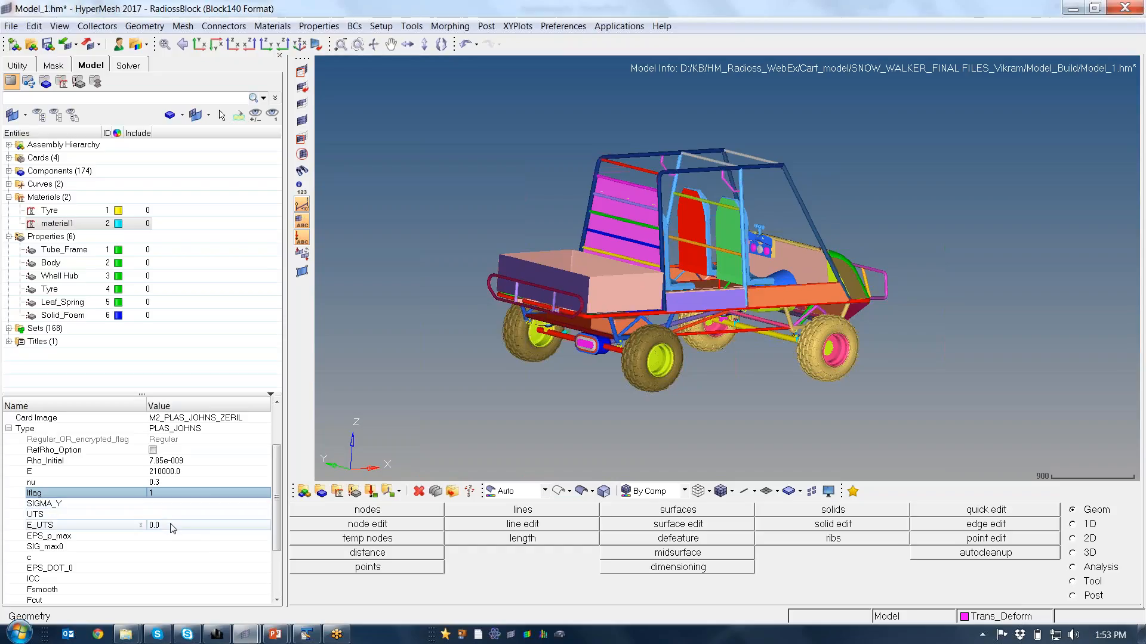
pyautogui.click(166, 493)
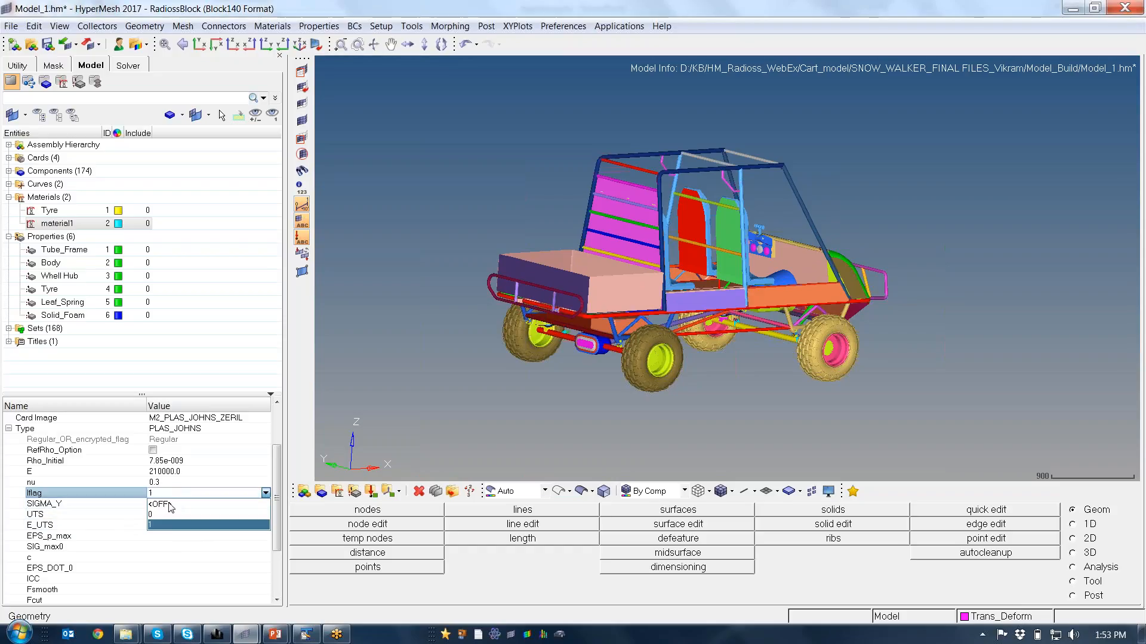
pyautogui.click(171, 505)
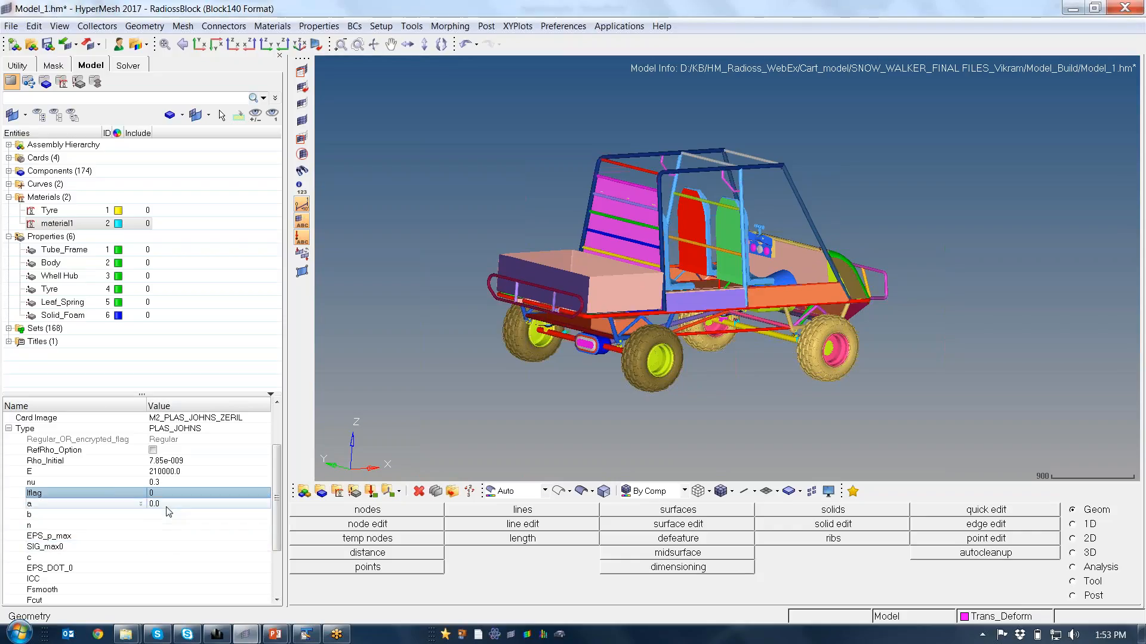
# Set the material's plasticity parameters a to 1200, b to 980, n to 0.15 and SIG_max0 to 1800.
pyautogui.click(167, 505)
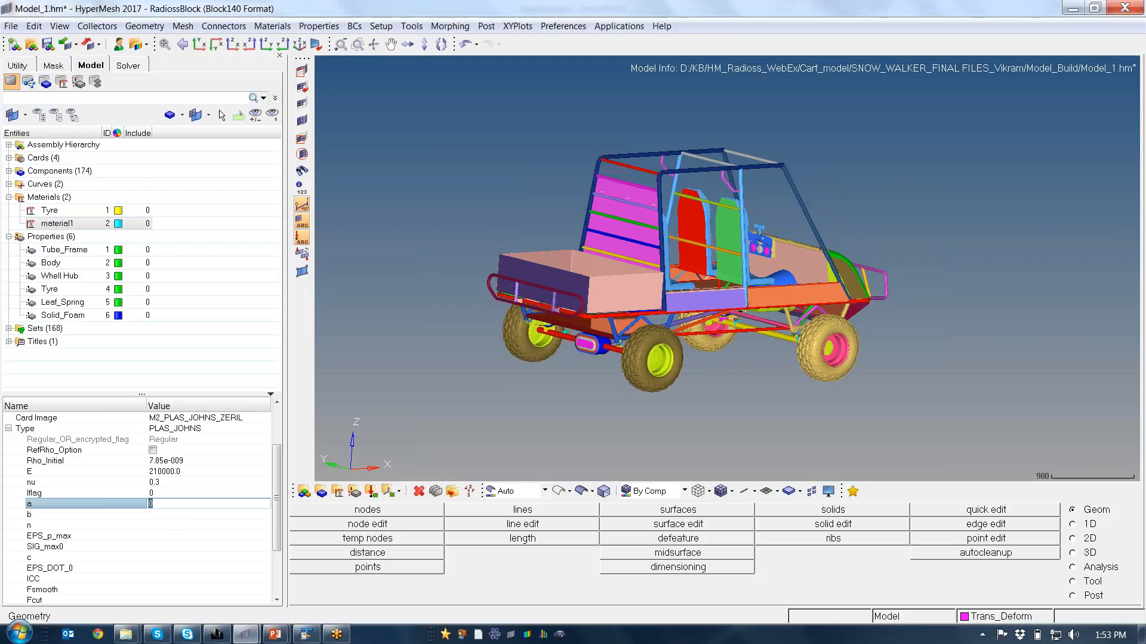
pyautogui.write('1200')
pyautogui.press('Return')
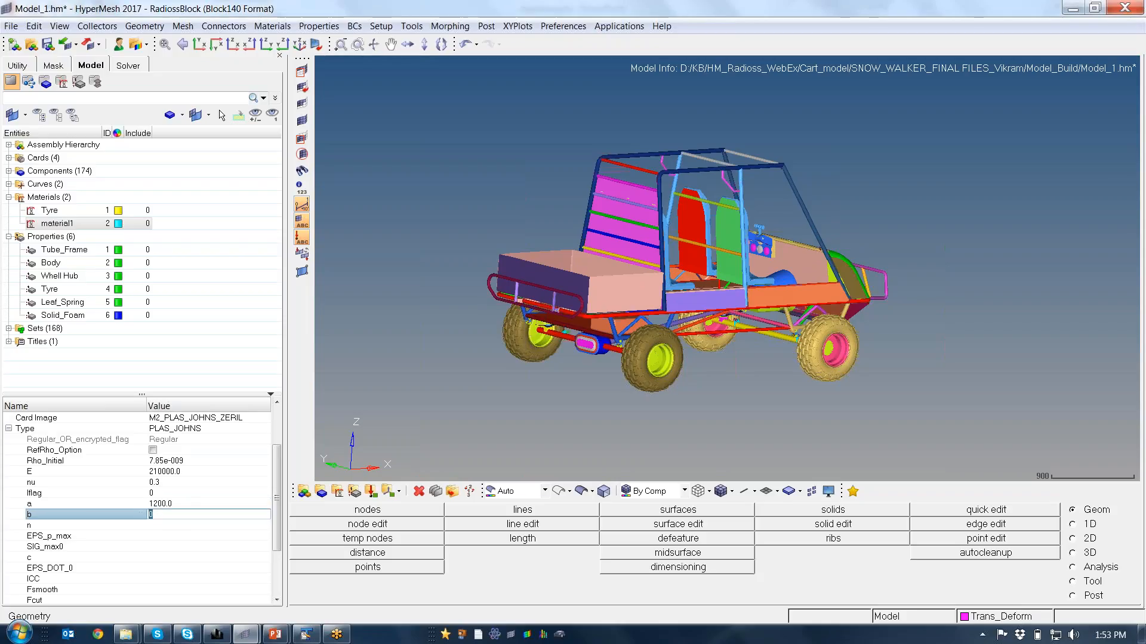
pyautogui.write('980')
pyautogui.press('Return')
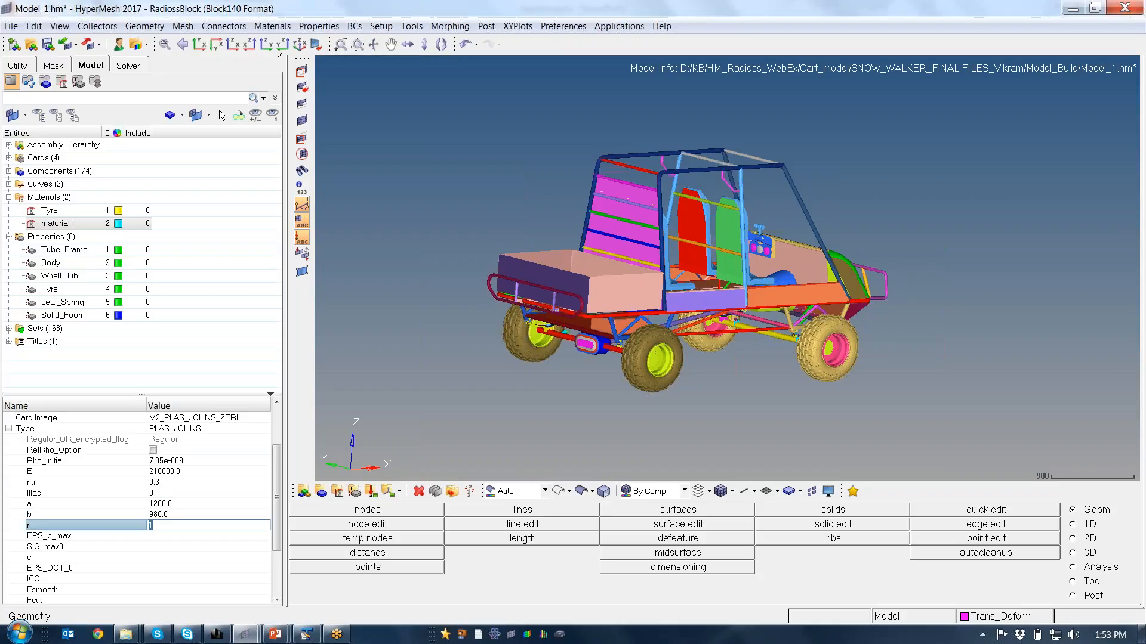
pyautogui.write('0.15')
pyautogui.click(178, 545)
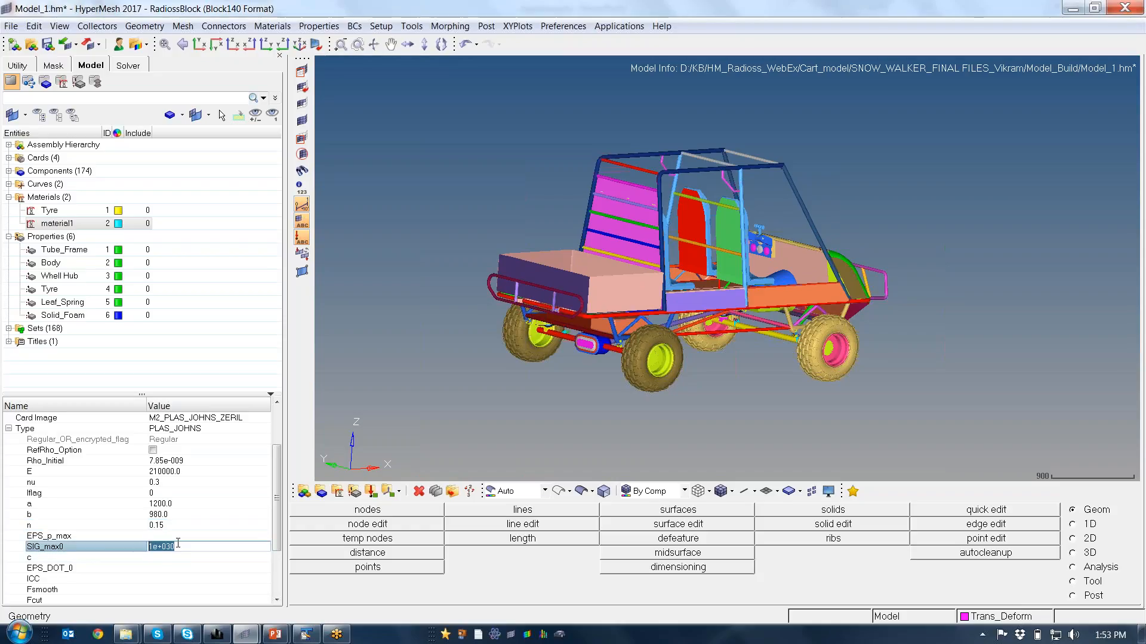
pyautogui.write('1800')
pyautogui.press('Return')
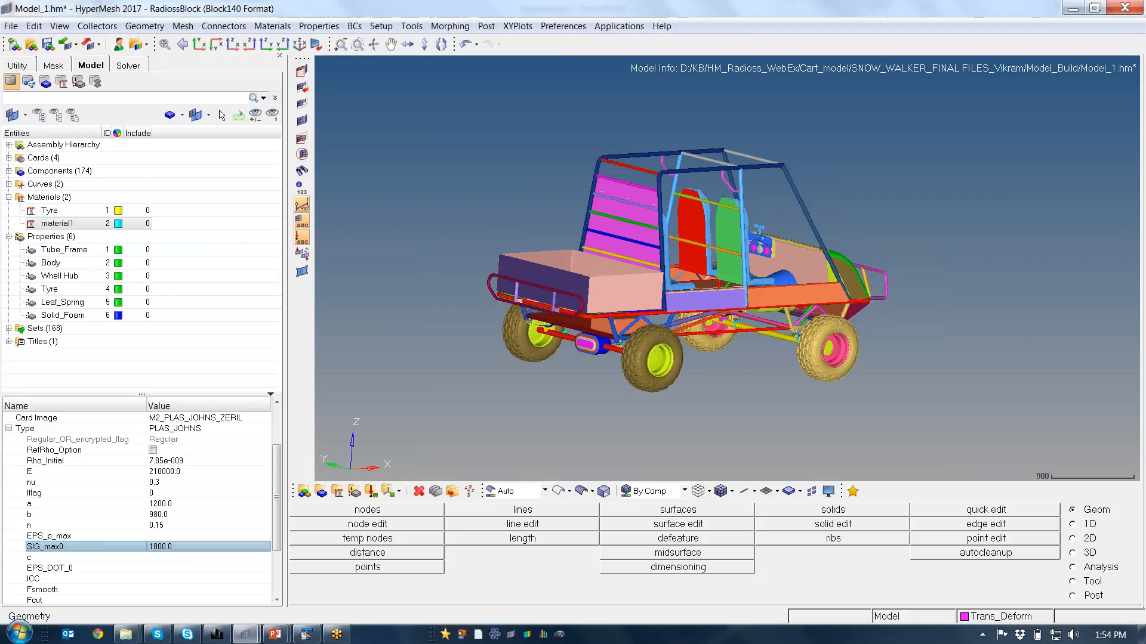
# Rename the M2_PLAS_JOHNS_ZERIL material as Leaf_spring.
pyautogui.moveTo(276, 532); pyautogui.dragTo(285, 508)
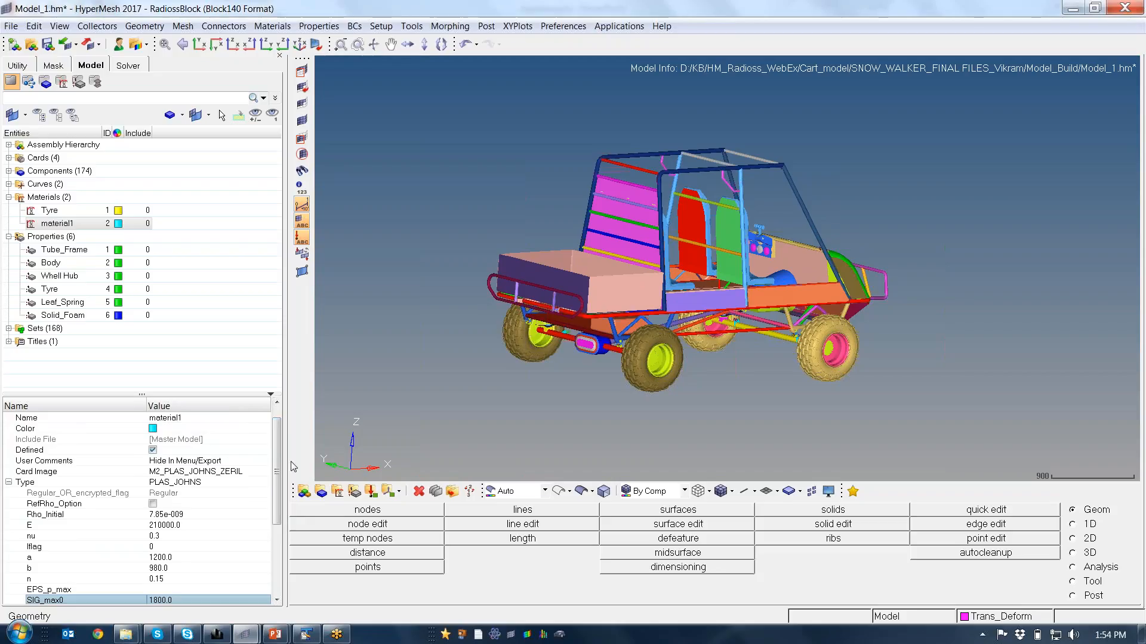
pyautogui.scroll(1, 279, 451)
pyautogui.click(203, 439)
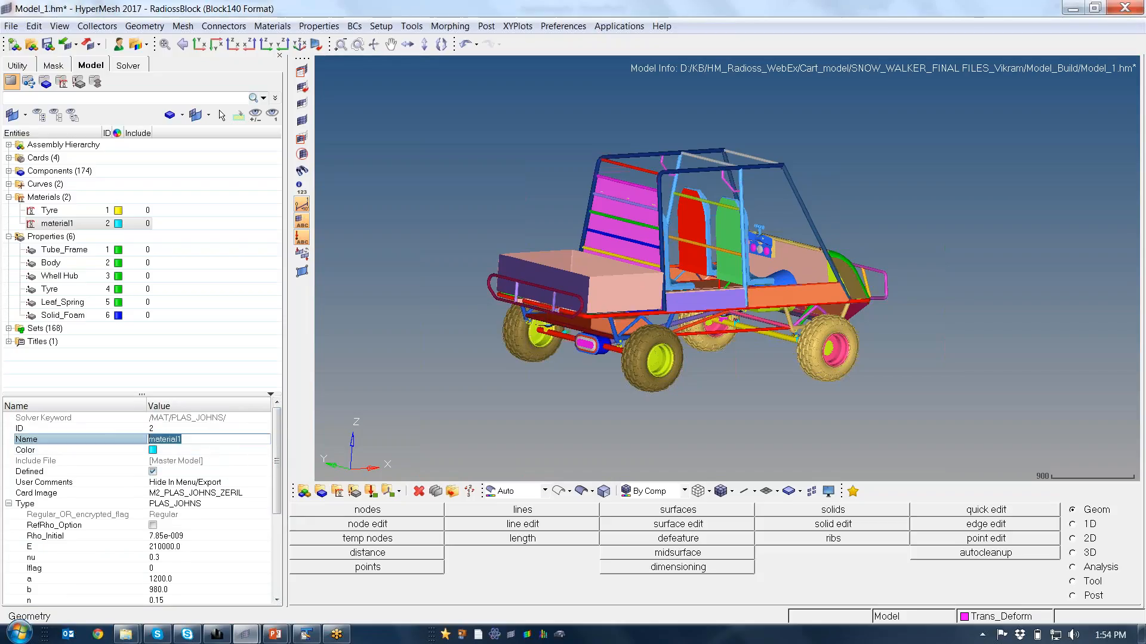
pyautogui.write('Leaf_spring')
pyautogui.press('Return')
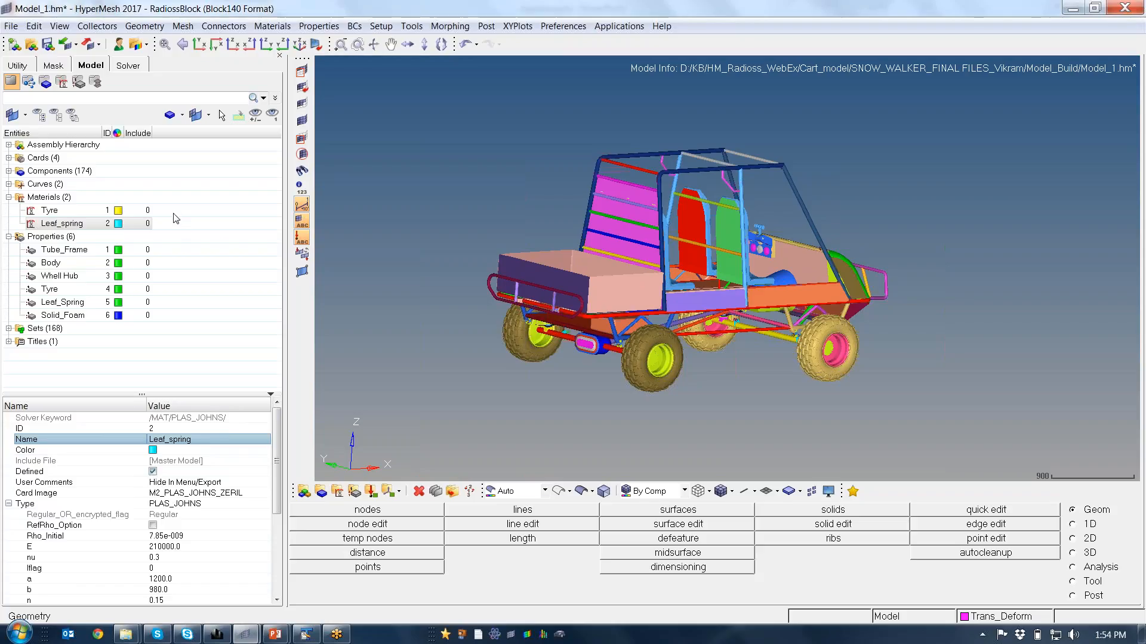
# Create a third material and assign it the M36_PLAS_TAB card image, accepting the card image change.
pyautogui.rightClick(198, 247)
pyautogui.moveTo(253, 261)
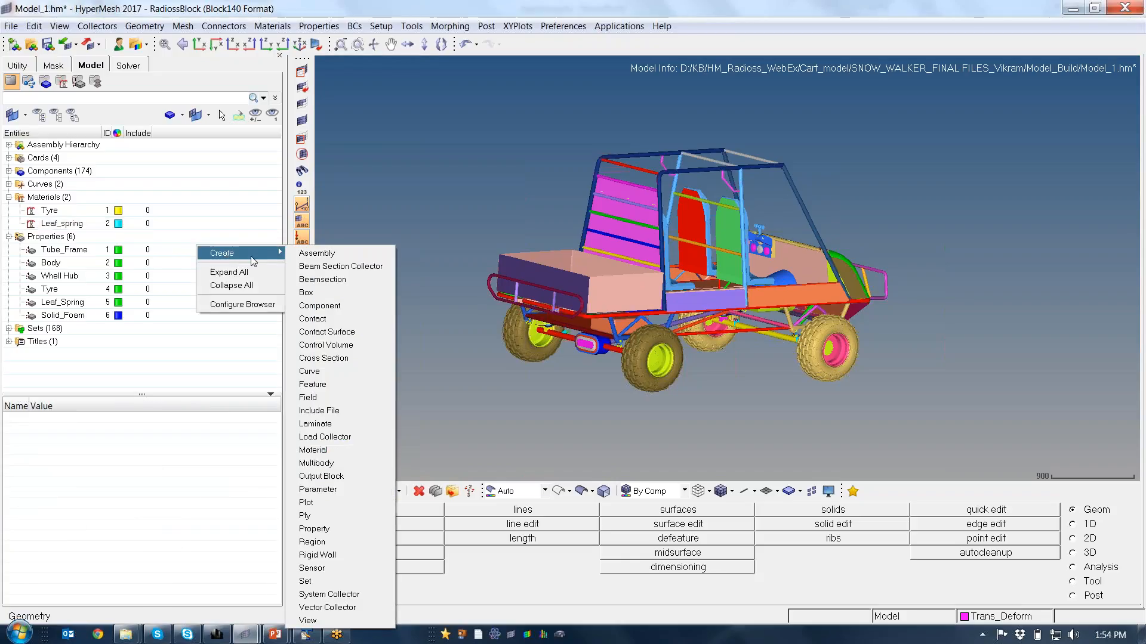
pyautogui.click(348, 450)
pyautogui.click(191, 493)
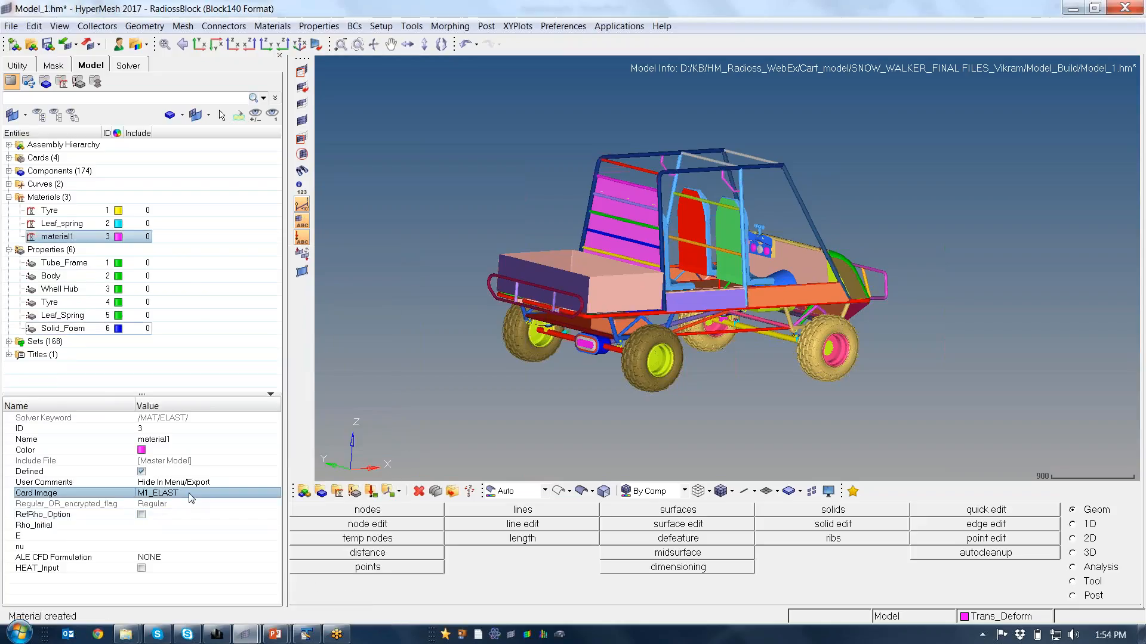
pyautogui.click(191, 492)
pyautogui.scroll(-5, 205, 588)
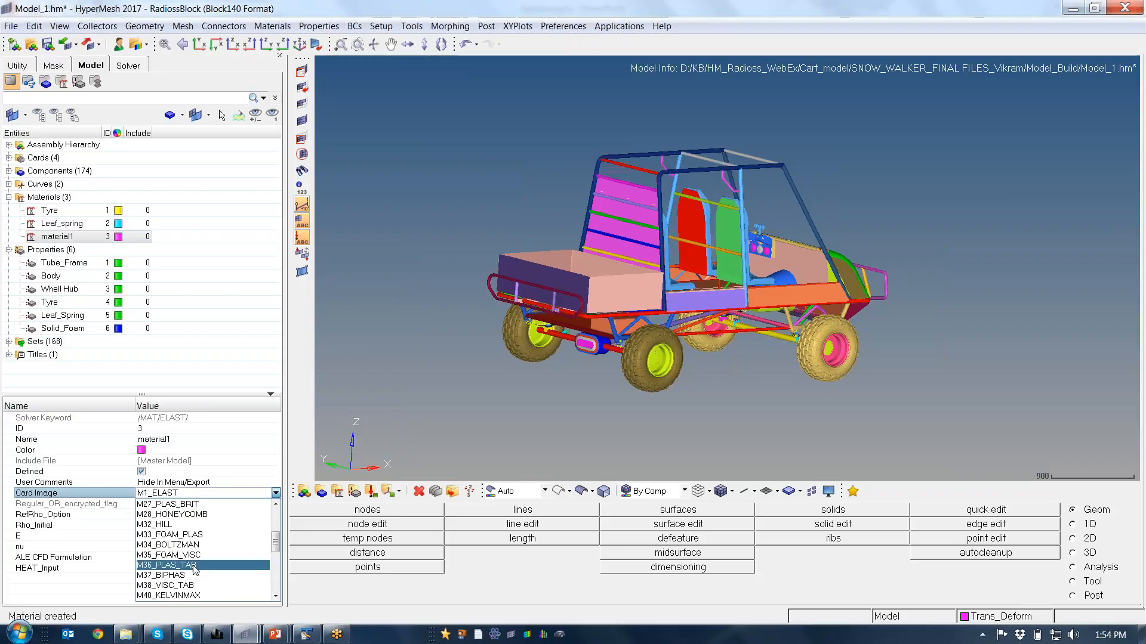
pyautogui.click(195, 566)
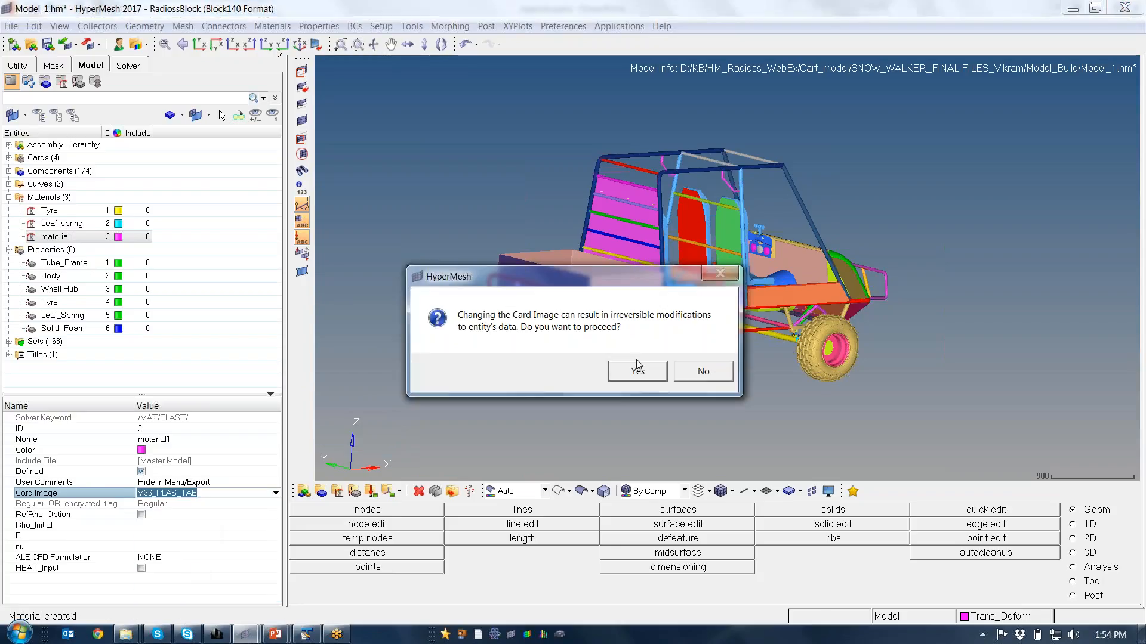
pyautogui.click(638, 372)
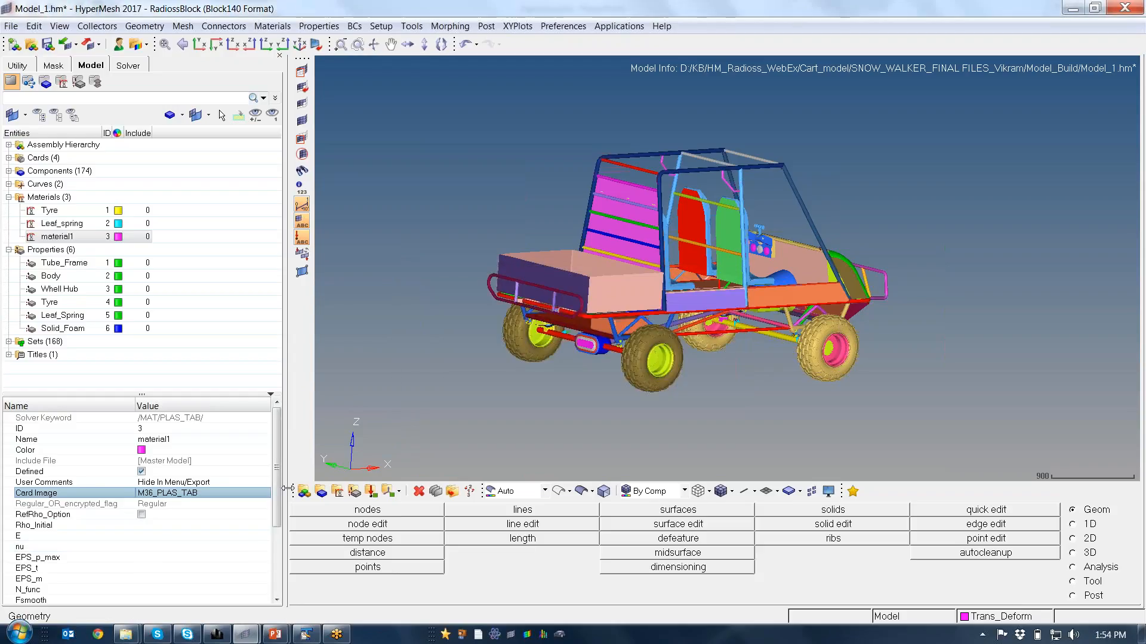
pyautogui.moveTo(275, 507); pyautogui.dragTo(276, 538)
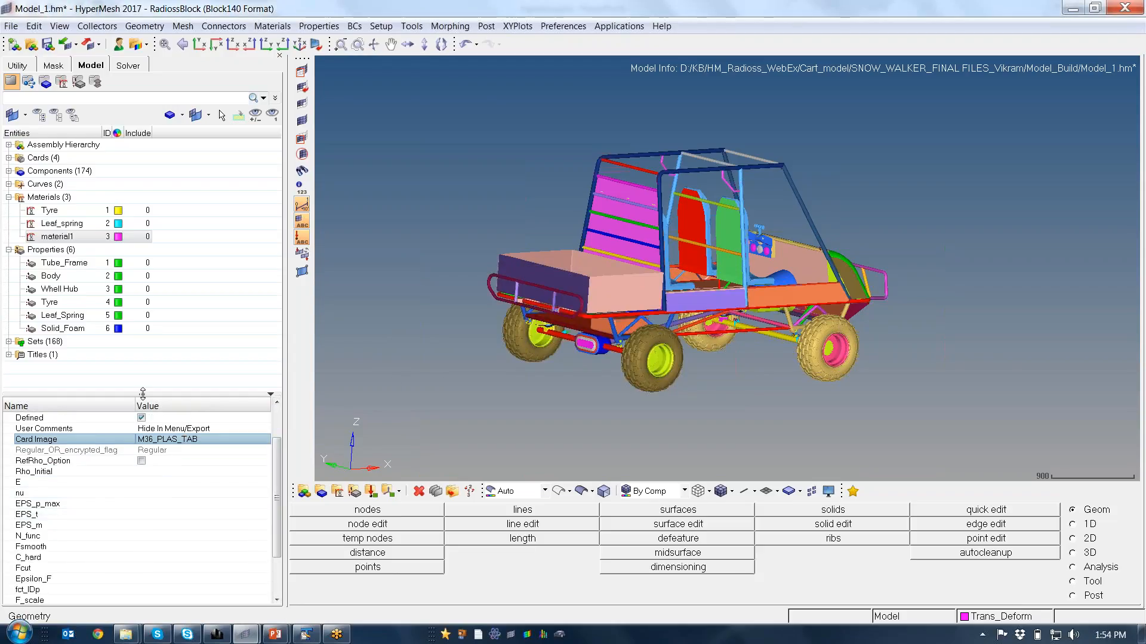
# Examine the M36_PLAS_TAB material's input fields, including Rho_Initial, E and nu.
pyautogui.moveTo(143, 395); pyautogui.dragTo(157, 337)
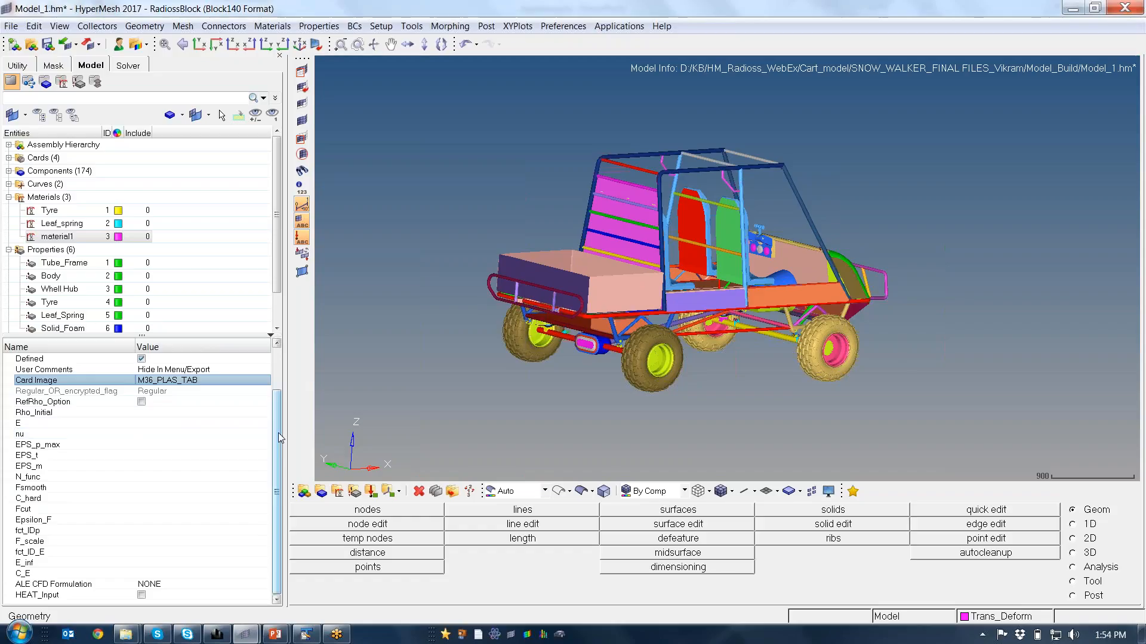
pyautogui.moveTo(278, 432); pyautogui.dragTo(284, 414)
pyautogui.scroll(1, 179, 453)
pyautogui.click(154, 456)
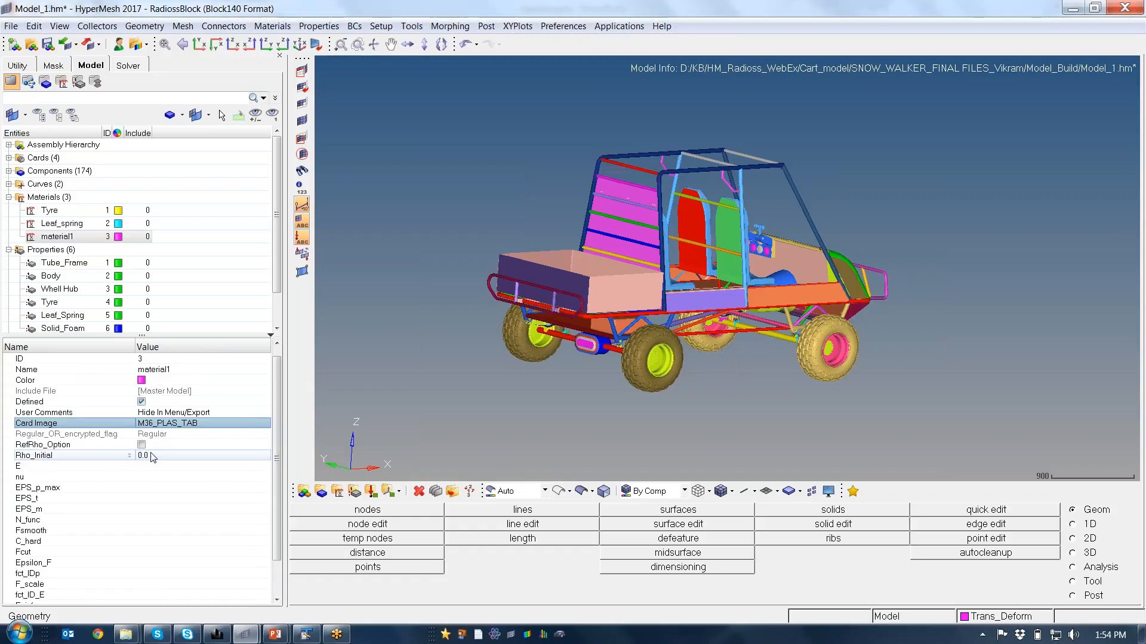
pyautogui.click(157, 466)
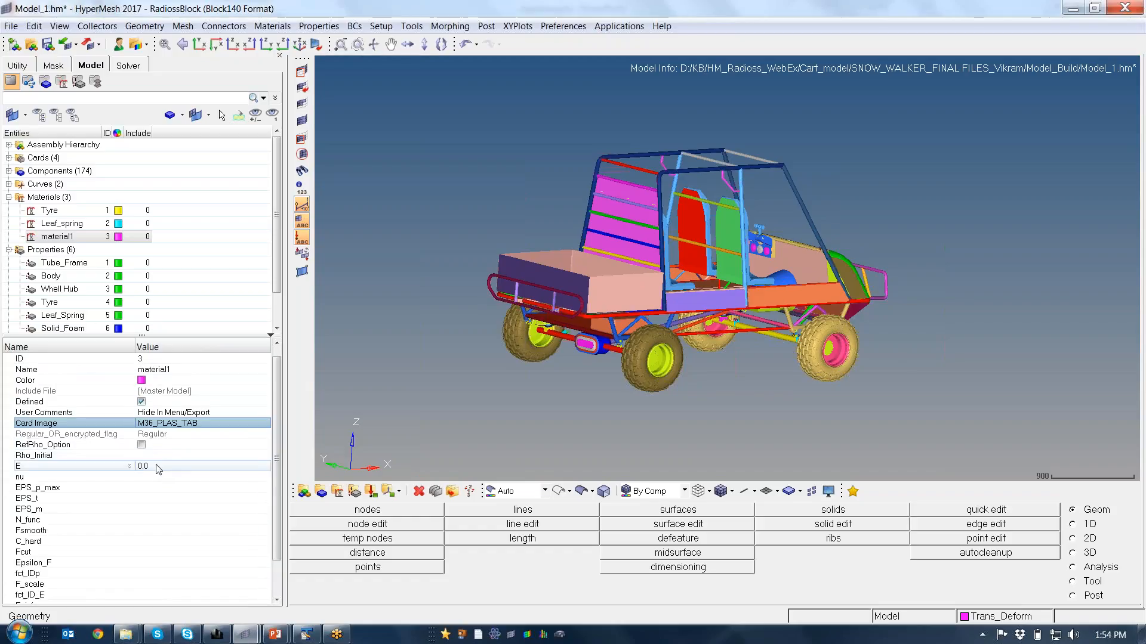
pyautogui.click(157, 457)
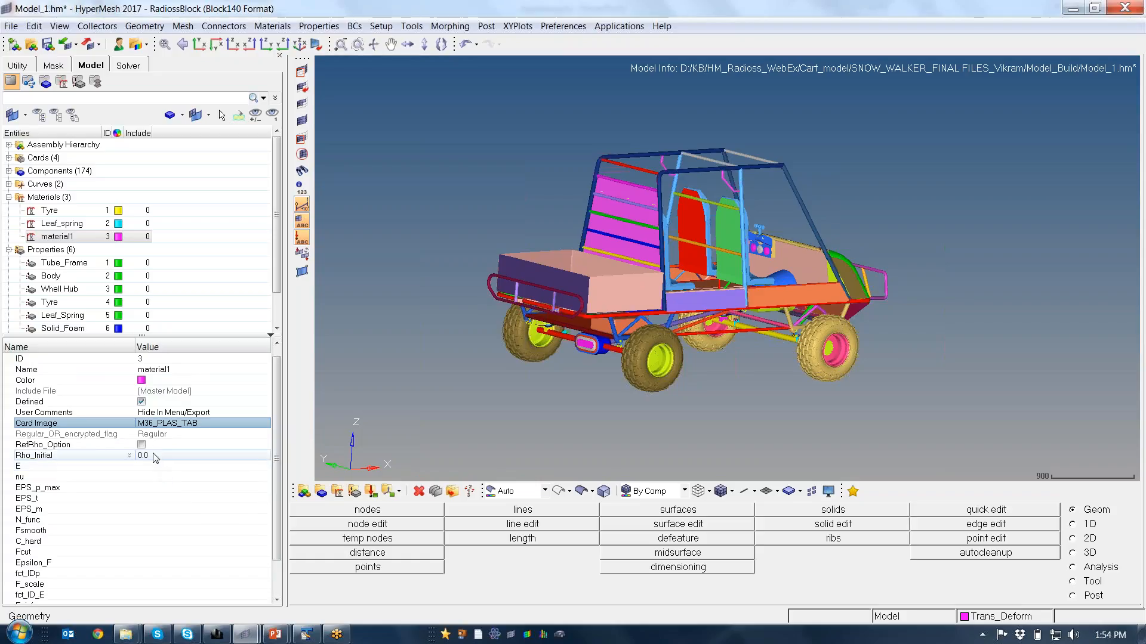
pyautogui.click(155, 480)
pyautogui.click(158, 468)
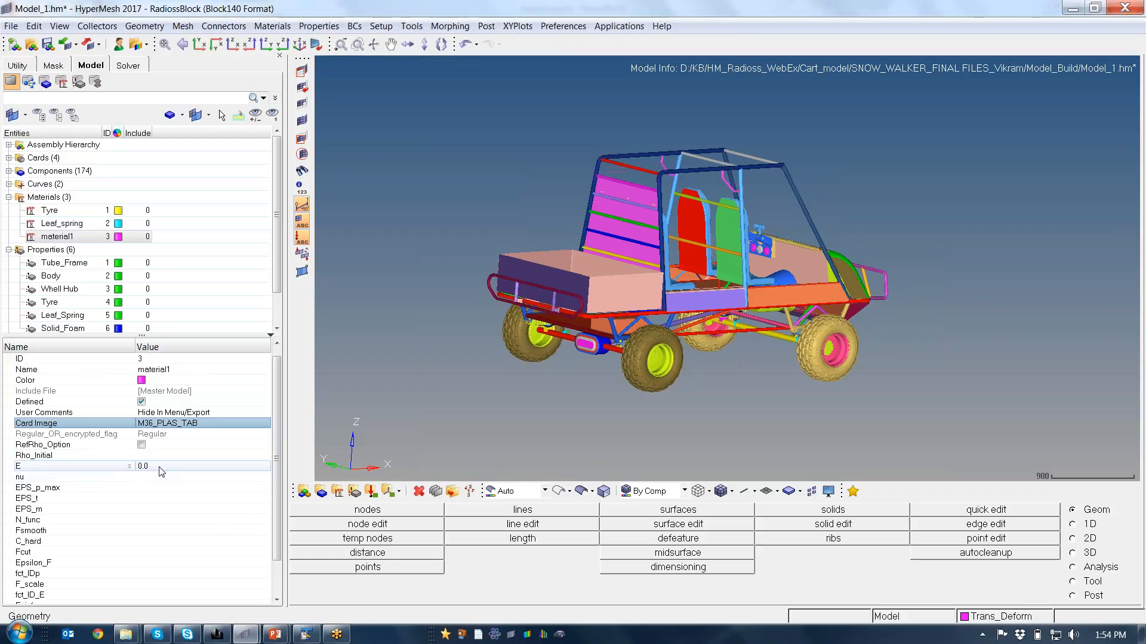
pyautogui.click(164, 457)
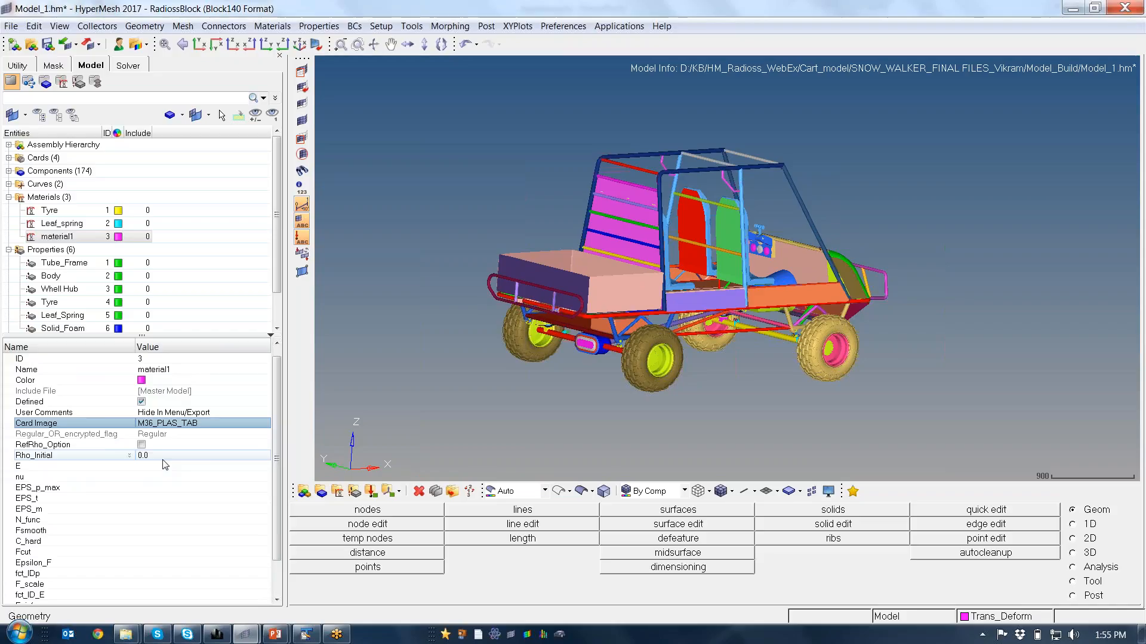
# Create a new curve named Tube in the Curve Editor.
pyautogui.click(512, 27)
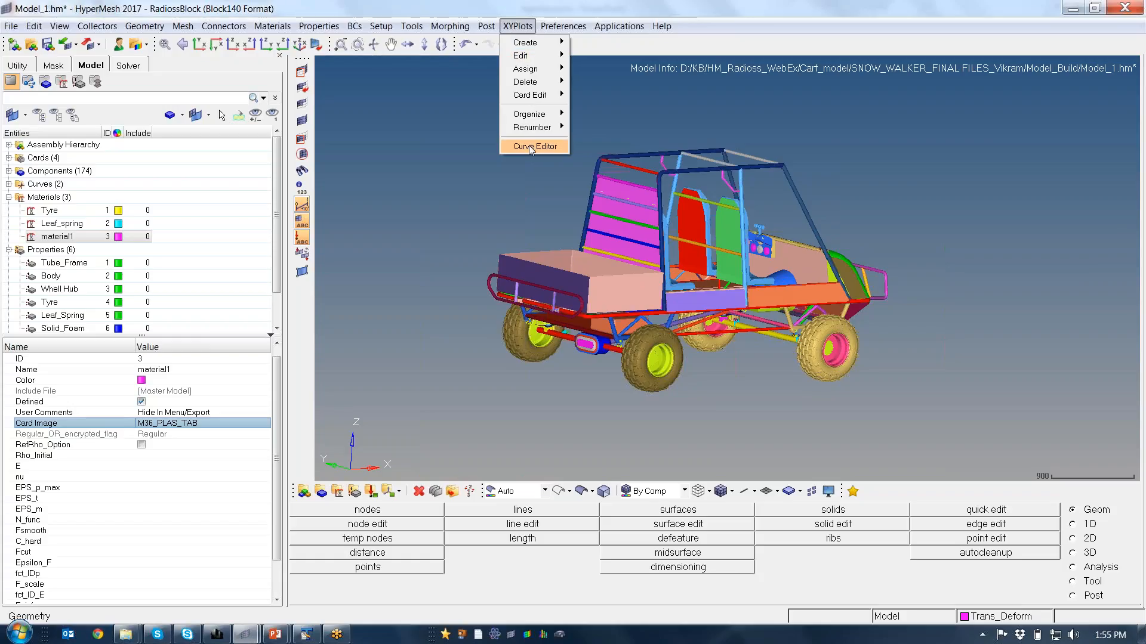
pyautogui.click(531, 147)
pyautogui.moveTo(488, 159); pyautogui.dragTo(575, 54)
pyautogui.click(709, 531)
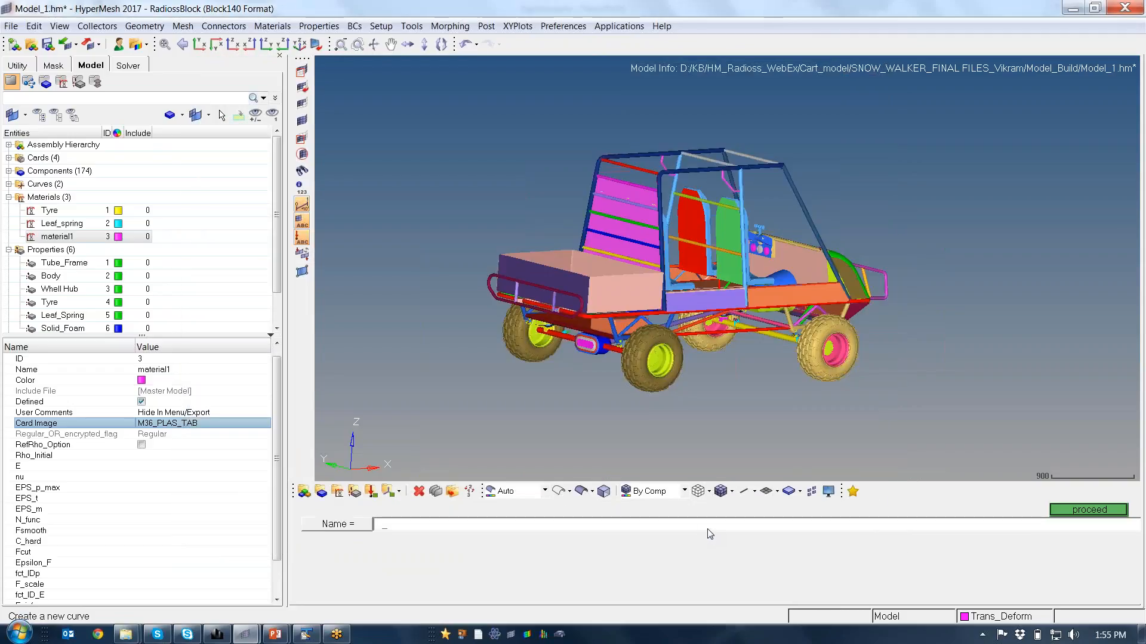
pyautogui.write('Tue')
pyautogui.press('BackSpace')
pyautogui.write('be')
pyautogui.click(1120, 504)
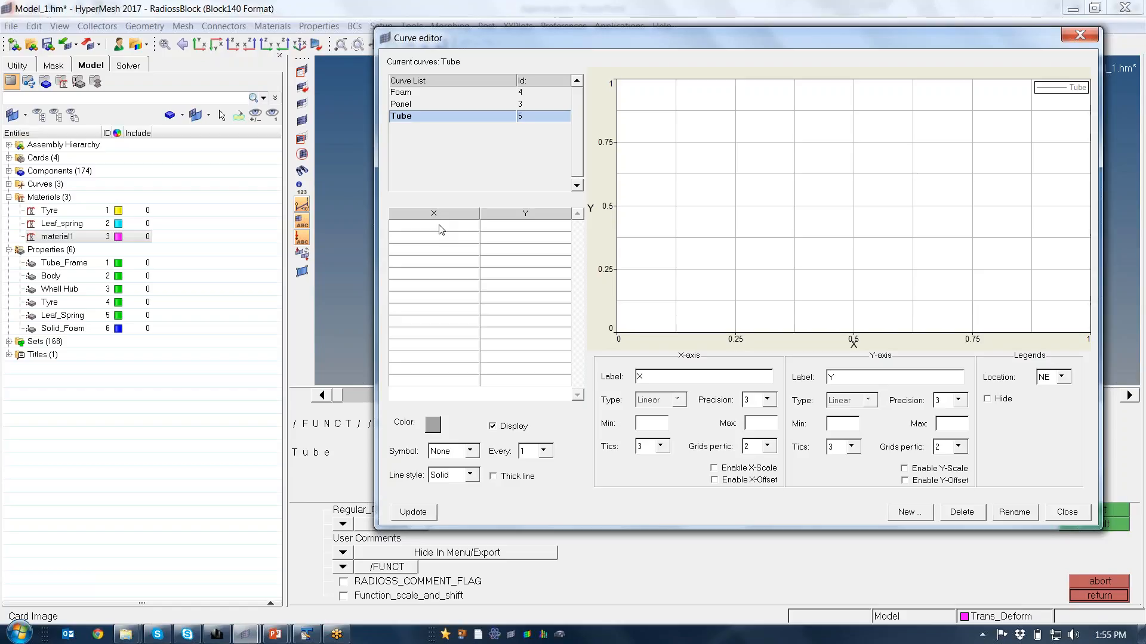
# Enter the Tube curve's X values 0.0, 0.002, 0.005, 0.013, 0.025 and 0.026, with 200 as the first Y value.
pyautogui.click(440, 227)
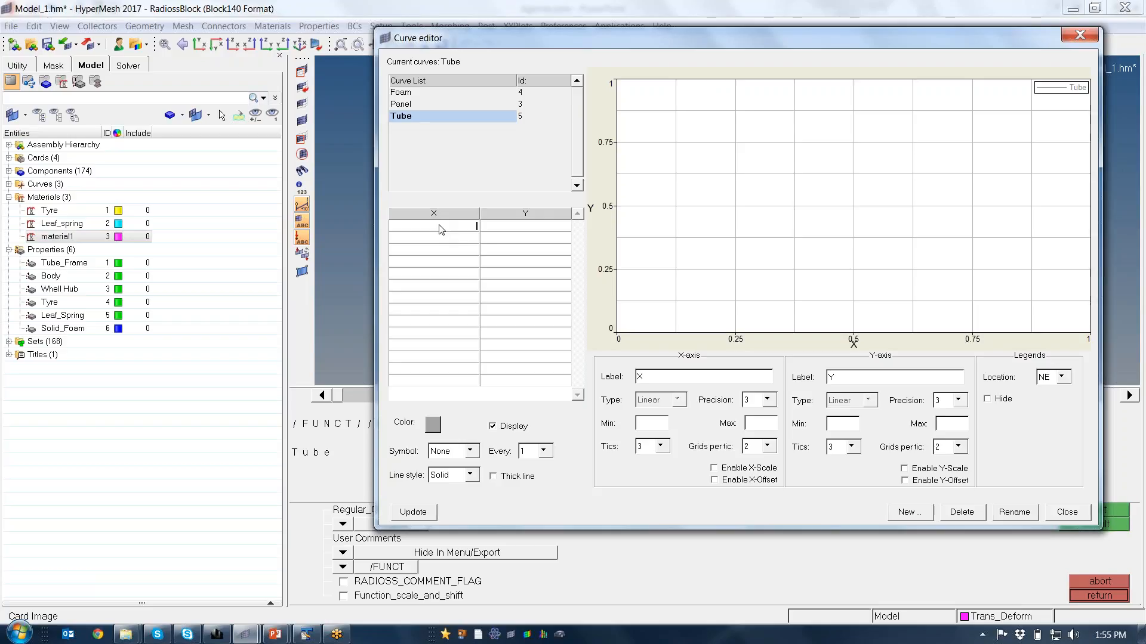
pyautogui.click(544, 229)
pyautogui.write('200')
pyautogui.click(467, 243)
pyautogui.write('0.002')
pyautogui.click(468, 251)
pyautogui.write('0.005')
pyautogui.click(464, 263)
pyautogui.write('0.013')
pyautogui.click(461, 274)
pyautogui.write('0.025')
pyautogui.click(463, 285)
pyautogui.write('0.026')
# Fill in the Tube curve's remaining Y values with 220, 250, 280, 300 and 300.
pyautogui.click(541, 240)
pyautogui.write('22')
pyautogui.click(547, 260)
pyautogui.write('250')
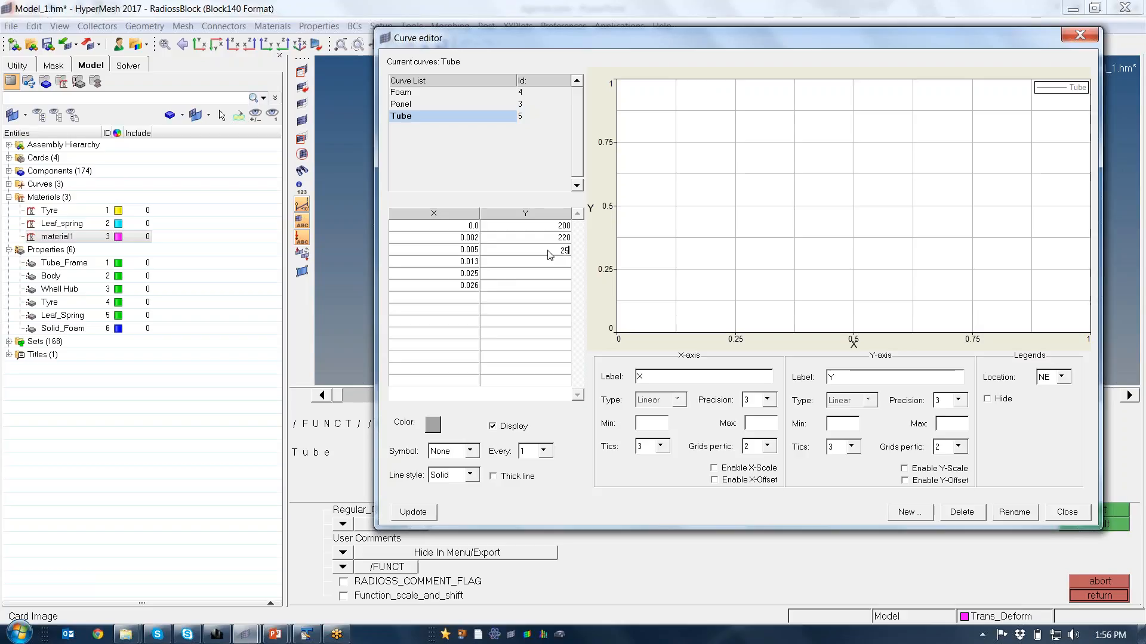
pyautogui.click(550, 266)
pyautogui.write('280')
pyautogui.click(552, 278)
pyautogui.write('300')
pyautogui.click(554, 287)
# Colour the Tube curve green, update its plot and close the Curve Editor.
pyautogui.click(433, 426)
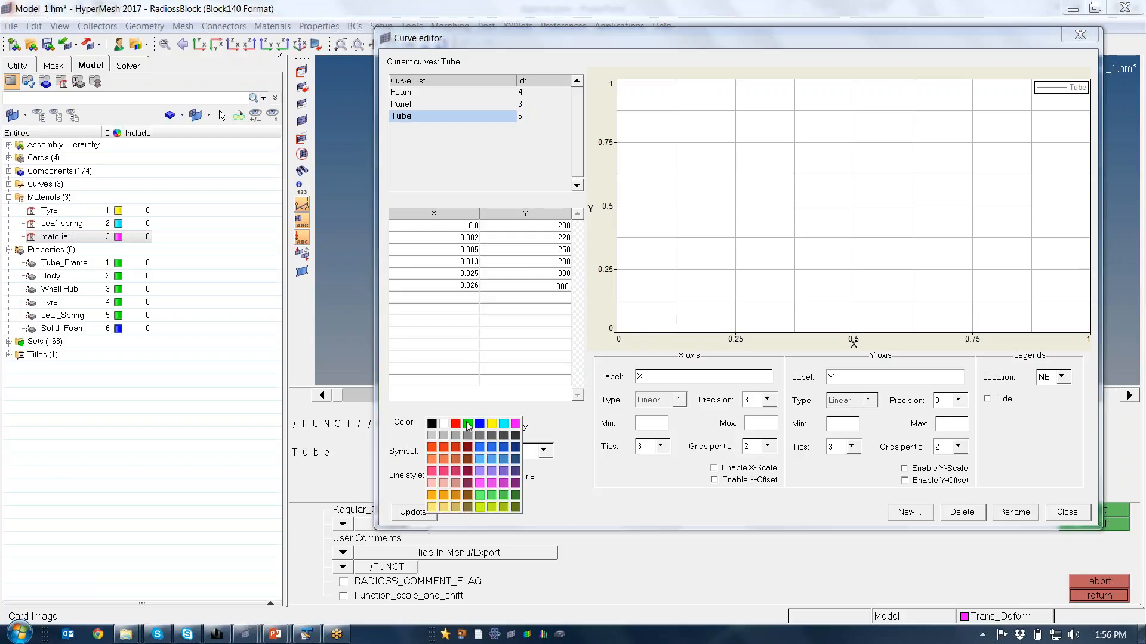
pyautogui.click(475, 430)
pyautogui.click(425, 513)
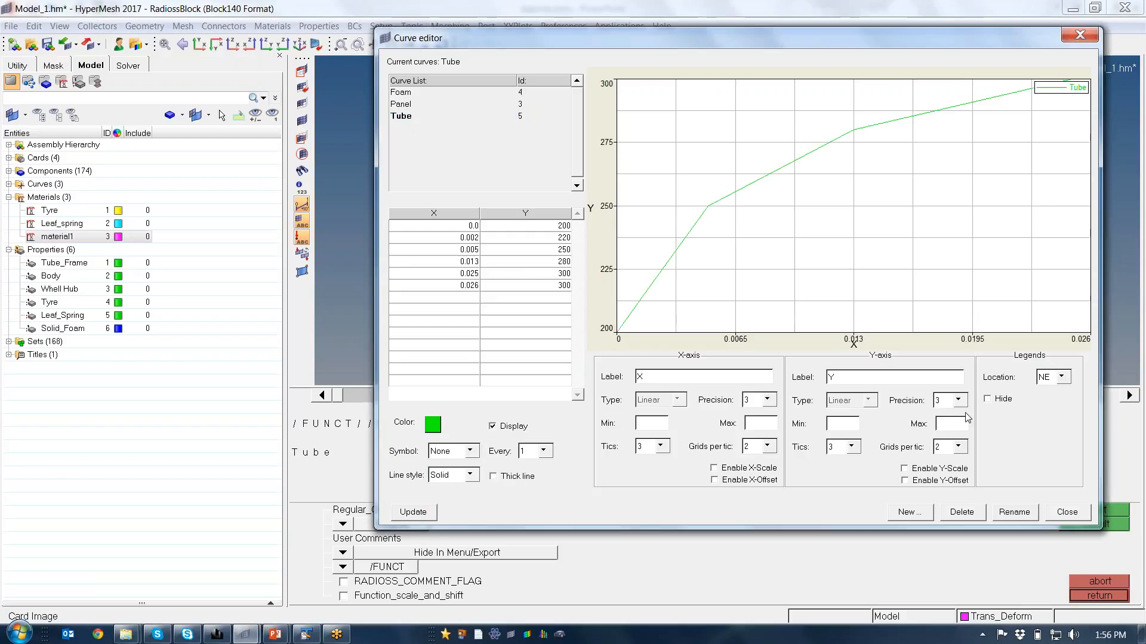
pyautogui.click(1068, 513)
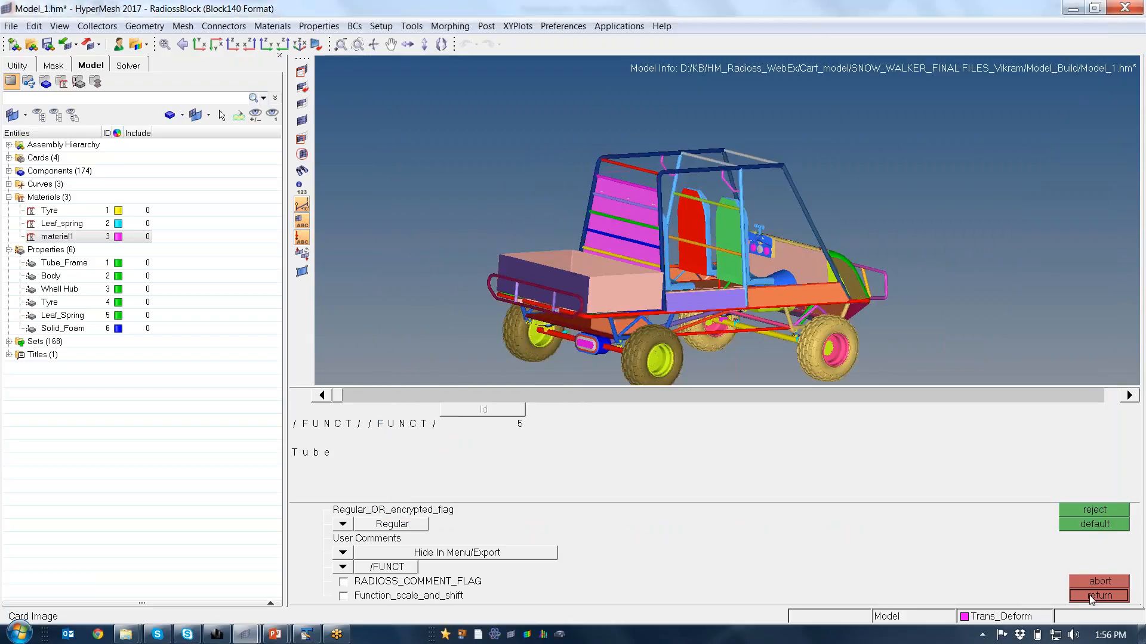
pyautogui.click(1091, 596)
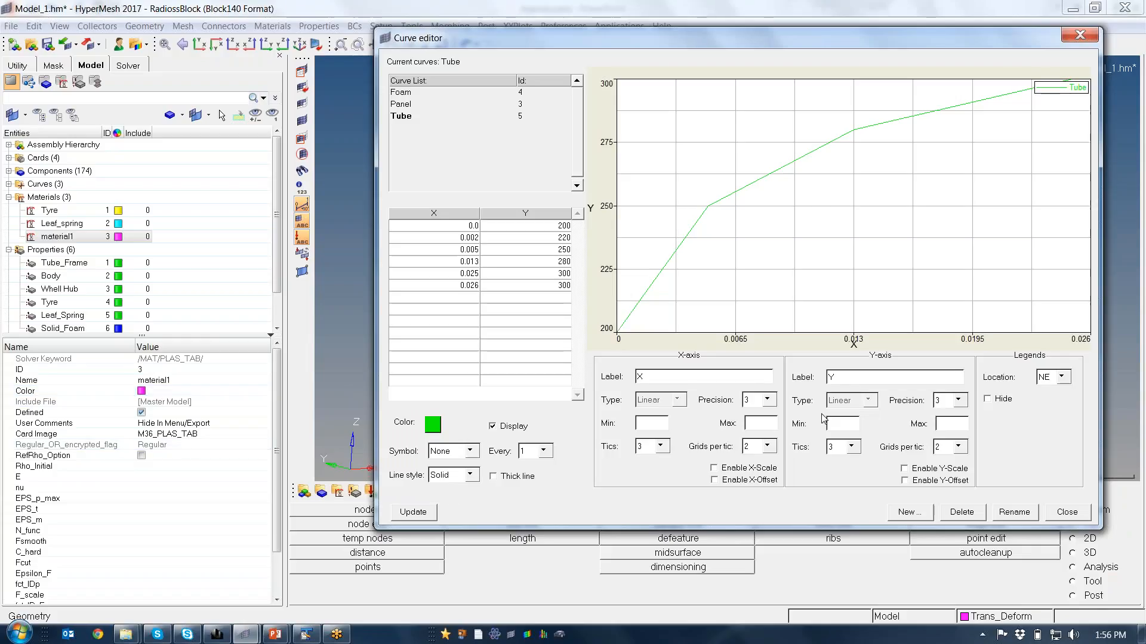
pyautogui.click(1080, 35)
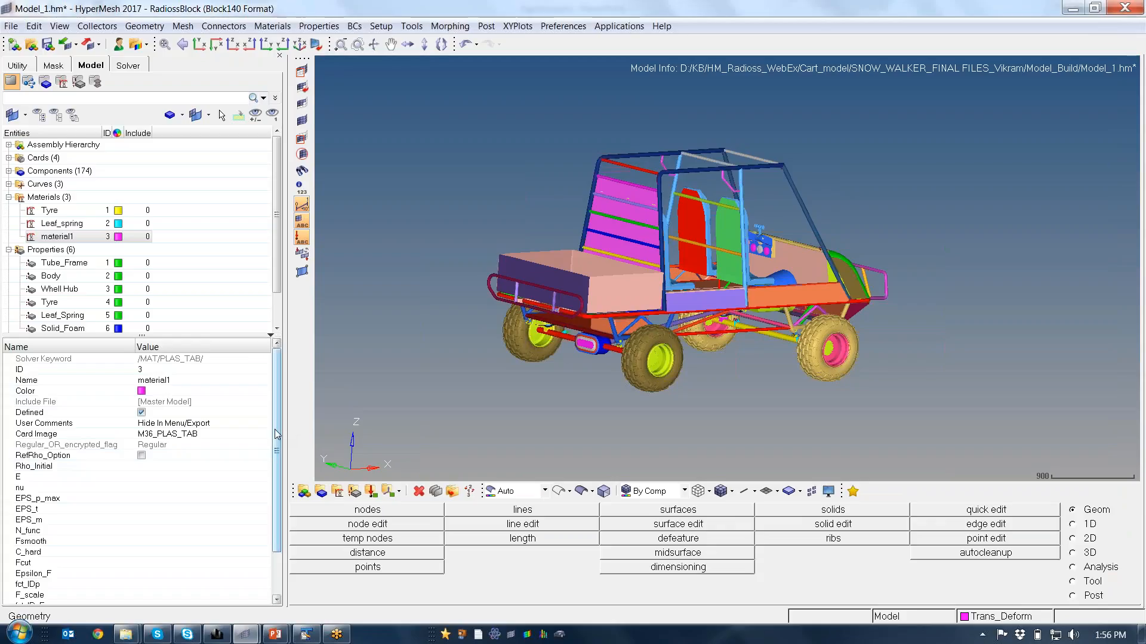
# Set the M36_PLAS_TAB material's Rho_Initial to 7.85e-009.
pyautogui.scroll(-1, 276, 433)
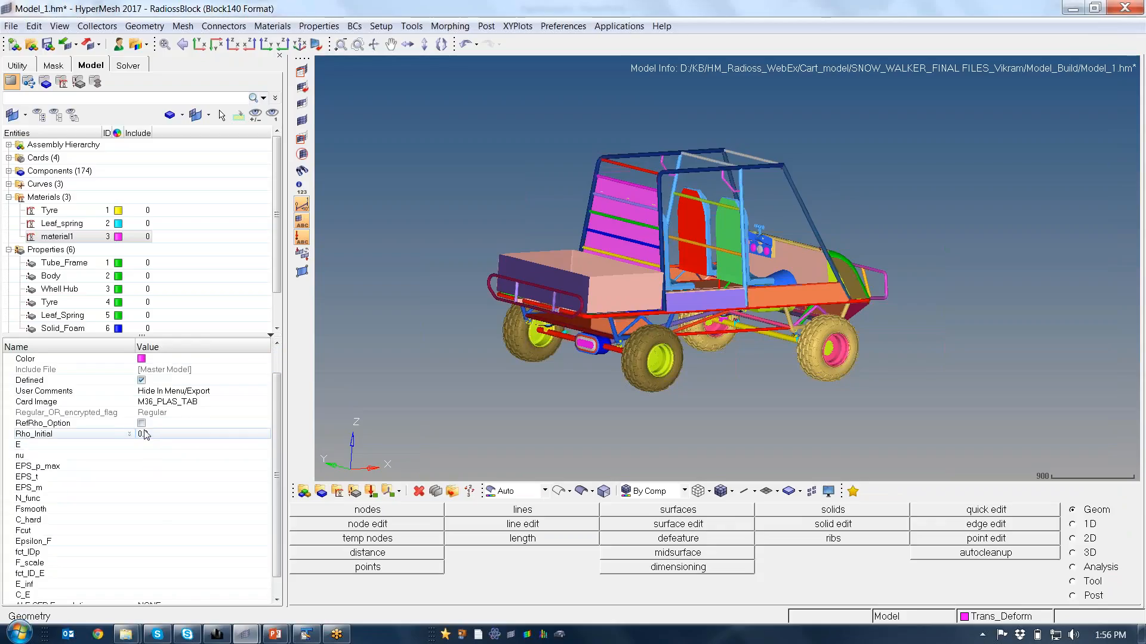
pyautogui.click(156, 433)
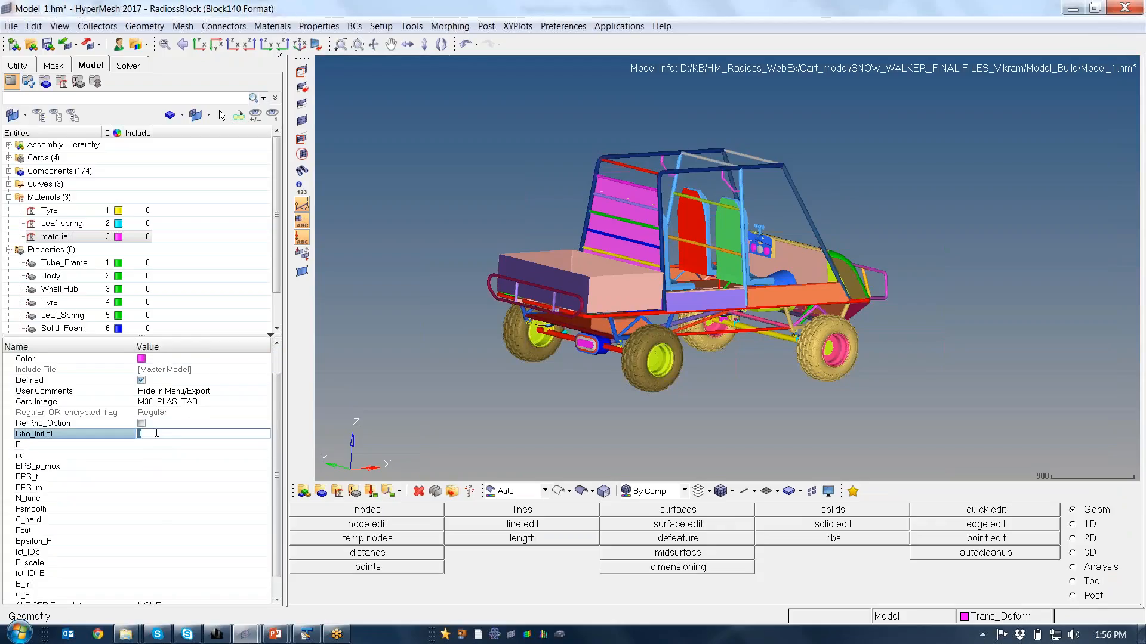
pyautogui.write('7.85E')
pyautogui.write('-6')
# Set the material's Young's modulus E to 2.1E5 and its Poisson's ratio nu to 0.3.
pyautogui.click(139, 445)
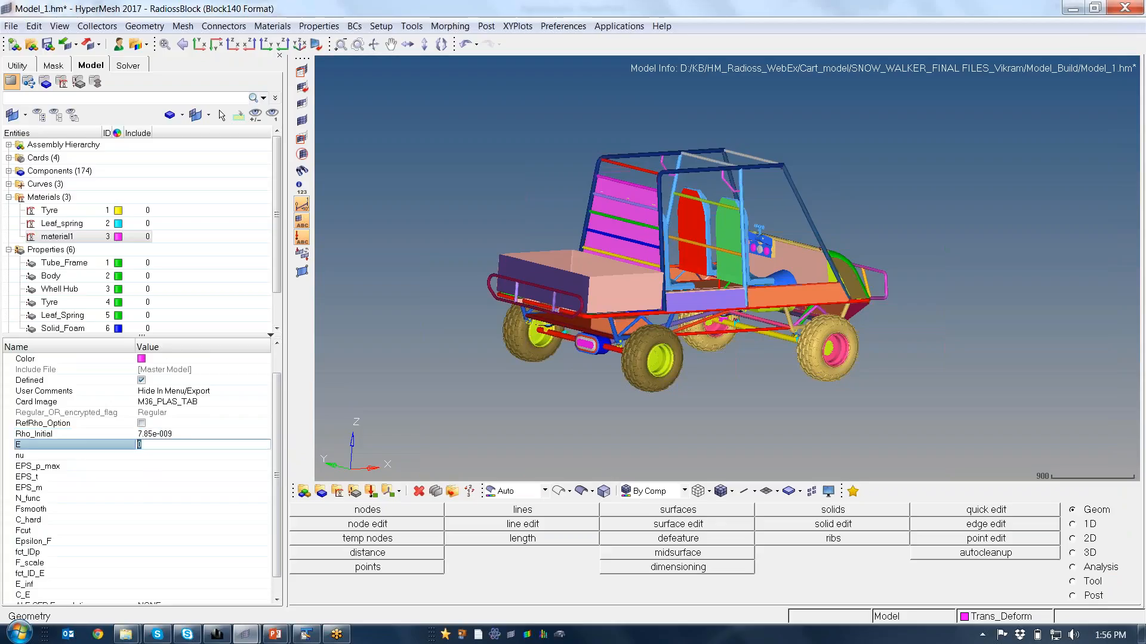
pyautogui.click(142, 445)
pyautogui.write('.3')
pyautogui.press('BackSpace')
pyautogui.press('BackSpace')
pyautogui.press('BackSpace')
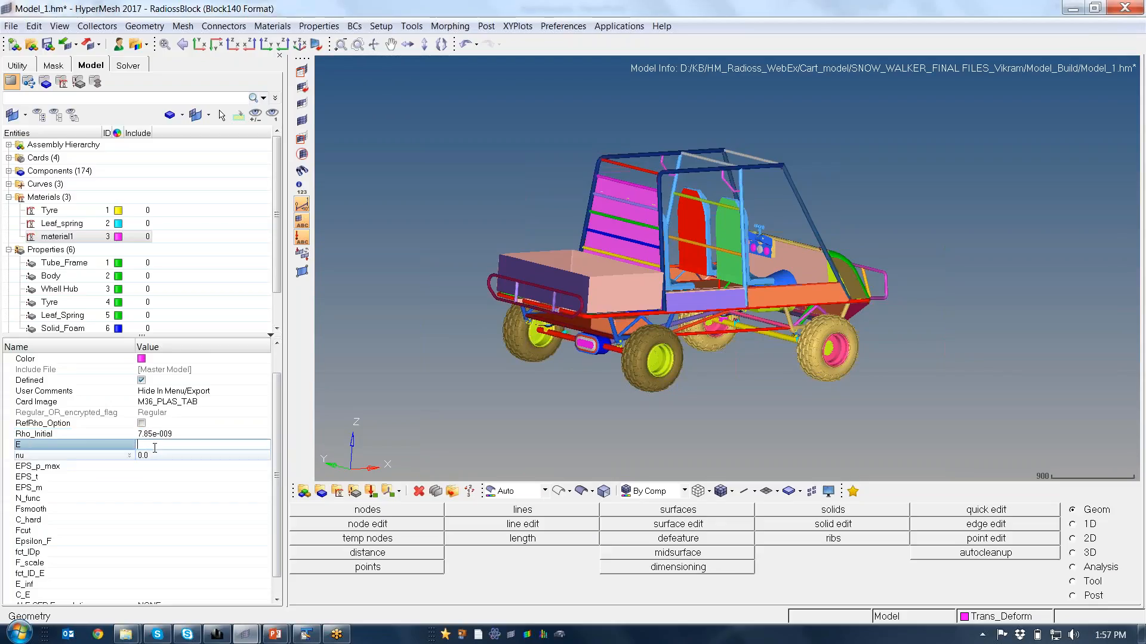
pyautogui.write('2.1E5')
pyautogui.press('Return')
pyautogui.click(154, 457)
pyautogui.write('0.3')
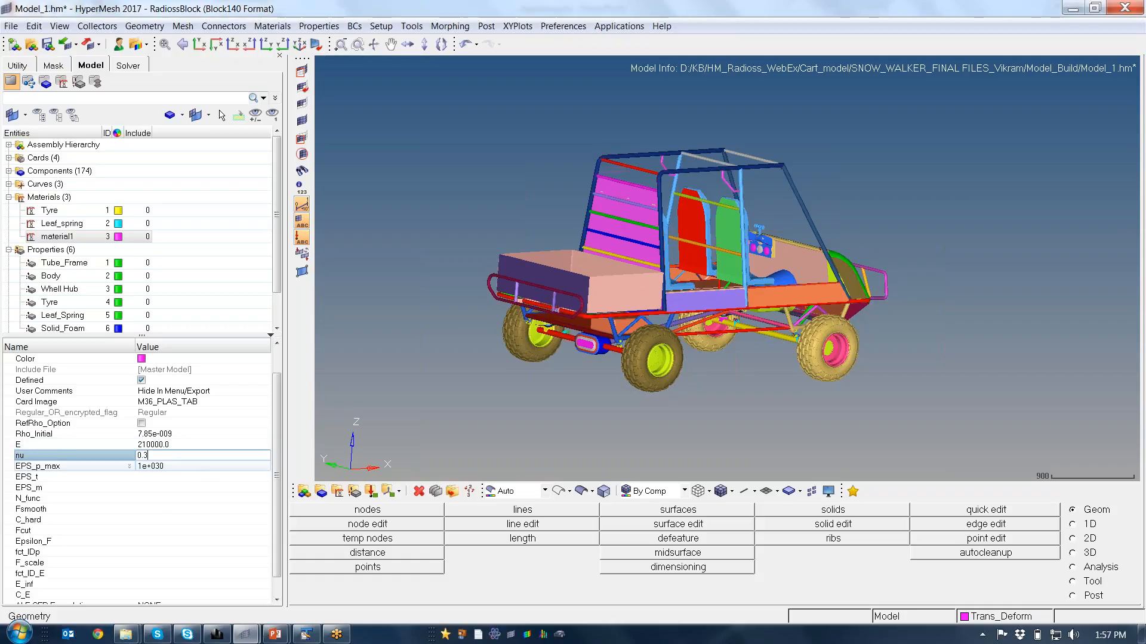
pyautogui.press('Return')
# Confirm N_func as 1 so the material has one stress-strain function entry.
pyautogui.scroll(-1, 179, 480)
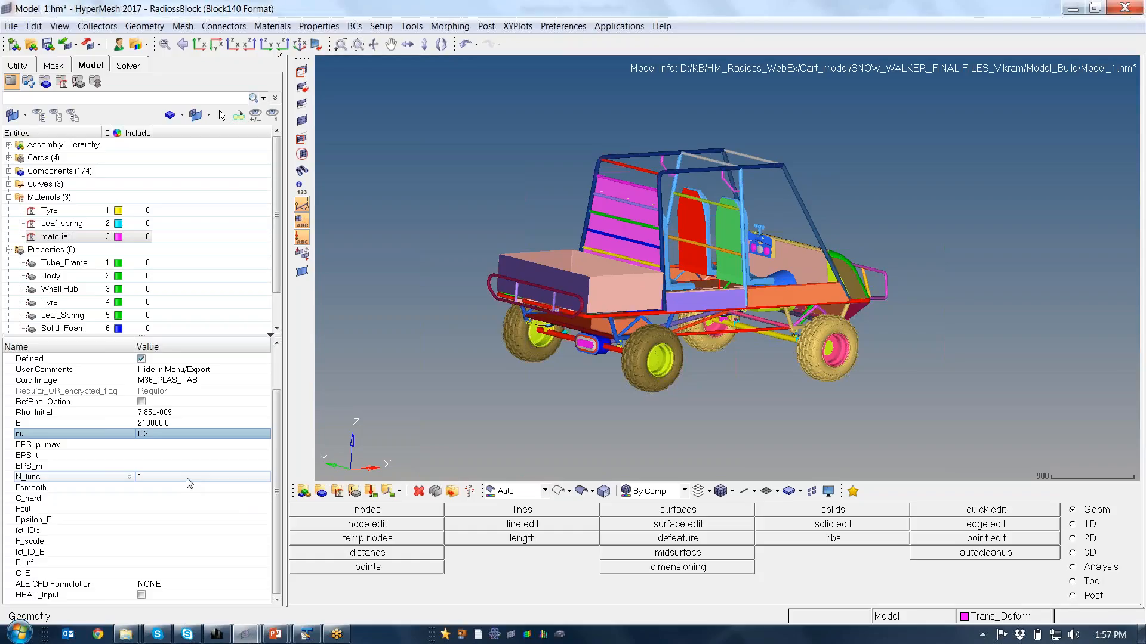
pyautogui.click(182, 480)
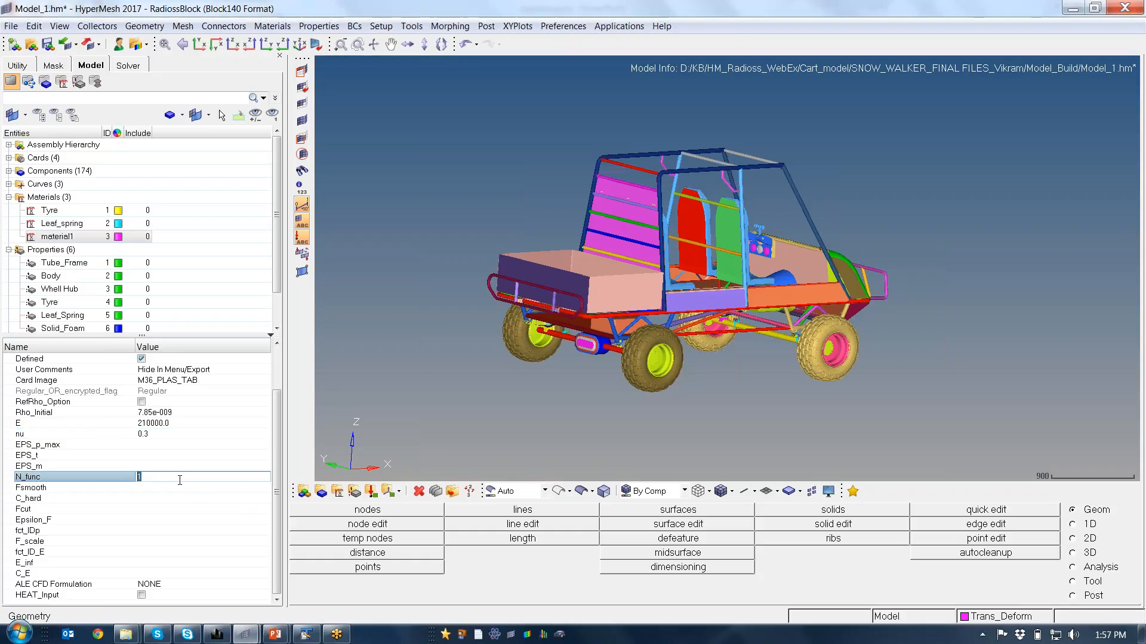
pyautogui.press('Return')
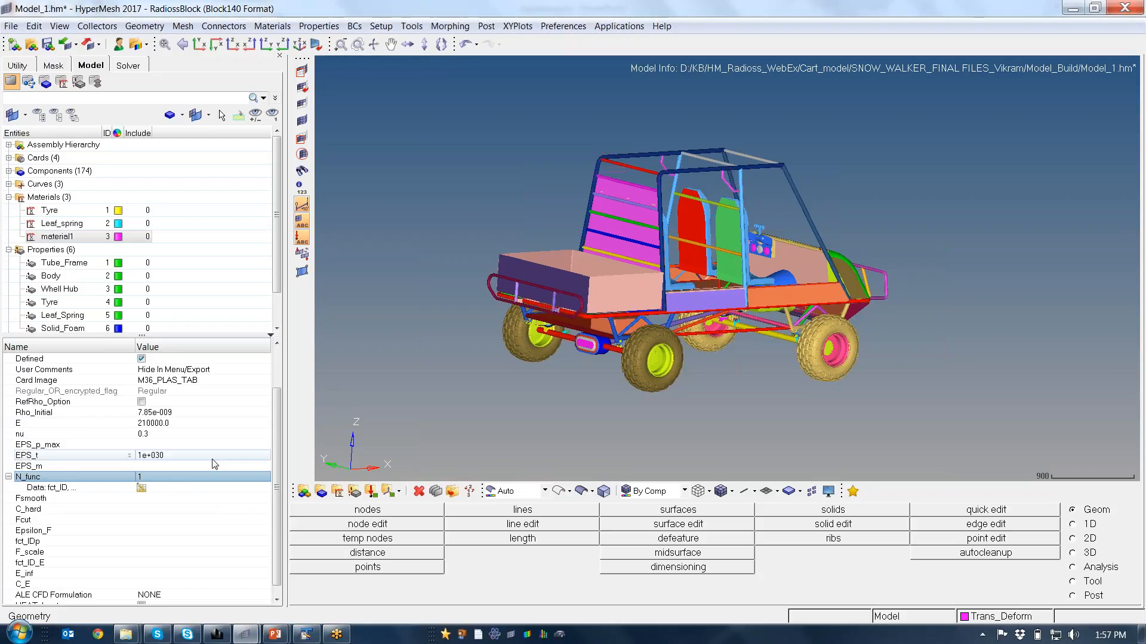
# Assign the Tube curve as fct_ID in the material's N_func data table.
pyautogui.click(141, 488)
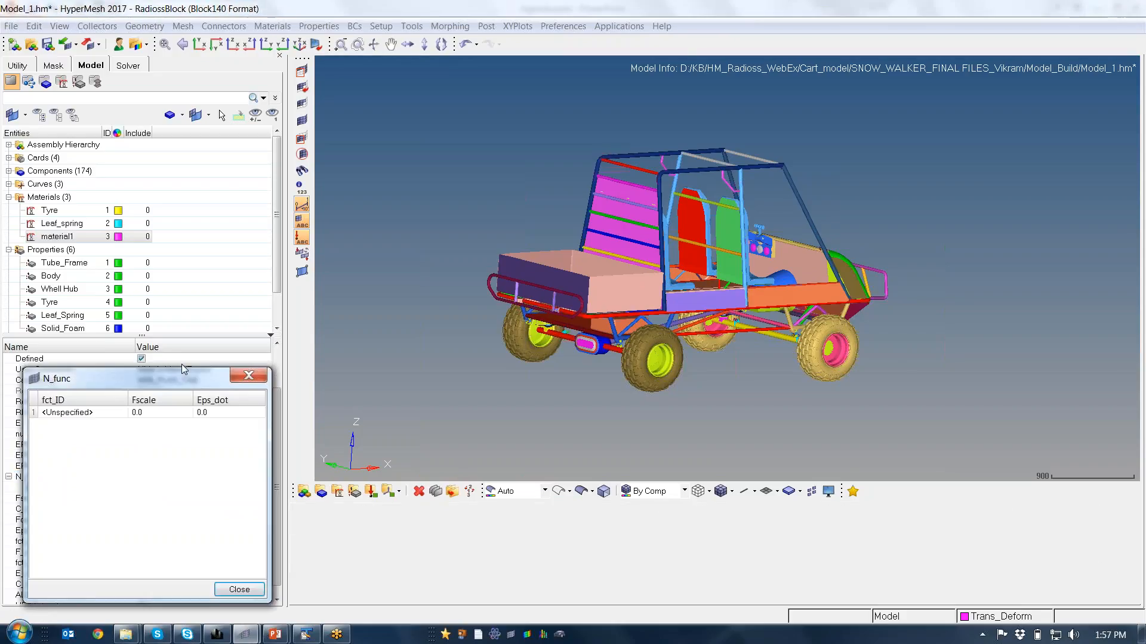
pyautogui.moveTo(184, 368); pyautogui.dragTo(582, 146)
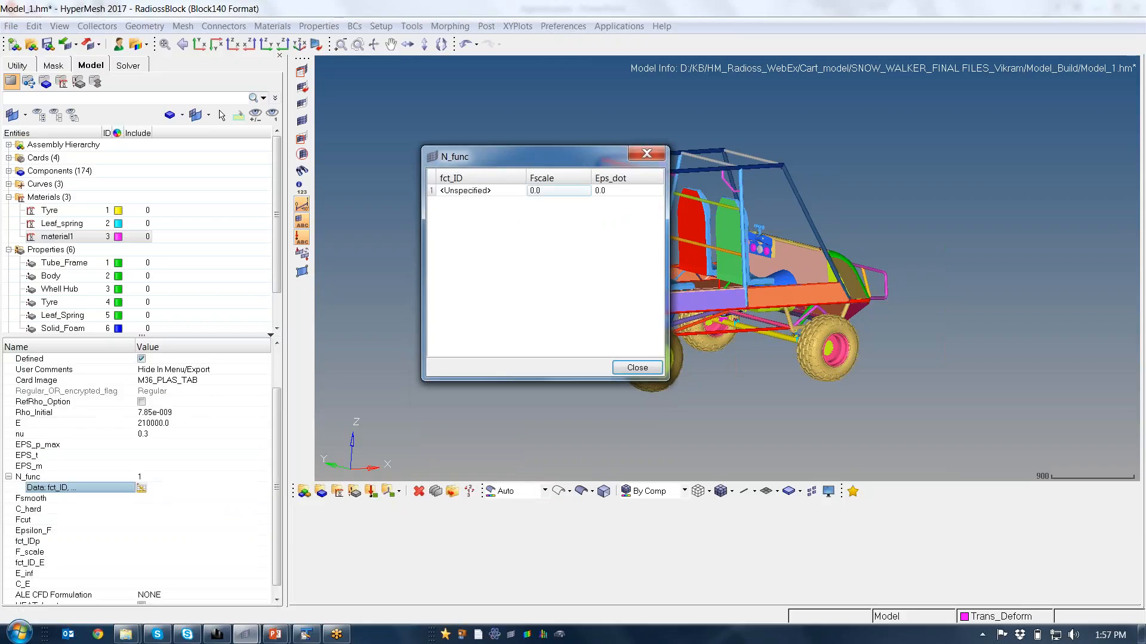
pyautogui.click(473, 191)
pyautogui.click(588, 191)
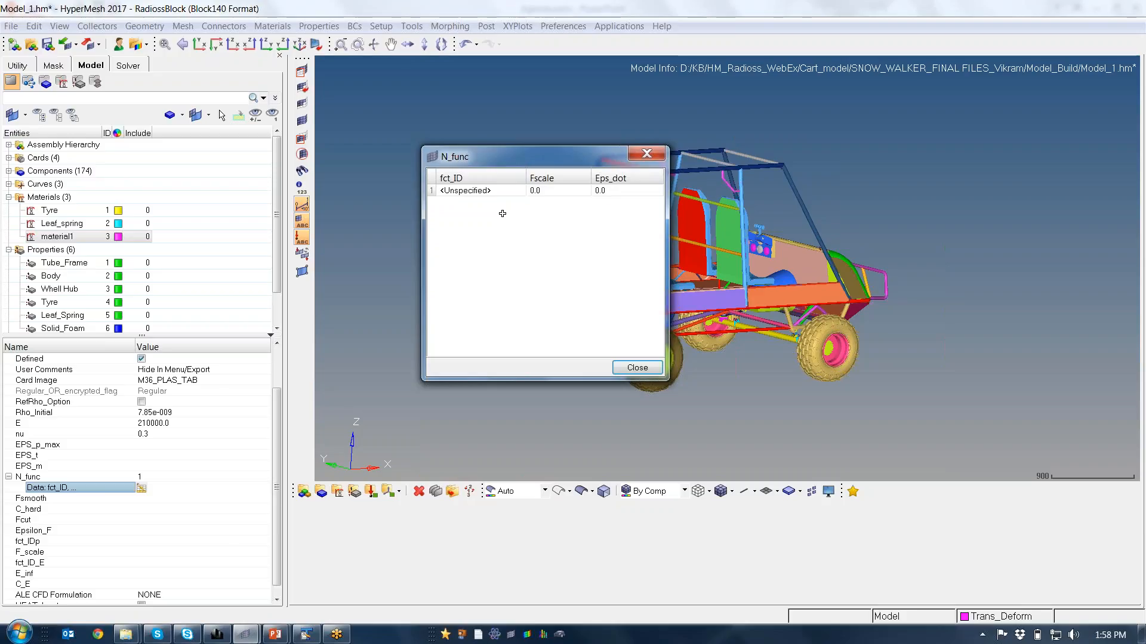
pyautogui.click(455, 188)
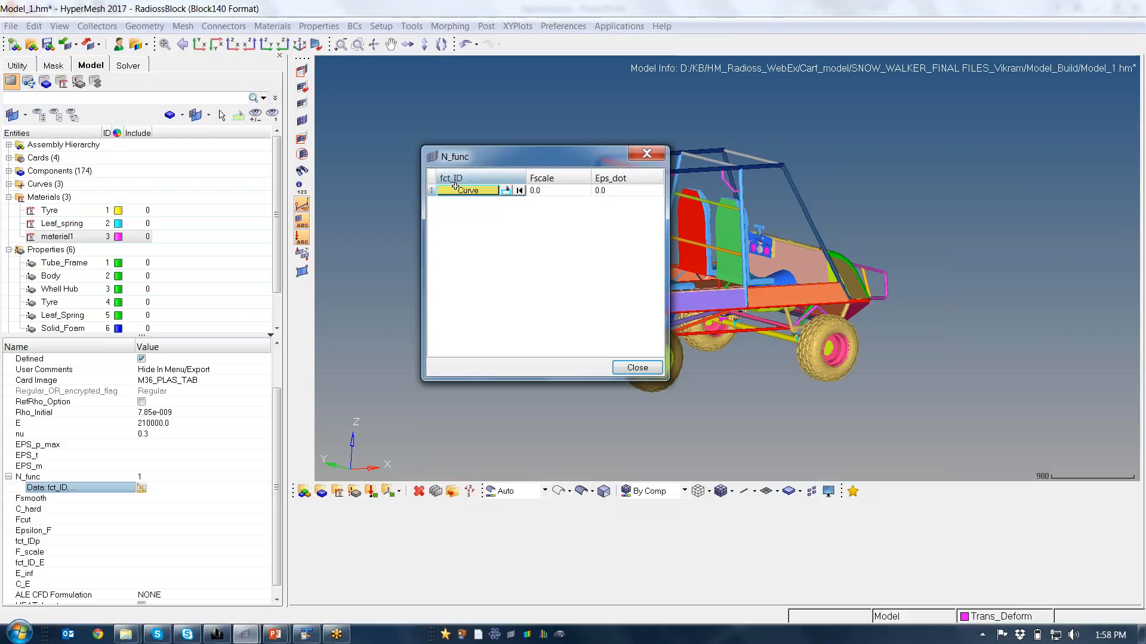
pyautogui.click(457, 190)
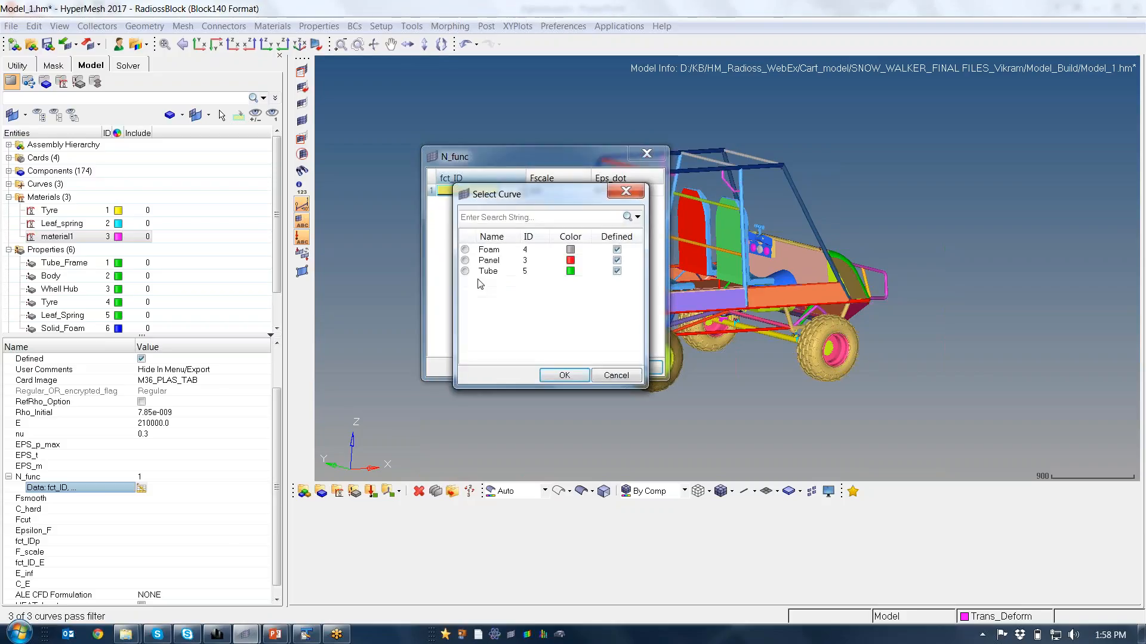
pyautogui.click(465, 271)
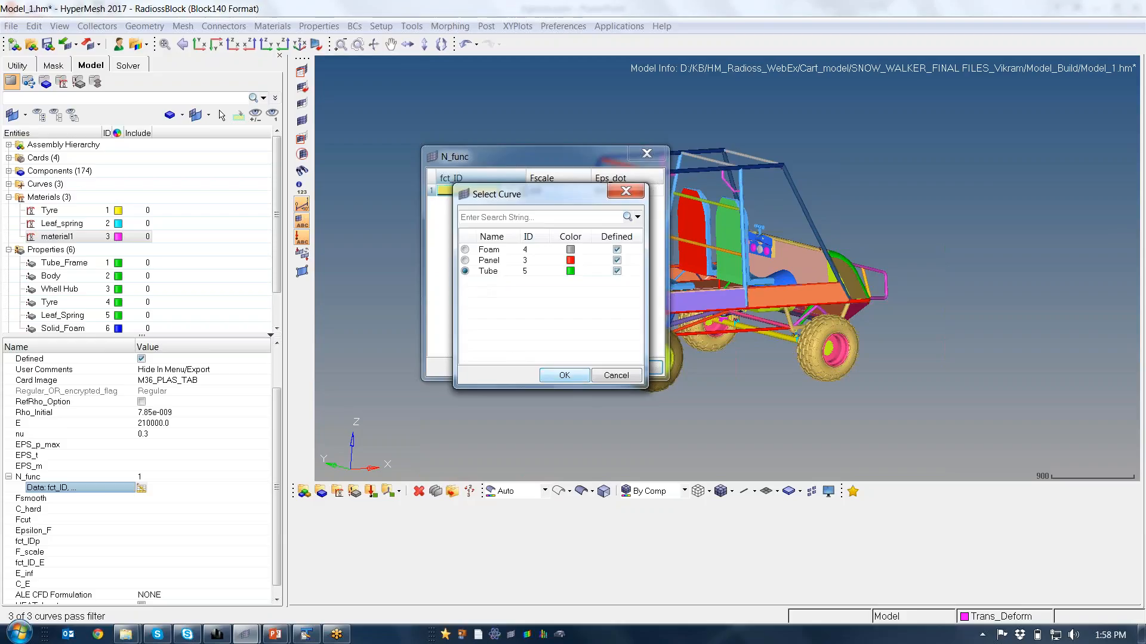
pyautogui.click(565, 376)
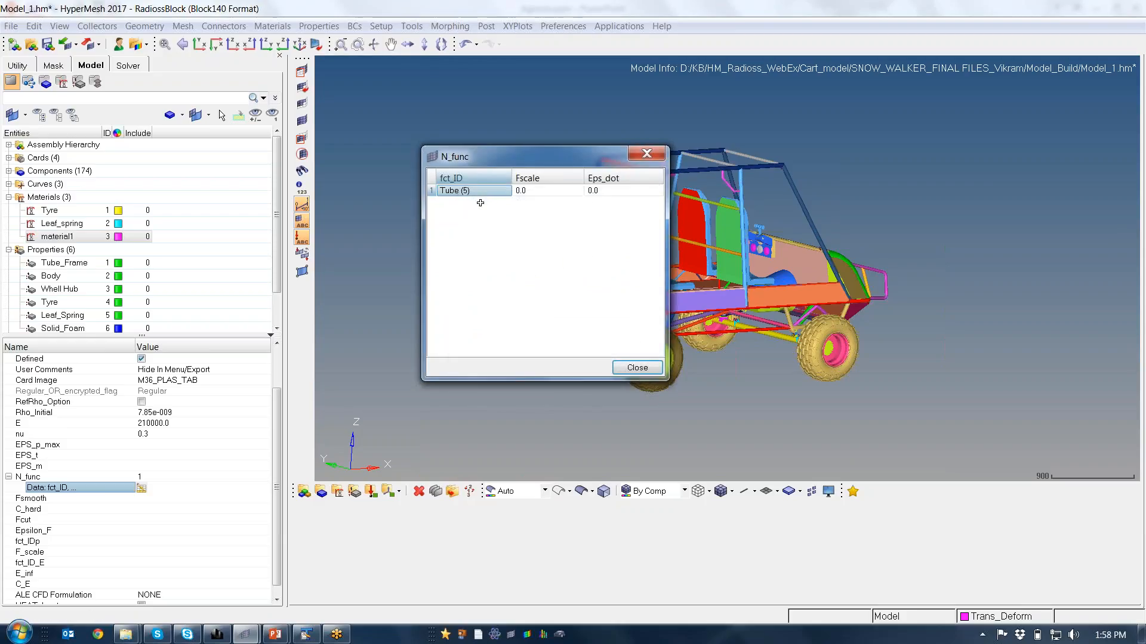
pyautogui.click(637, 368)
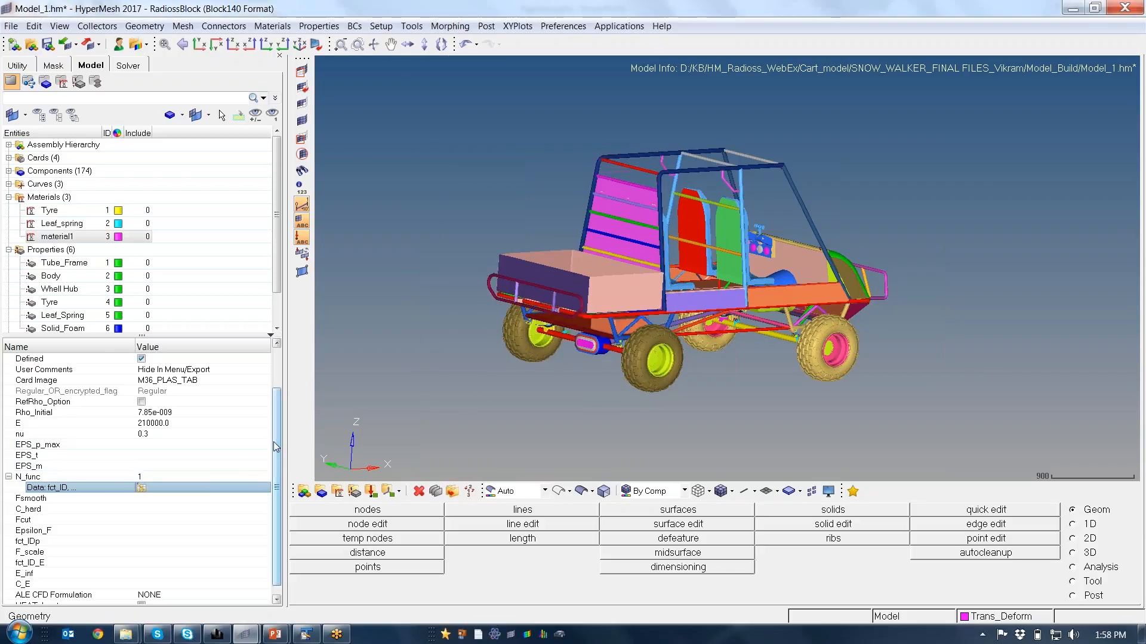
# Set the material's failure plastic strain EPS_p_max to 0.25.
pyautogui.click(185, 445)
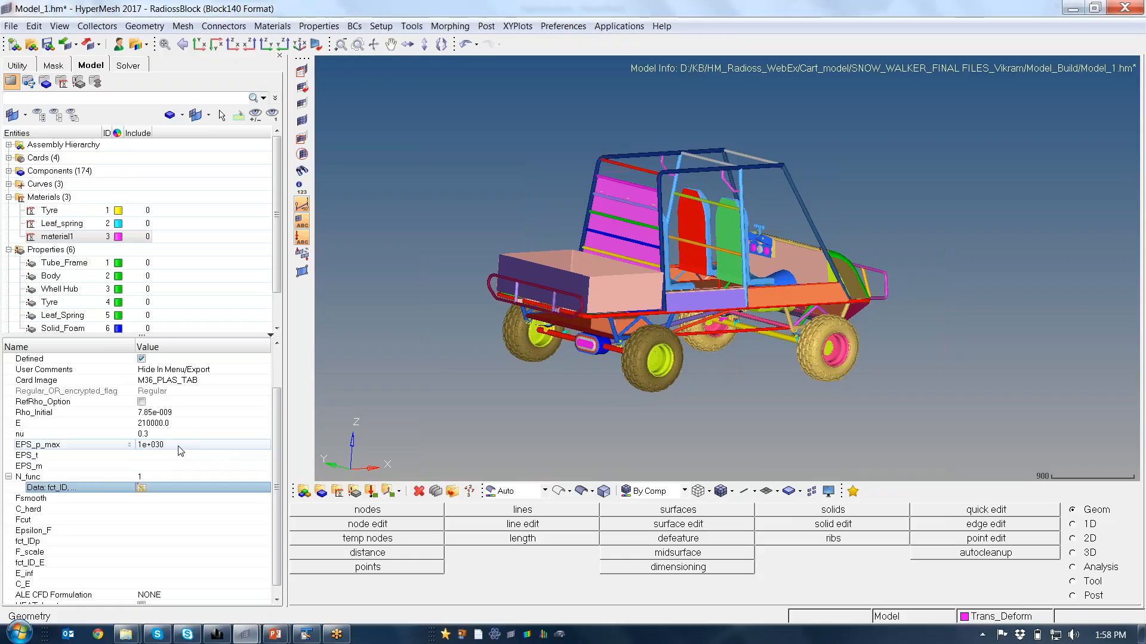
pyautogui.click(177, 446)
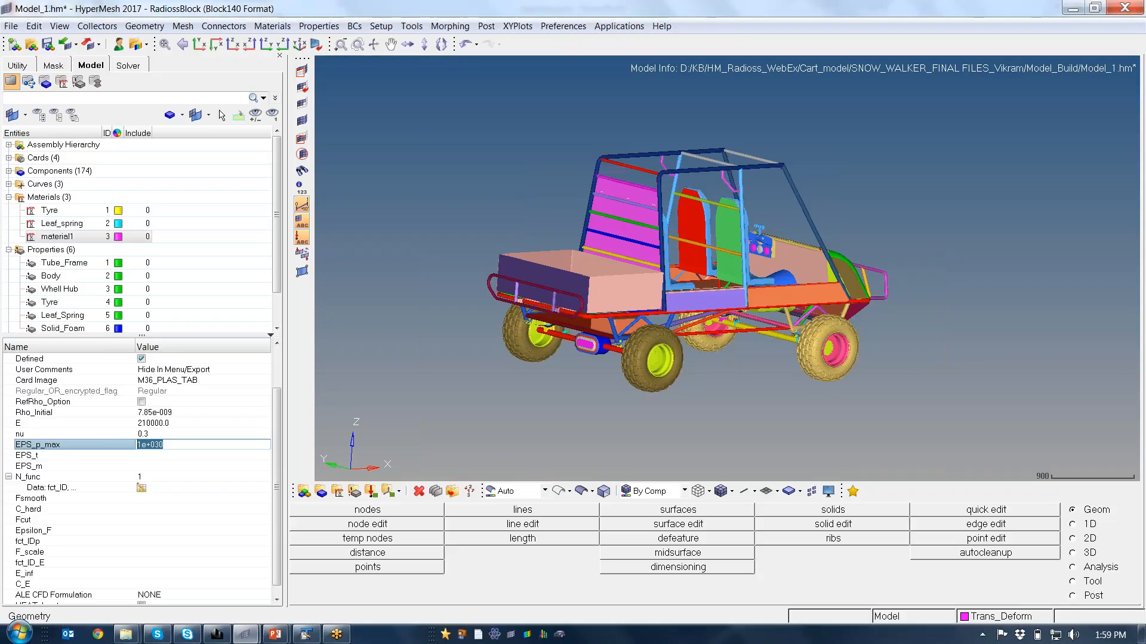
pyautogui.write('0.25')
pyautogui.press('Return')
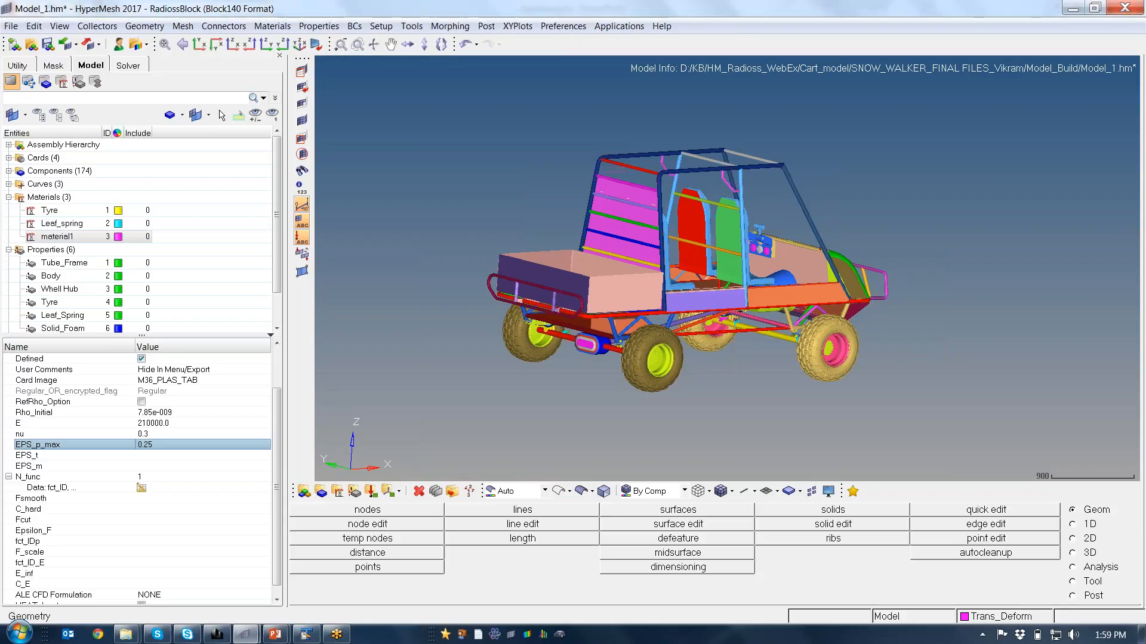
# Rename the tabulated plasticity material with ID 3 as Tube.
pyautogui.moveTo(281, 405); pyautogui.dragTo(278, 367)
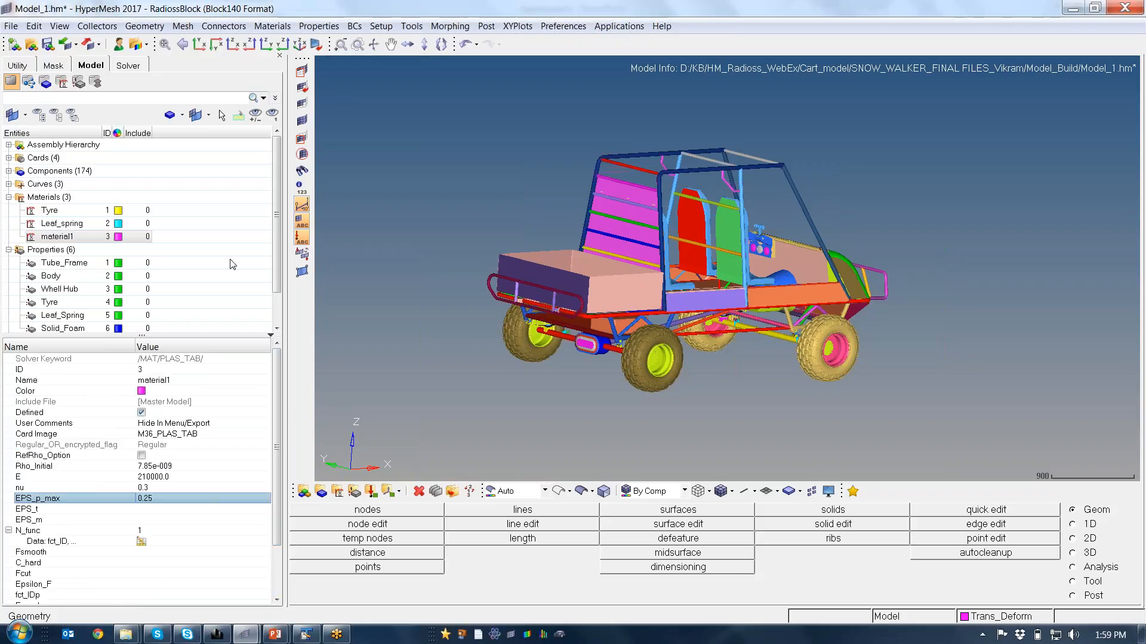
pyautogui.click(173, 380)
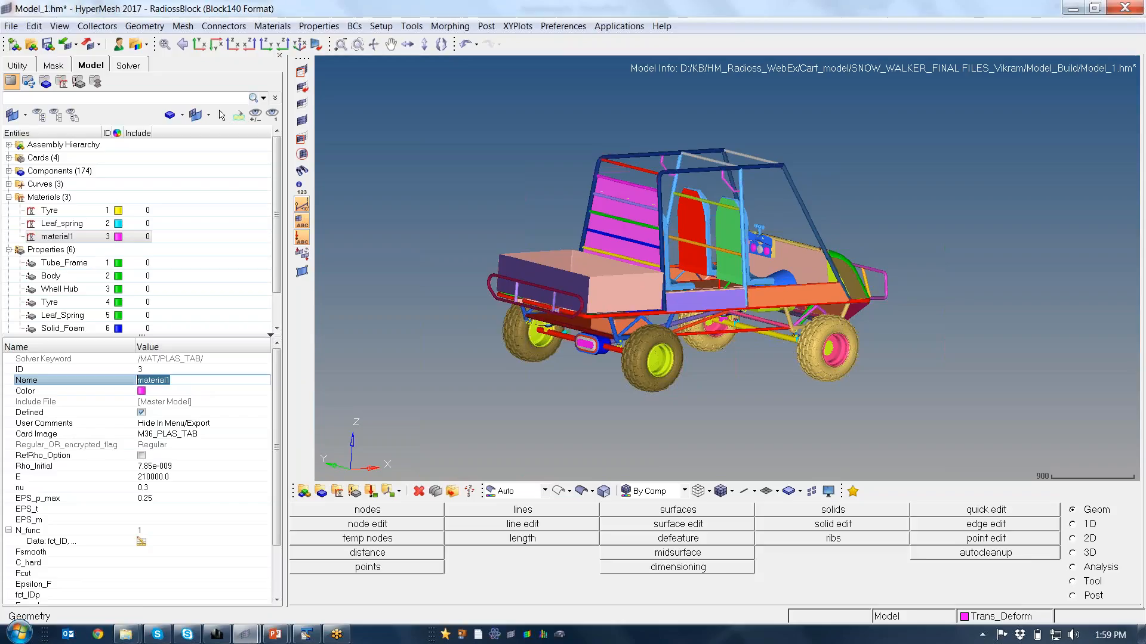
pyautogui.write('Tuve')
pyautogui.press('BackSpace')
pyautogui.press('BackSpace')
pyautogui.press('Return')
pyautogui.click(211, 326)
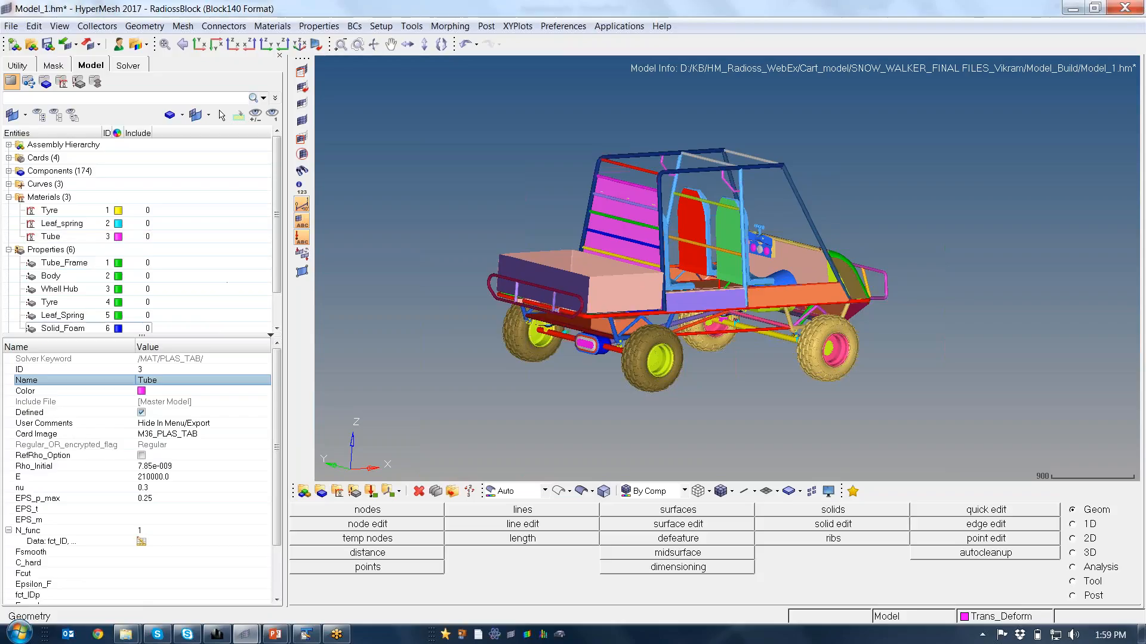
# Create a new material and name it Body.
pyautogui.rightClick(216, 250)
pyautogui.moveTo(241, 257)
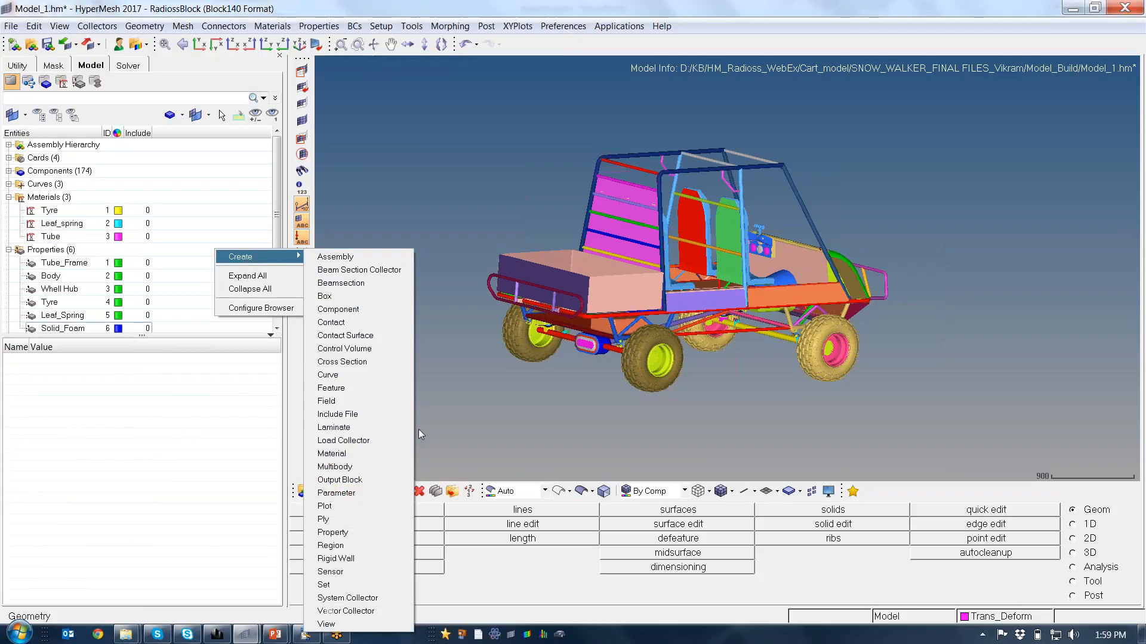
pyautogui.click(331, 453)
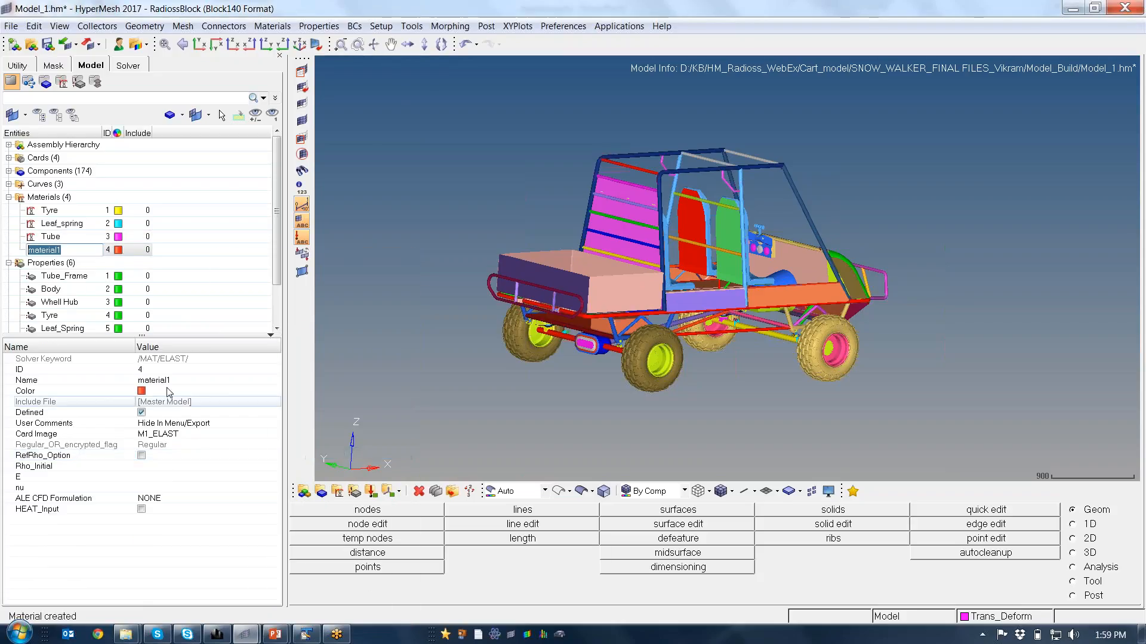
pyautogui.click(153, 380)
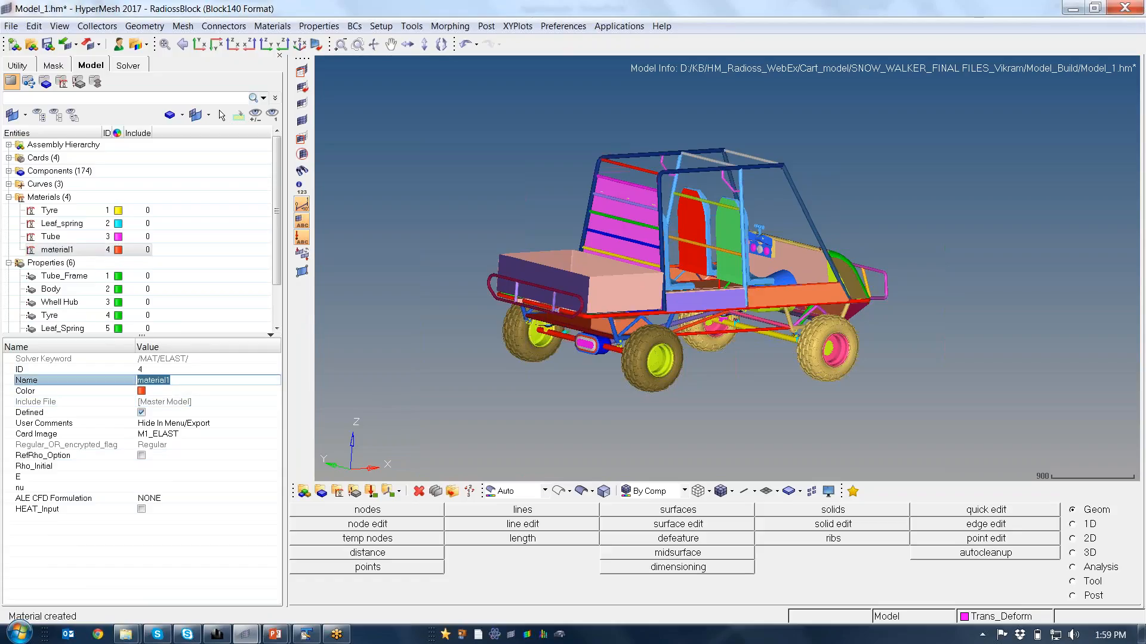
pyautogui.write('Body')
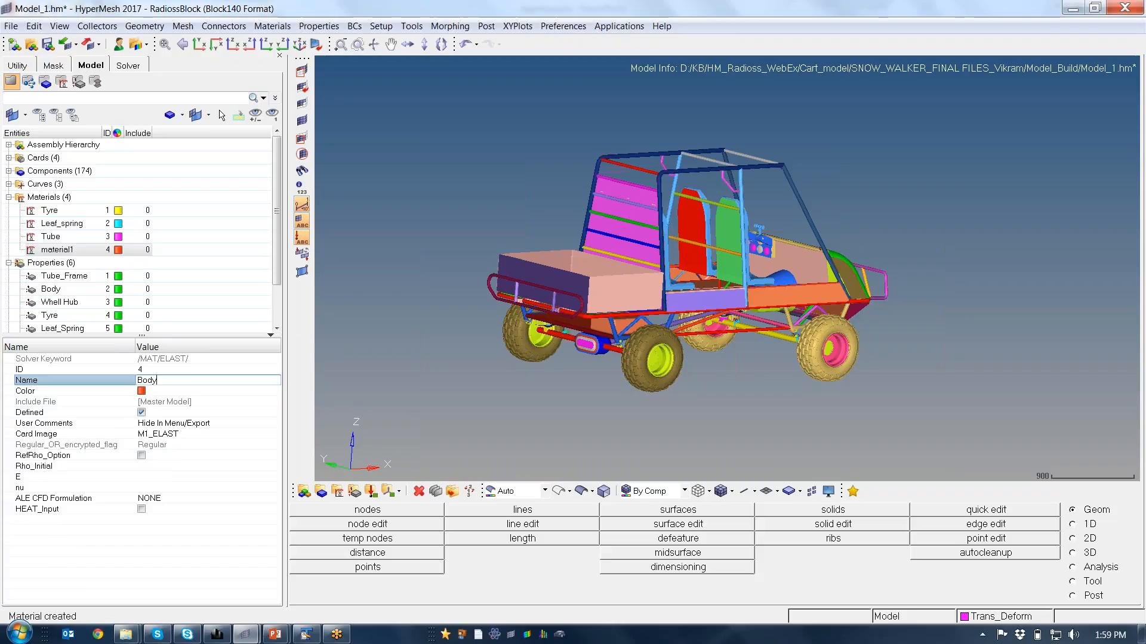
# Change the Body material's card image to M36_PLAS_TAB and accept the modification of its data.
pyautogui.click(187, 435)
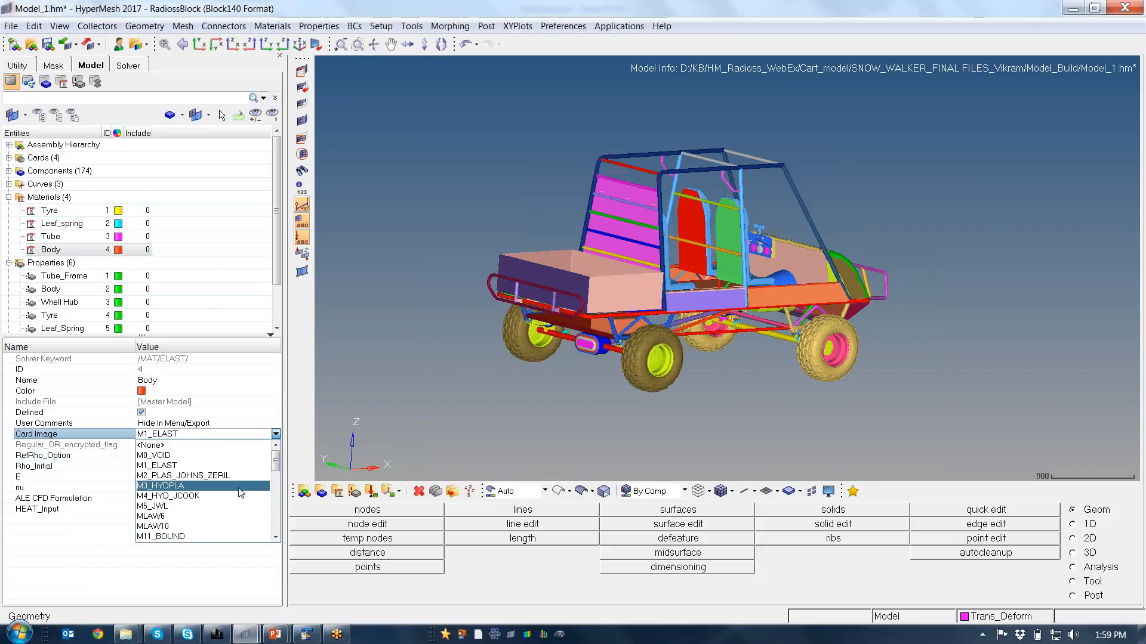
pyautogui.scroll(-7, 241, 493)
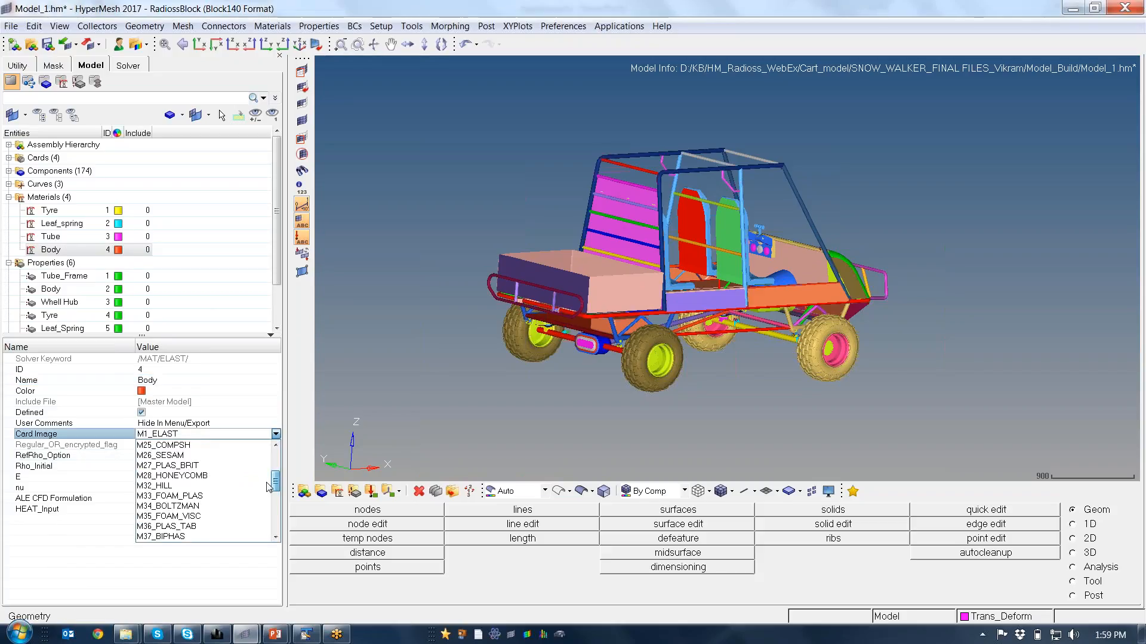
pyautogui.click(207, 526)
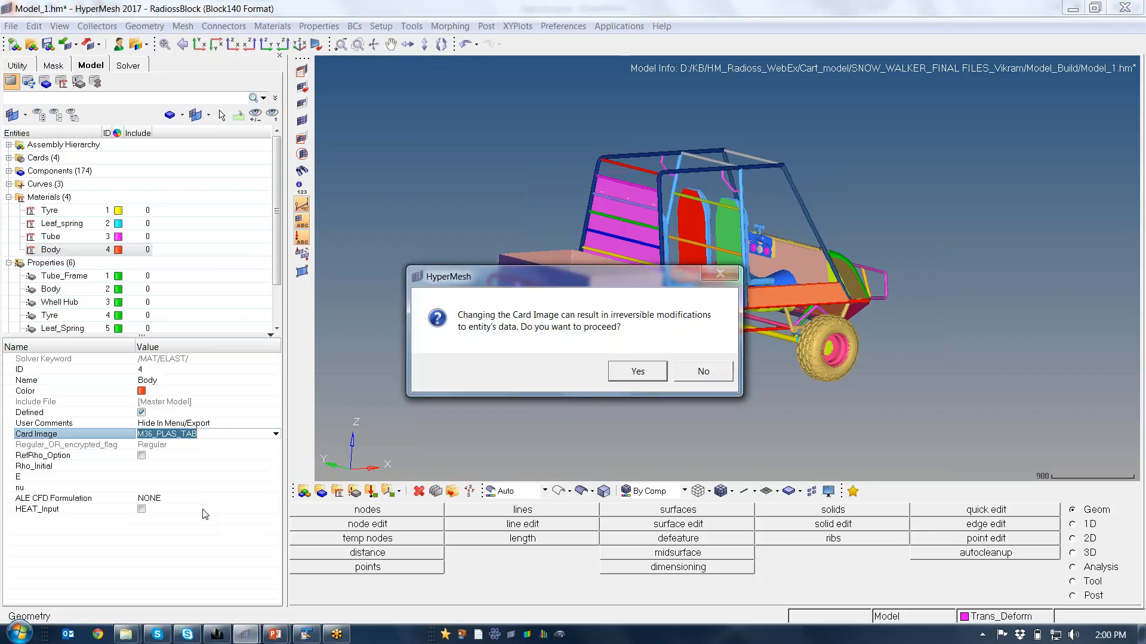
pyautogui.click(620, 375)
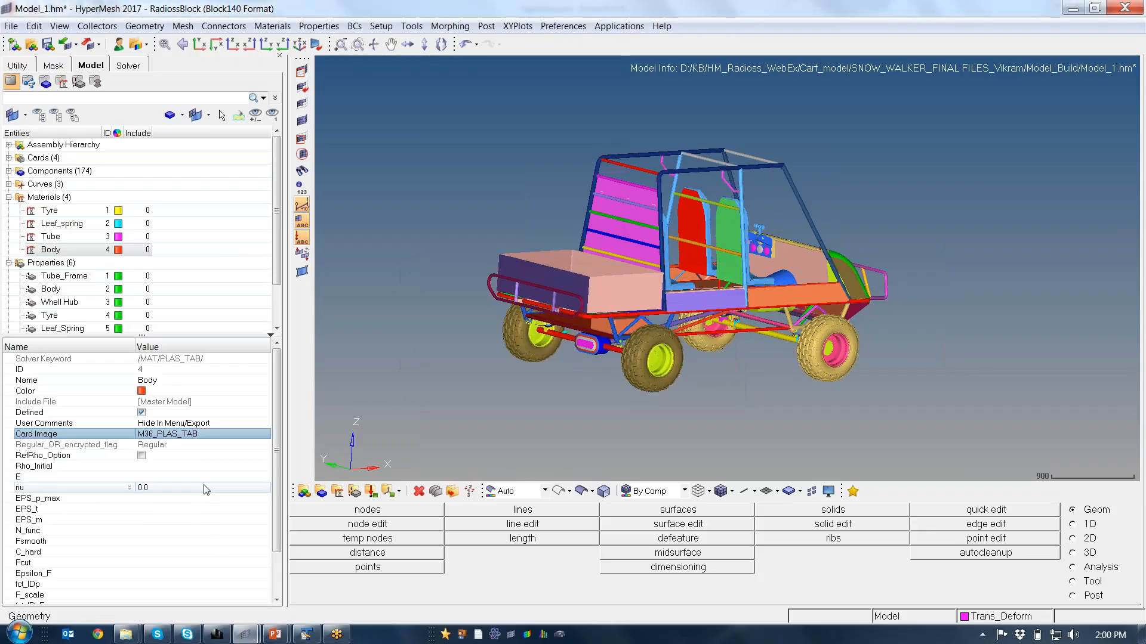
# Set the Body material's initial density Rho_Initial to 7.89E-9.
pyautogui.click(176, 466)
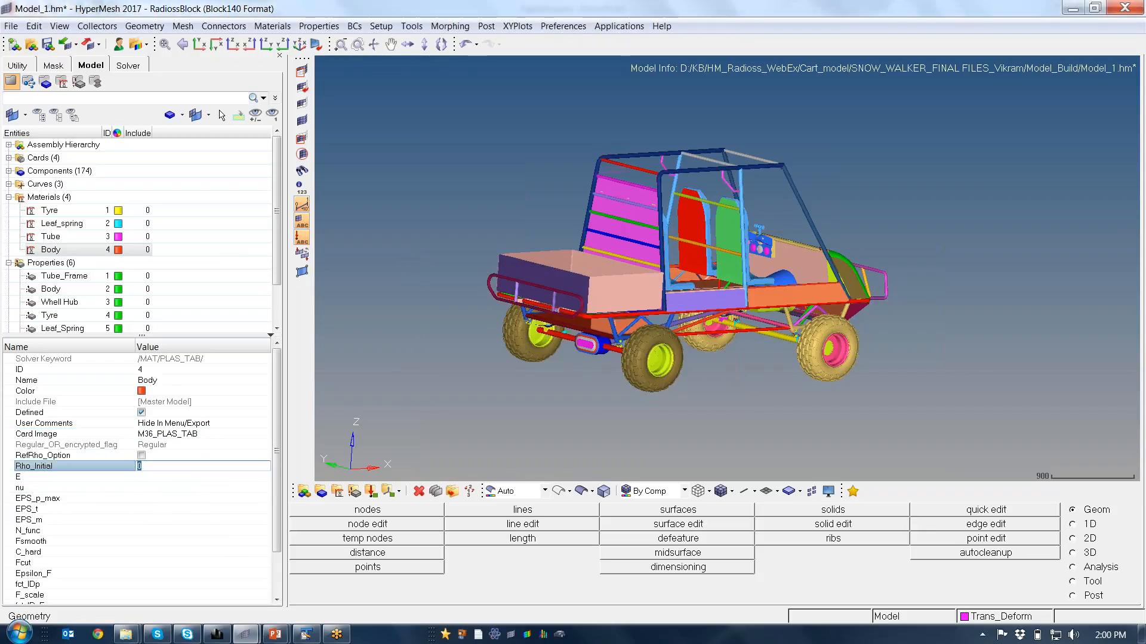
pyautogui.write('7.89E9')
pyautogui.press('BackSpace')
pyautogui.write('-9')
pyautogui.press('Tab')
# Set the Body material's Young's modulus E to 2.1E5 and its Poisson's ratio nu to 0.3.
pyautogui.write('2')
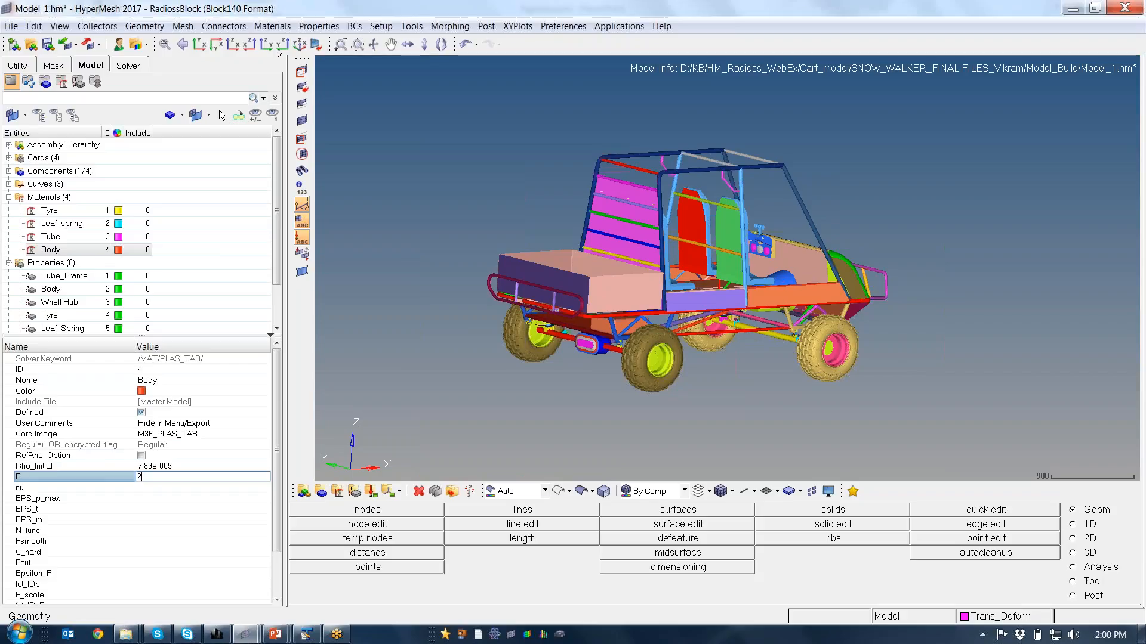
pyautogui.write('.1E5')
pyautogui.click(163, 488)
pyautogui.write('0.3')
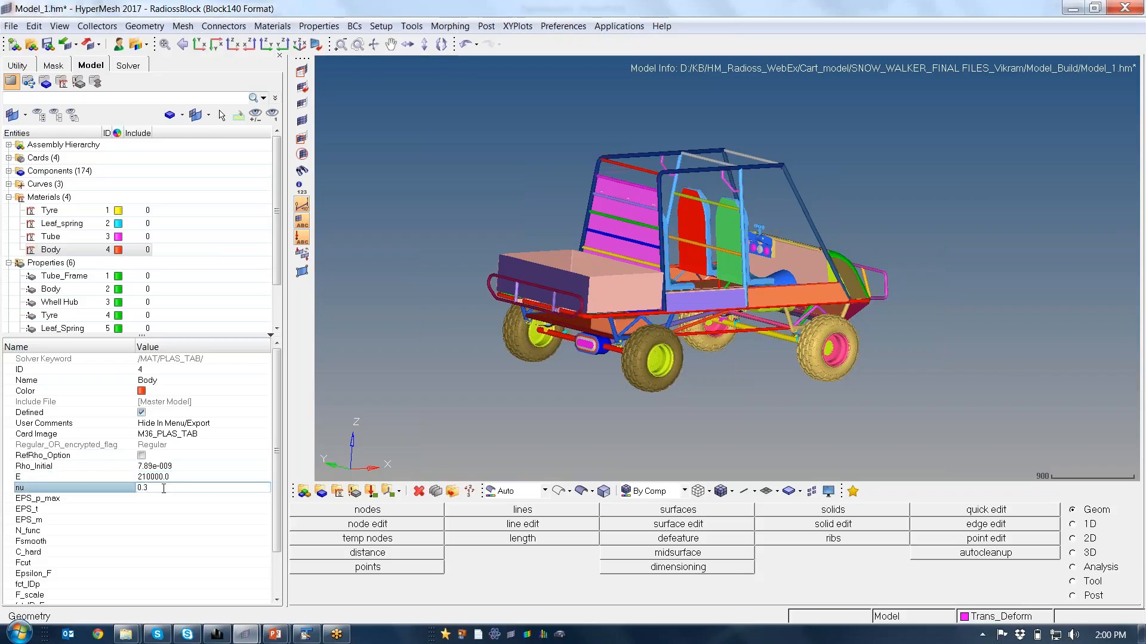
pyautogui.press('Return')
# Confirm N_func as 1 to give the Body material one stress-strain function entry.
pyautogui.scroll(-1, 197, 508)
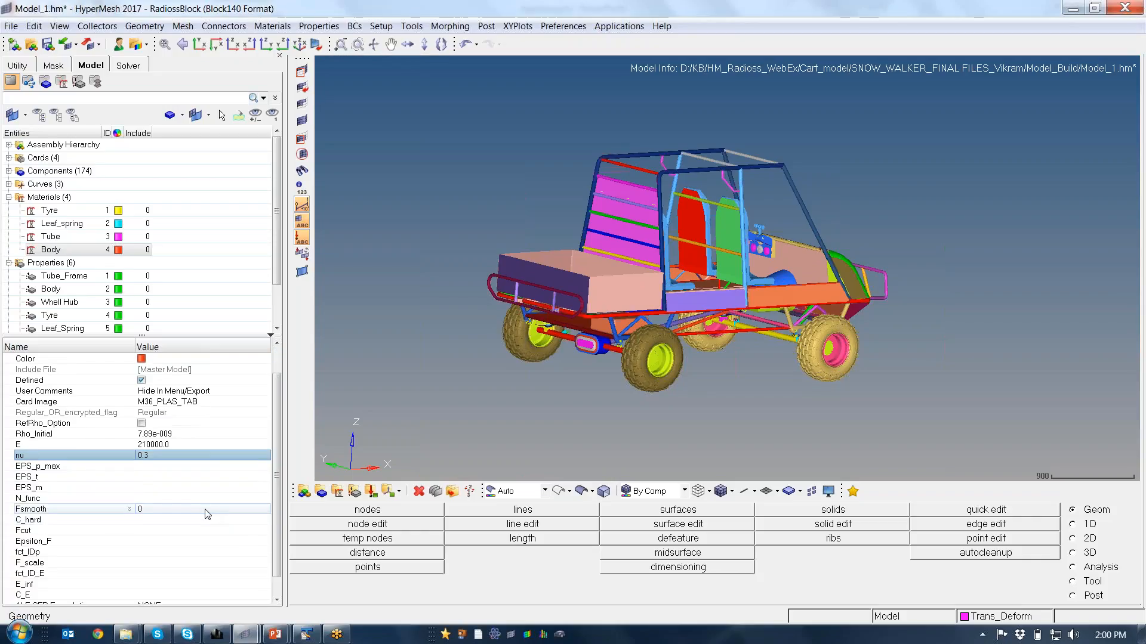
pyautogui.click(189, 498)
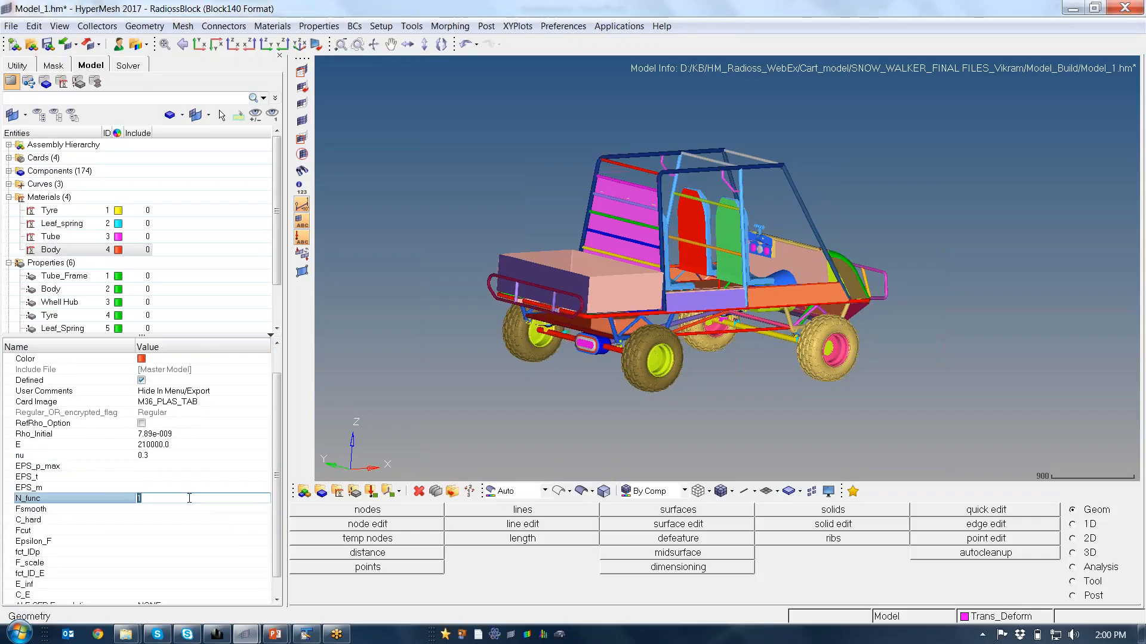
pyautogui.press('Return')
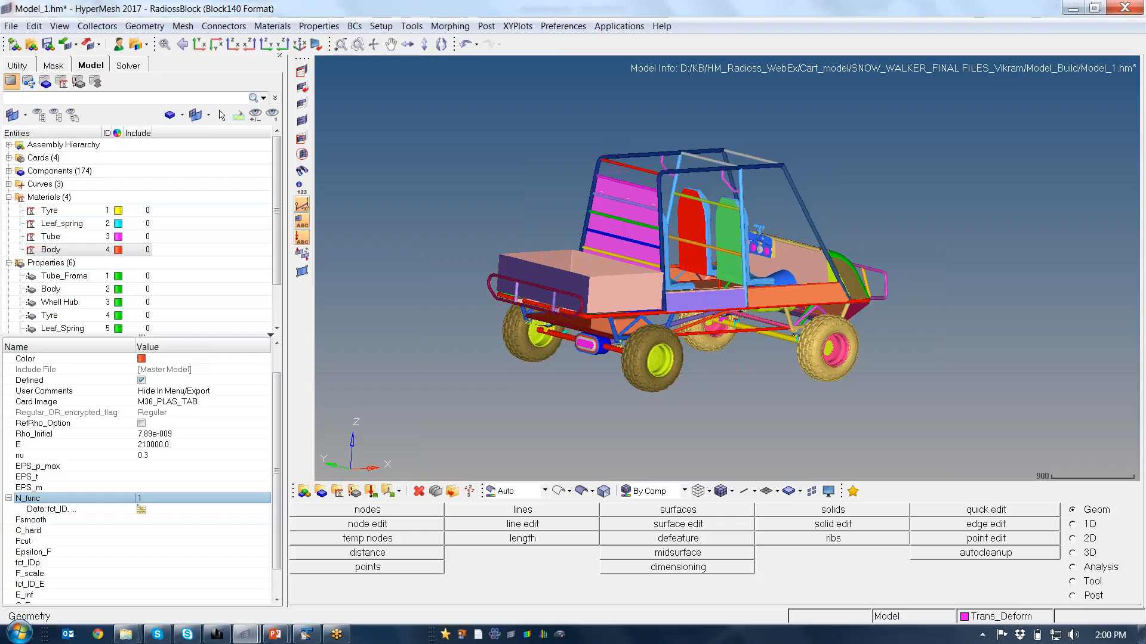
# Assign the Panel curve as fct_ID in the Body material's N_func data table.
pyautogui.click(142, 510)
pyautogui.click(466, 191)
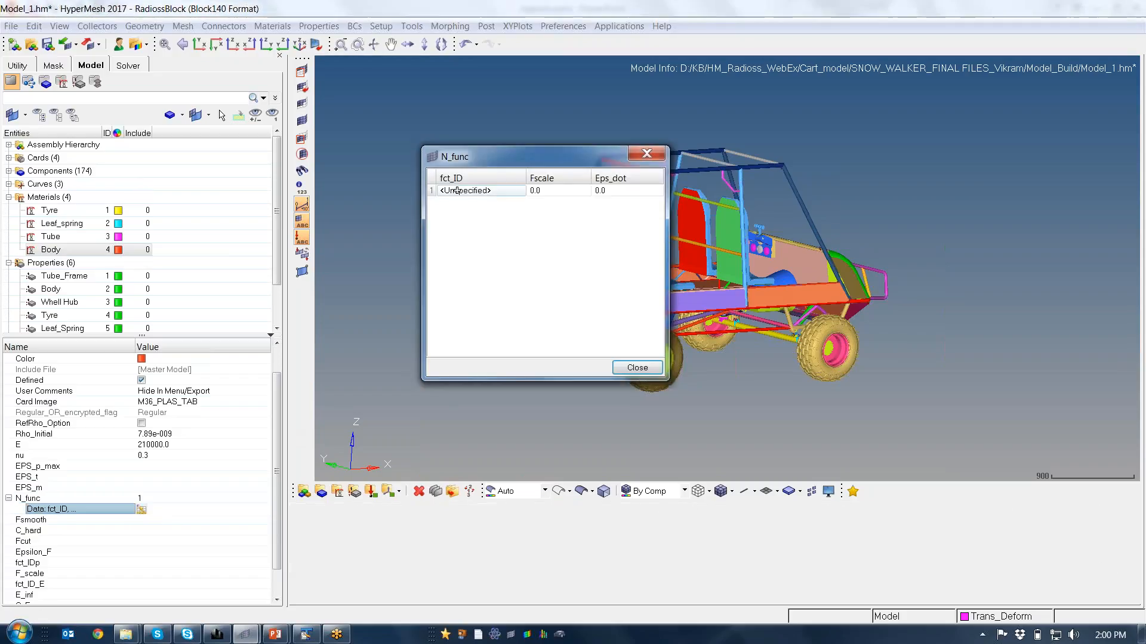
pyautogui.click(467, 191)
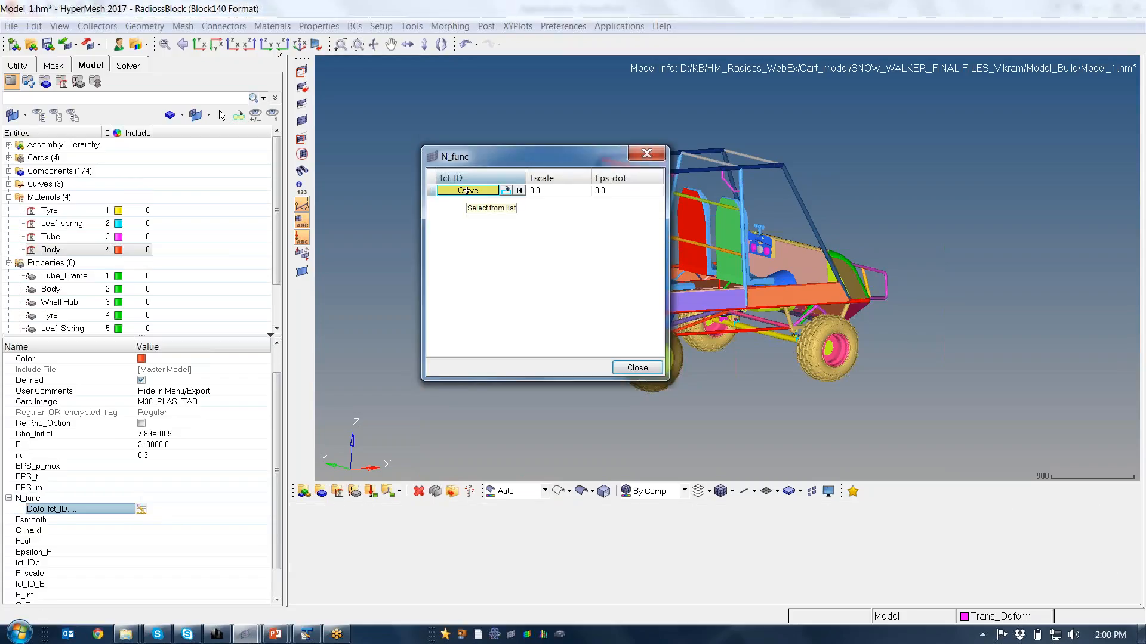
pyautogui.click(468, 191)
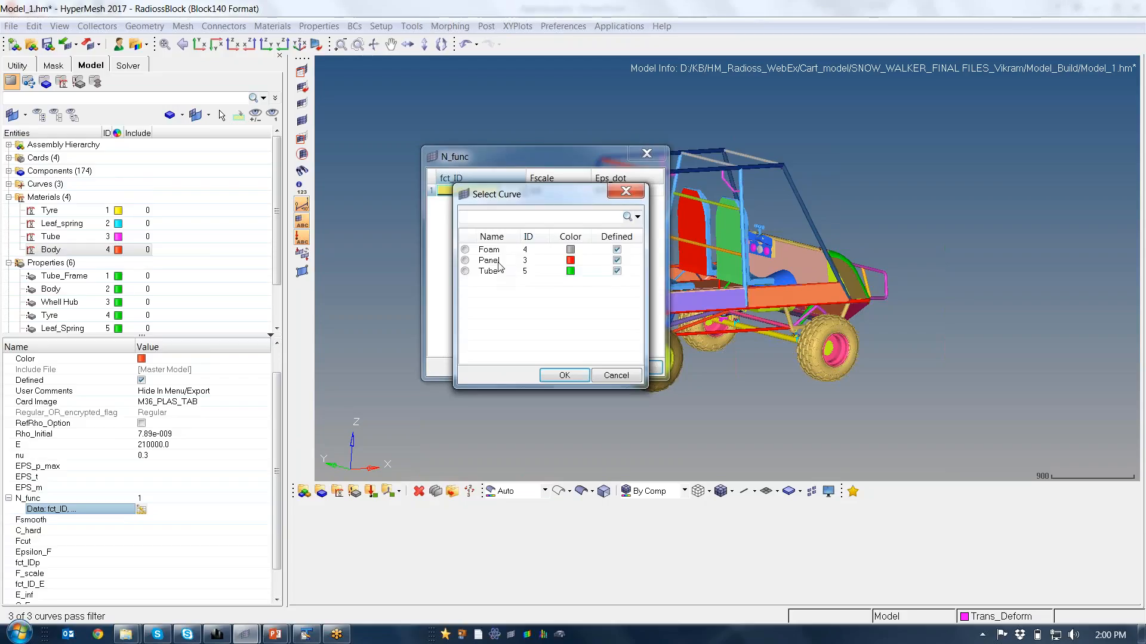
pyautogui.click(465, 261)
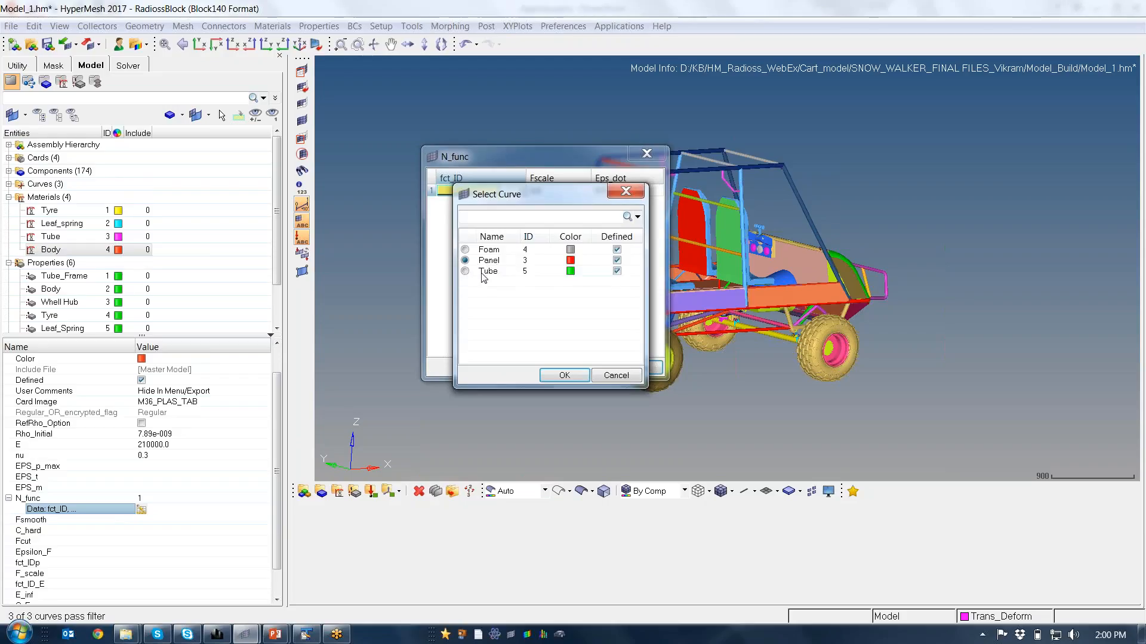
pyautogui.click(570, 375)
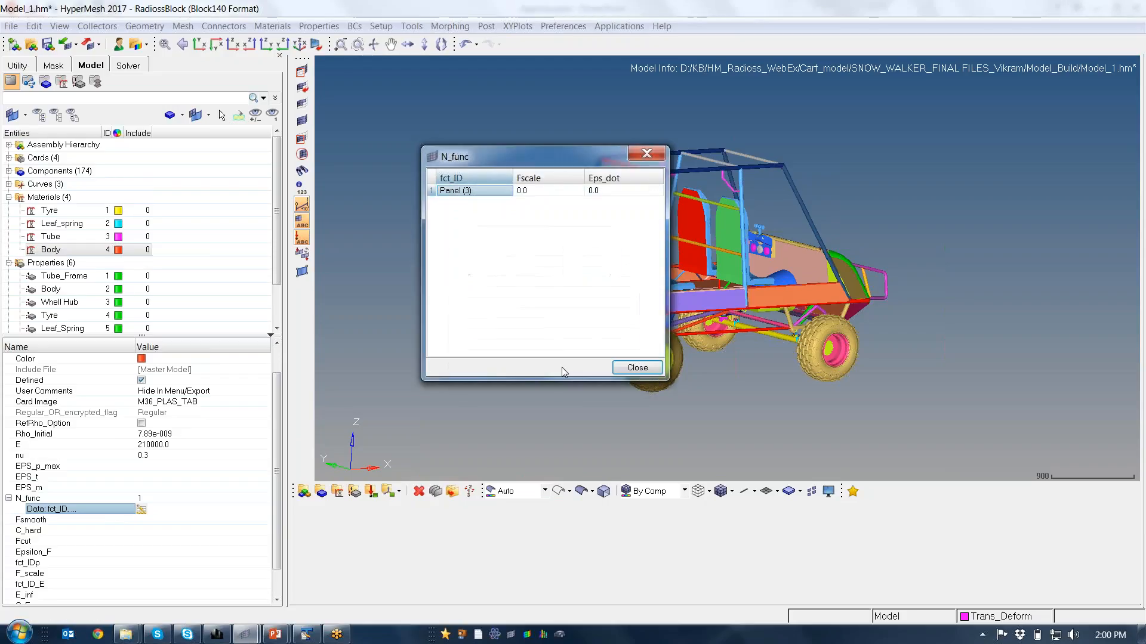
pyautogui.click(637, 368)
# Set the Body material's failure plastic strain EPS_p_max to 0.25.
pyautogui.click(169, 466)
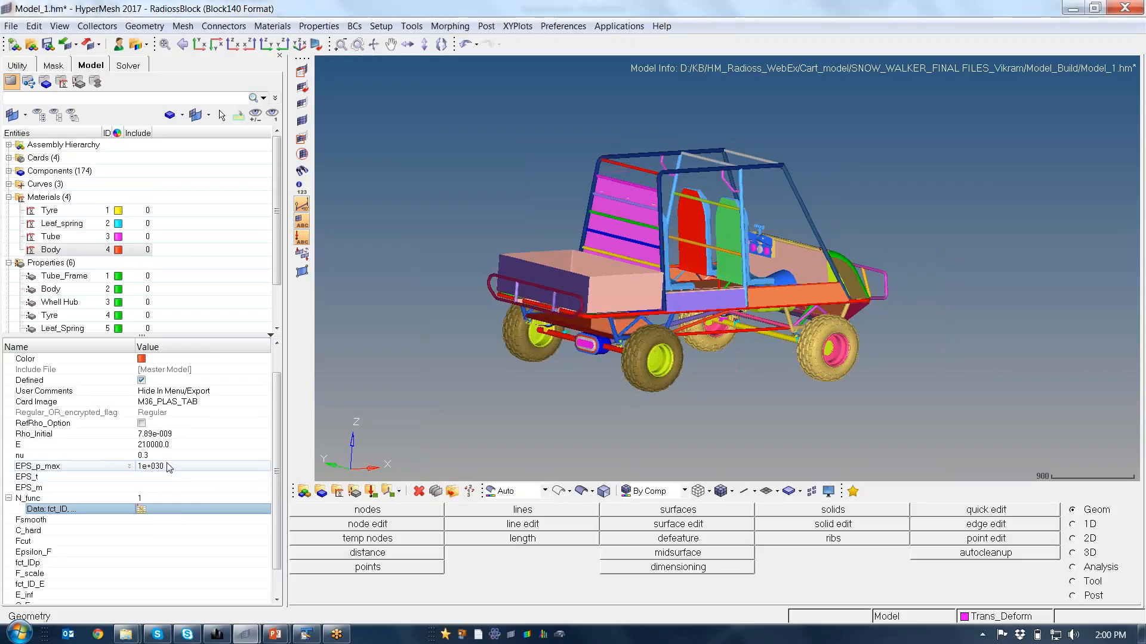
pyautogui.click(169, 466)
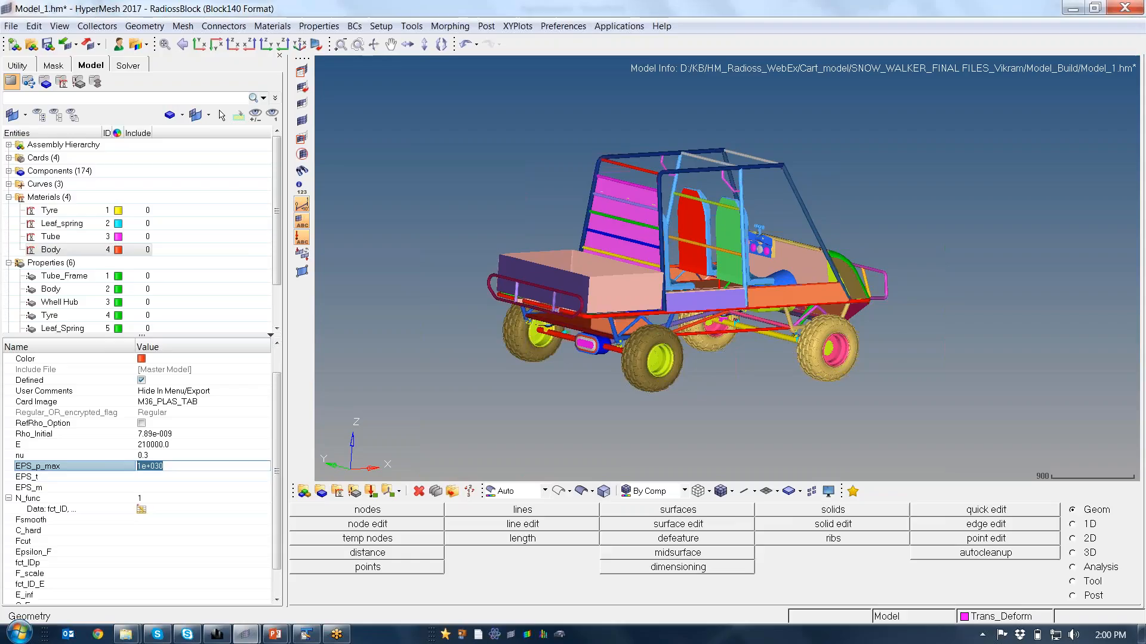
pyautogui.write('0.25')
pyautogui.press('Return')
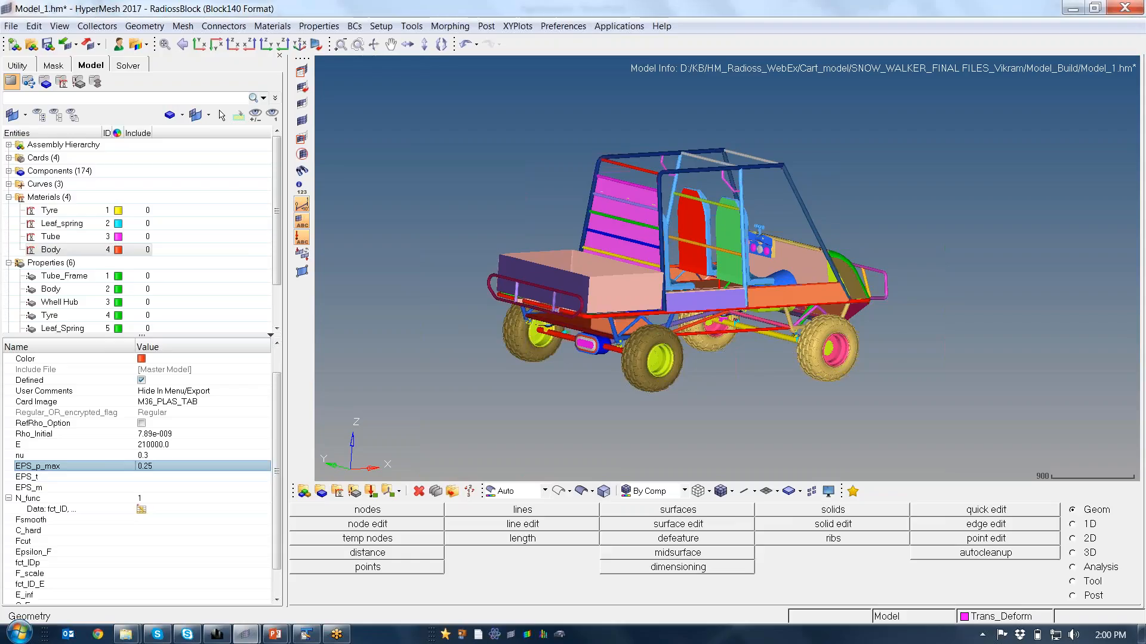
pyautogui.click(238, 259)
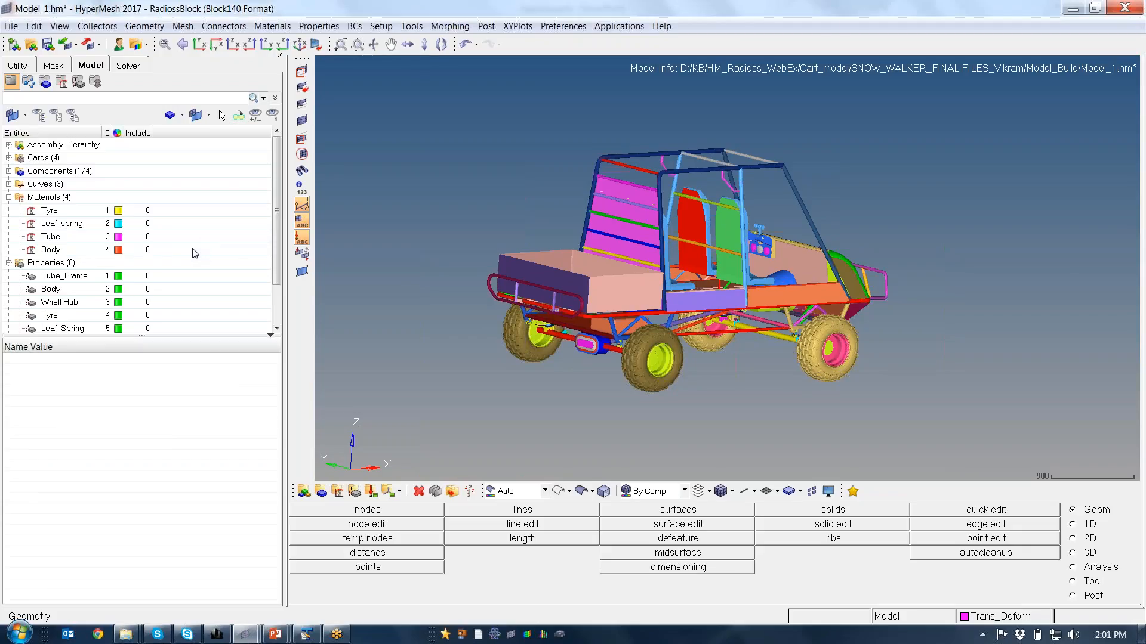
# Create another new material and change its card image to M33_FOAM_PLAS, accepting the modification of its data.
pyautogui.rightClick(195, 254)
pyautogui.moveTo(220, 256)
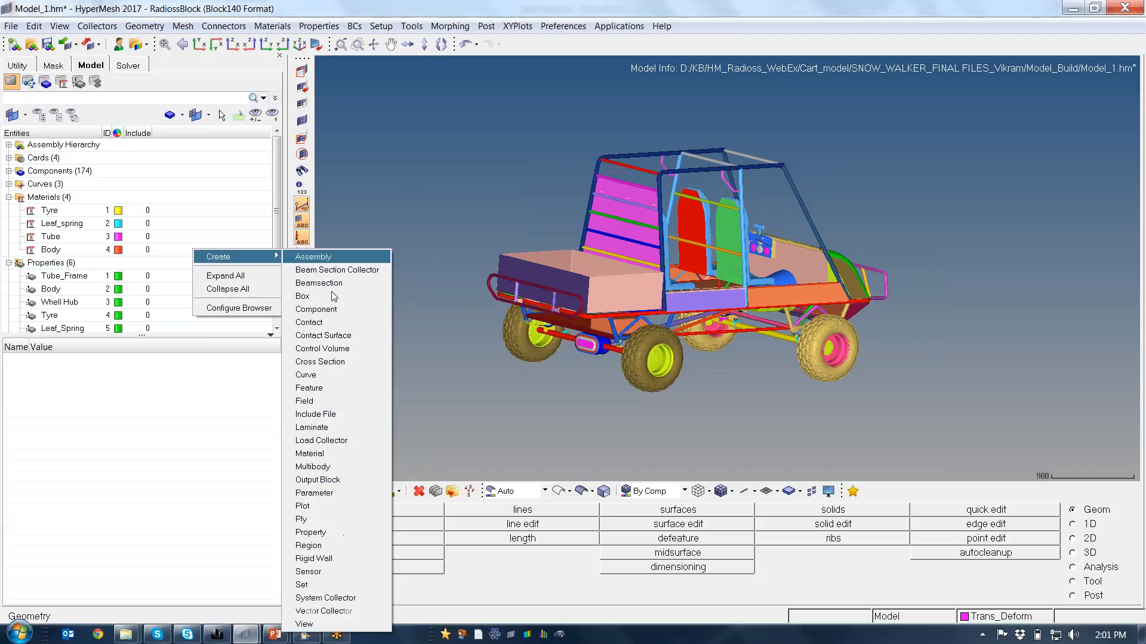
pyautogui.click(334, 454)
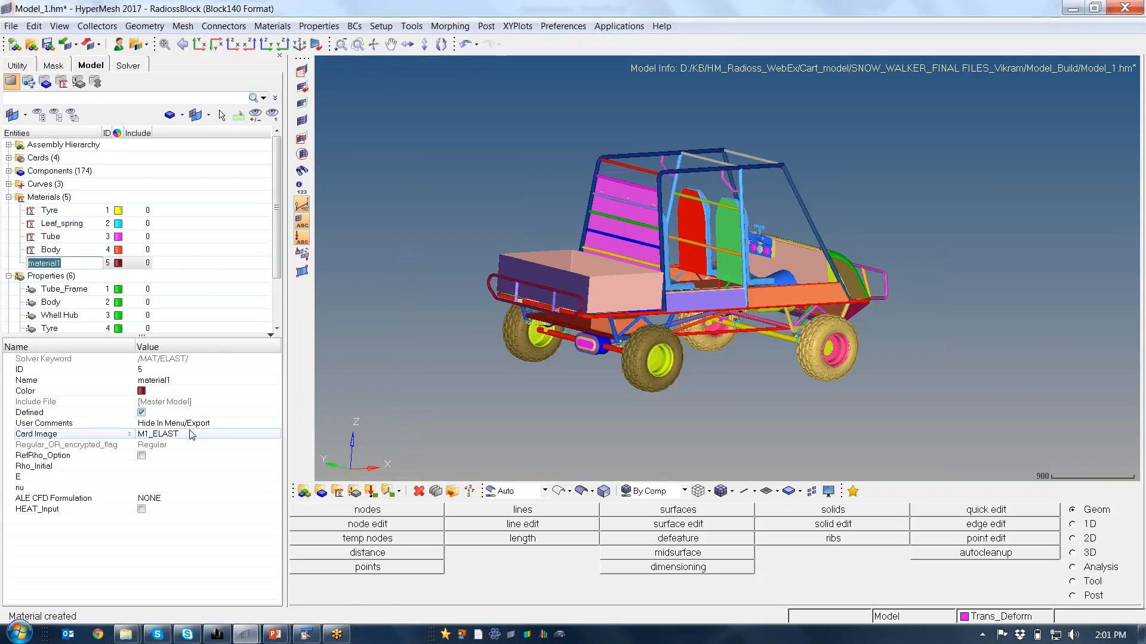
pyautogui.click(191, 435)
pyautogui.scroll(-6, 203, 489)
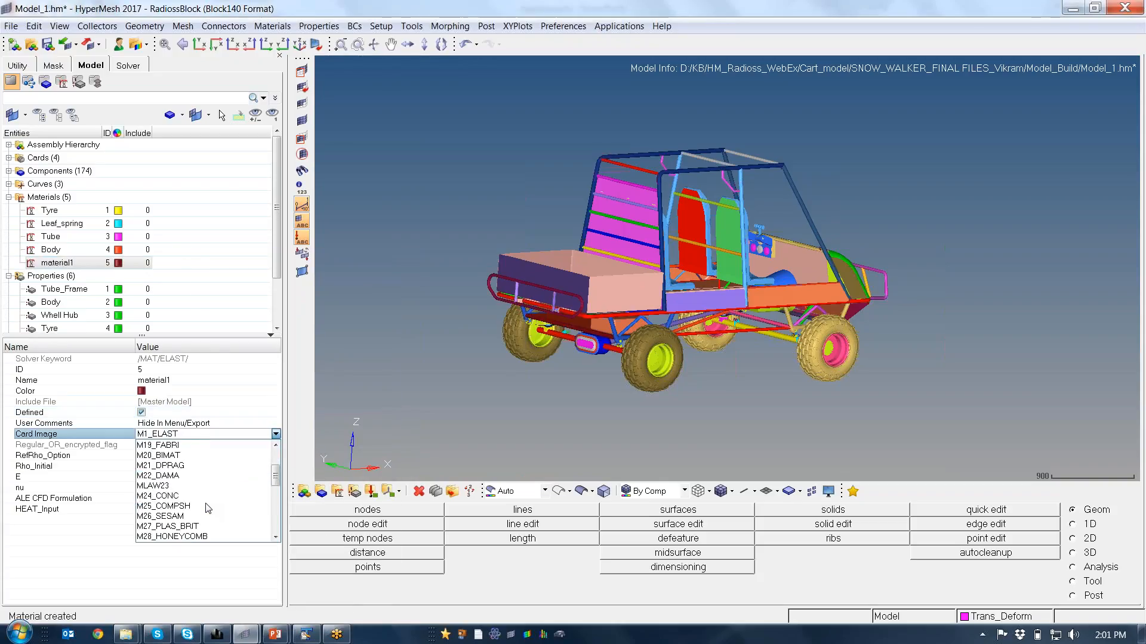
pyautogui.scroll(-3, 207, 508)
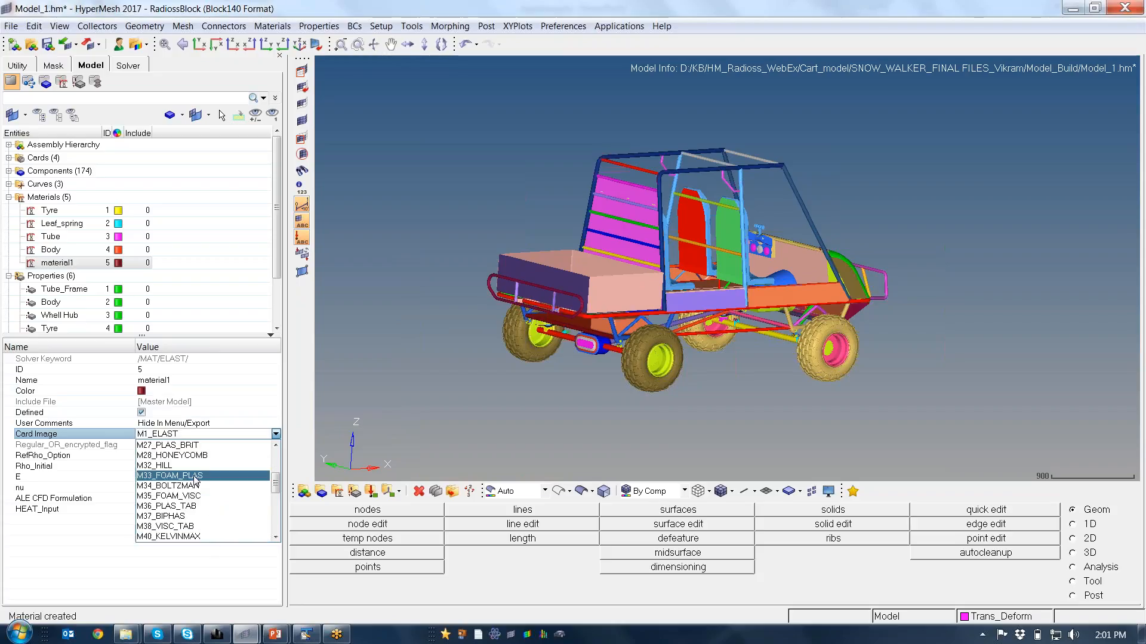
pyautogui.click(194, 476)
pyautogui.click(642, 371)
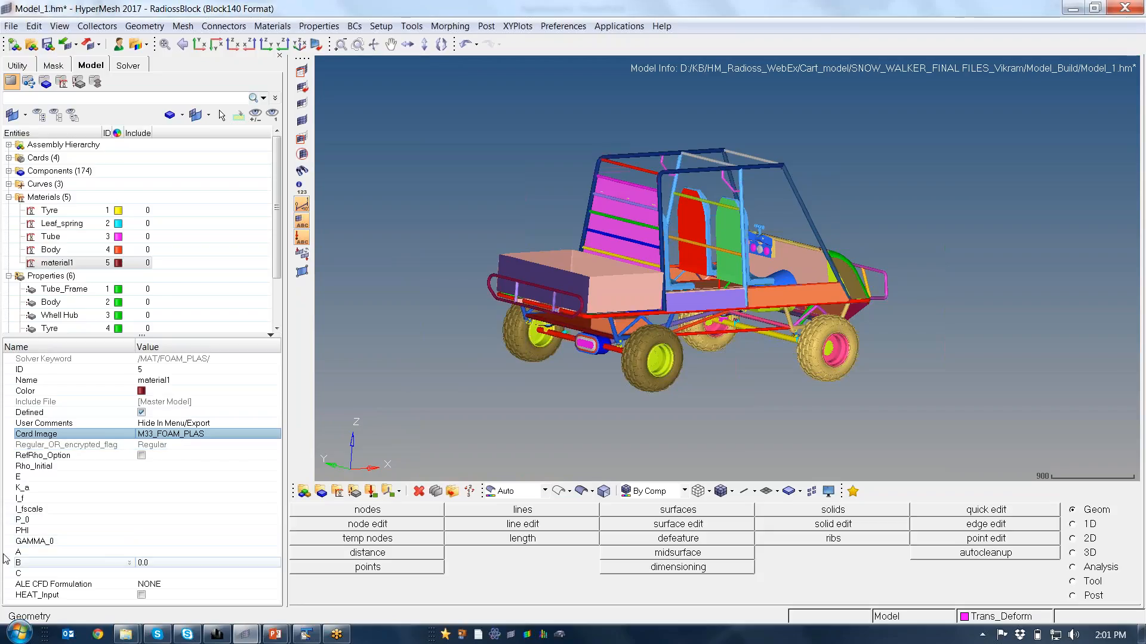
# Set the foam material's initial density Rho_Initial to 1E-9 and its Young's modulus E to 15.
pyautogui.click(173, 467)
pyautogui.click(173, 467)
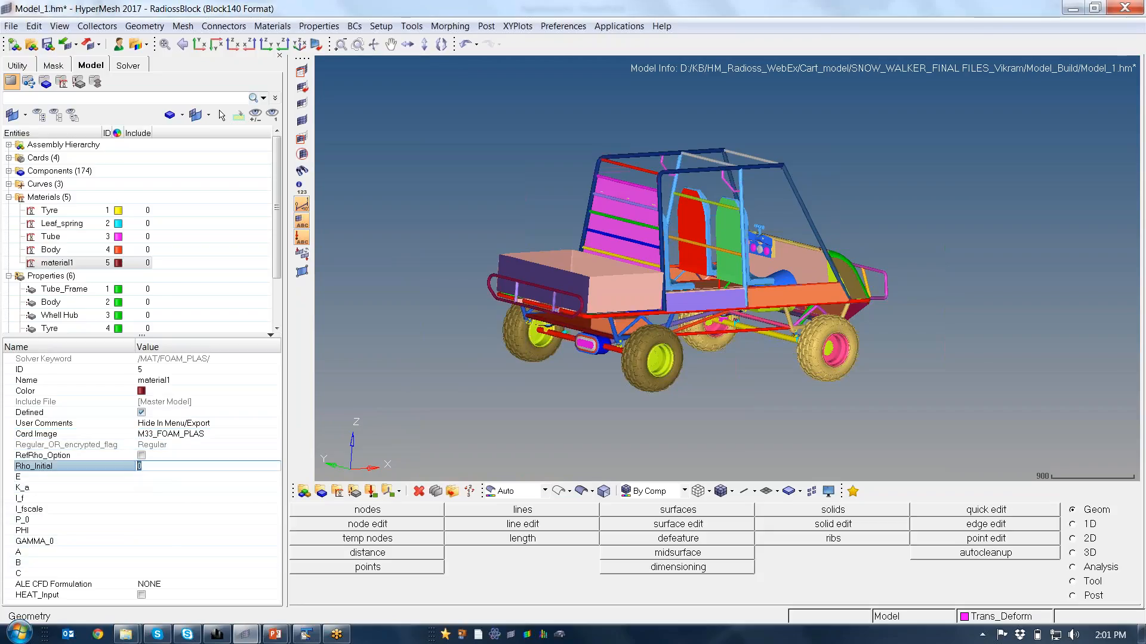
pyautogui.write('1E-9')
pyautogui.press('Return')
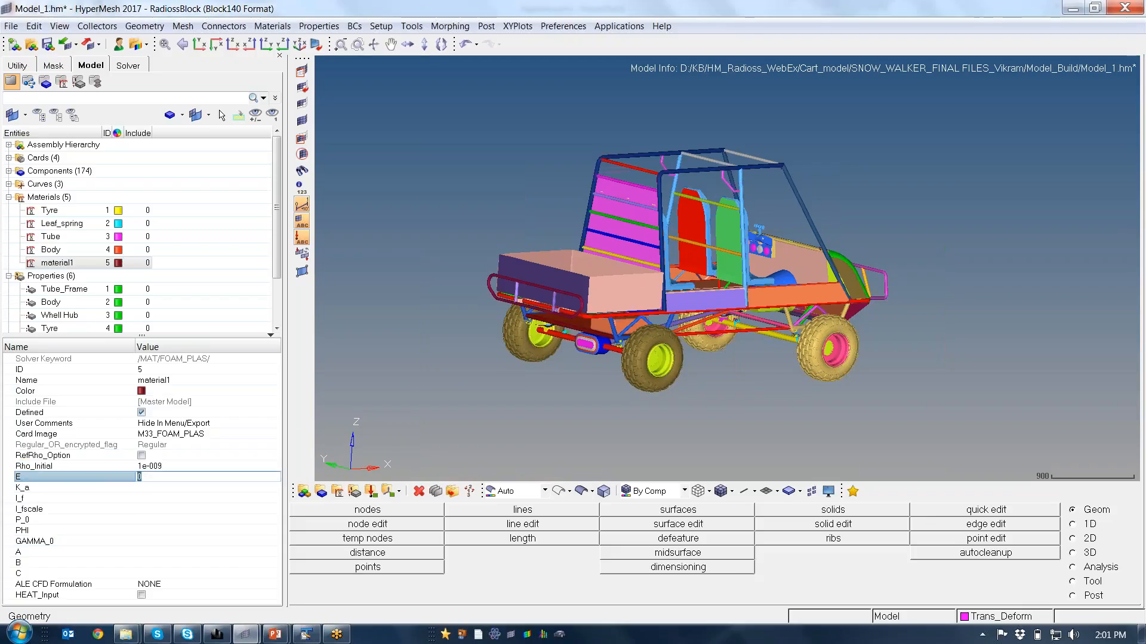
pyautogui.write('15')
pyautogui.press('Return')
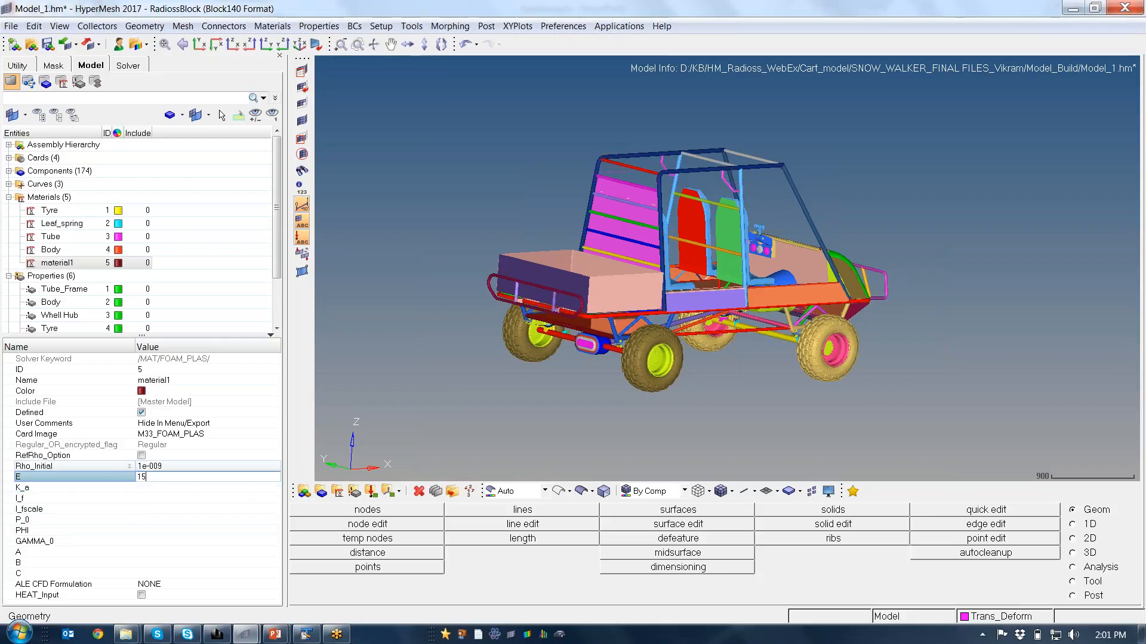
pyautogui.click(245, 521)
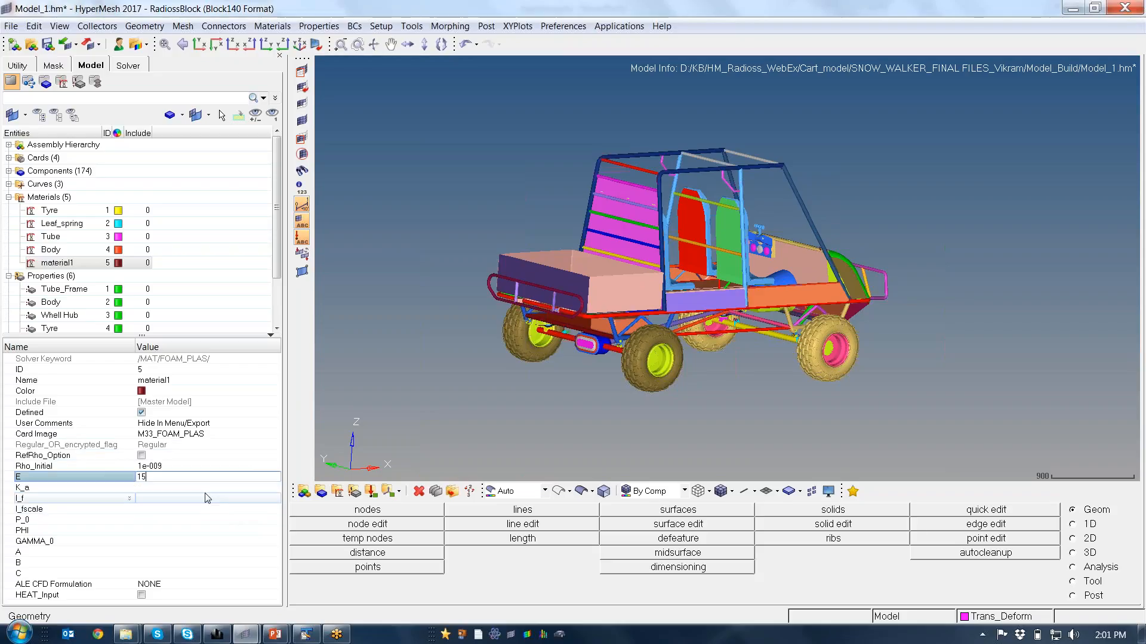
# Assign the Foam curve as the I_f function of the foam material.
pyautogui.click(203, 500)
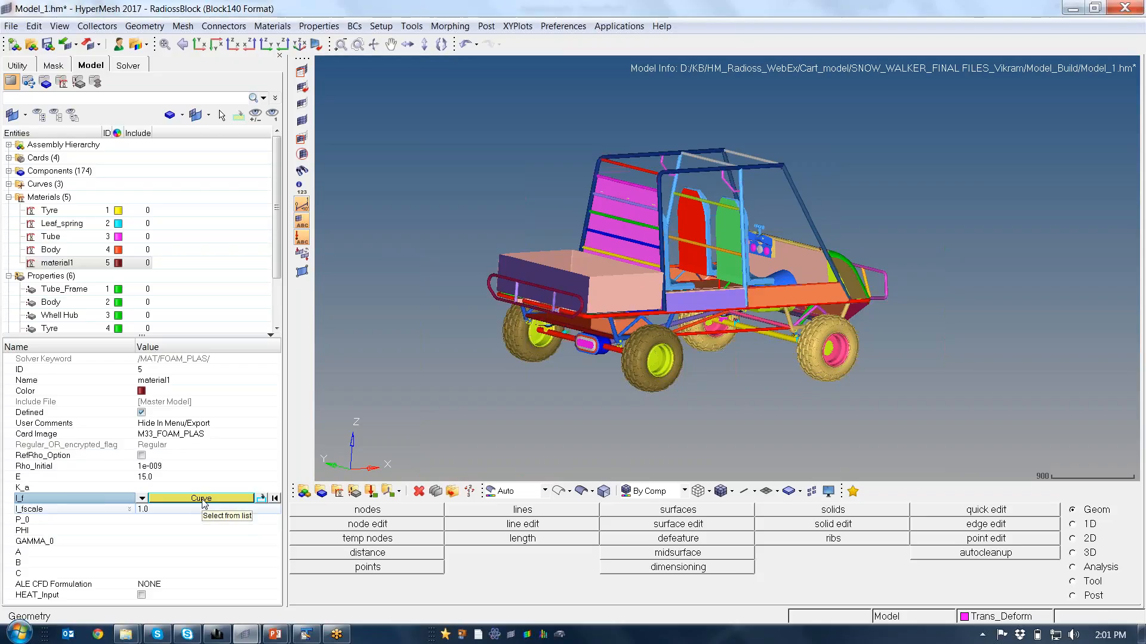
pyautogui.click(201, 499)
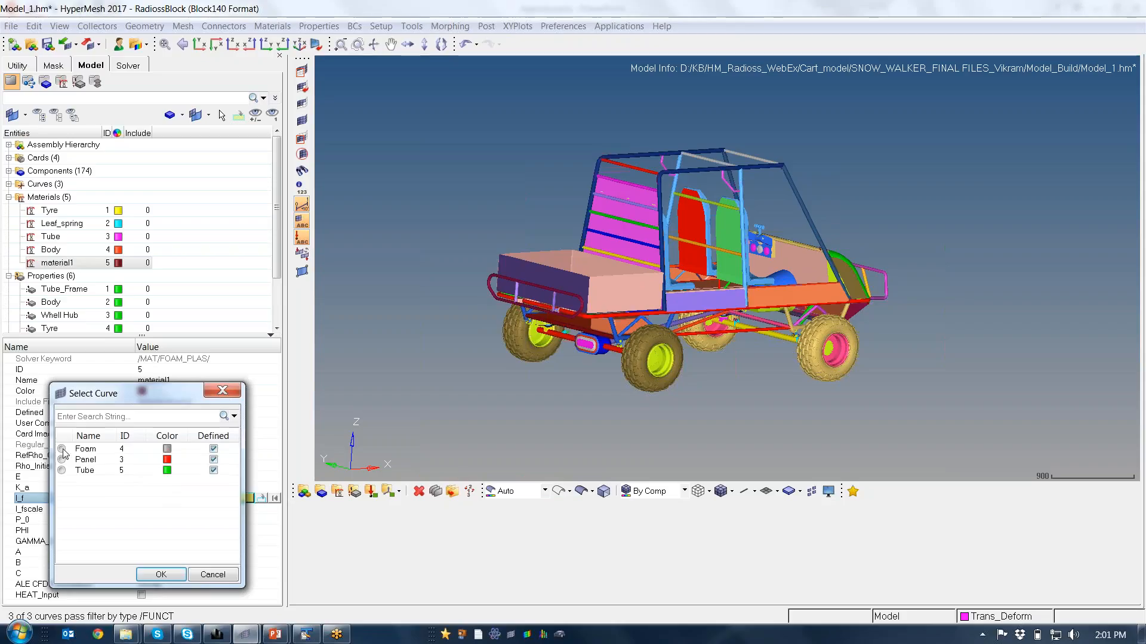
pyautogui.click(62, 450)
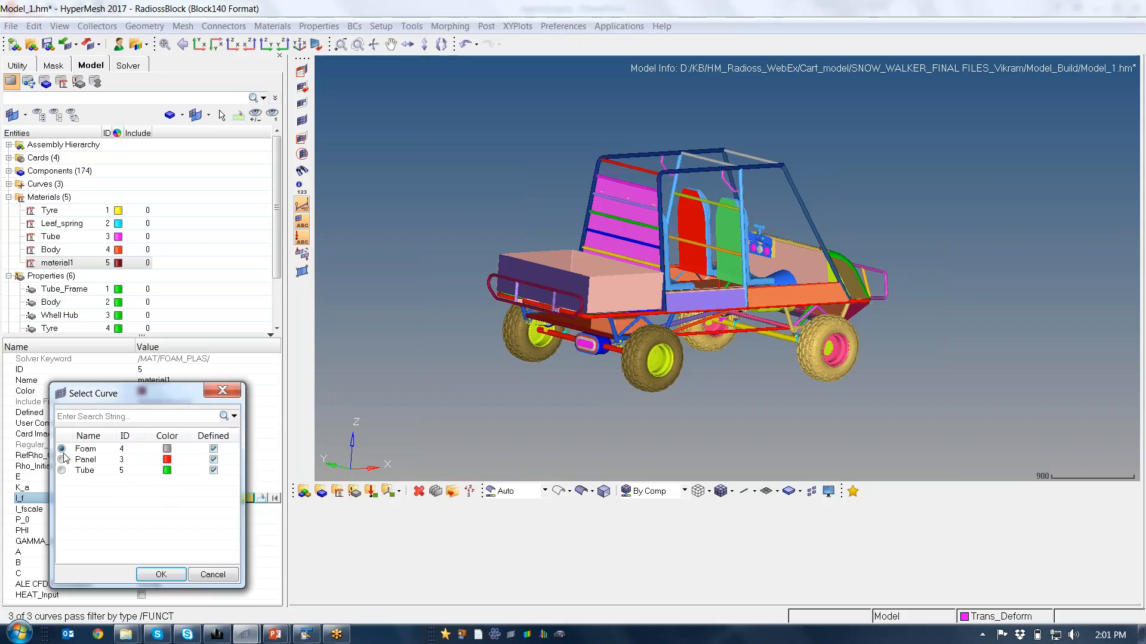
pyautogui.click(161, 575)
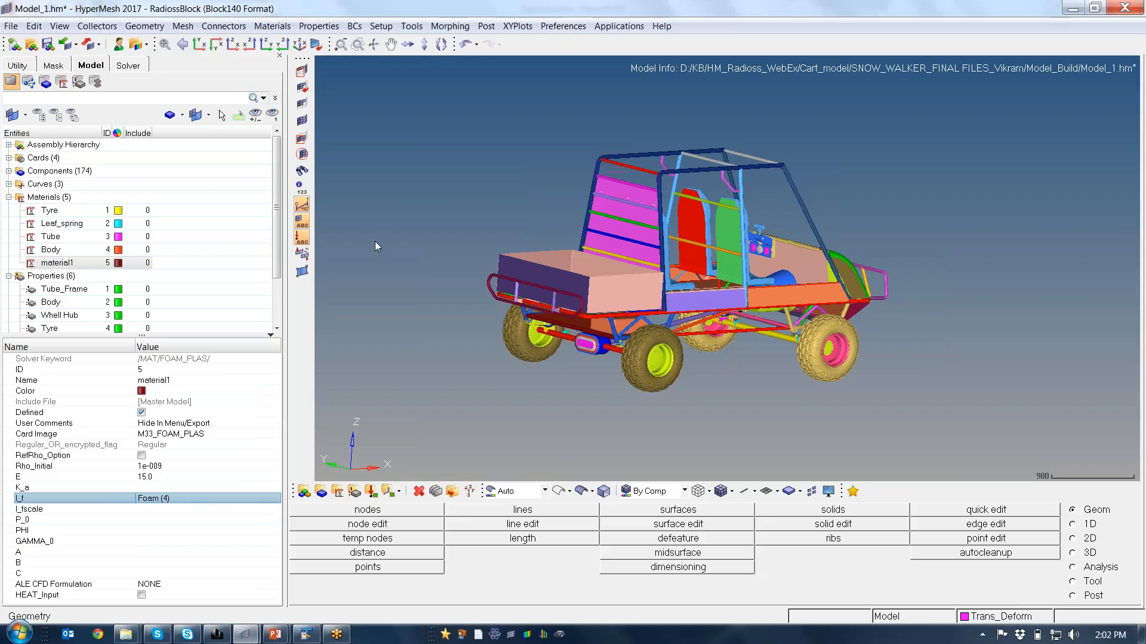
# Rename the M33_FOAM_PLAS material as Foam.
pyautogui.click(179, 370)
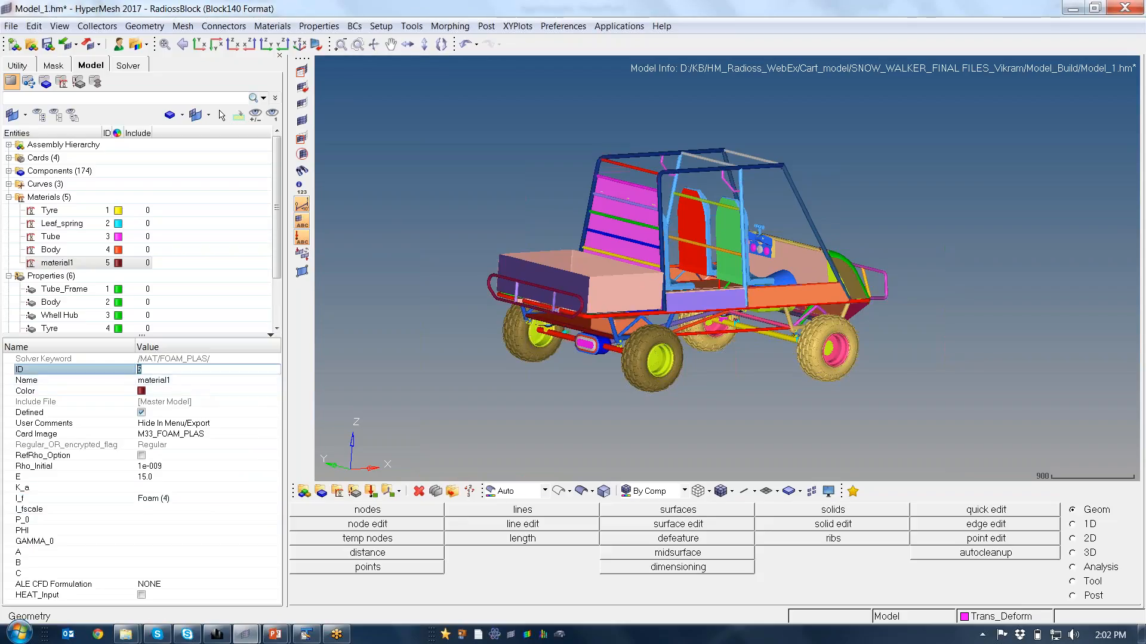
pyautogui.click(179, 380)
pyautogui.write('Fo')
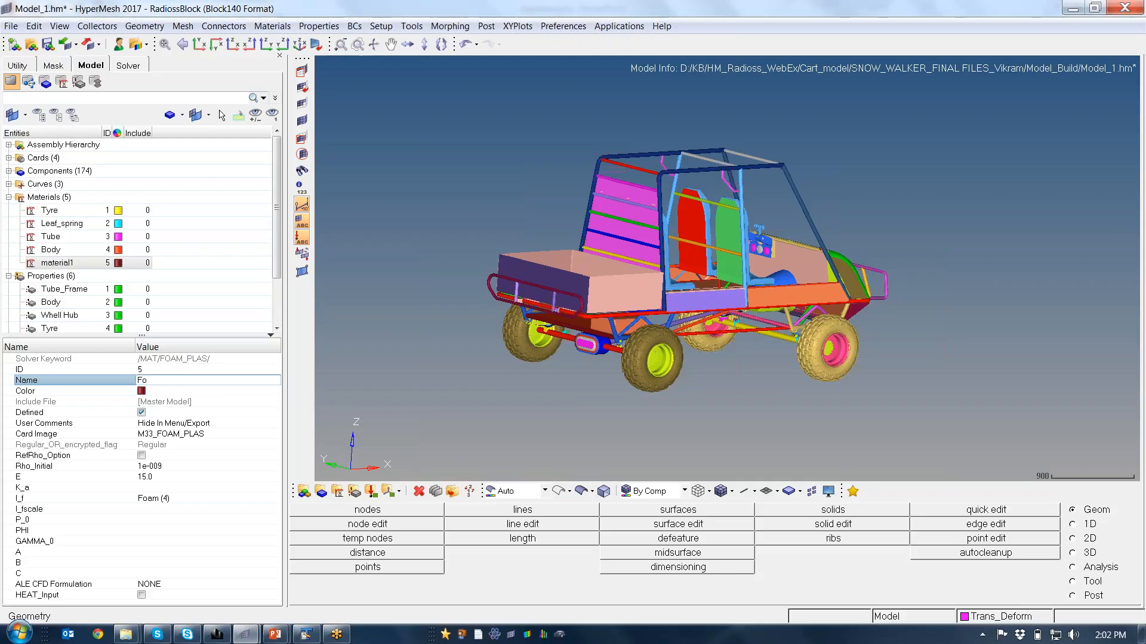
pyautogui.write('am')
pyautogui.press('Return')
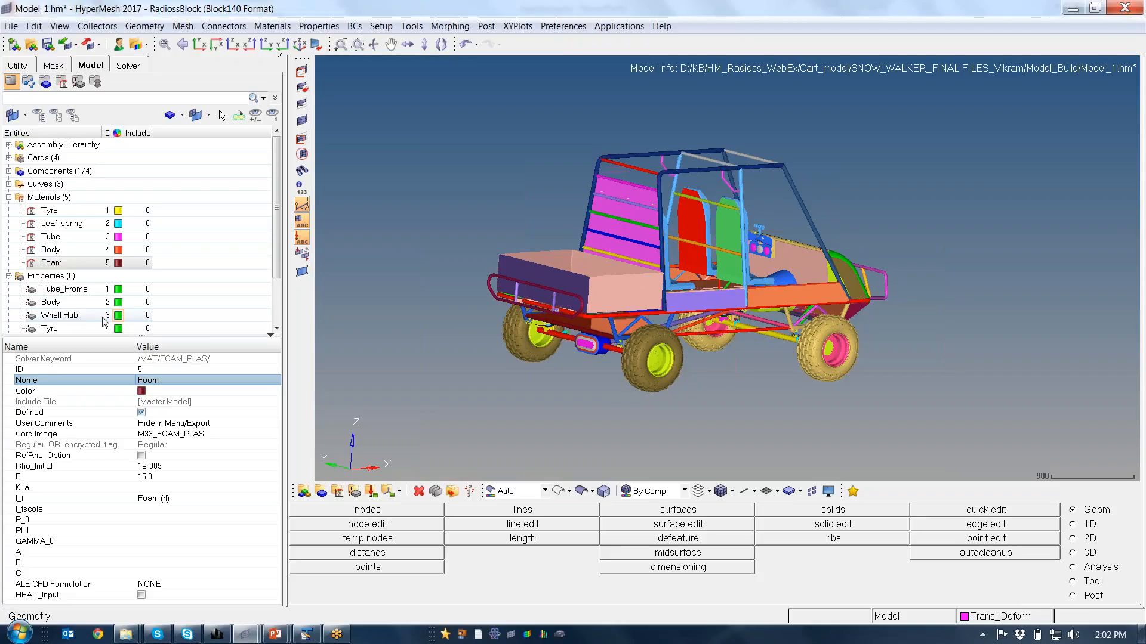
# Collapse the property and material lists and isolate only the Tube_Frame assembly in the model display.
pyautogui.click(8, 277)
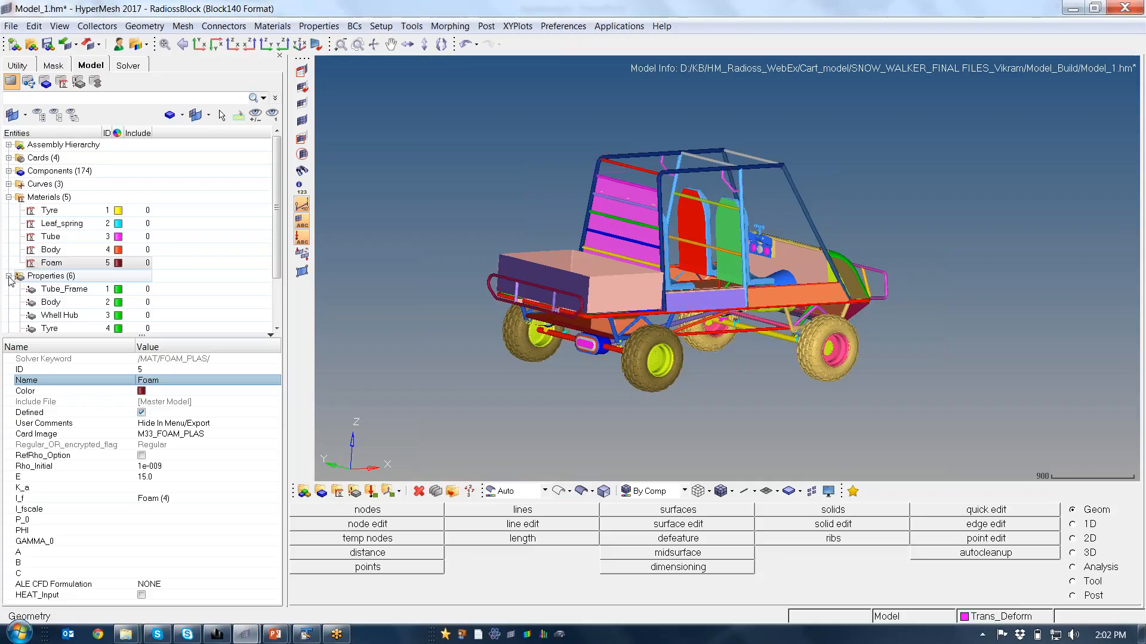
pyautogui.click(9, 197)
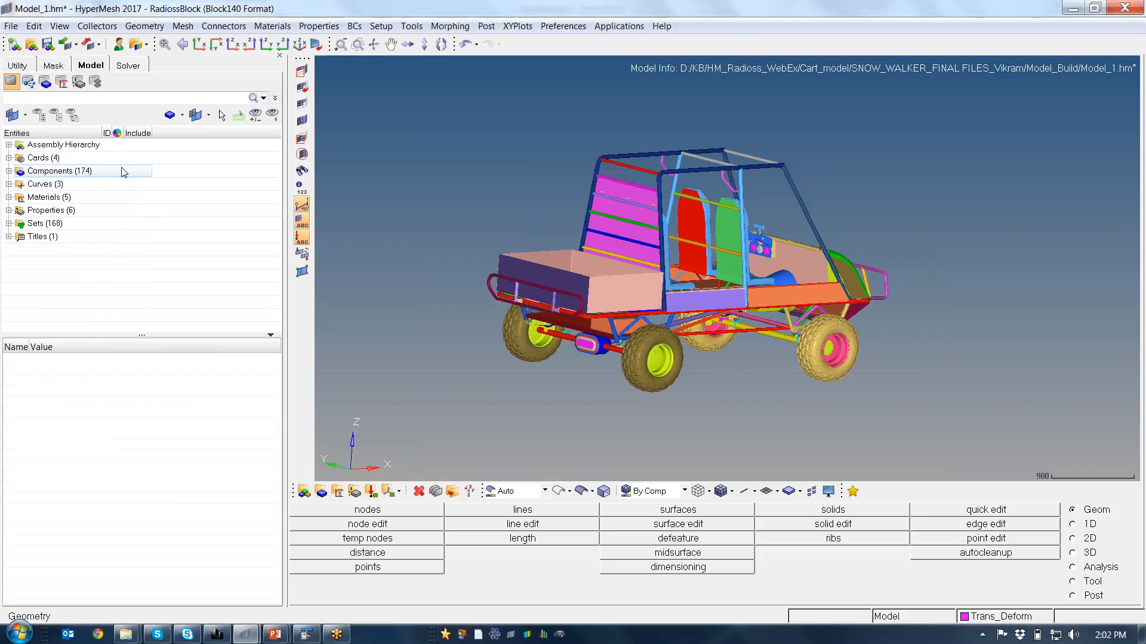
pyautogui.click(9, 145)
pyautogui.click(81, 159)
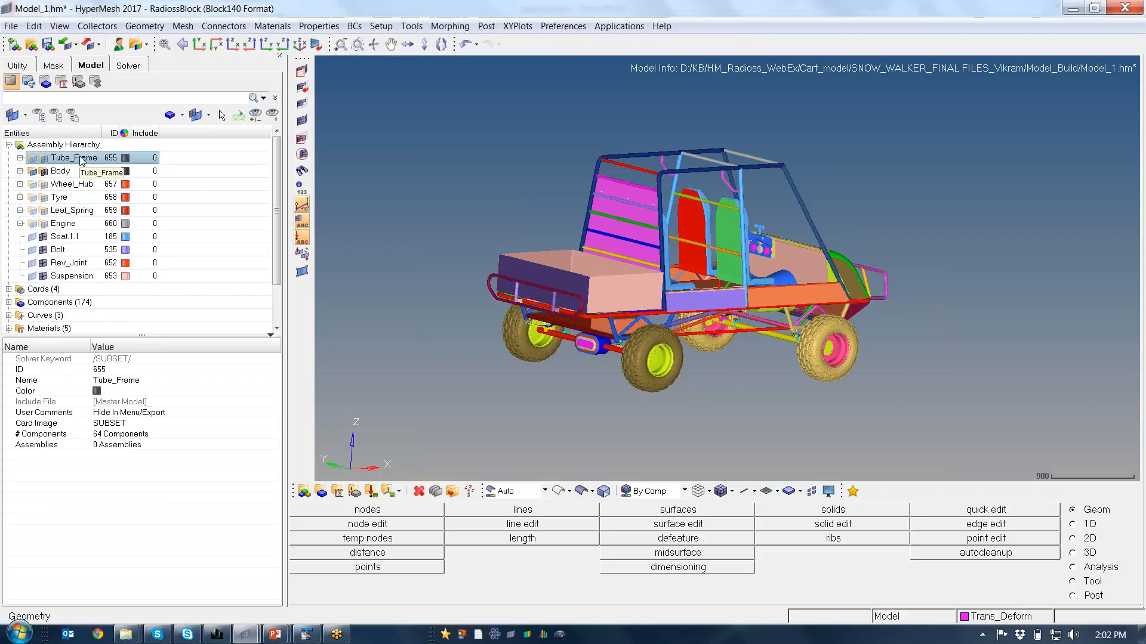
pyautogui.rightClick(82, 159)
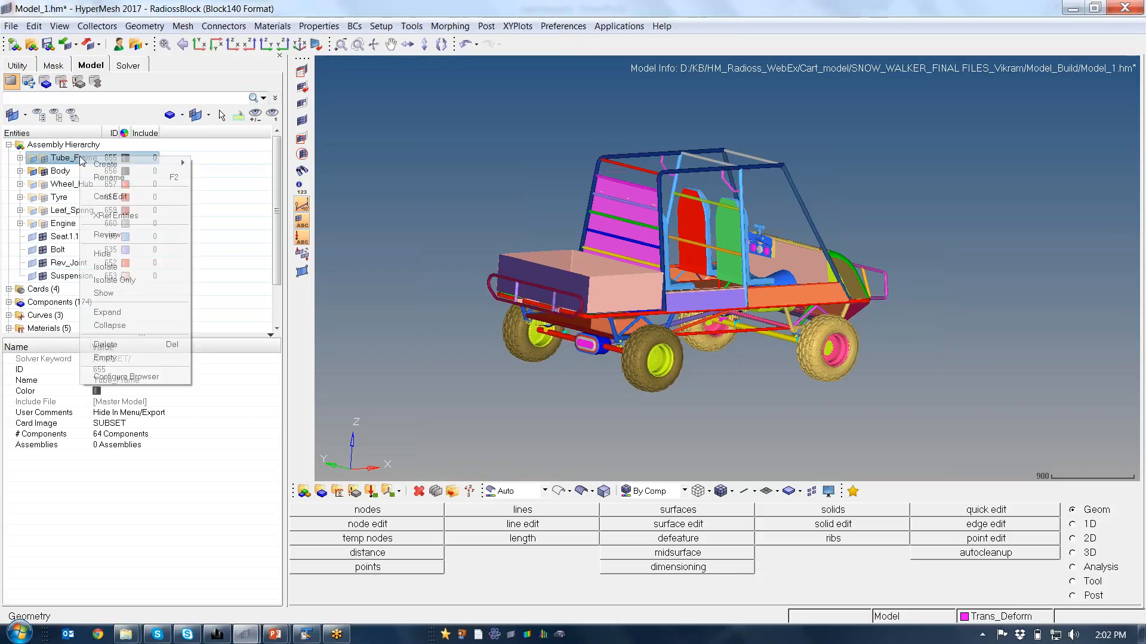
pyautogui.click(156, 277)
pyautogui.moveTo(746, 239)
pyautogui.keyDown('ctrl'); pyautogui.mouseDown()
pyautogui.moveTo(713, 265)
pyautogui.moveTo(704, 262)
pyautogui.moveTo(722, 257)
pyautogui.moveTo(682, 246)
pyautogui.mouseUp(); pyautogui.keyUp('ctrl')
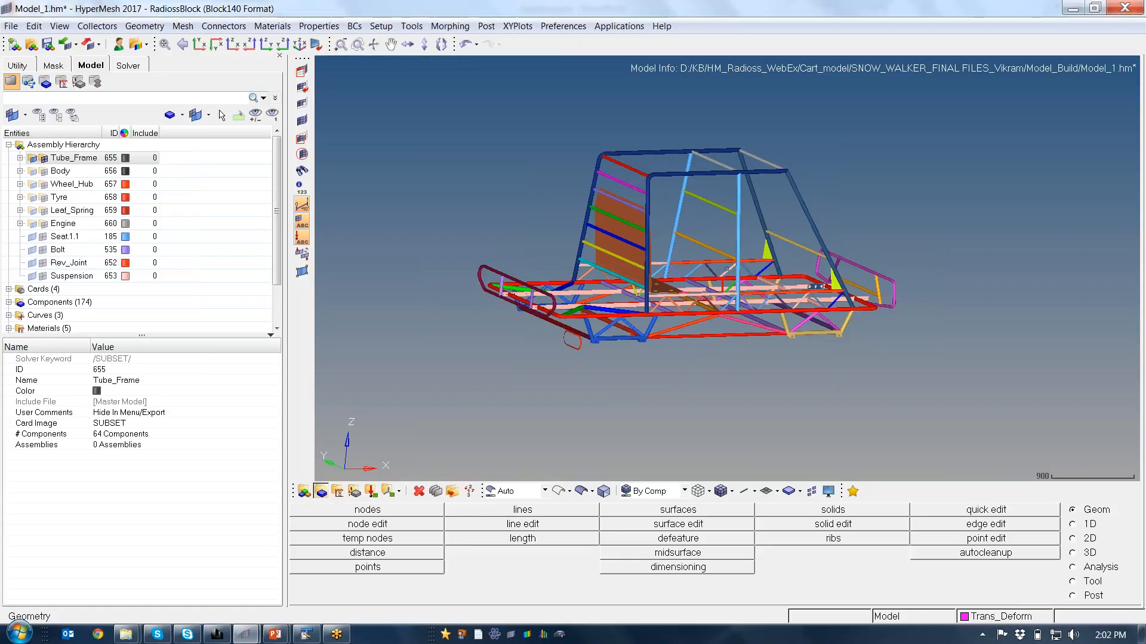
pyautogui.click(321, 492)
pyautogui.click(328, 526)
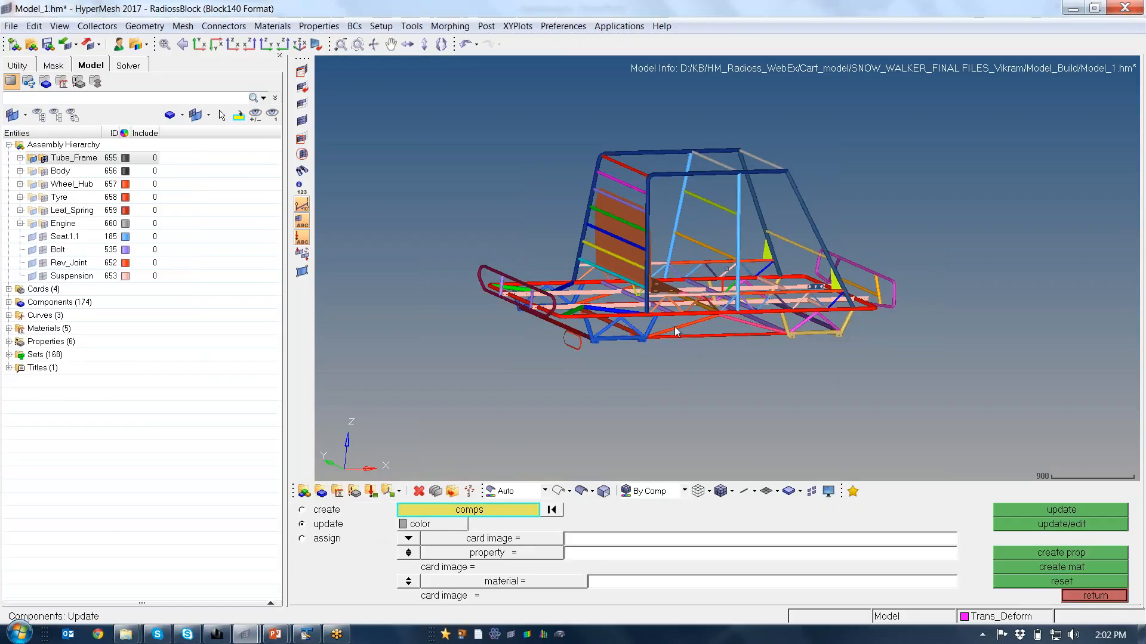
pyautogui.click(1098, 595)
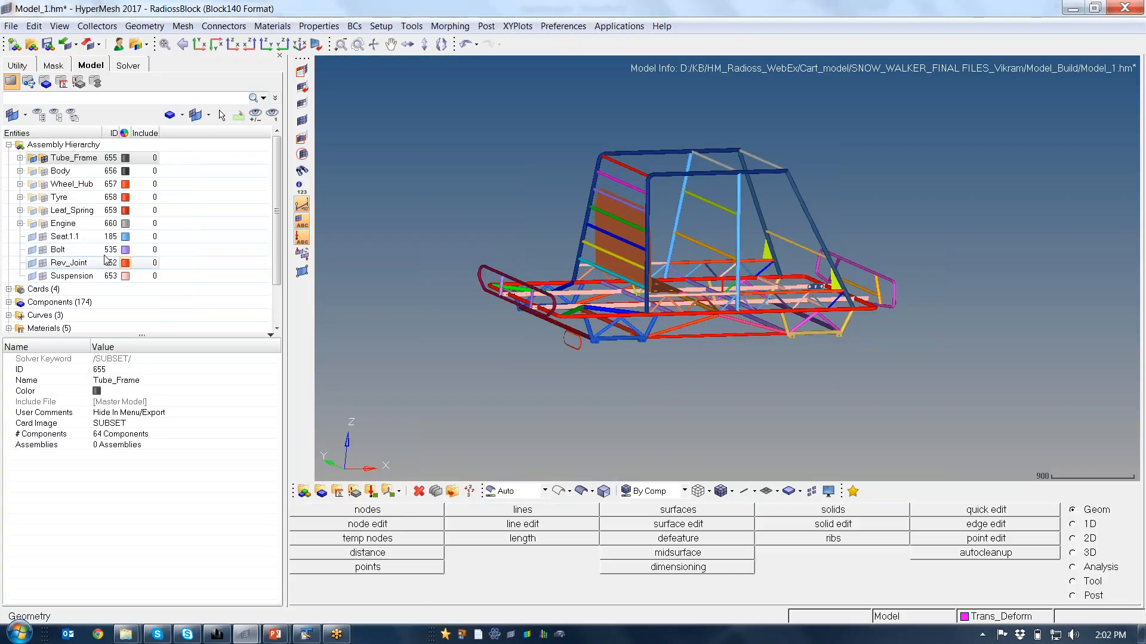
# Examine the property and material fields of the Exhaust 3ft stright 101 component.
pyautogui.click(9, 302)
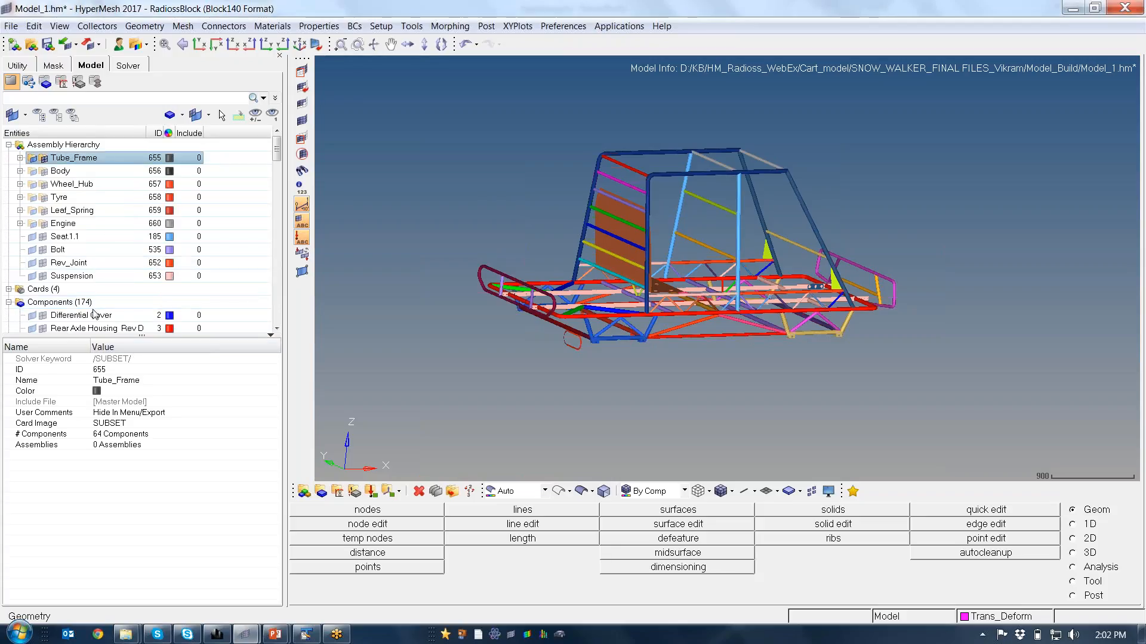
pyautogui.scroll(-3, 90, 307)
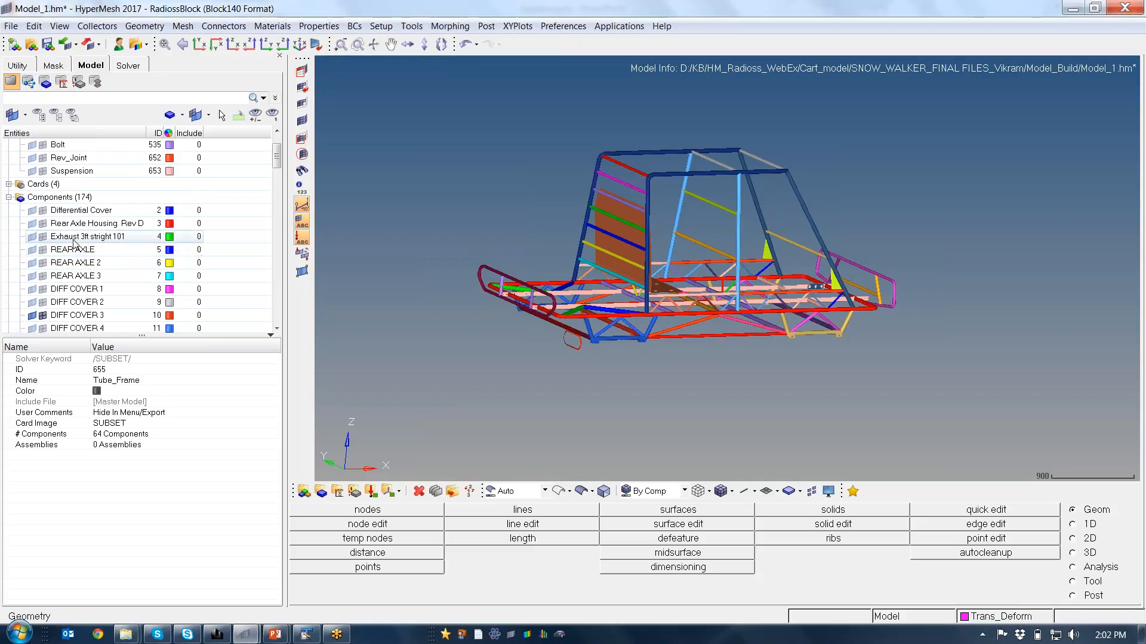
pyautogui.click(75, 237)
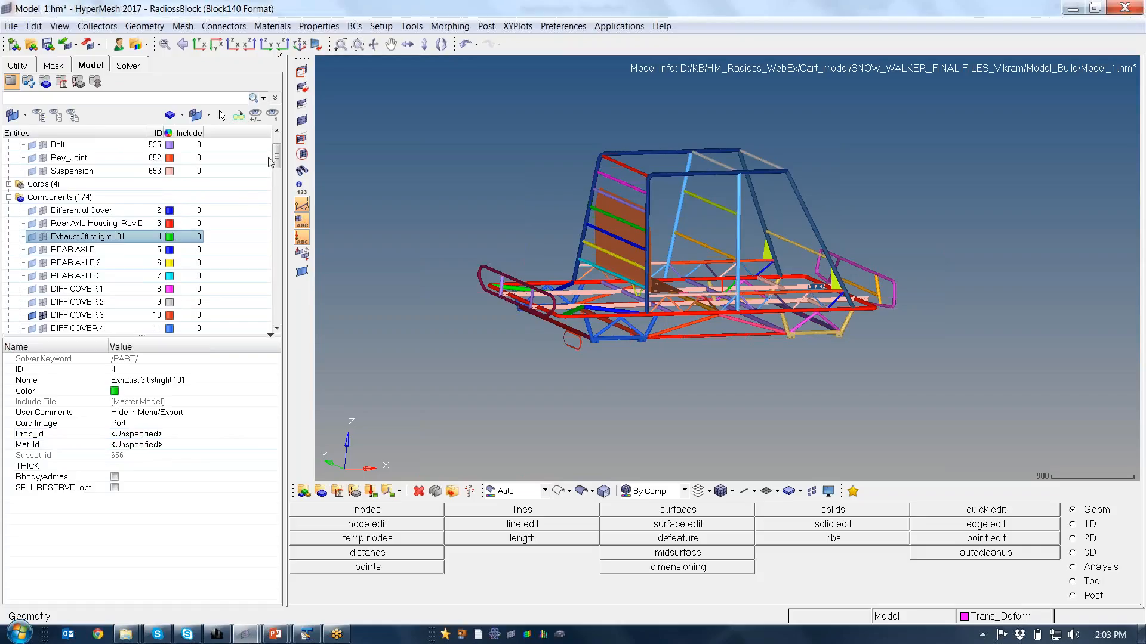
pyautogui.scroll(3, 216, 206)
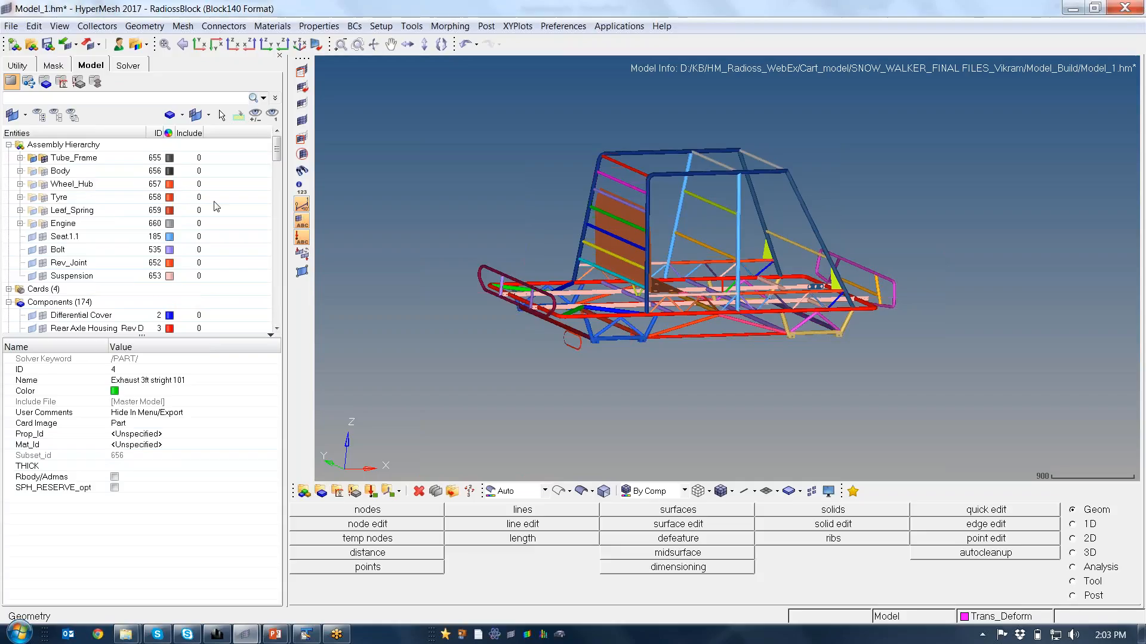
# Select all displayed tube frame components in the model with a window selection and assign them the Tube_Frame property.
pyautogui.click(80, 158)
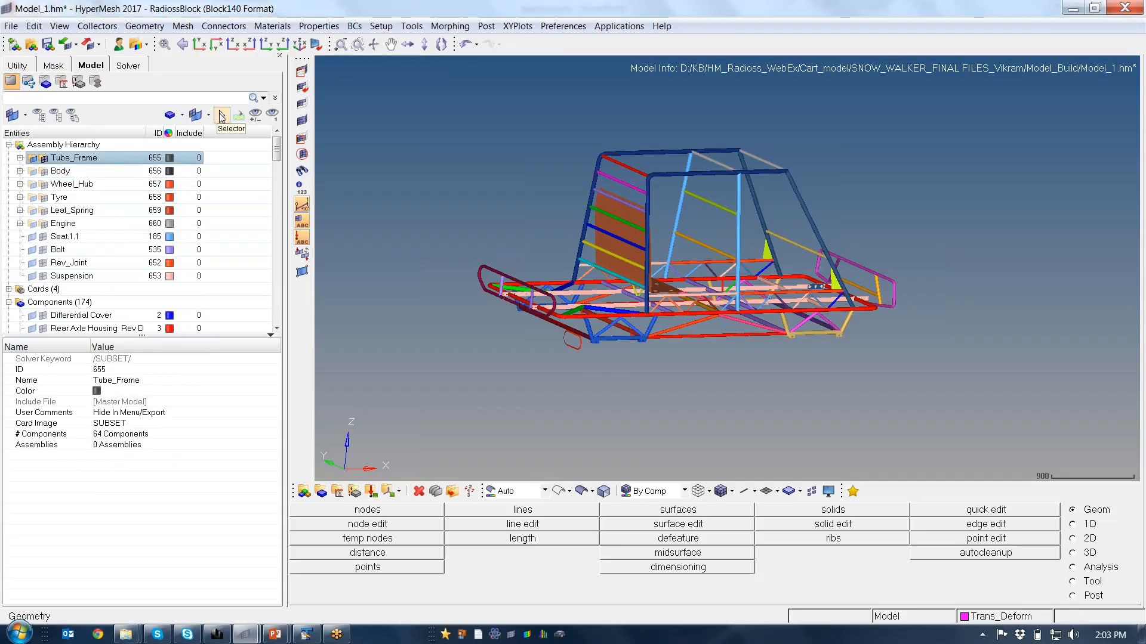
pyautogui.click(222, 116)
pyautogui.moveTo(414, 114); pyautogui.dragTo(950, 407)
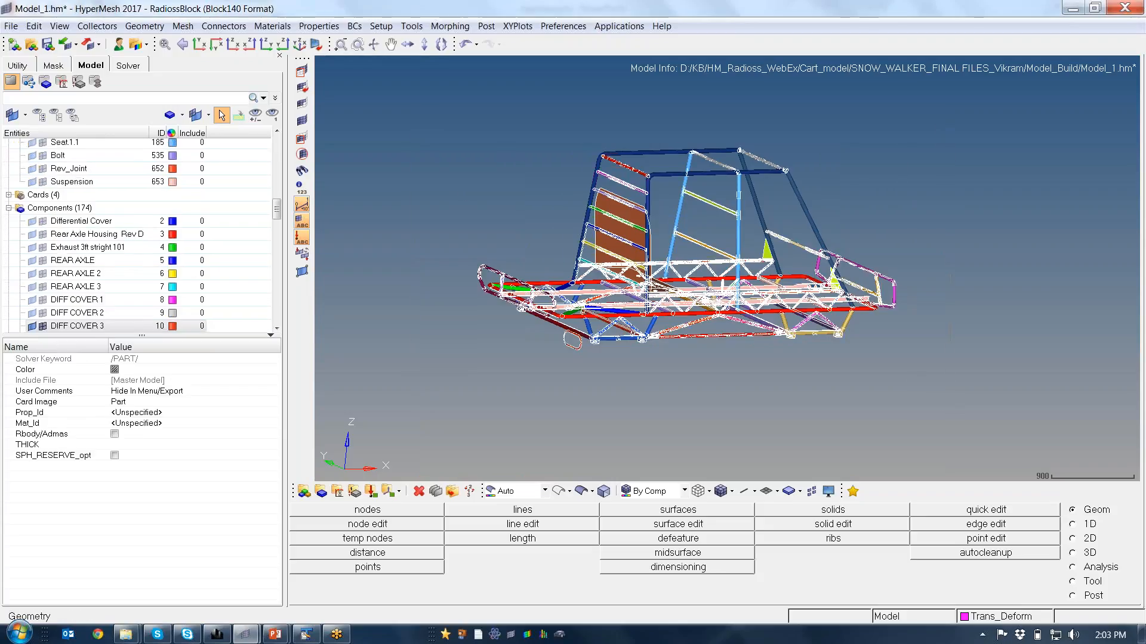
pyautogui.click(178, 416)
pyautogui.click(178, 416)
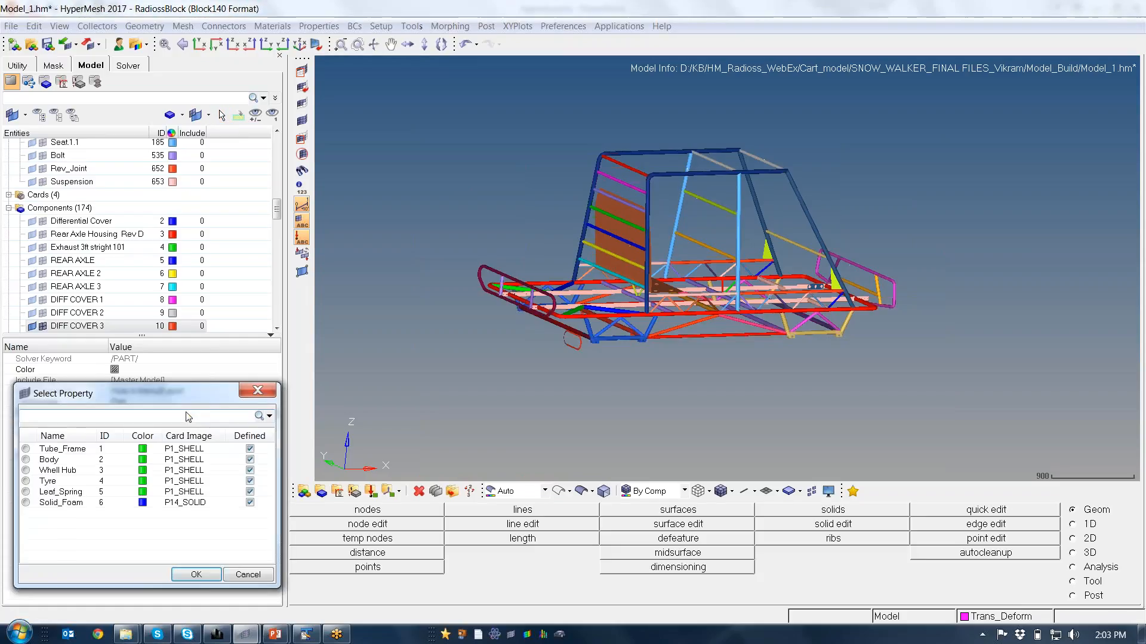
pyautogui.click(72, 453)
pyautogui.click(196, 574)
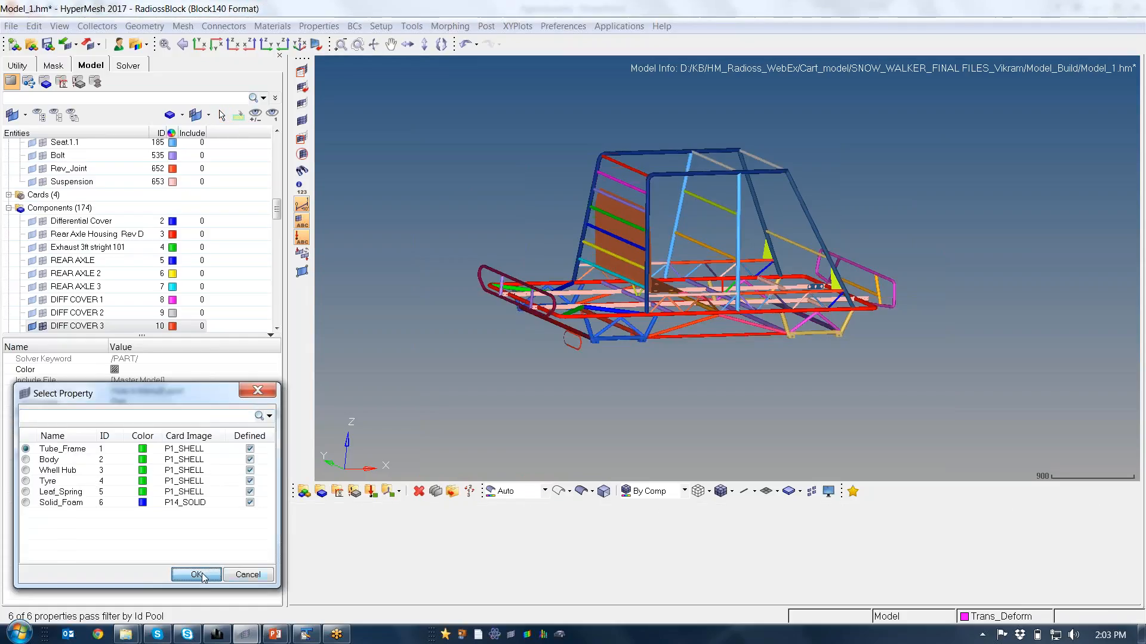
# Assign the Tube material to the selected tube frame components.
pyautogui.click(170, 425)
pyautogui.click(181, 425)
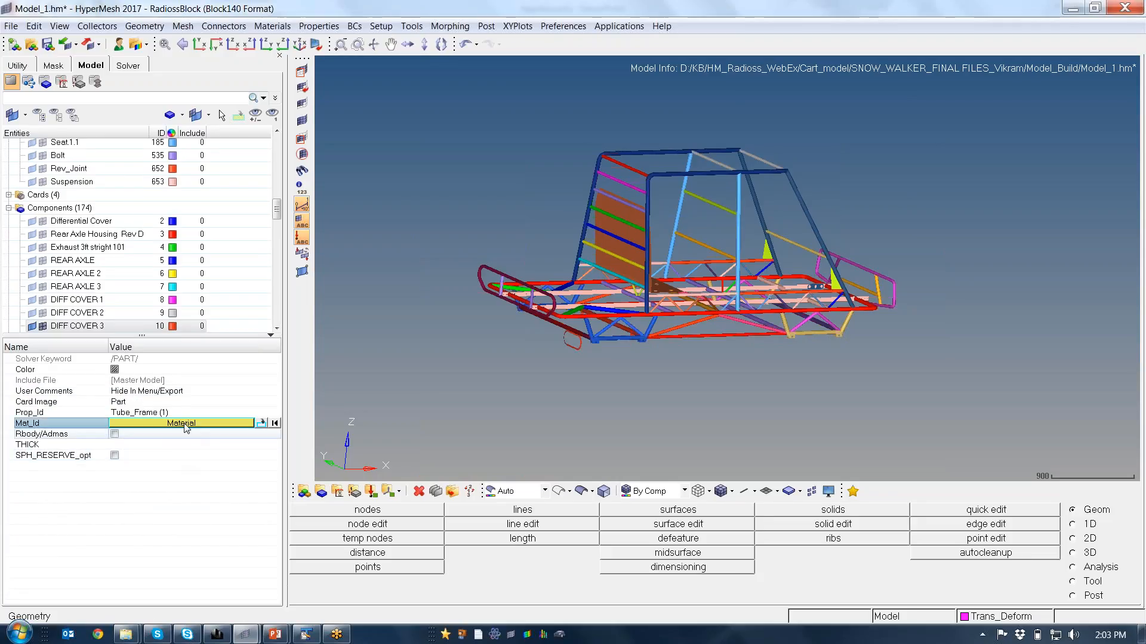
pyautogui.click(181, 424)
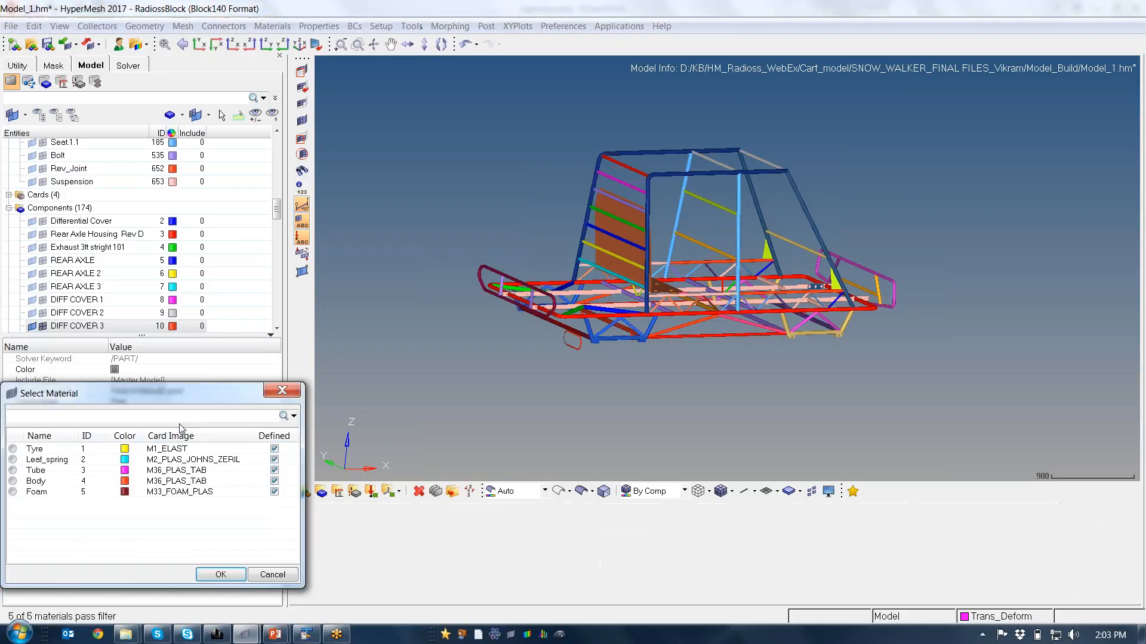
pyautogui.click(37, 472)
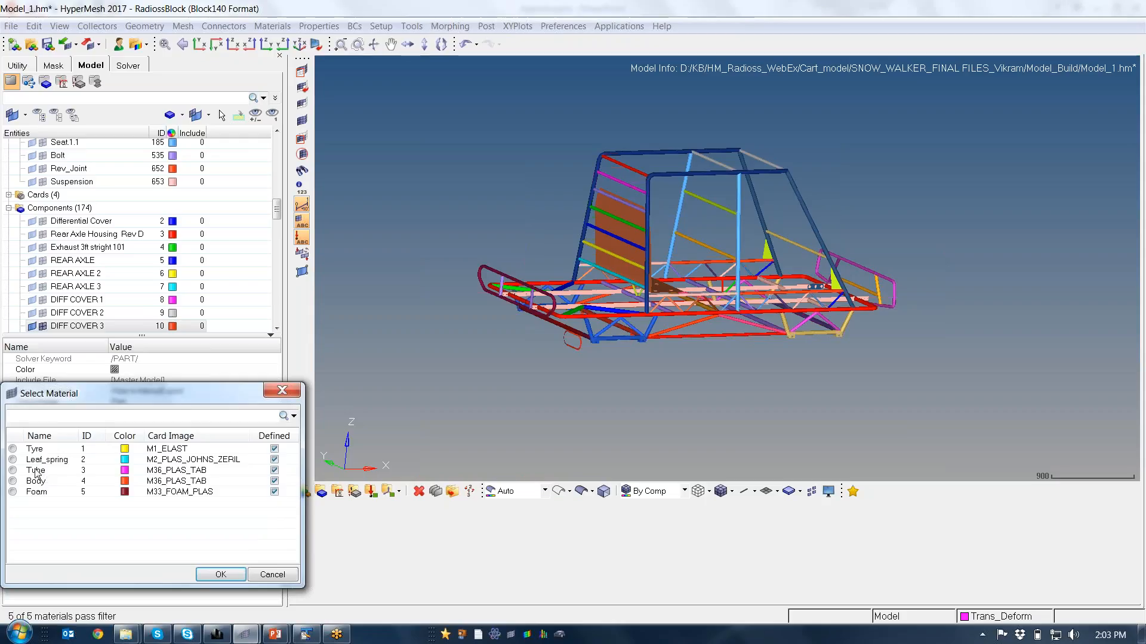
pyautogui.click(220, 573)
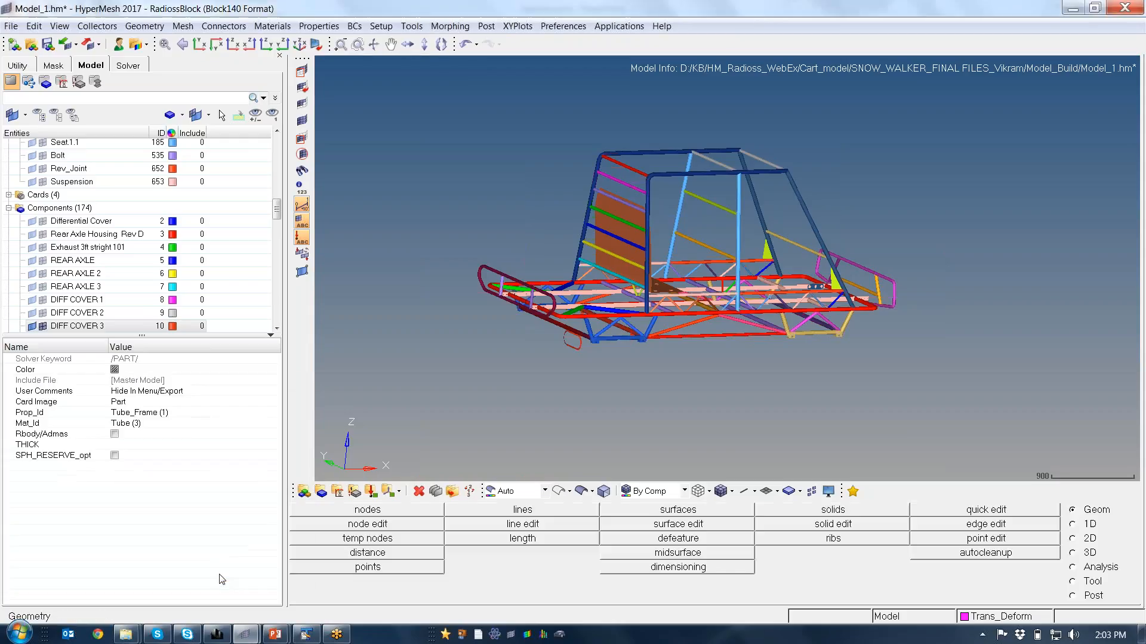
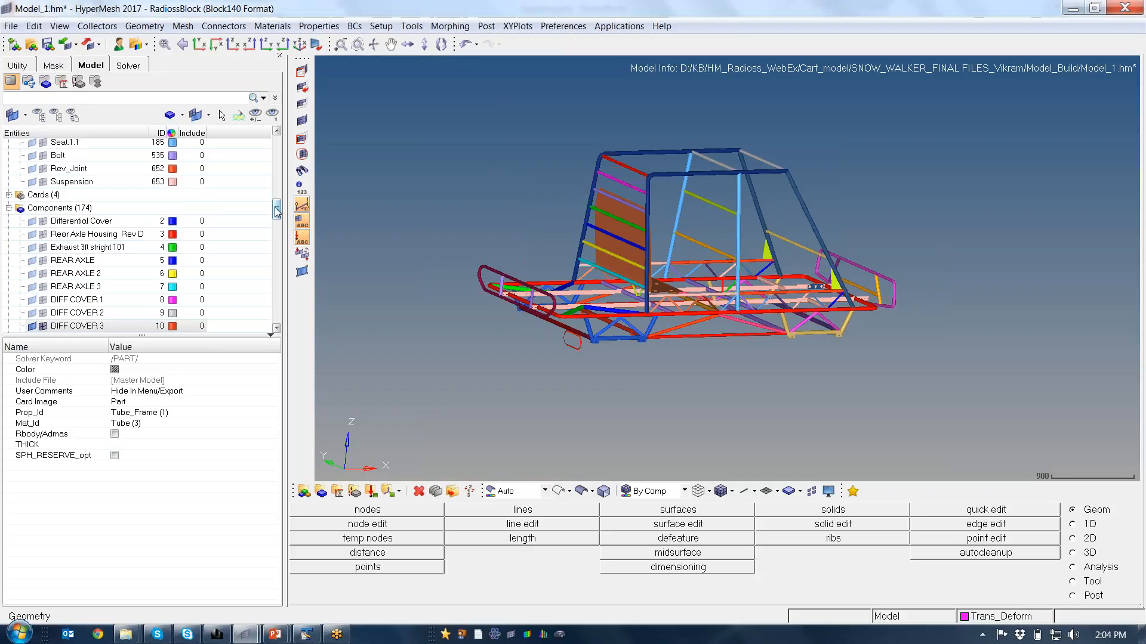
# Collapse the Tube_Frame assembly, switch to the component view and pick a roll cage tube to check its property and material assignment.
pyautogui.moveTo(278, 211); pyautogui.dragTo(278, 143)
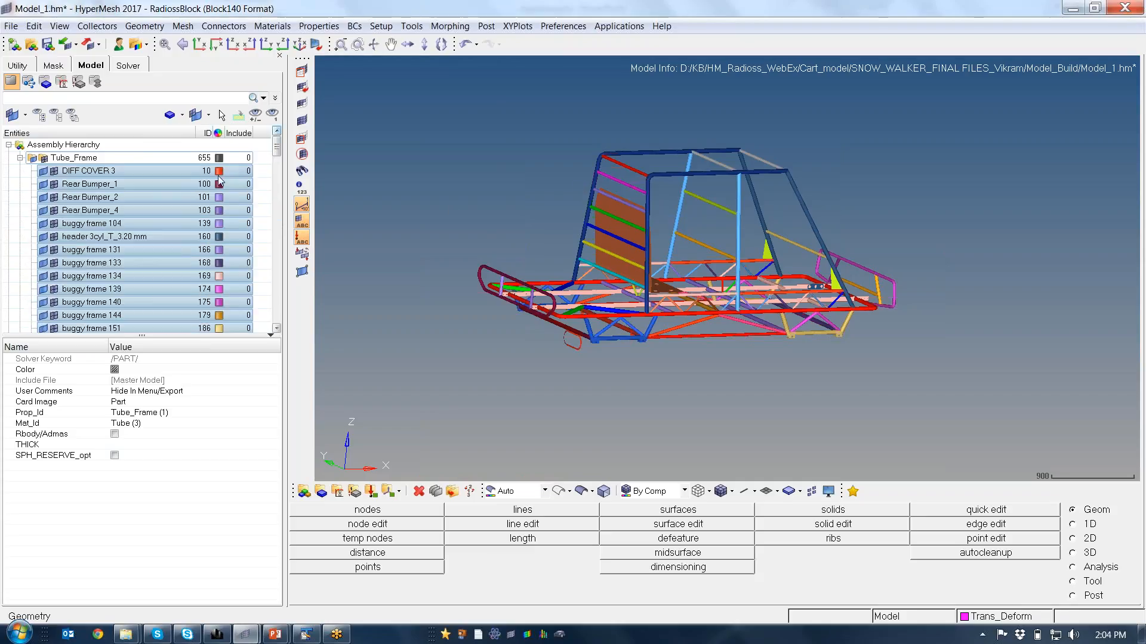
pyautogui.click(20, 158)
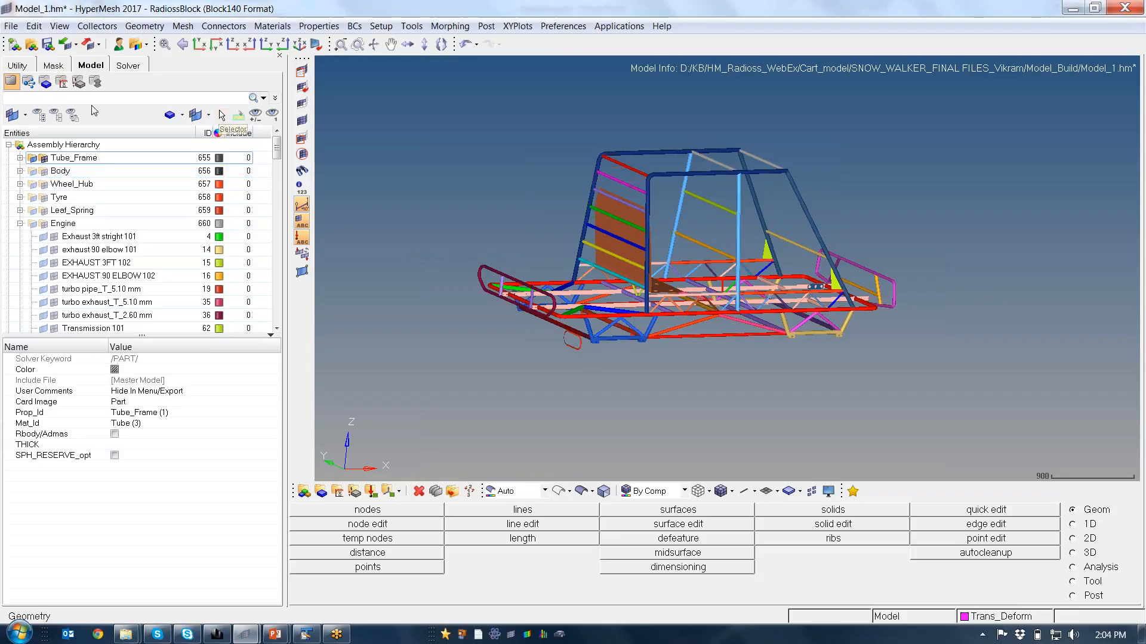
pyautogui.click(45, 82)
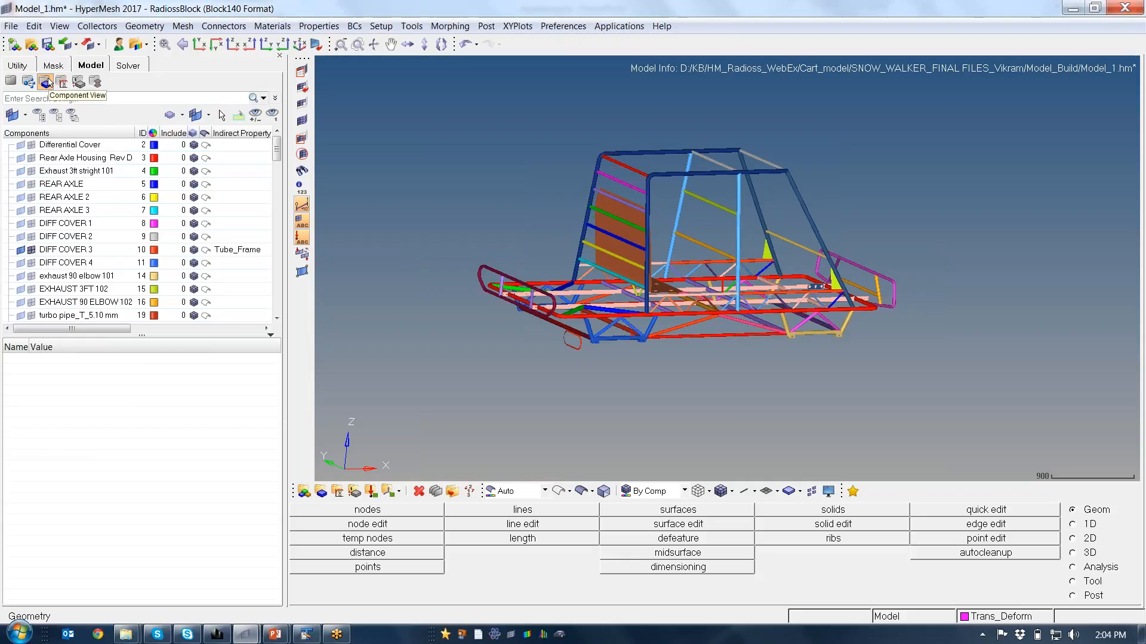
pyautogui.click(222, 115)
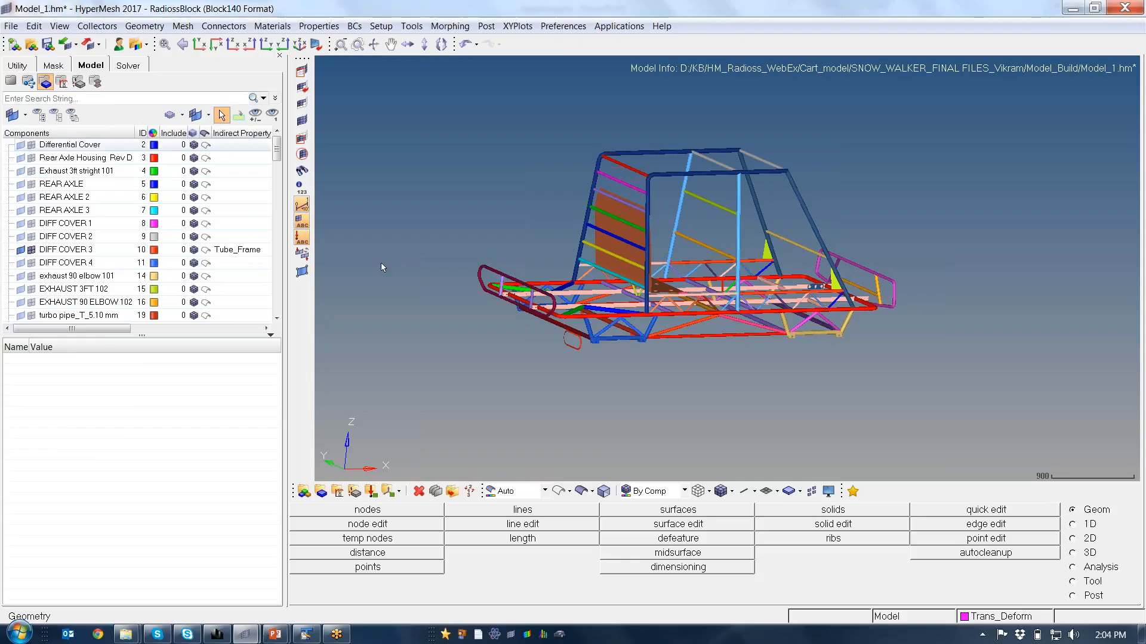
pyautogui.click(646, 256)
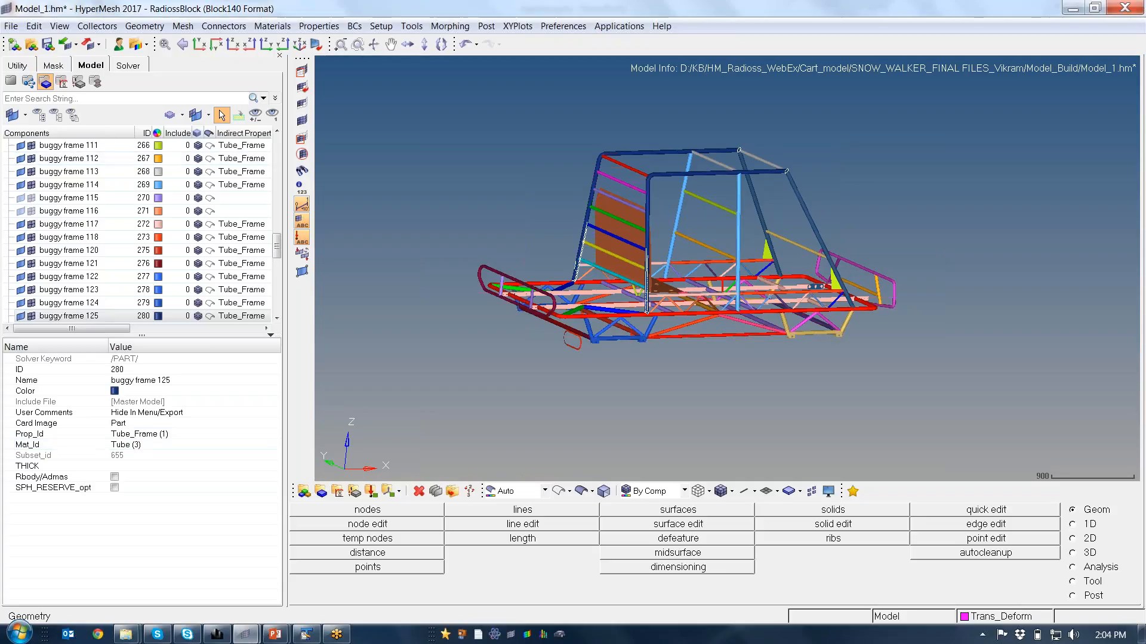
# Pick the frame in the material view to review its assigned material, and return to the full model view.
pyautogui.click(62, 82)
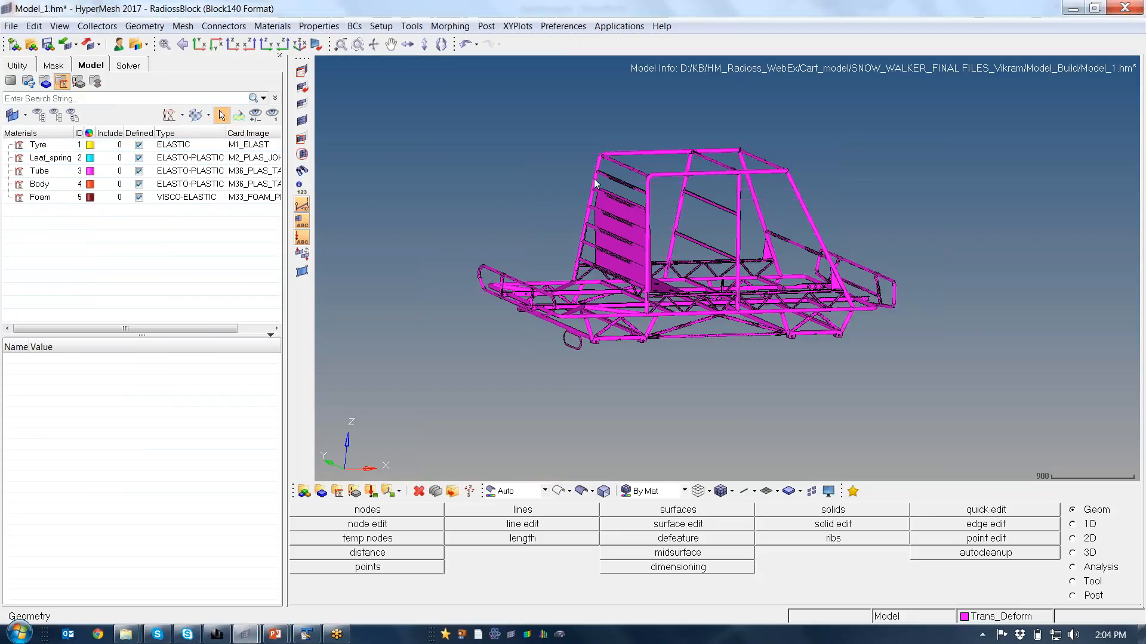
pyautogui.click(598, 202)
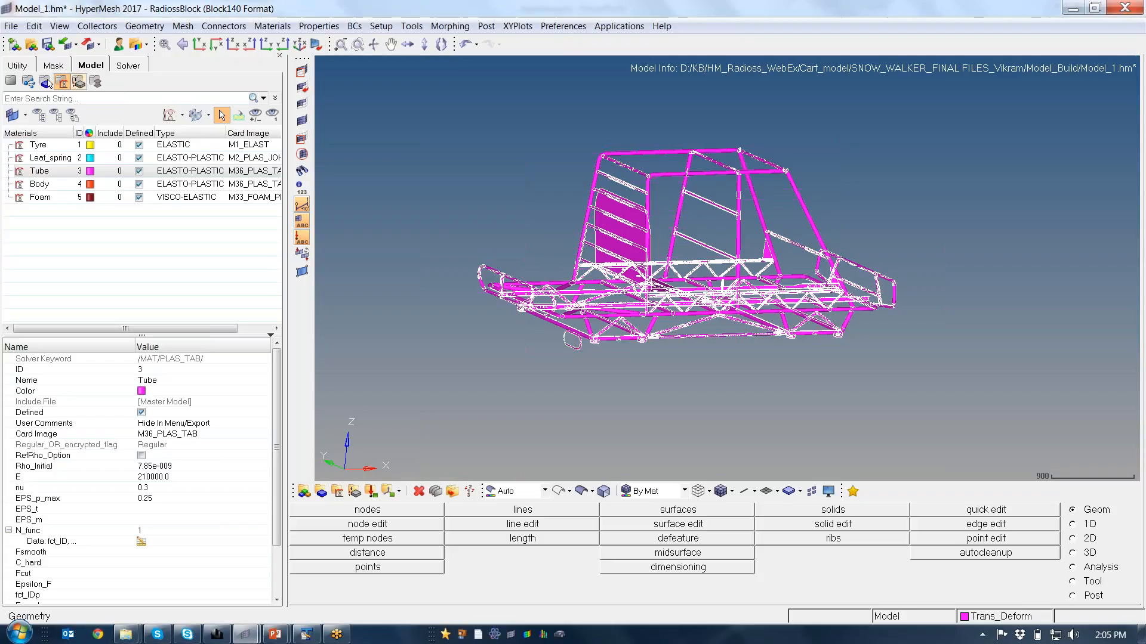
pyautogui.click(10, 82)
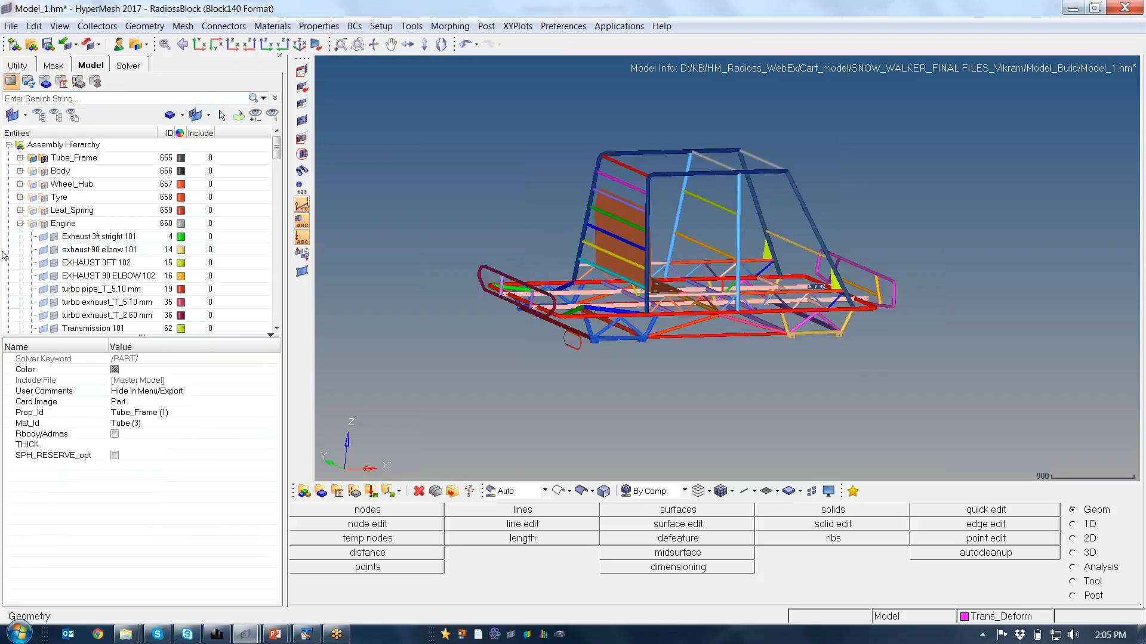
# Collapse the Engine assembly and isolate the Body assembly so only its components are displayed.
pyautogui.click(20, 224)
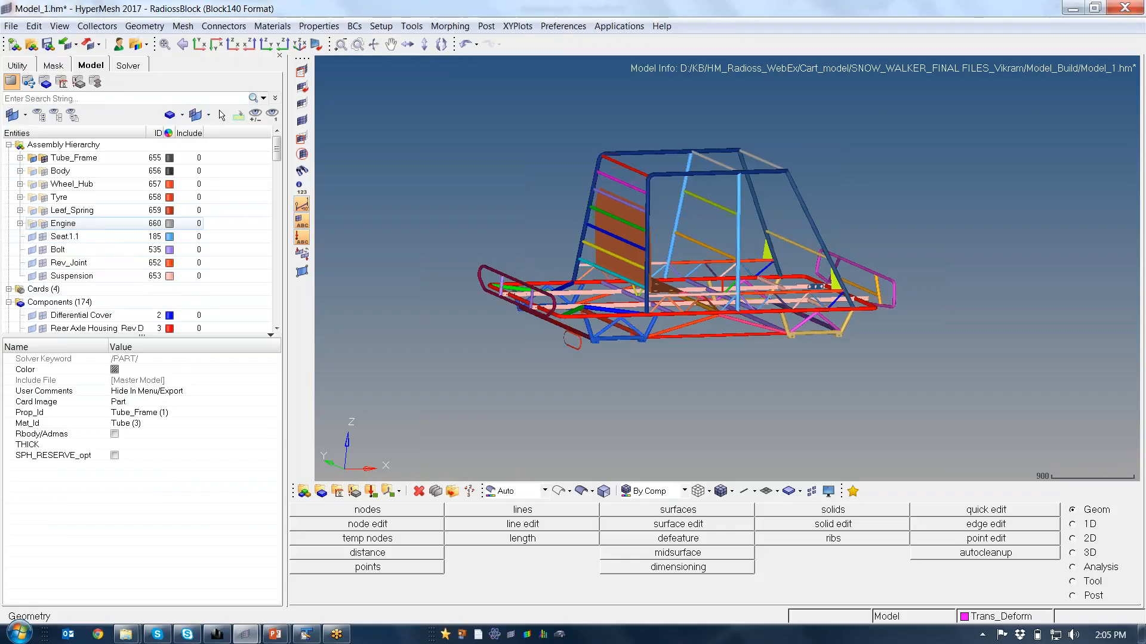
pyautogui.keyDown('ctrl'); pyautogui.moveTo(801, 177); pyautogui.dragTo(745, 223); pyautogui.keyUp('ctrl')
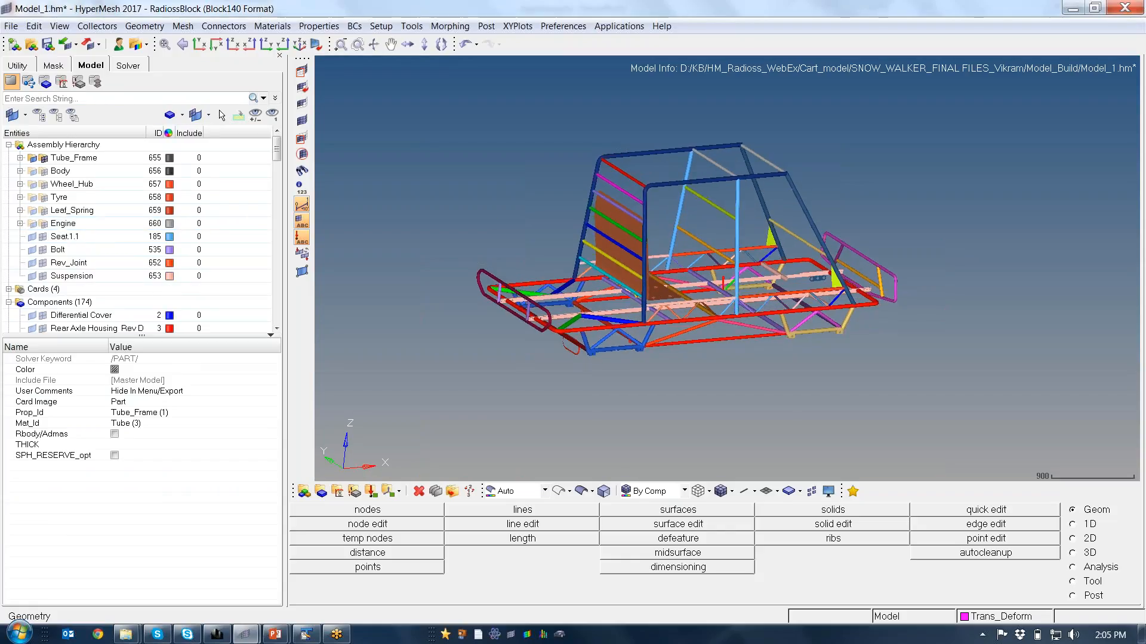
pyautogui.keyDown('ctrl'); pyautogui.scroll(-2, 744, 223); pyautogui.keyUp('ctrl')
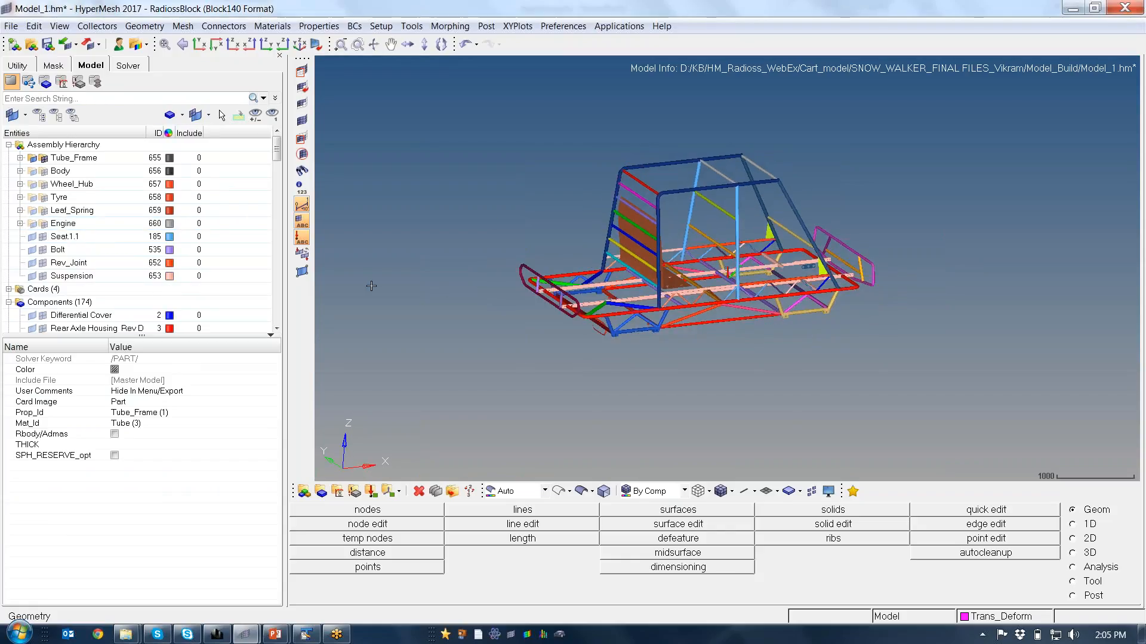
pyautogui.click(62, 172)
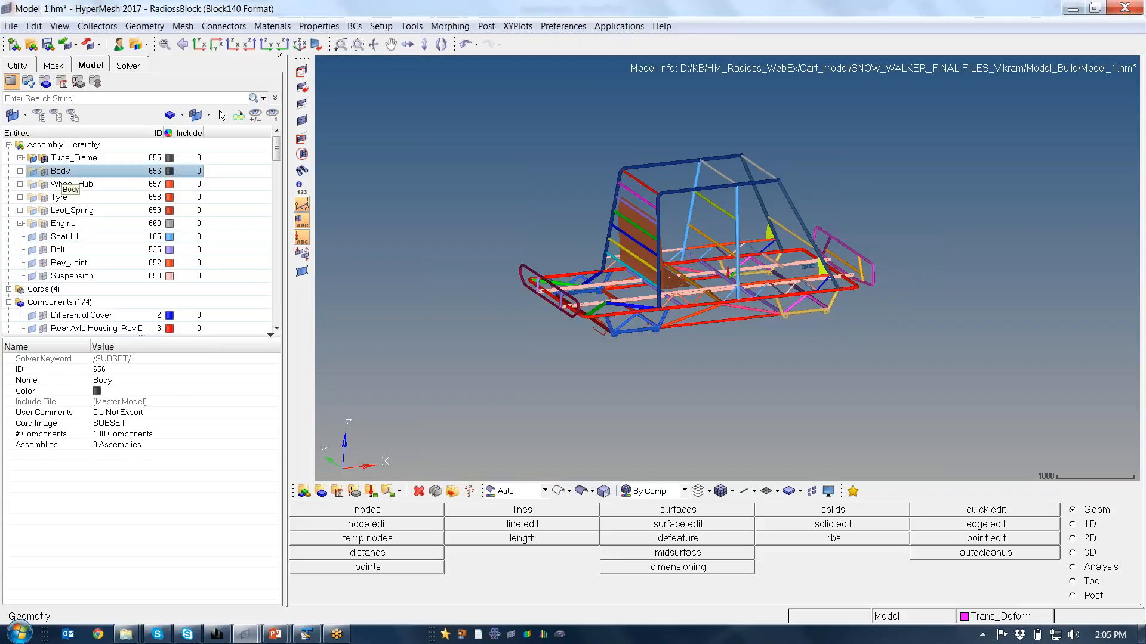
pyautogui.rightClick(62, 173)
pyautogui.click(87, 298)
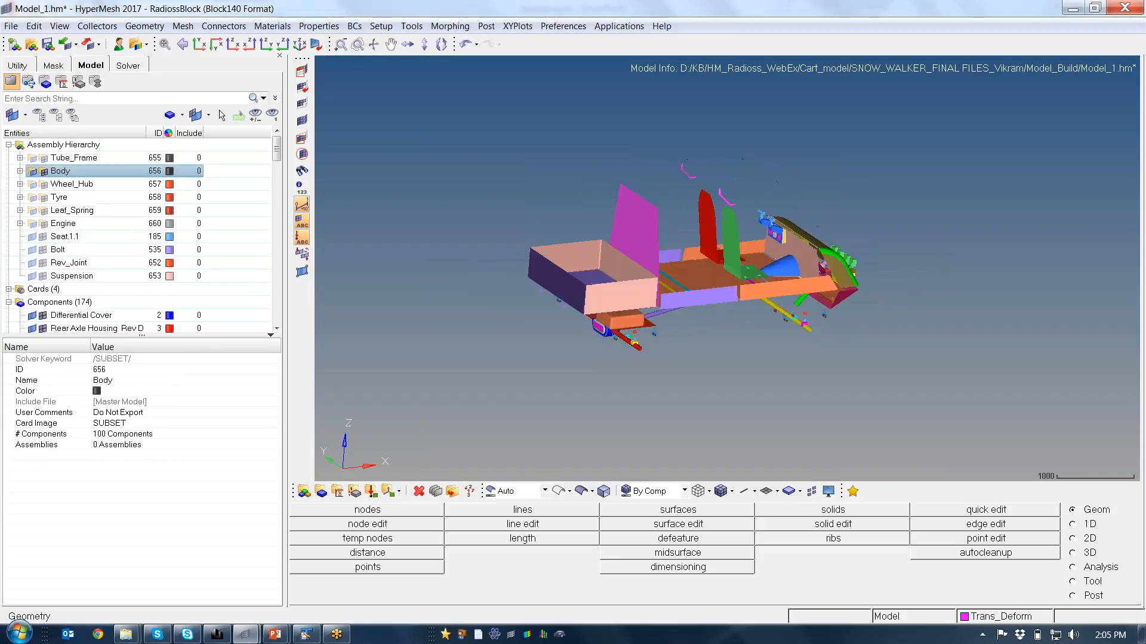
pyautogui.keyDown('ctrl'); pyautogui.moveTo(559, 290); pyautogui.dragTo(570, 267); pyautogui.keyUp('ctrl')
pyautogui.keyDown('ctrl'); pyautogui.scroll(-1, 571, 264); pyautogui.keyUp('ctrl')
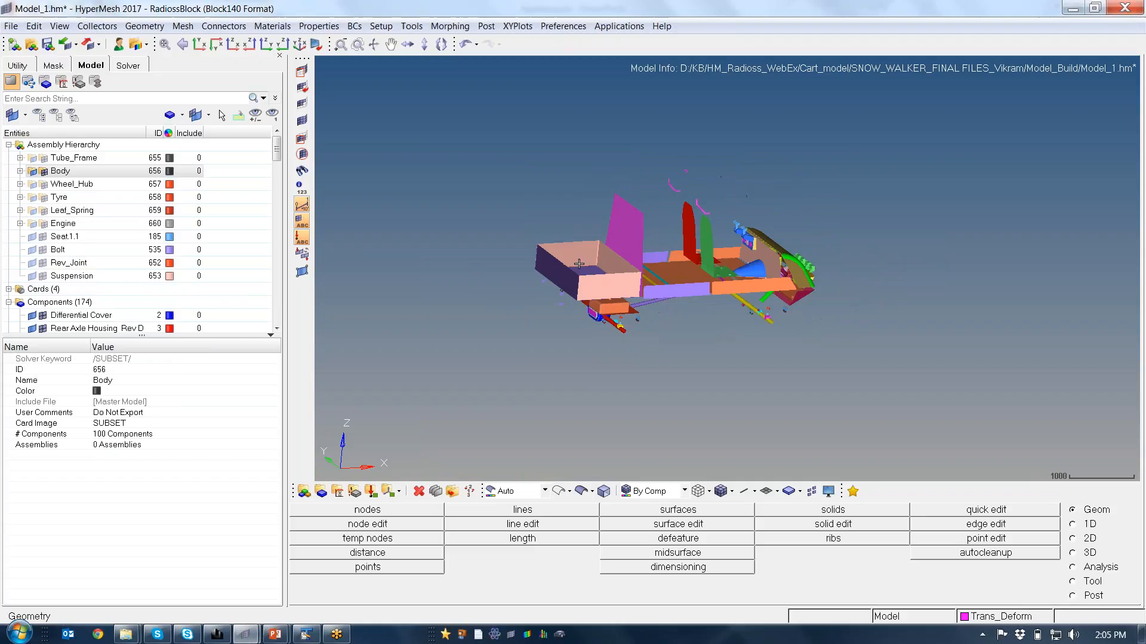
# Select all displayed body components in the model with a window selection and assign them the Body property.
pyautogui.click(221, 115)
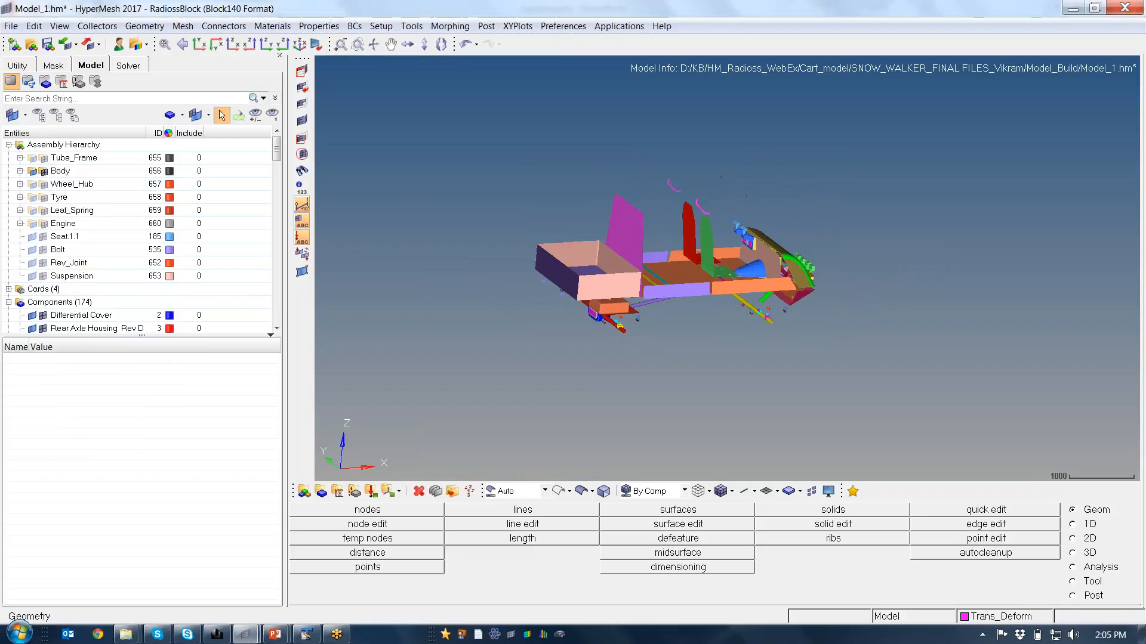
pyautogui.moveTo(557, 187); pyautogui.dragTo(923, 363)
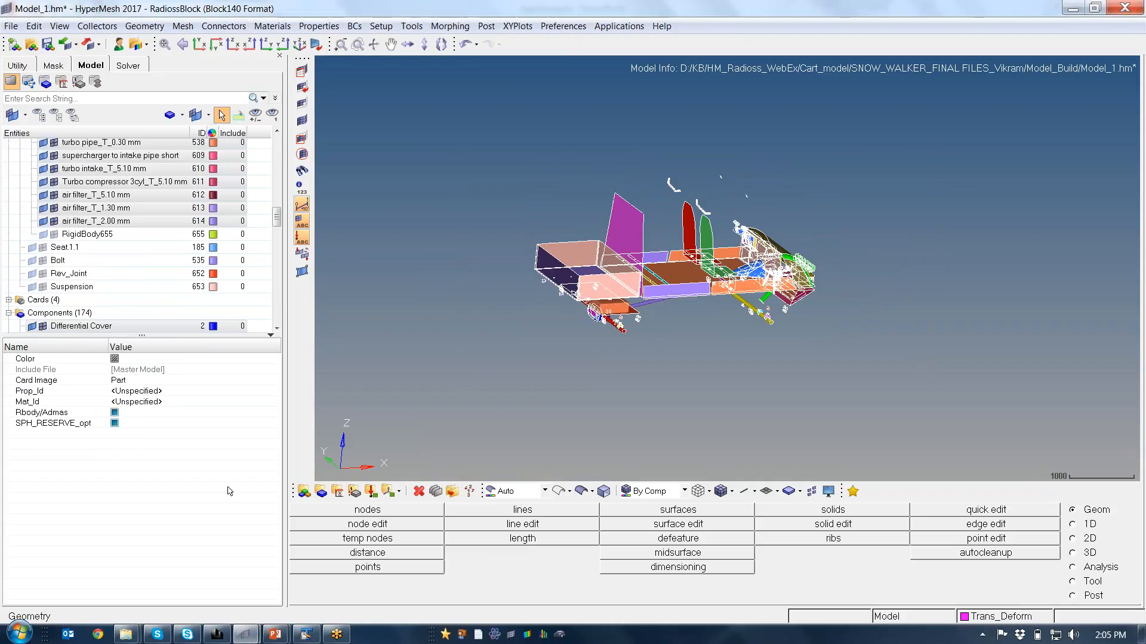
pyautogui.click(173, 392)
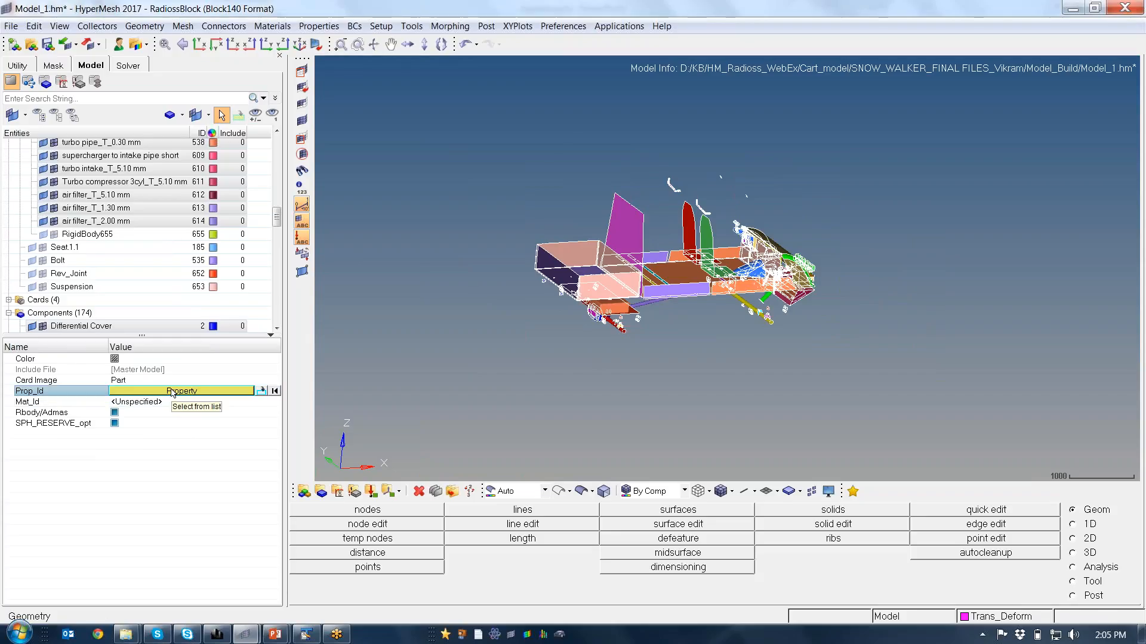
pyautogui.click(60, 460)
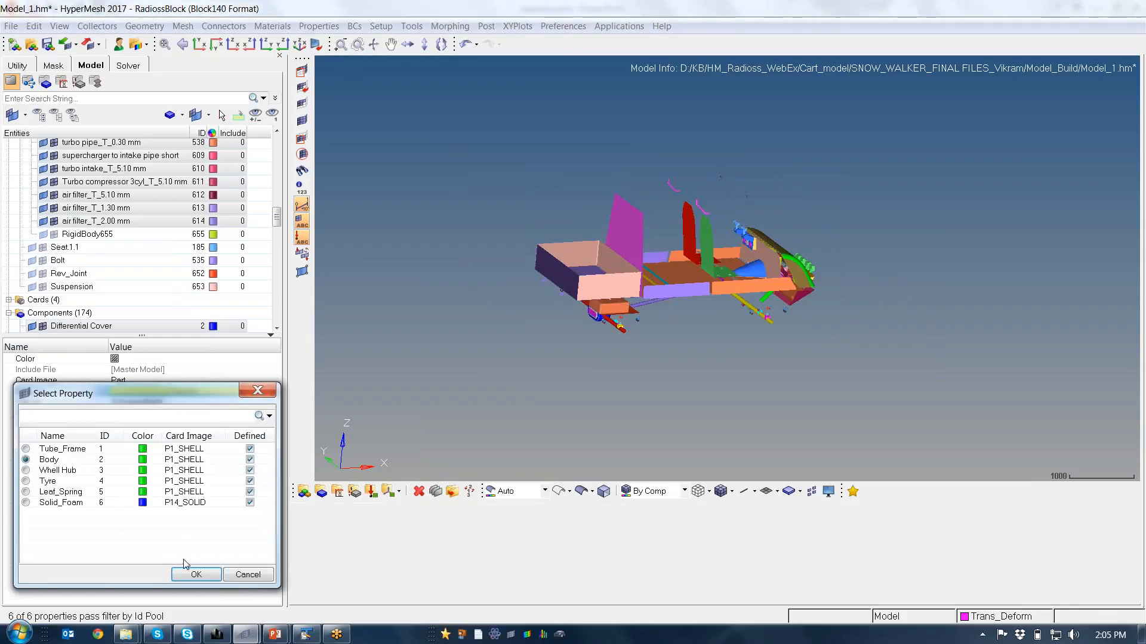
pyautogui.click(190, 574)
# Assign the Body material to the selected body components.
pyautogui.click(156, 402)
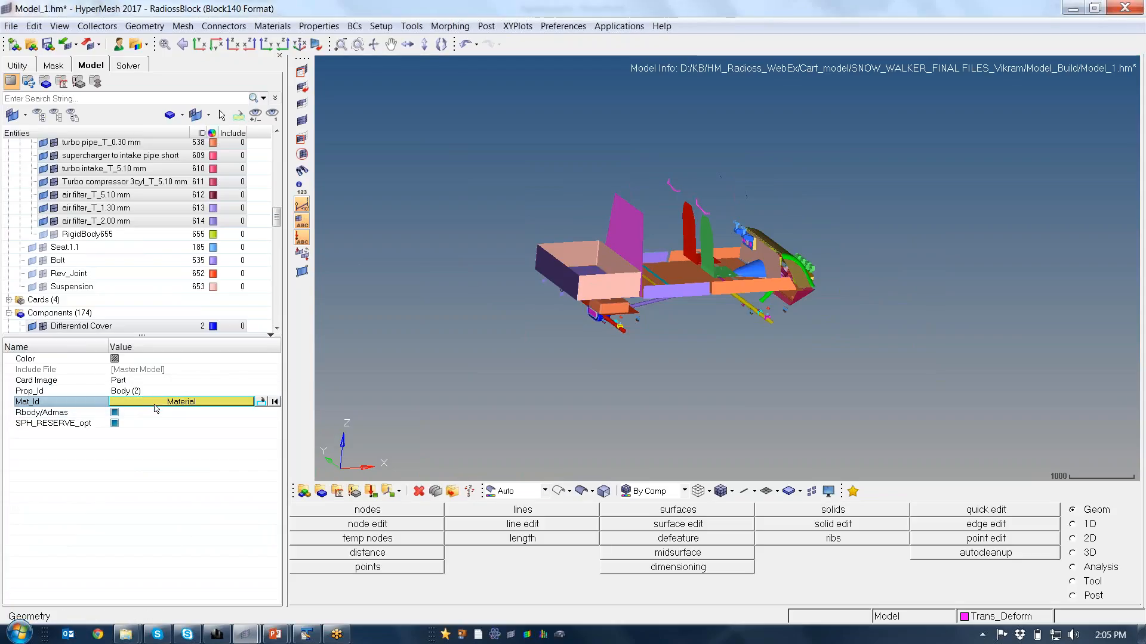
pyautogui.click(157, 403)
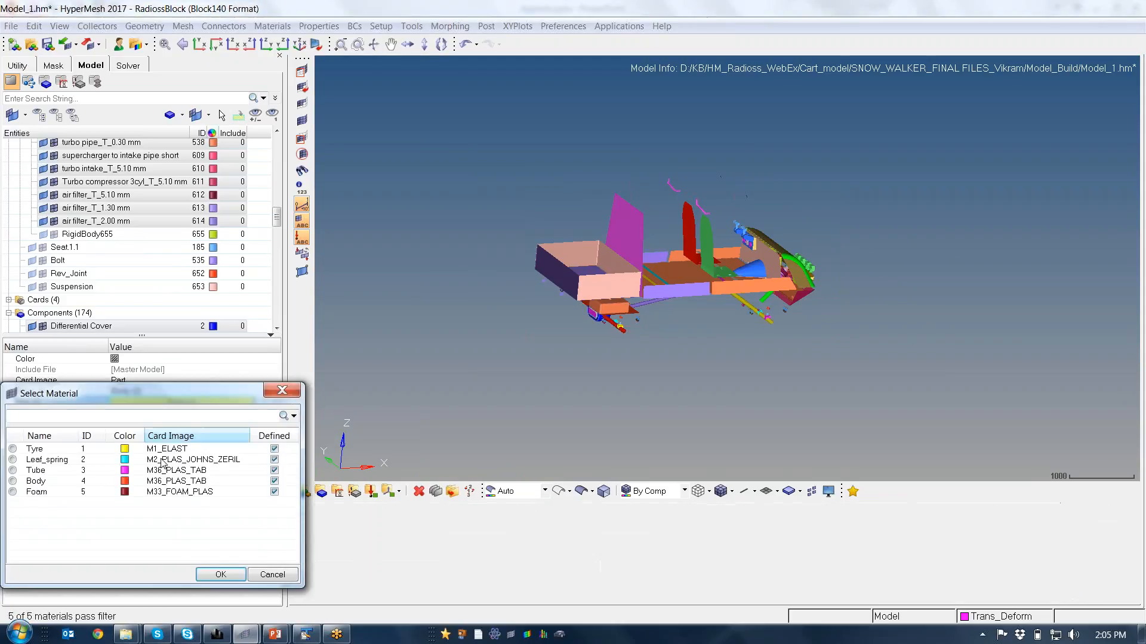
pyautogui.click(37, 481)
pyautogui.click(221, 574)
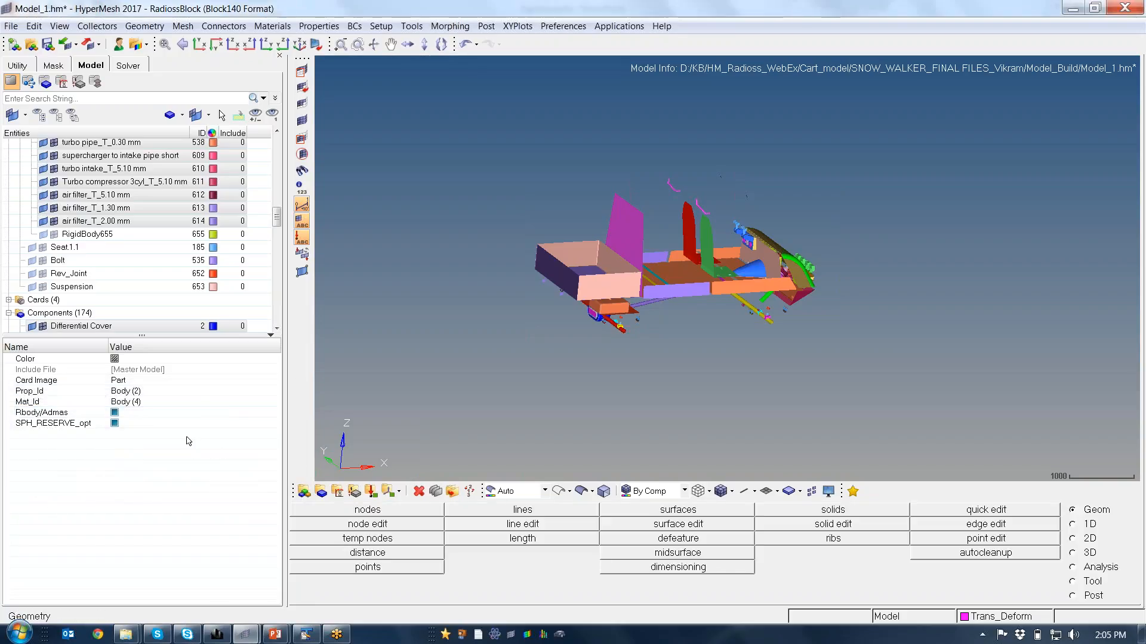
# Collapse the Body assembly and isolate the Wheel_Hub assembly in the display.
pyautogui.moveTo(276, 217); pyautogui.dragTo(283, 137)
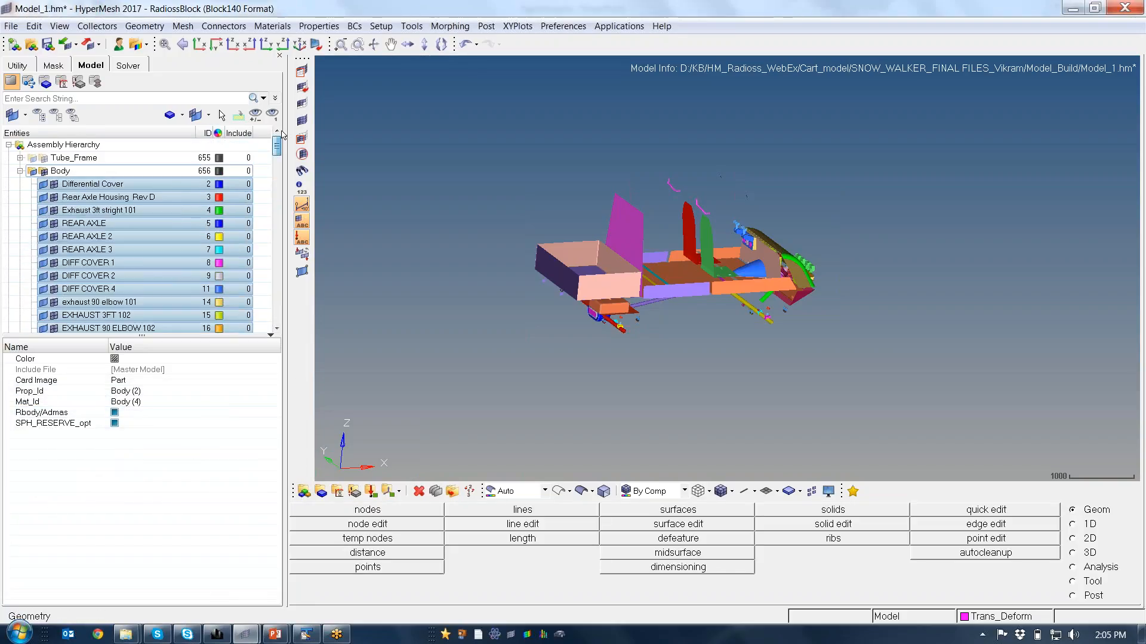
pyautogui.click(20, 171)
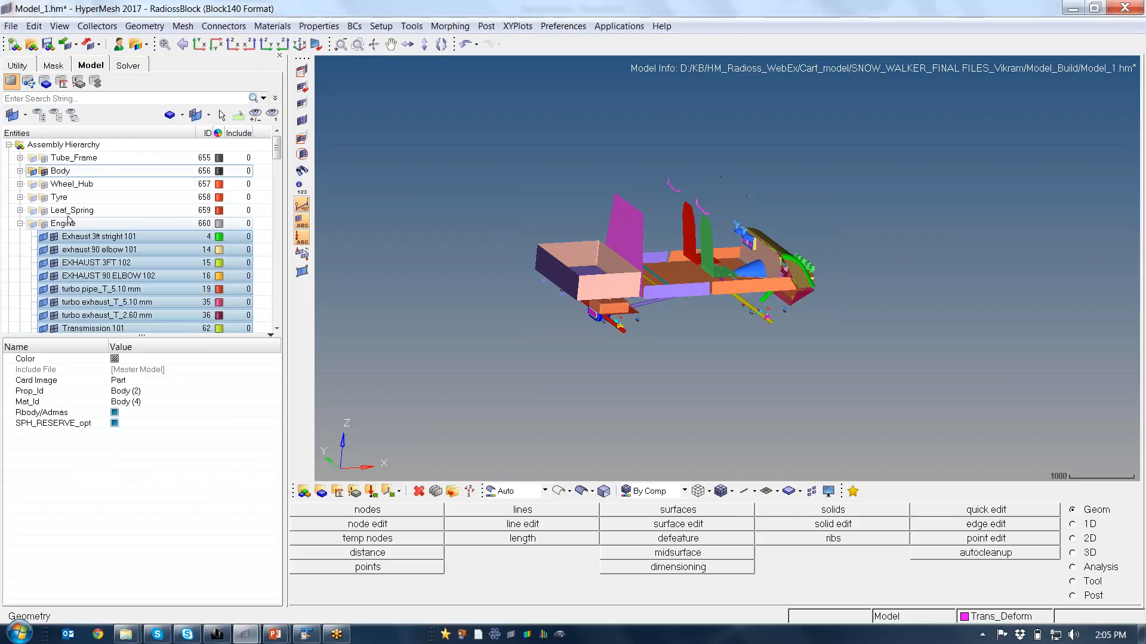
pyautogui.click(83, 185)
pyautogui.rightClick(82, 185)
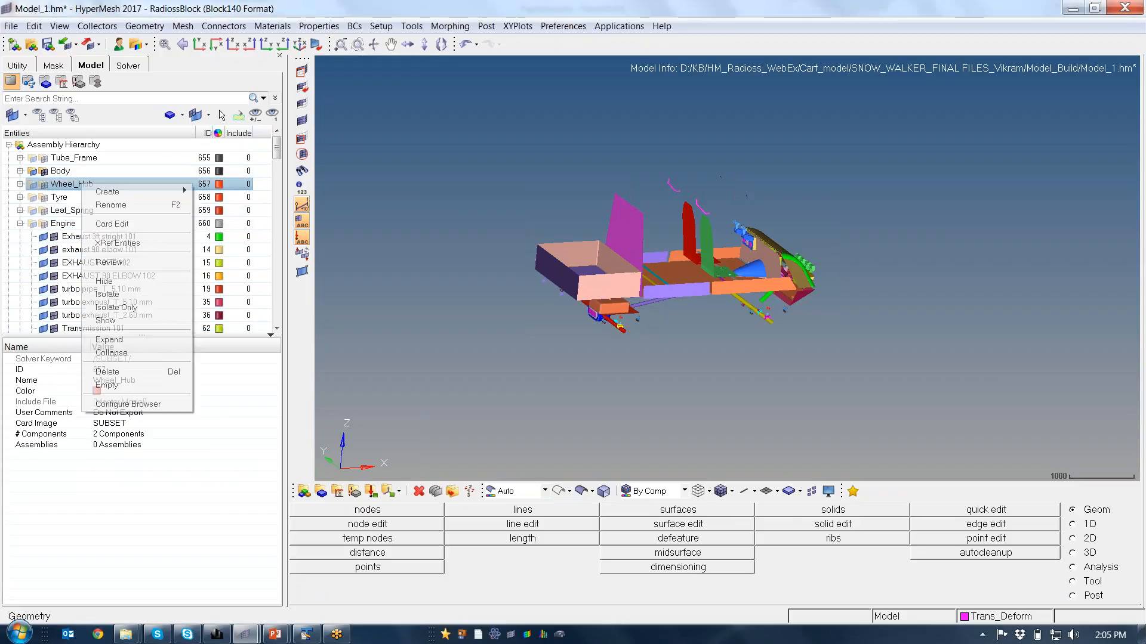
pyautogui.click(144, 312)
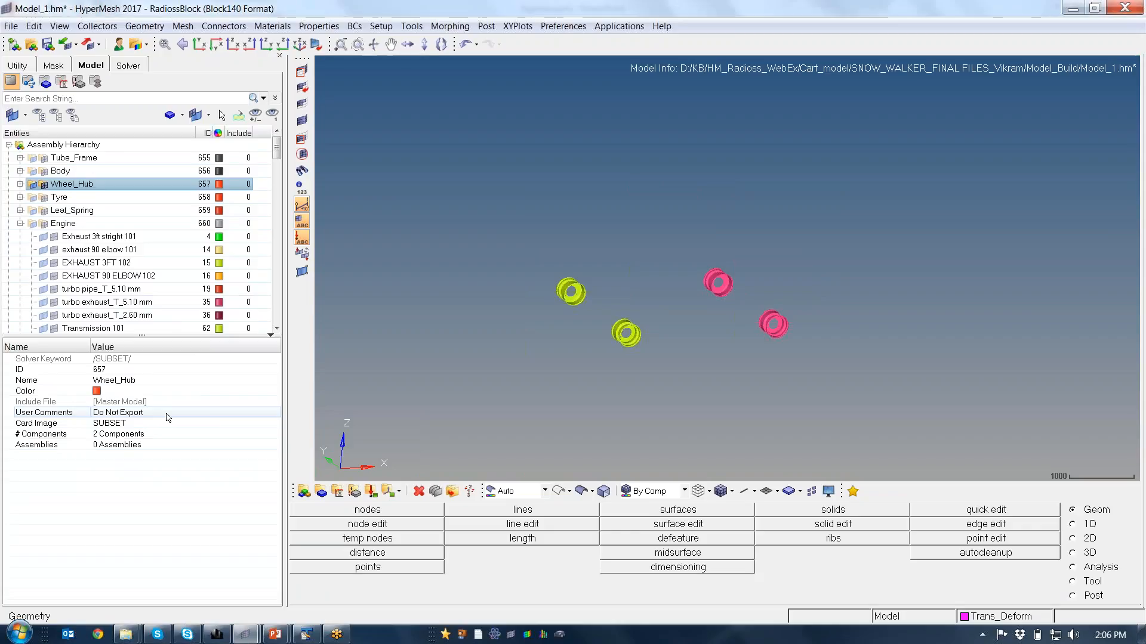
# Select the four displayed wheel rims with a window selection and assign their components the Whell Hub property.
pyautogui.click(222, 114)
pyautogui.moveTo(458, 189); pyautogui.dragTo(872, 413)
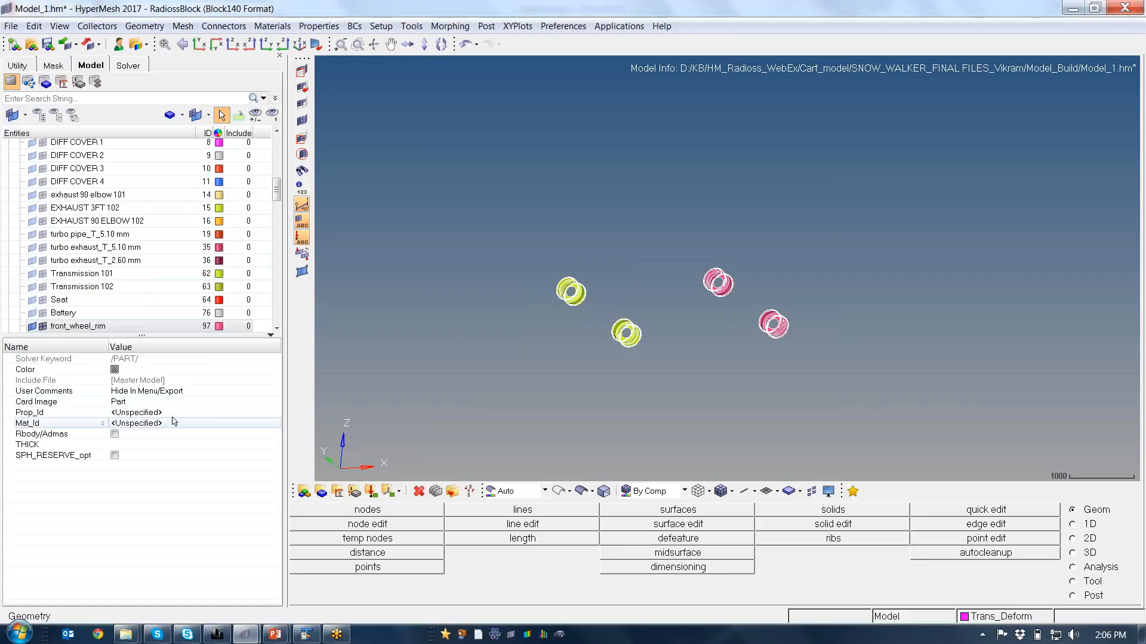
pyautogui.click(179, 412)
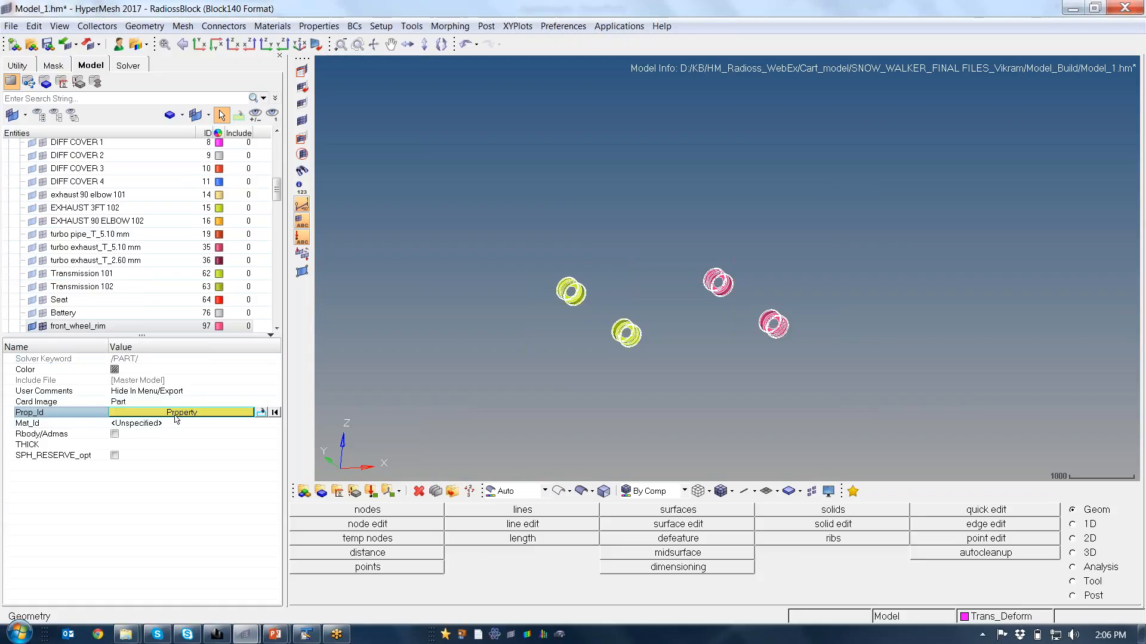
pyautogui.click(186, 412)
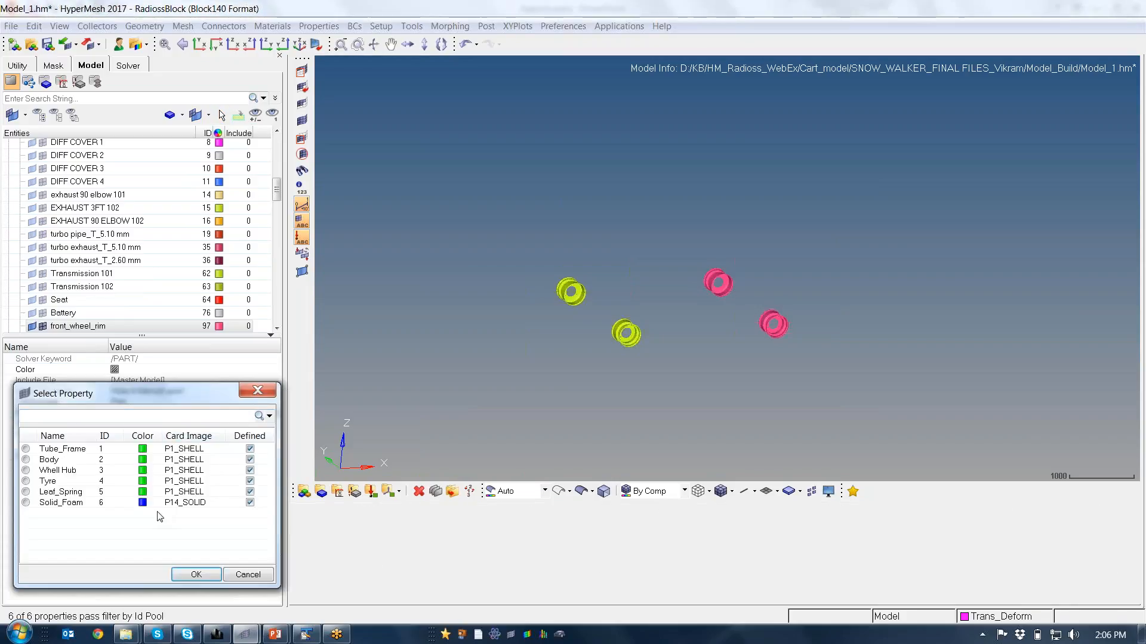
pyautogui.click(49, 471)
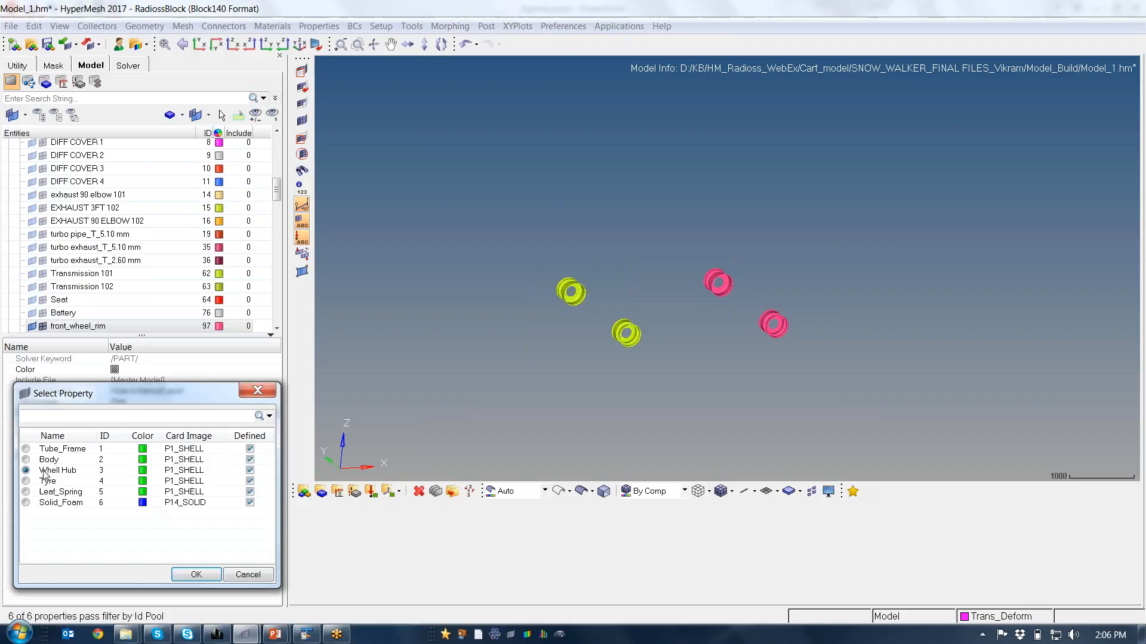
pyautogui.click(195, 574)
# Assign the Body material to the selected front and back wheel rim components.
pyautogui.click(147, 424)
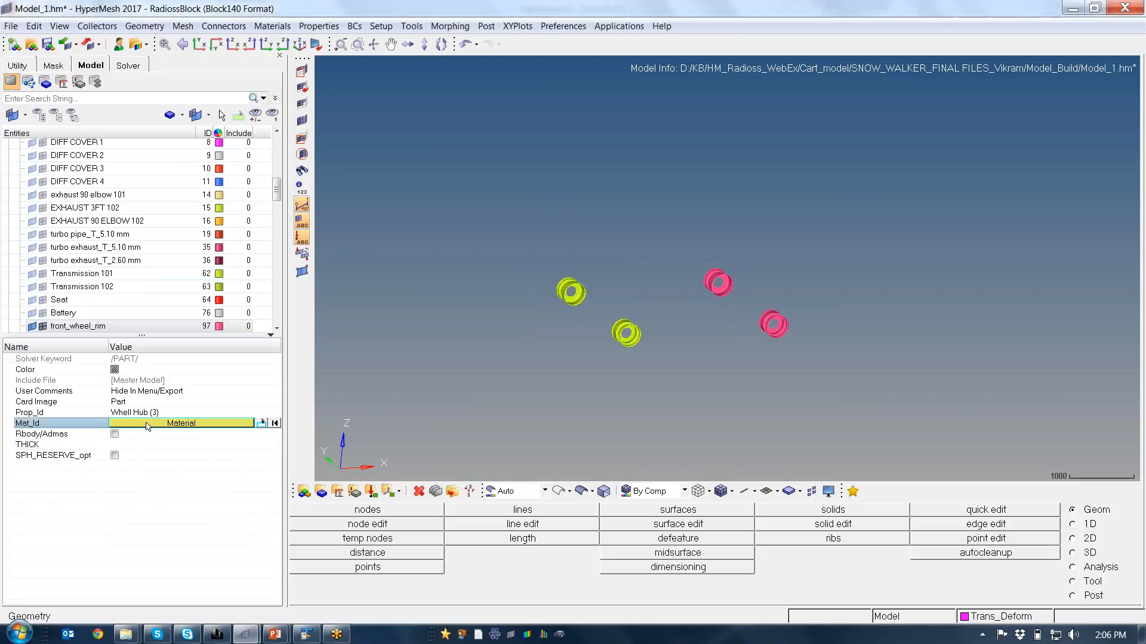
pyautogui.click(147, 423)
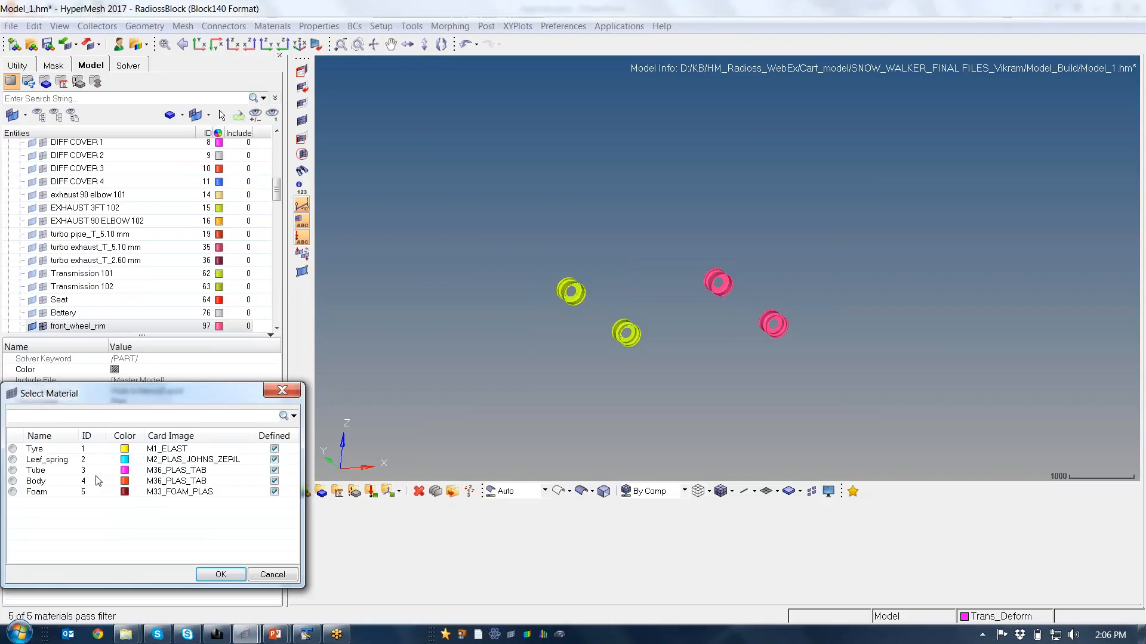
pyautogui.click(13, 481)
pyautogui.click(220, 574)
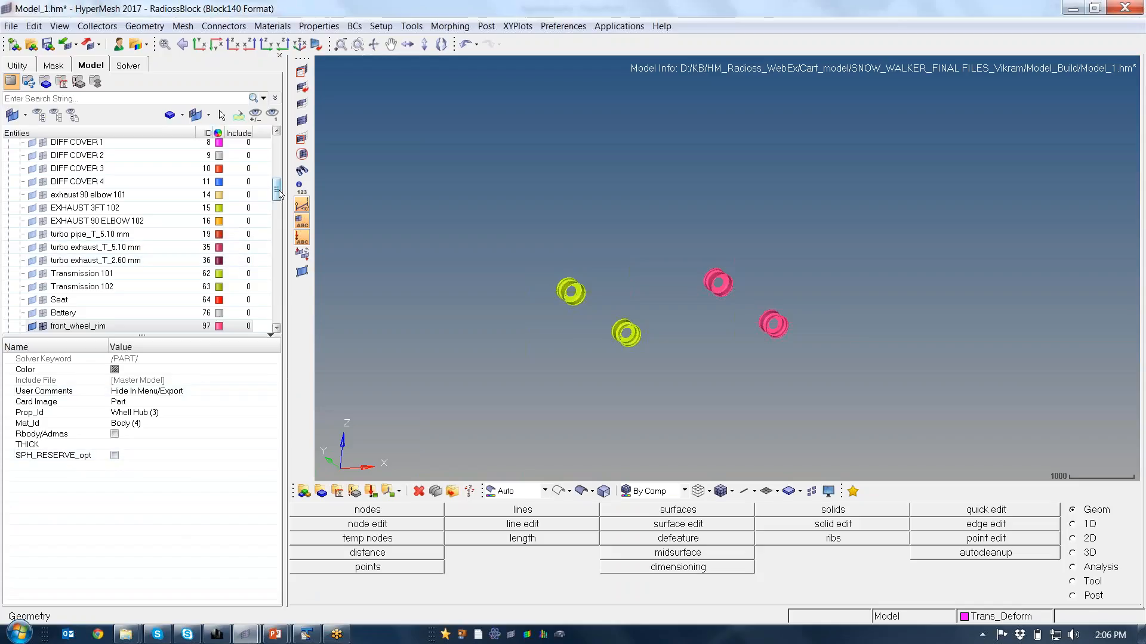
# Collapse the Wheel_Hub assembly and display all components of the vehicle again.
pyautogui.moveTo(279, 193); pyautogui.dragTo(279, 145)
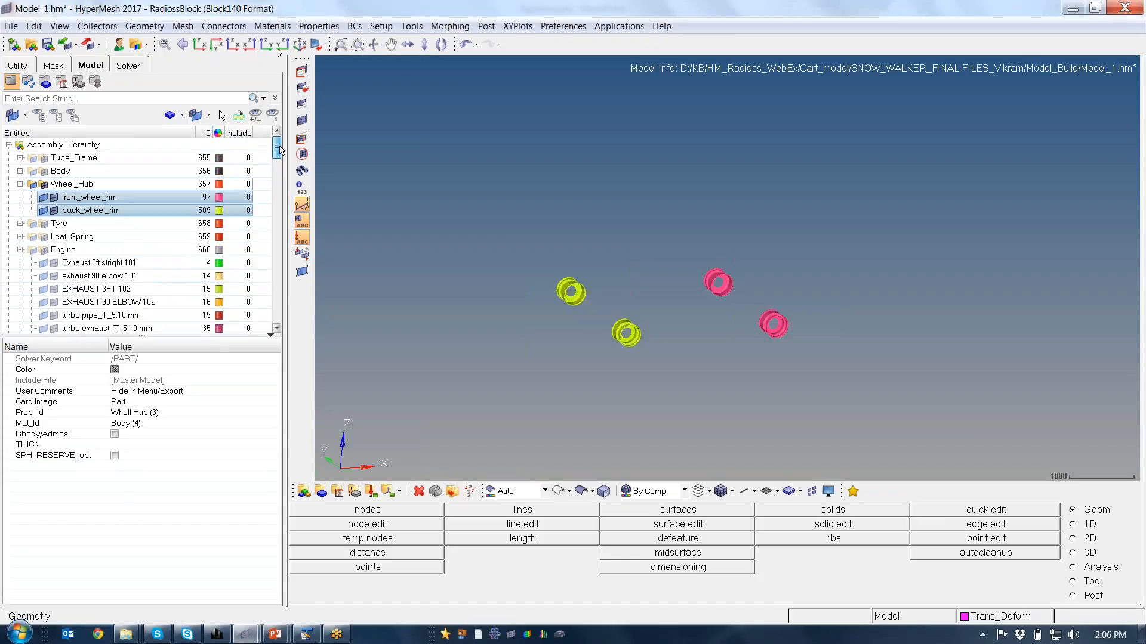
pyautogui.click(20, 184)
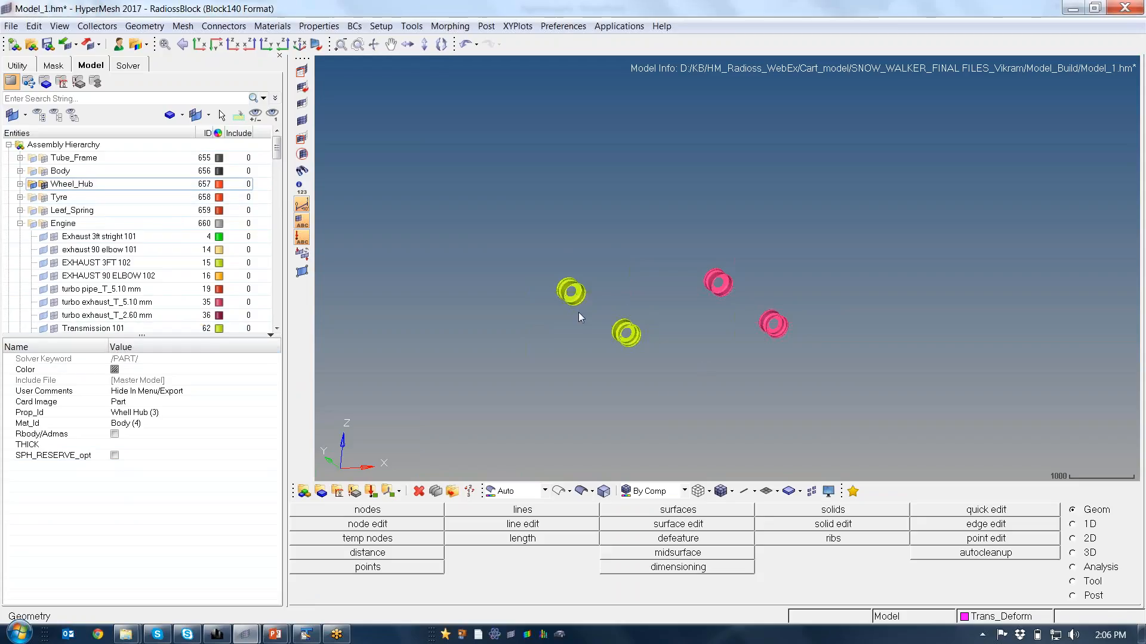
pyautogui.keyDown('ctrl'); pyautogui.click(509, 275); pyautogui.keyUp('ctrl')
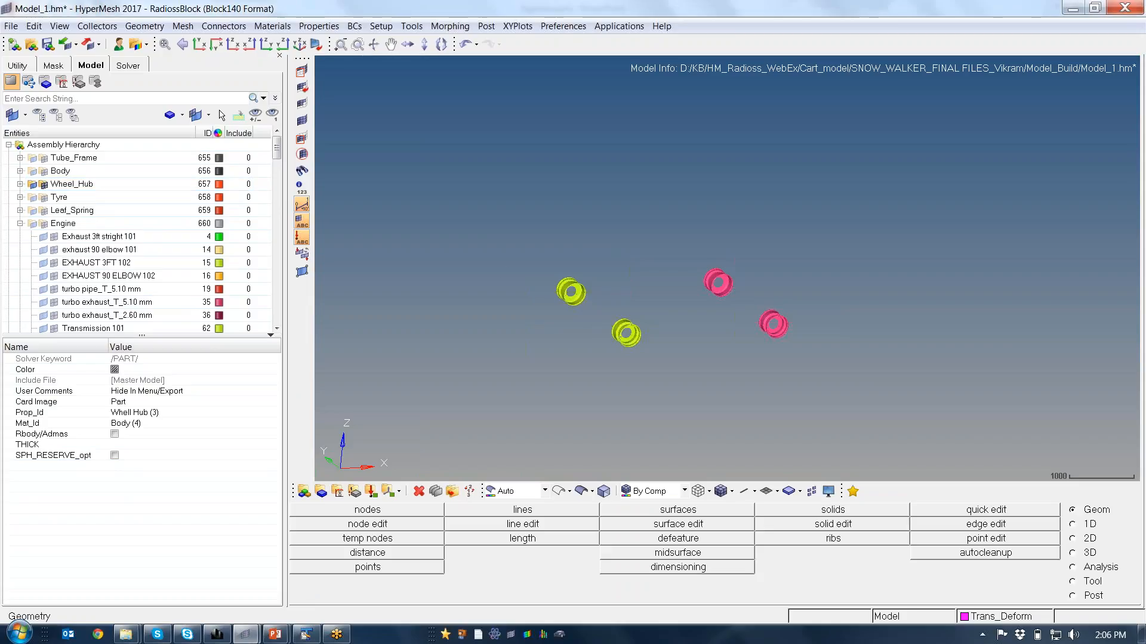
pyautogui.press('d')
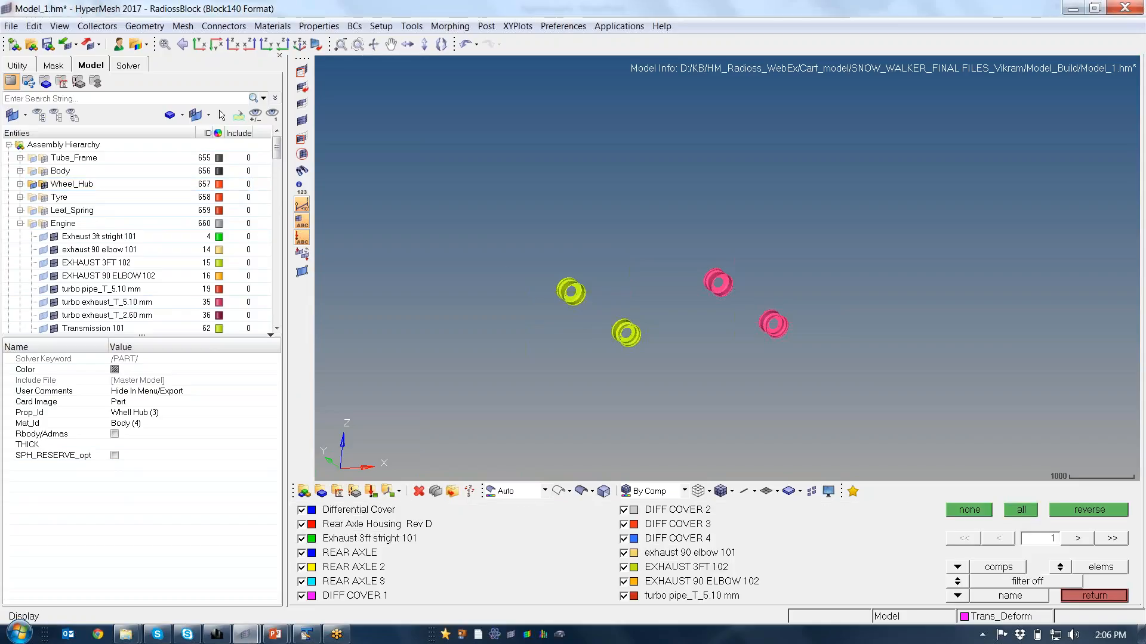
pyautogui.click(1021, 510)
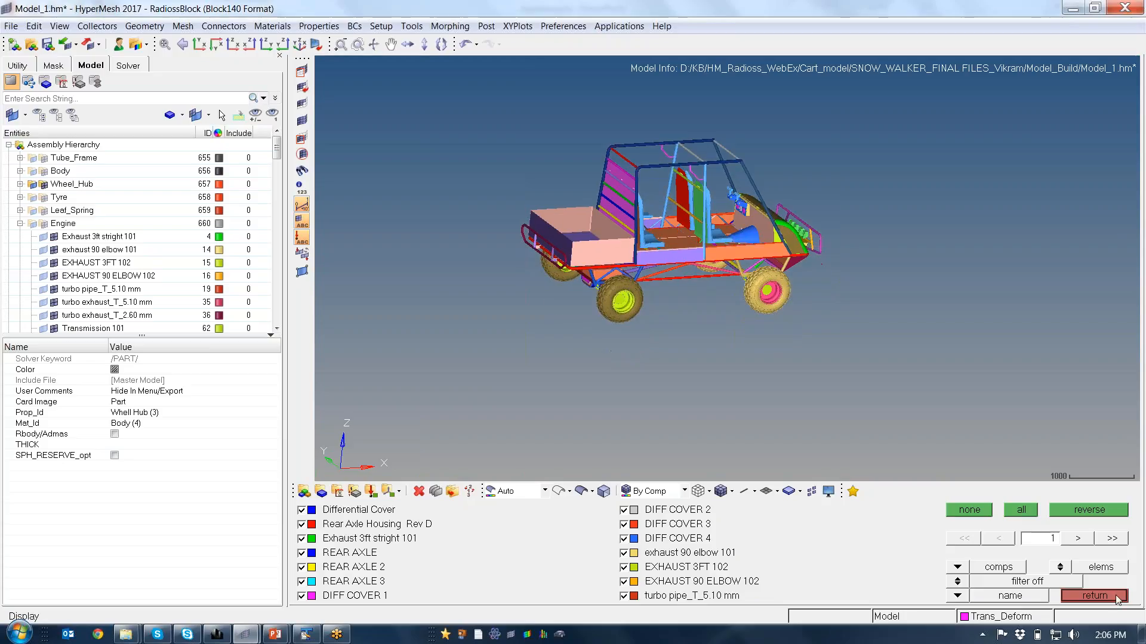
pyautogui.click(1094, 596)
# Create a new component with the default name and enable its Rbody/Admas option.
pyautogui.rightClick(220, 442)
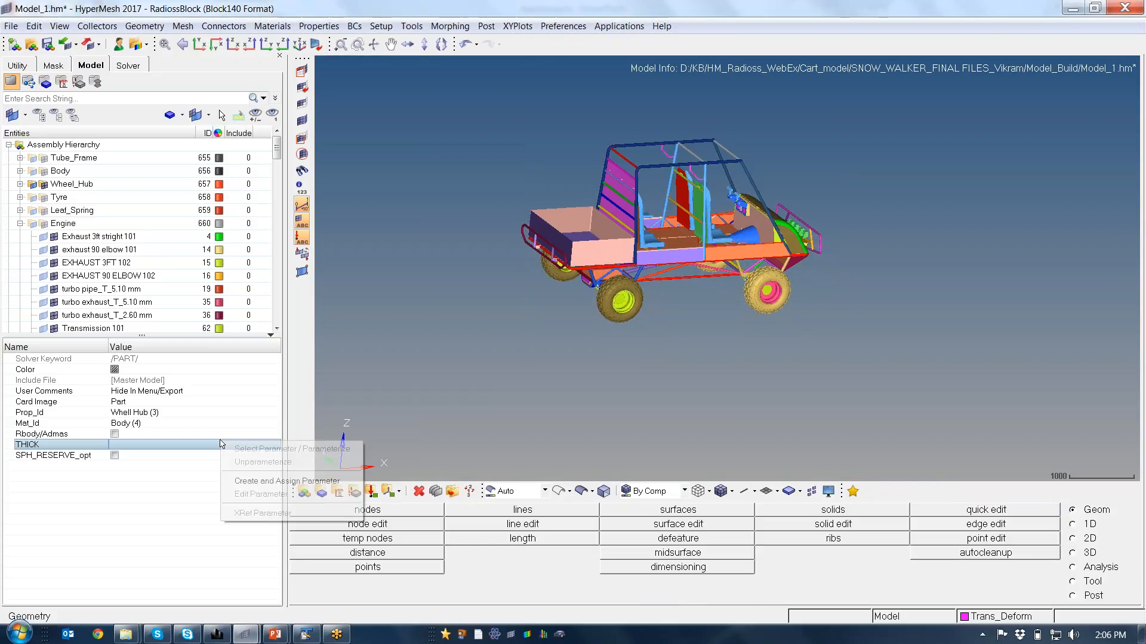
pyautogui.rightClick(139, 173)
pyautogui.moveTo(172, 182)
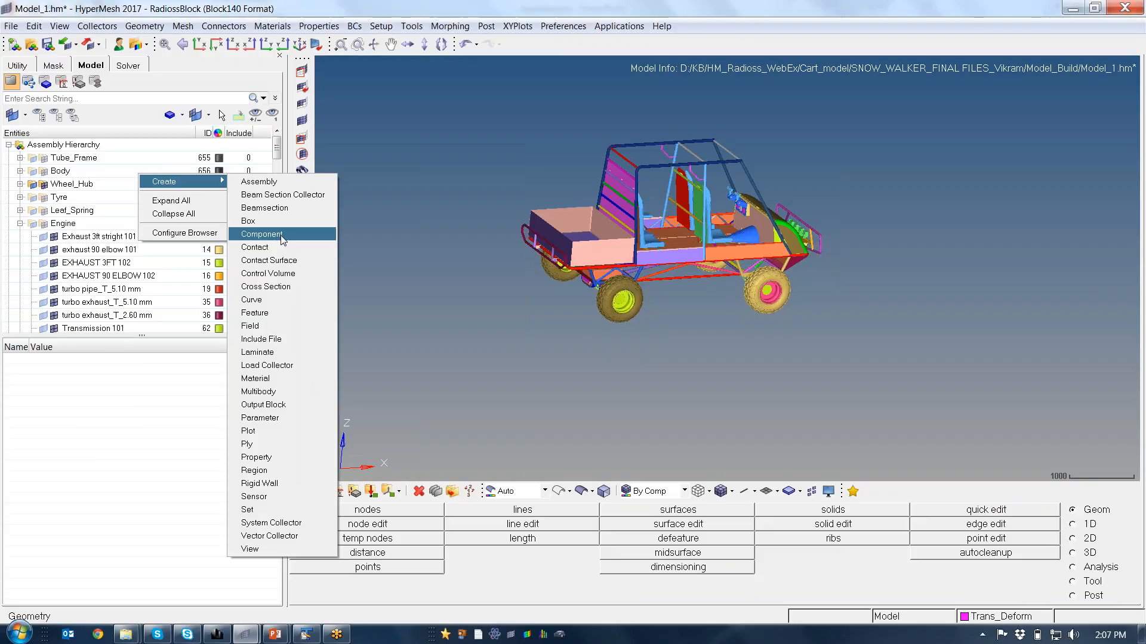
pyautogui.click(261, 234)
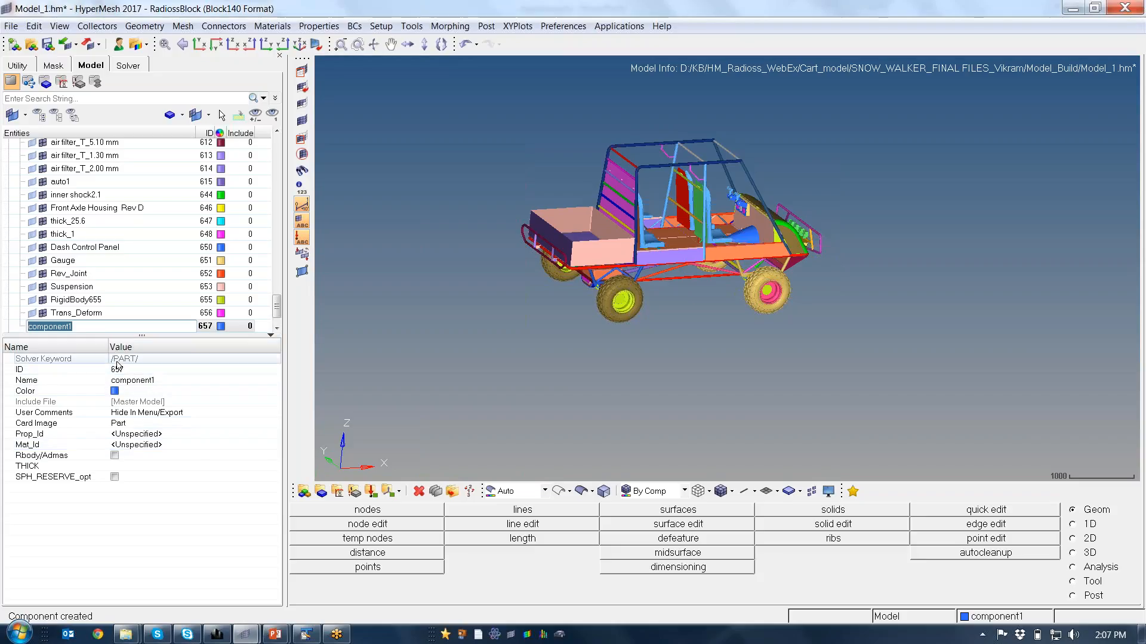
pyautogui.click(114, 456)
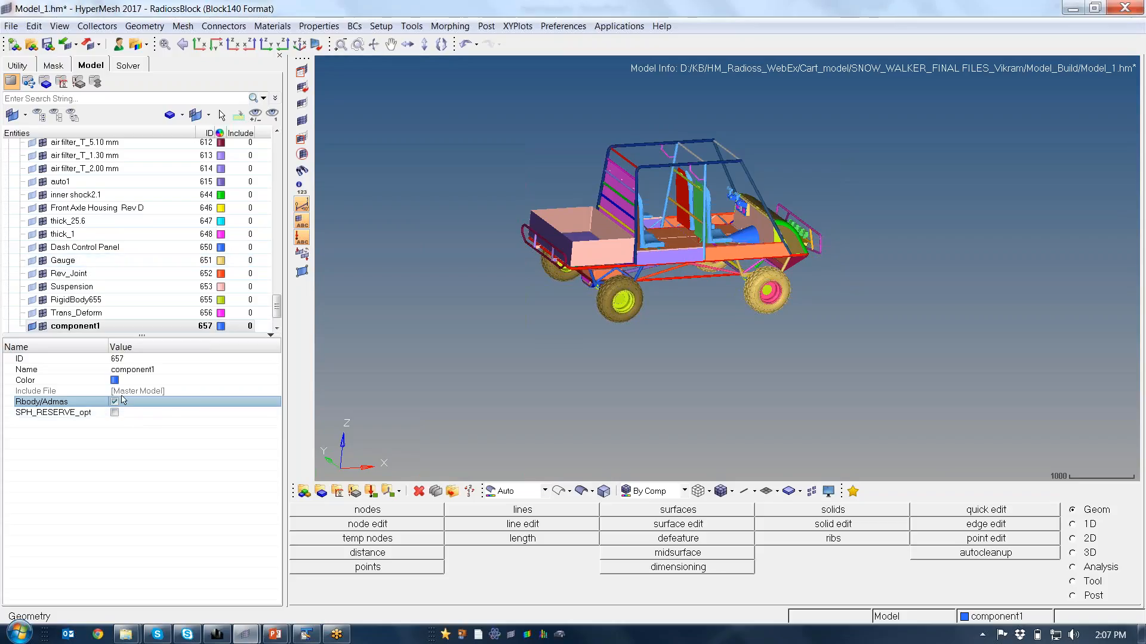
# Delete the newly created component1 from the model.
pyautogui.rightClick(103, 328)
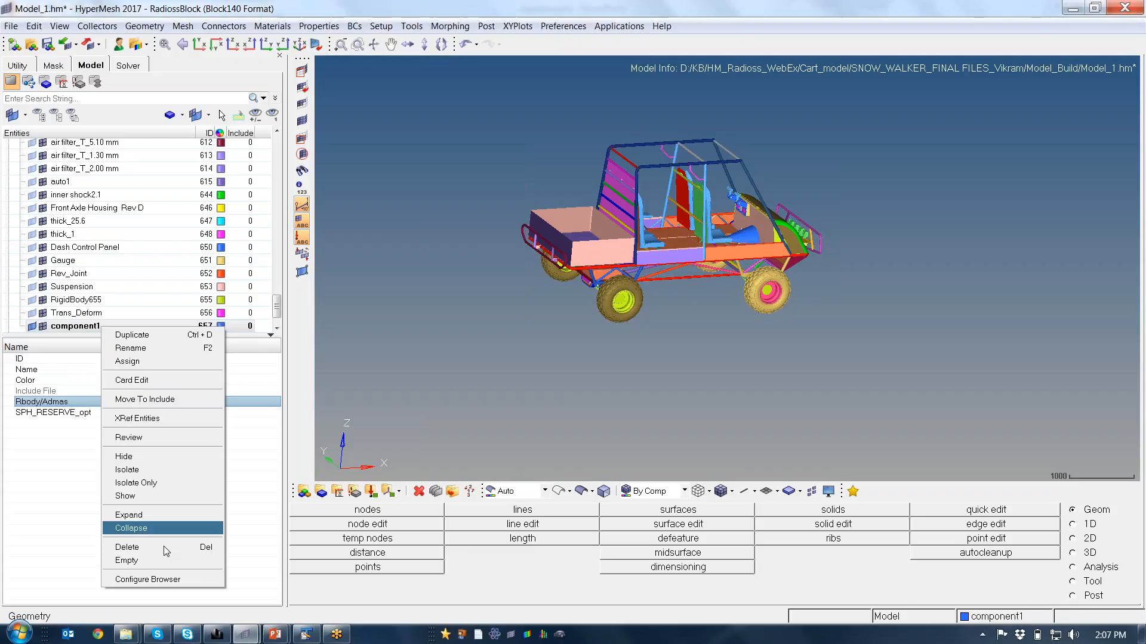
pyautogui.click(128, 547)
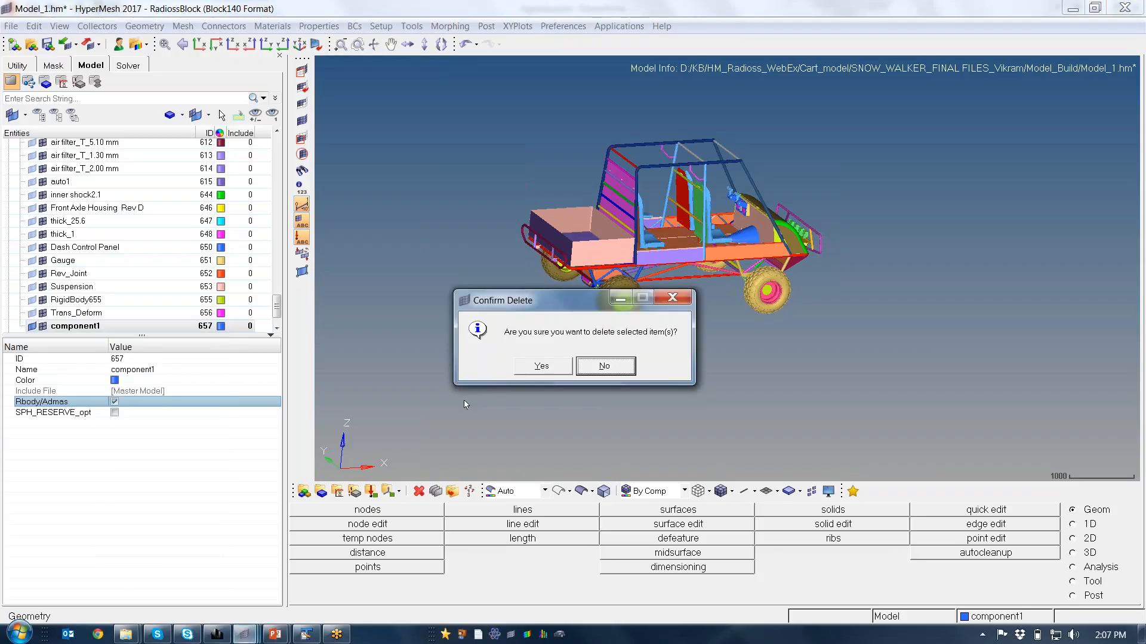
pyautogui.click(550, 366)
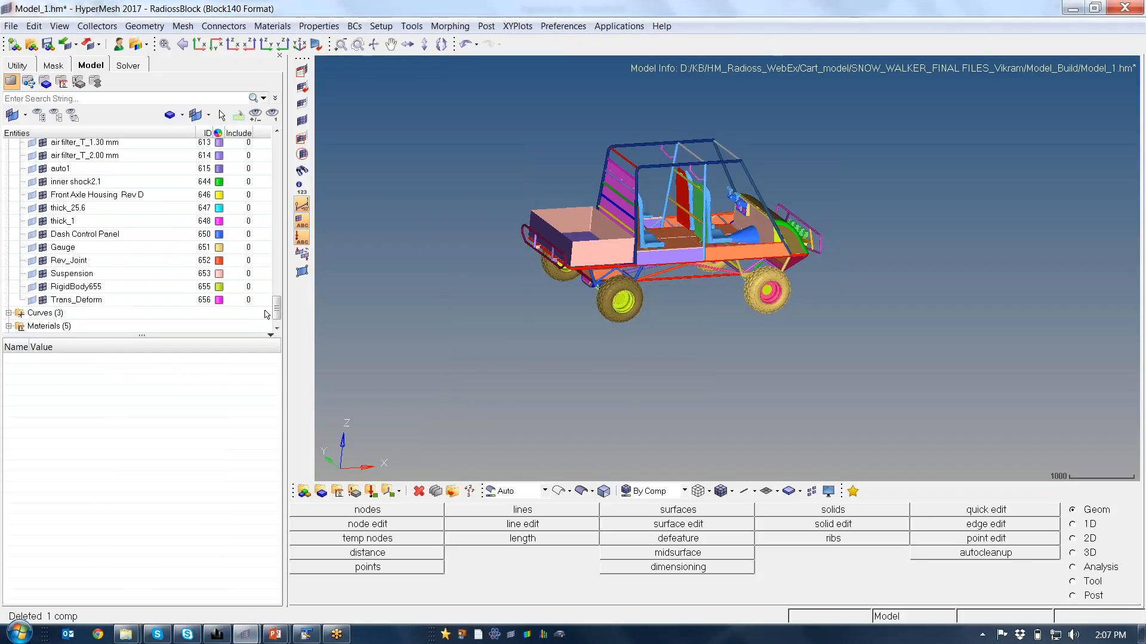
# Isolate the Tyre assembly so that only its components are displayed.
pyautogui.moveTo(277, 307); pyautogui.dragTo(291, 127)
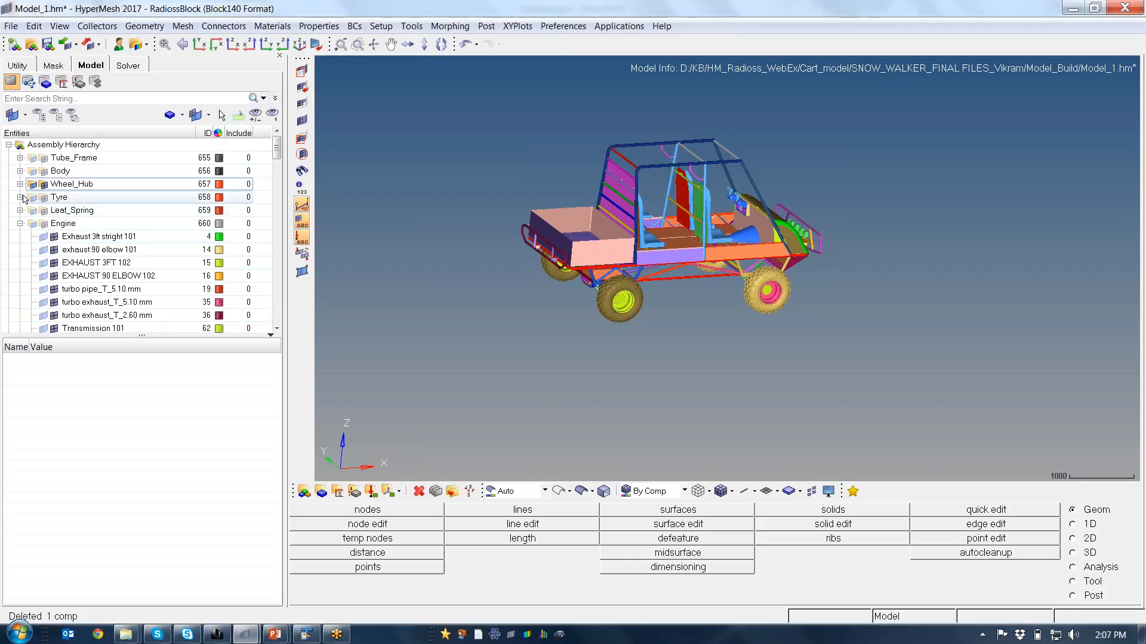
pyautogui.rightClick(49, 198)
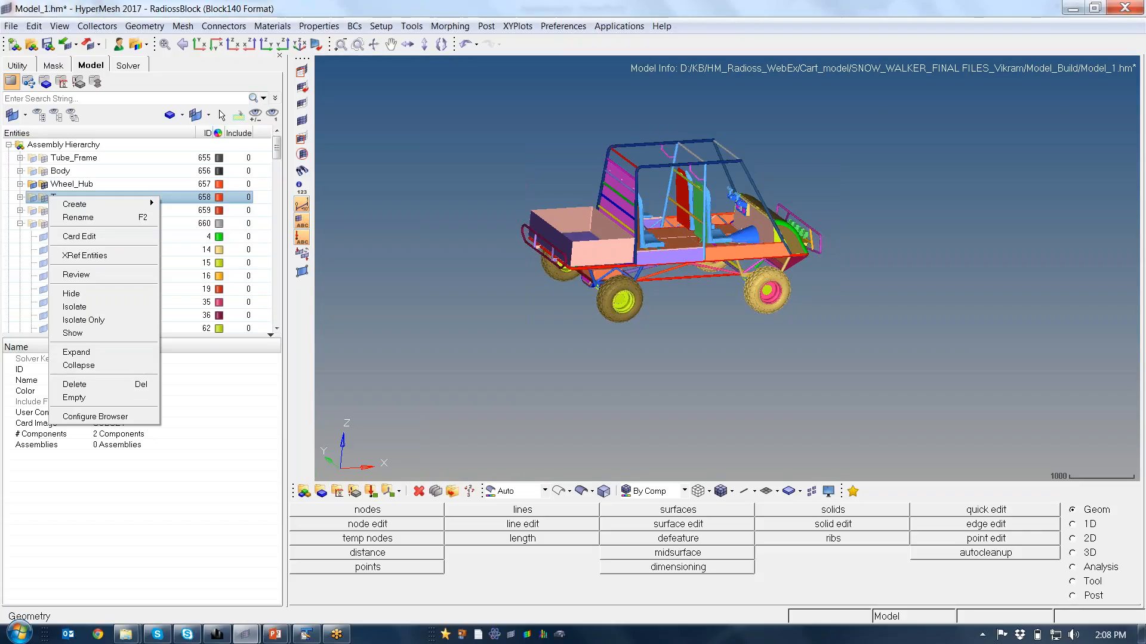
pyautogui.moveTo(116, 207)
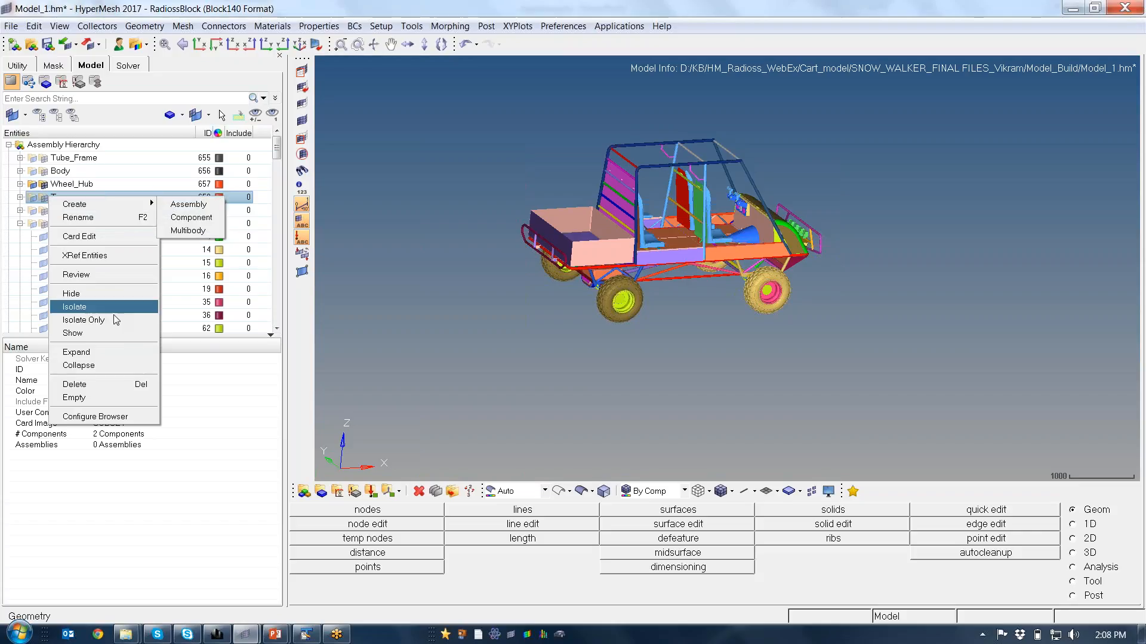
pyautogui.click(111, 294)
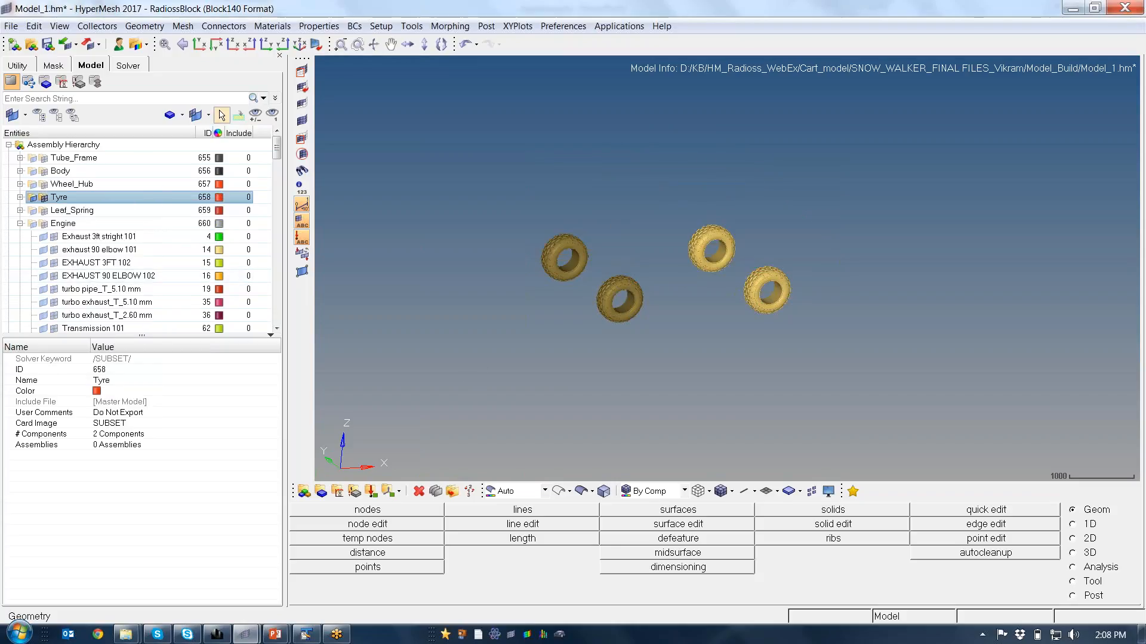
# Select the four displayed tires with a window selection and assign their components the Tyre property.
pyautogui.click(221, 114)
pyautogui.moveTo(538, 179); pyautogui.dragTo(849, 478)
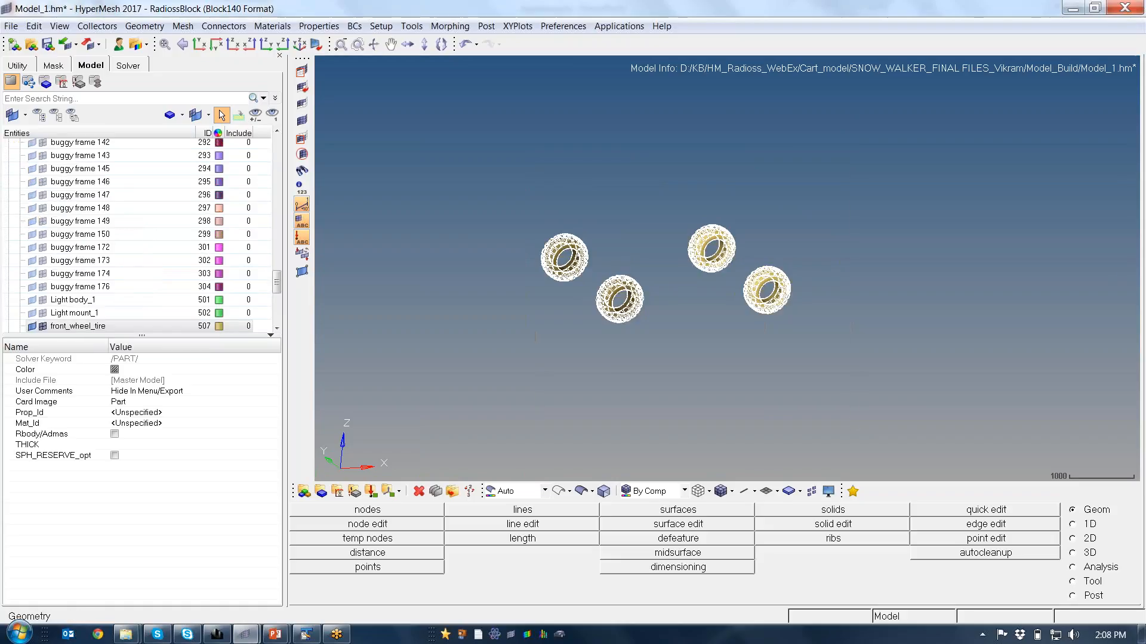
pyautogui.click(168, 413)
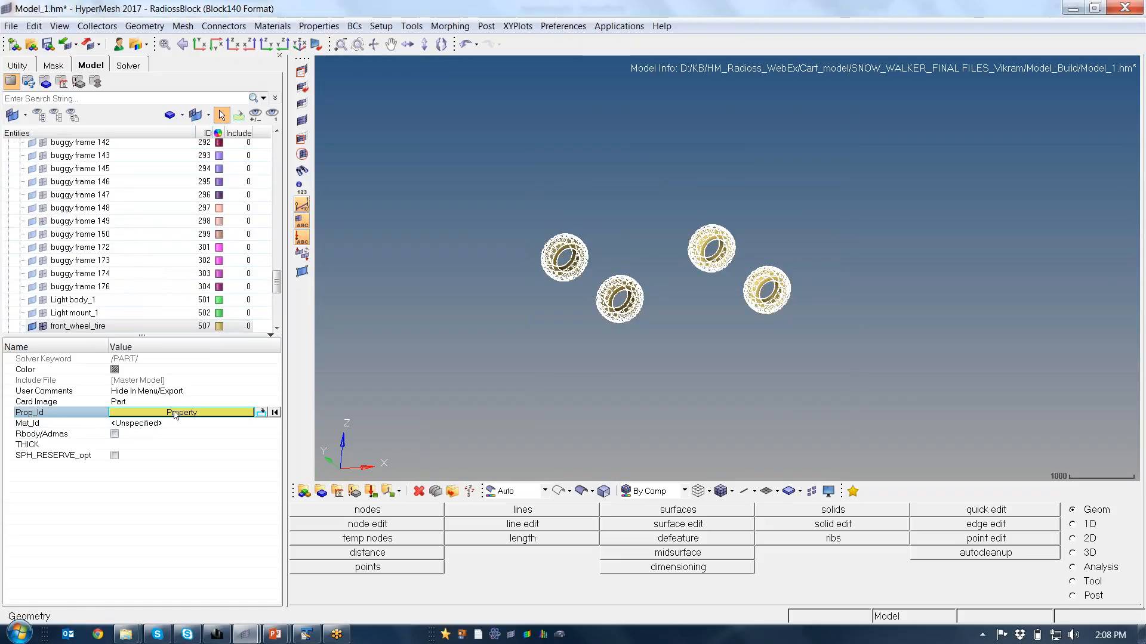
pyautogui.click(176, 413)
pyautogui.click(52, 481)
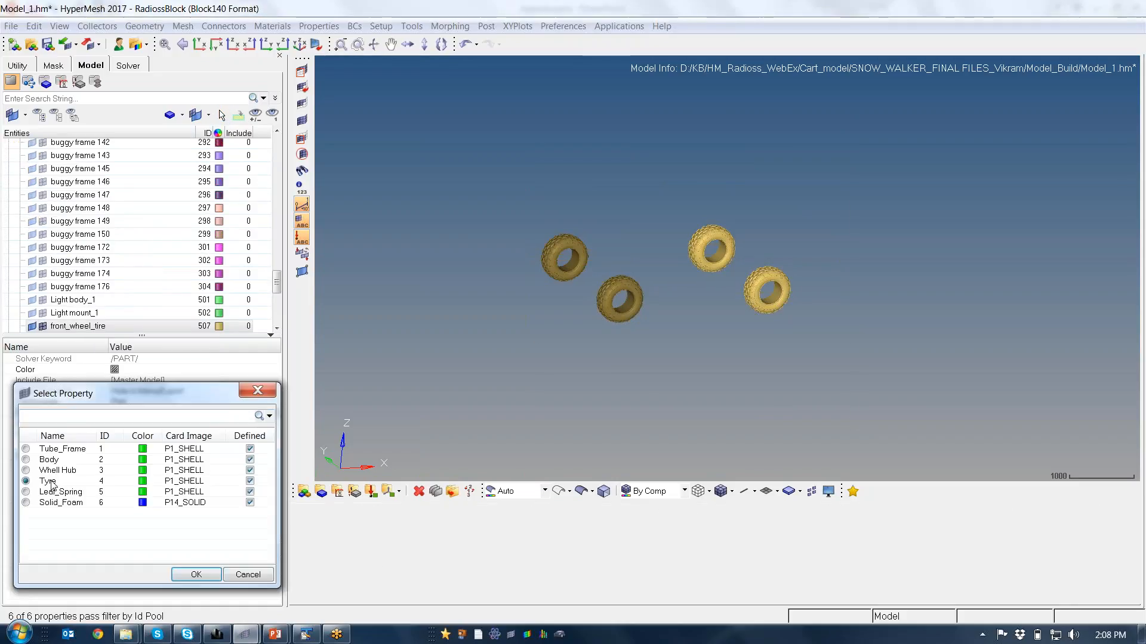
pyautogui.click(196, 575)
# Assign the Tyre material to the selected front and back wheel tire components.
pyautogui.click(178, 423)
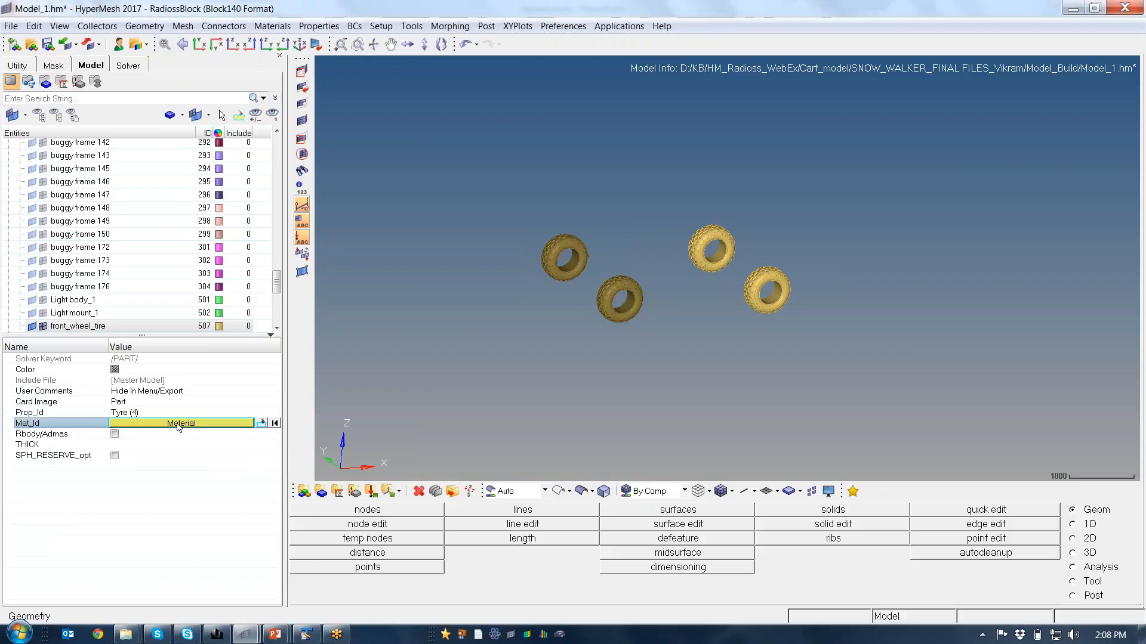
pyautogui.click(177, 423)
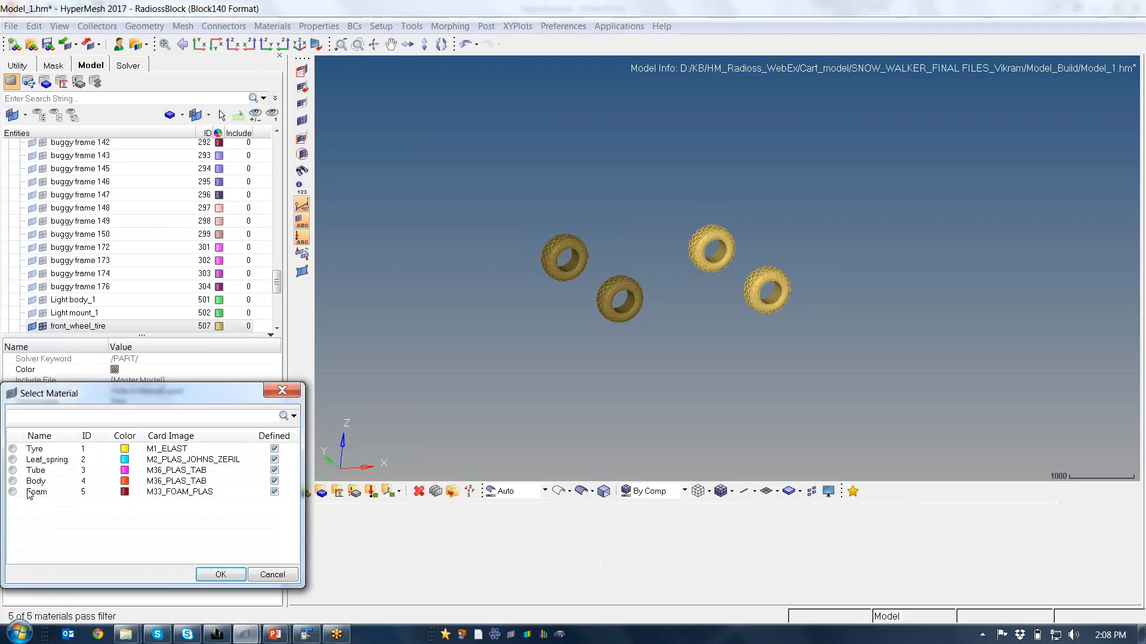
pyautogui.click(35, 453)
pyautogui.click(221, 574)
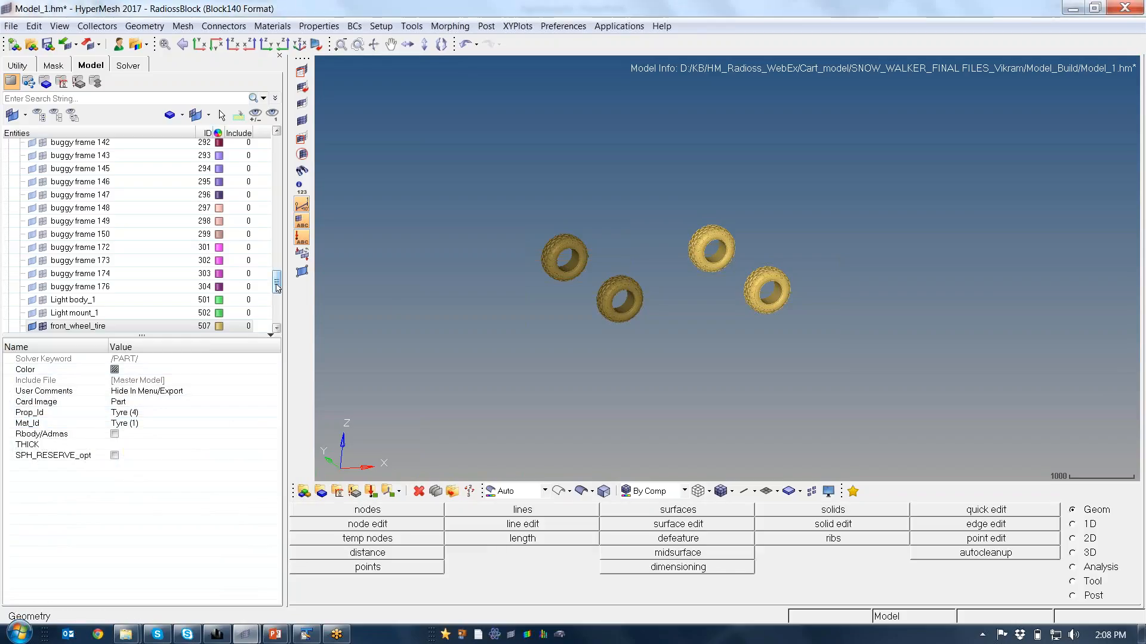
# Collapse the Tyre assembly and isolate the Leaf_Spring assembly in the display.
pyautogui.moveTo(277, 284); pyautogui.dragTo(278, 137)
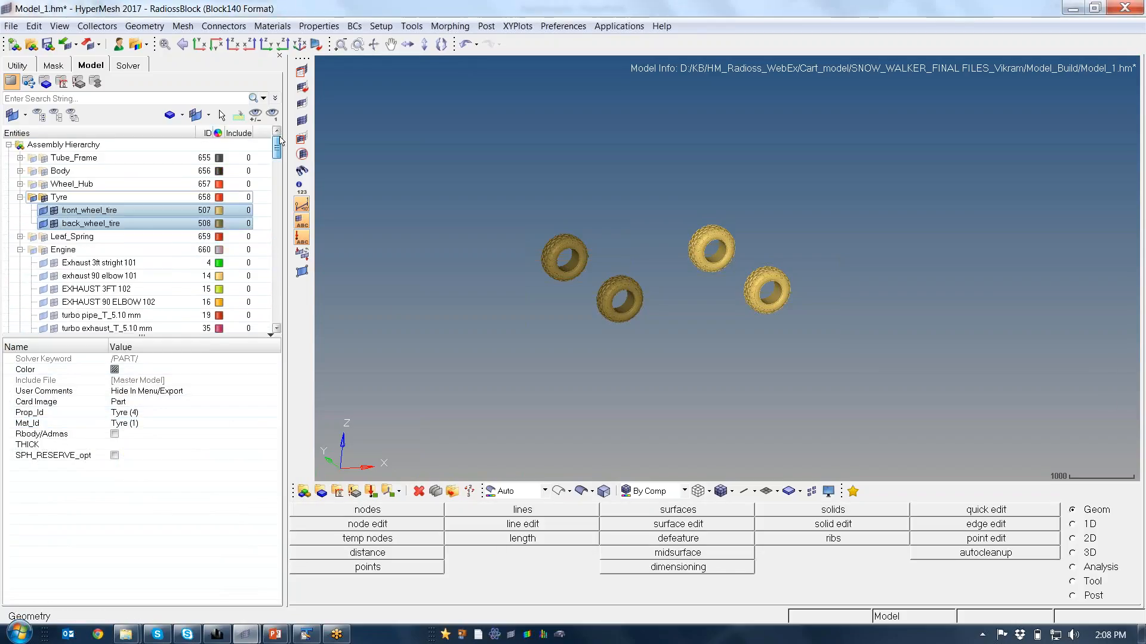
pyautogui.click(19, 197)
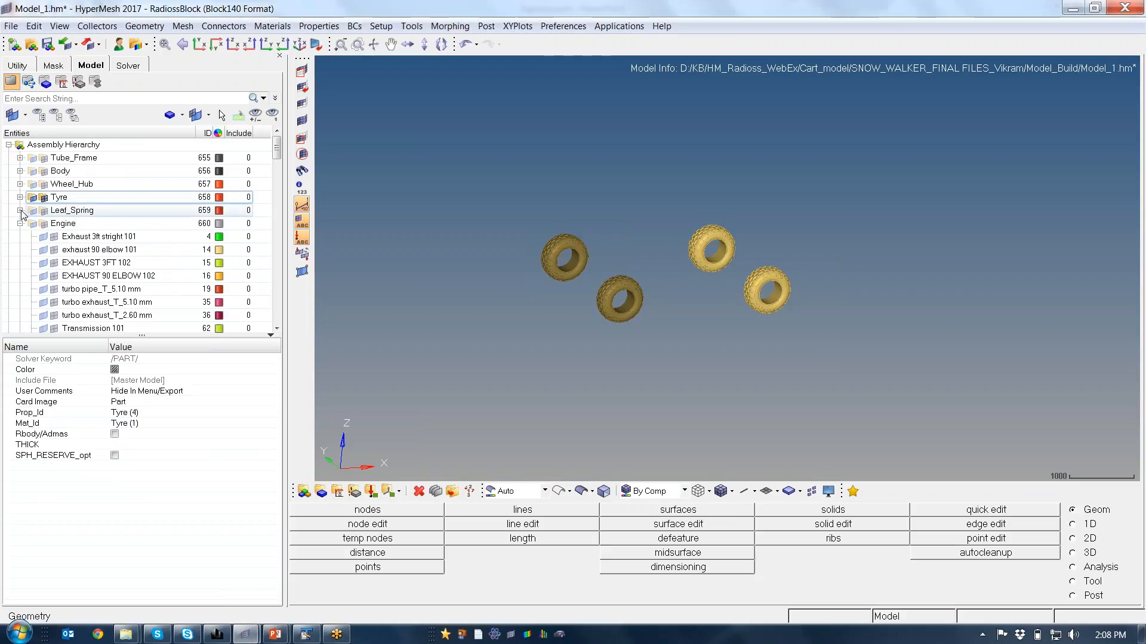
pyautogui.click(44, 210)
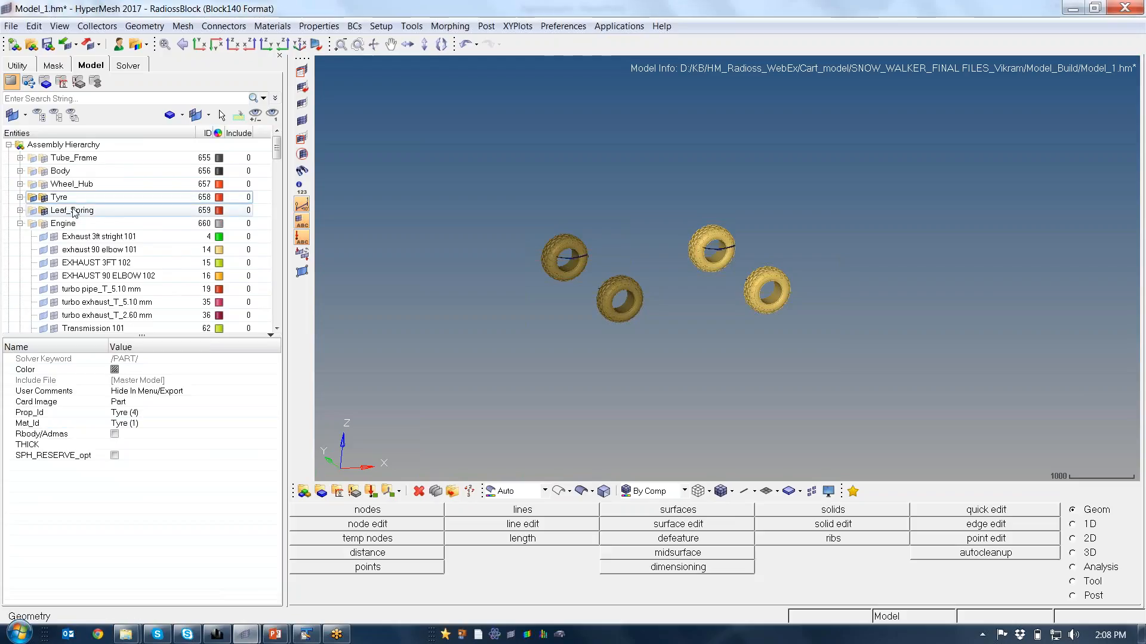
pyautogui.click(54, 211)
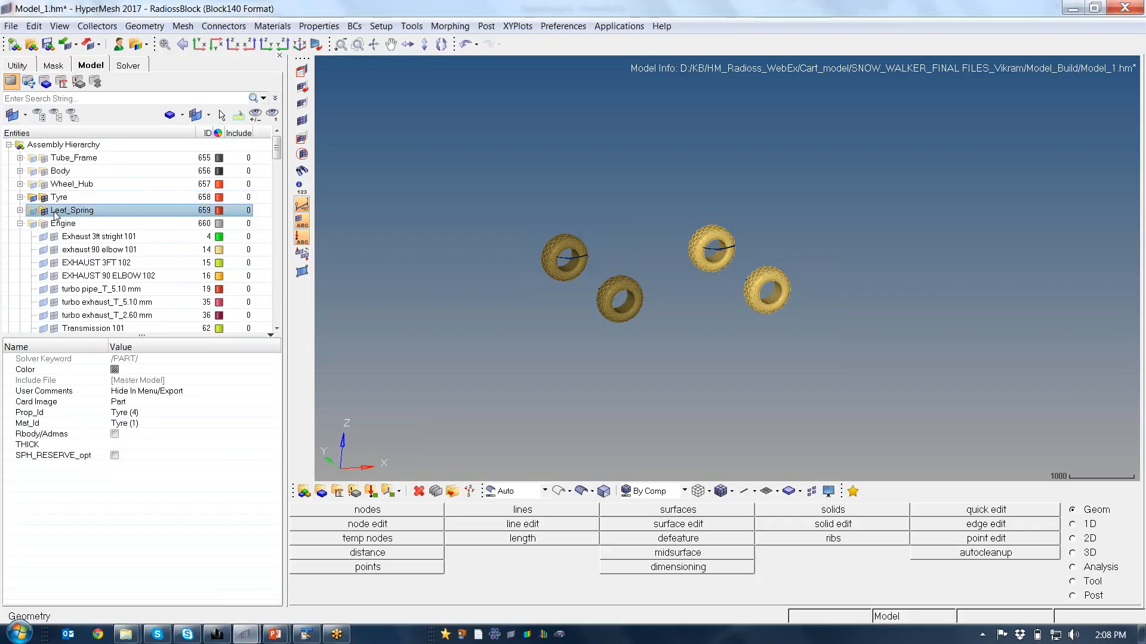
pyautogui.rightClick(54, 211)
pyautogui.click(89, 335)
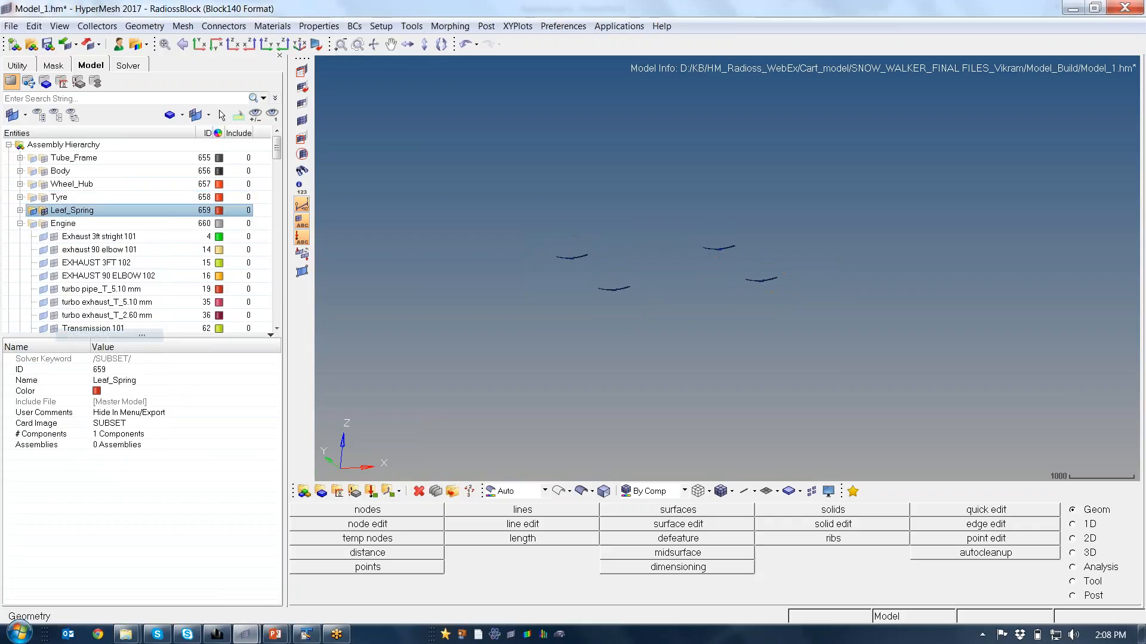
# Select the four displayed leaf springs with a window selection and assign the Leaf Spring_1 component the Leaf_Spring property.
pyautogui.click(223, 115)
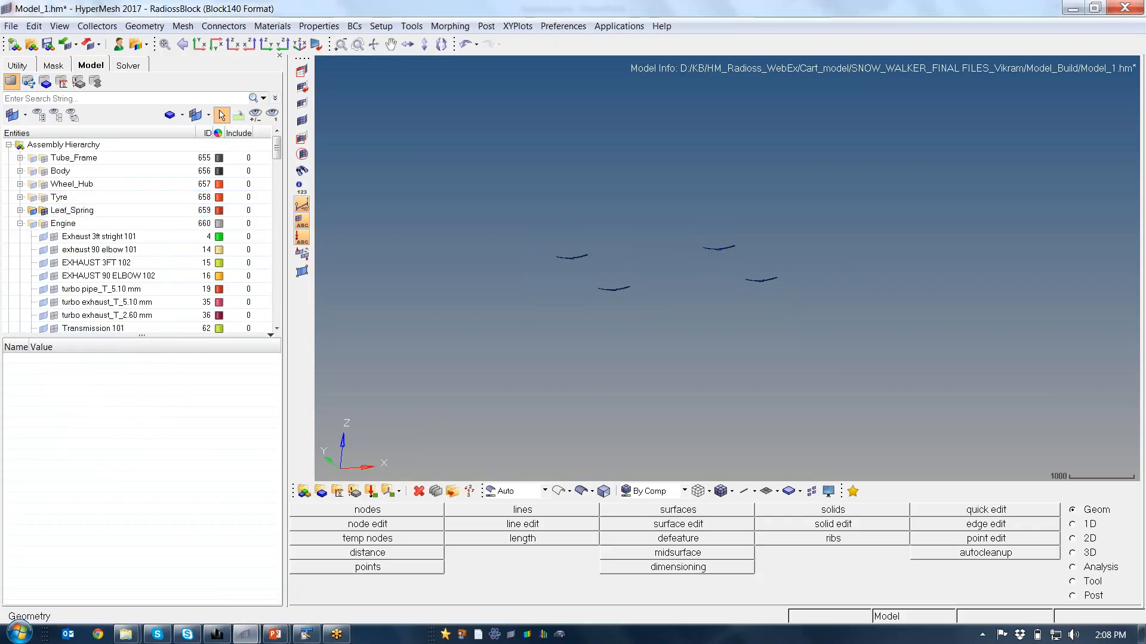
pyautogui.moveTo(515, 167); pyautogui.dragTo(827, 369)
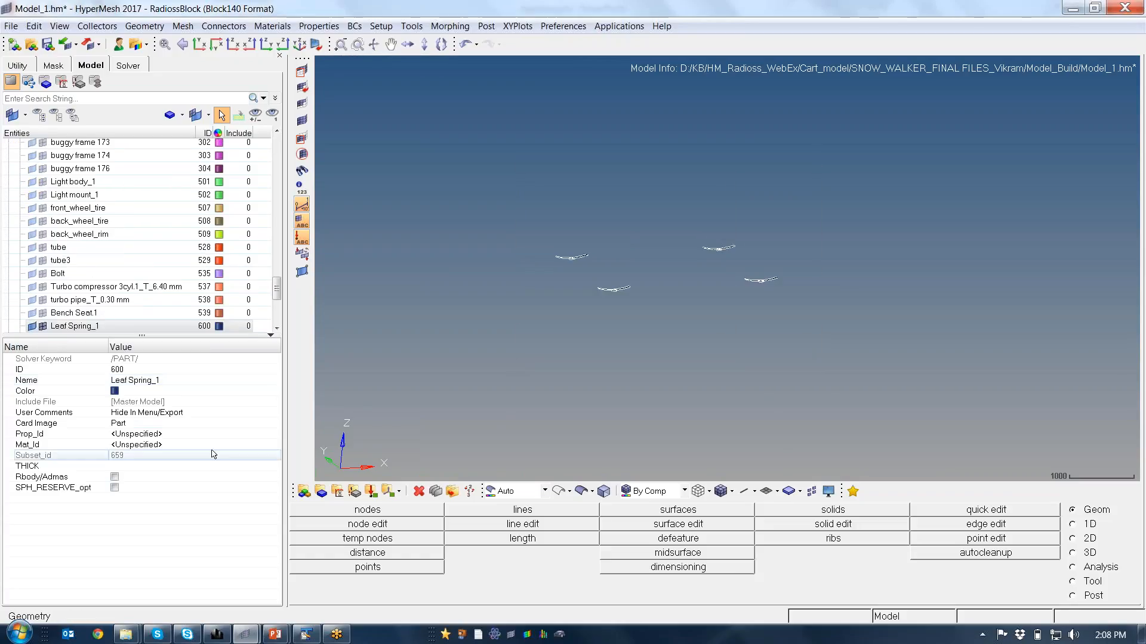
pyautogui.click(185, 435)
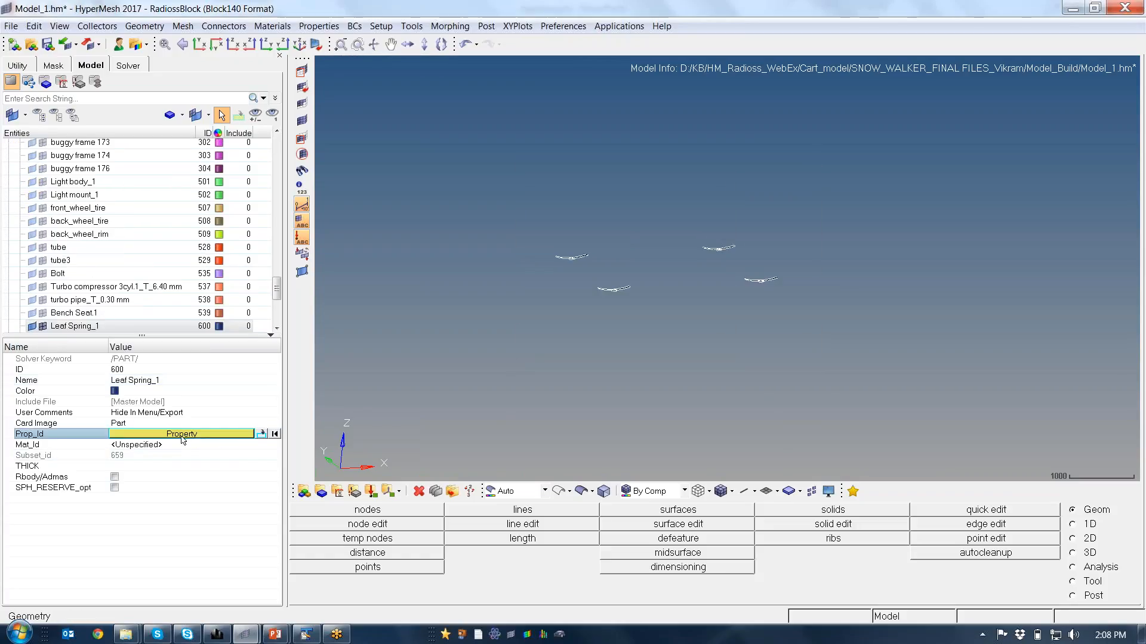
pyautogui.click(180, 436)
pyautogui.click(61, 492)
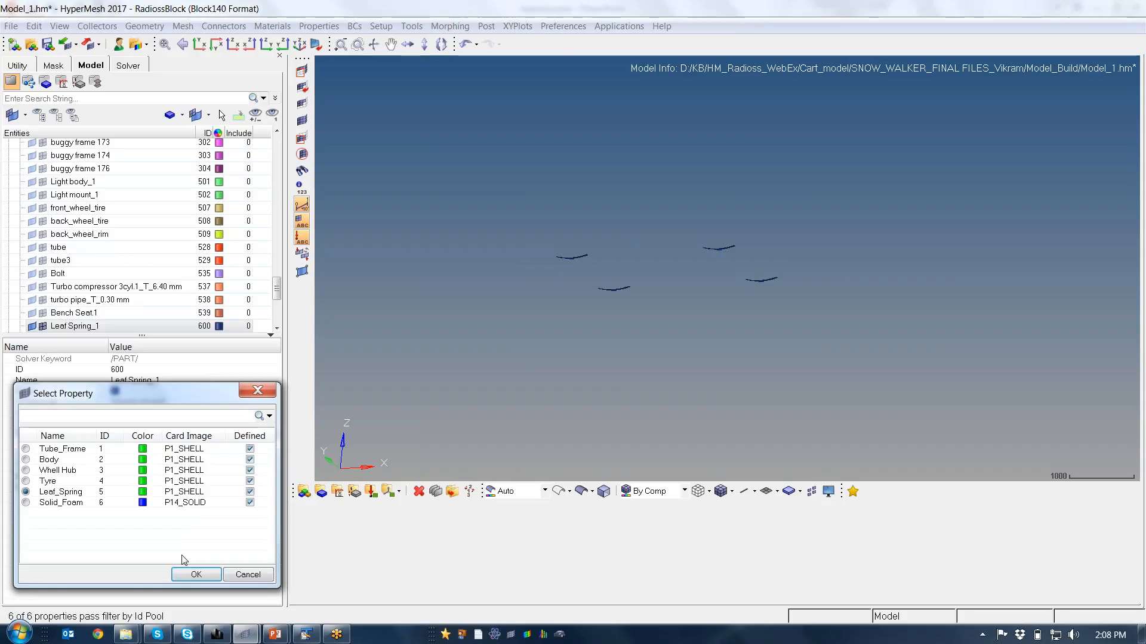
pyautogui.click(196, 574)
# Assign the Leaf_spring material to the Leaf Spring_1 component and collapse the Leaf_Spring assembly.
pyautogui.click(157, 445)
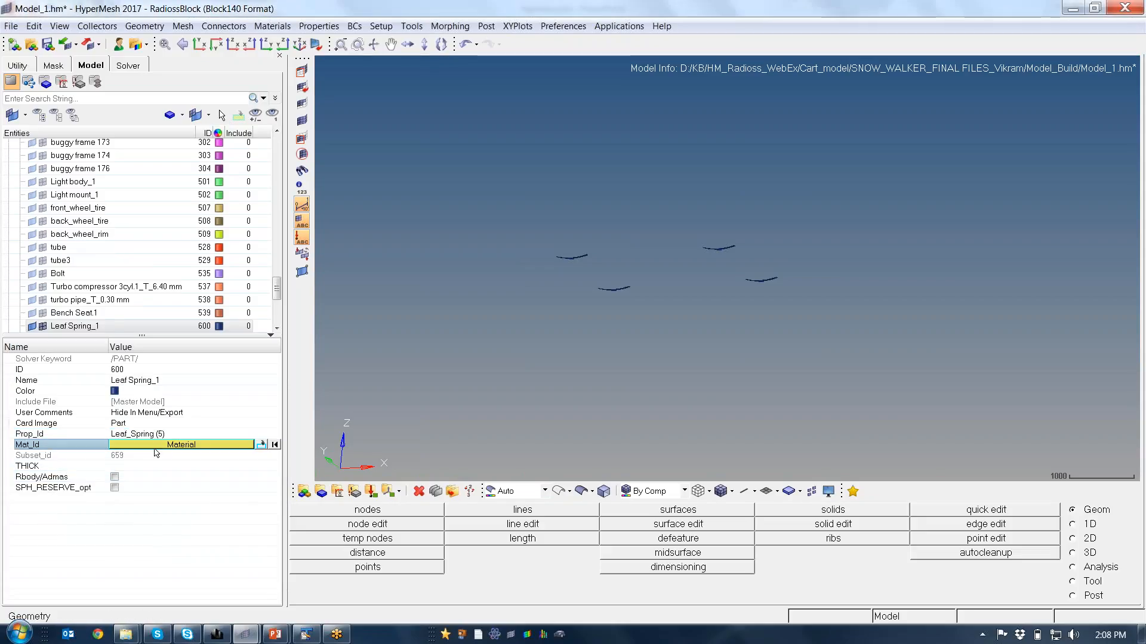
pyautogui.click(153, 446)
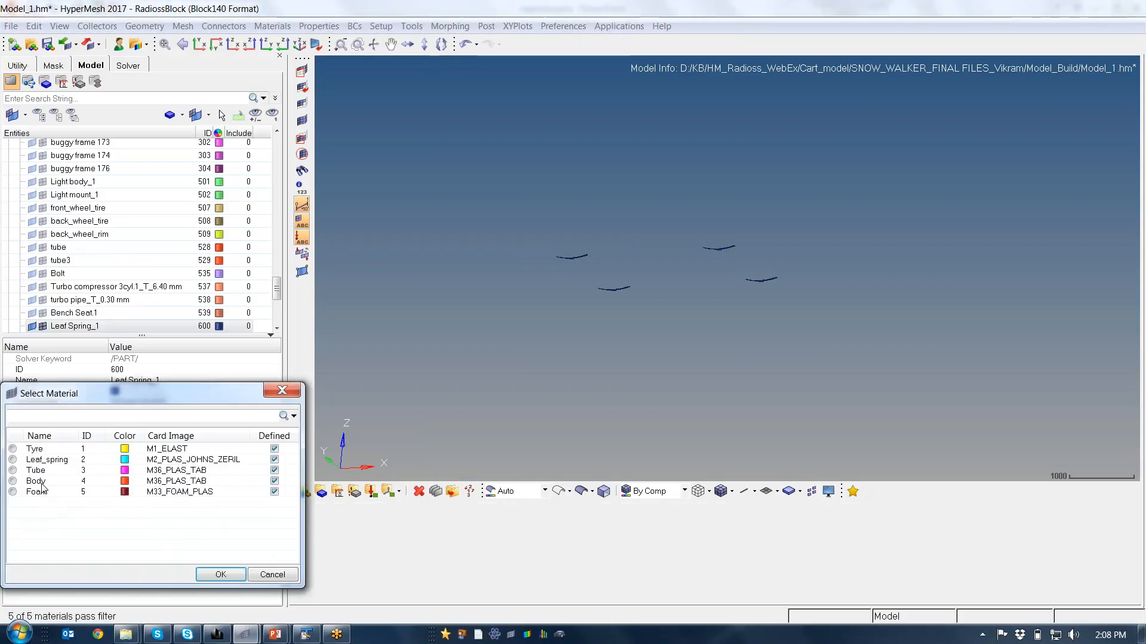
pyautogui.click(220, 574)
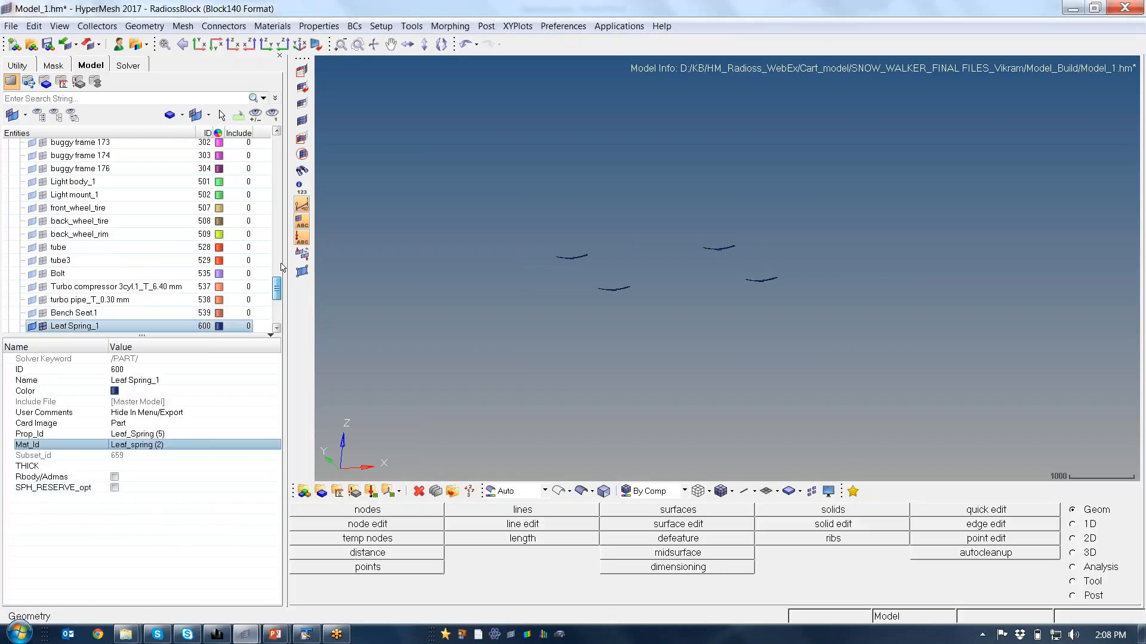
pyautogui.moveTo(276, 289); pyautogui.dragTo(292, 146)
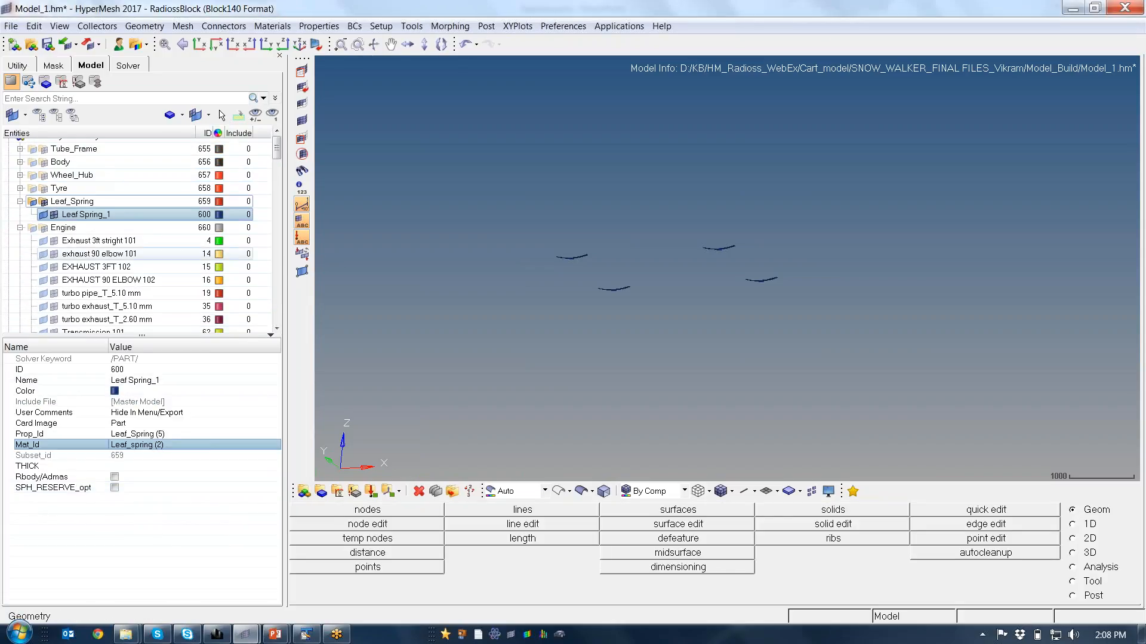
pyautogui.click(20, 202)
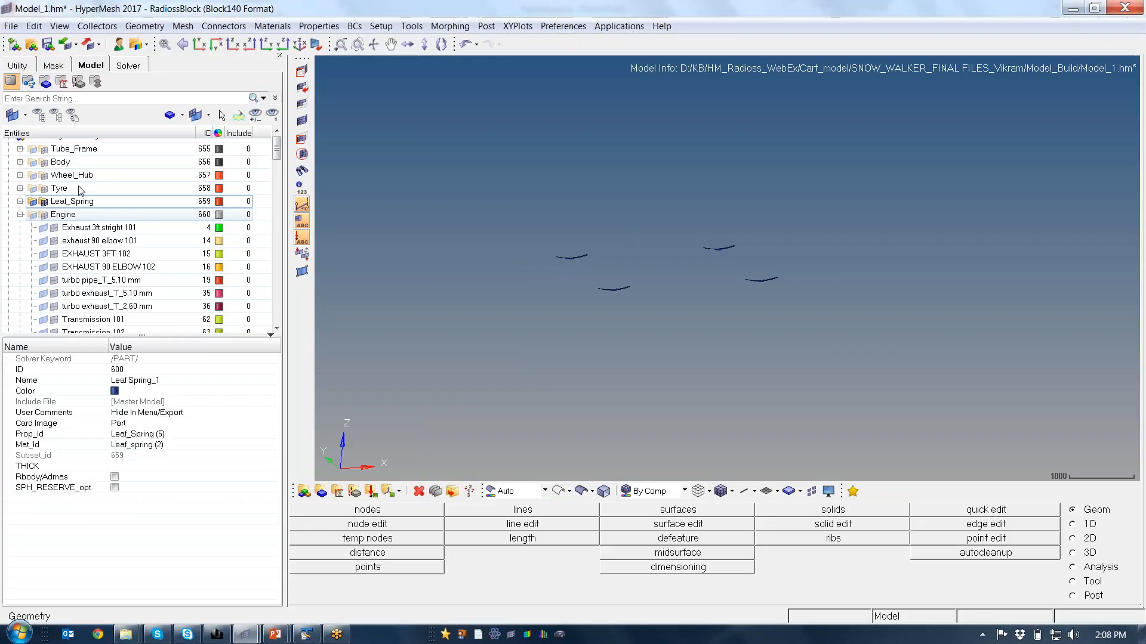
# Check the property and material assignments of the Engine assembly's exhaust and turbo exhaust components.
pyautogui.click(63, 214)
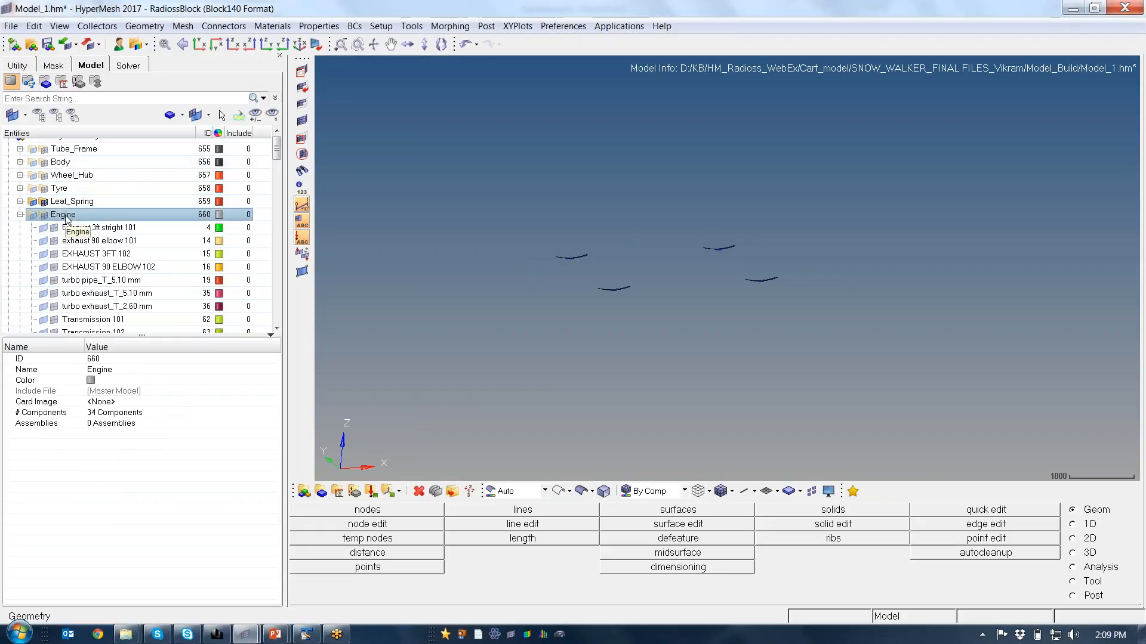
pyautogui.click(72, 227)
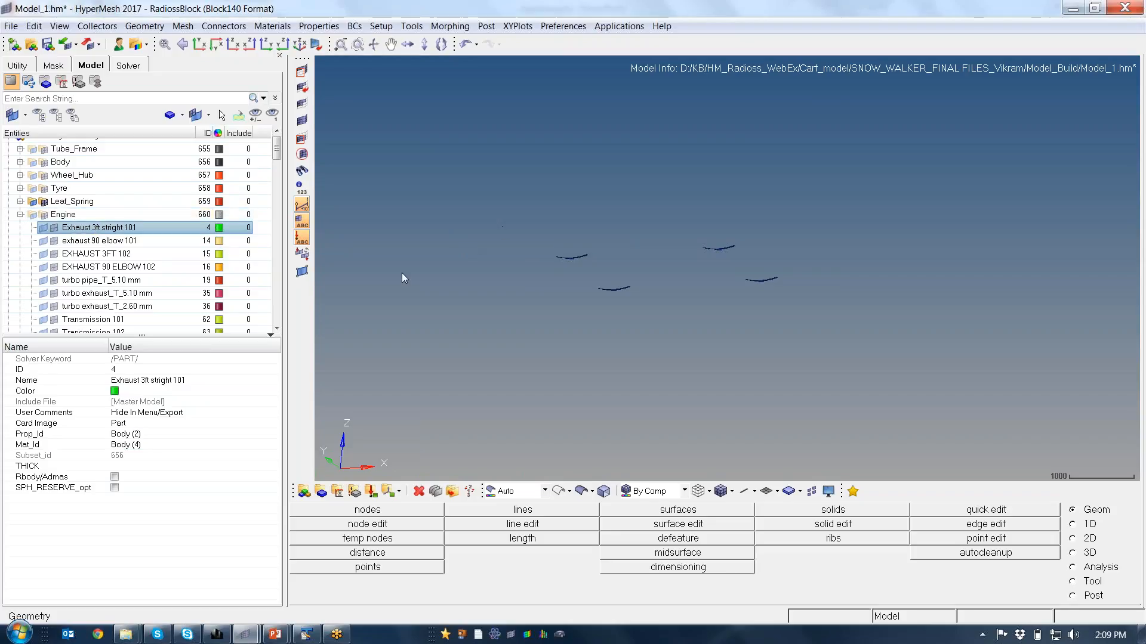
pyautogui.click(276, 132)
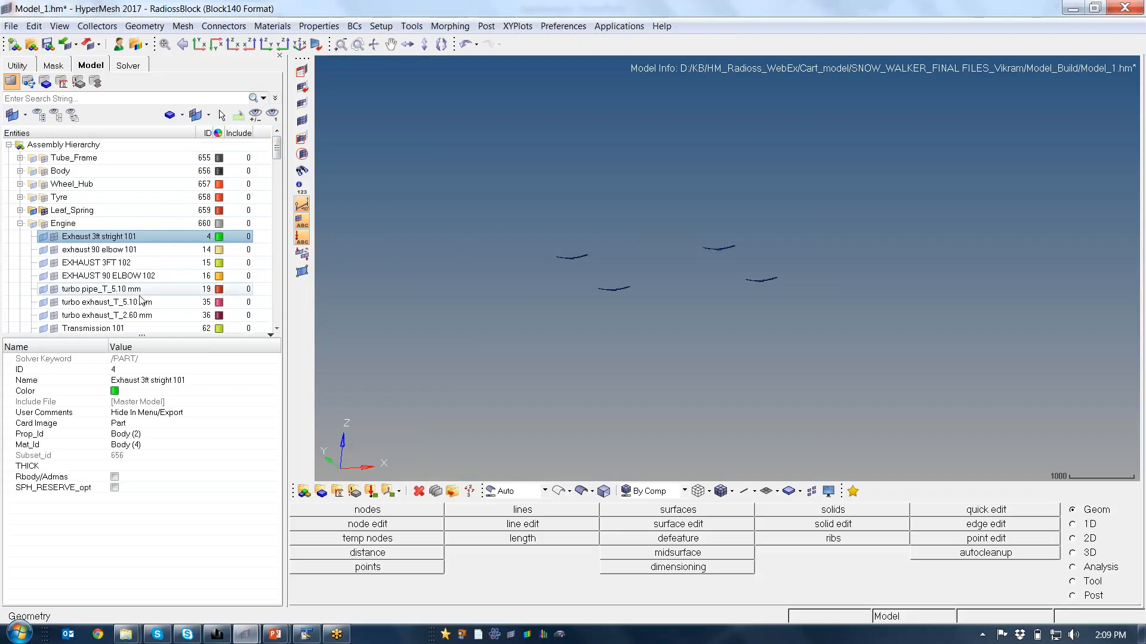
pyautogui.click(97, 278)
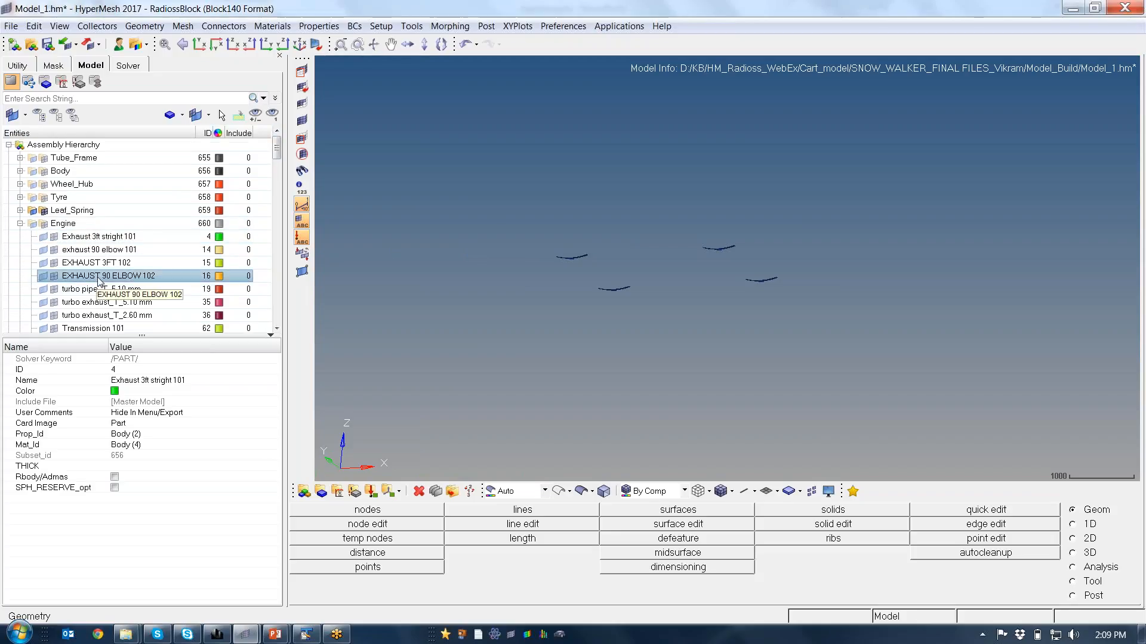
pyautogui.click(105, 302)
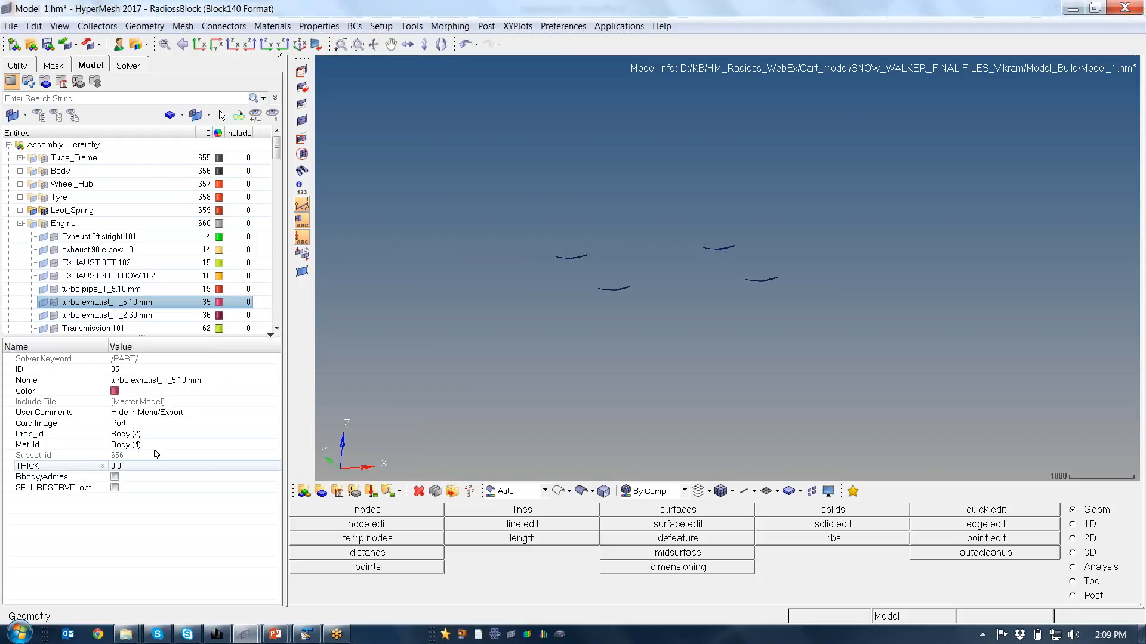
# Collapse the Engine assembly and select the Seat.1.1 component for editing.
pyautogui.click(20, 224)
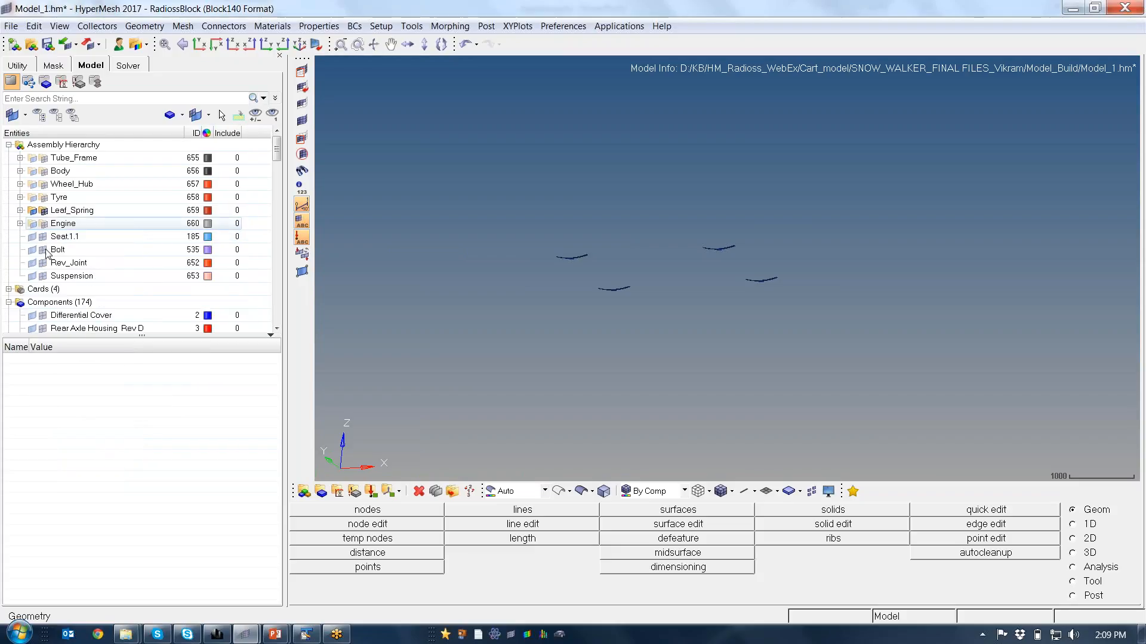
pyautogui.click(101, 236)
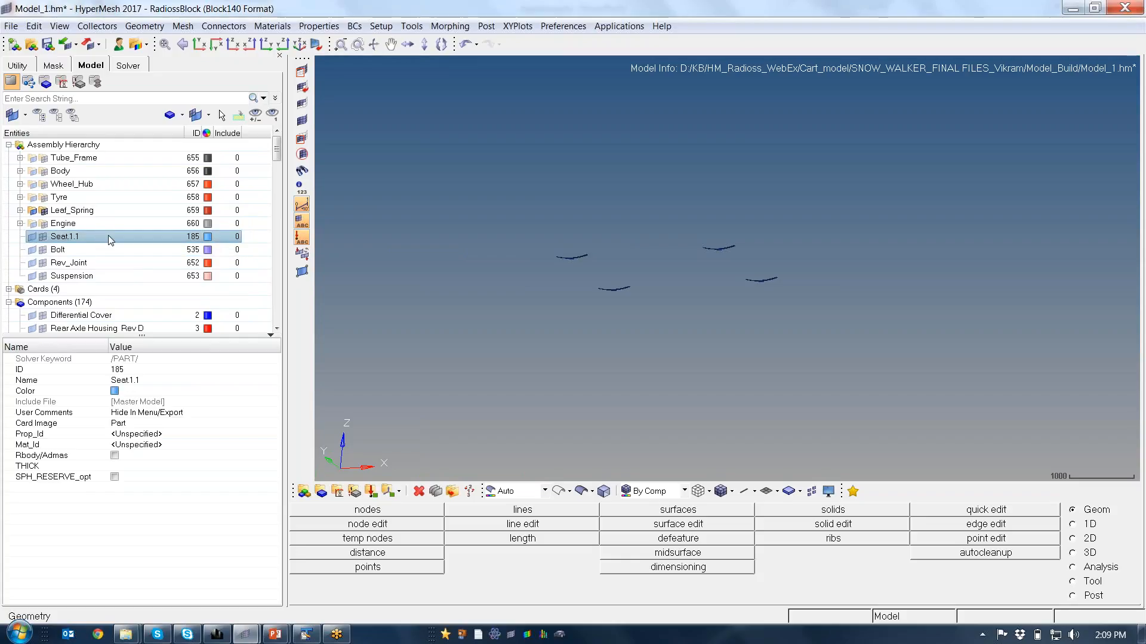
# Isolate the Seat.1.1 component and assign the Solid_Foam property to it.
pyautogui.rightClick(89, 236)
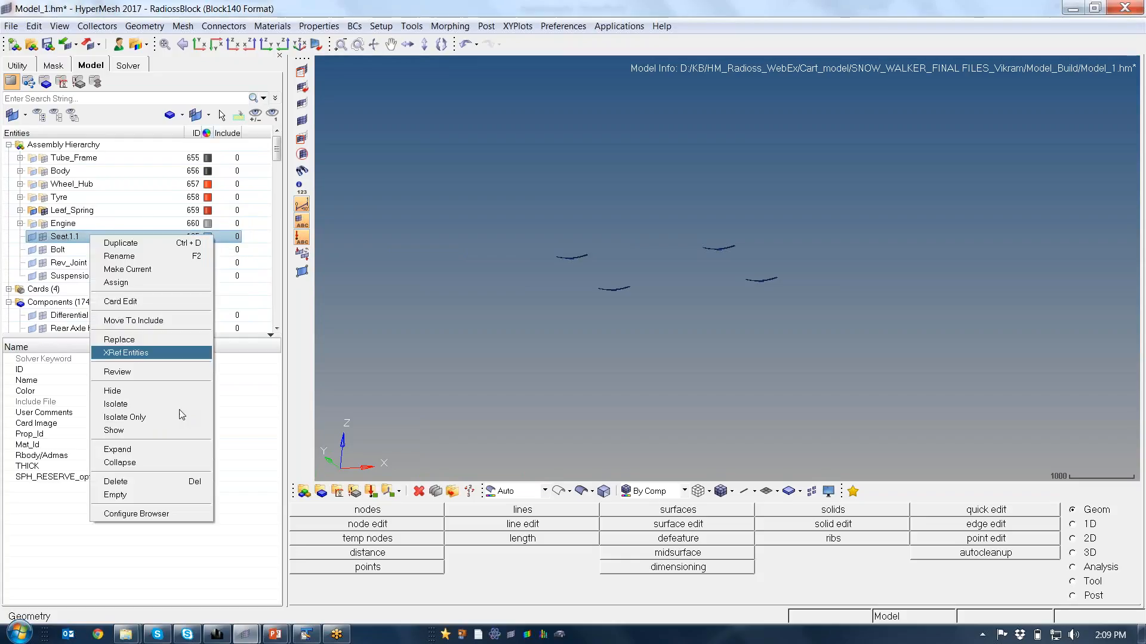
pyautogui.click(185, 417)
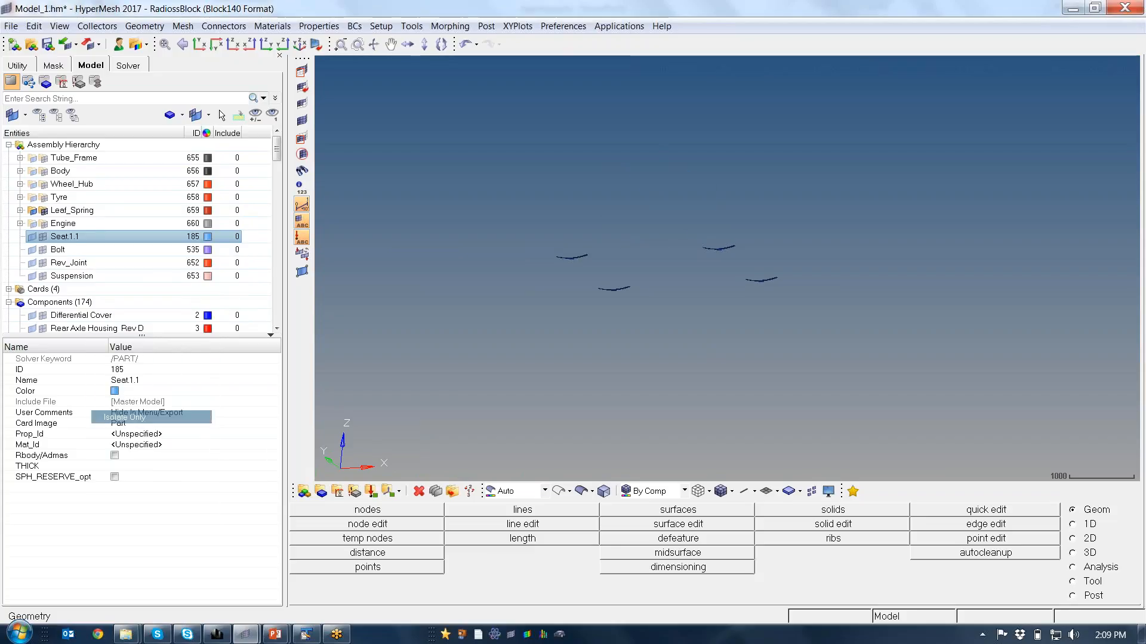
pyautogui.click(189, 435)
pyautogui.click(187, 435)
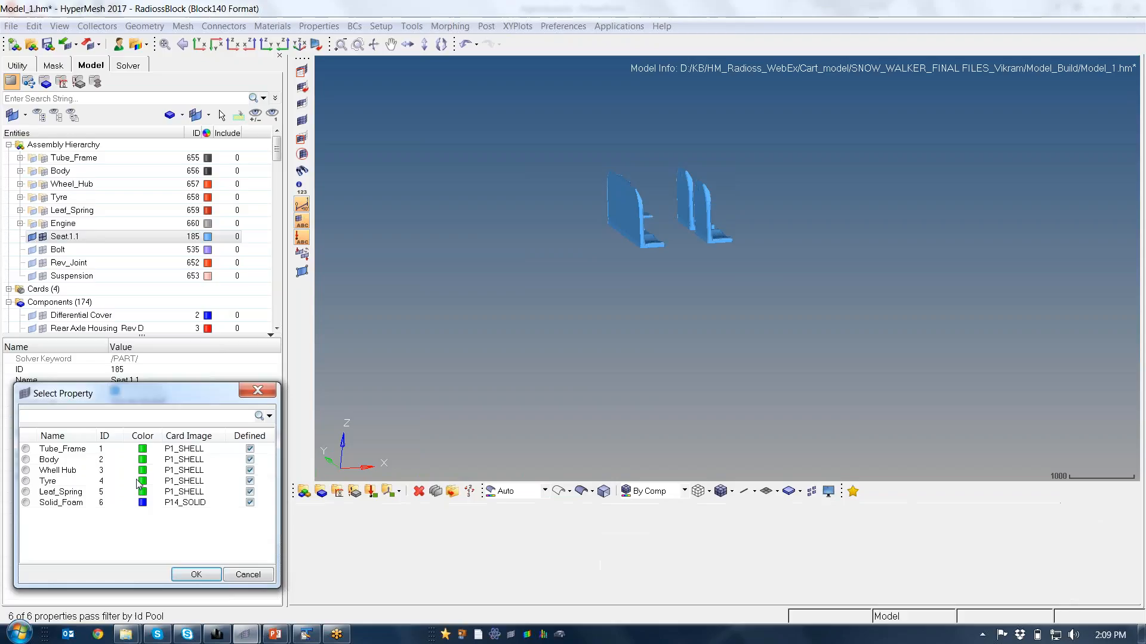
pyautogui.click(89, 503)
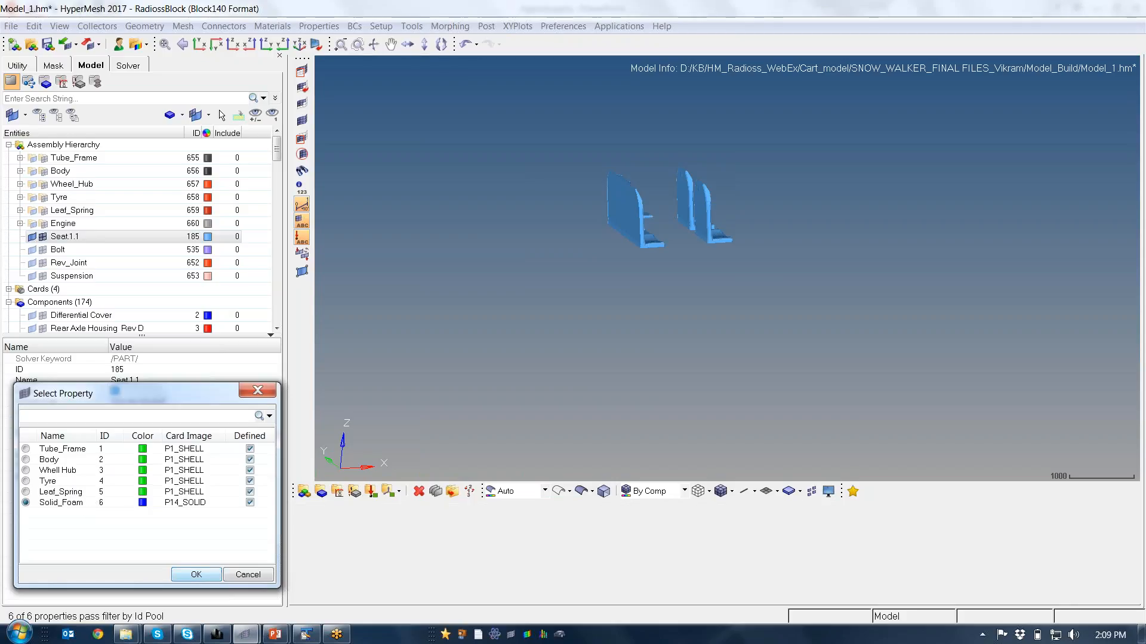
pyautogui.click(195, 574)
# Assign the Foam material to the Seat.1.1 component.
pyautogui.click(170, 446)
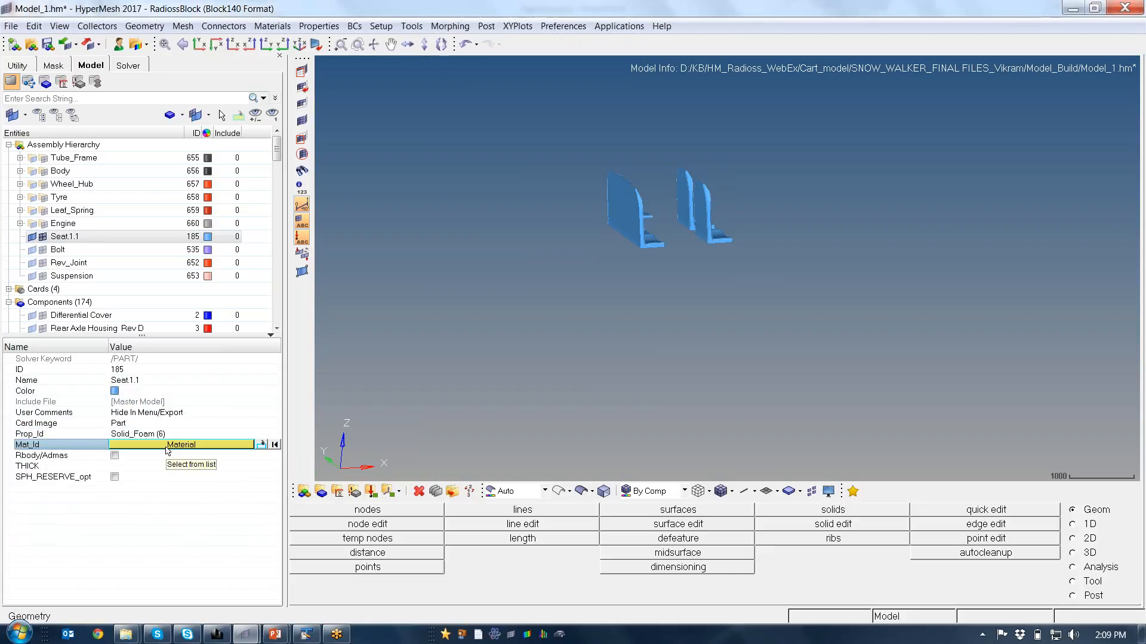
pyautogui.click(170, 445)
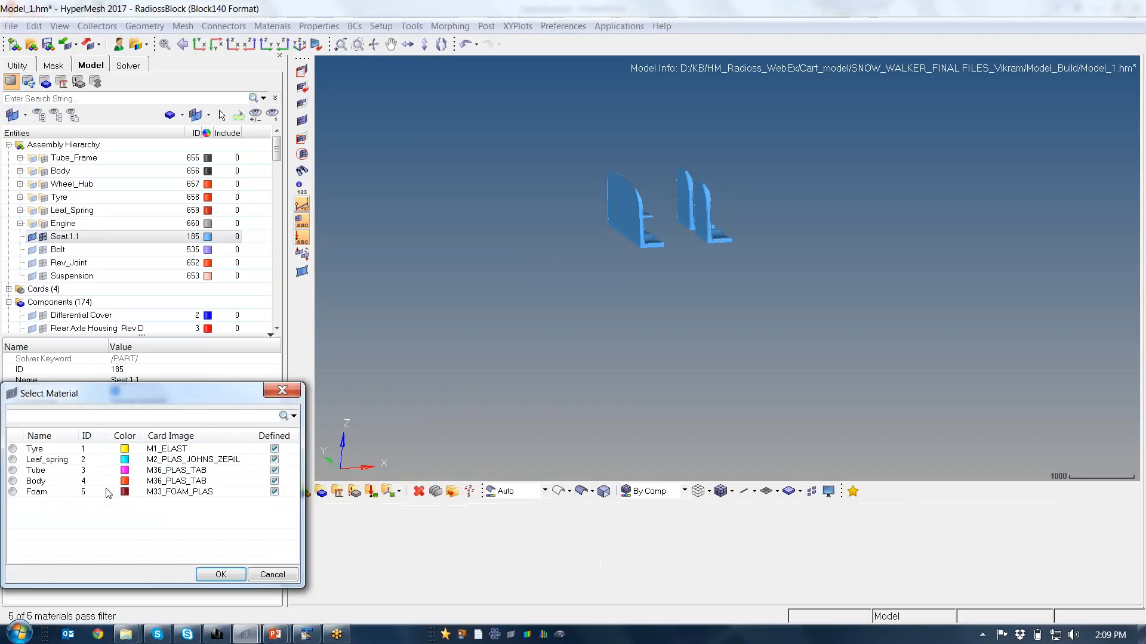
pyautogui.click(12, 491)
pyautogui.click(218, 575)
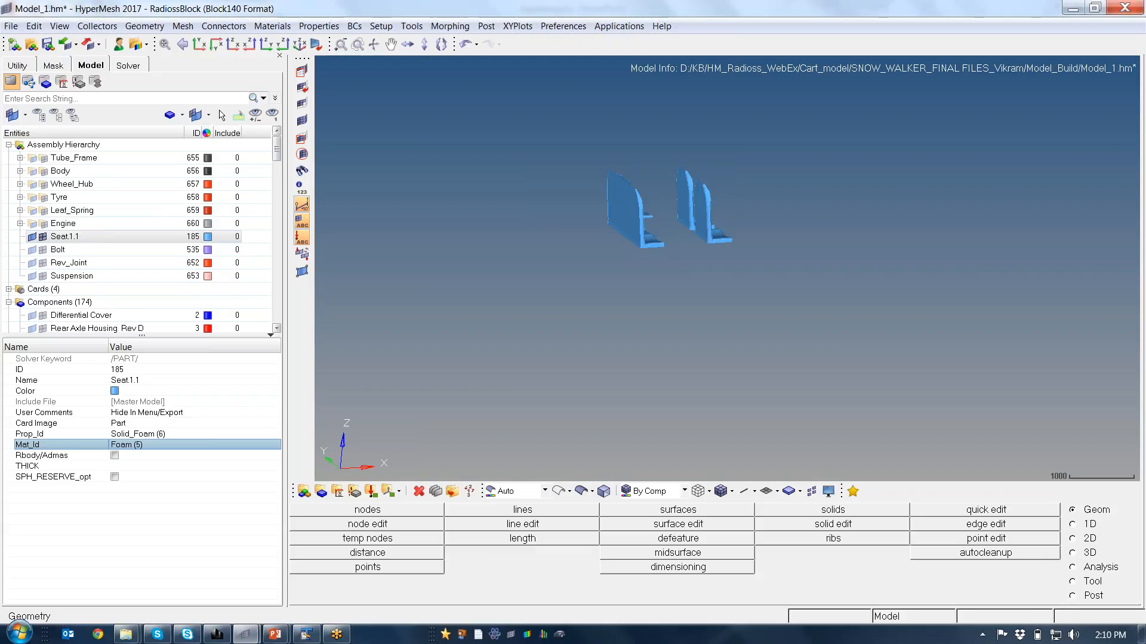
# Show only the Bolt, Rev_Joint and Suspension components to inspect their spring elements.
pyautogui.scroll(-3, 92, 216)
pyautogui.click(87, 210)
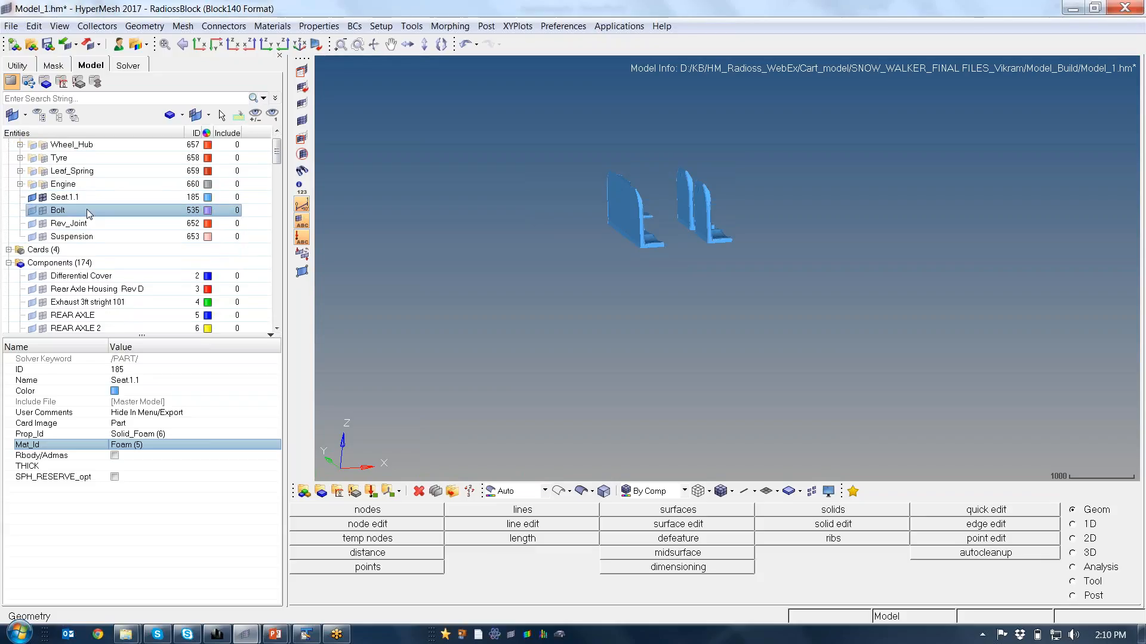
pyautogui.keyDown('shift'); pyautogui.click(94, 238); pyautogui.keyUp('shift')
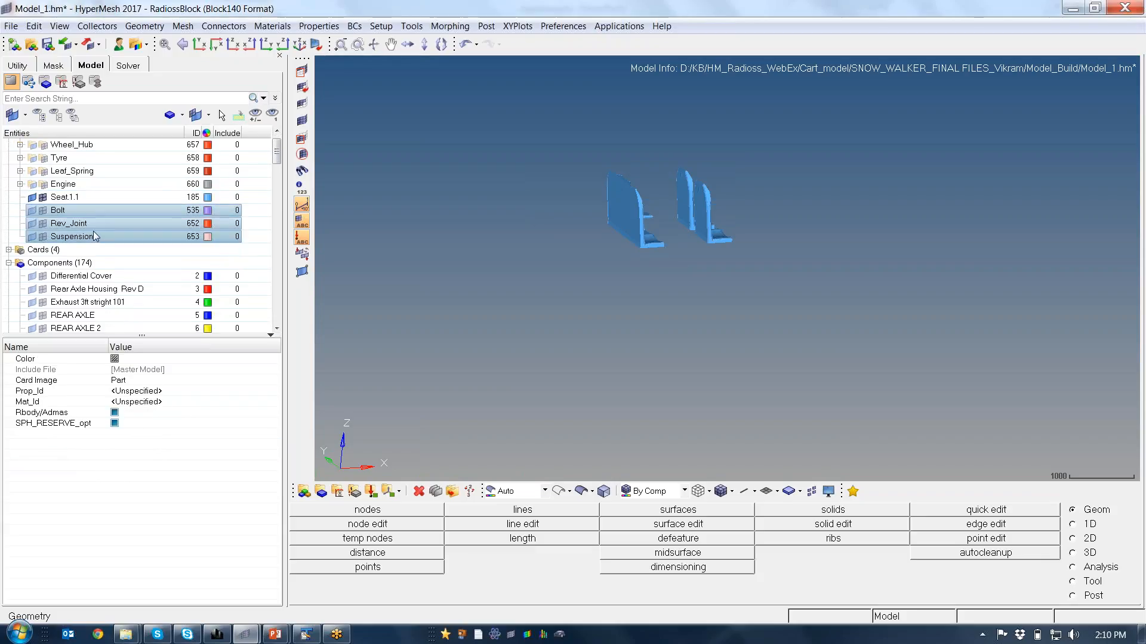
pyautogui.rightClick(95, 238)
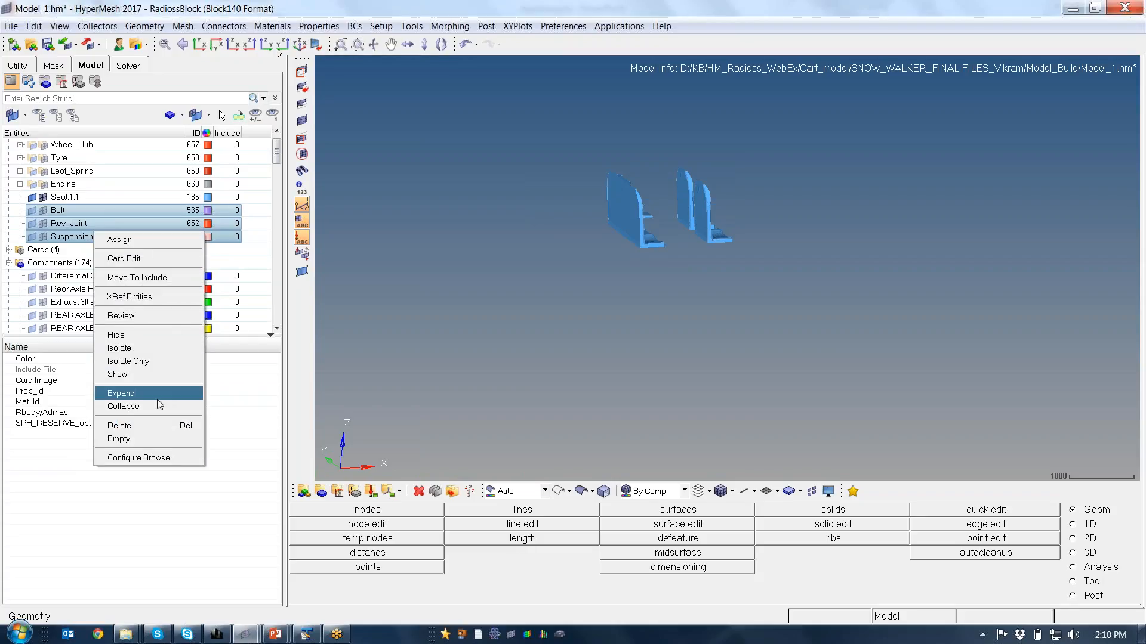
pyautogui.click(137, 361)
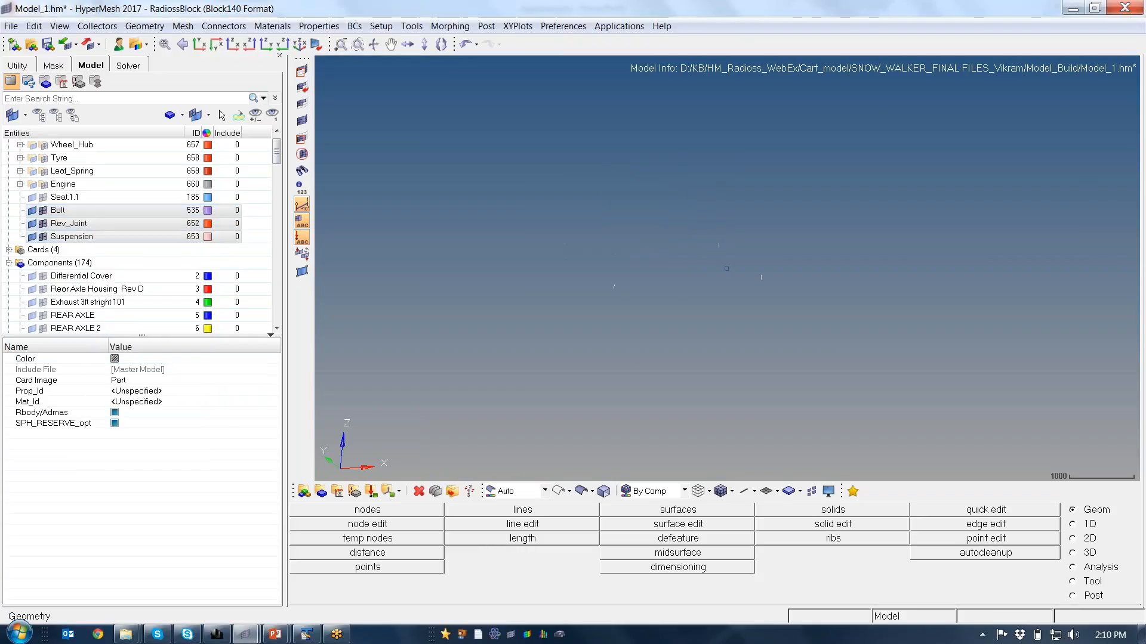
pyautogui.keyDown('ctrl'); pyautogui.moveTo(651, 312); pyautogui.dragTo(678, 308); pyautogui.keyUp('ctrl')
pyautogui.keyDown('ctrl'); pyautogui.scroll(8, 678, 302); pyautogui.keyUp('ctrl')
pyautogui.keyDown('ctrl'); pyautogui.moveTo(605, 234); pyautogui.dragTo(634, 281); pyautogui.keyUp('ctrl')
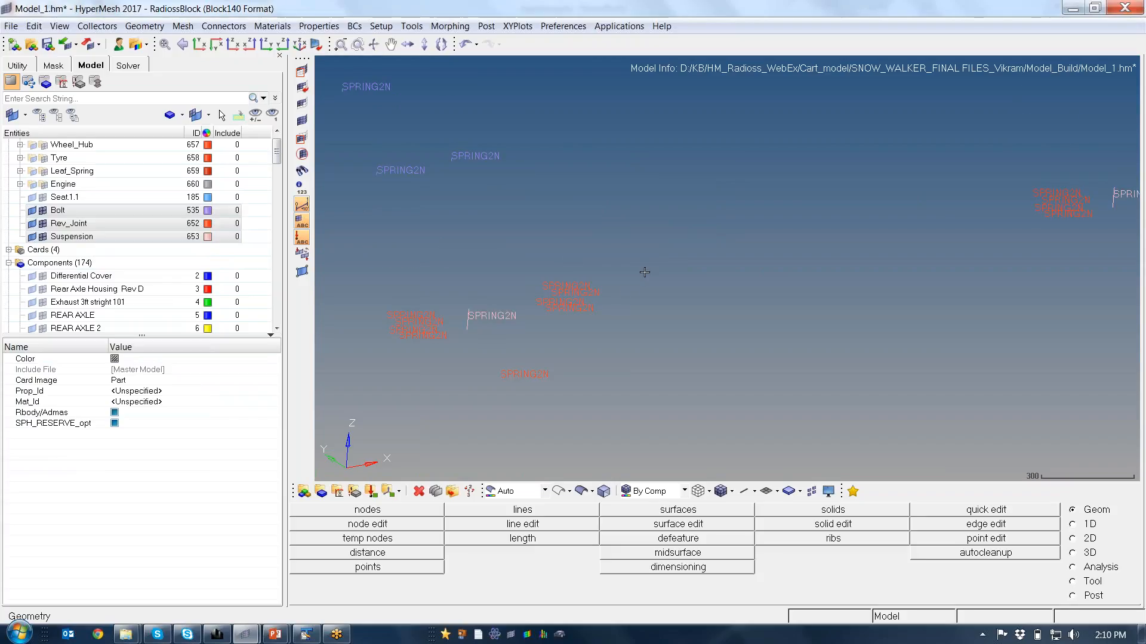
pyautogui.keyDown('ctrl'); pyautogui.moveTo(644, 272); pyautogui.dragTo(644, 303, button='right'); pyautogui.keyUp('ctrl')
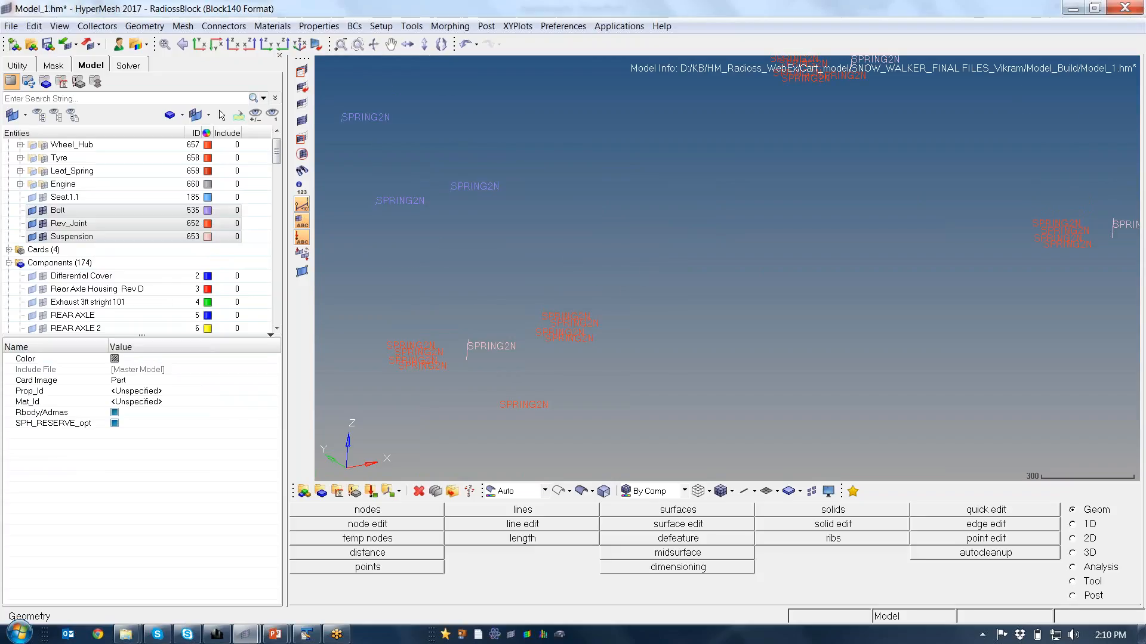
pyautogui.moveTo(644, 303)
pyautogui.keyDown('ctrl'); pyautogui.mouseDown()
pyautogui.moveTo(662, 293)
pyautogui.moveTo(645, 302)
pyautogui.mouseUp(); pyautogui.keyUp('ctrl')
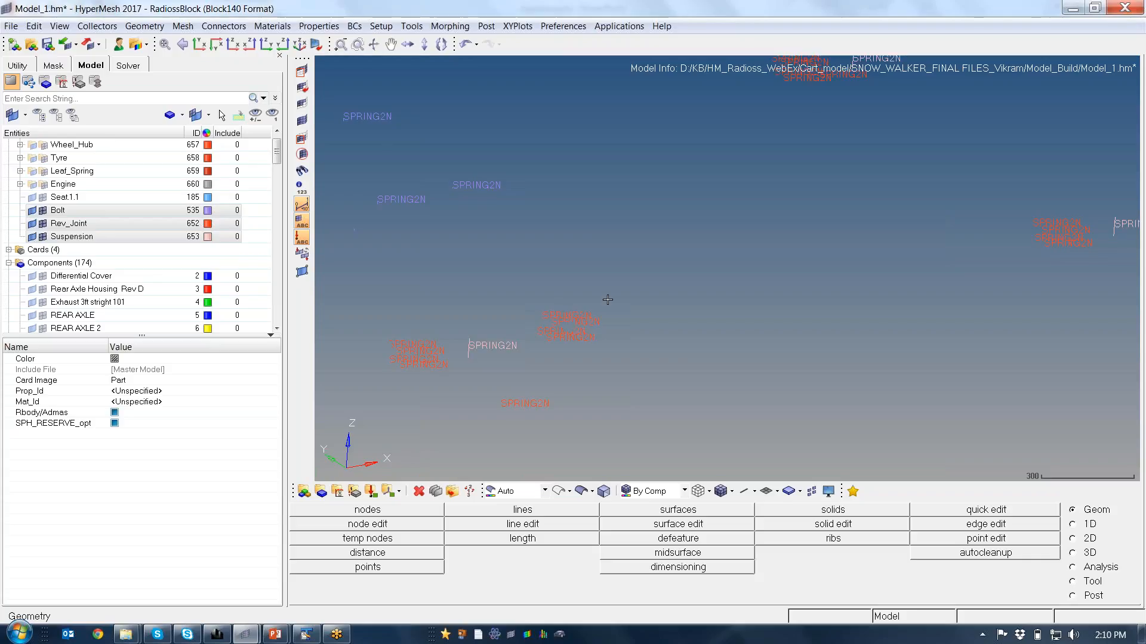
pyautogui.click(163, 227)
pyautogui.click(163, 237)
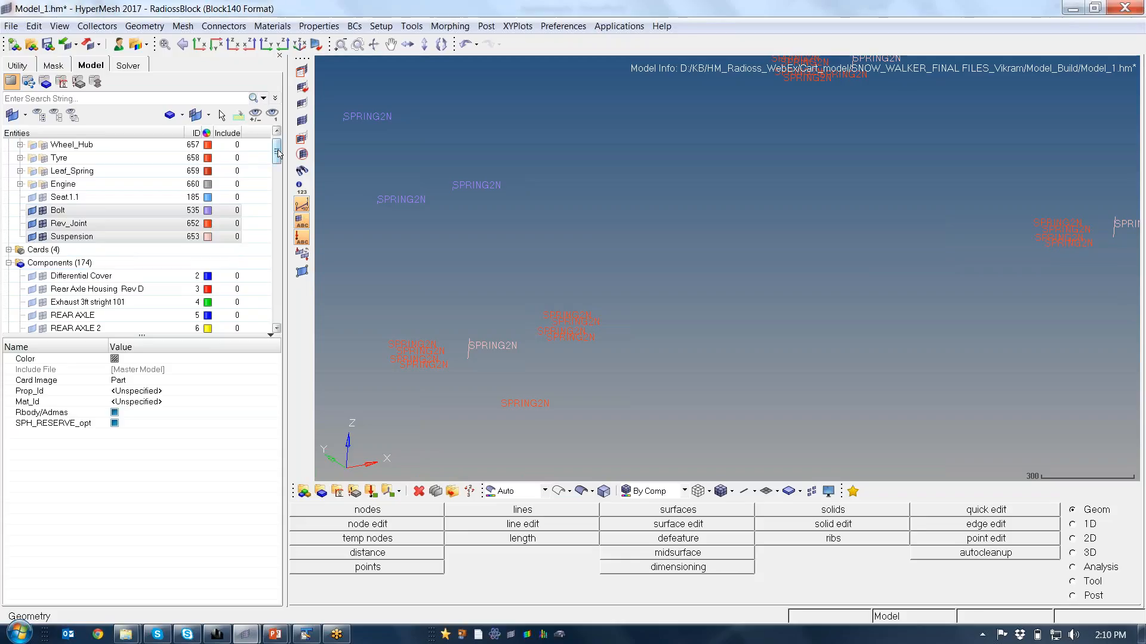
# Collapse the assembly and component lists, and create a new property named Bolt.
pyautogui.moveTo(277, 156); pyautogui.dragTo(276, 142)
pyautogui.click(9, 145)
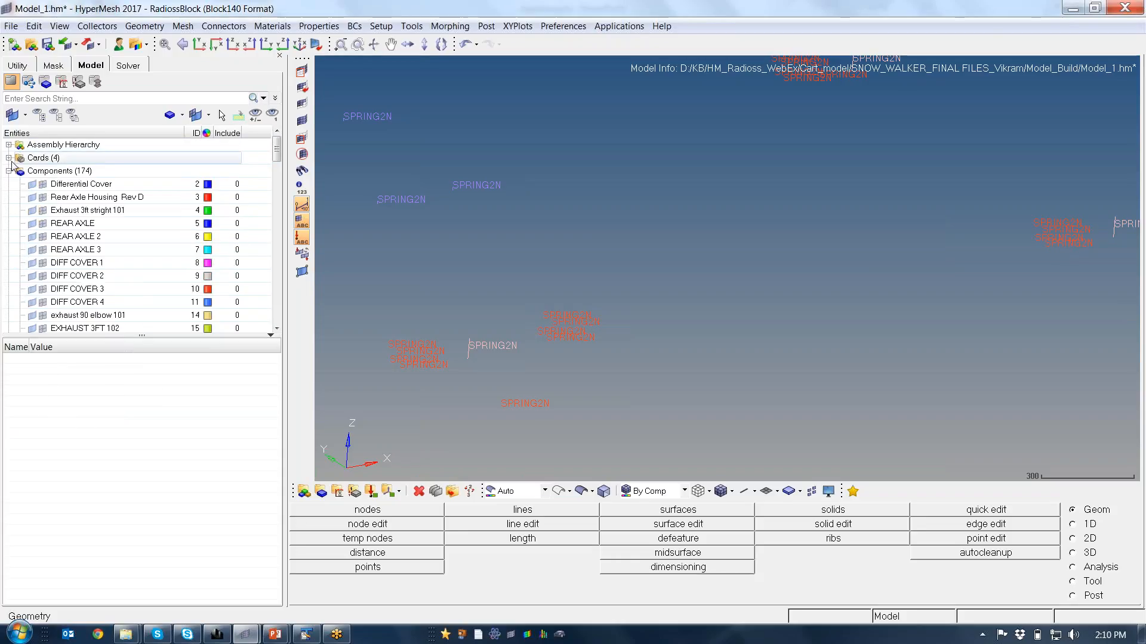
pyautogui.click(9, 171)
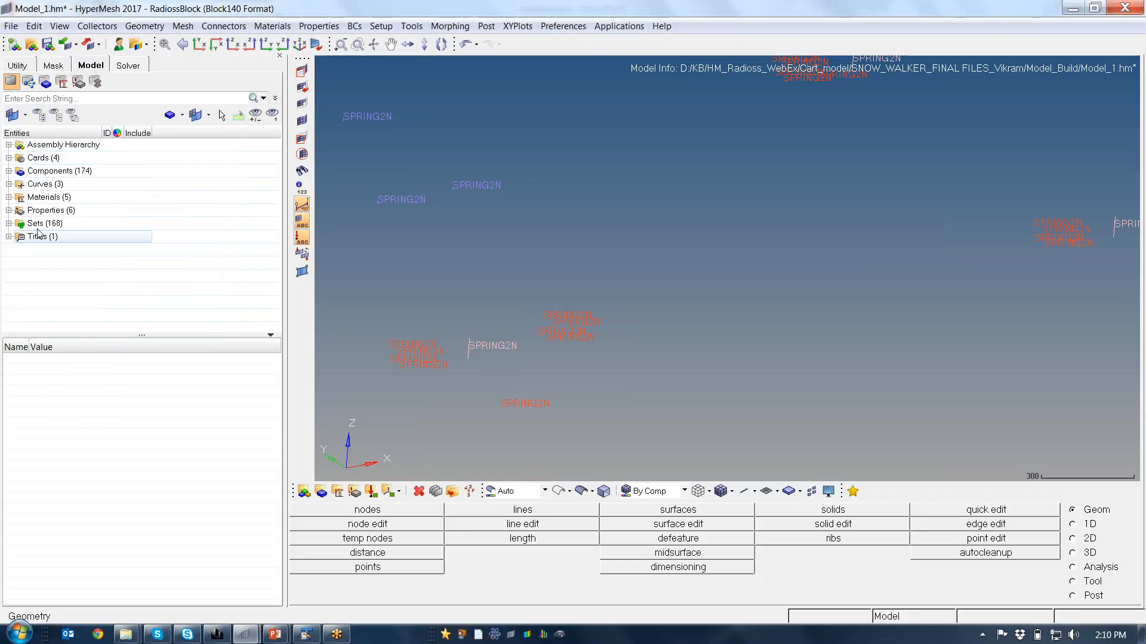
pyautogui.rightClick(123, 257)
pyautogui.moveTo(203, 260)
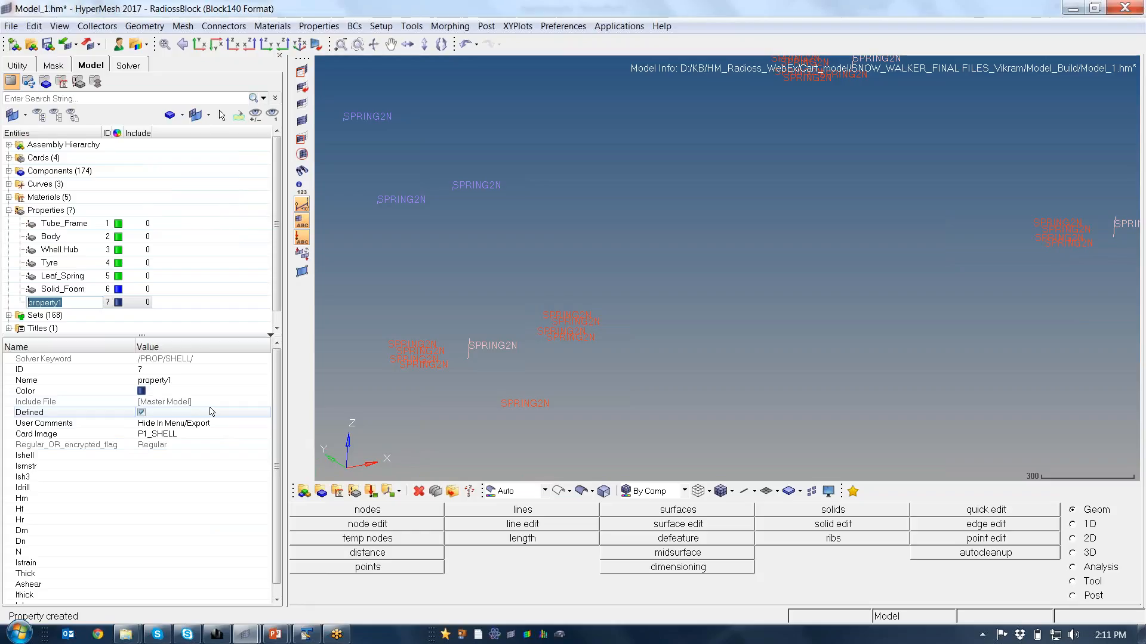
pyautogui.click(197, 434)
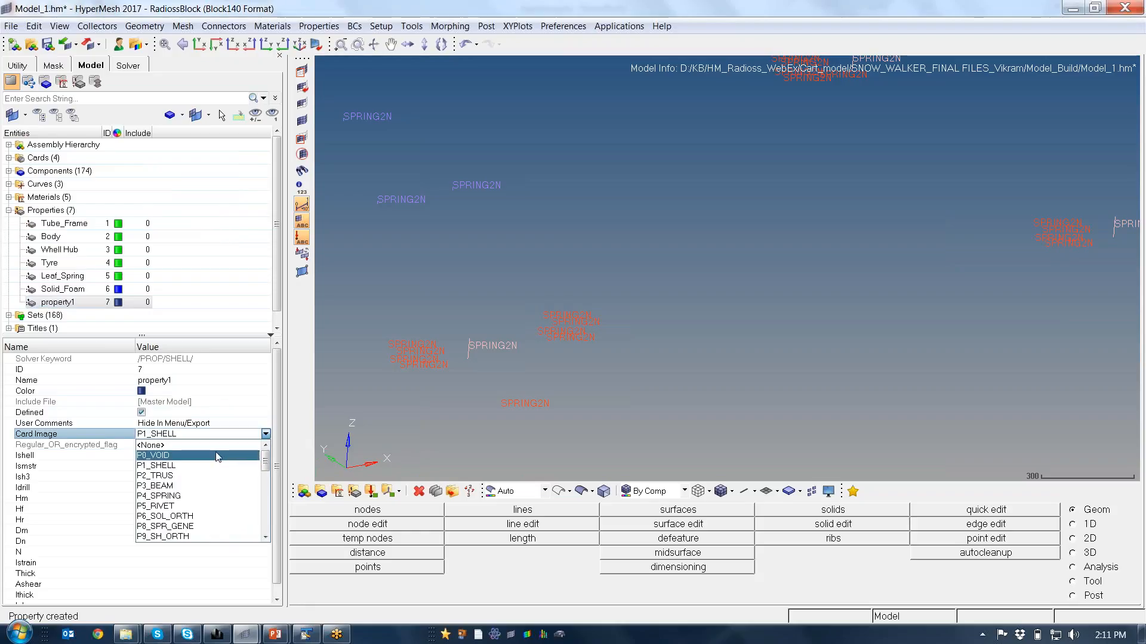
pyautogui.click(186, 380)
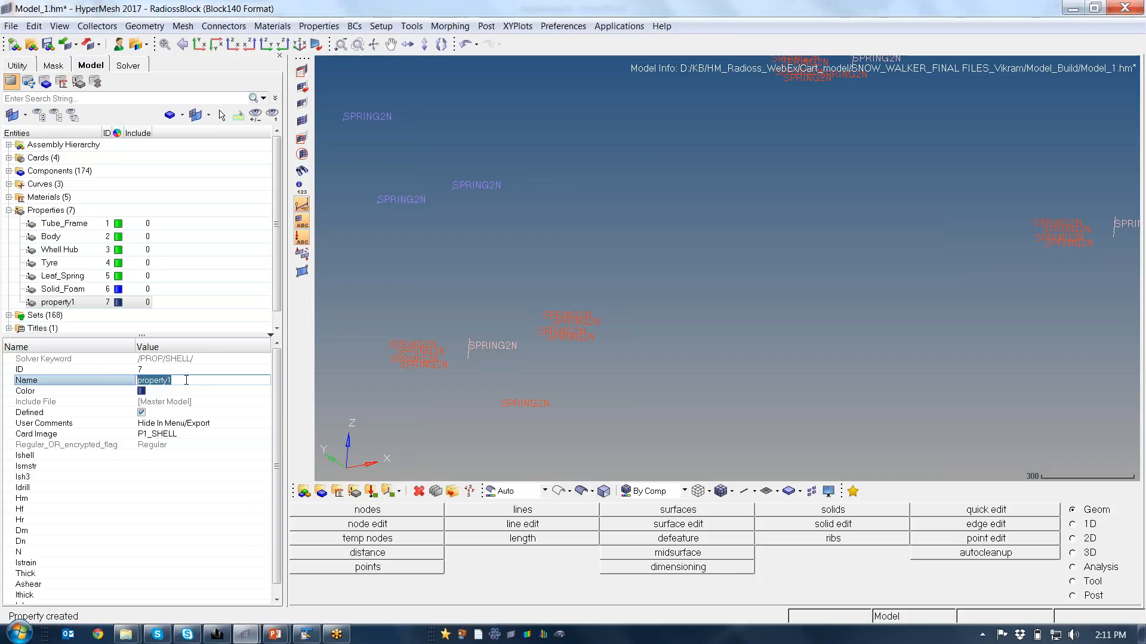
pyautogui.write('Both')
pyautogui.write('t')
# Change the Bolt property's card image to P13_SPR_BEAM and accept the change.
pyautogui.click(239, 435)
pyautogui.click(265, 433)
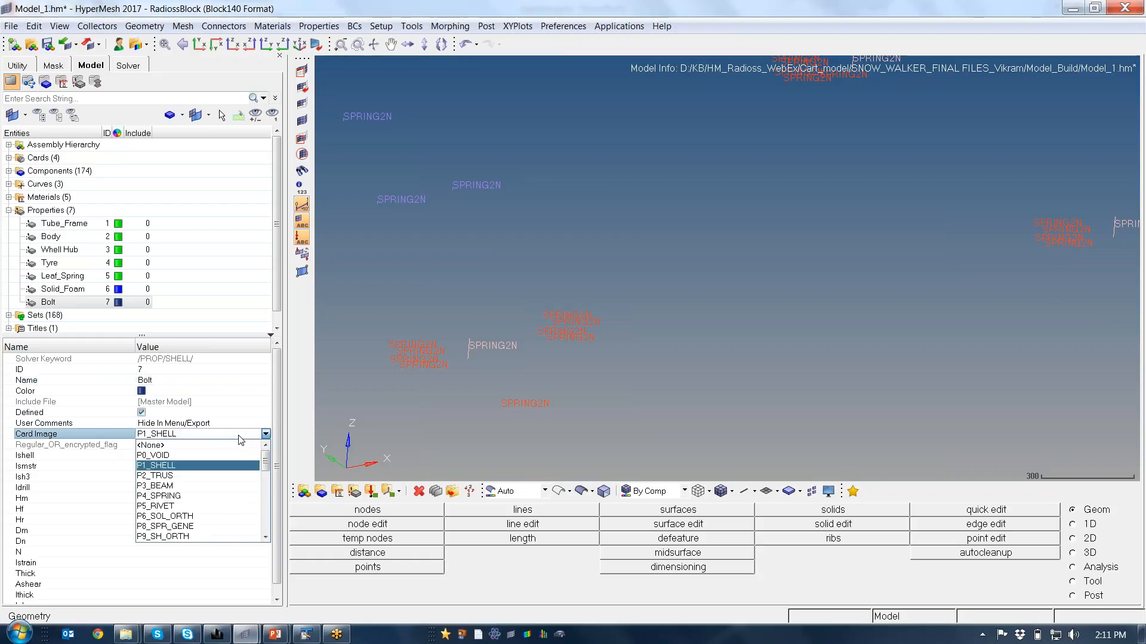
pyautogui.click(265, 537)
pyautogui.click(265, 537)
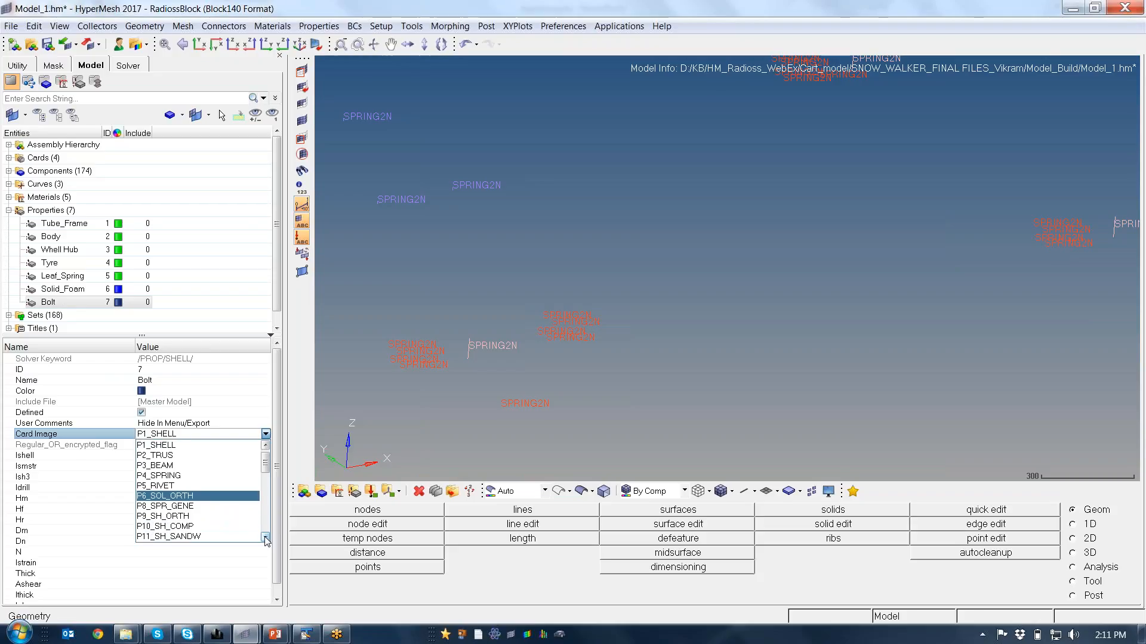
pyautogui.click(265, 537)
pyautogui.click(265, 537)
pyautogui.click(265, 538)
pyautogui.click(264, 538)
pyautogui.click(265, 538)
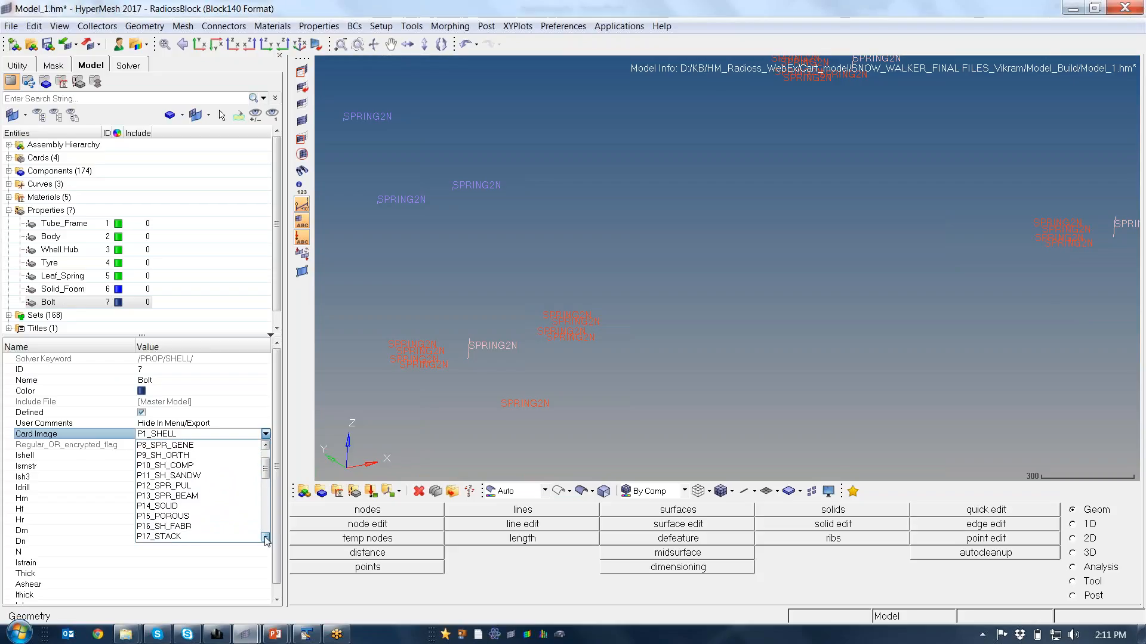
pyautogui.click(203, 506)
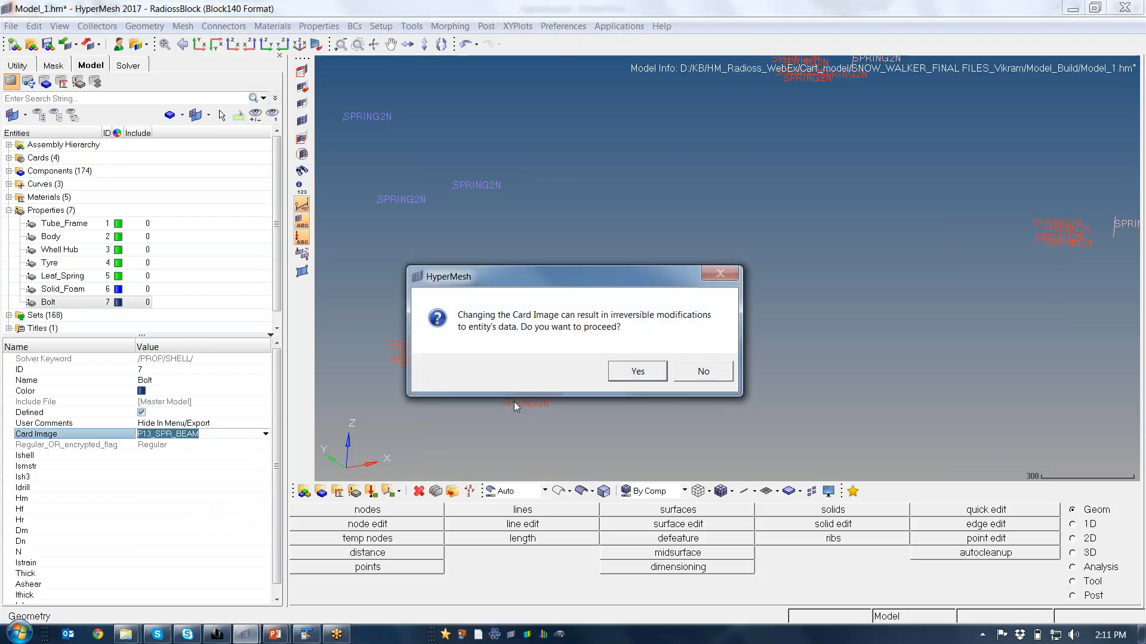
pyautogui.click(633, 371)
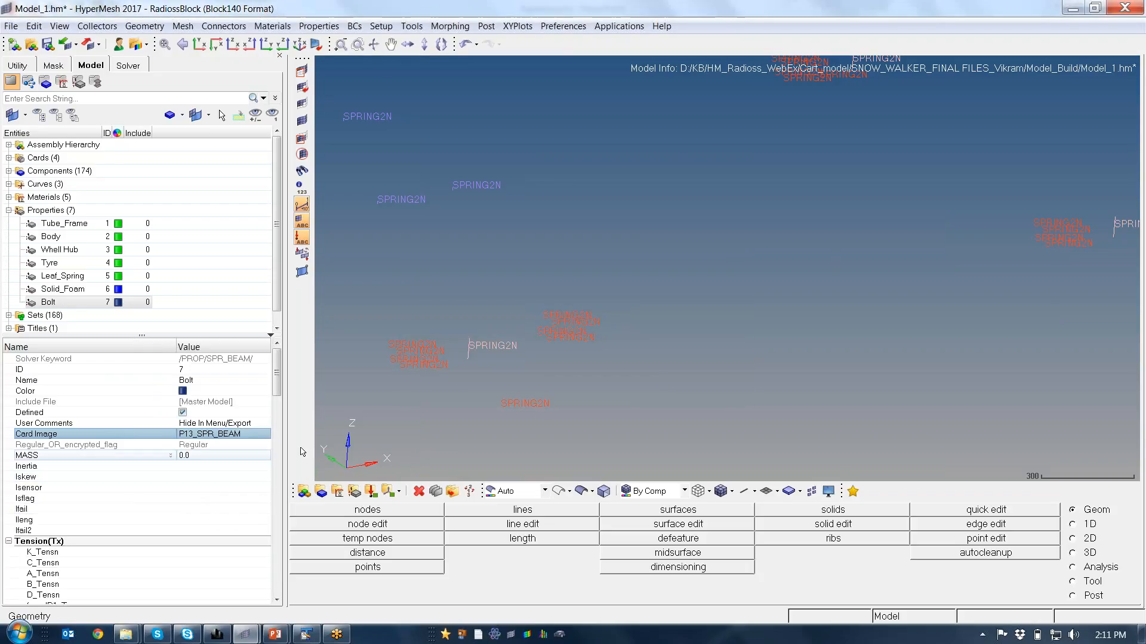
# Set the Bolt property's MASS to 2E-4 and its Inertia to 2E-3.
pyautogui.moveTo(293, 445); pyautogui.dragTo(333, 444)
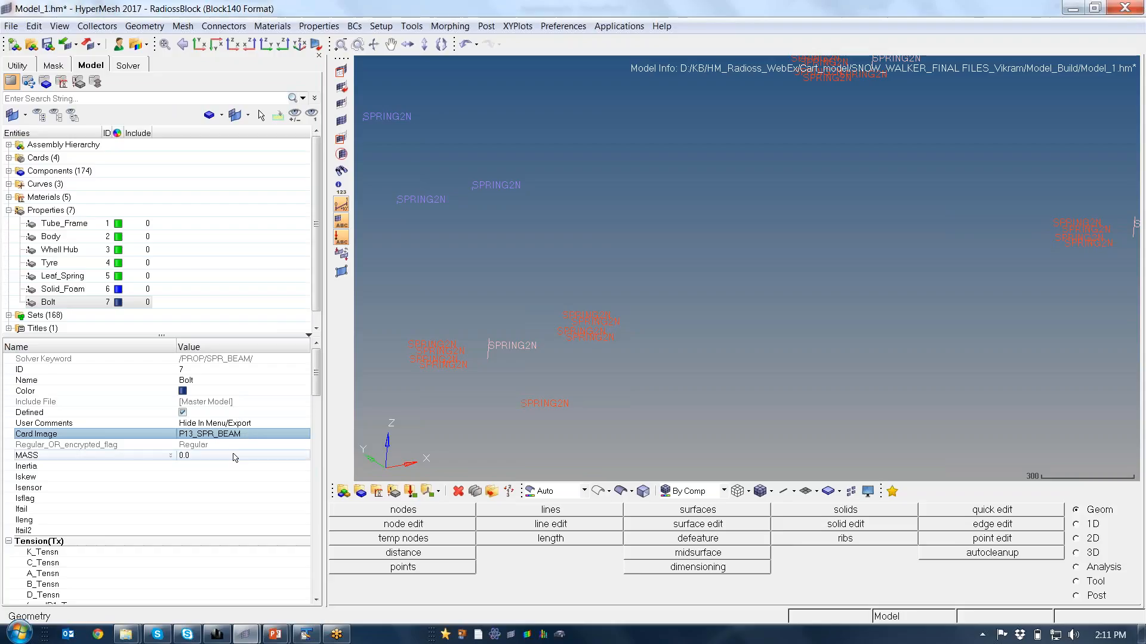
pyautogui.click(235, 457)
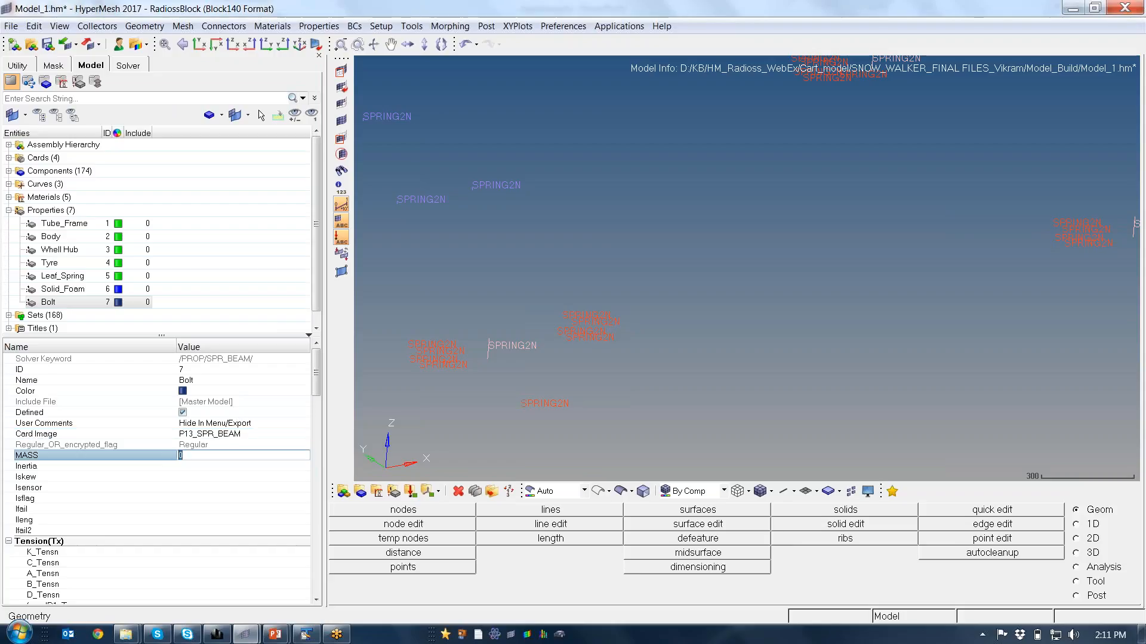
pyautogui.write('2E-4')
pyautogui.press('Tab')
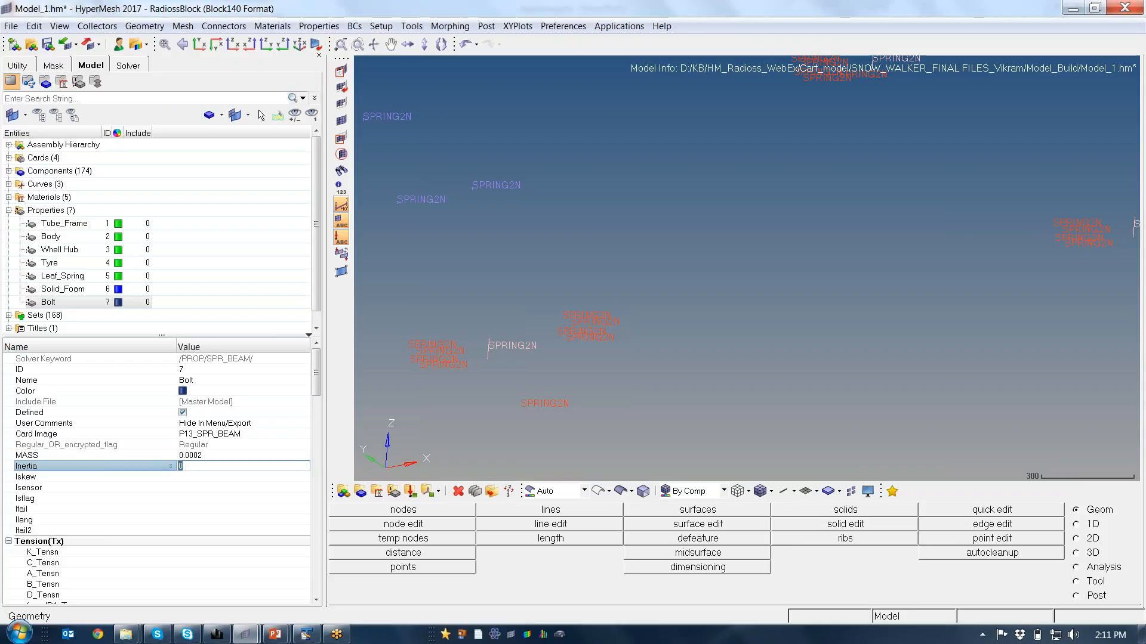
pyautogui.write('2E-3')
pyautogui.press('Return')
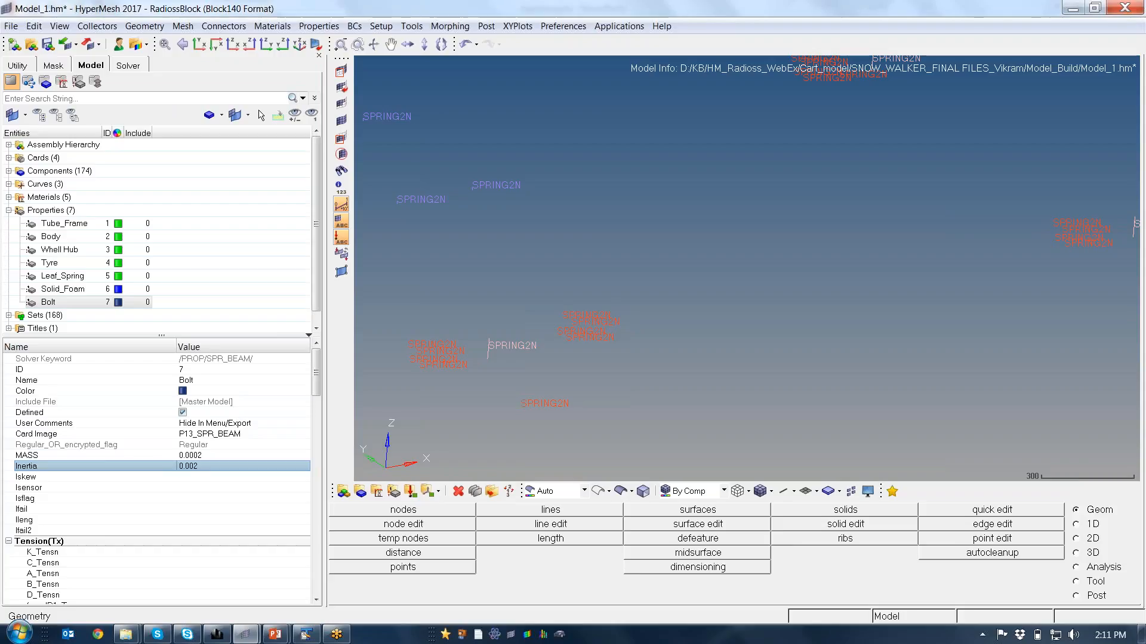
# Set the tension stiffness K_Tensn of the Bolt property to 100000.
pyautogui.click(317, 601)
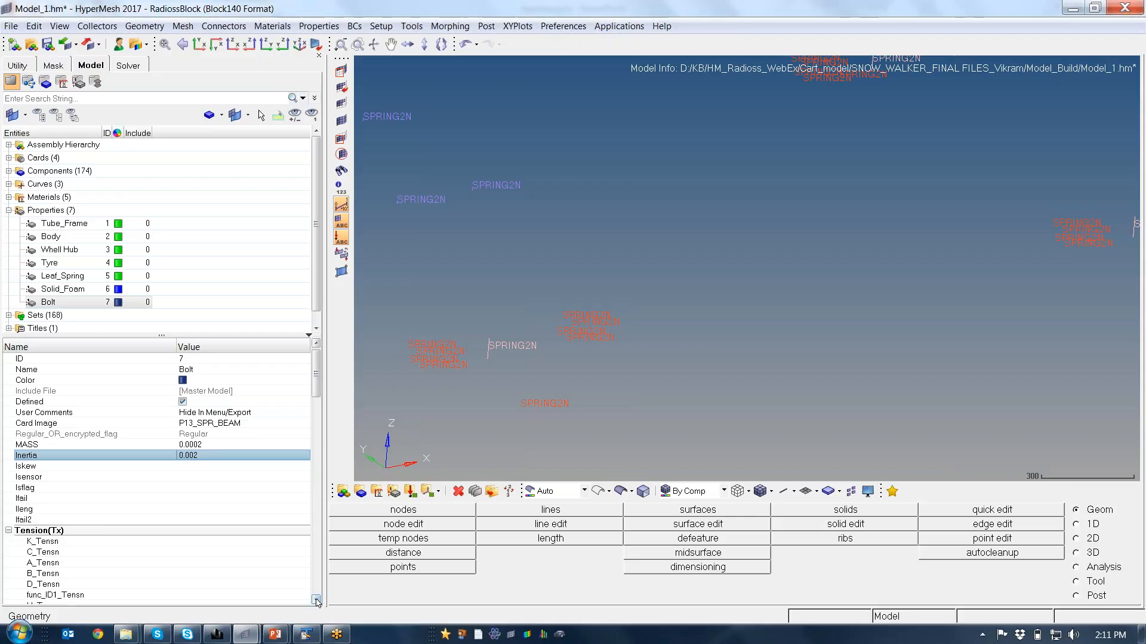
pyautogui.click(316, 601)
pyautogui.click(317, 600)
pyautogui.click(233, 521)
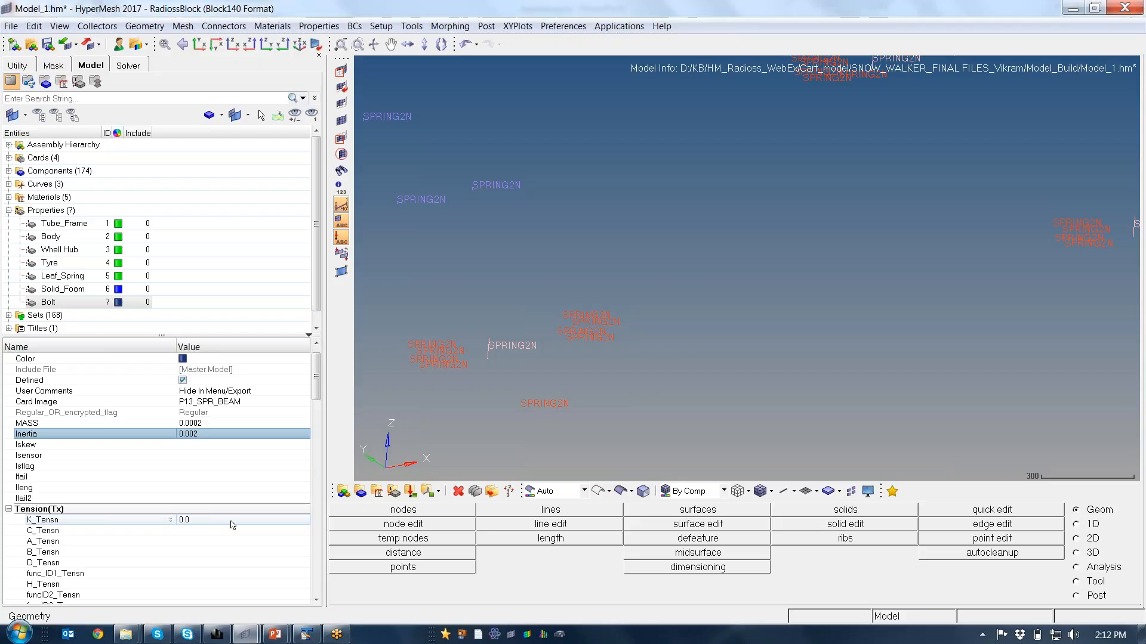
pyautogui.click(232, 522)
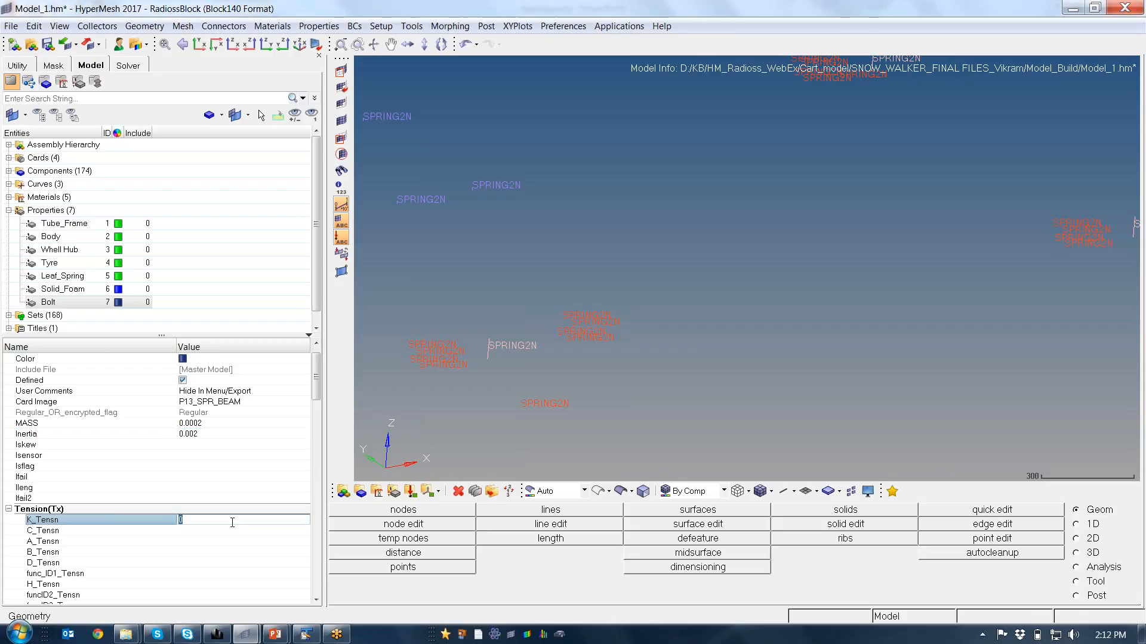
pyautogui.write('1')
pyautogui.write('00000')
pyautogui.press('Return')
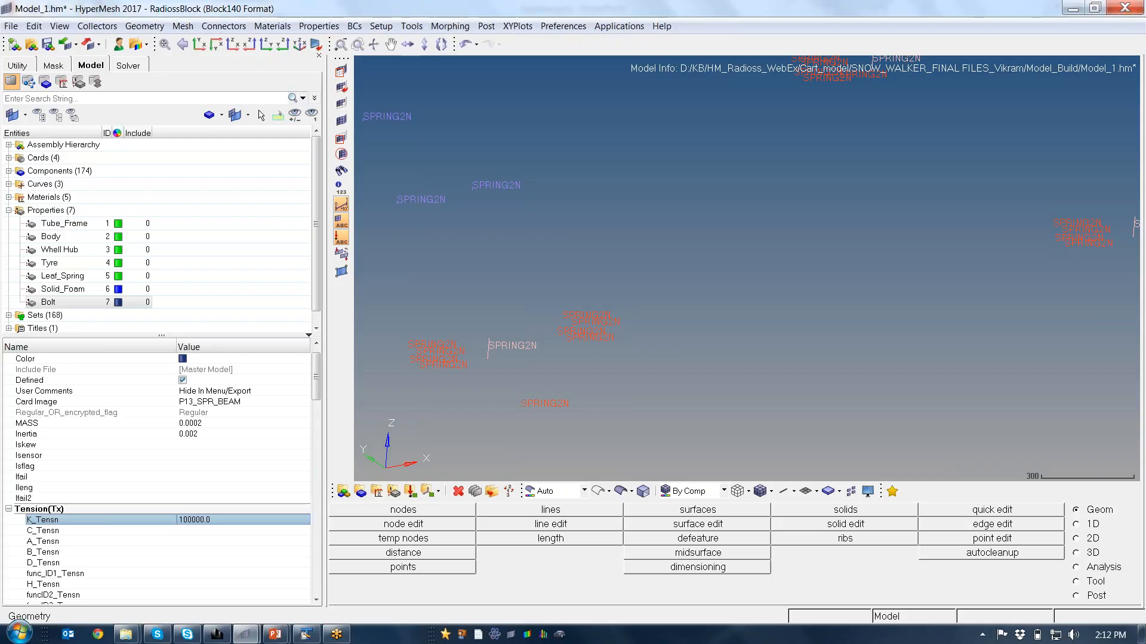
# Set the Bolt property's shear stiffnesses K_ShrY and K_ShrZ to 100000 each.
pyautogui.click(232, 523)
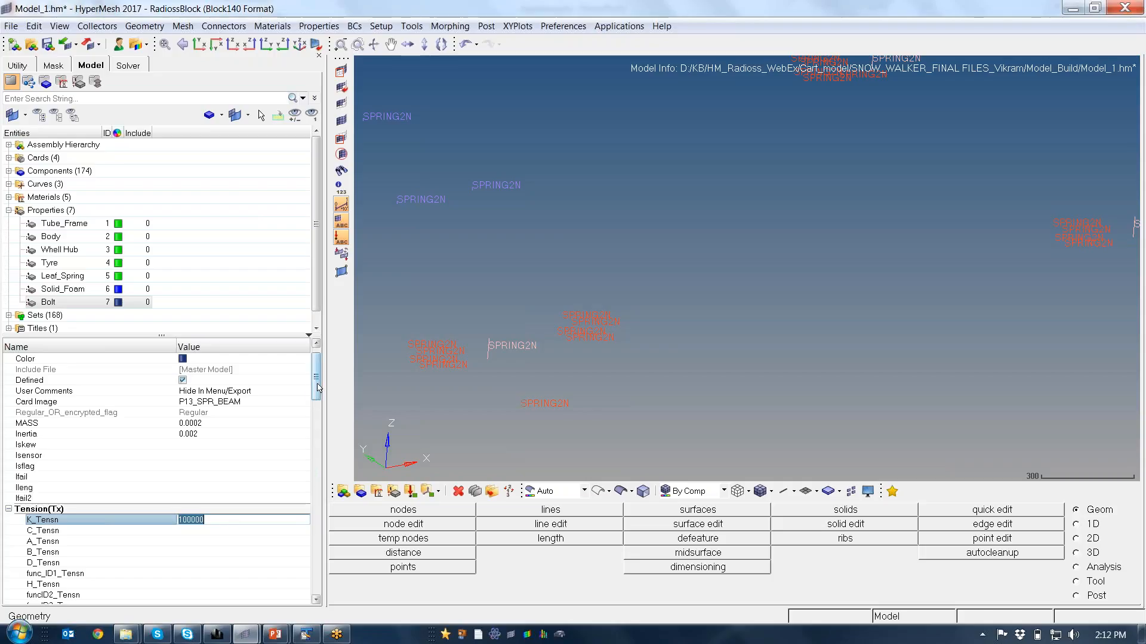
pyautogui.moveTo(318, 388); pyautogui.dragTo(318, 421)
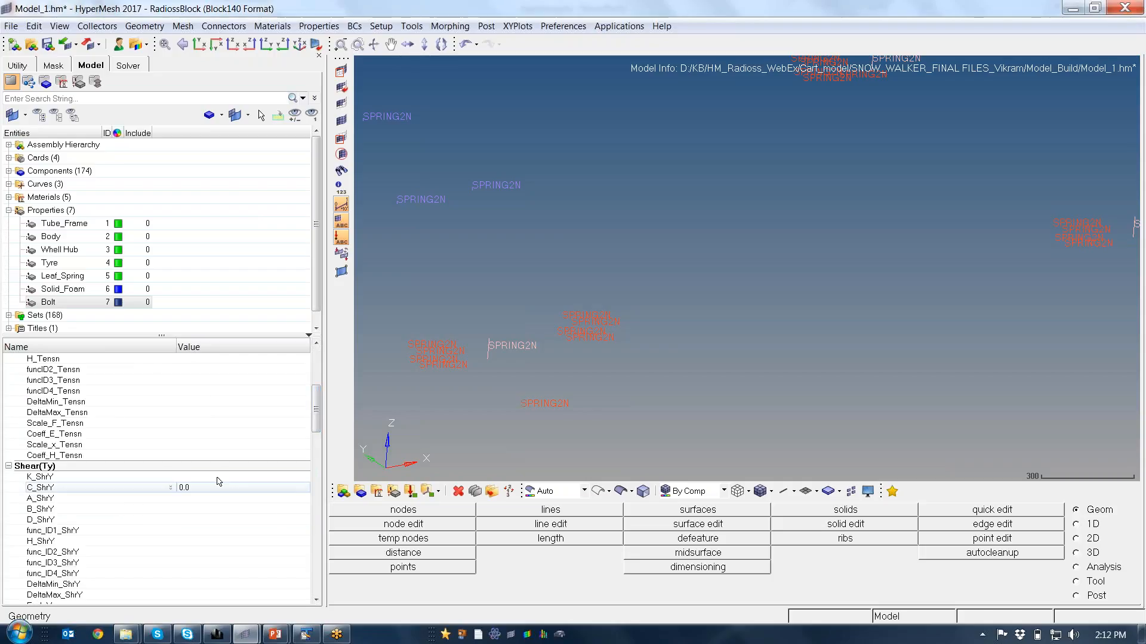
pyautogui.click(218, 477)
pyautogui.write('100000')
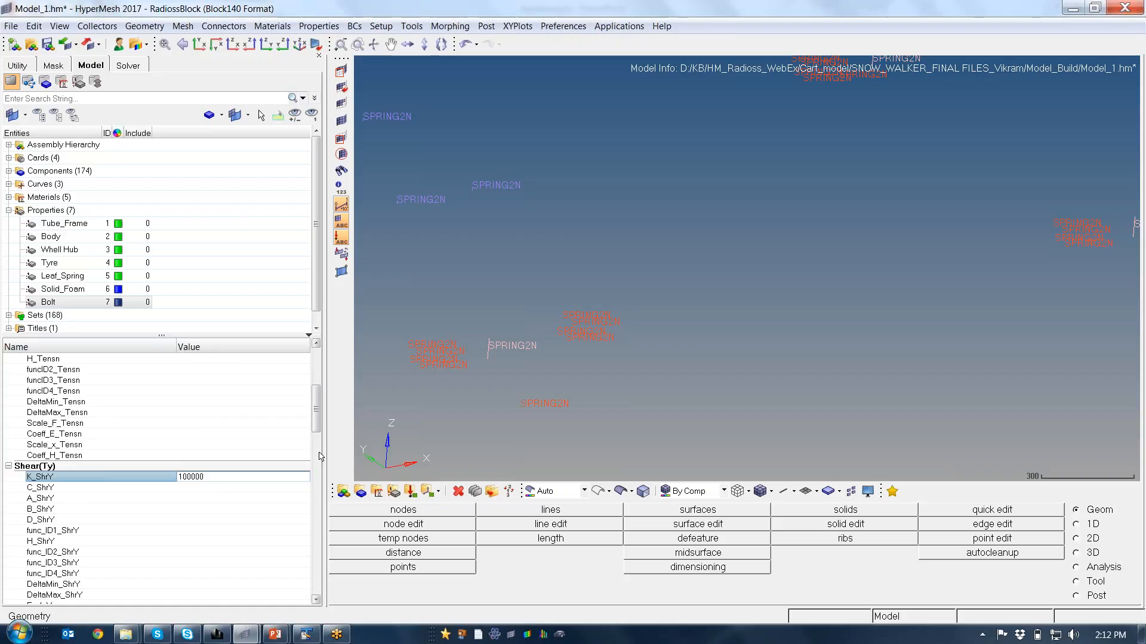
pyautogui.press('Return')
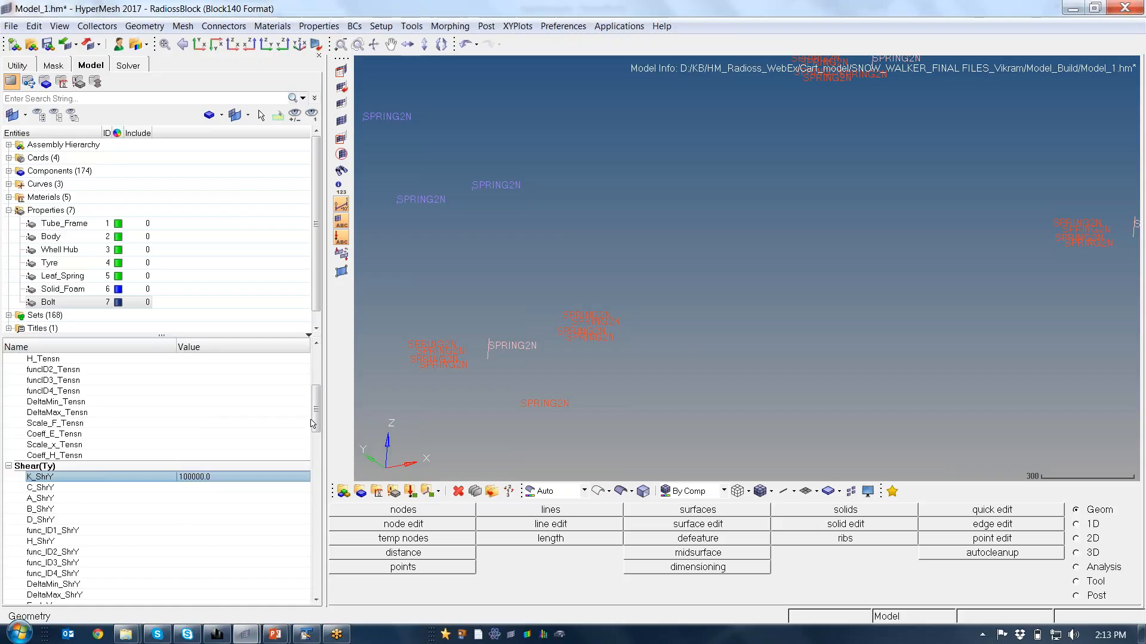
pyautogui.moveTo(316, 420); pyautogui.dragTo(317, 450)
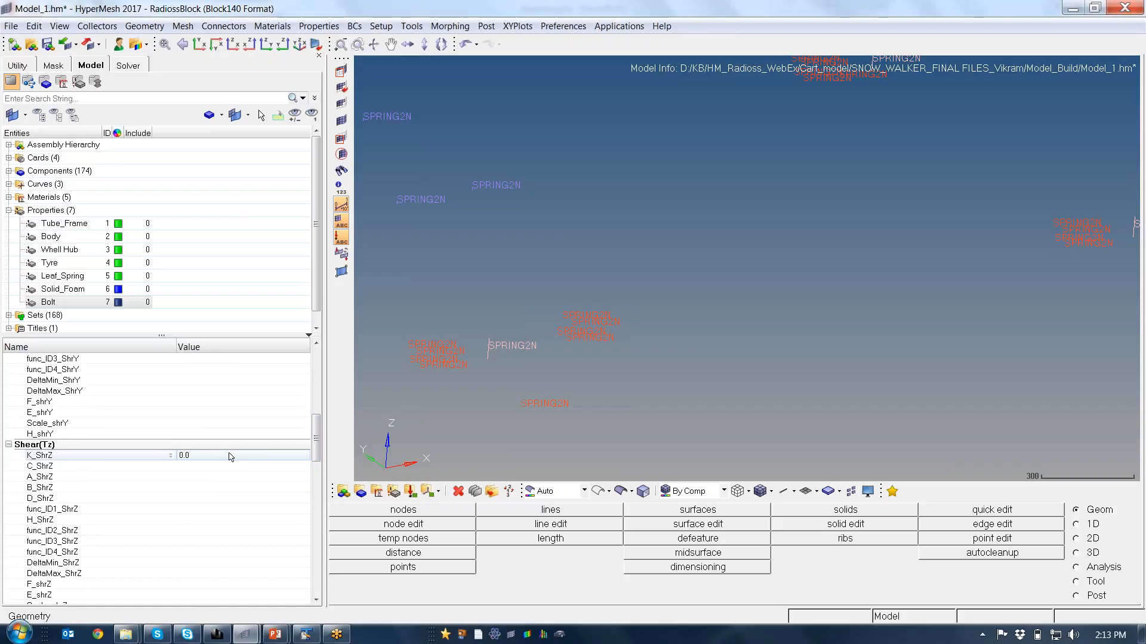
pyautogui.click(223, 457)
pyautogui.click(224, 456)
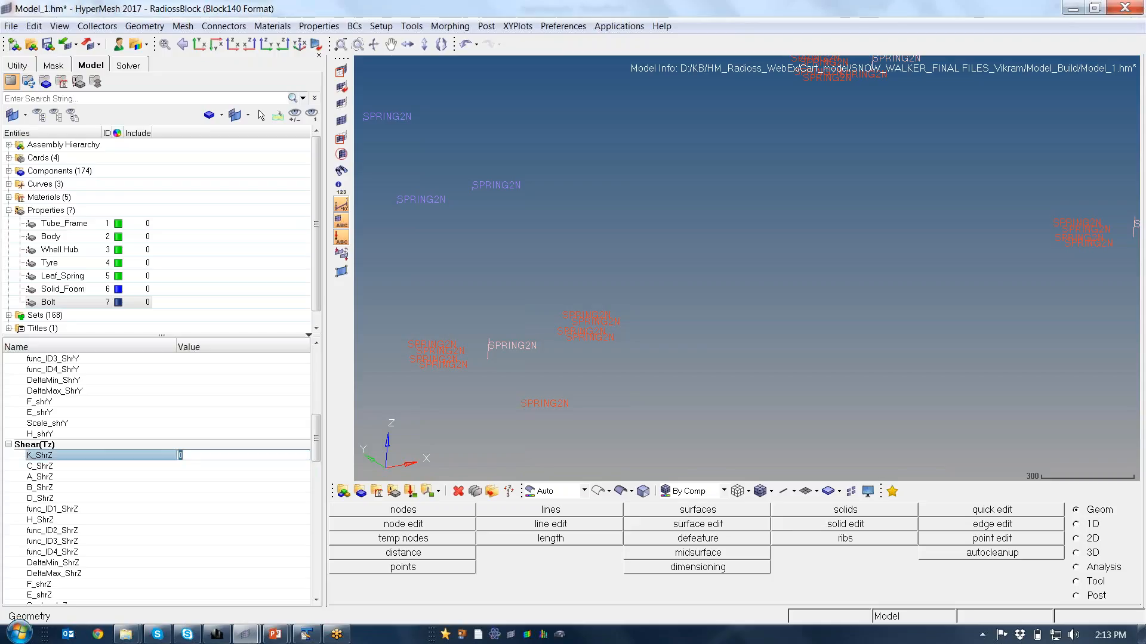
pyautogui.write('100000')
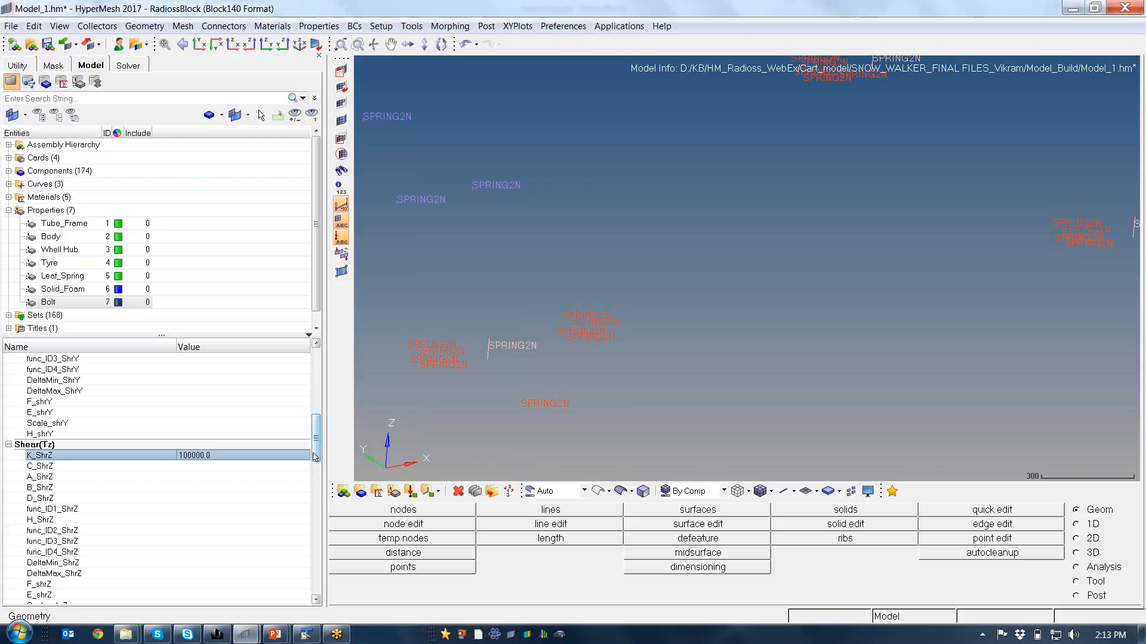
# Set the torsional stiffness K_Tor of the Bolt property to 500000.
pyautogui.moveTo(317, 448); pyautogui.dragTo(314, 477)
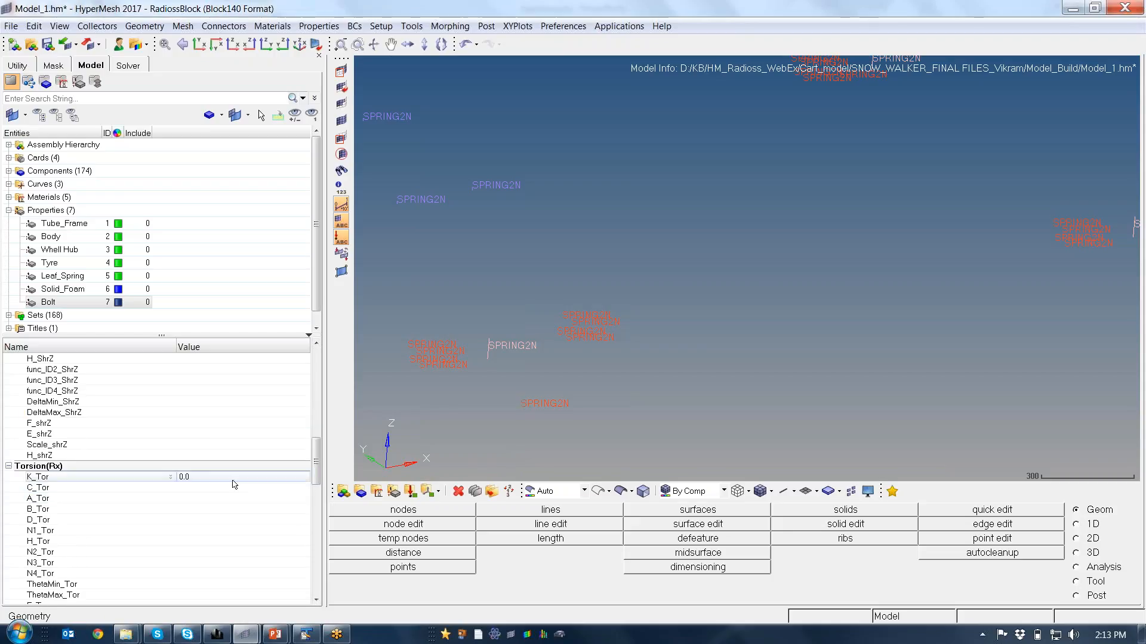
pyautogui.click(224, 477)
pyautogui.write('500000')
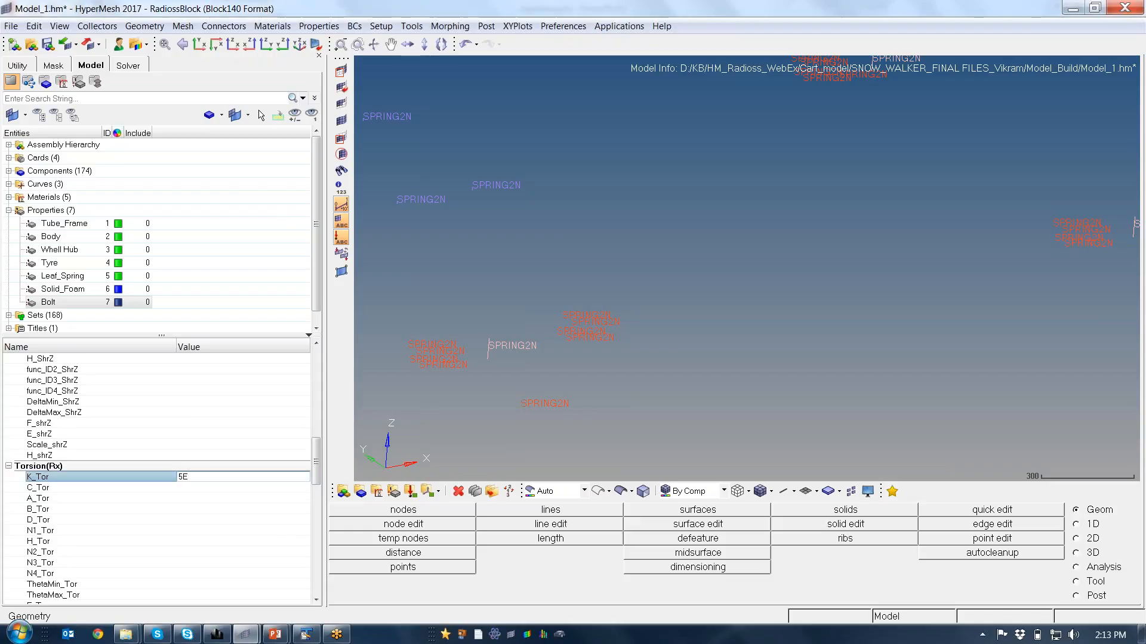
pyautogui.press('Return')
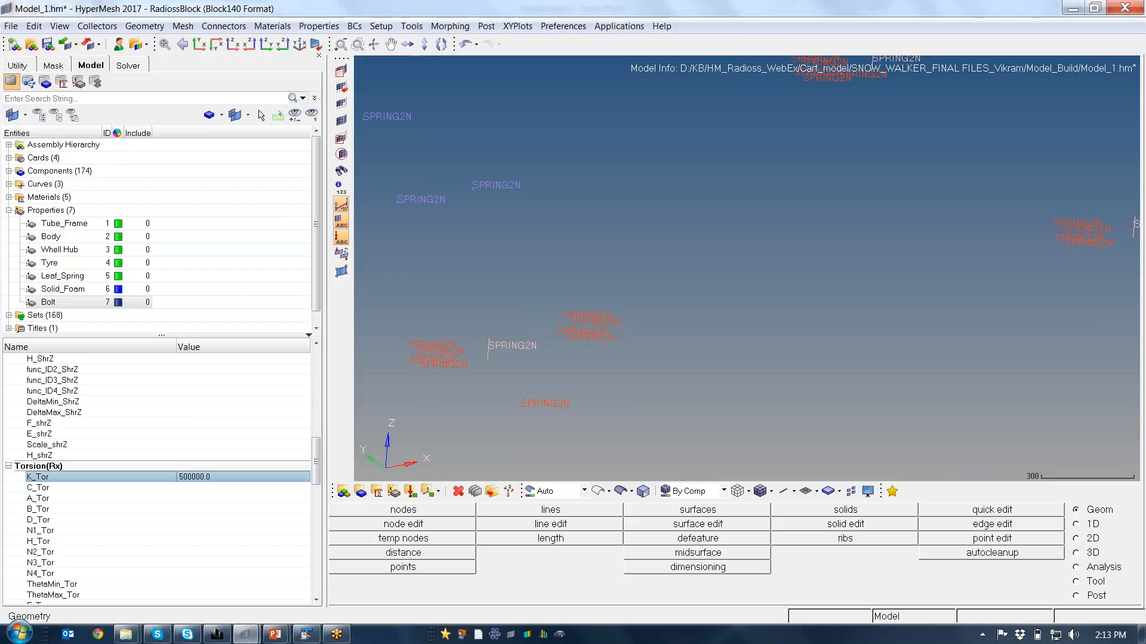
# Set the Bolt property's bending stiffnesses K_FlxY and K_FlxZ to 500000 each.
pyautogui.click(247, 477)
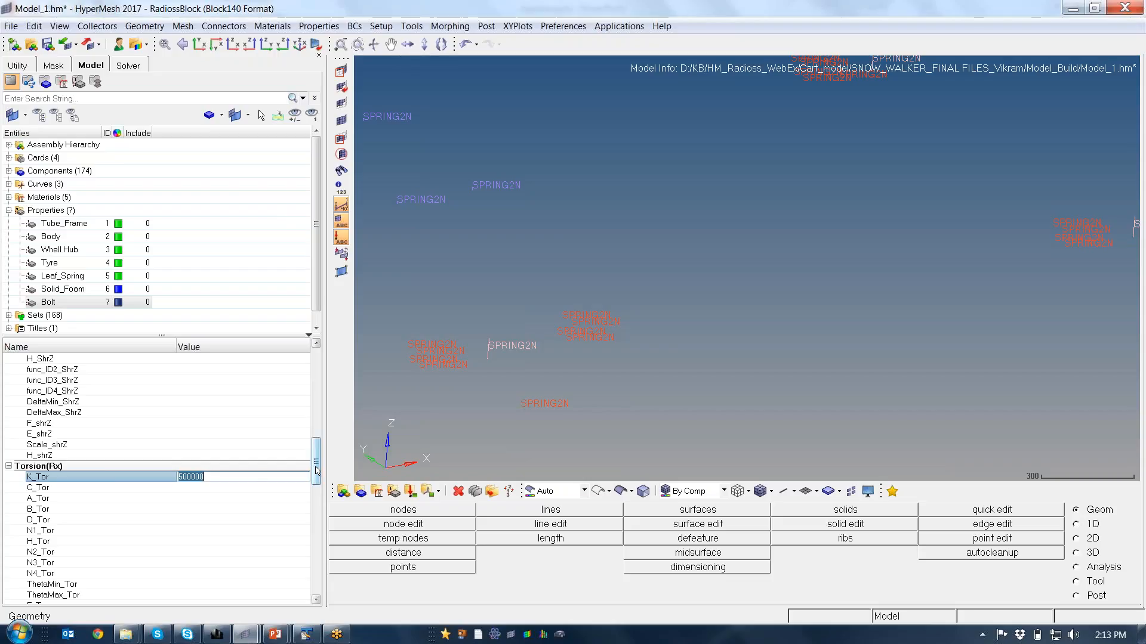
pyautogui.scroll(-5, 246, 507)
pyautogui.click(245, 498)
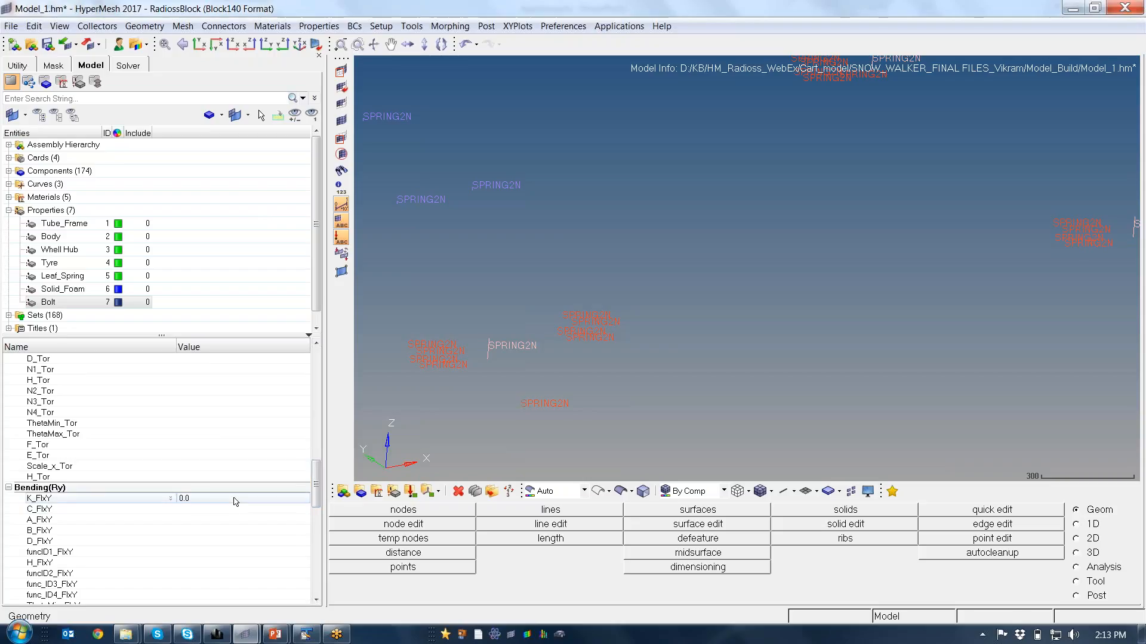
pyautogui.write('500000')
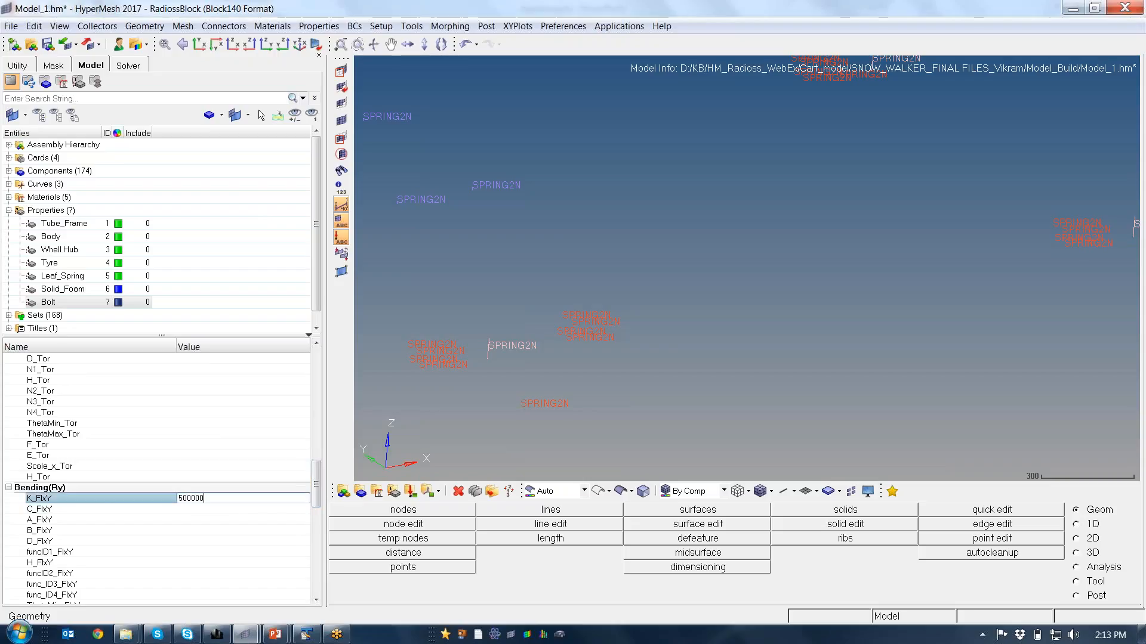
pyautogui.press('Return')
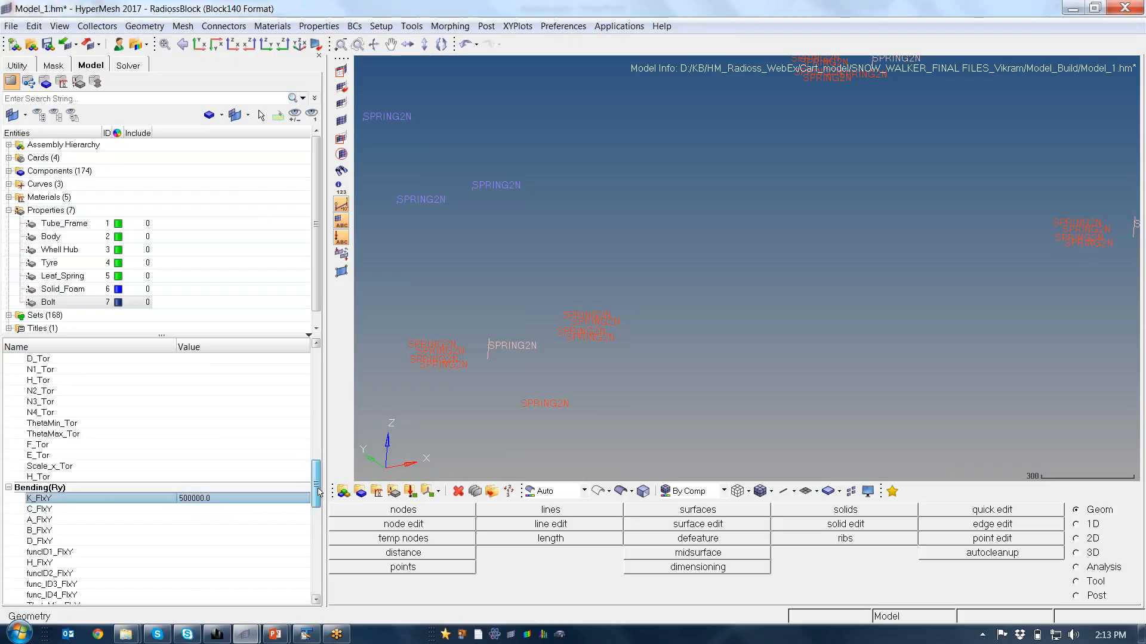
pyautogui.moveTo(313, 494); pyautogui.dragTo(312, 512)
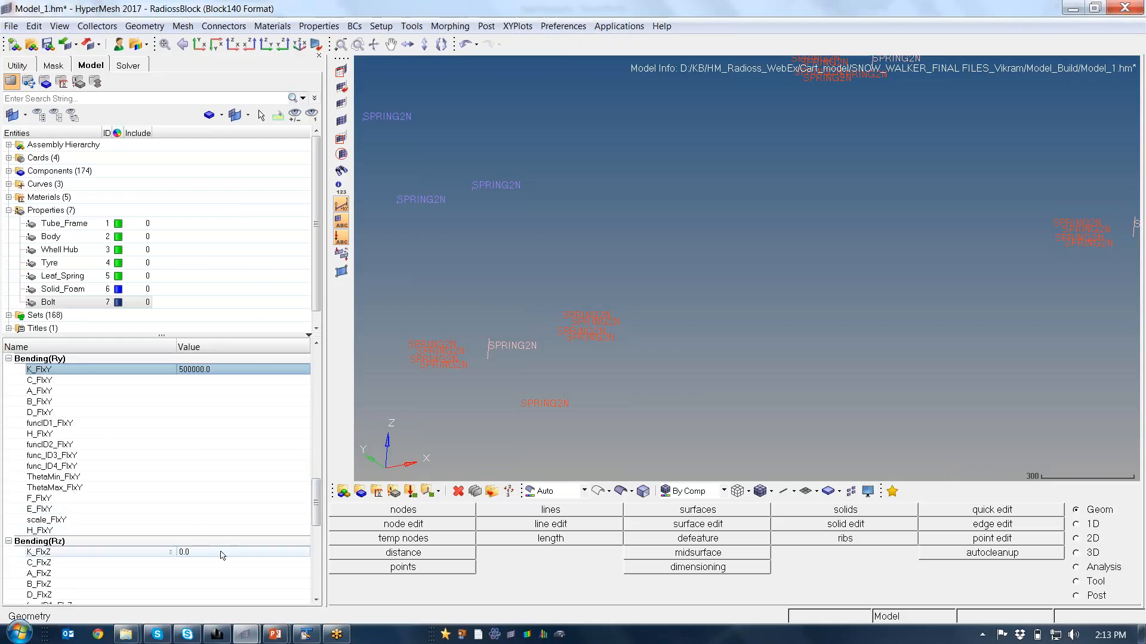
pyautogui.click(222, 553)
pyautogui.write('500000')
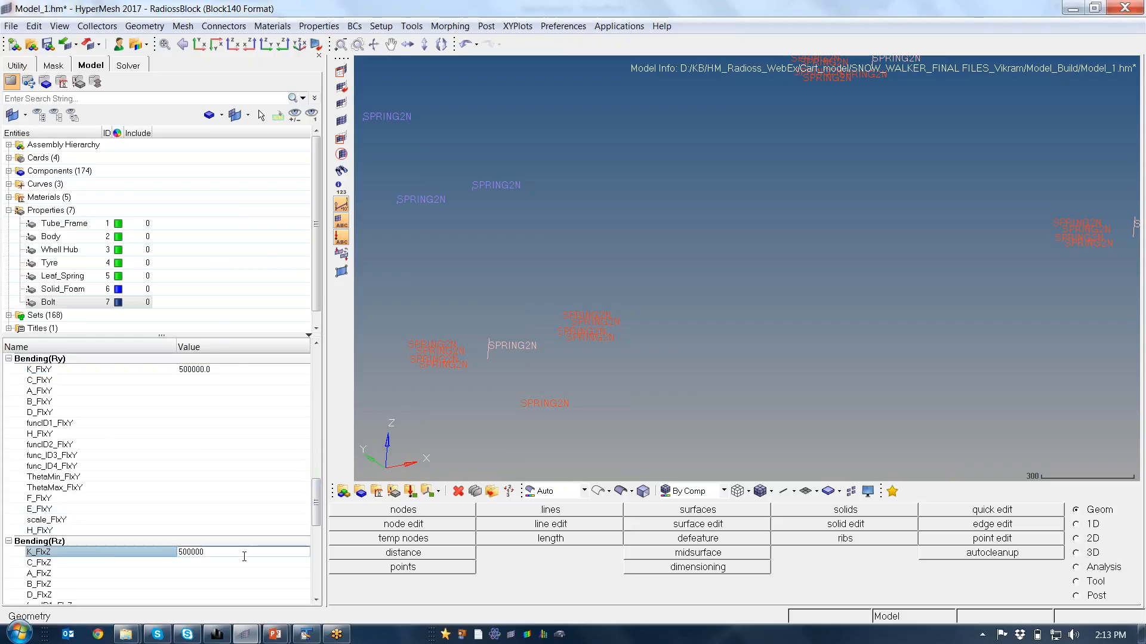
pyautogui.press('Return')
# Examine the available Ifail2 failure options and the tension parameters of the Bolt property.
pyautogui.moveTo(316, 512); pyautogui.dragTo(317, 372)
pyautogui.scroll(-1, 317, 529)
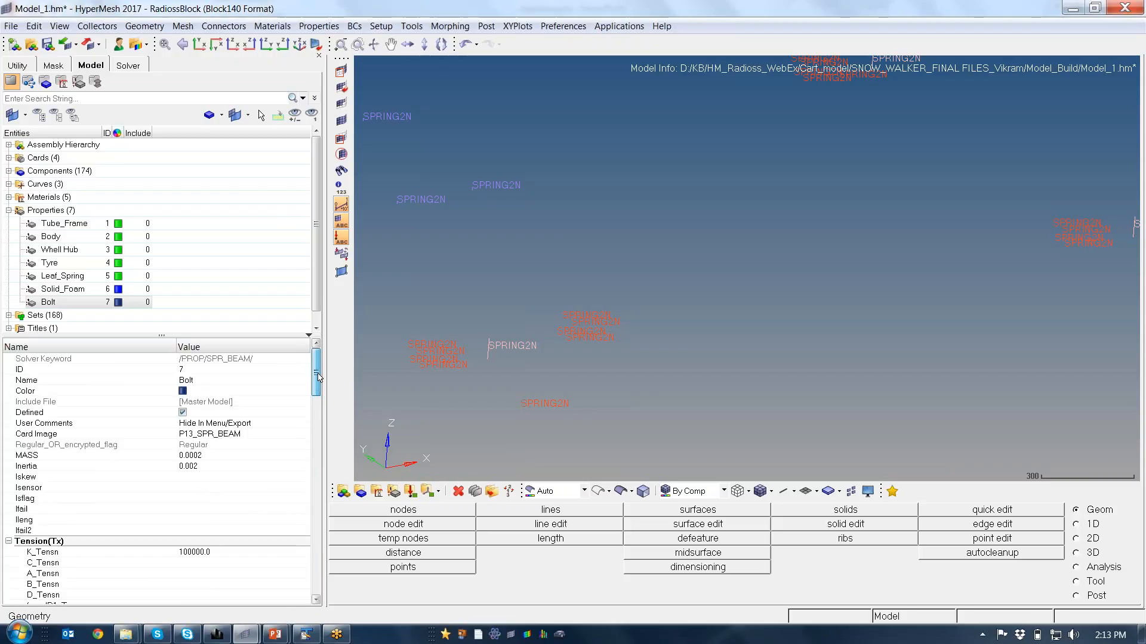
pyautogui.click(201, 530)
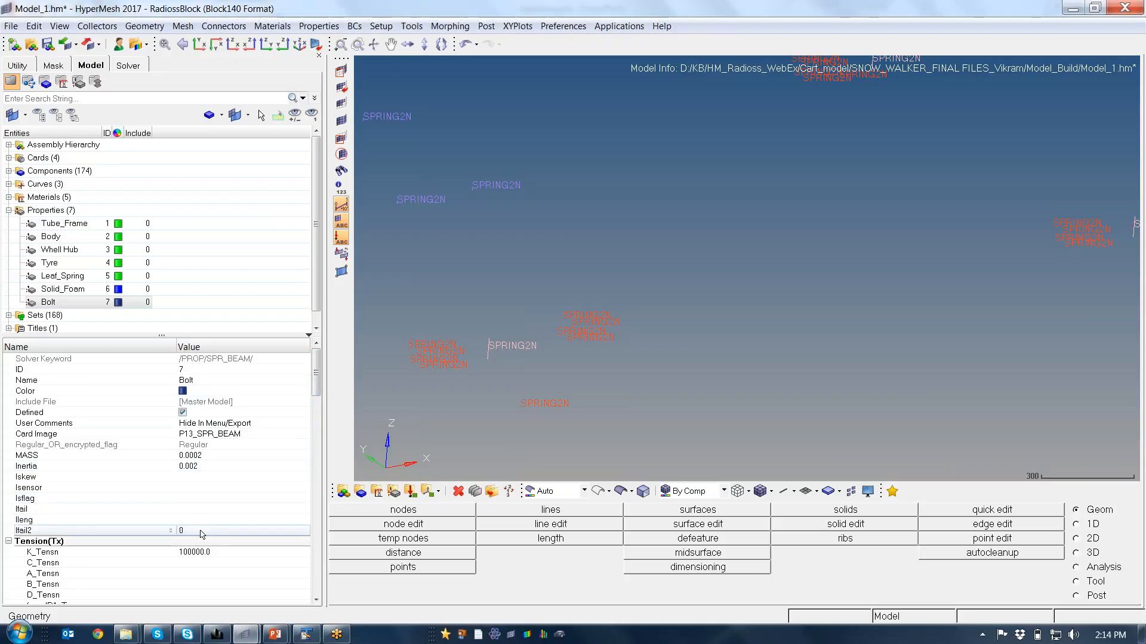
pyautogui.click(203, 533)
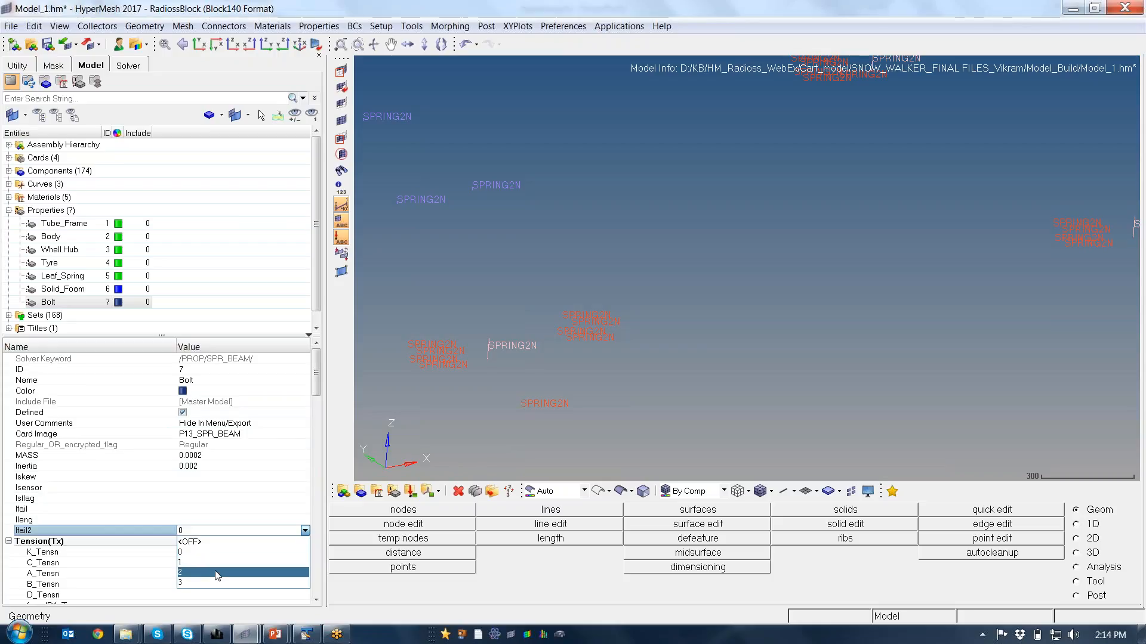
pyautogui.click(371, 427)
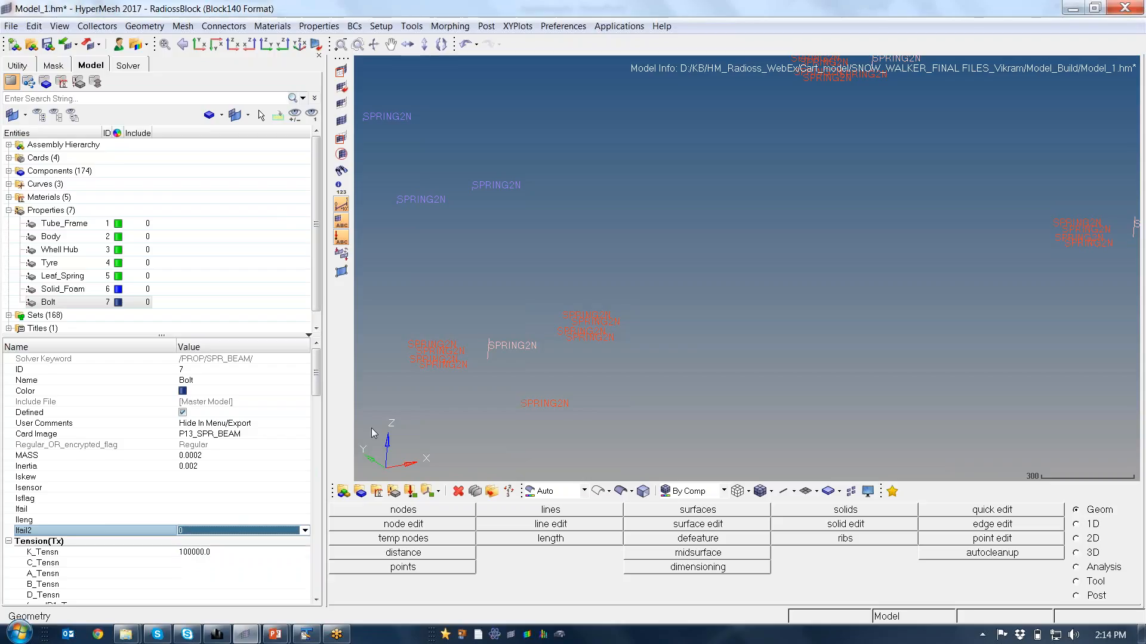
pyautogui.scroll(-5, 317, 385)
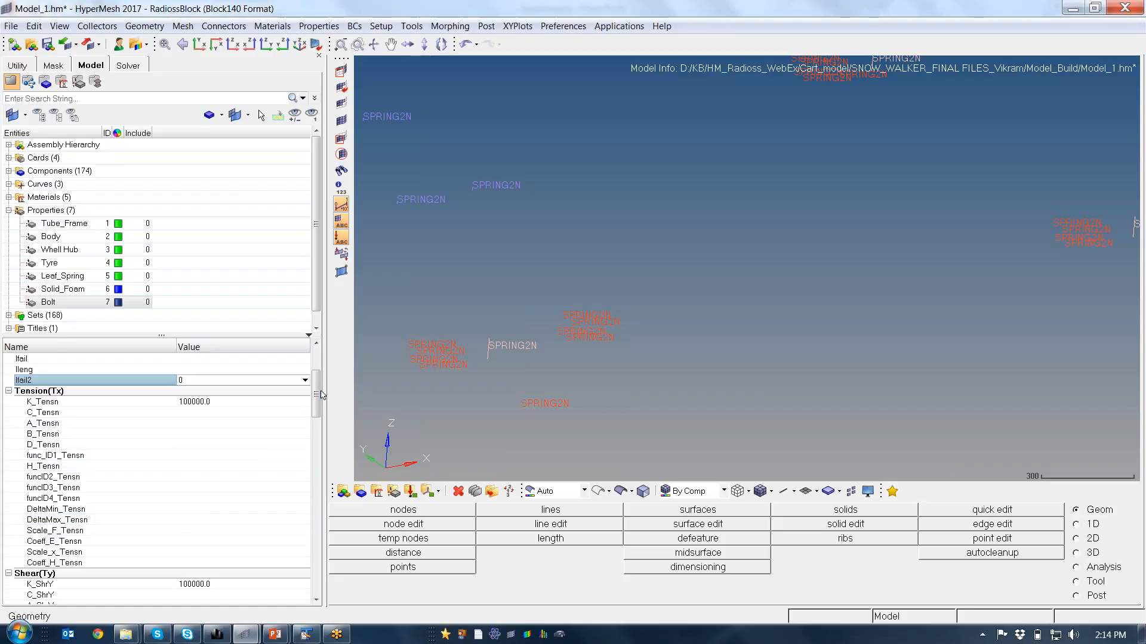
pyautogui.moveTo(322, 395); pyautogui.dragTo(316, 368)
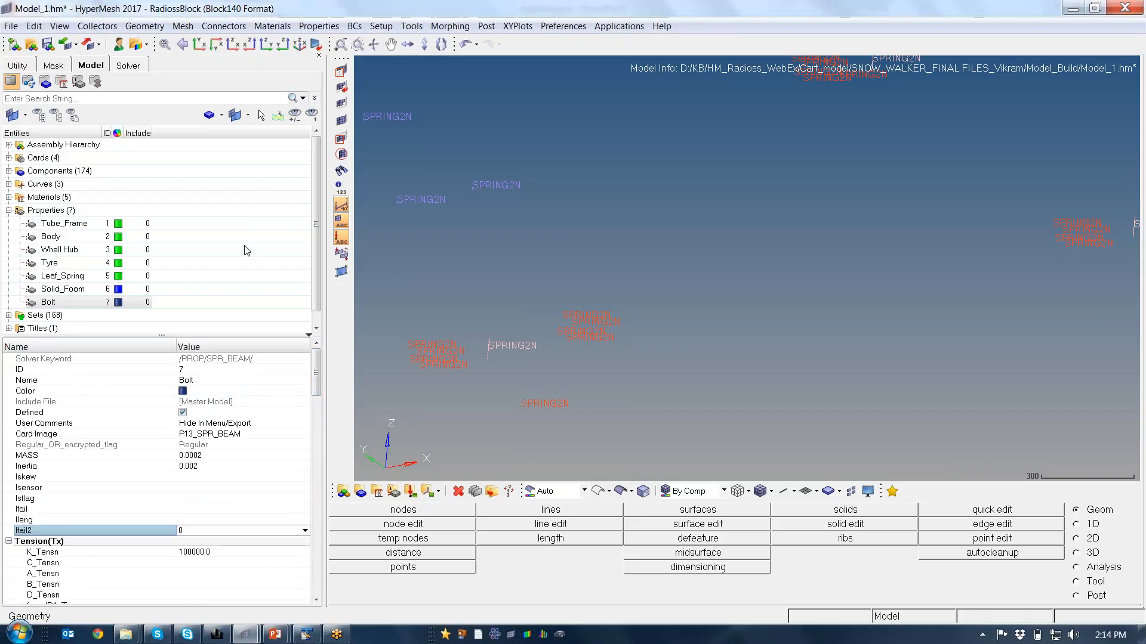
# Create a new property and name it Suspension.
pyautogui.click(225, 289)
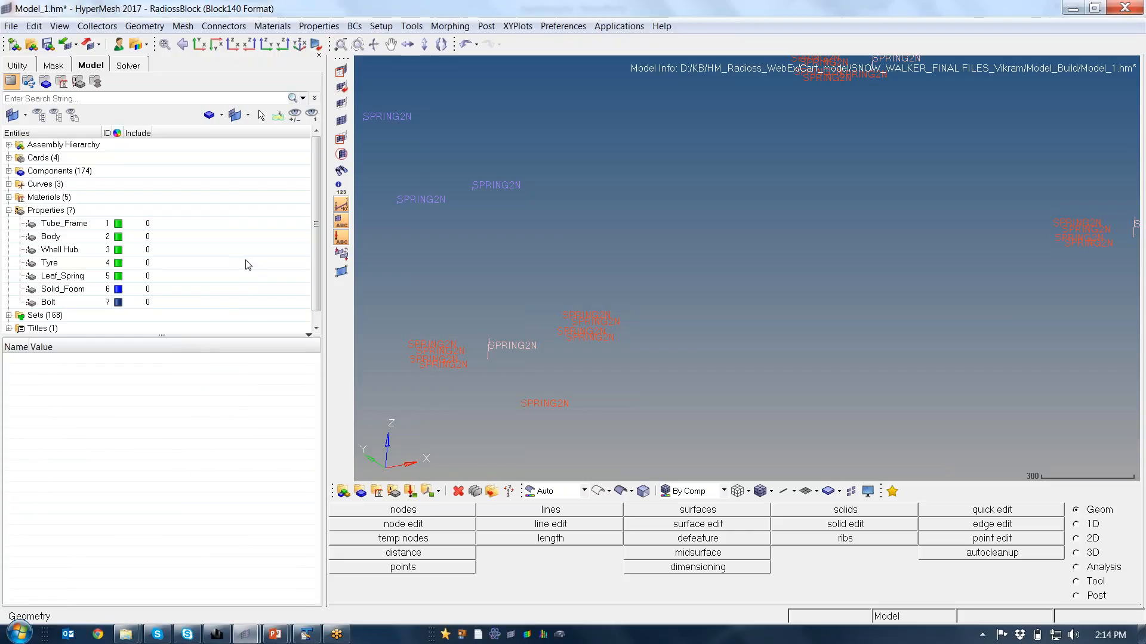
pyautogui.rightClick(246, 273)
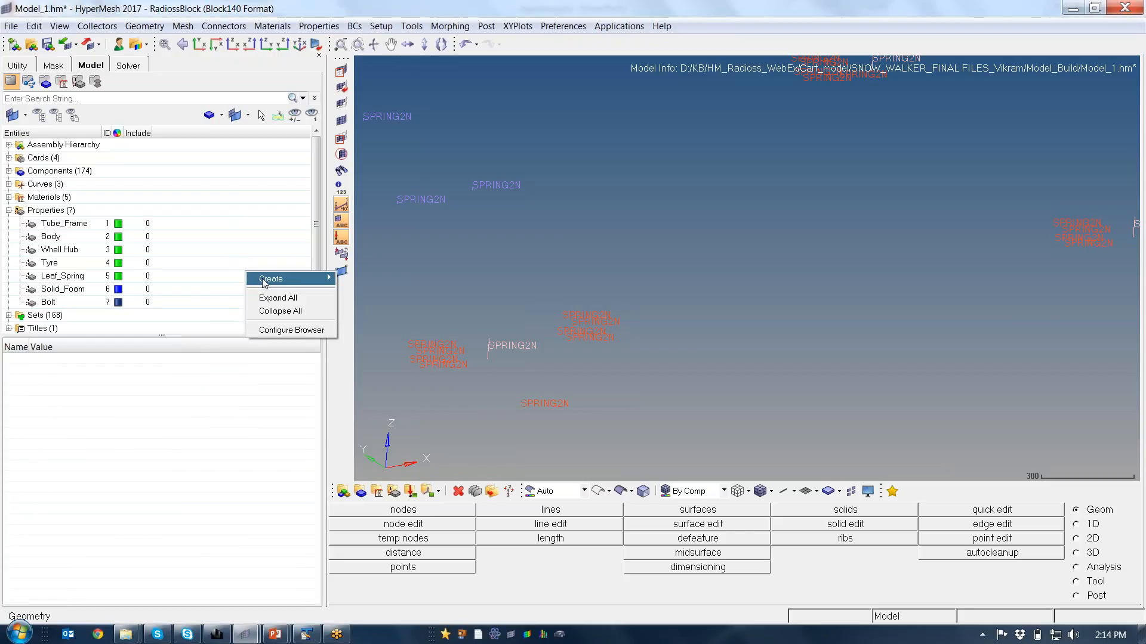
pyautogui.moveTo(264, 281)
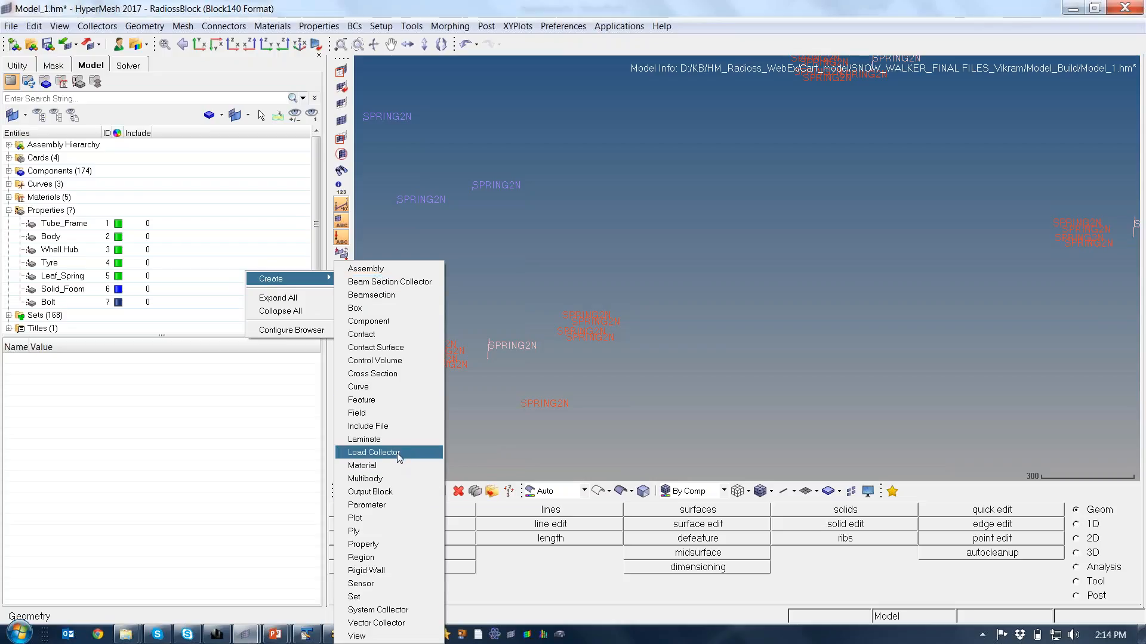
pyautogui.click(388, 544)
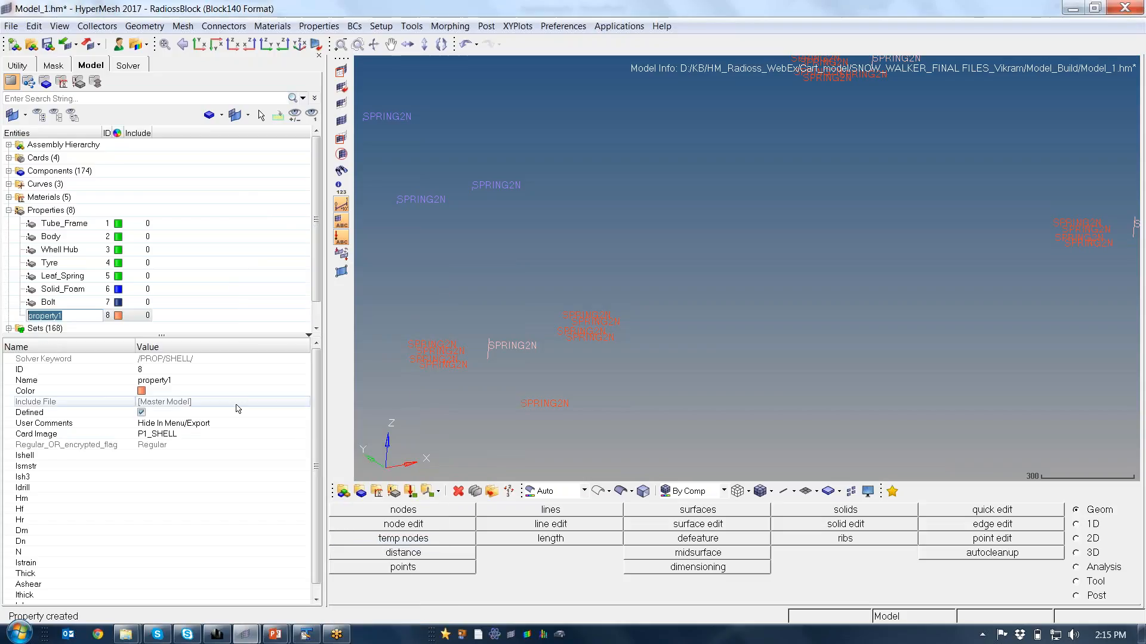
pyautogui.click(224, 380)
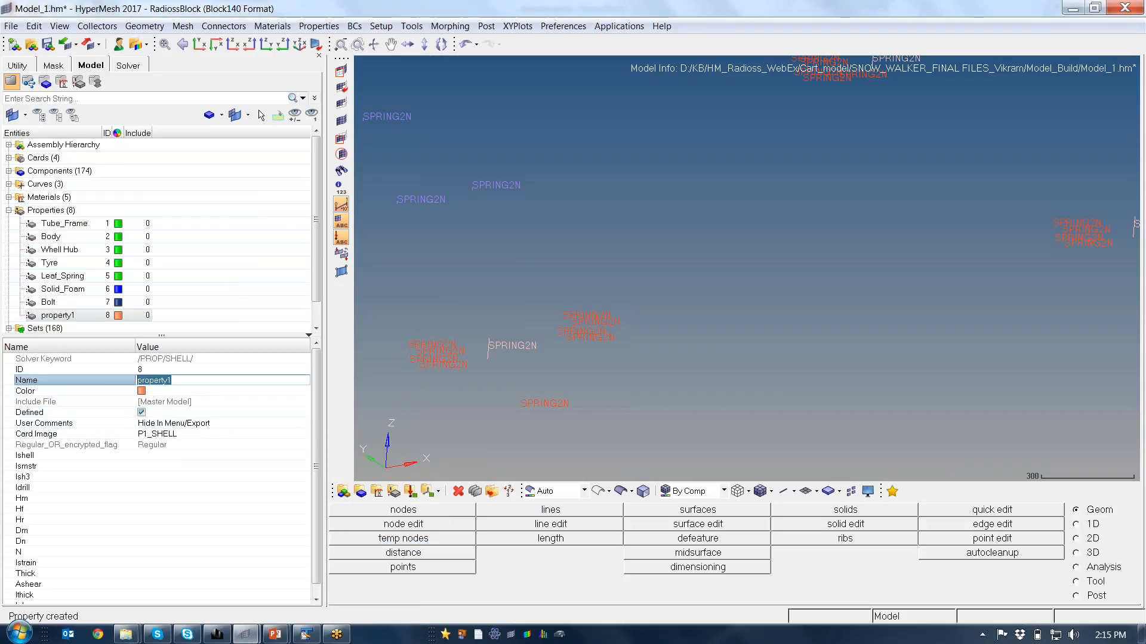
pyautogui.write('Suspension')
# Change the Suspension property's card image to P13_SPR_BEAM and accept the change.
pyautogui.click(206, 435)
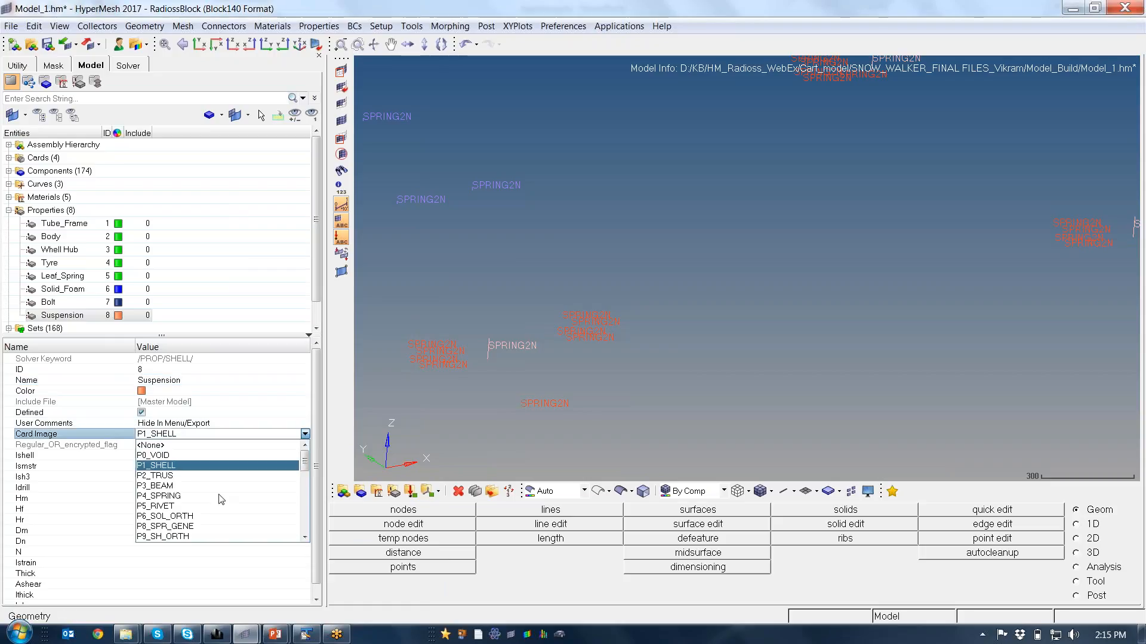
pyautogui.scroll(-3, 221, 503)
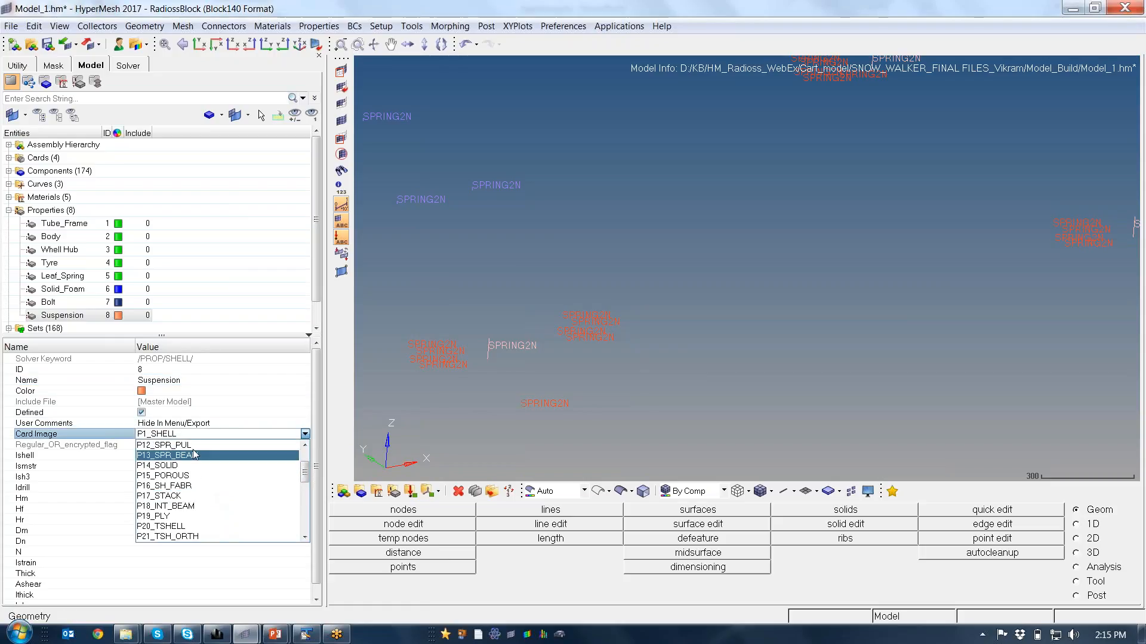
pyautogui.scroll(-2, 197, 462)
pyautogui.click(193, 455)
pyautogui.click(621, 371)
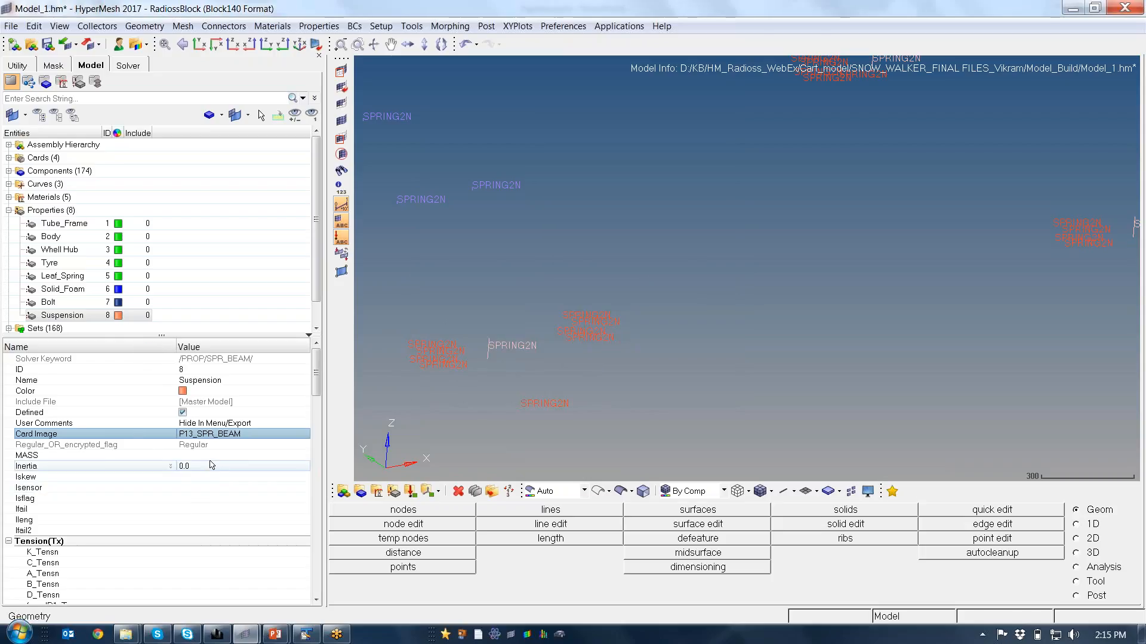
# Set the Suspension property's MASS to 2E-4 and its Inertia to 2E-3.
pyautogui.click(209, 455)
pyautogui.write('2E')
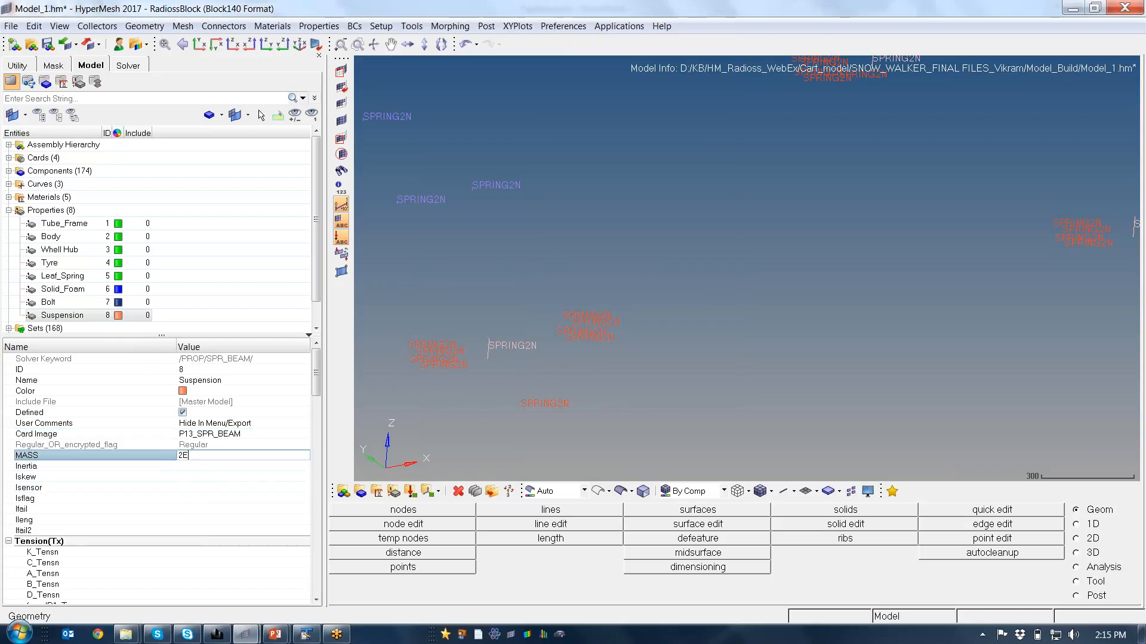
pyautogui.write('-4')
pyautogui.press('Return')
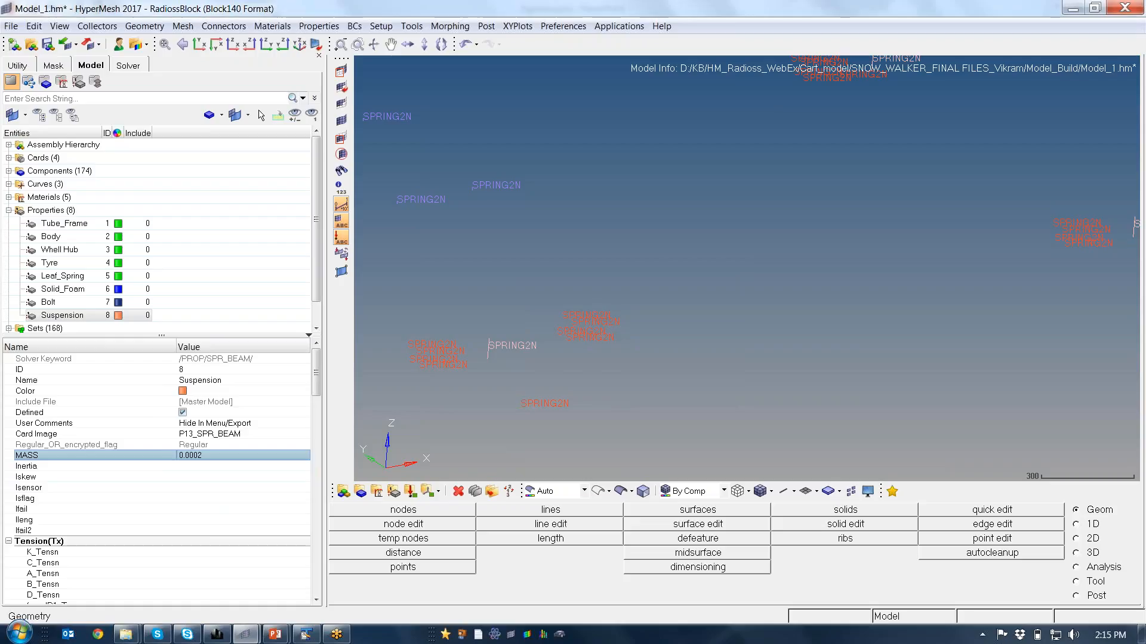
pyautogui.click(203, 465)
pyautogui.write('2')
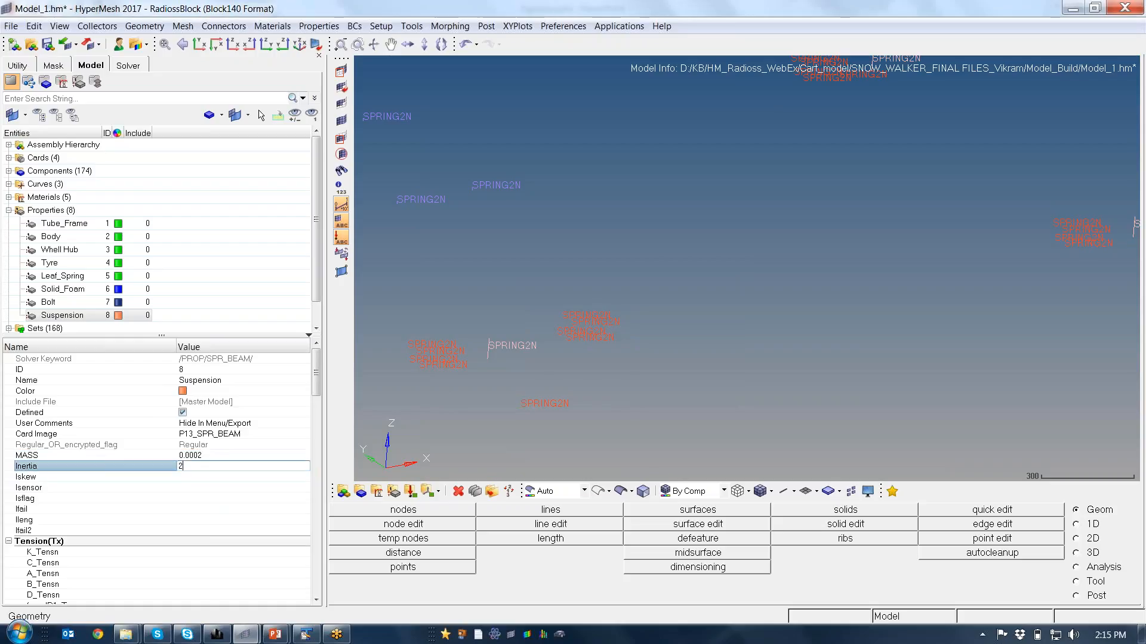
pyautogui.write('E-3')
pyautogui.press('Return')
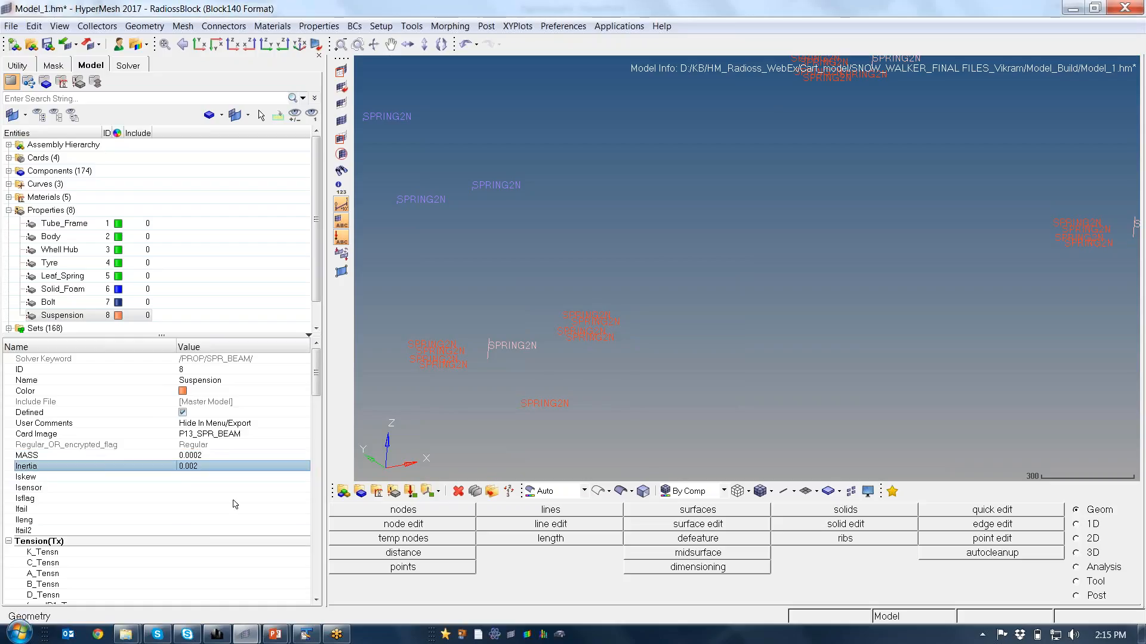
pyautogui.moveTo(316, 387); pyautogui.dragTo(325, 409)
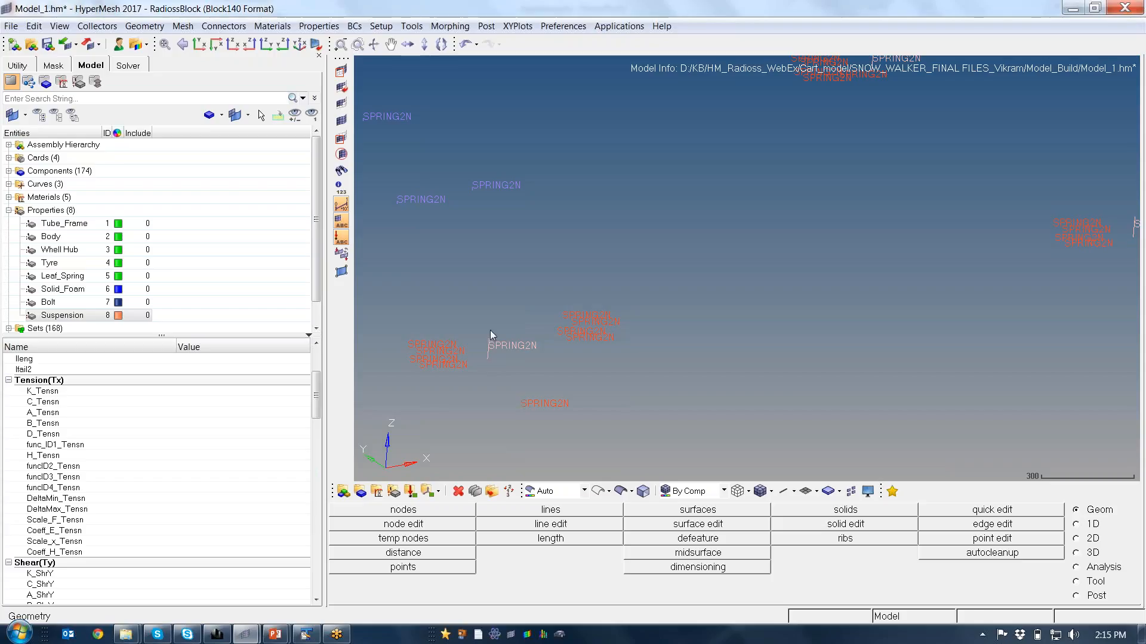
# Create a new curve for the Suspension property's func_ID1_Tensn parameter and name it Susp.
pyautogui.click(224, 392)
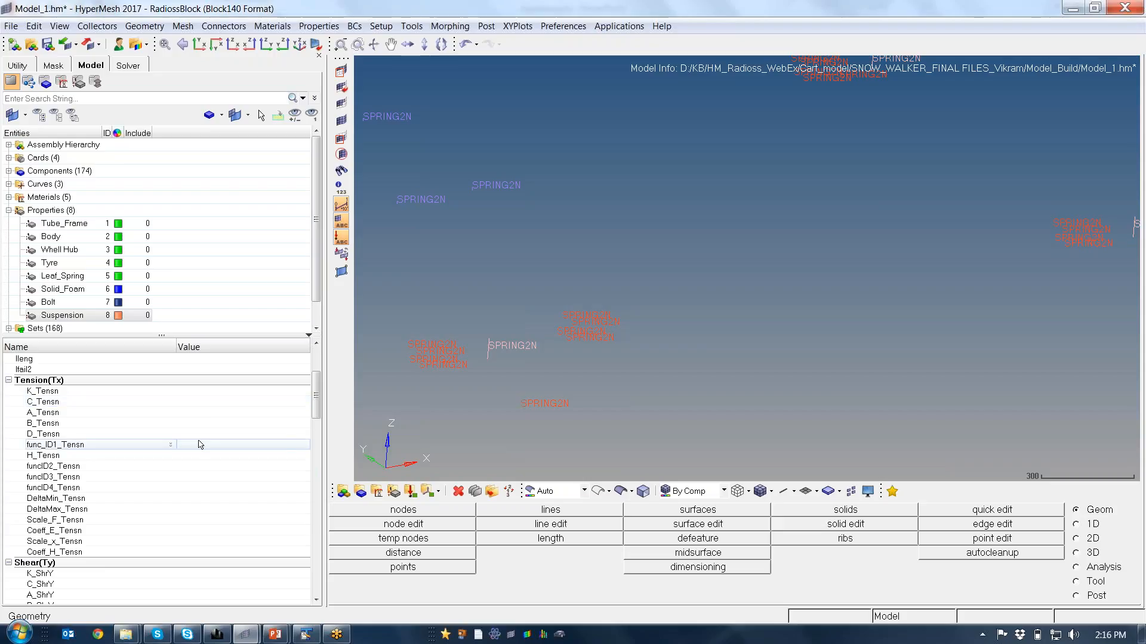
pyautogui.click(200, 447)
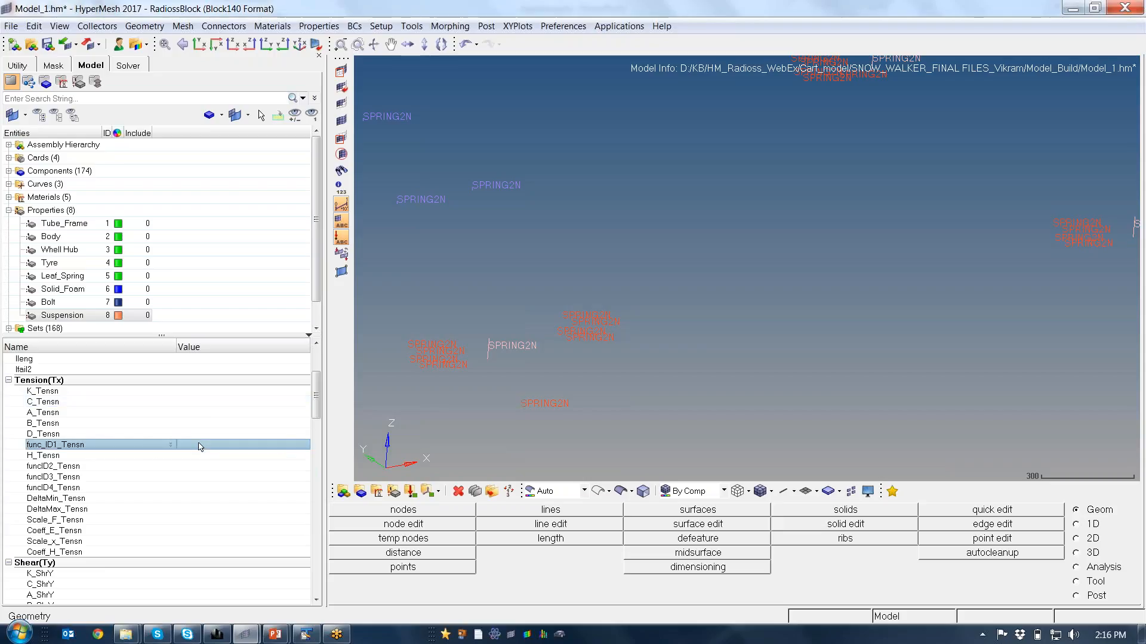
pyautogui.rightClick(136, 447)
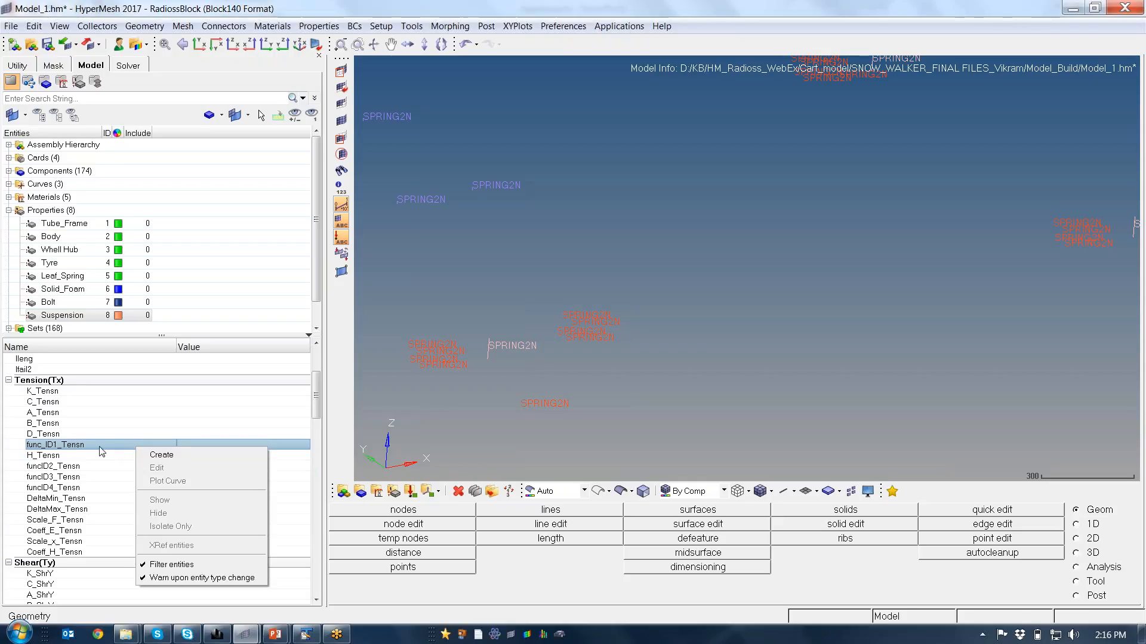
pyautogui.click(160, 455)
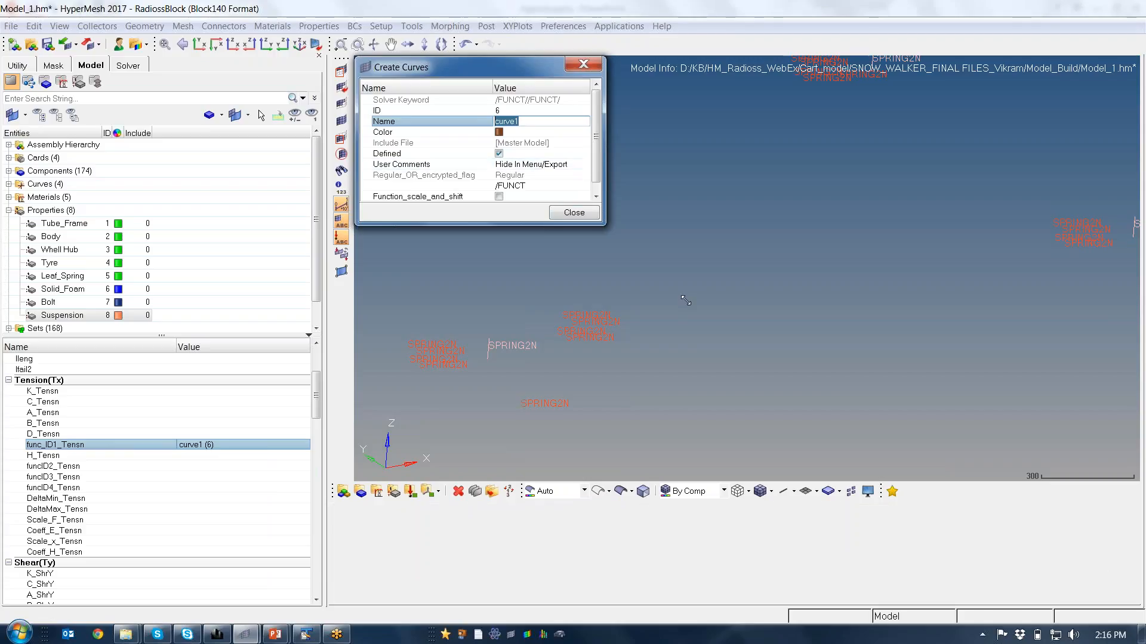
pyautogui.moveTo(596, 231); pyautogui.dragTo(692, 285)
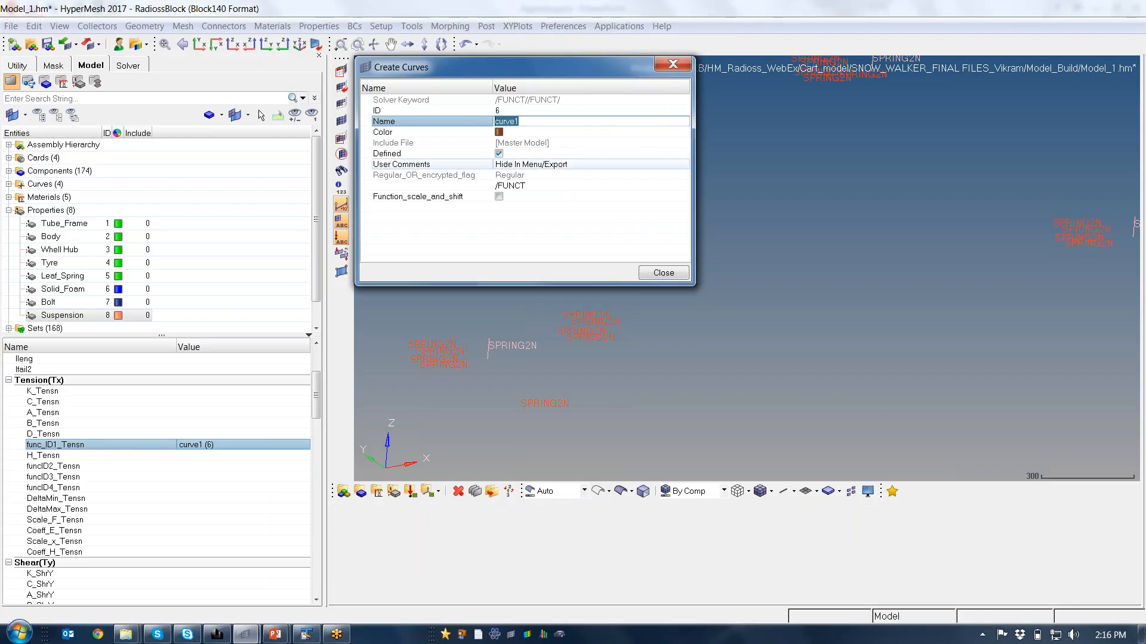
pyautogui.write('Susp')
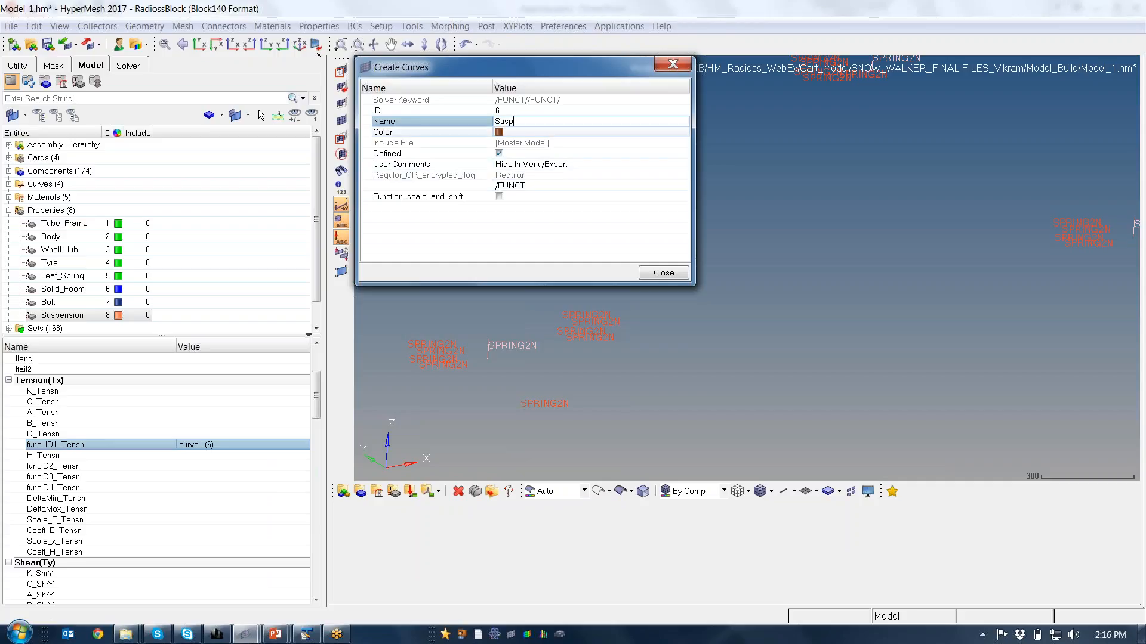
pyautogui.press('Return')
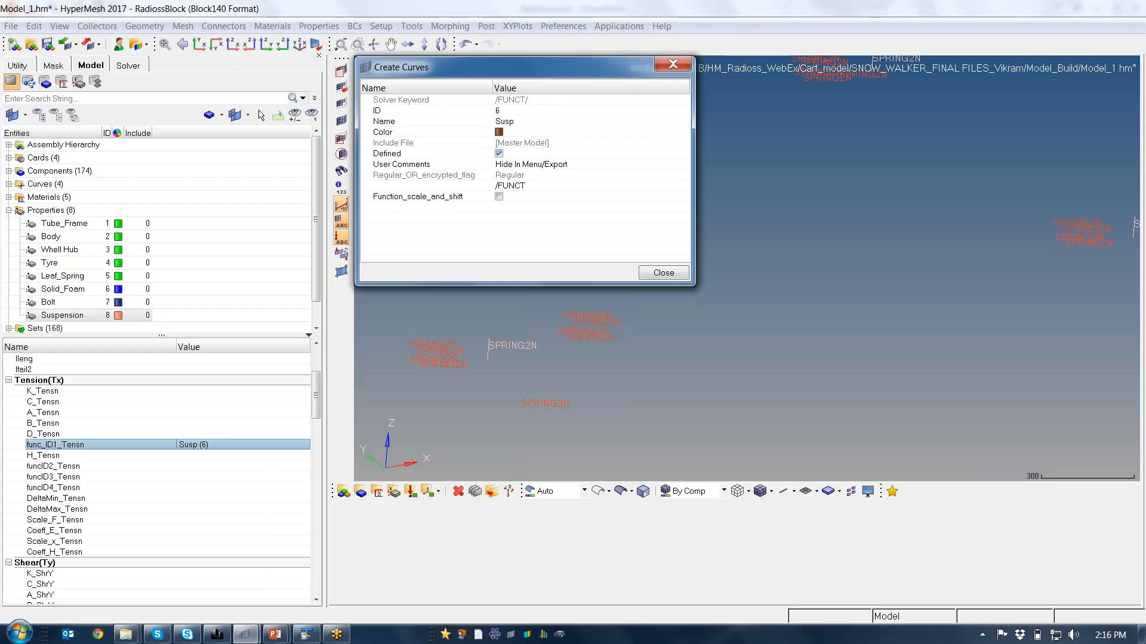
pyautogui.click(663, 273)
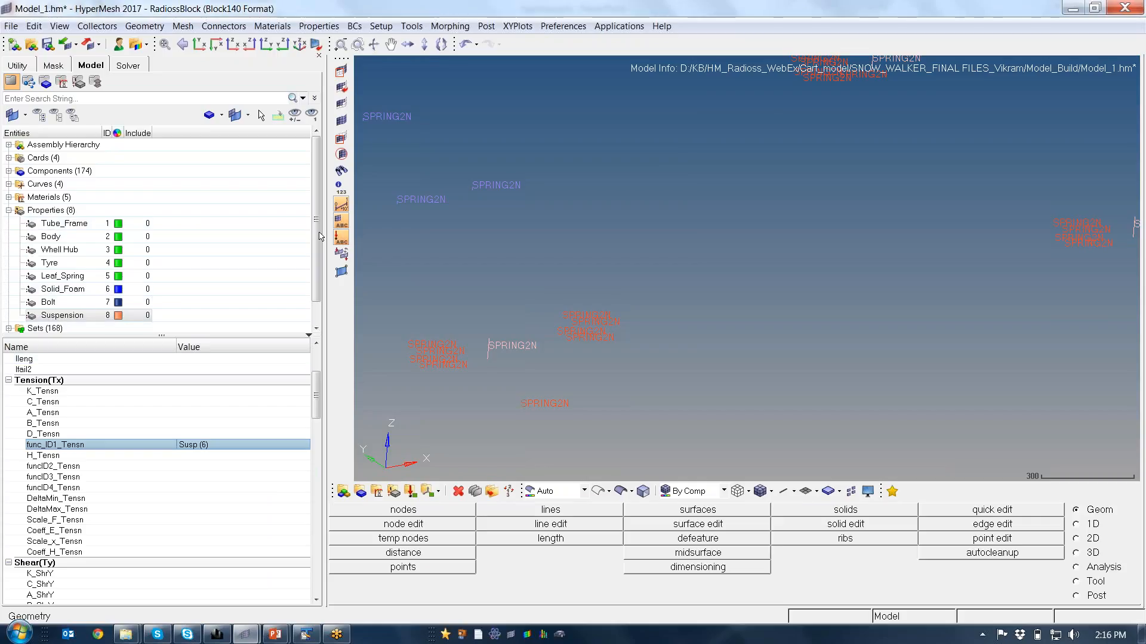
# Examine the card image of the Susp curve and return to the model.
pyautogui.moveTo(318, 231)
pyautogui.mouseDown()
pyautogui.moveTo(321, 267)
pyautogui.moveTo(320, 238)
pyautogui.mouseUp()
pyautogui.click(9, 184)
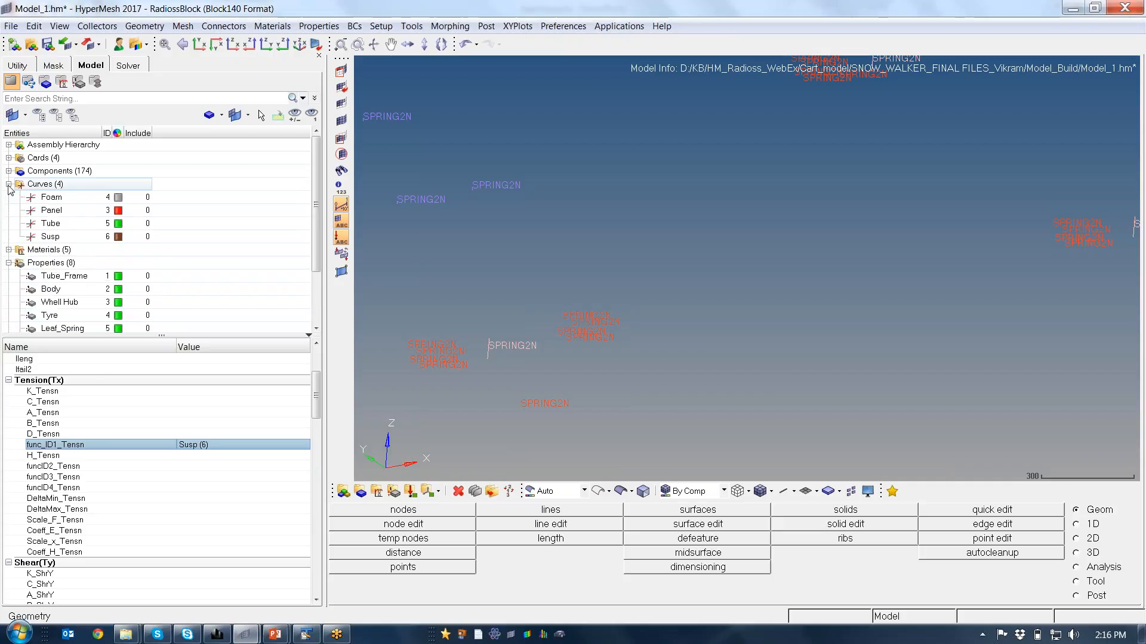
pyautogui.click(65, 238)
pyautogui.rightClick(65, 238)
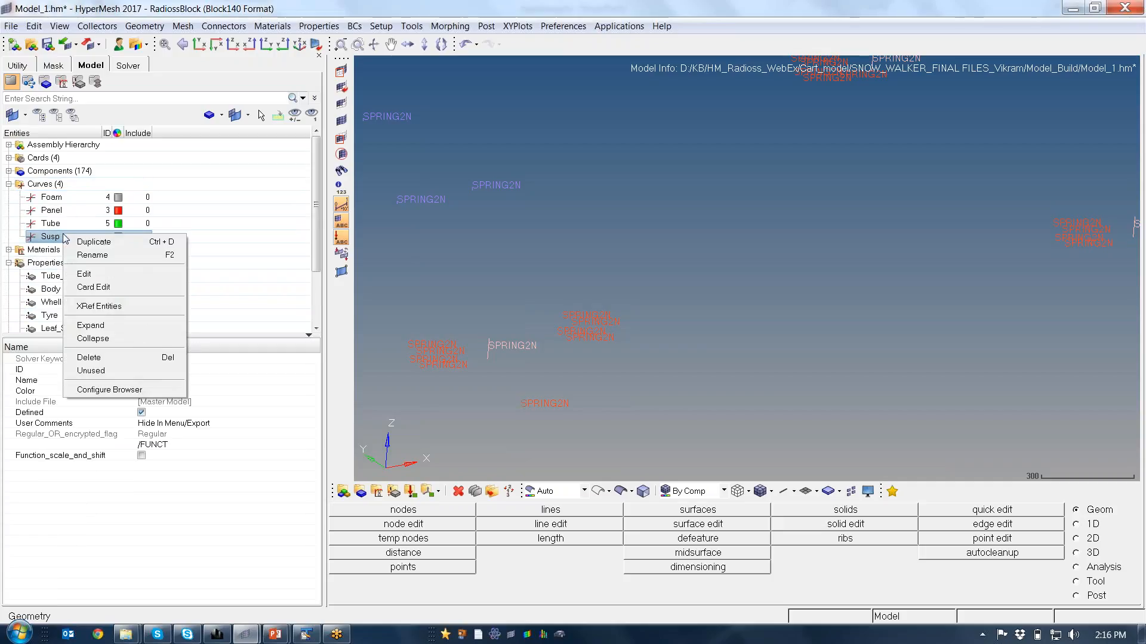
pyautogui.click(93, 287)
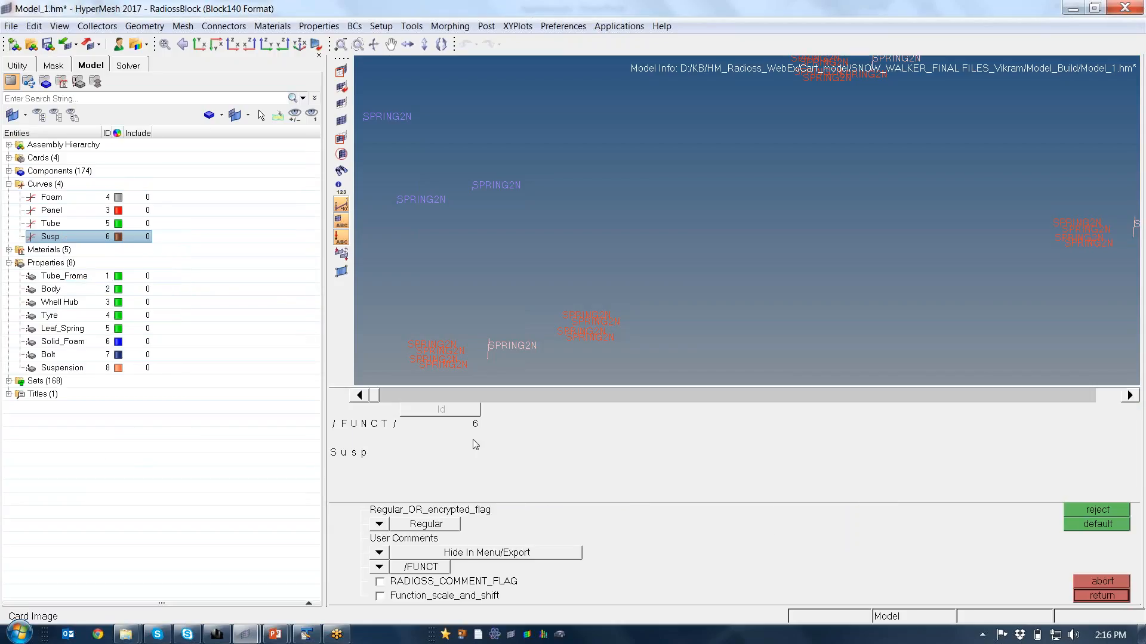
pyautogui.click(1102, 597)
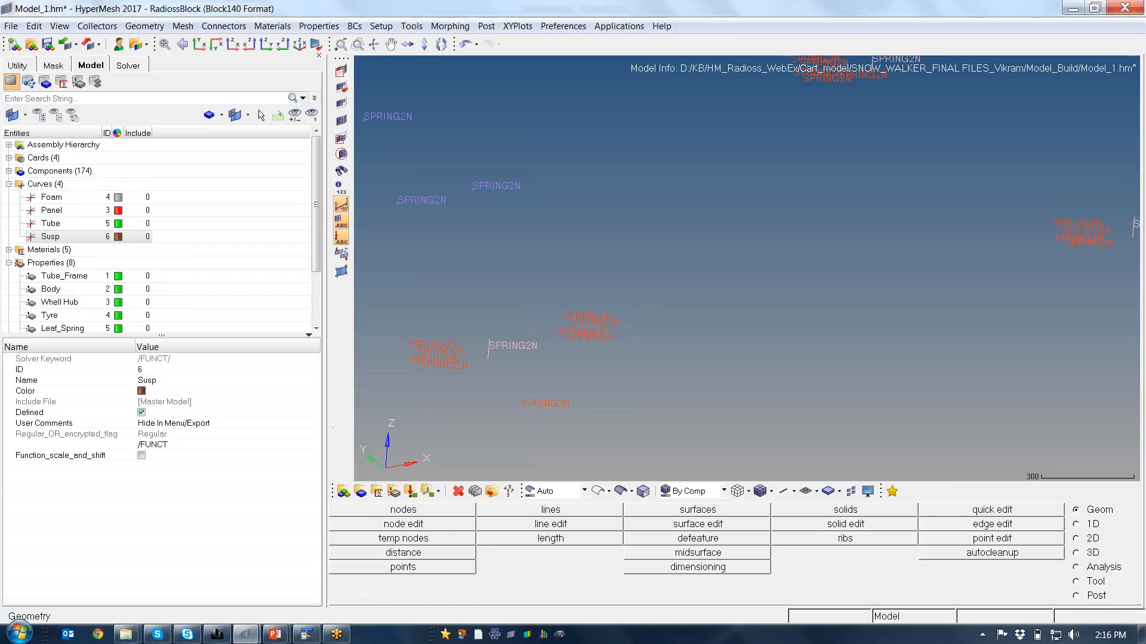
# In the curve editor, enter the Susp curve's first three X-Y points: (0, 0), (1, 100) and (3, 500).
pyautogui.click(524, 28)
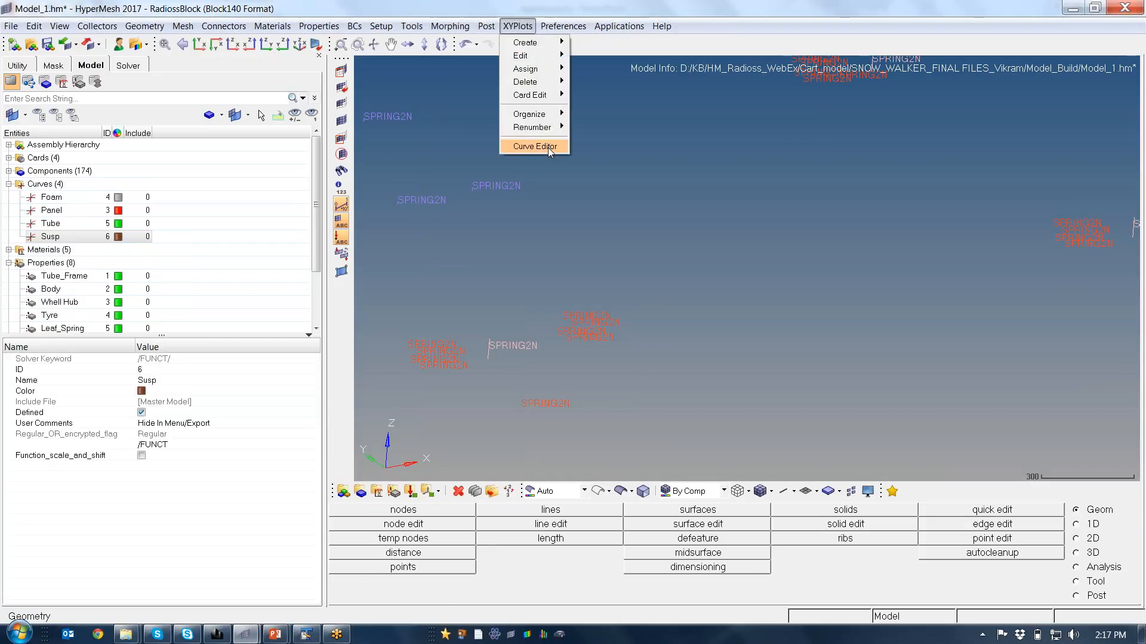
pyautogui.click(548, 148)
pyautogui.click(408, 129)
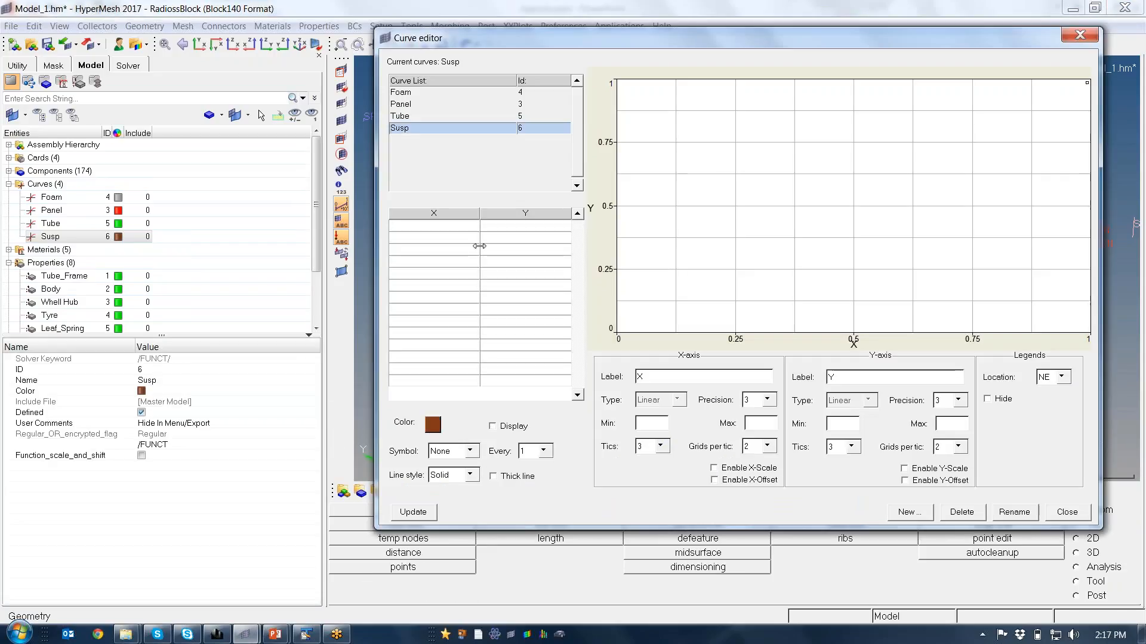
pyautogui.click(464, 228)
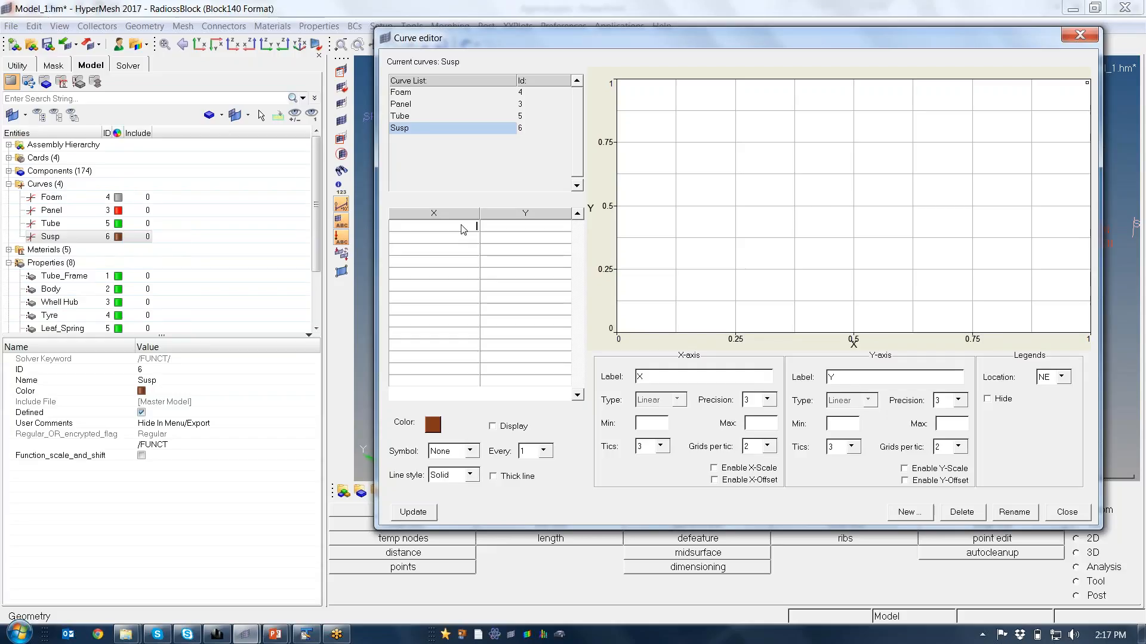
pyautogui.write('0')
pyautogui.click(515, 229)
pyautogui.write('0')
pyautogui.click(469, 239)
pyautogui.write('1')
pyautogui.click(511, 245)
pyautogui.write('10')
pyautogui.press('Tab')
pyautogui.click(538, 251)
pyautogui.write('500')
# Add the points (10, 2000) and (20, 5000) to the Susp curve.
pyautogui.click(469, 262)
pyautogui.write('10')
pyautogui.press('Tab')
pyautogui.write('2000')
pyautogui.click(464, 275)
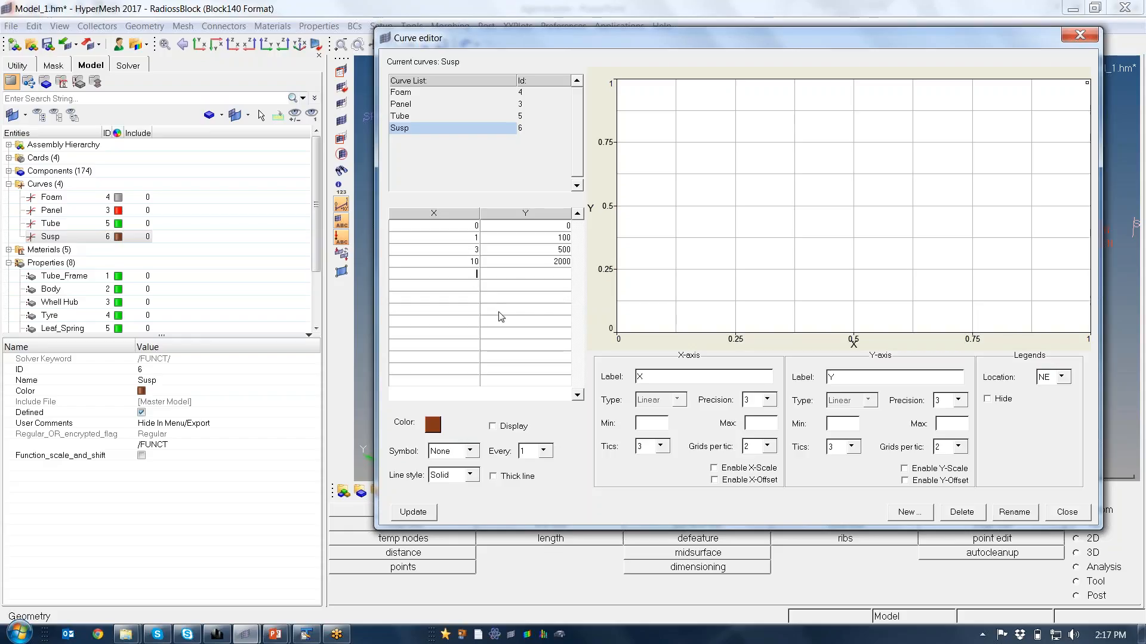
pyautogui.click(526, 276)
pyautogui.write('5000')
# Add the final point of the Susp curve with X 20.1 and Y 1E5.
pyautogui.doubleClick(471, 286)
pyautogui.write('2.01')
pyautogui.press('BackSpace')
pyautogui.press('BackSpace')
pyautogui.press('BackSpace')
pyautogui.write('20.1')
pyautogui.click(526, 285)
pyautogui.write('1E5')
# Display the Susp curve in the plot, update it with the entered points and close the curve editor.
pyautogui.click(492, 426)
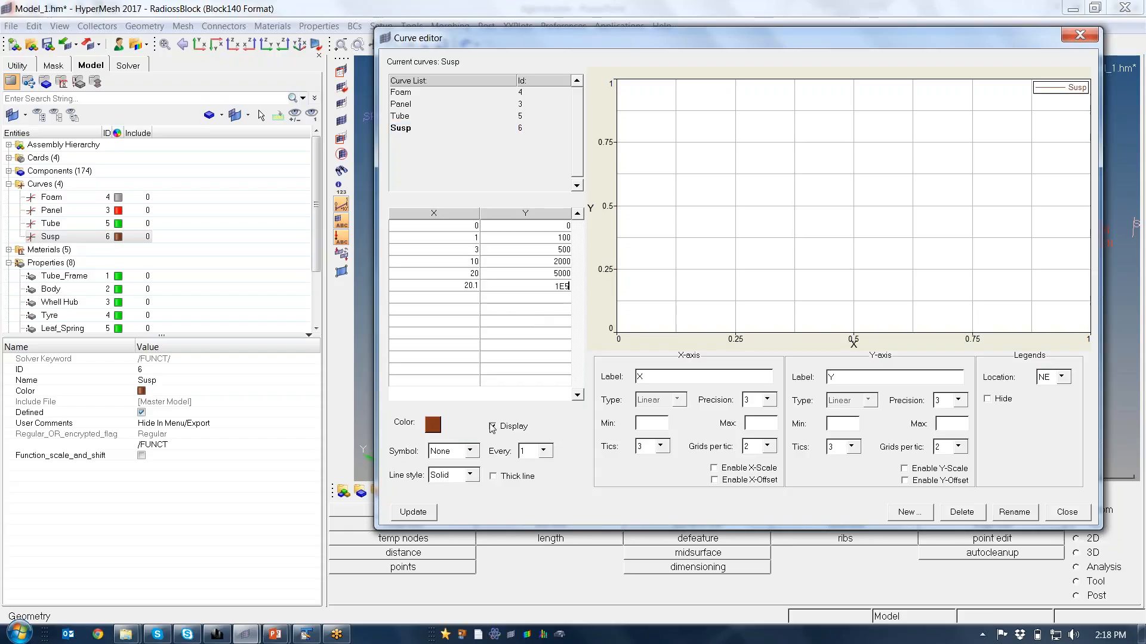
pyautogui.click(423, 517)
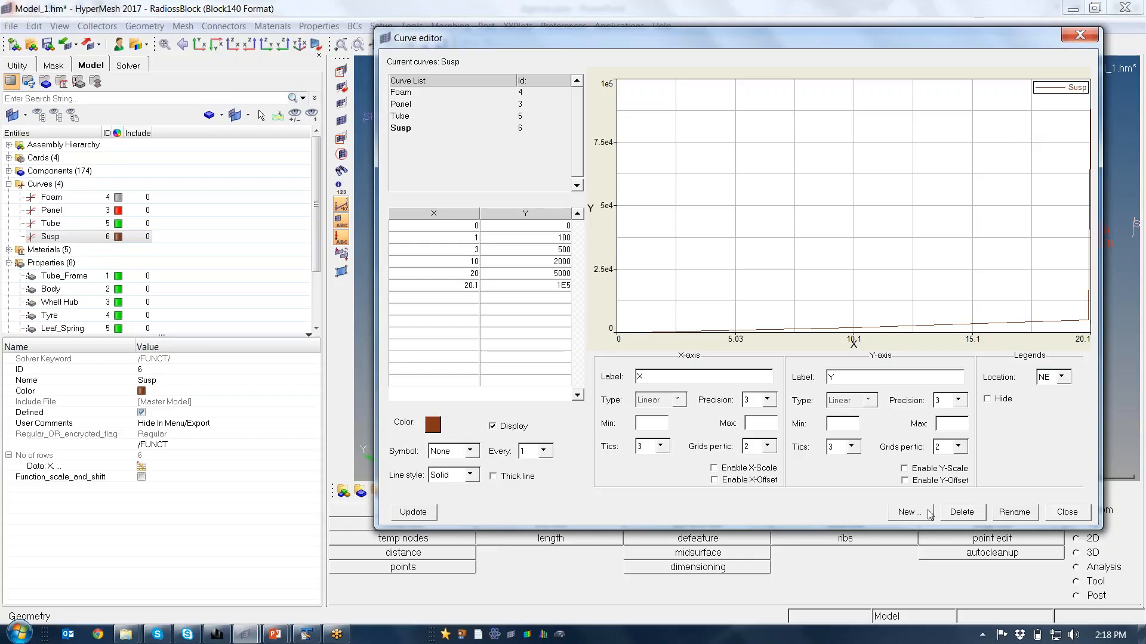
pyautogui.click(1063, 514)
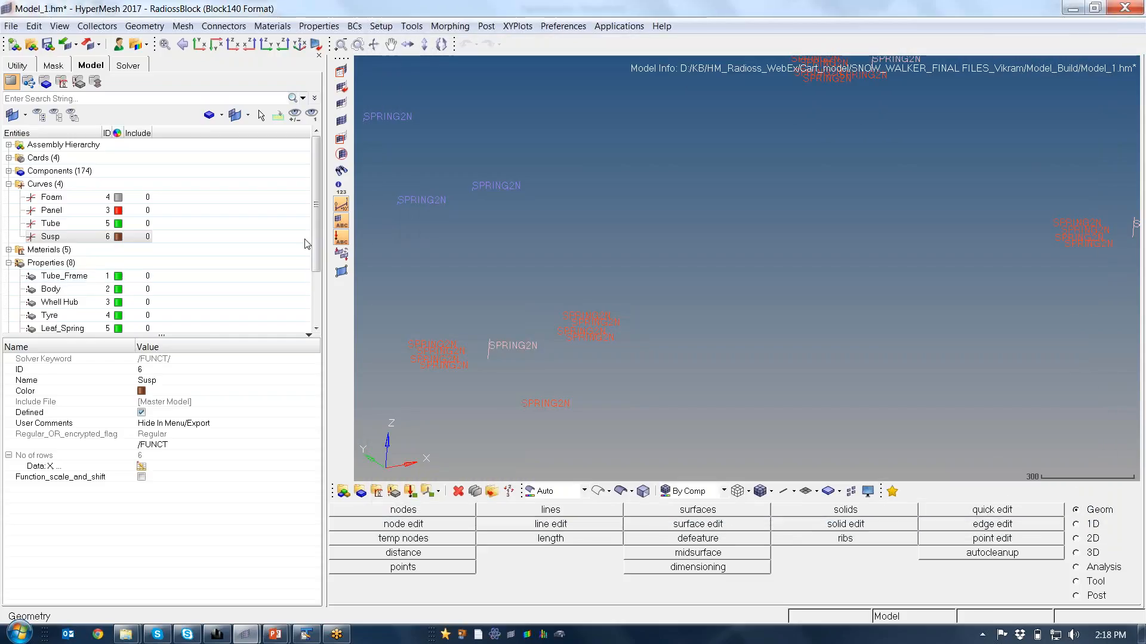
# Set the Suspension property's Shear(Ty) stiffness K_ShrY to 1E5.
pyautogui.moveTo(316, 236); pyautogui.dragTo(321, 281)
pyautogui.click(58, 298)
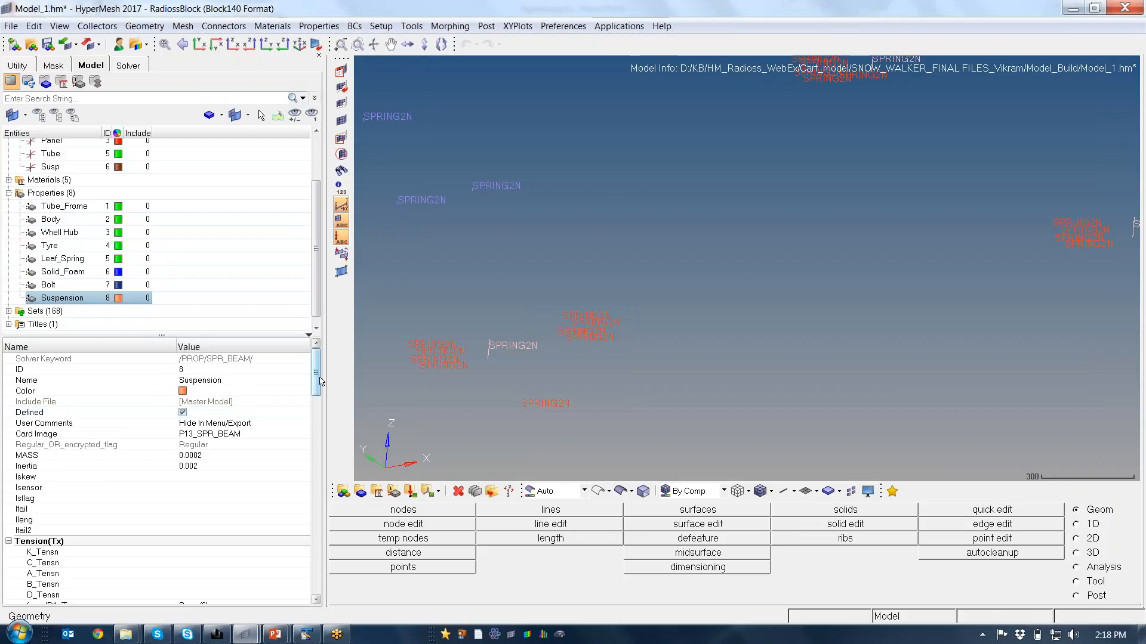
pyautogui.moveTo(318, 379); pyautogui.dragTo(317, 403)
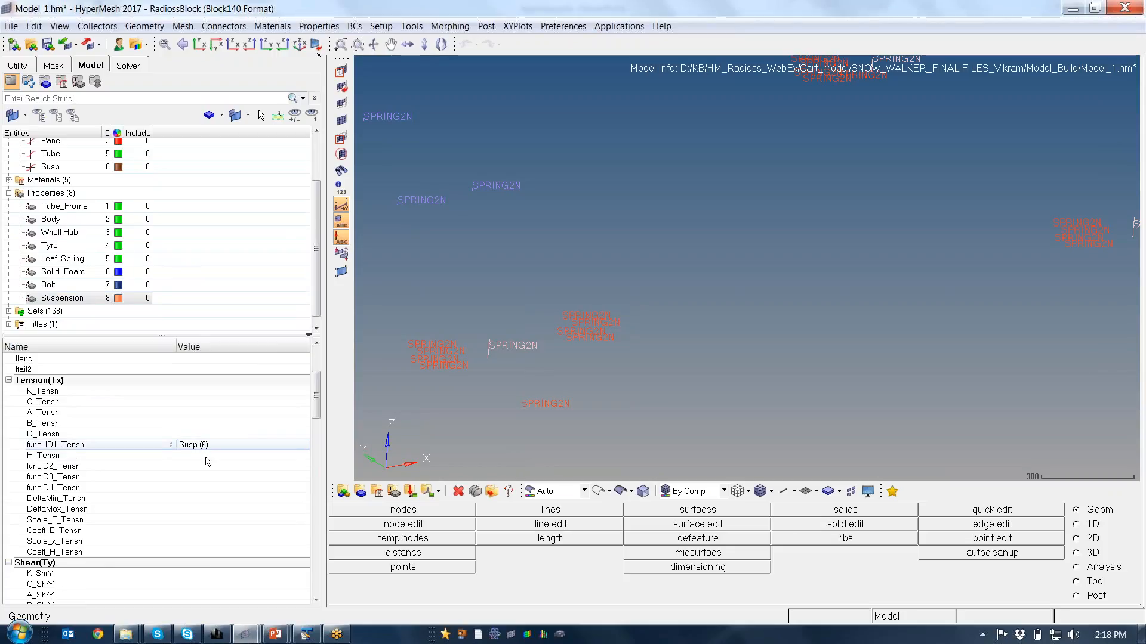
pyautogui.moveTo(316, 404); pyautogui.dragTo(316, 412)
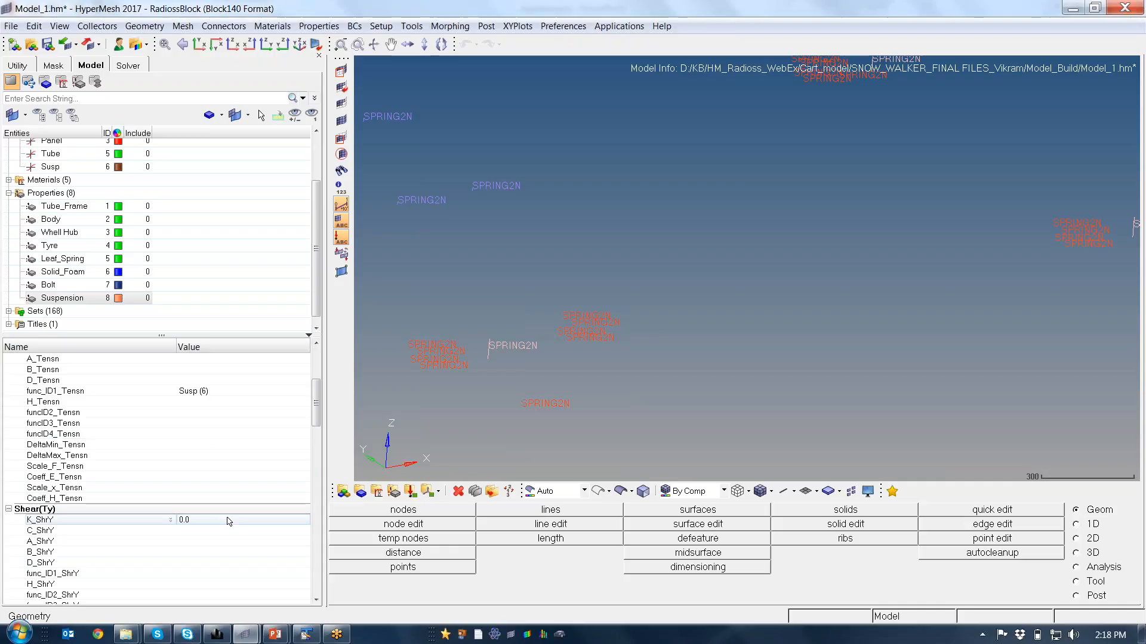
pyautogui.click(228, 521)
pyautogui.write('1')
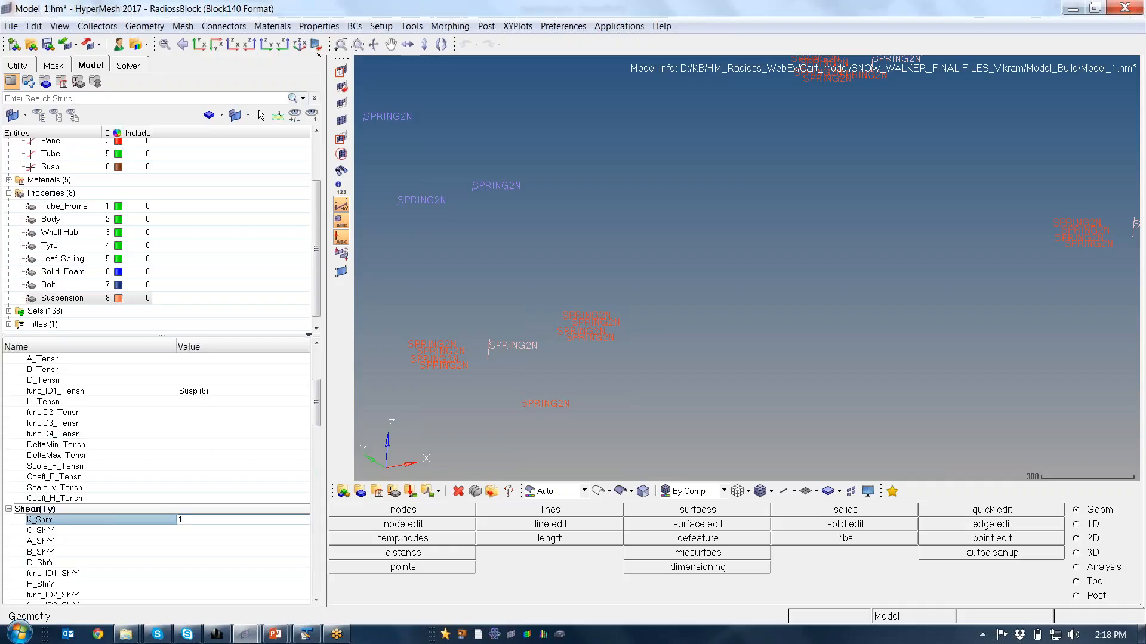
pyautogui.write('E5')
pyautogui.press('Return')
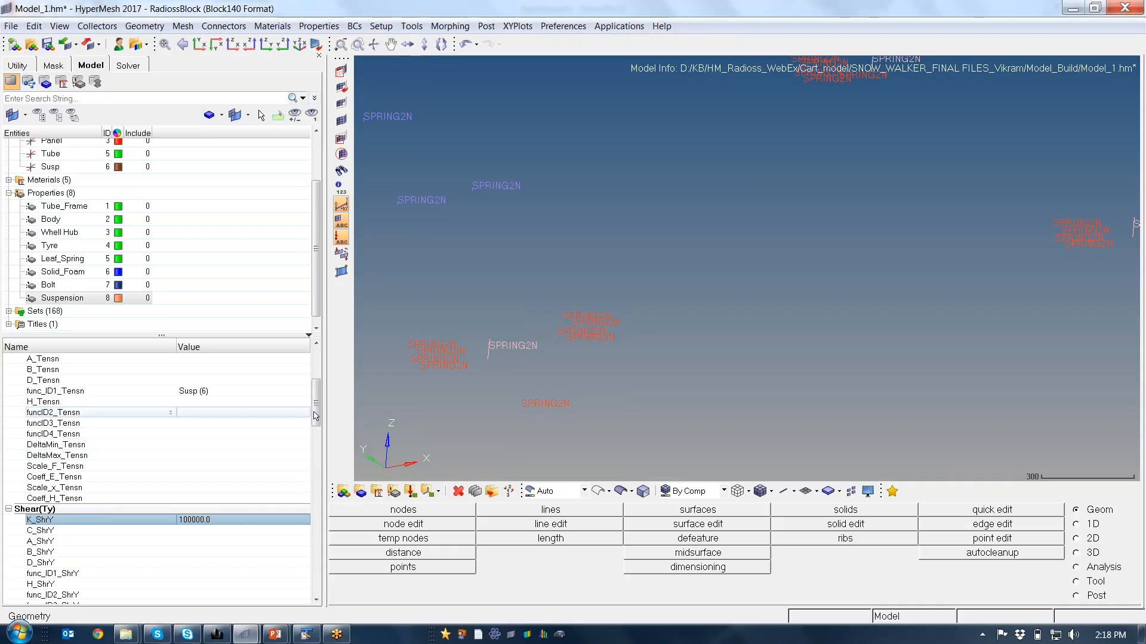
# Set the Suspension property's Shear(Tz) stiffness K_ShrZ to 1E5.
pyautogui.moveTo(321, 428); pyautogui.dragTo(319, 448)
pyautogui.click(220, 499)
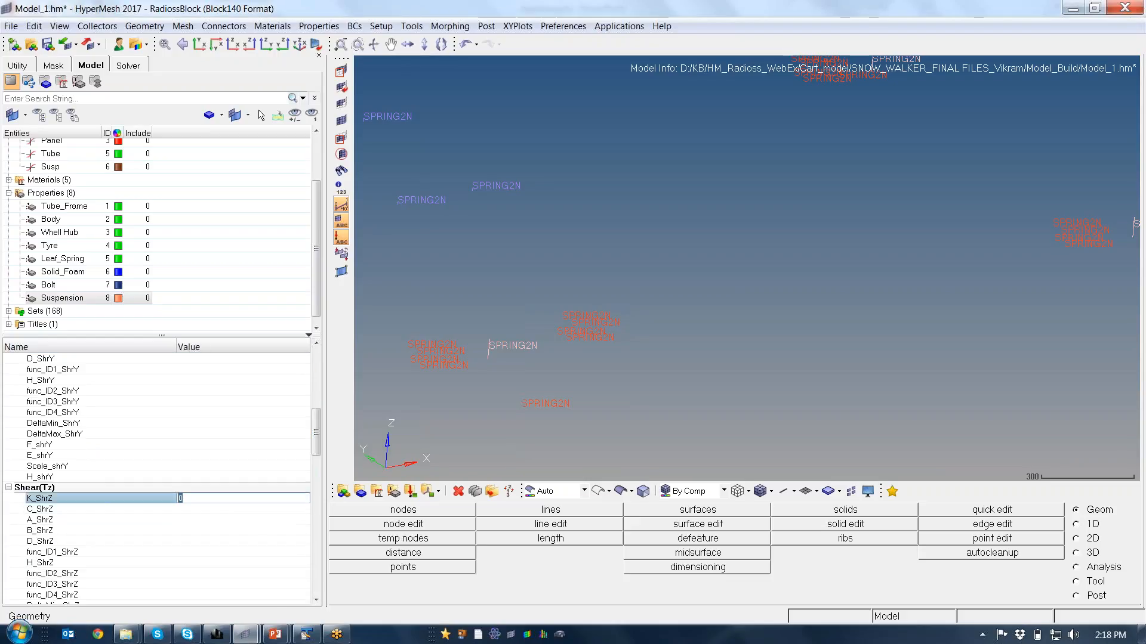
pyautogui.write('1E5')
pyautogui.press('Return')
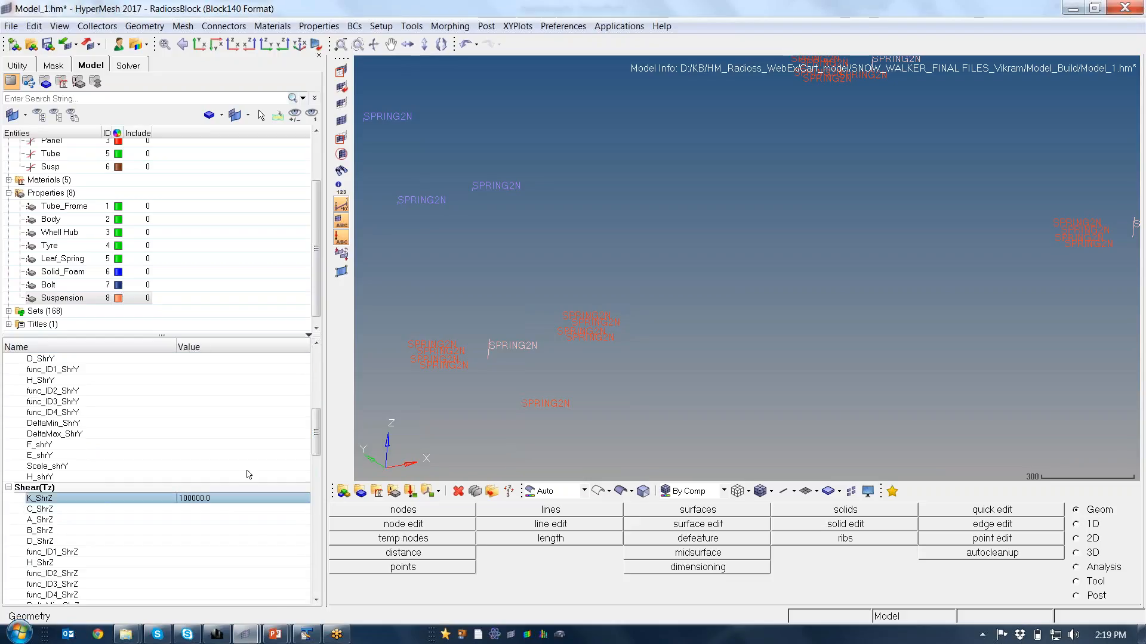
# Set the Suspension property's Torsion(Rx) stiffness K_Tor to 5E5.
pyautogui.scroll(-7, 301, 449)
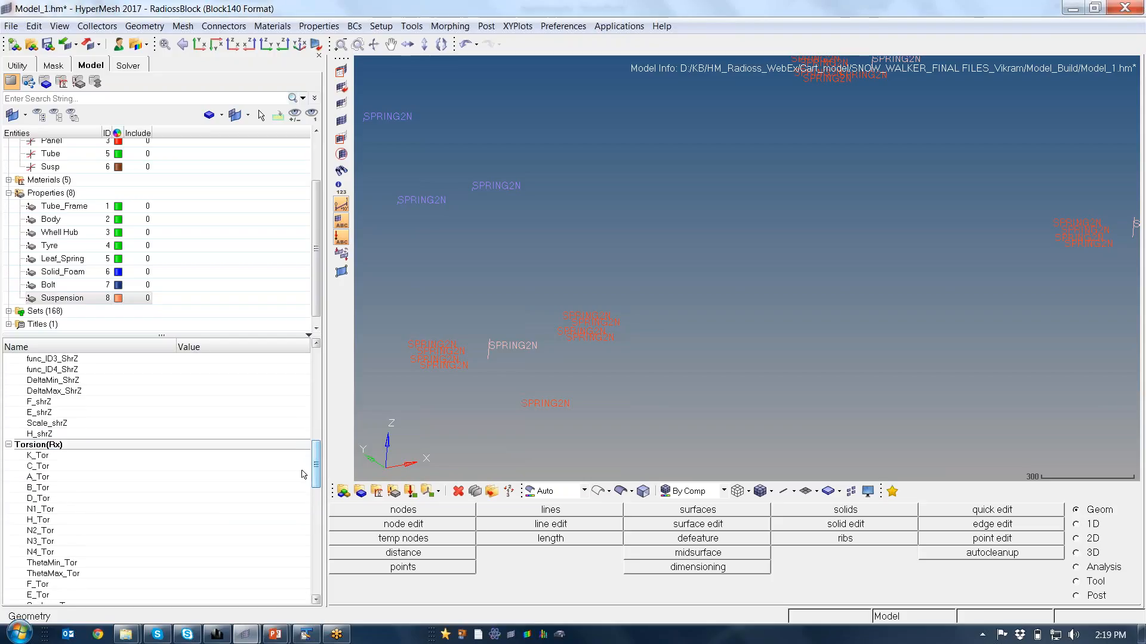
pyautogui.click(210, 455)
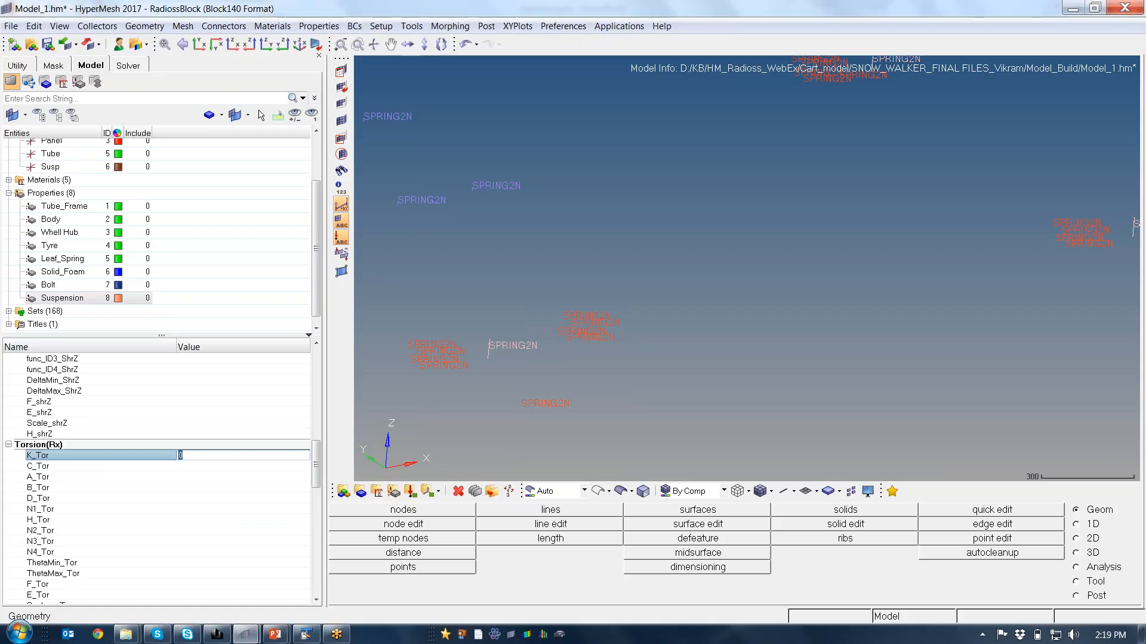
pyautogui.write('500000')
pyautogui.press('Return')
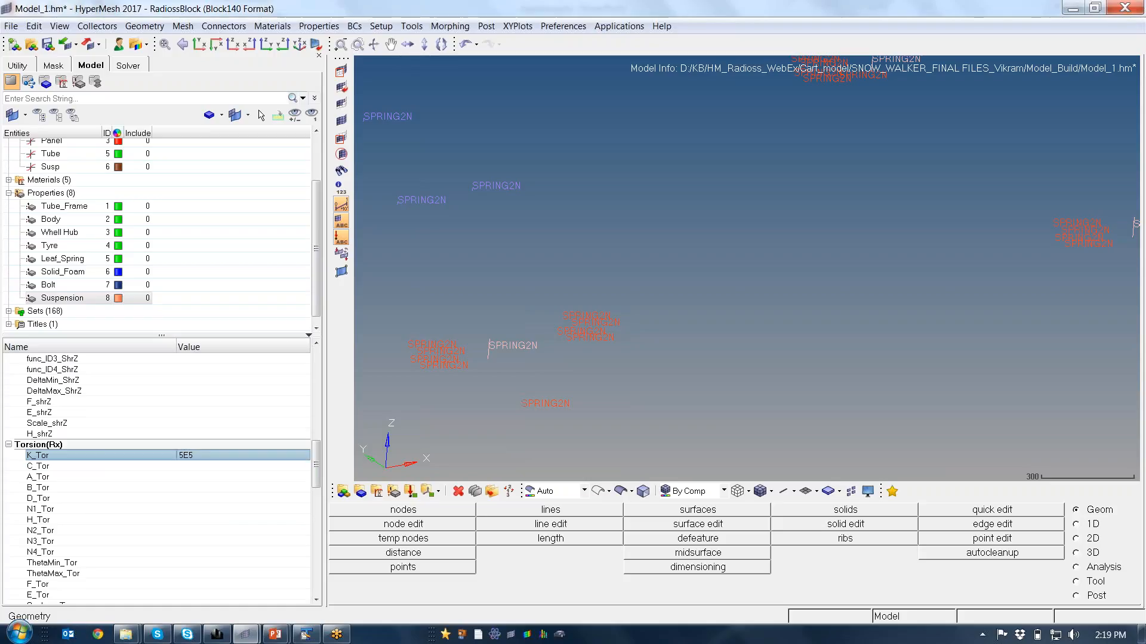
# Set the Suspension property's Bending(Ry) stiffness K_FlxY to 5E5.
pyautogui.moveTo(318, 472); pyautogui.dragTo(318, 490)
pyautogui.click(238, 509)
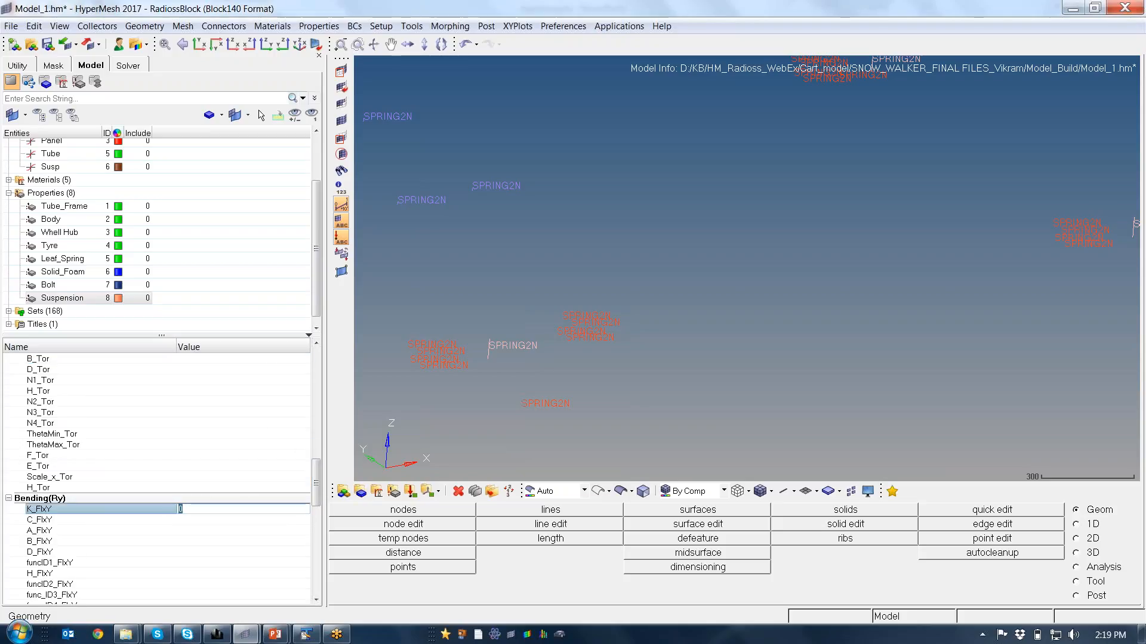
pyautogui.press('BackSpace')
pyautogui.write('5E5')
pyautogui.press('Return')
# Copy the K_FlxY value into the Bending(Rz) stiffness K_FlxZ as 500000 and deselect the Suspension property.
pyautogui.hotkey('ctrl', 'c')
pyautogui.scroll(-6, 318, 484)
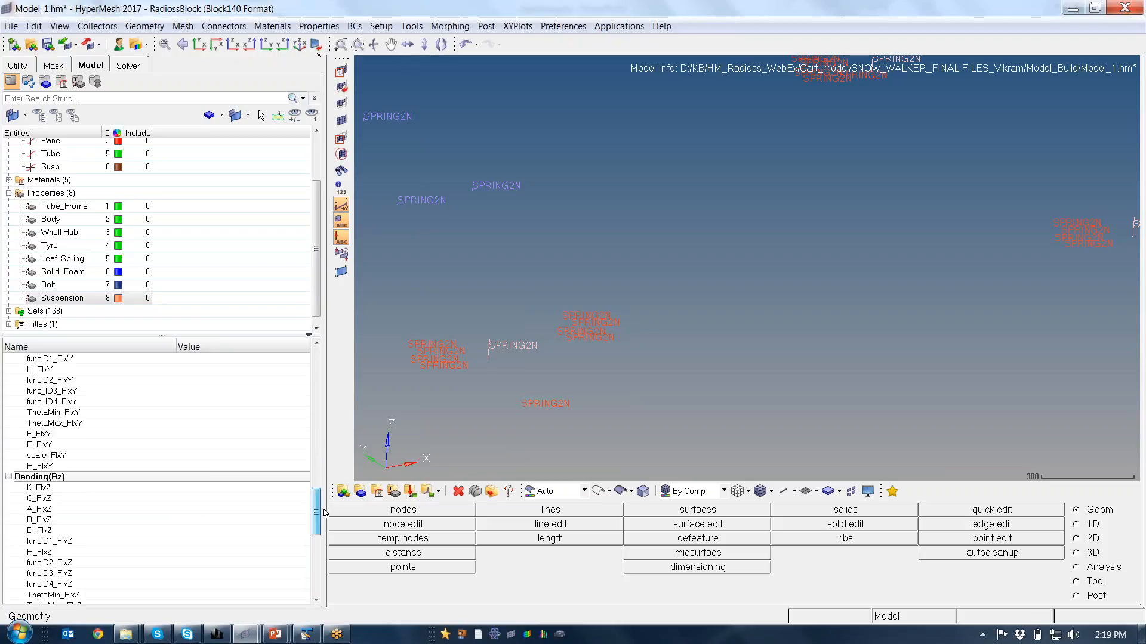
pyautogui.click(226, 500)
pyautogui.click(222, 490)
pyautogui.hotkey('ctrl', 'v')
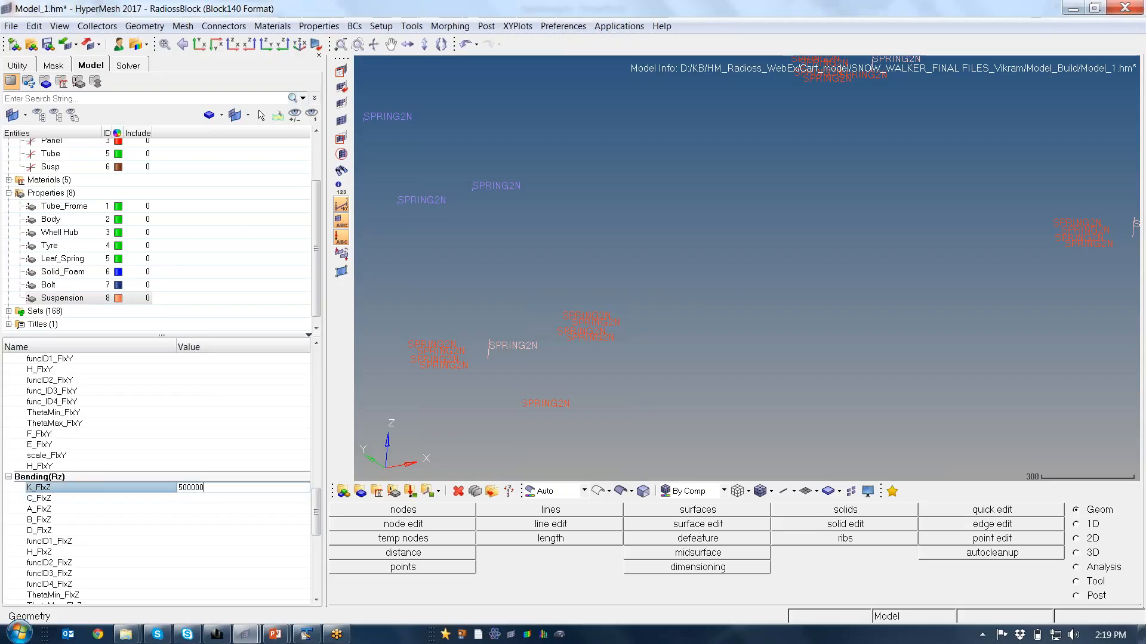
pyautogui.press('Return')
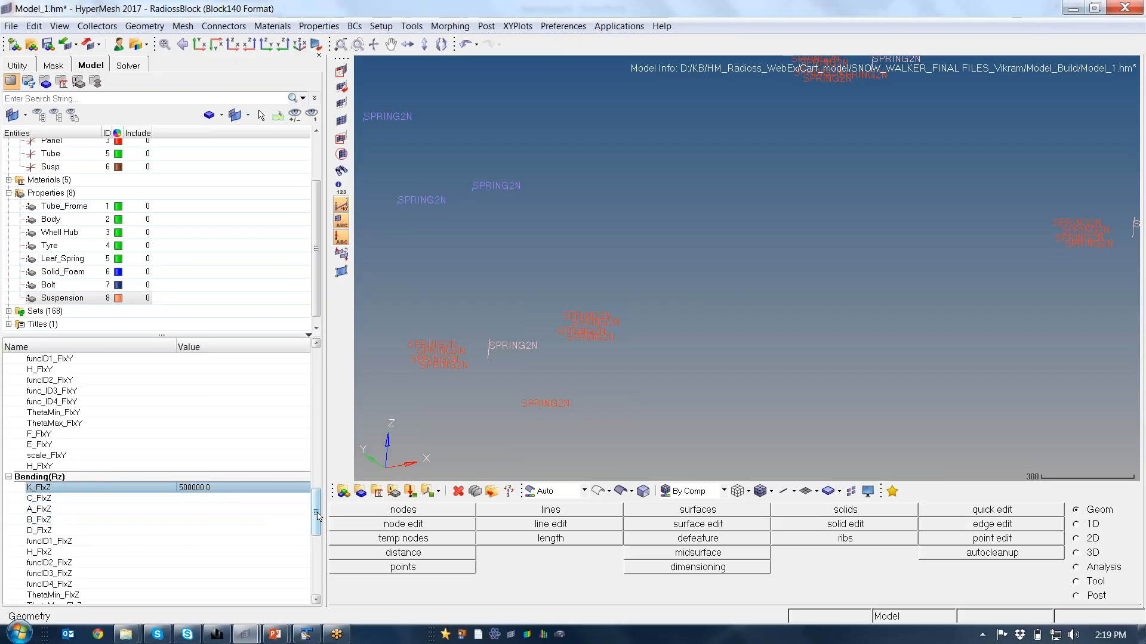
pyautogui.moveTo(318, 513); pyautogui.dragTo(345, 370)
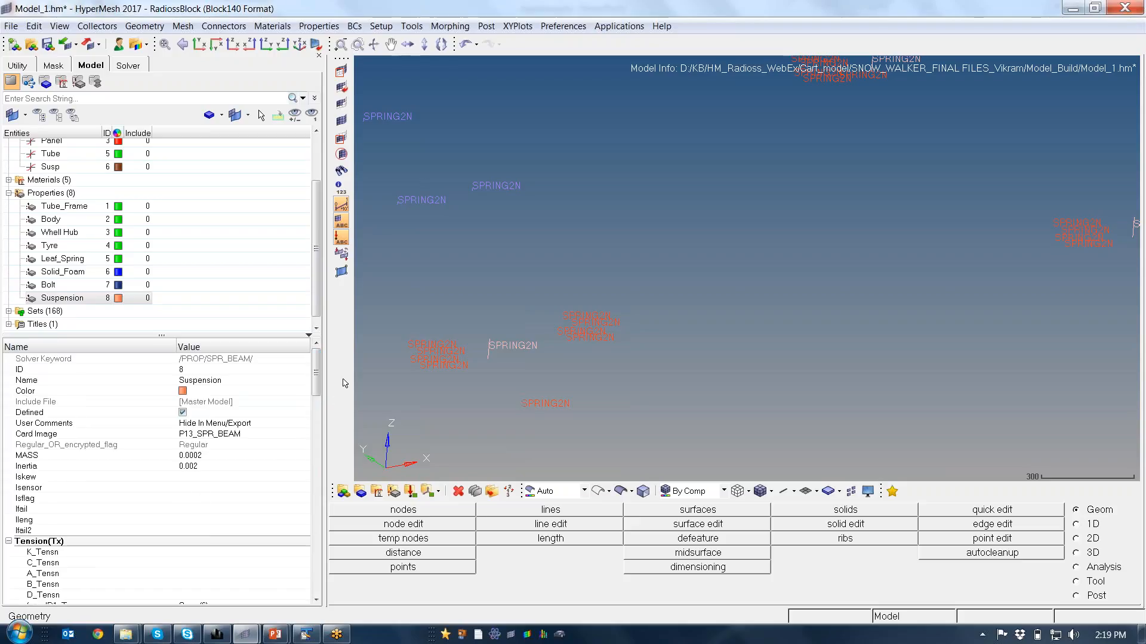
pyautogui.click(251, 297)
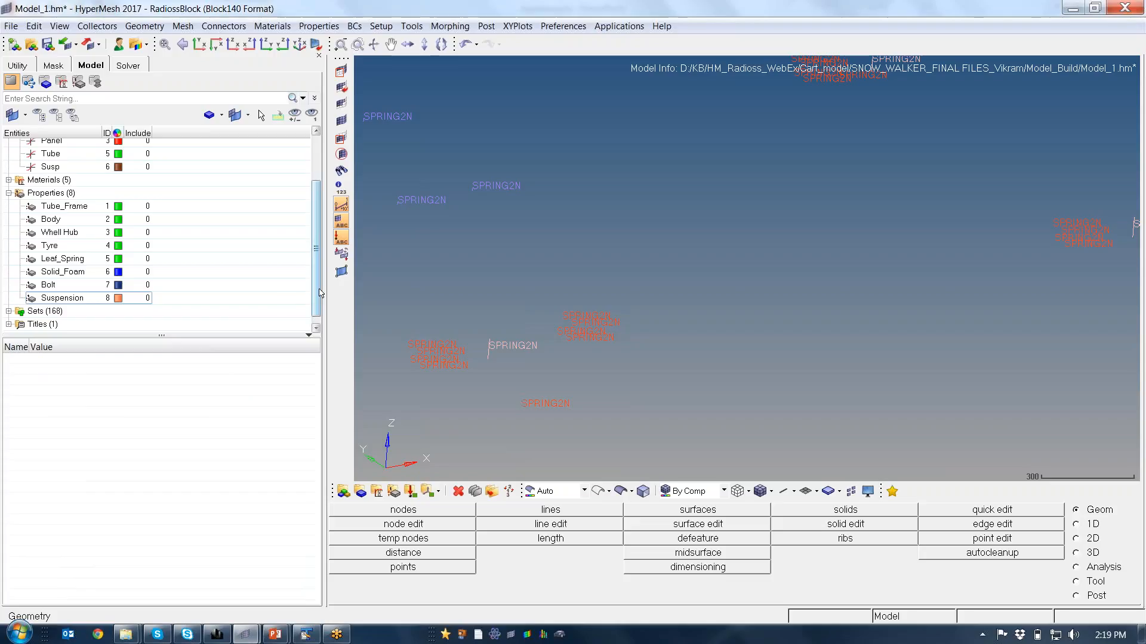
pyautogui.moveTo(319, 294); pyautogui.dragTo(320, 300)
pyautogui.keyDown('ctrl'); pyautogui.moveTo(552, 310); pyautogui.dragTo(584, 288, button='right'); pyautogui.keyUp('ctrl')
pyautogui.keyDown('ctrl'); pyautogui.scroll(-3, 556, 297); pyautogui.keyUp('ctrl')
pyautogui.keyDown('ctrl'); pyautogui.scroll(2, 555, 298); pyautogui.keyUp('ctrl')
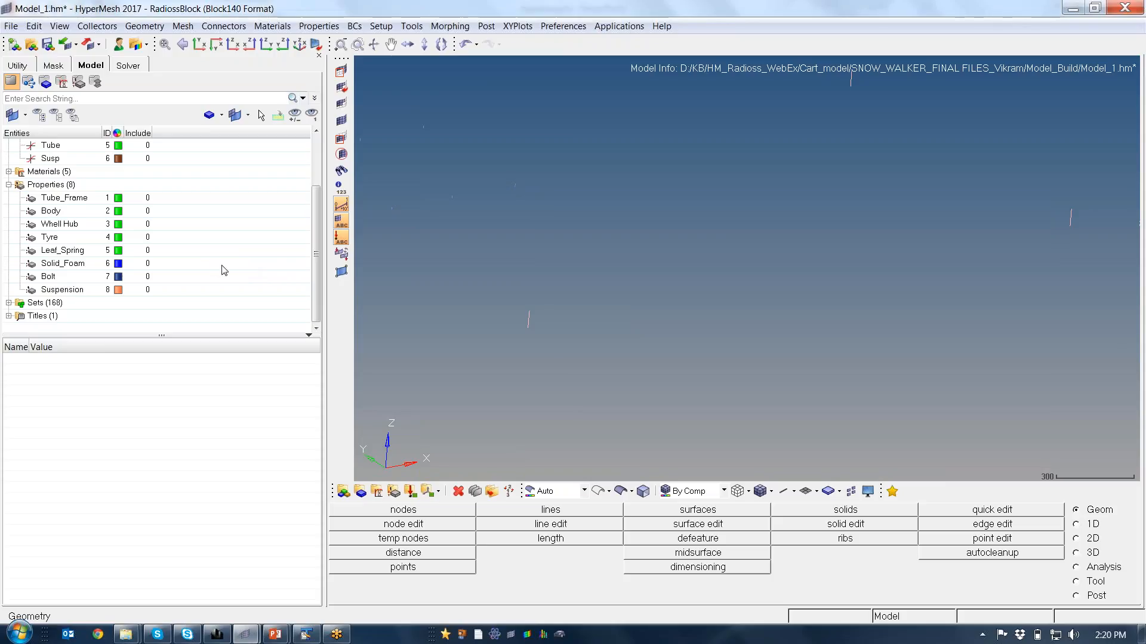
# Create a new property and change its card image to P8_SPR_GENE, accepting the card image change.
pyautogui.rightClick(217, 264)
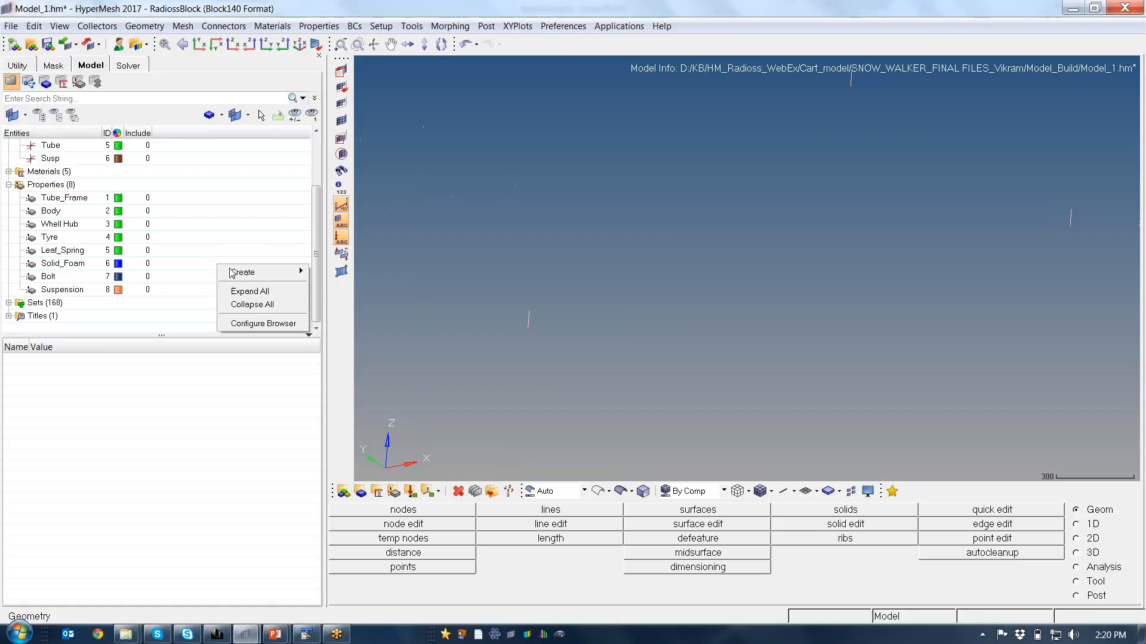
pyautogui.moveTo(242, 274)
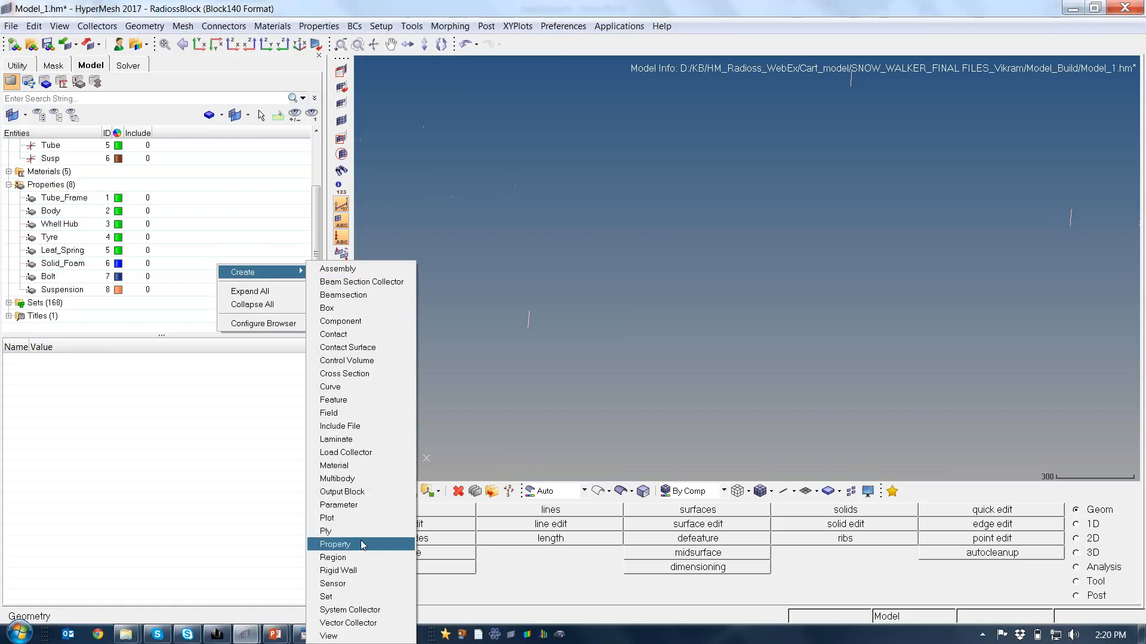
pyautogui.click(334, 544)
pyautogui.click(208, 434)
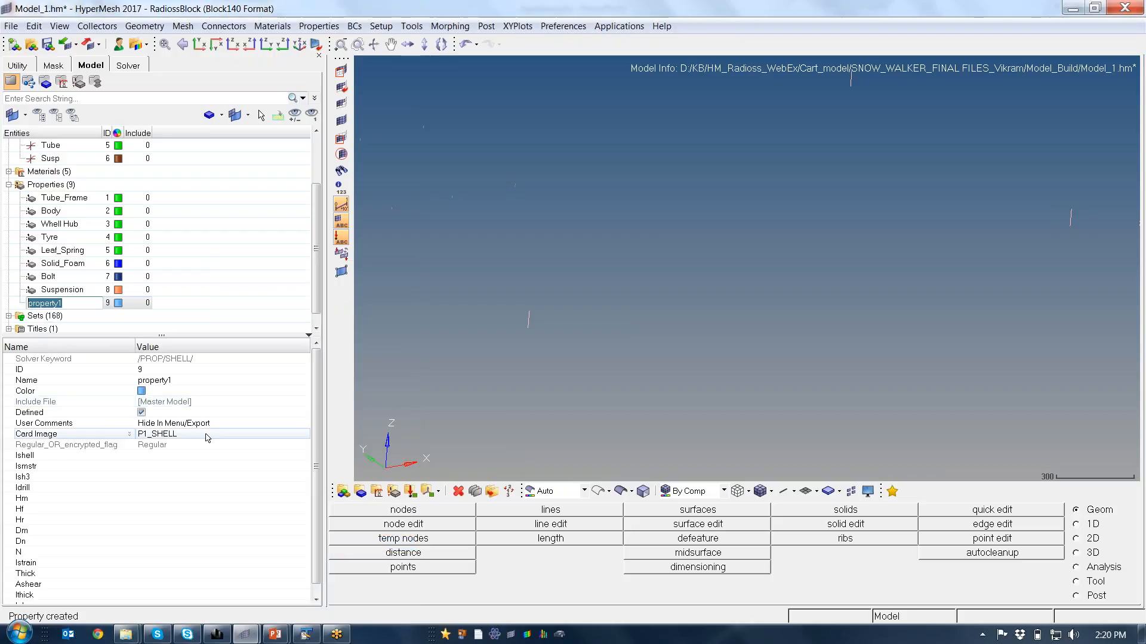
pyautogui.click(208, 434)
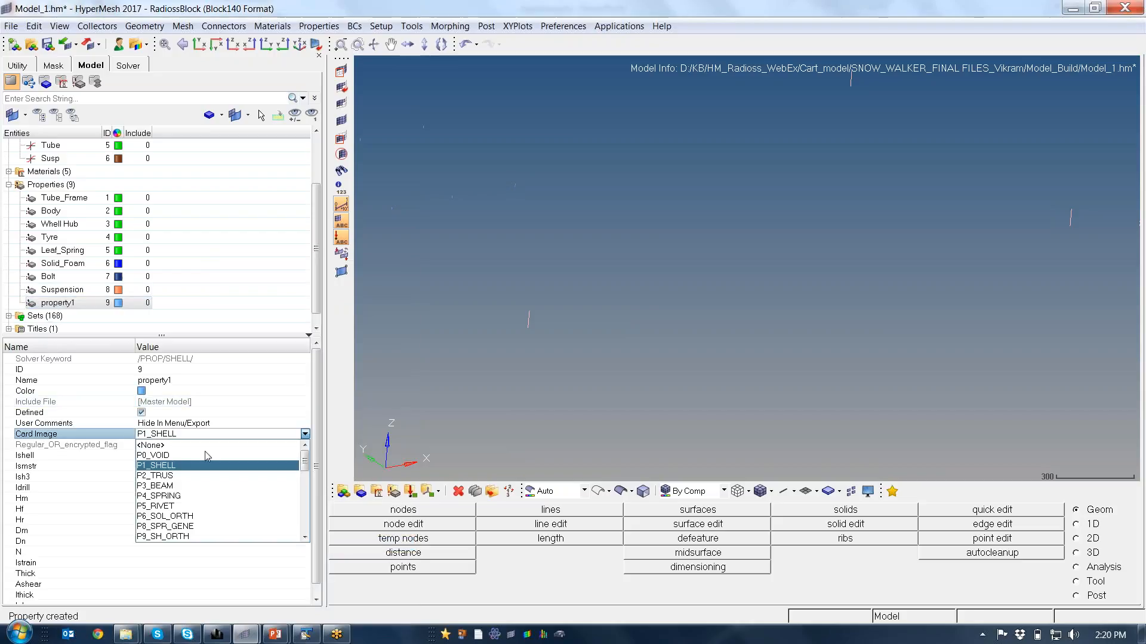
pyautogui.click(194, 526)
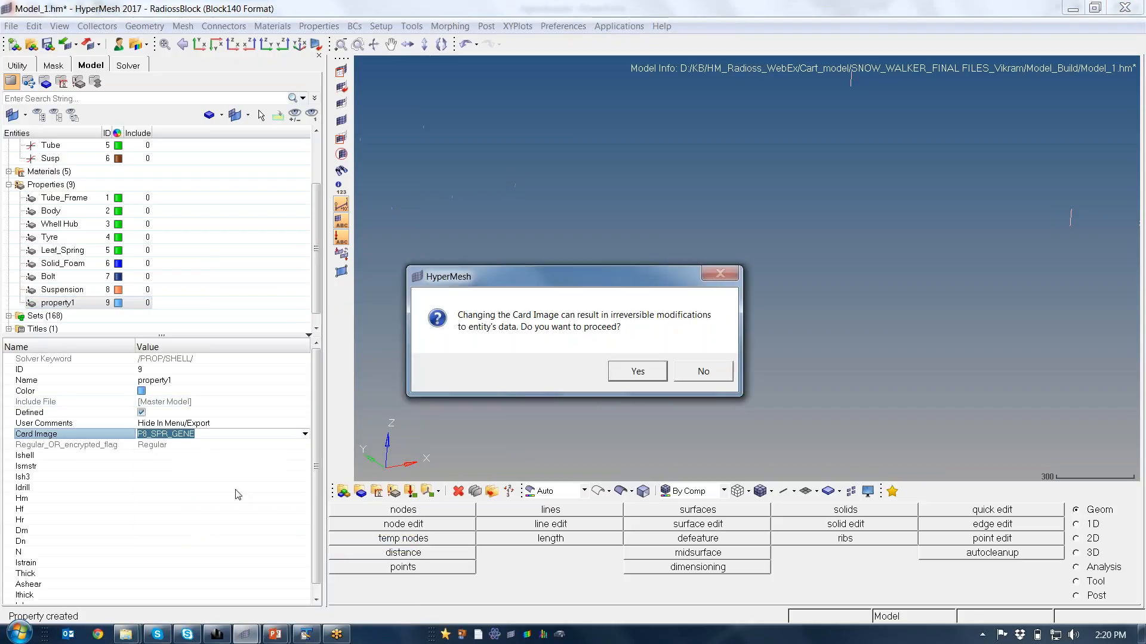
pyautogui.click(635, 371)
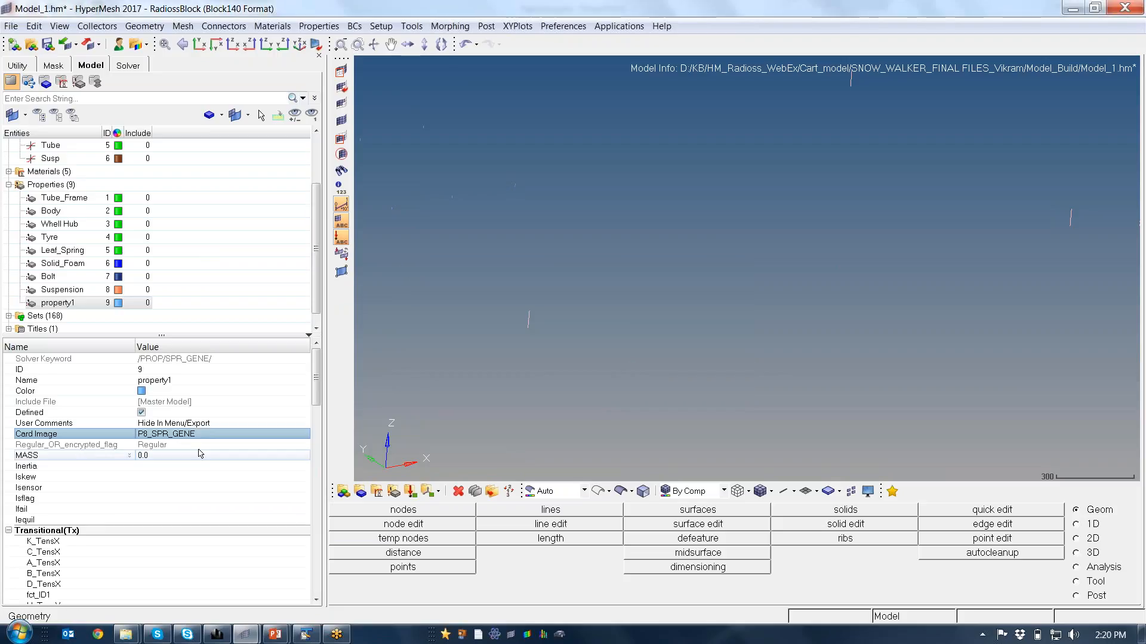
# Set the new spring property's MASS to 0.0002 and its Inertia to 2E-3.
pyautogui.click(200, 456)
pyautogui.click(200, 455)
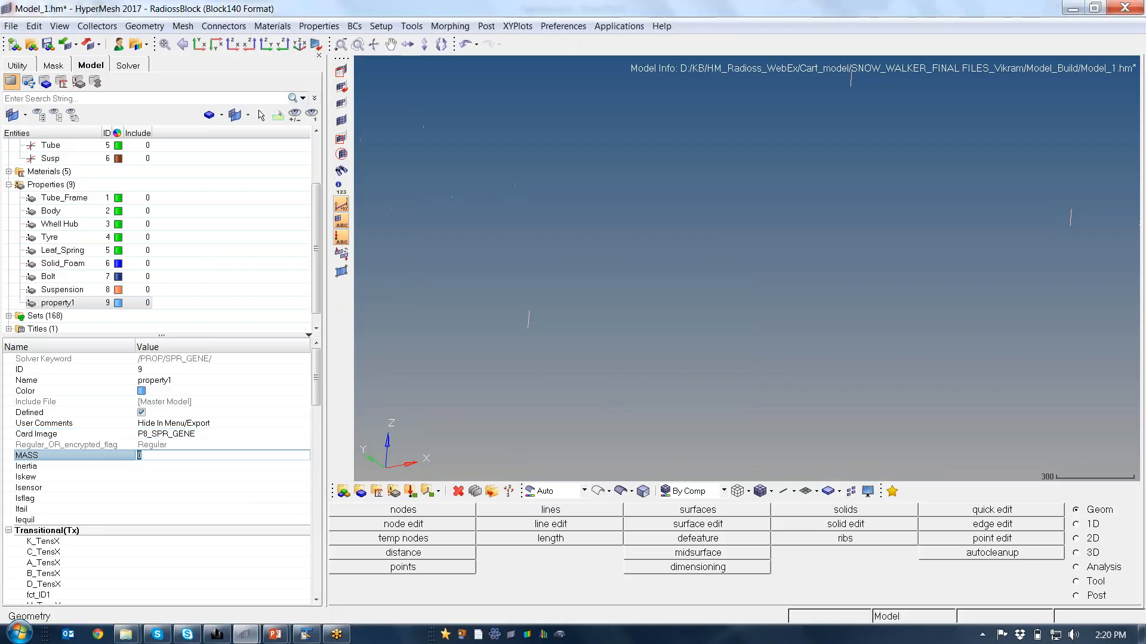
pyautogui.write('2')
pyautogui.press('Return')
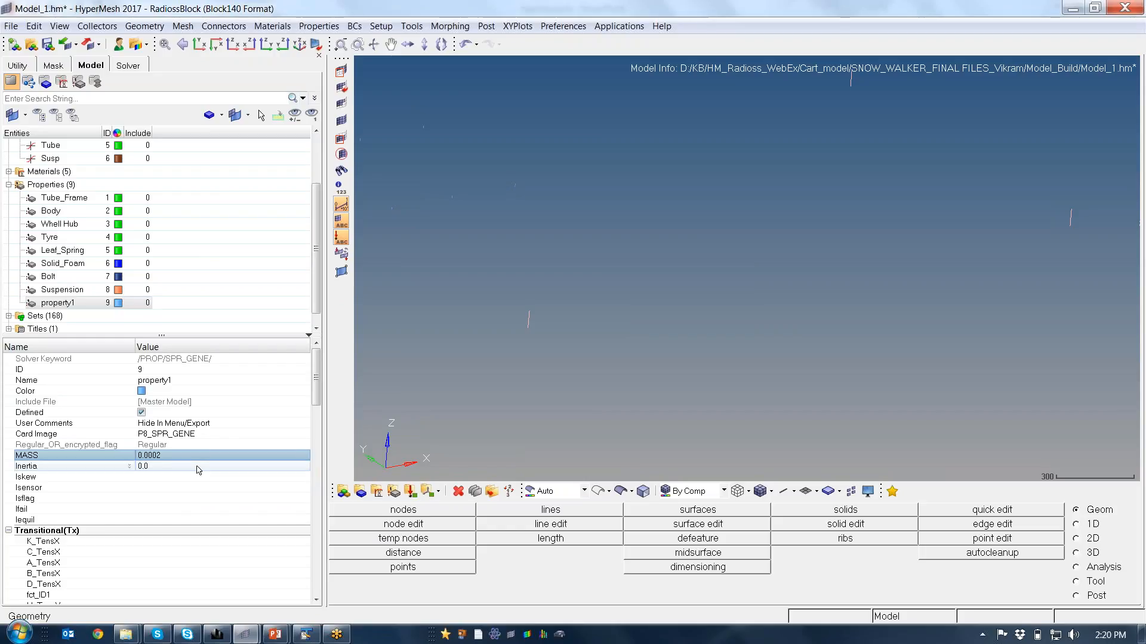
pyautogui.click(197, 467)
pyautogui.write('2E-3')
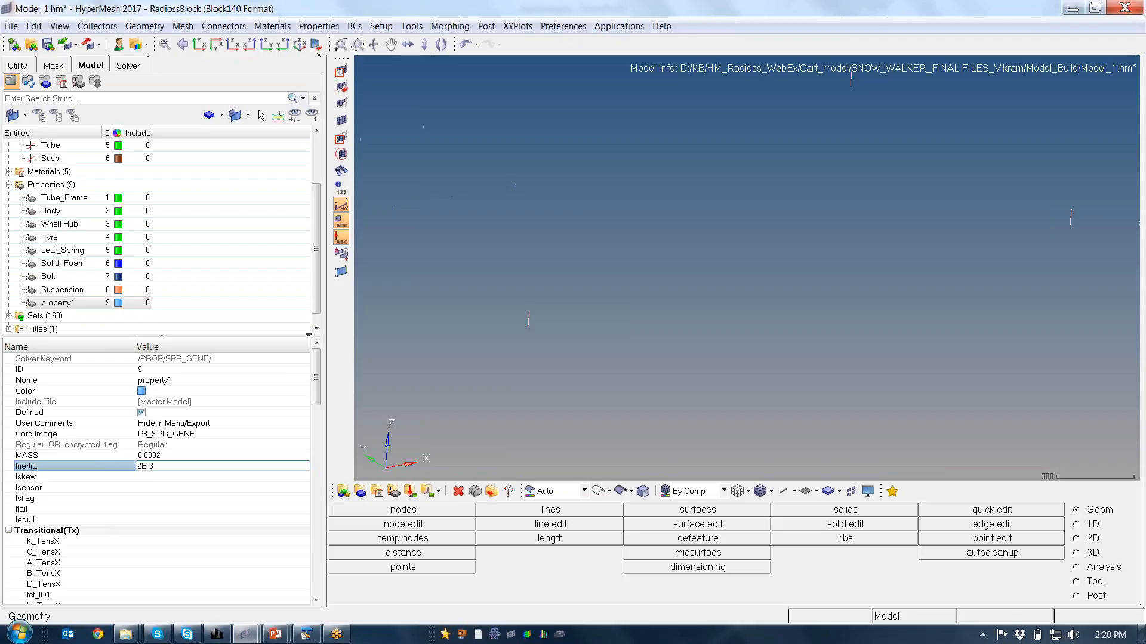
pyautogui.press('Return')
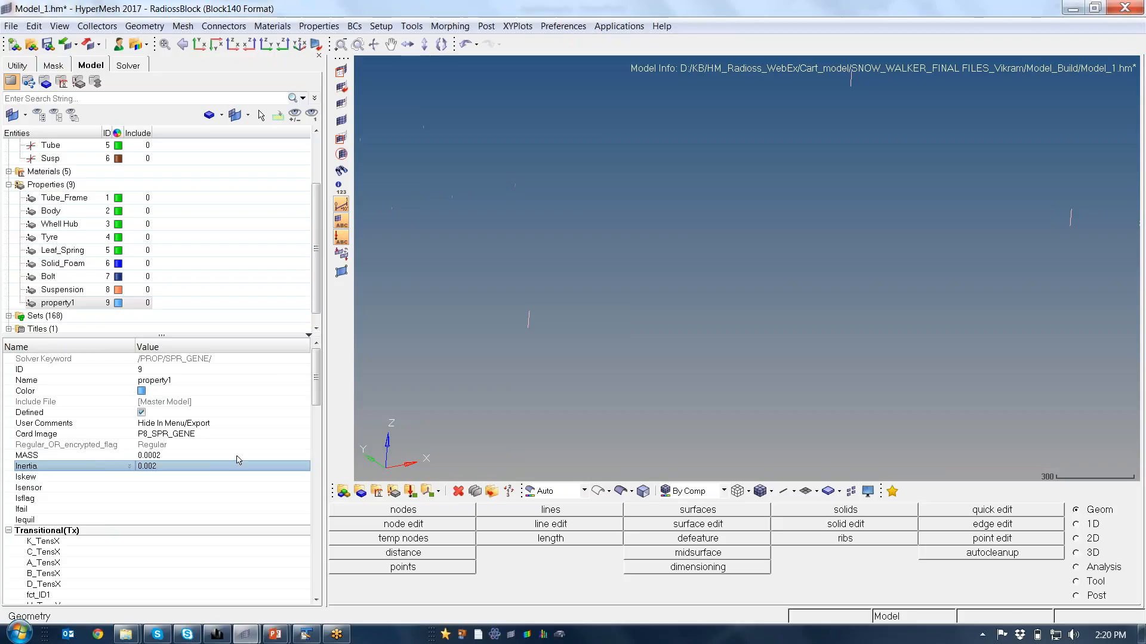
# Display the elements of all components in the cart model.
pyautogui.moveTo(318, 383); pyautogui.dragTo(316, 394)
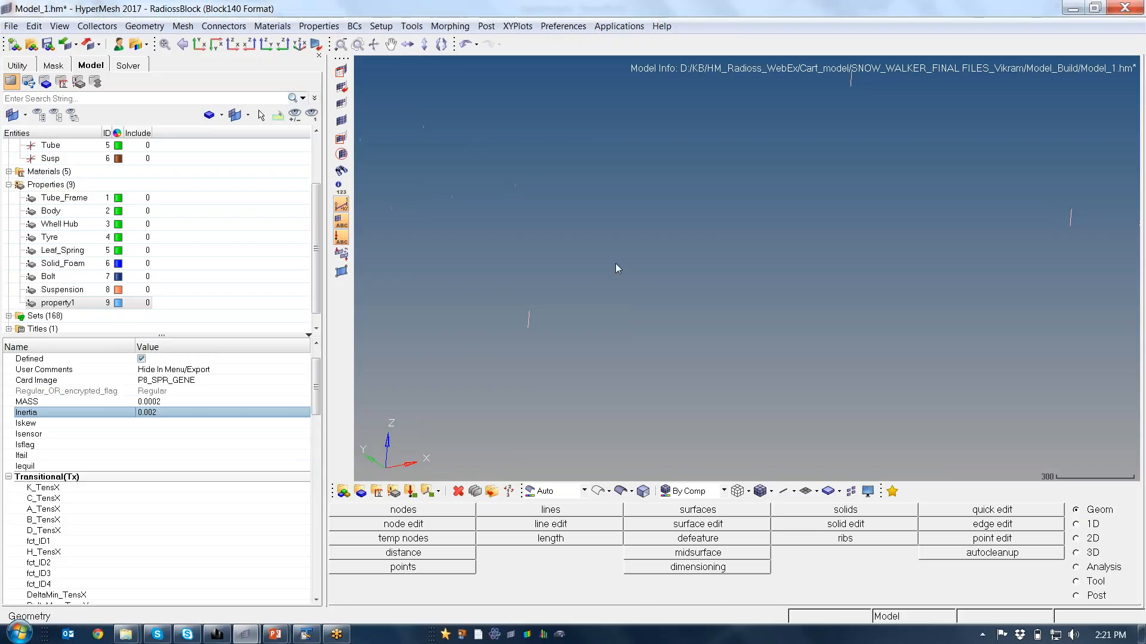
pyautogui.press('d')
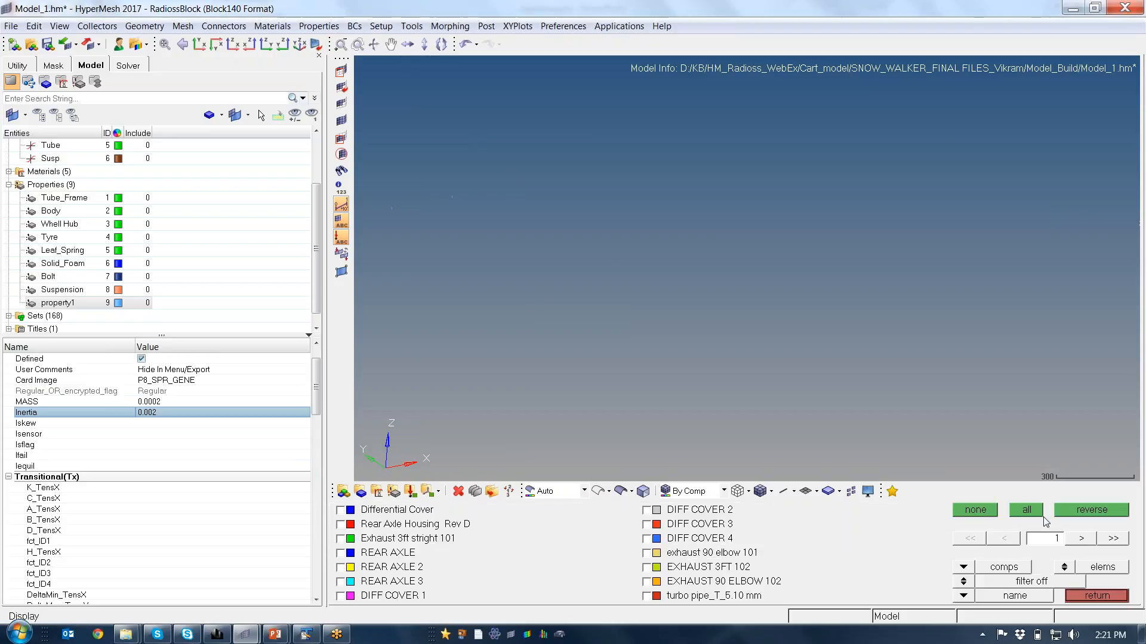
pyautogui.click(1025, 511)
# Examine the spring and rigid body connections at the suspension link's bolt holes and at the rear wheel hub.
pyautogui.keyDown('ctrl'); pyautogui.moveTo(472, 331); pyautogui.dragTo(540, 312, button='right'); pyautogui.keyUp('ctrl')
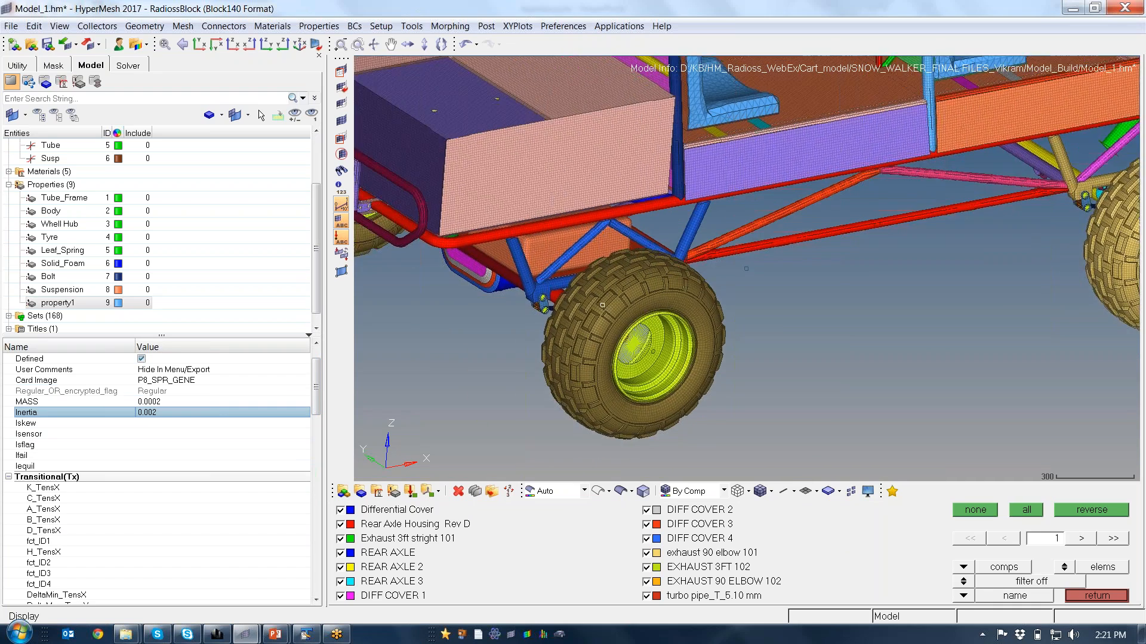
pyautogui.keyDown('ctrl'); pyautogui.moveTo(541, 312); pyautogui.dragTo(556, 311); pyautogui.keyUp('ctrl')
pyautogui.keyDown('ctrl'); pyautogui.scroll(3, 546, 312); pyautogui.keyUp('ctrl')
pyautogui.keyDown('ctrl'); pyautogui.scroll(6, 548, 301); pyautogui.keyUp('ctrl')
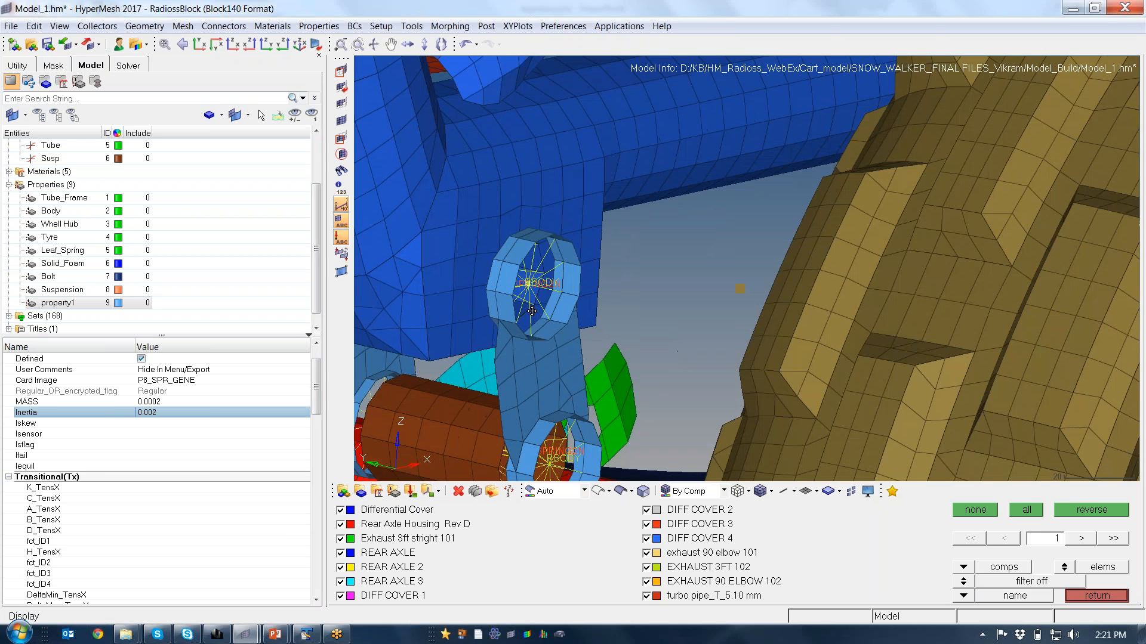
pyautogui.keyDown('ctrl'); pyautogui.moveTo(532, 311); pyautogui.dragTo(526, 284); pyautogui.keyUp('ctrl')
pyautogui.keyDown('ctrl'); pyautogui.scroll(4, 525, 283); pyautogui.keyUp('ctrl')
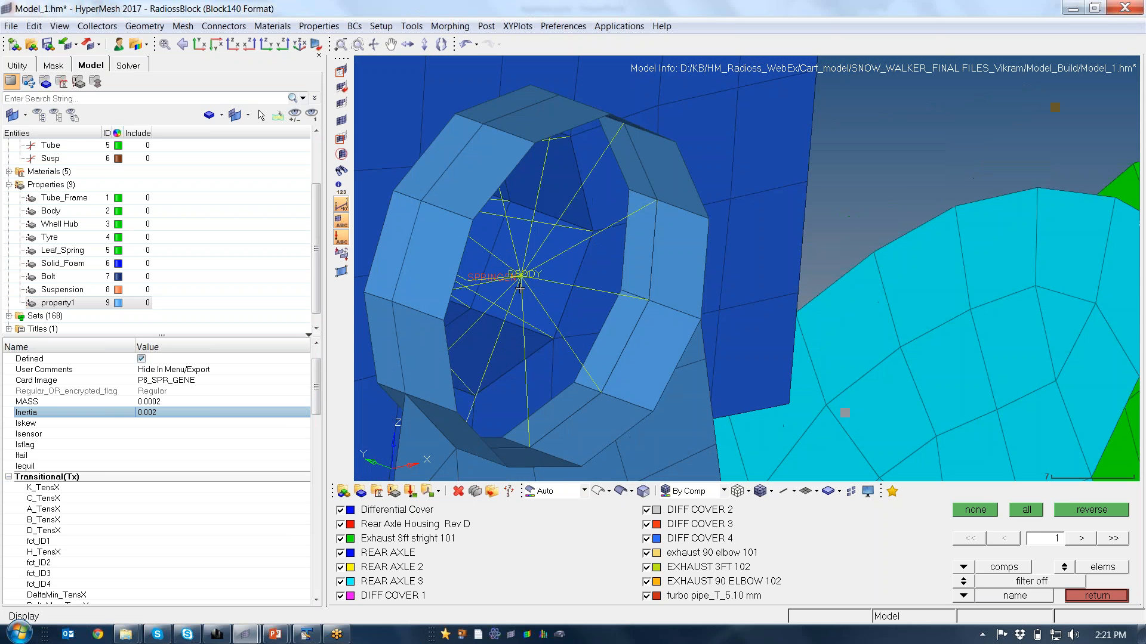
pyautogui.keyDown('ctrl'); pyautogui.scroll(-3, 526, 283); pyautogui.keyUp('ctrl')
pyautogui.keyDown('ctrl'); pyautogui.scroll(-2, 529, 358); pyautogui.keyUp('ctrl')
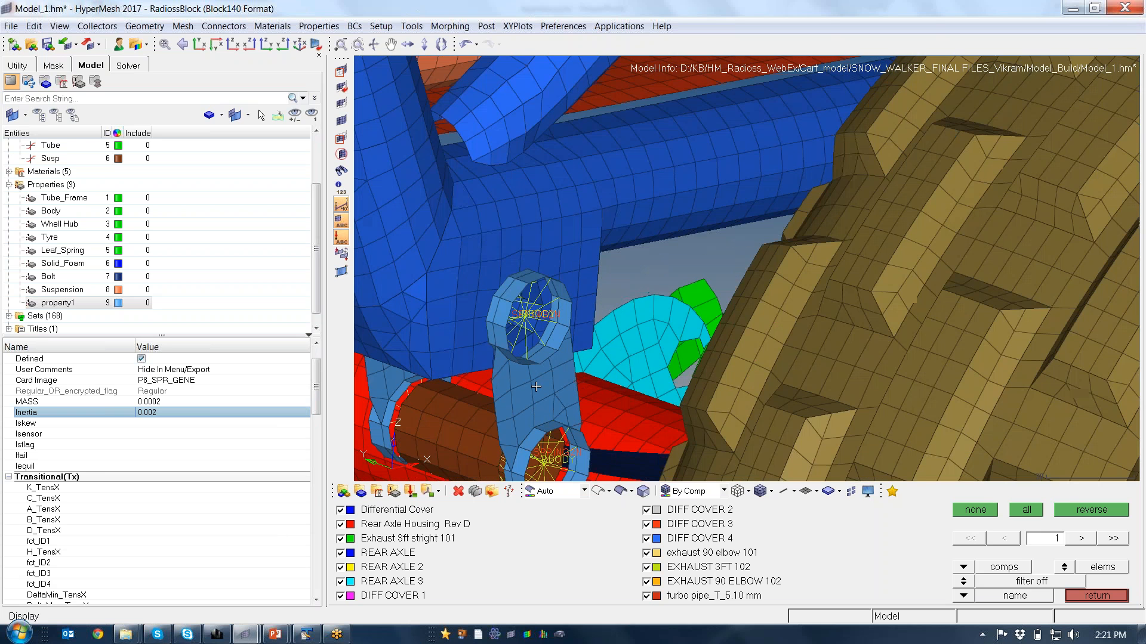
pyautogui.keyDown('ctrl'); pyautogui.moveTo(531, 456); pyautogui.dragTo(530, 275, button='right'); pyautogui.keyUp('ctrl')
pyautogui.keyDown('ctrl'); pyautogui.scroll(-4, 561, 256); pyautogui.keyUp('ctrl')
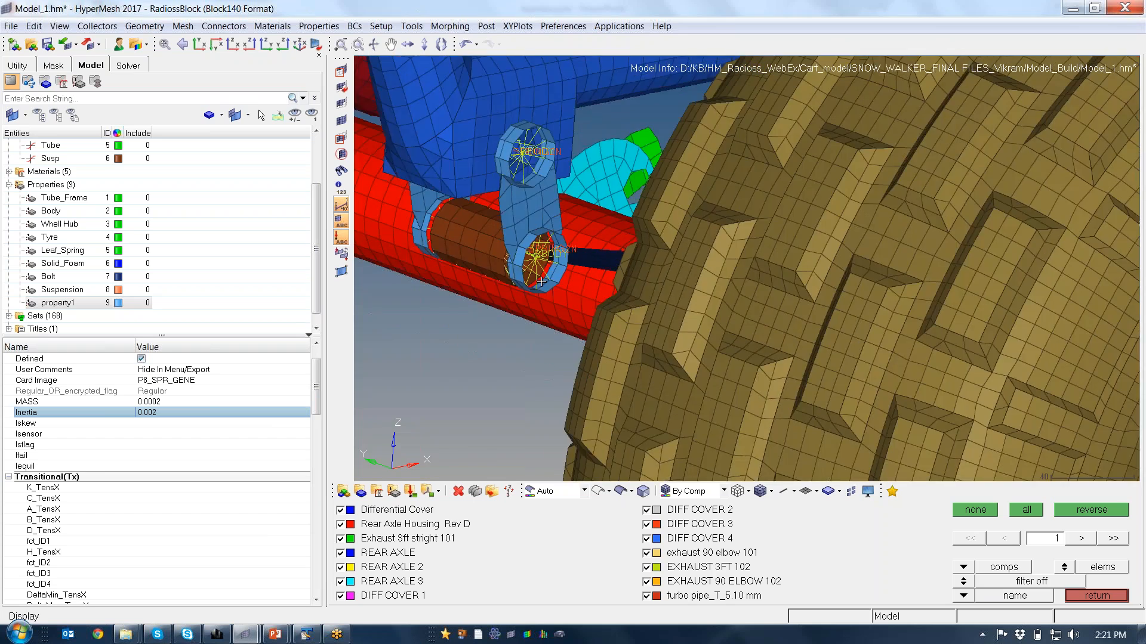
pyautogui.keyDown('ctrl'); pyautogui.moveTo(799, 340); pyautogui.dragTo(695, 290, button='right'); pyautogui.keyUp('ctrl')
pyautogui.keyDown('ctrl'); pyautogui.moveTo(697, 289); pyautogui.dragTo(659, 266); pyautogui.keyUp('ctrl')
pyautogui.keyDown('ctrl'); pyautogui.scroll(-5, 697, 289); pyautogui.keyUp('ctrl')
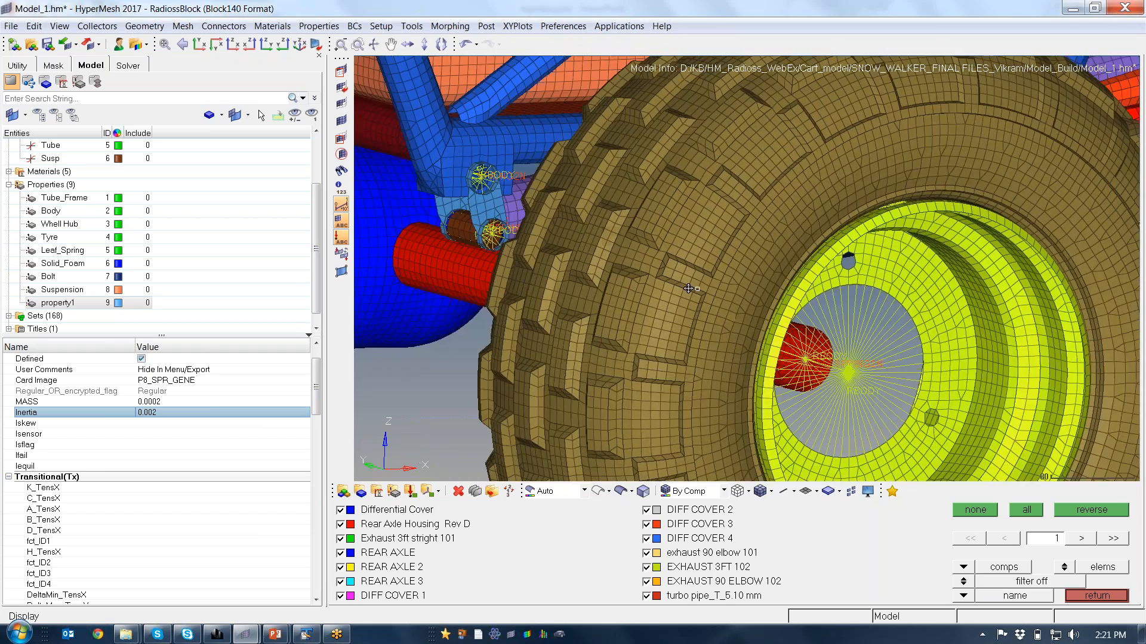
pyautogui.keyDown('ctrl'); pyautogui.scroll(-4, 787, 286); pyautogui.keyUp('ctrl')
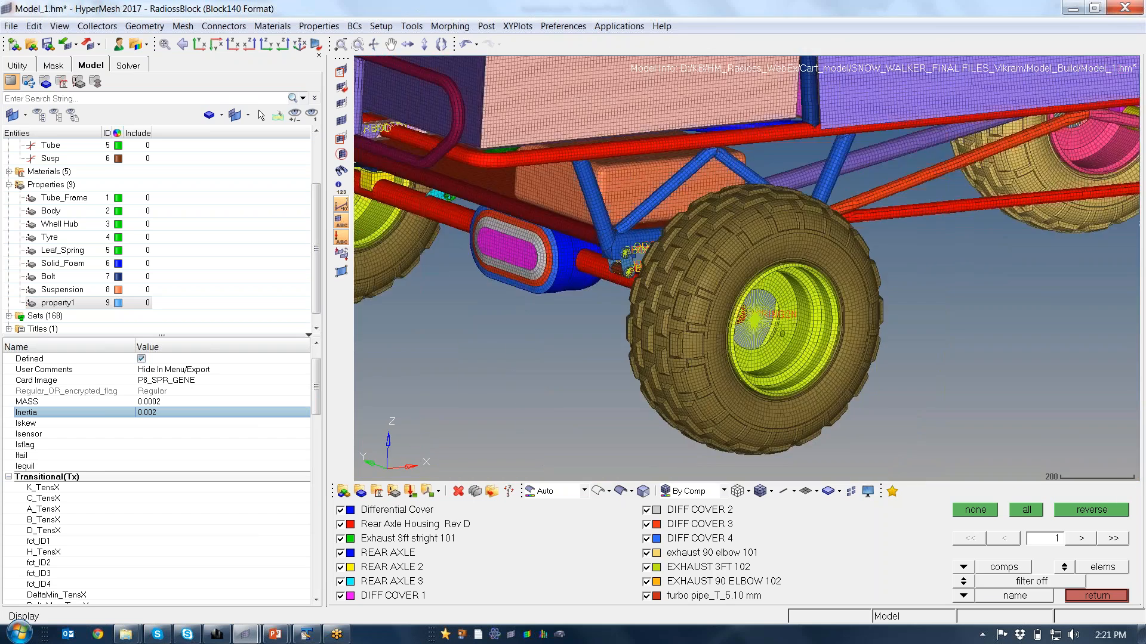
pyautogui.keyDown('ctrl'); pyautogui.moveTo(722, 295); pyautogui.dragTo(672, 311); pyautogui.keyUp('ctrl')
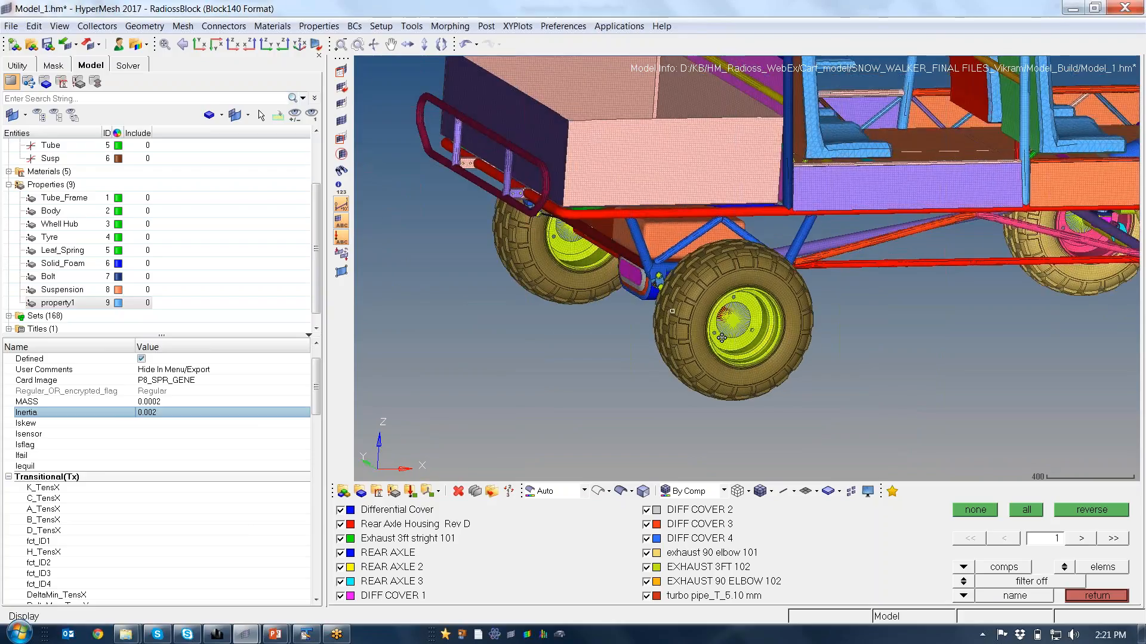
pyautogui.keyDown('ctrl'); pyautogui.moveTo(721, 338); pyautogui.dragTo(688, 280); pyautogui.keyUp('ctrl')
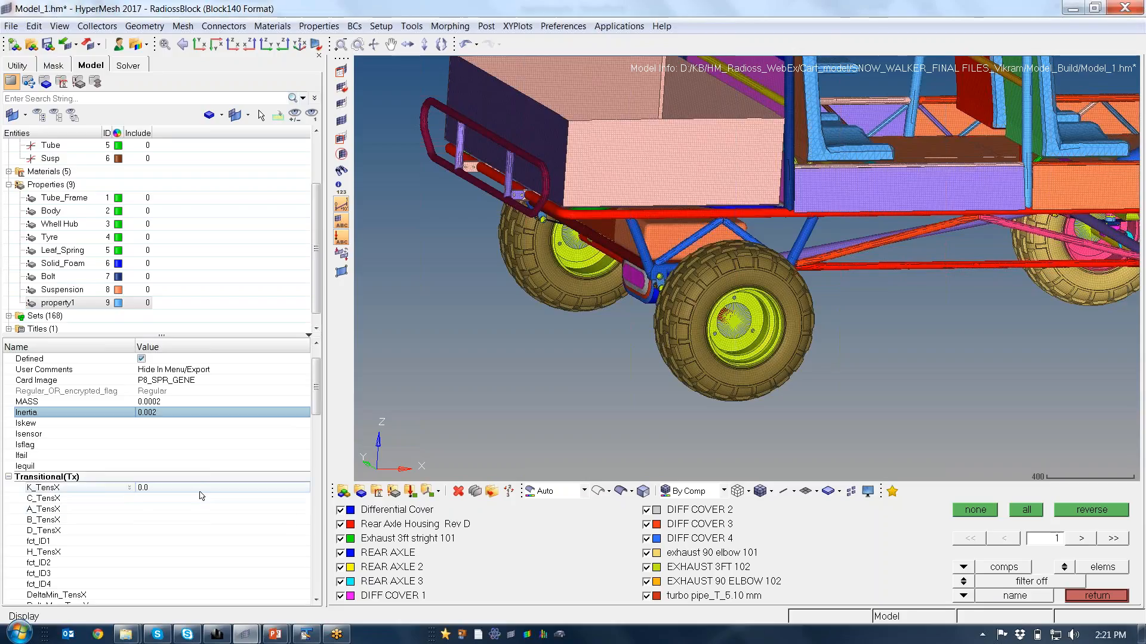
# Set the new spring property's translational stiffnesses K_TensX, K_TensY and K_TensZ to 1E5 each.
pyautogui.click(201, 493)
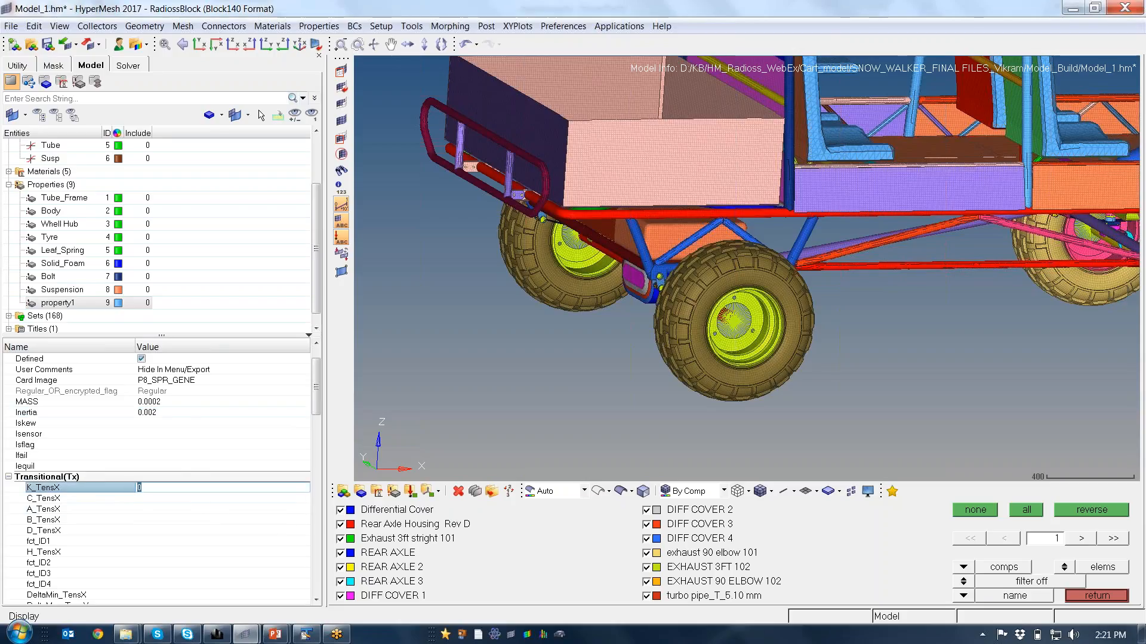
pyautogui.press('Return')
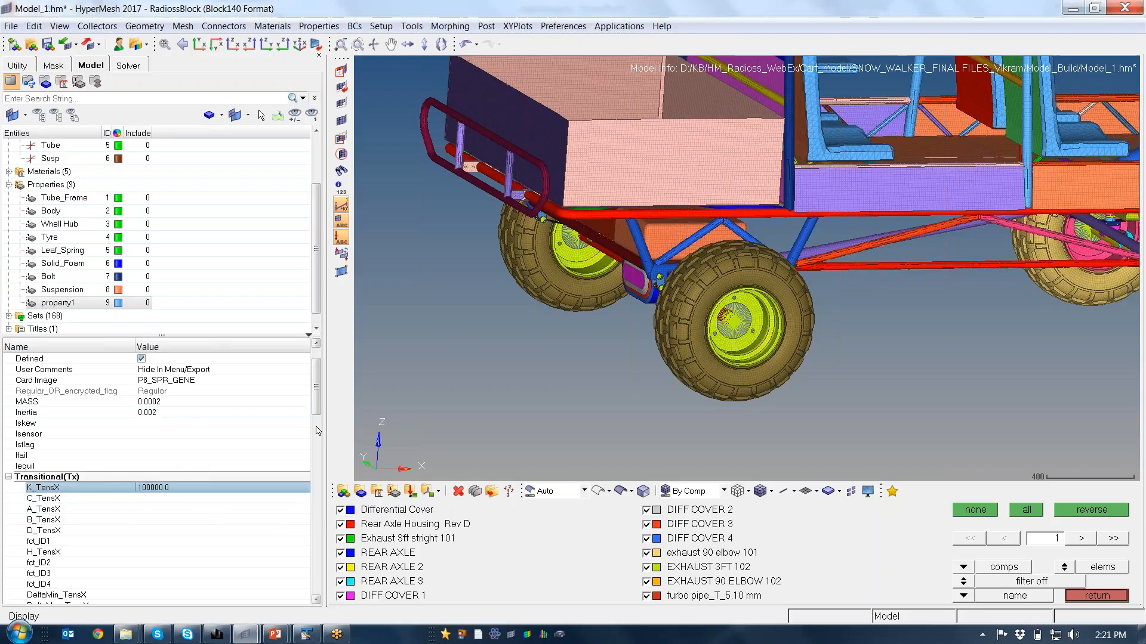
pyautogui.moveTo(317, 406); pyautogui.dragTo(318, 436)
pyautogui.click(200, 541)
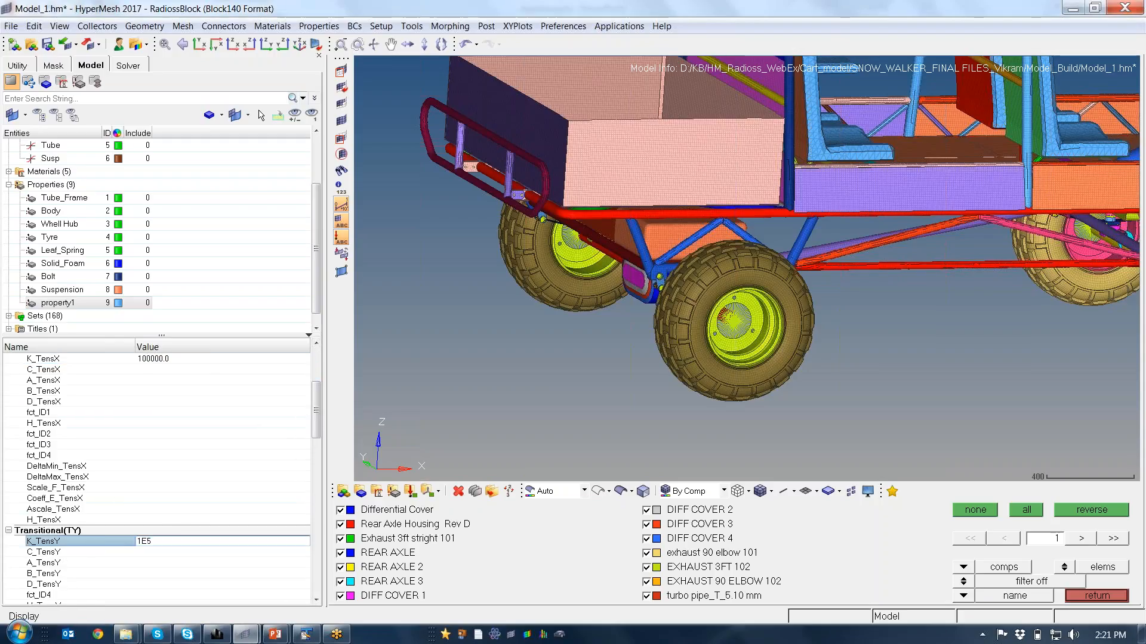
pyautogui.press('Return')
pyautogui.moveTo(317, 429); pyautogui.dragTo(322, 482)
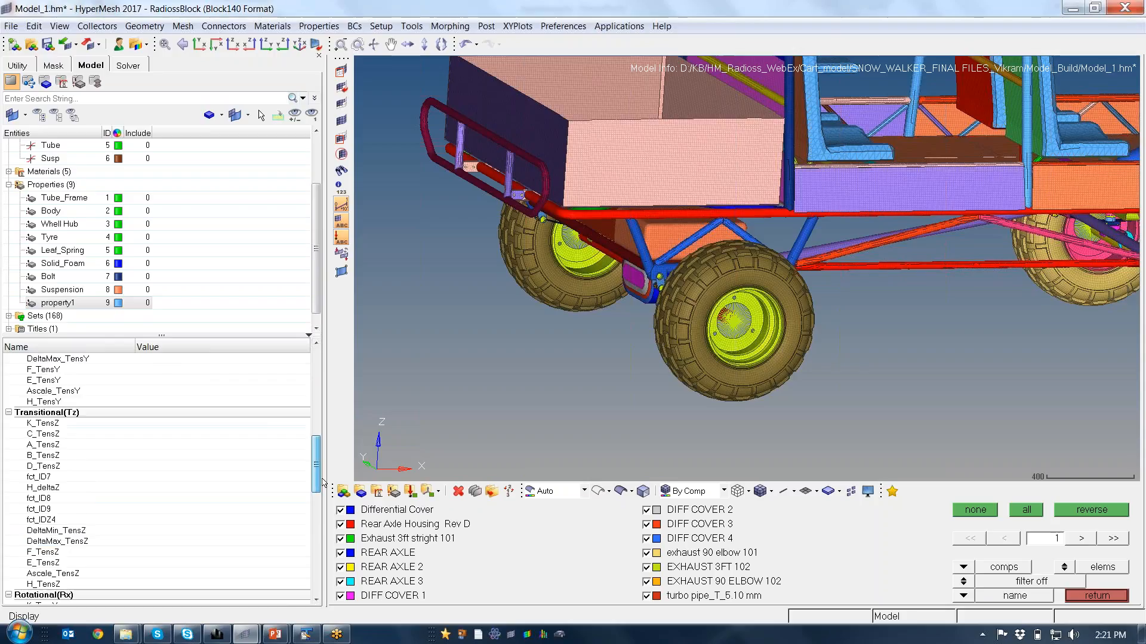
pyautogui.click(200, 423)
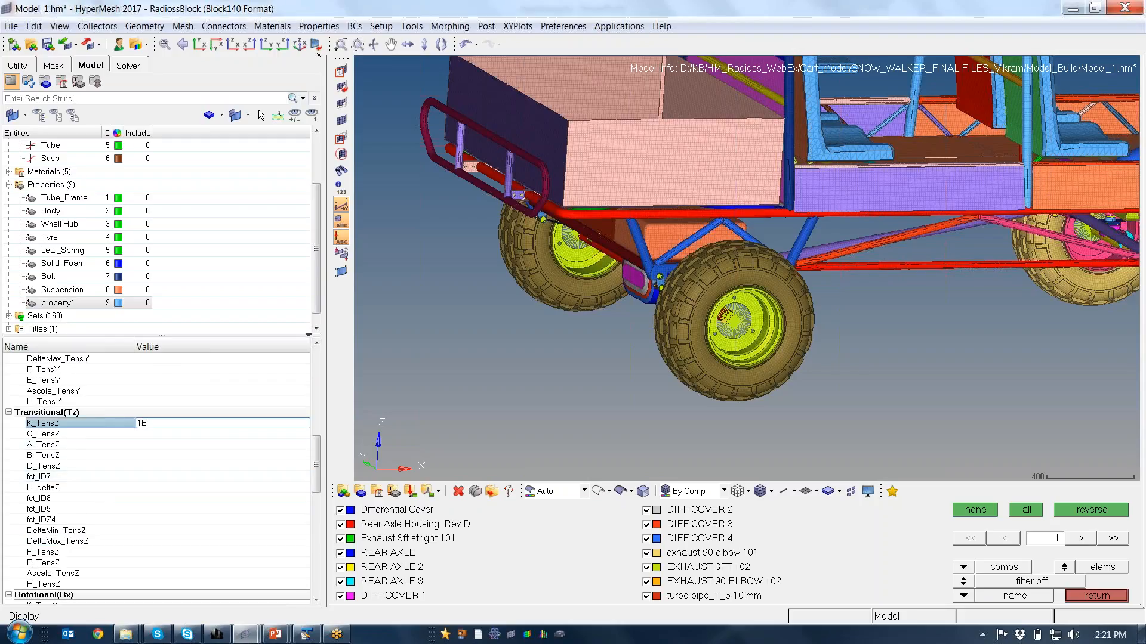
pyautogui.press('Return')
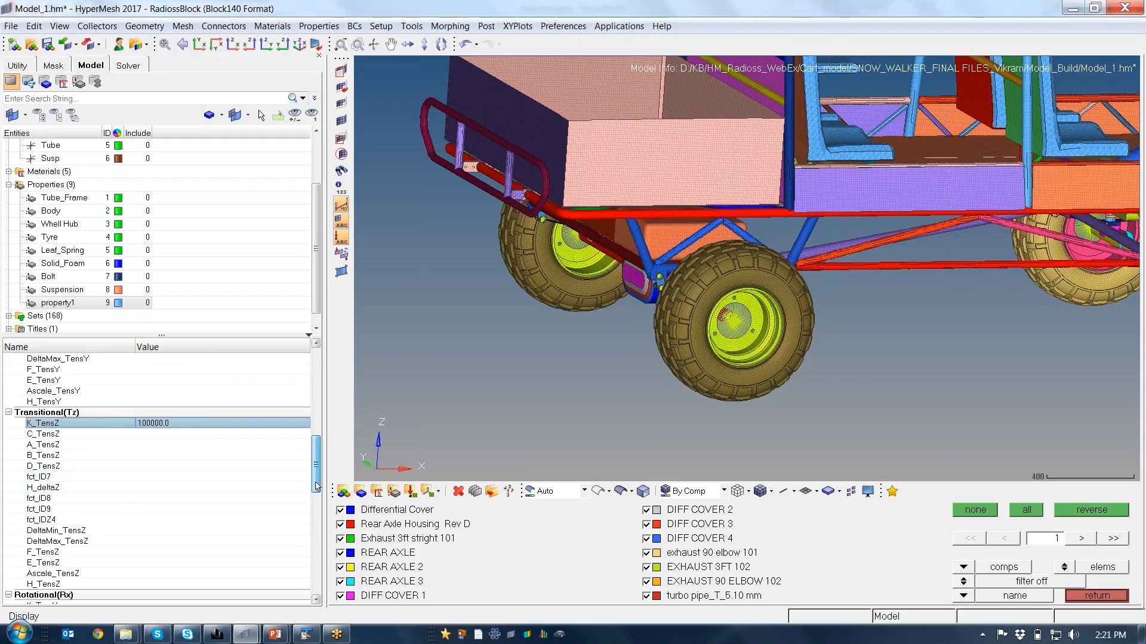
# Set the new spring property's rotational stiffnesses K_TorsX and K_TorsZ to 5E5 each.
pyautogui.moveTo(318, 482); pyautogui.dragTo(318, 504)
pyautogui.click(200, 466)
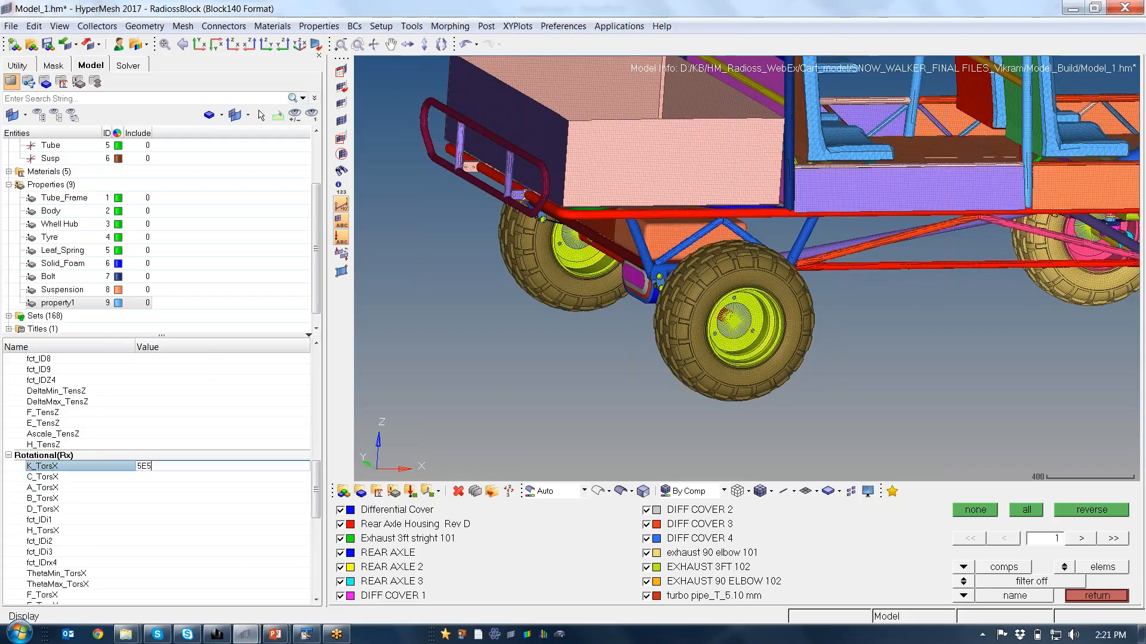
pyautogui.press('Return')
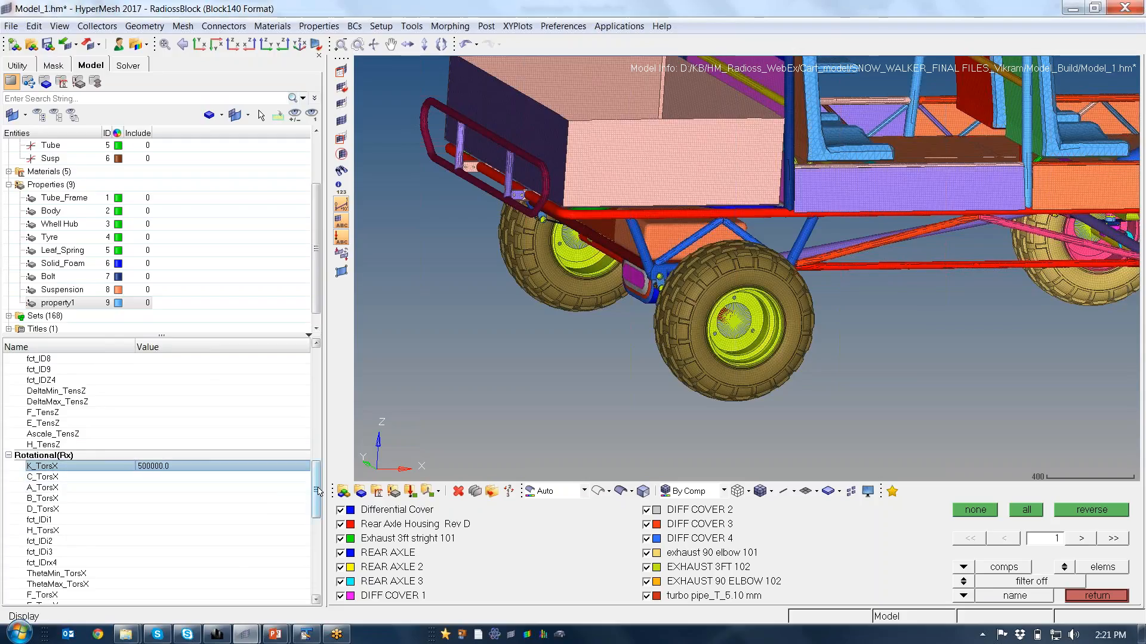
pyautogui.moveTo(317, 491); pyautogui.dragTo(321, 519)
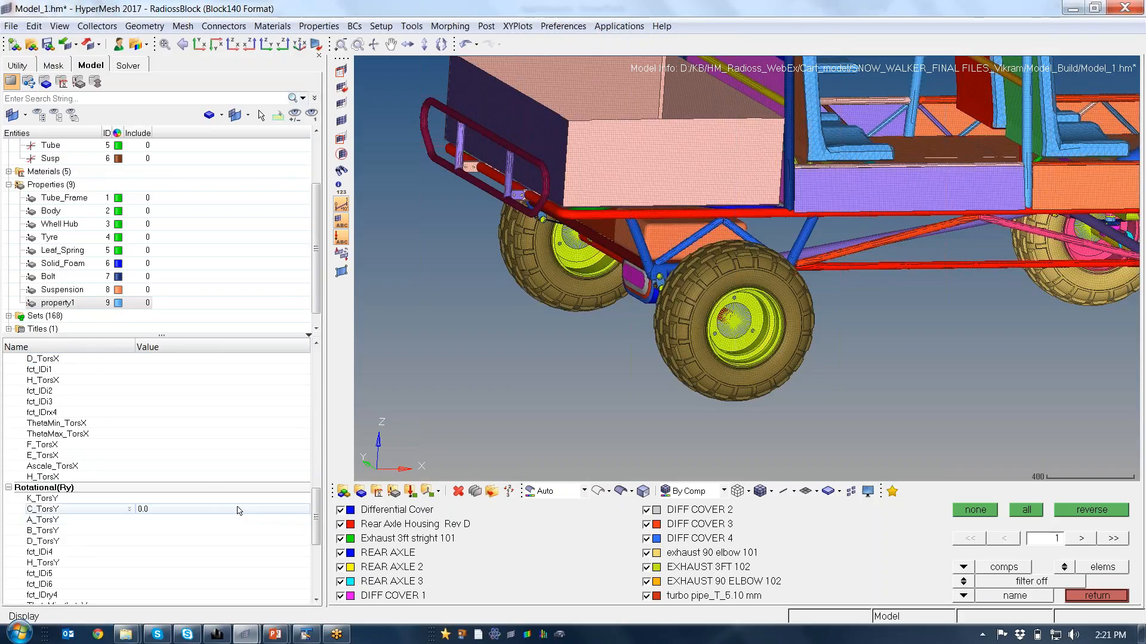
pyautogui.click(197, 498)
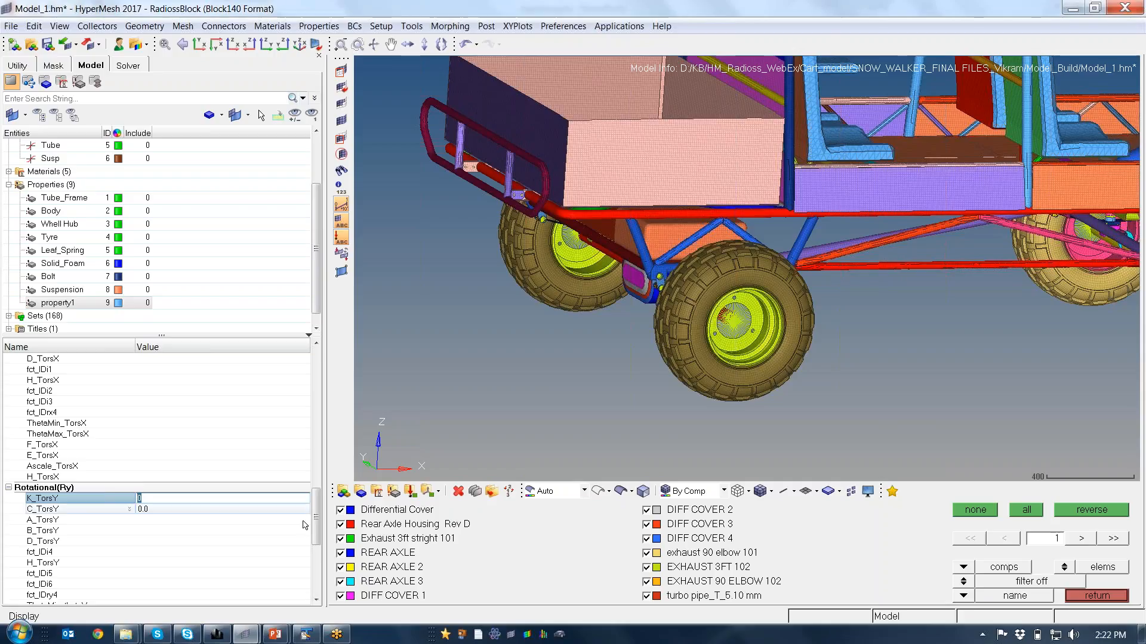
pyautogui.scroll(-6, 215, 548)
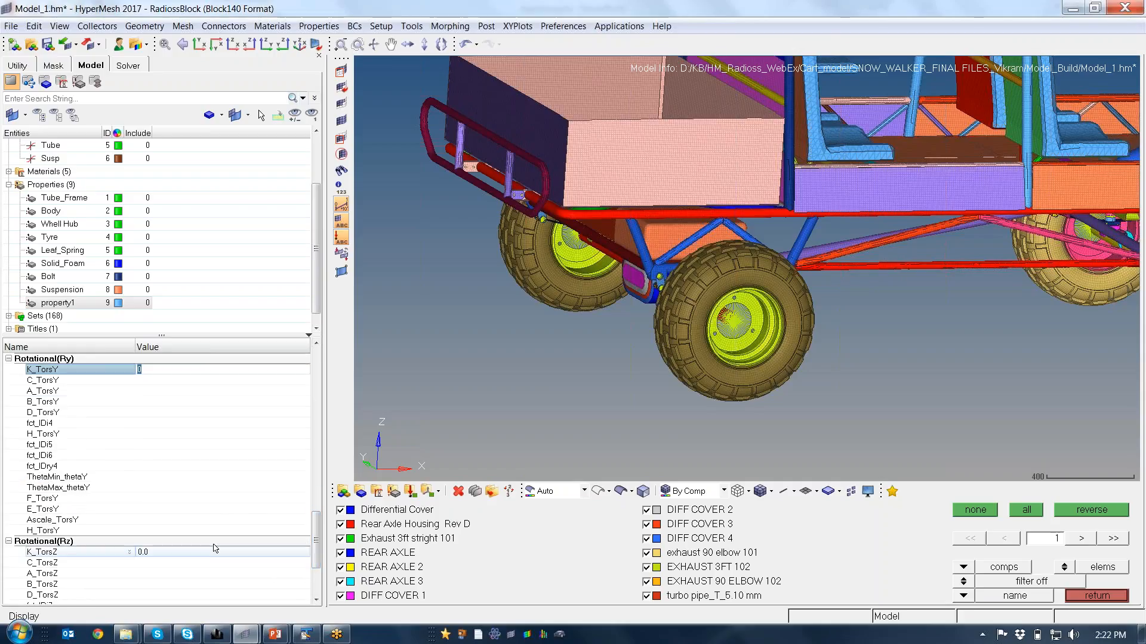
pyautogui.click(215, 549)
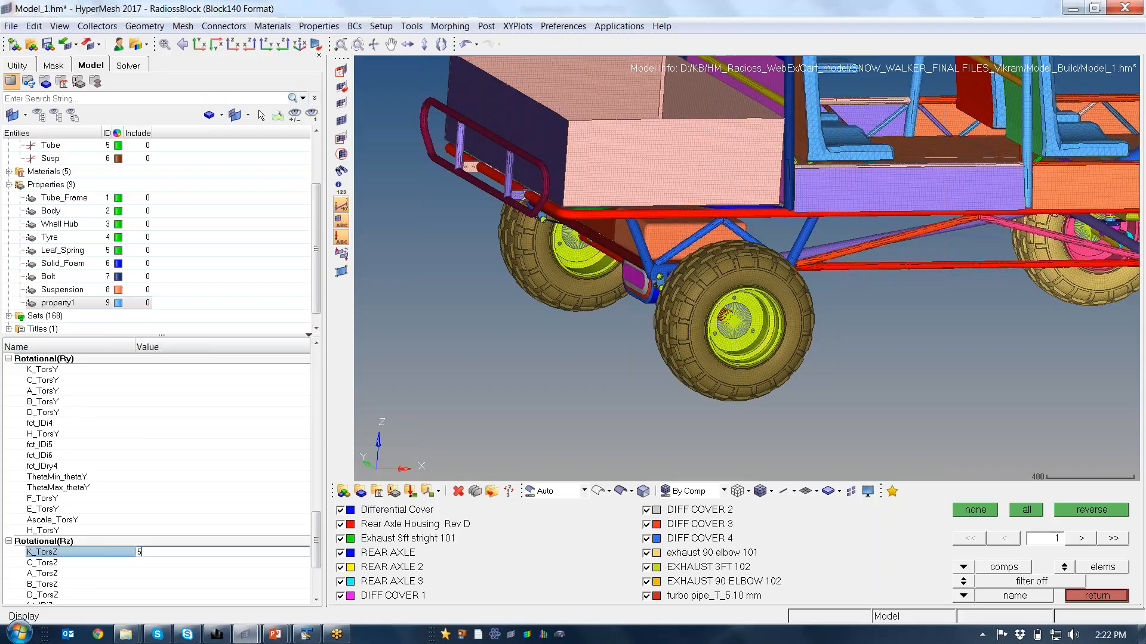
pyautogui.write('5E5')
pyautogui.press('Return')
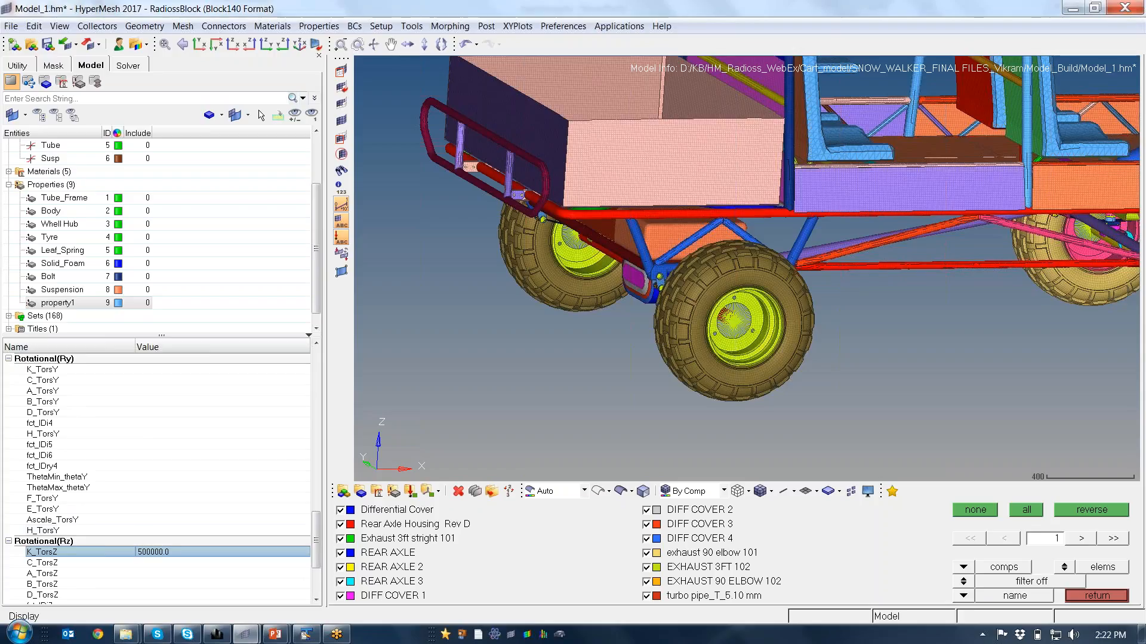
# Review the new spring property's K_TorsY stiffness and its Iskew system reference, leaving both unassigned.
pyautogui.scroll(1, 319, 527)
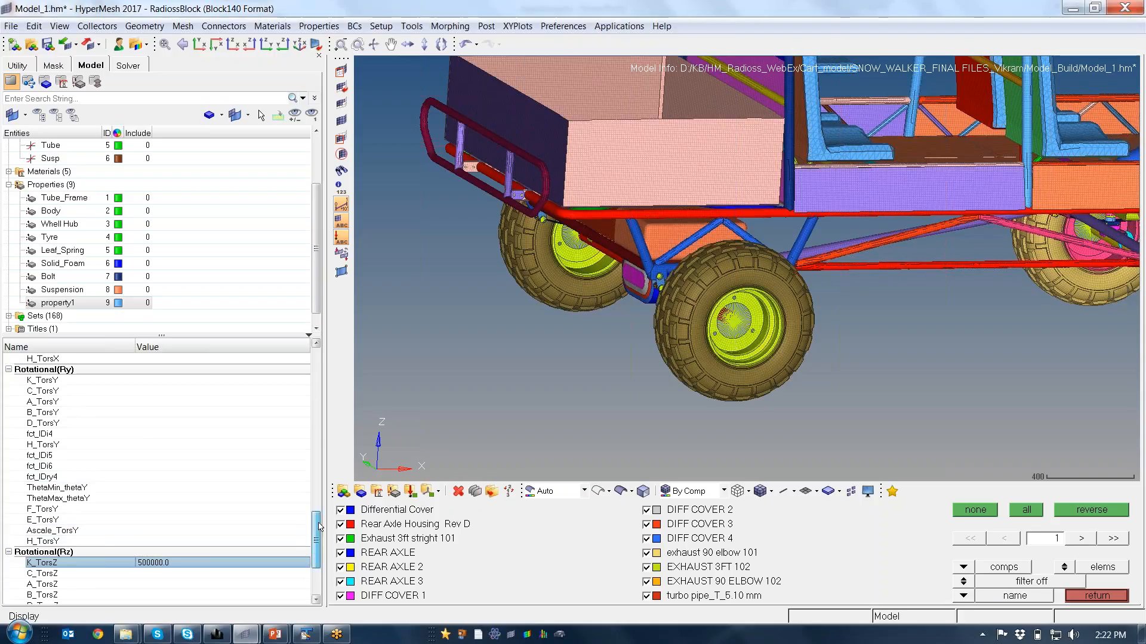
pyautogui.scroll(5, 319, 527)
pyautogui.click(215, 434)
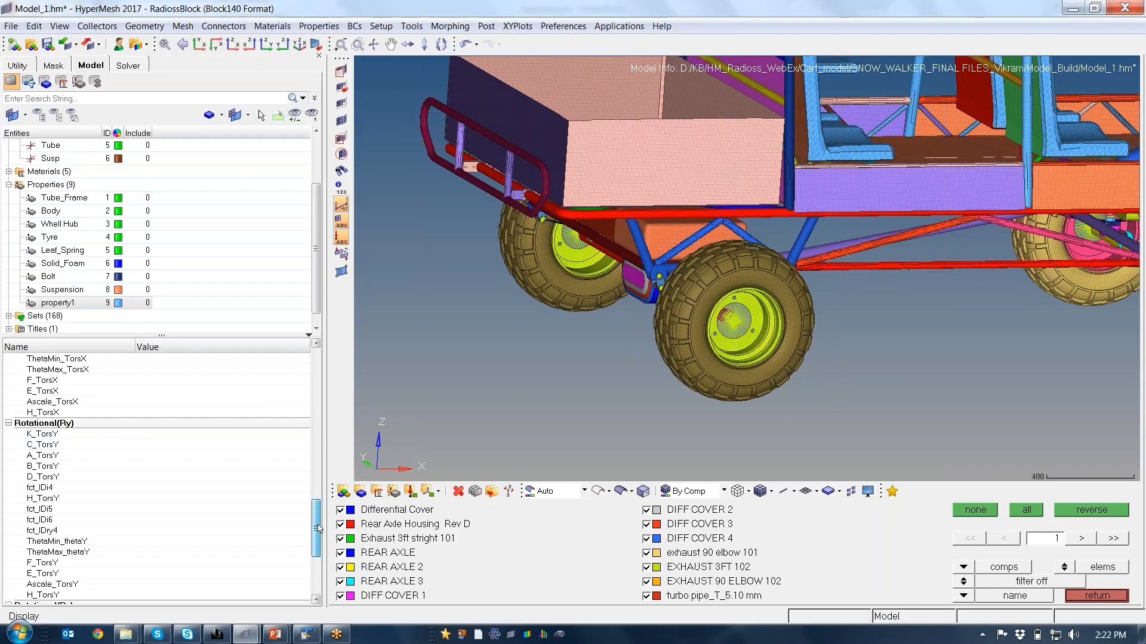
pyautogui.moveTo(316, 526); pyautogui.dragTo(327, 385)
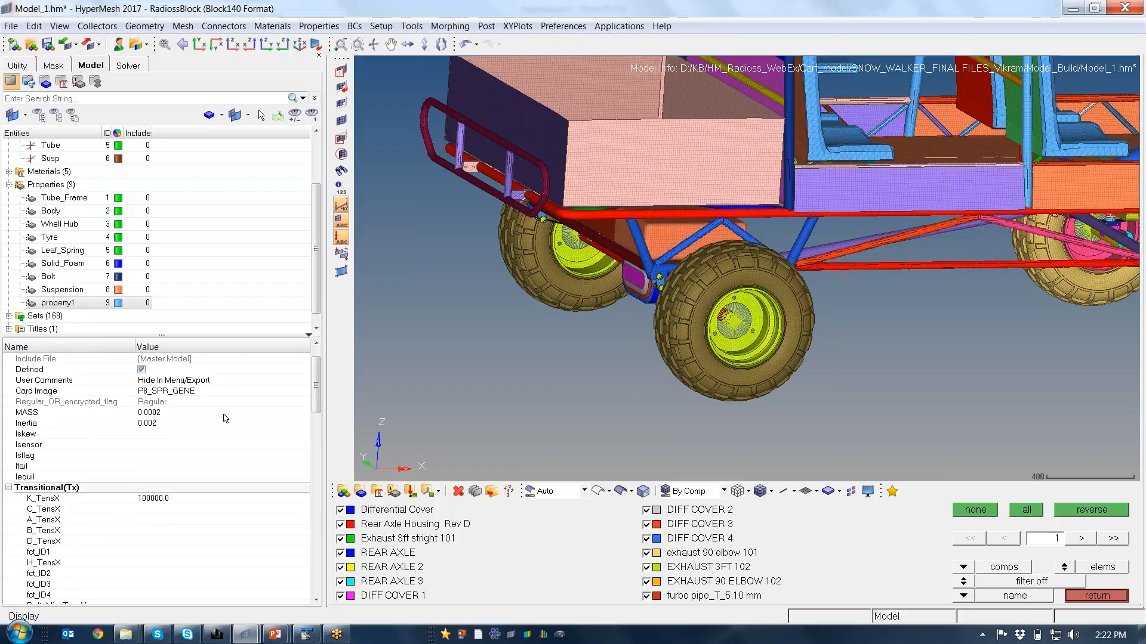
pyautogui.click(100, 435)
pyautogui.click(153, 434)
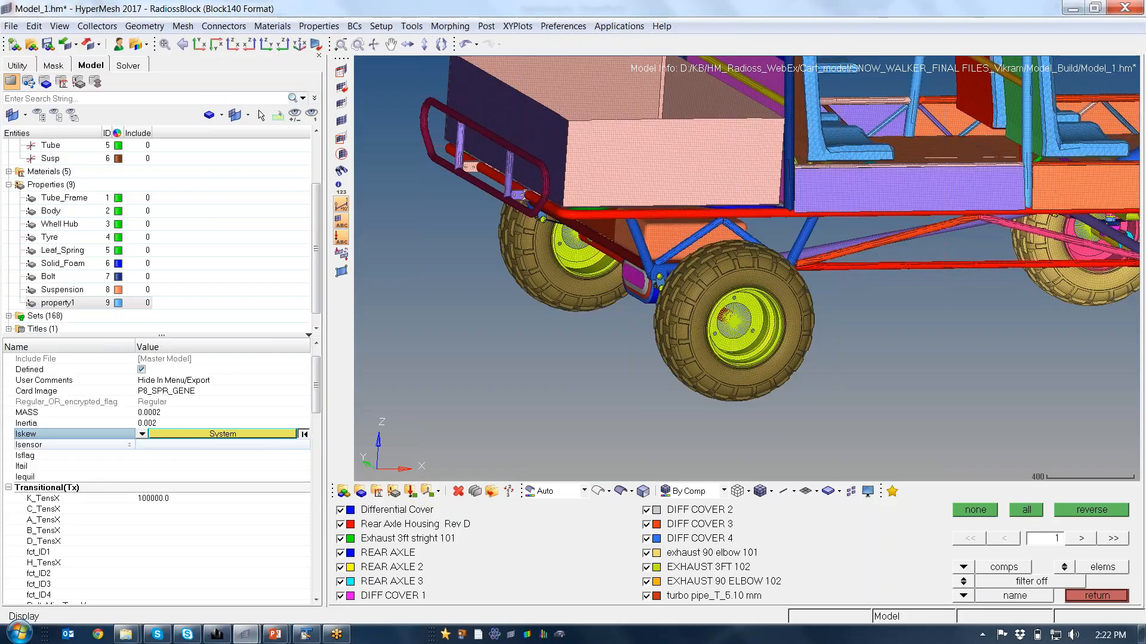
pyautogui.click(304, 434)
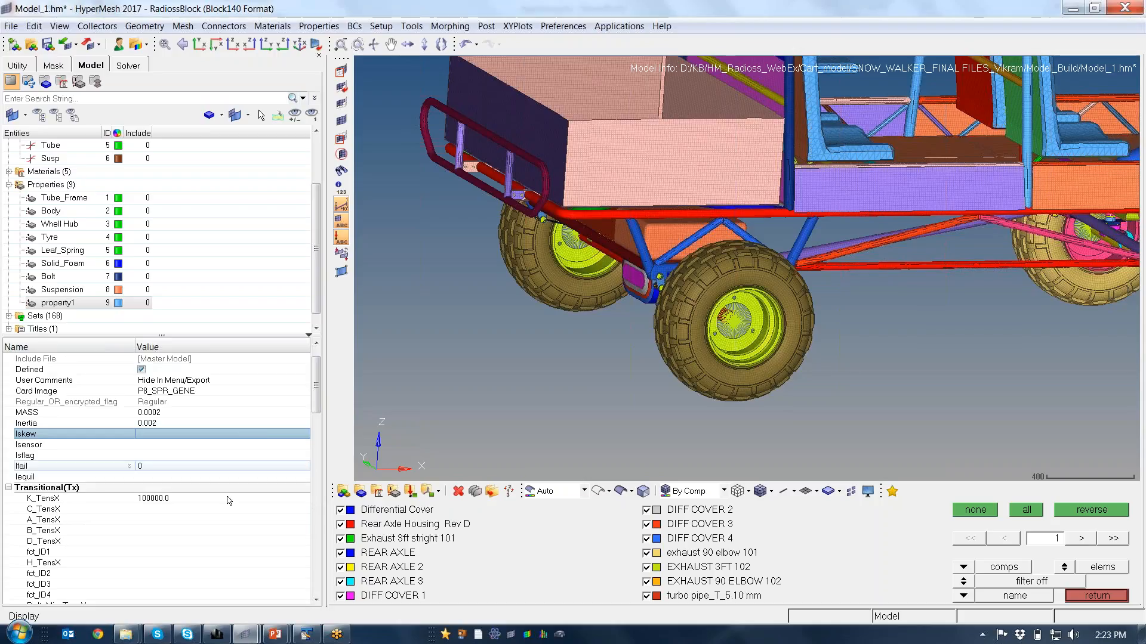
pyautogui.click(221, 541)
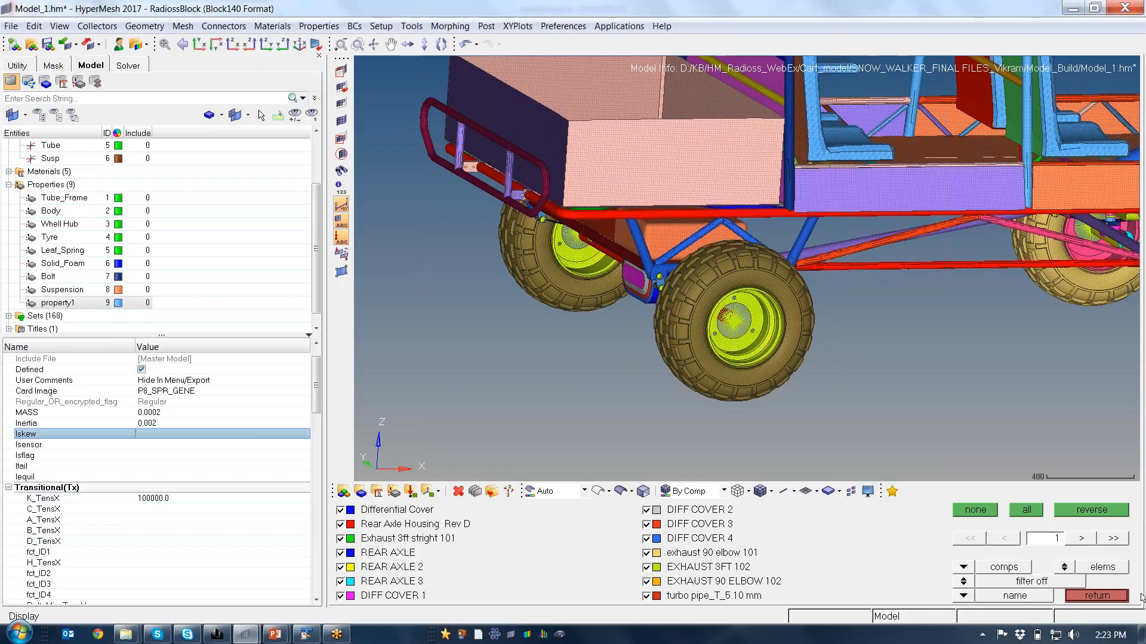
pyautogui.click(1117, 597)
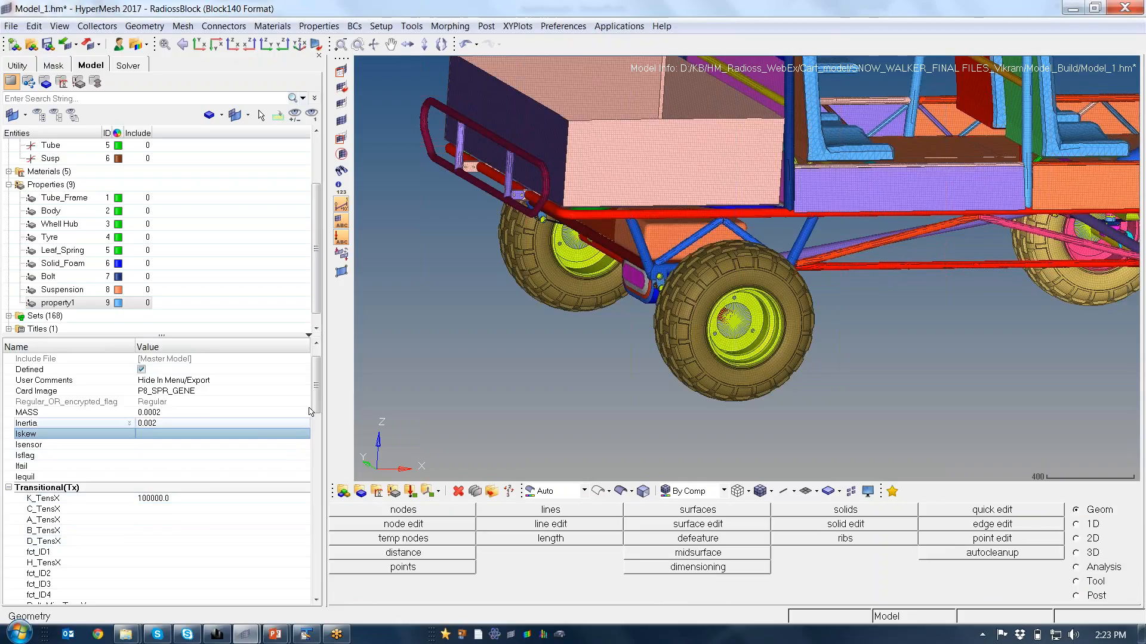
# Examine the spring property's translational and rotational Ry fields and the cart's rear suspension from below.
pyautogui.moveTo(317, 406); pyautogui.dragTo(333, 464)
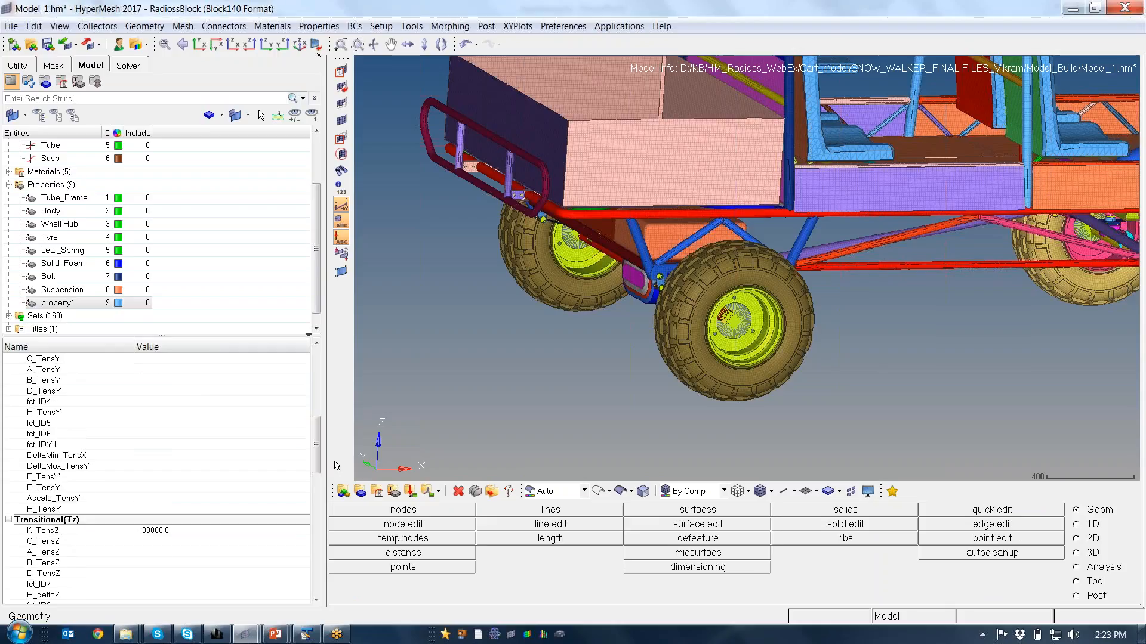
pyautogui.keyDown('ctrl'); pyautogui.scroll(-3, 651, 286); pyautogui.keyUp('ctrl')
pyautogui.keyDown('ctrl'); pyautogui.scroll(2, 620, 323); pyautogui.keyUp('ctrl')
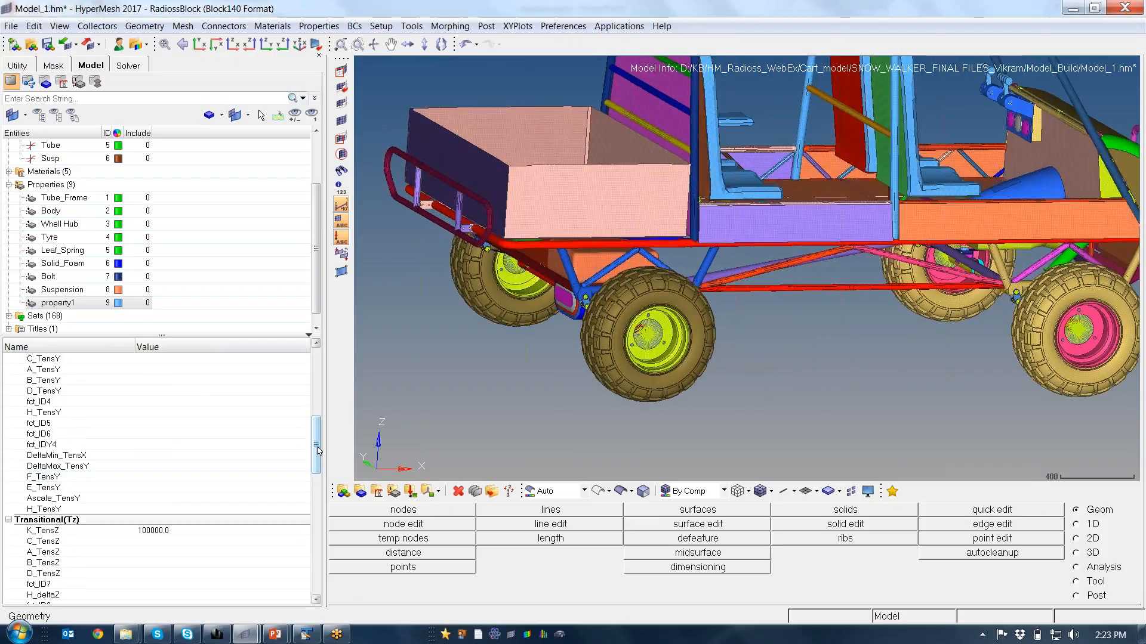
pyautogui.moveTo(316, 452); pyautogui.dragTo(317, 526)
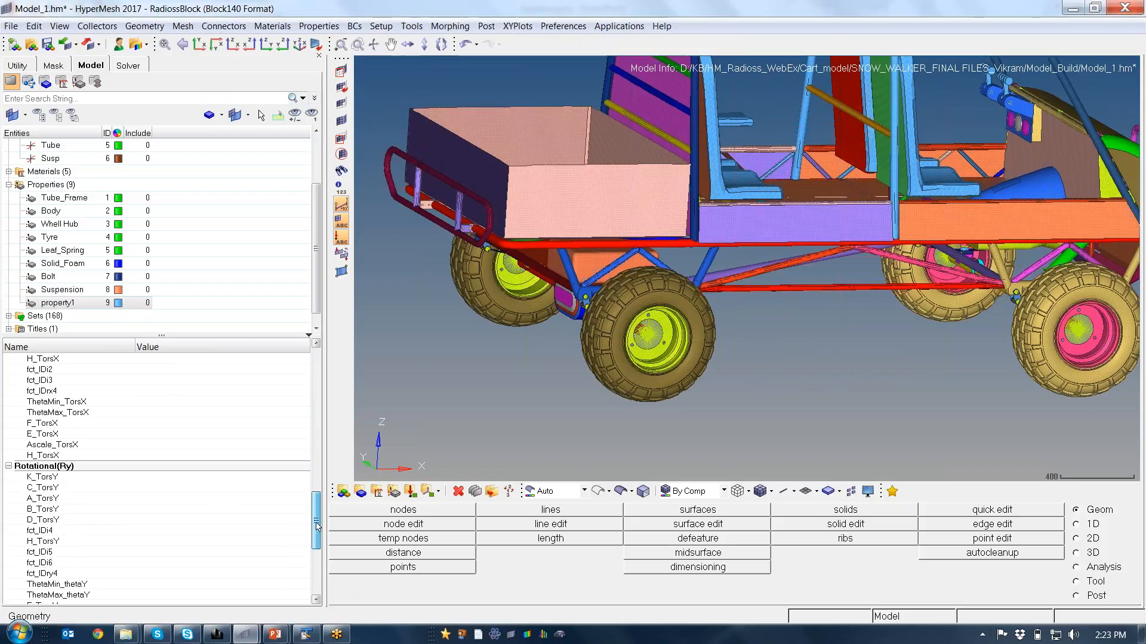
pyautogui.click(177, 477)
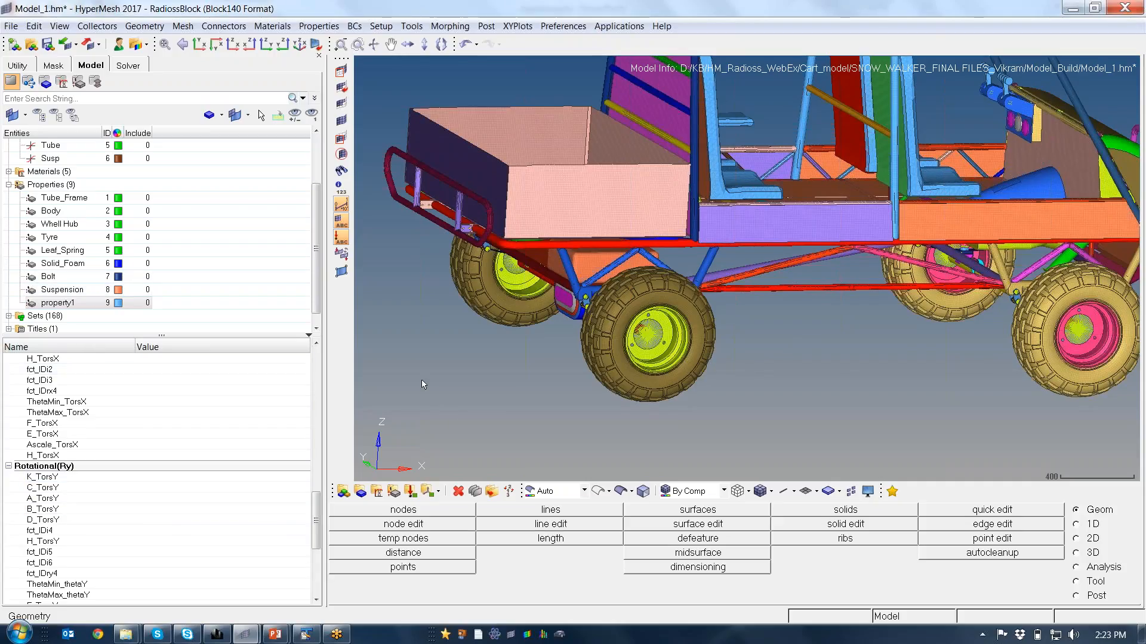
pyautogui.keyDown('ctrl'); pyautogui.moveTo(422, 384); pyautogui.dragTo(525, 334); pyautogui.keyUp('ctrl')
pyautogui.keyDown('ctrl'); pyautogui.moveTo(460, 284); pyautogui.dragTo(574, 304, button='right'); pyautogui.keyUp('ctrl')
pyautogui.scroll(1, 544, 279)
pyautogui.keyDown('ctrl'); pyautogui.scroll(1, 544, 279); pyautogui.keyUp('ctrl')
pyautogui.moveTo(575, 304)
pyautogui.keyDown('ctrl'); pyautogui.mouseDown()
pyautogui.moveTo(587, 284)
pyautogui.moveTo(603, 304)
pyautogui.moveTo(583, 295)
pyautogui.moveTo(585, 315)
pyautogui.mouseUp(); pyautogui.keyUp('ctrl')
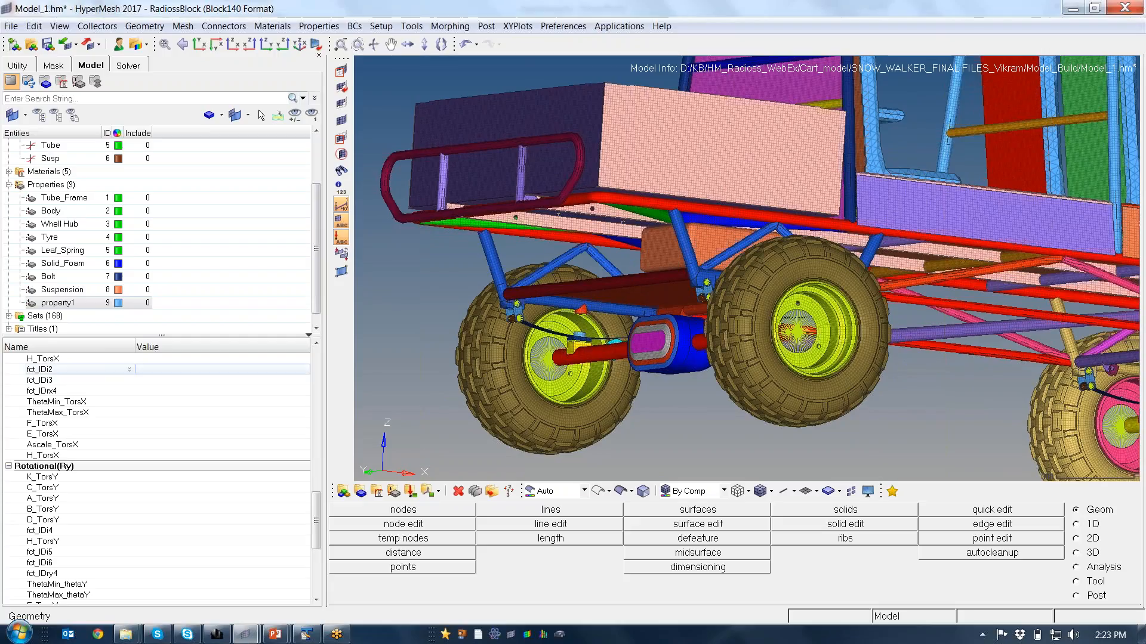
pyautogui.scroll(10, 181, 401)
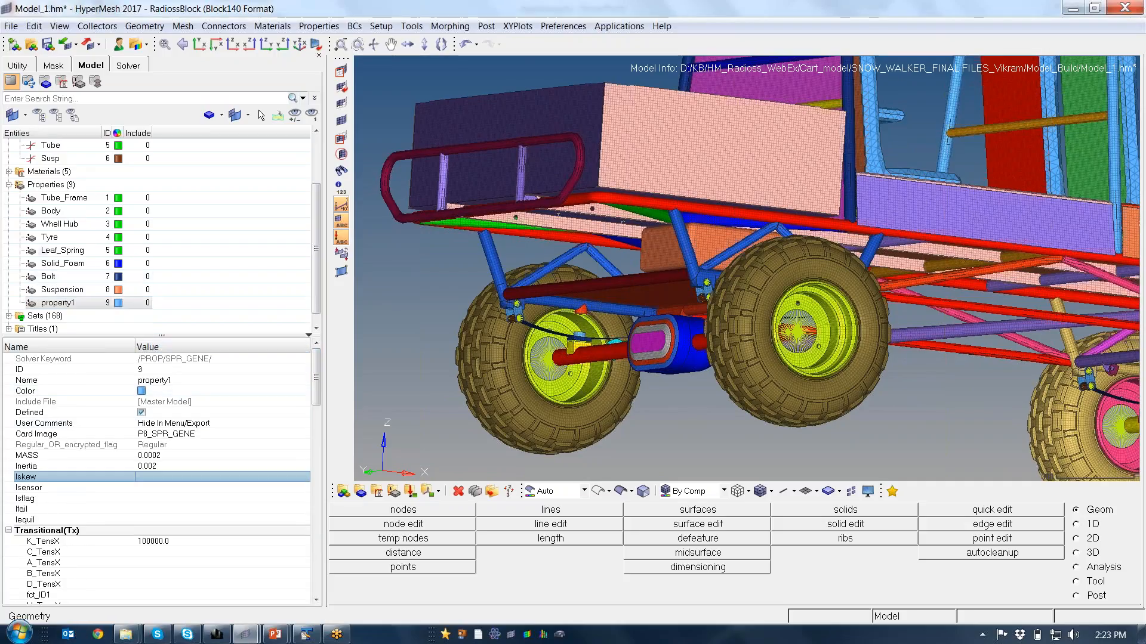
# Make the Suspension component in the assembly hierarchy the current component.
pyautogui.moveTo(316, 226); pyautogui.dragTo(317, 173)
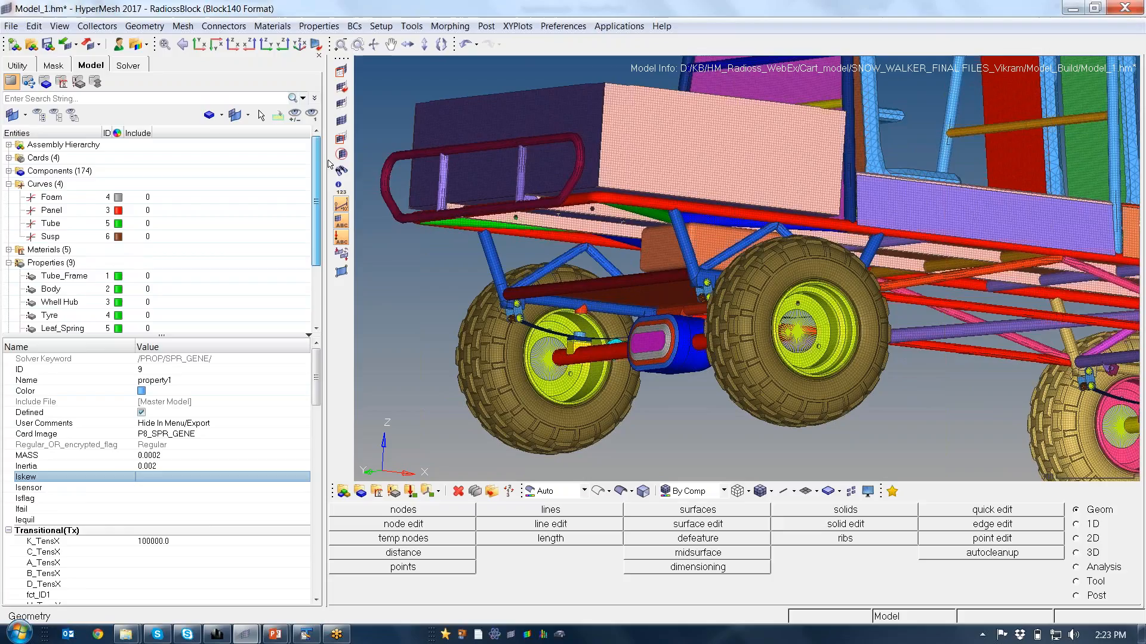
pyautogui.click(8, 184)
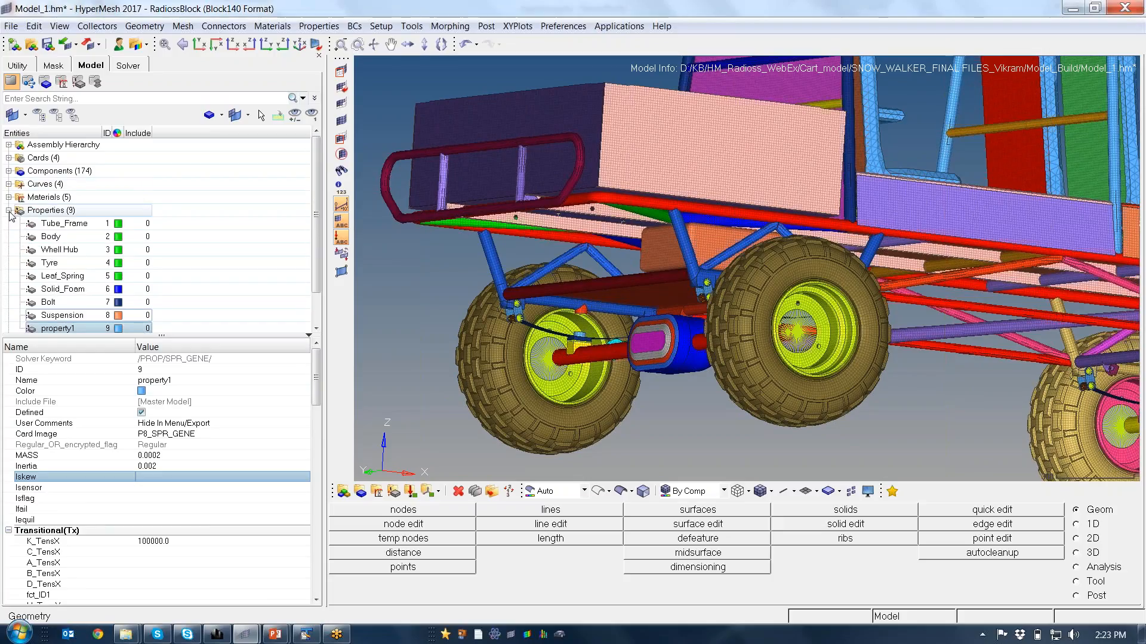
pyautogui.click(9, 210)
pyautogui.click(8, 171)
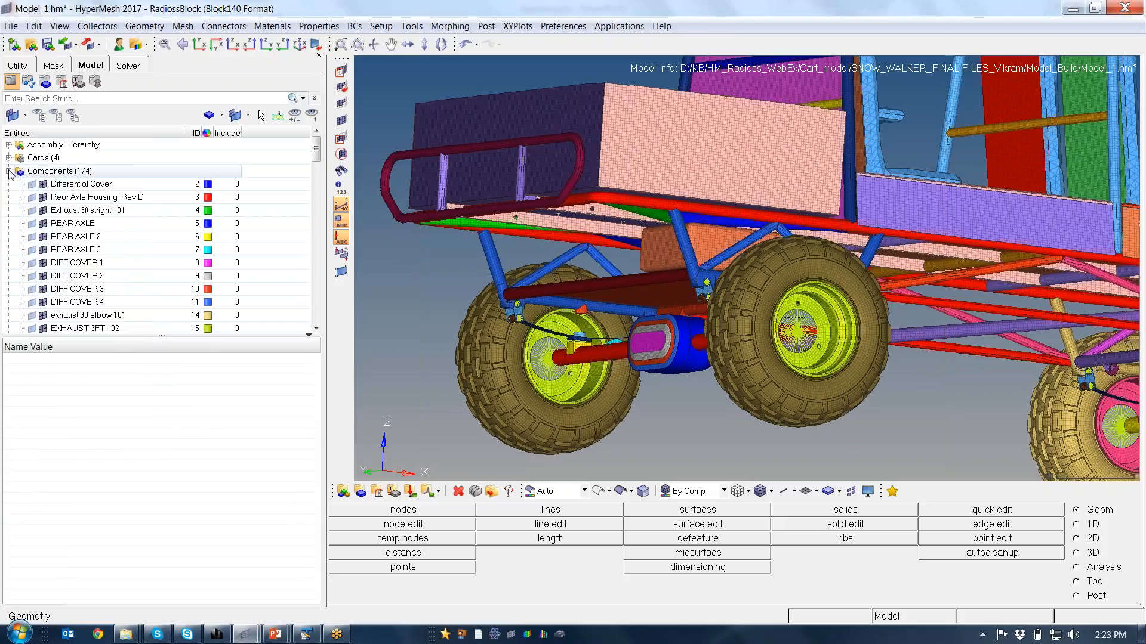
pyautogui.click(8, 170)
pyautogui.click(9, 144)
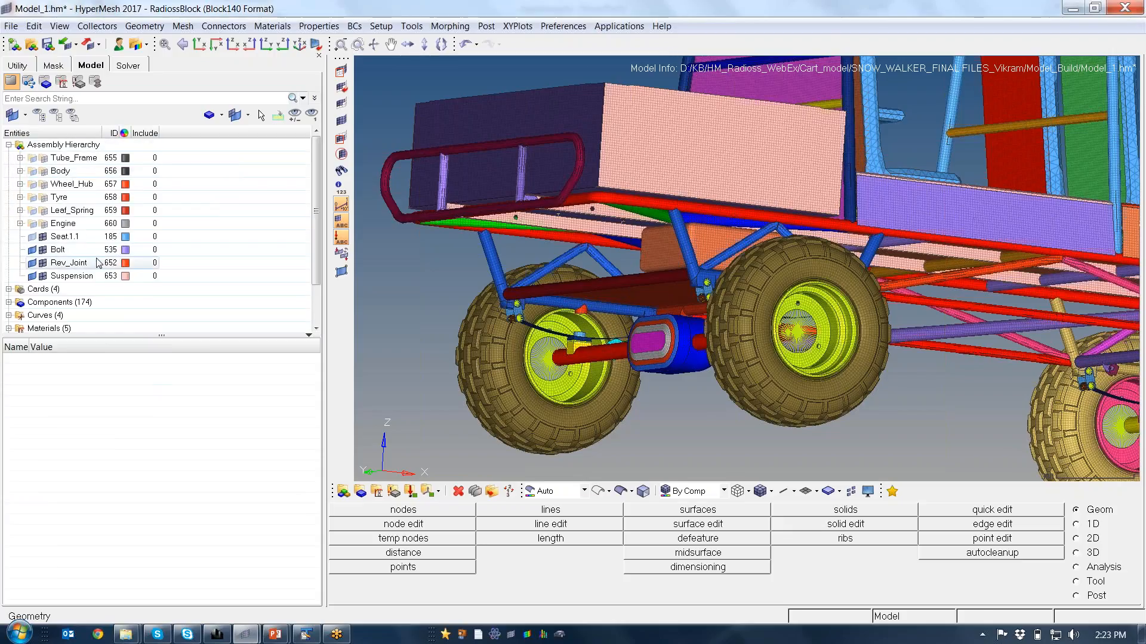
pyautogui.click(72, 276)
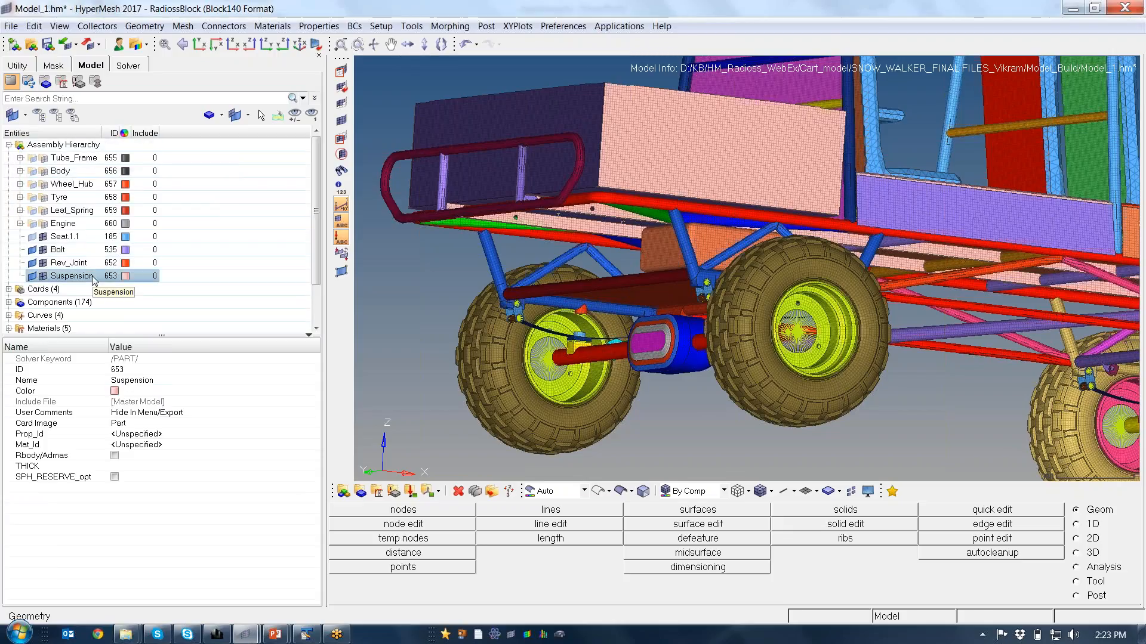
pyautogui.rightClick(95, 281)
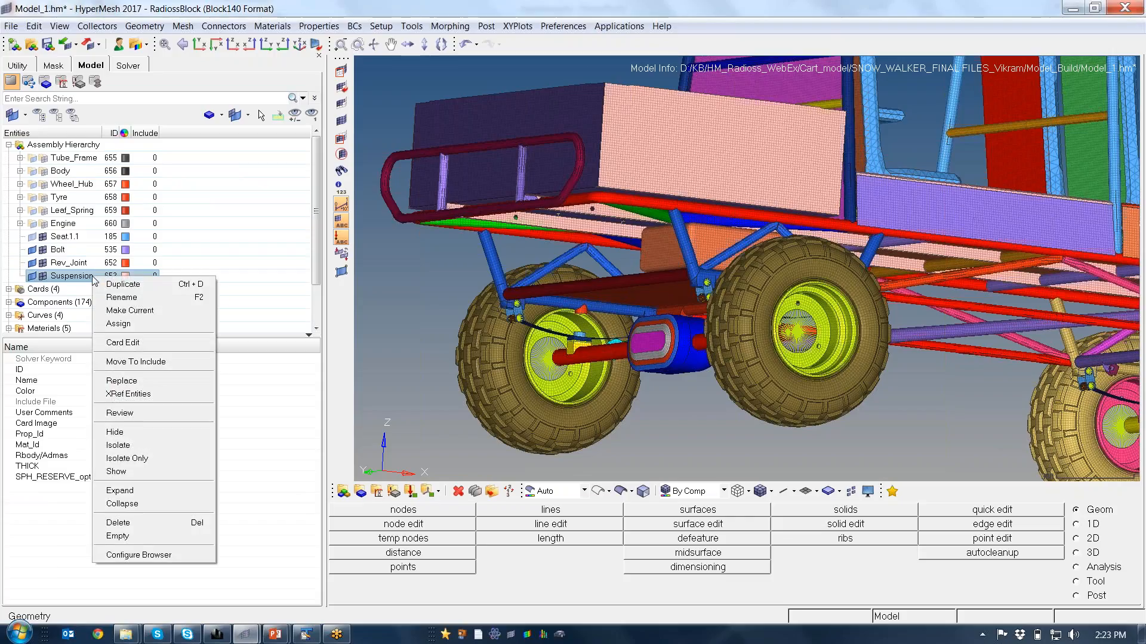
pyautogui.click(125, 311)
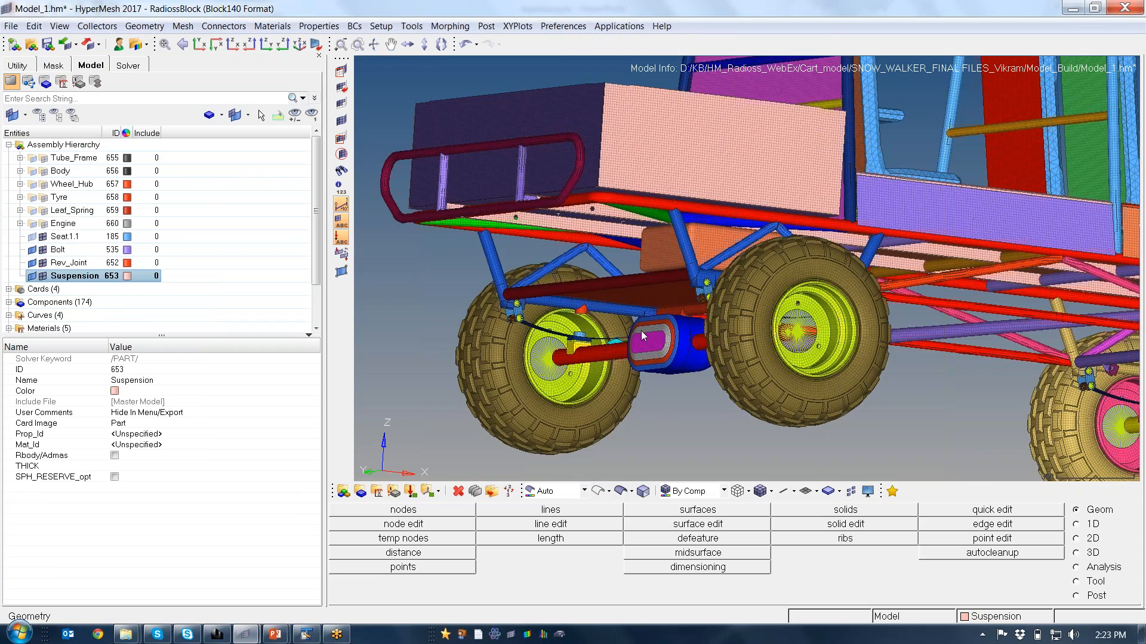
# Create a two-node spring between the rigid body centre nodes of the orange upper mount and the light-blue cylinder below it at the rear wheel.
pyautogui.scroll(5, 641, 331)
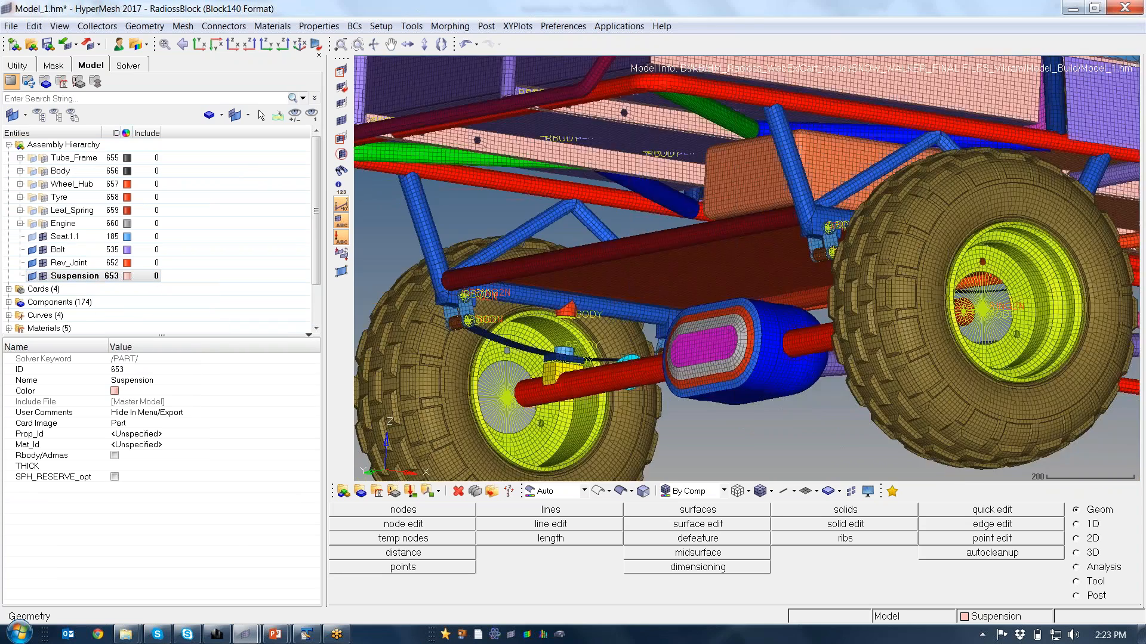
pyautogui.scroll(8, 563, 328)
pyautogui.moveTo(591, 261)
pyautogui.keyDown('ctrl'); pyautogui.mouseDown()
pyautogui.moveTo(600, 271)
pyautogui.moveTo(589, 248)
pyautogui.mouseUp(); pyautogui.keyUp('ctrl')
pyautogui.scroll(8, 600, 271)
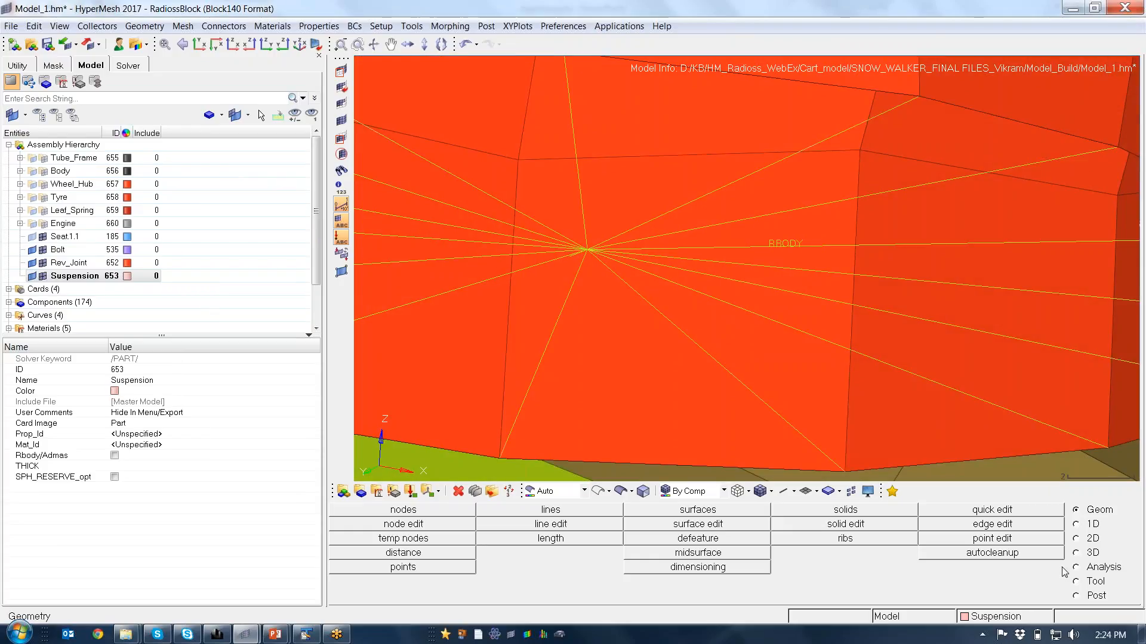
pyautogui.click(1084, 526)
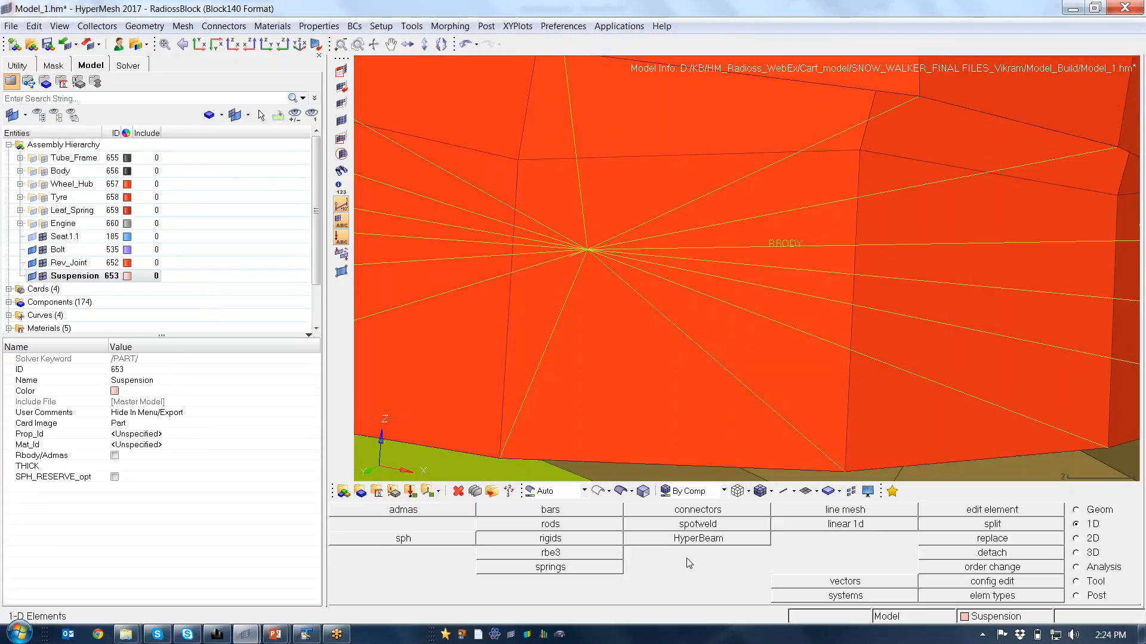
pyautogui.click(591, 568)
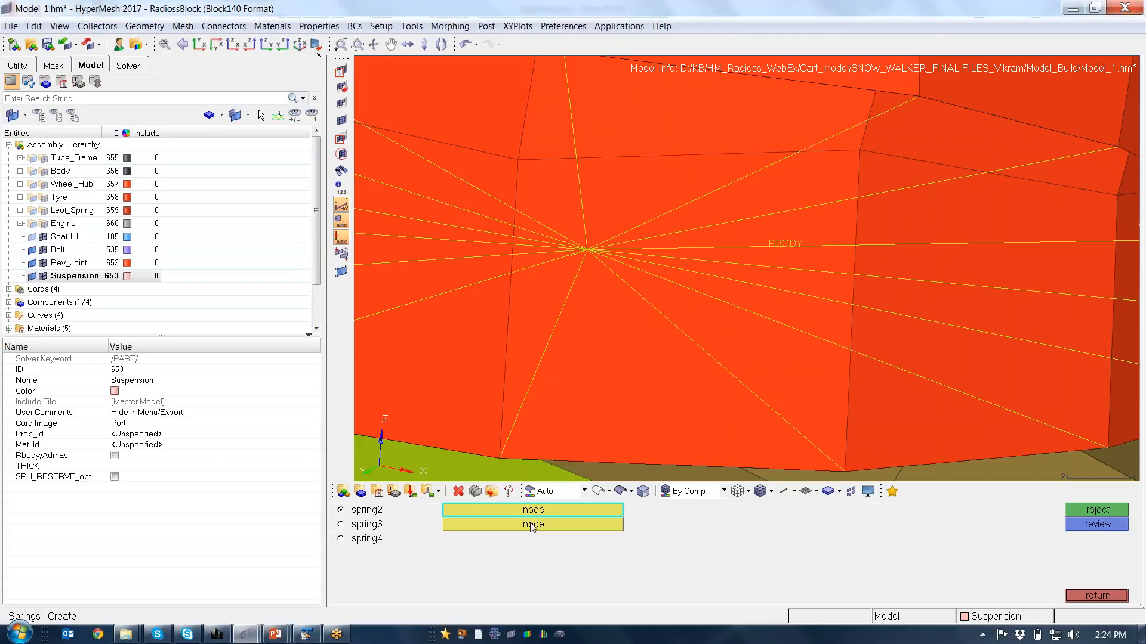
pyautogui.click(571, 256)
pyautogui.moveTo(572, 320)
pyautogui.keyDown('ctrl'); pyautogui.mouseDown()
pyautogui.moveTo(574, 306)
pyautogui.moveTo(587, 365)
pyautogui.moveTo(597, 316)
pyautogui.moveTo(580, 322)
pyautogui.mouseUp(); pyautogui.keyUp('ctrl')
pyautogui.keyDown('ctrl'); pyautogui.scroll(-7, 573, 305); pyautogui.keyUp('ctrl')
pyautogui.keyDown('ctrl'); pyautogui.scroll(-4, 587, 365); pyautogui.keyUp('ctrl')
pyautogui.keyDown('ctrl'); pyautogui.scroll(6, 597, 316); pyautogui.keyUp('ctrl')
pyautogui.scroll(2, 598, 300)
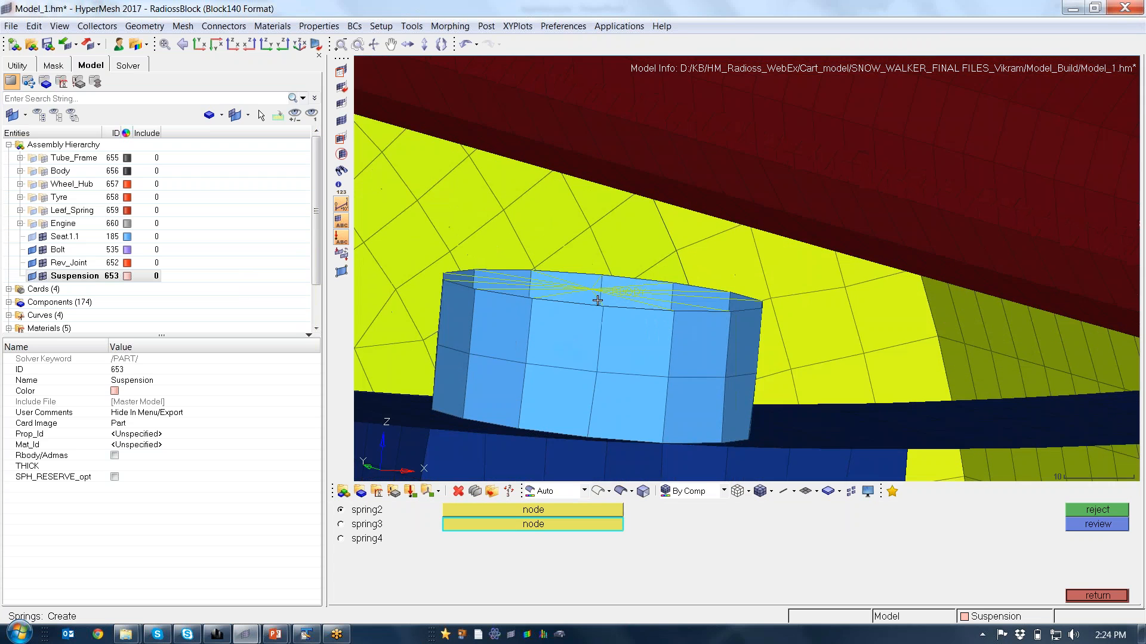
pyautogui.scroll(3, 597, 300)
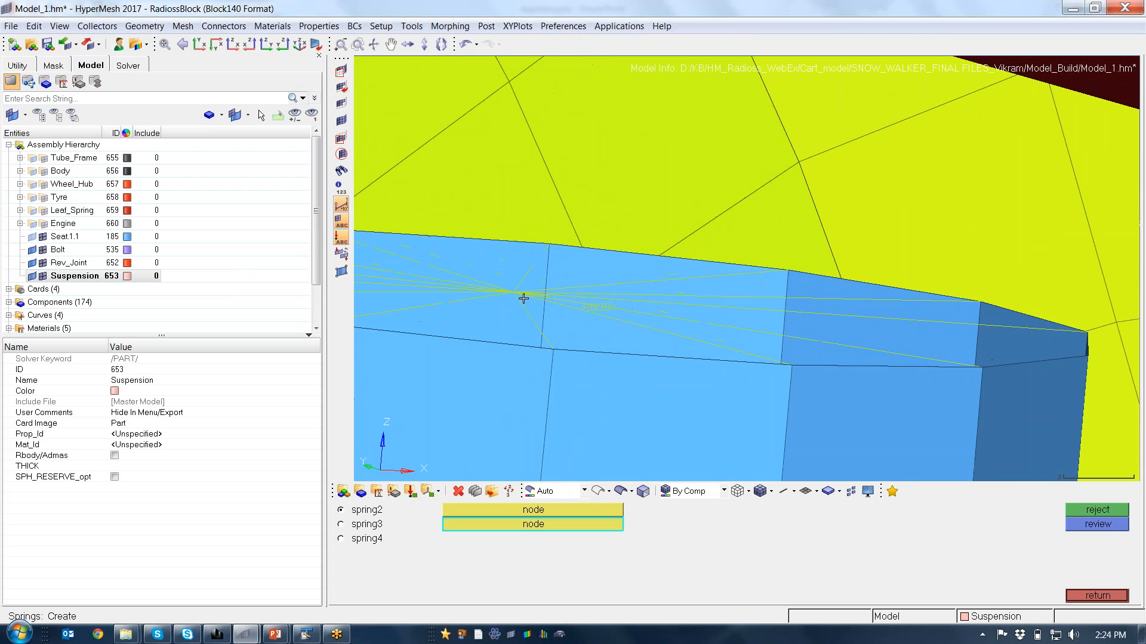
pyautogui.scroll(2, 540, 296)
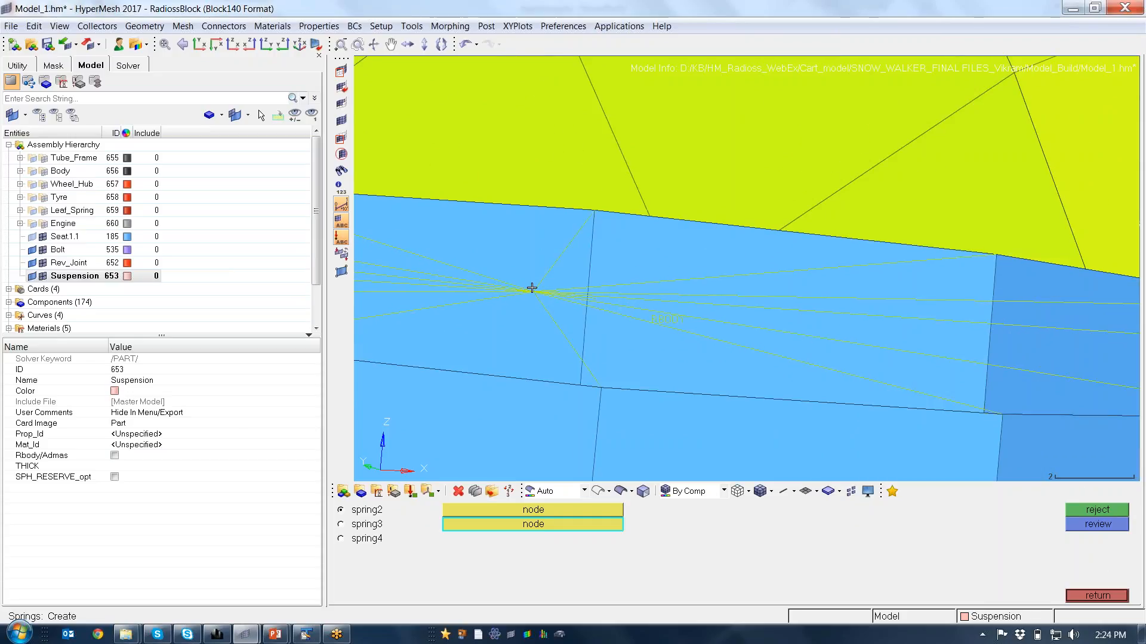
pyautogui.click(595, 297)
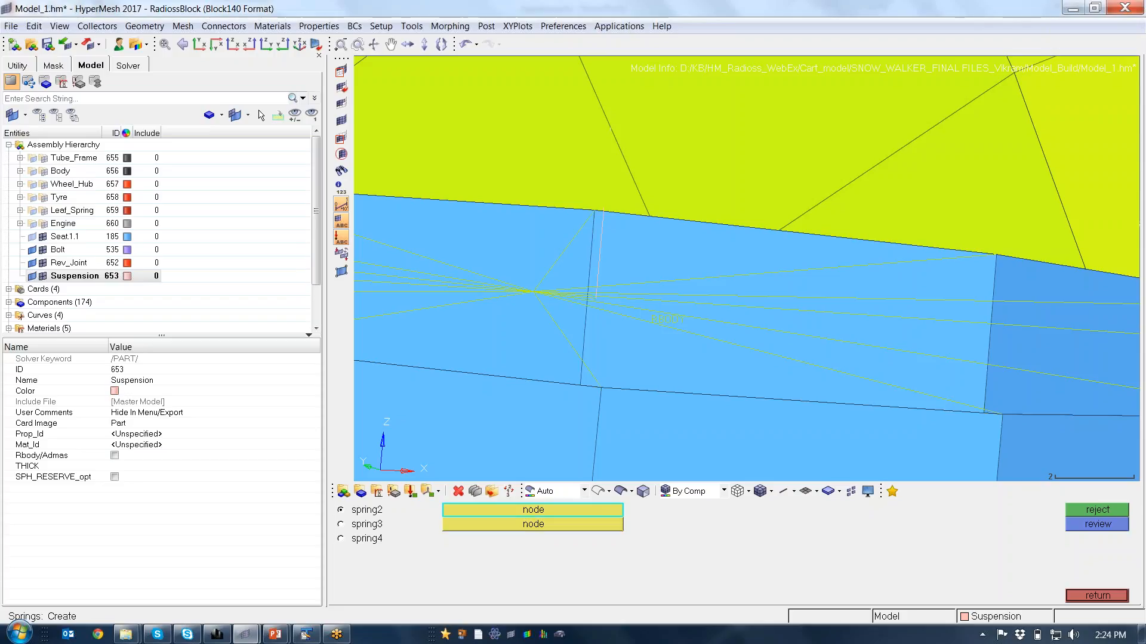
# Examine the new suspension spring's end connections and its position in the rear suspension.
pyautogui.scroll(-5, 603, 304)
pyautogui.keyDown('ctrl'); pyautogui.scroll(-8, 603, 305); pyautogui.keyUp('ctrl')
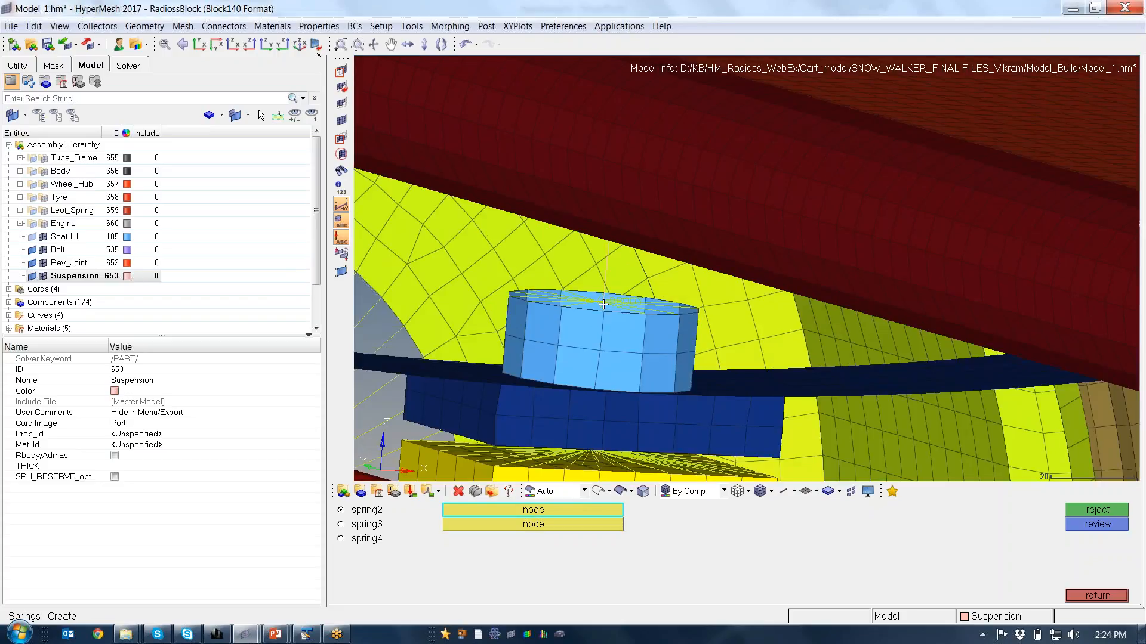
pyautogui.keyDown('ctrl'); pyautogui.moveTo(603, 305); pyautogui.dragTo(631, 301); pyautogui.keyUp('ctrl')
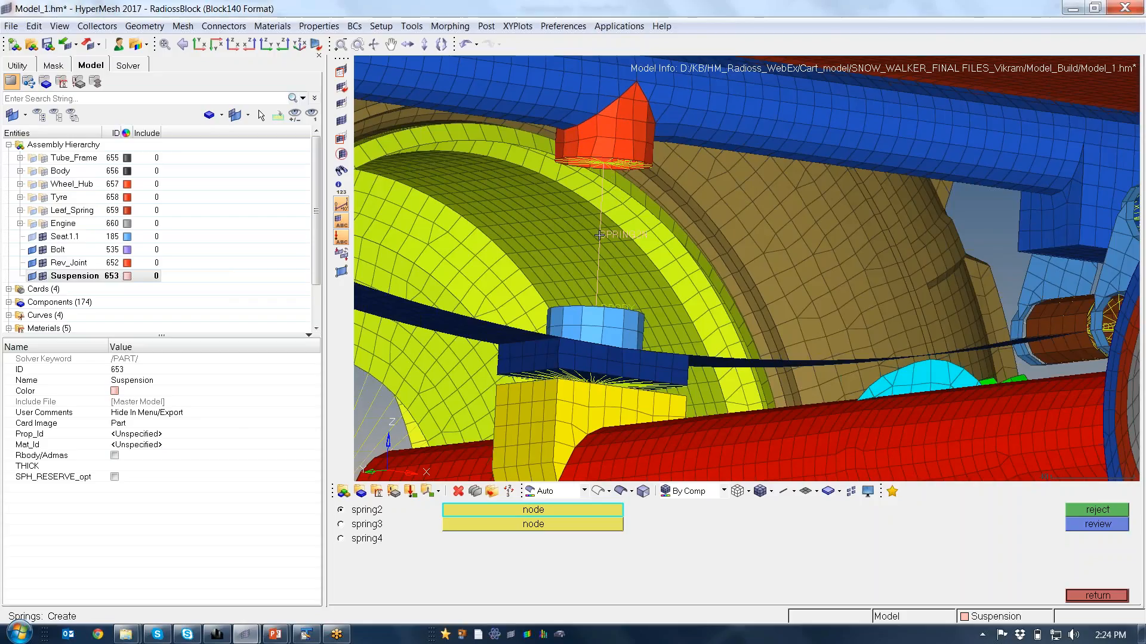
pyautogui.scroll(5, 605, 154)
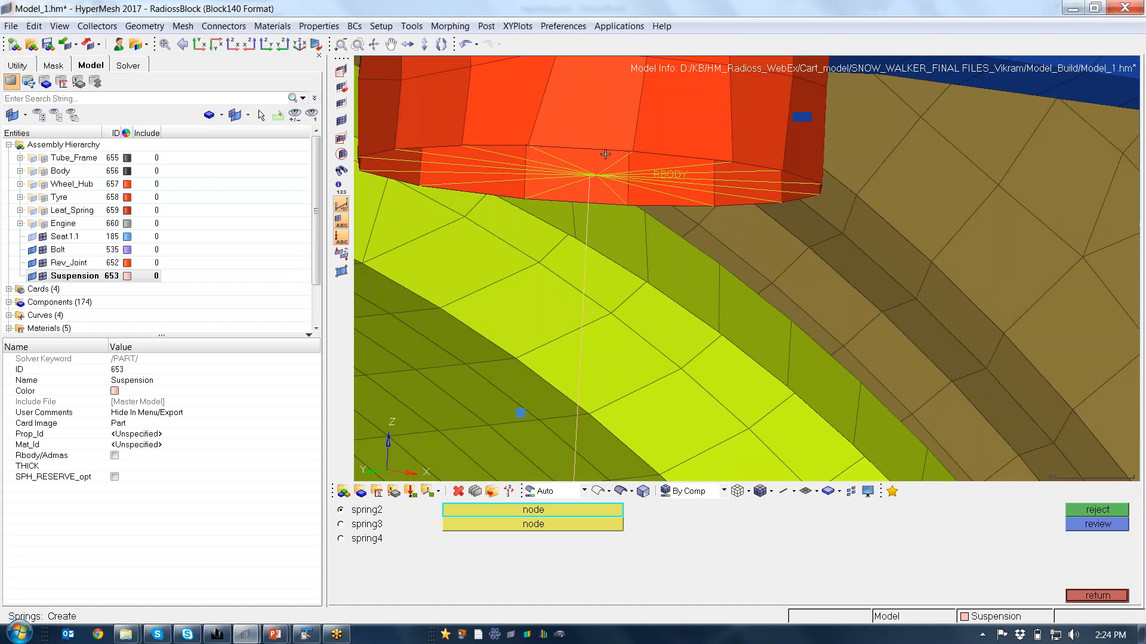
pyautogui.scroll(5, 605, 154)
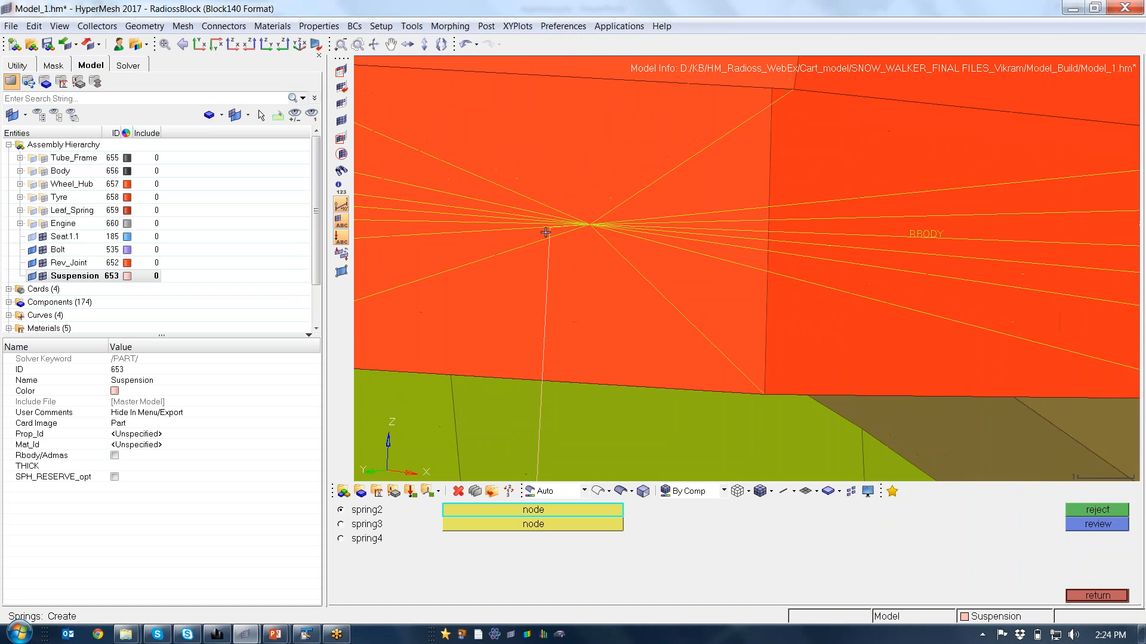
pyautogui.scroll(2, 546, 232)
pyautogui.scroll(-1, 551, 230)
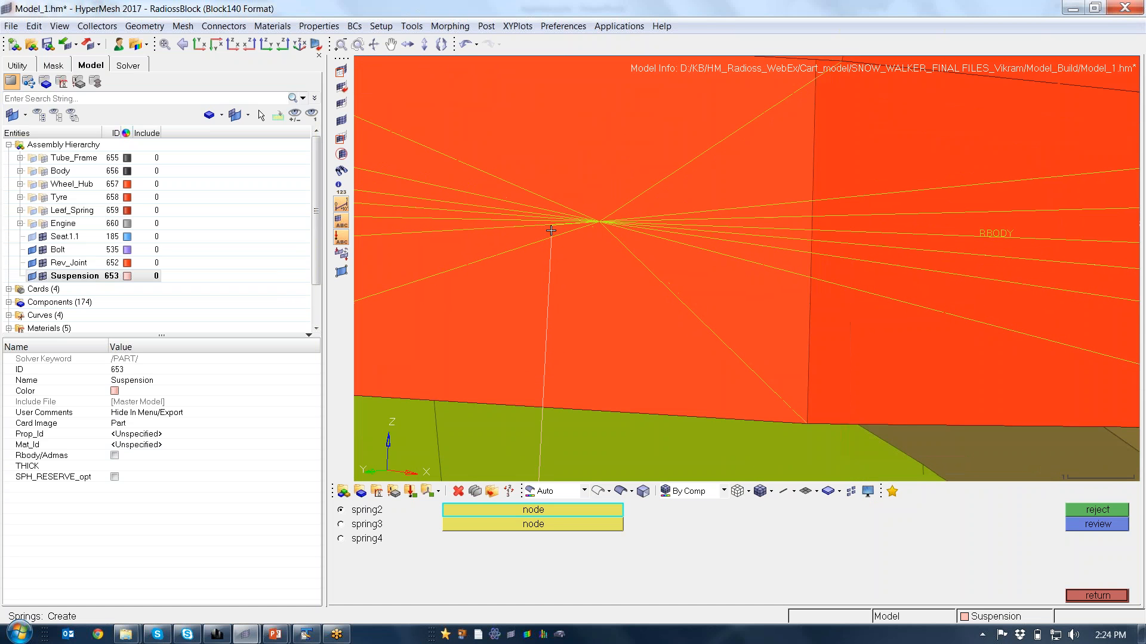
pyautogui.scroll(-8, 551, 230)
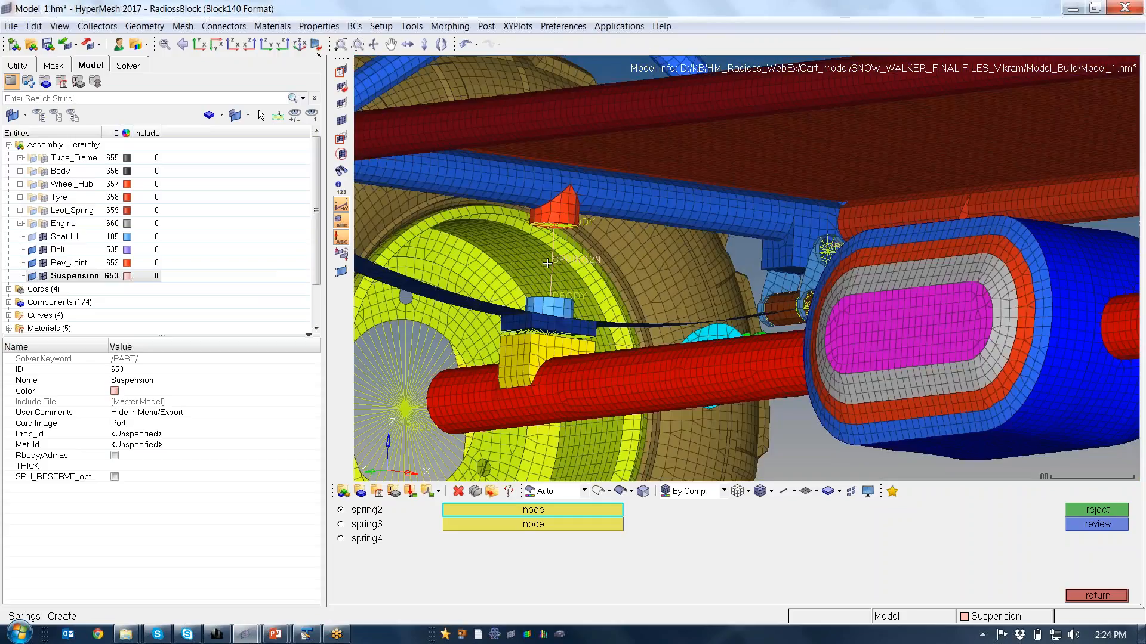
pyautogui.scroll(-8, 548, 263)
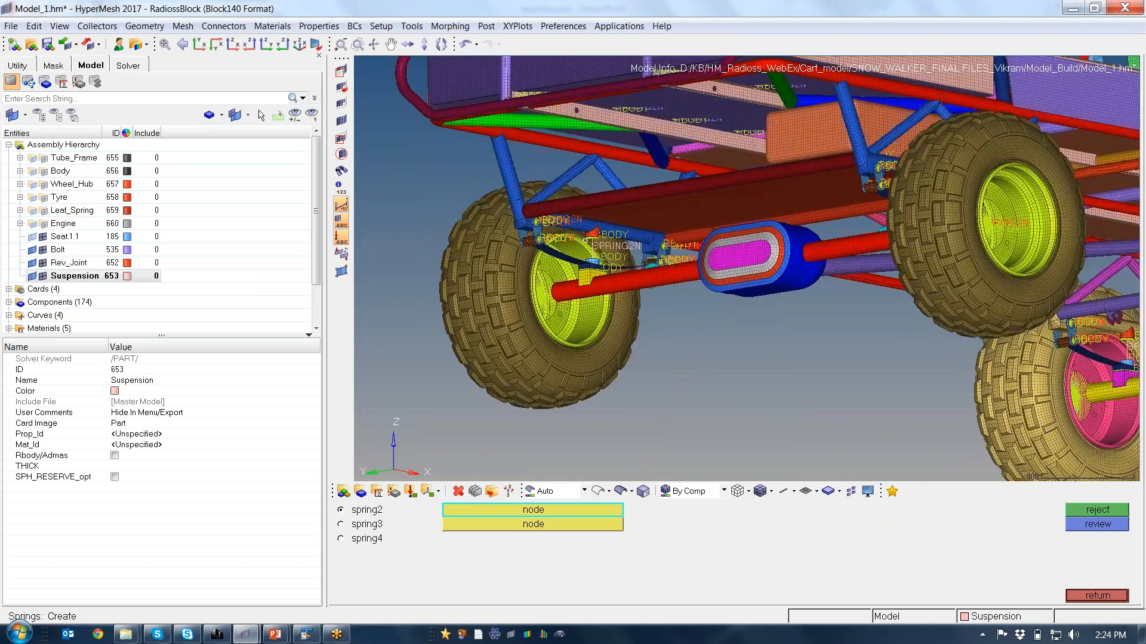
# Examine the spring in the rear suspension and the matching suspension locations at the cart's other wheels.
pyautogui.keyDown('ctrl'); pyautogui.moveTo(585, 240); pyautogui.dragTo(633, 241); pyautogui.keyUp('ctrl')
pyautogui.keyDown('ctrl'); pyautogui.moveTo(872, 191); pyautogui.dragTo(591, 256, button='right'); pyautogui.keyUp('ctrl')
pyautogui.keyDown('ctrl'); pyautogui.moveTo(590, 257); pyautogui.dragTo(664, 247); pyautogui.keyUp('ctrl')
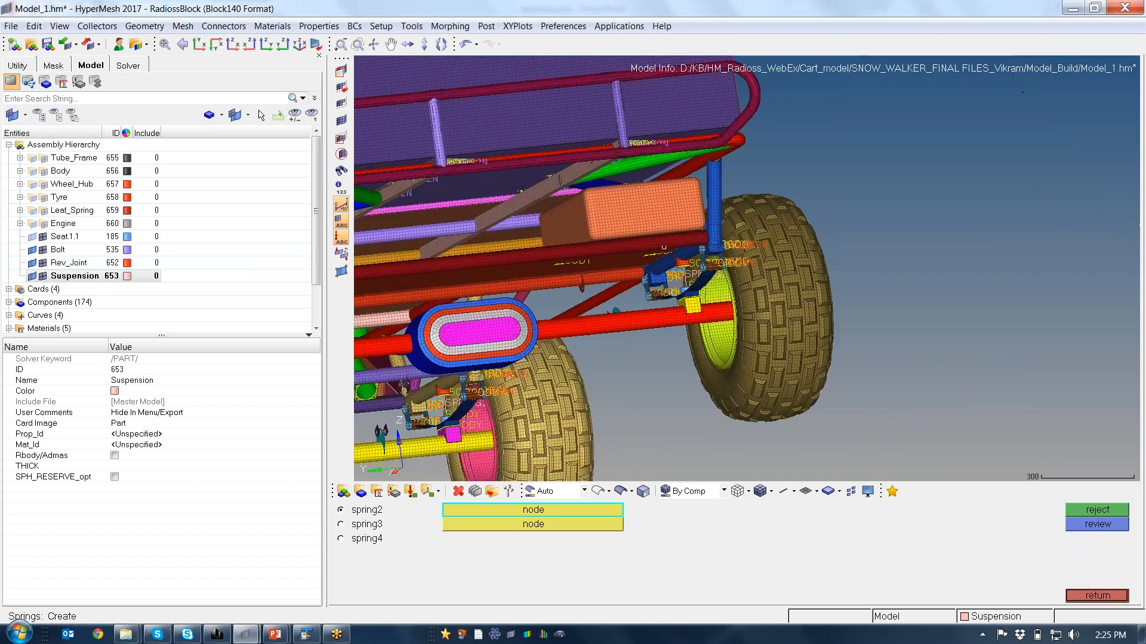
pyautogui.scroll(10, 695, 292)
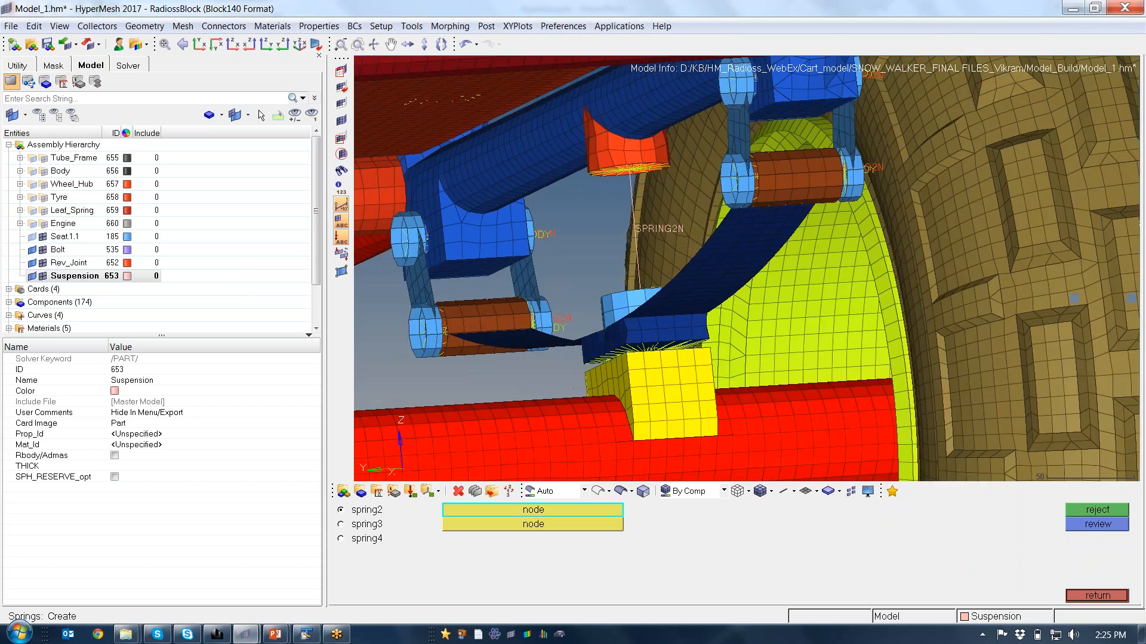
pyautogui.scroll(-10, 628, 279)
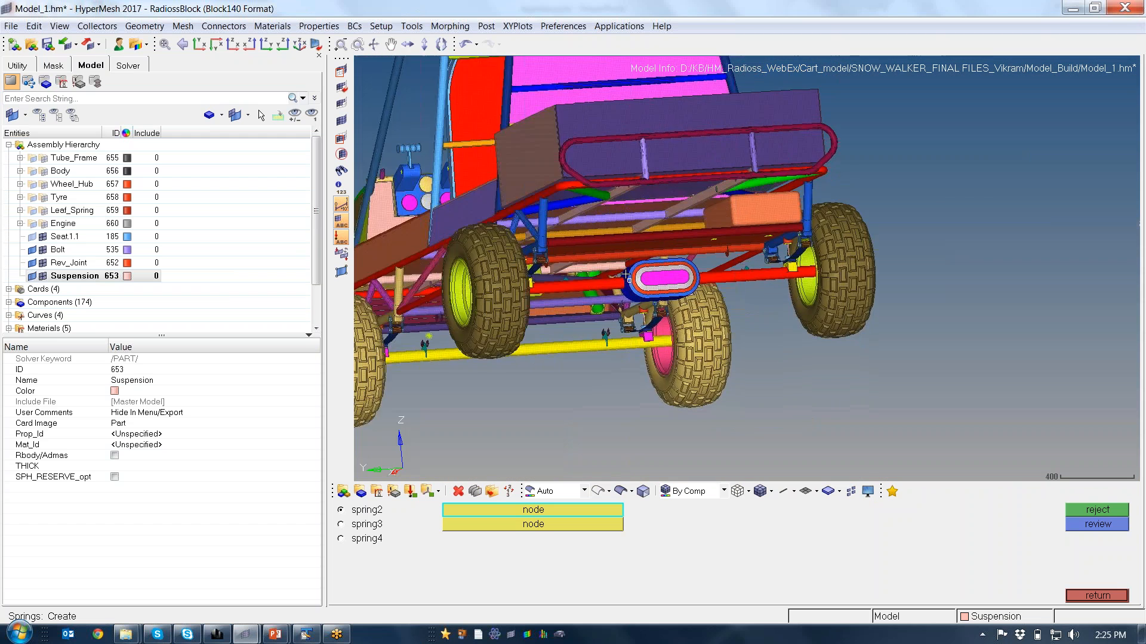
pyautogui.keyDown('ctrl'); pyautogui.moveTo(629, 280); pyautogui.dragTo(625, 336); pyautogui.keyUp('ctrl')
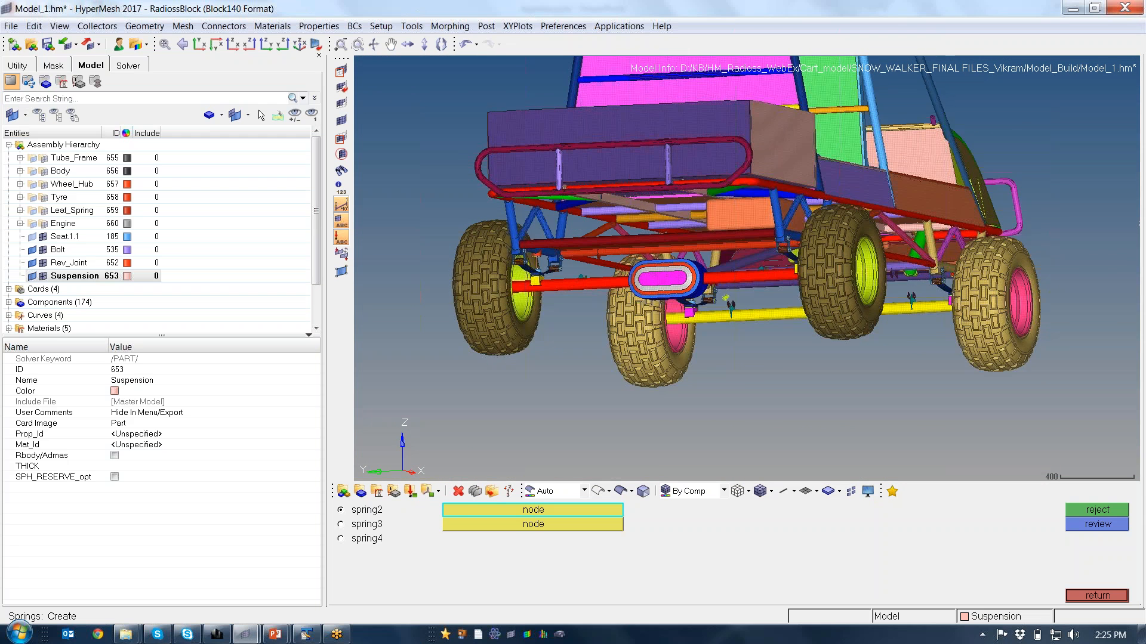
pyautogui.keyDown('ctrl'); pyautogui.moveTo(626, 335); pyautogui.dragTo(697, 347, button='right'); pyautogui.keyUp('ctrl')
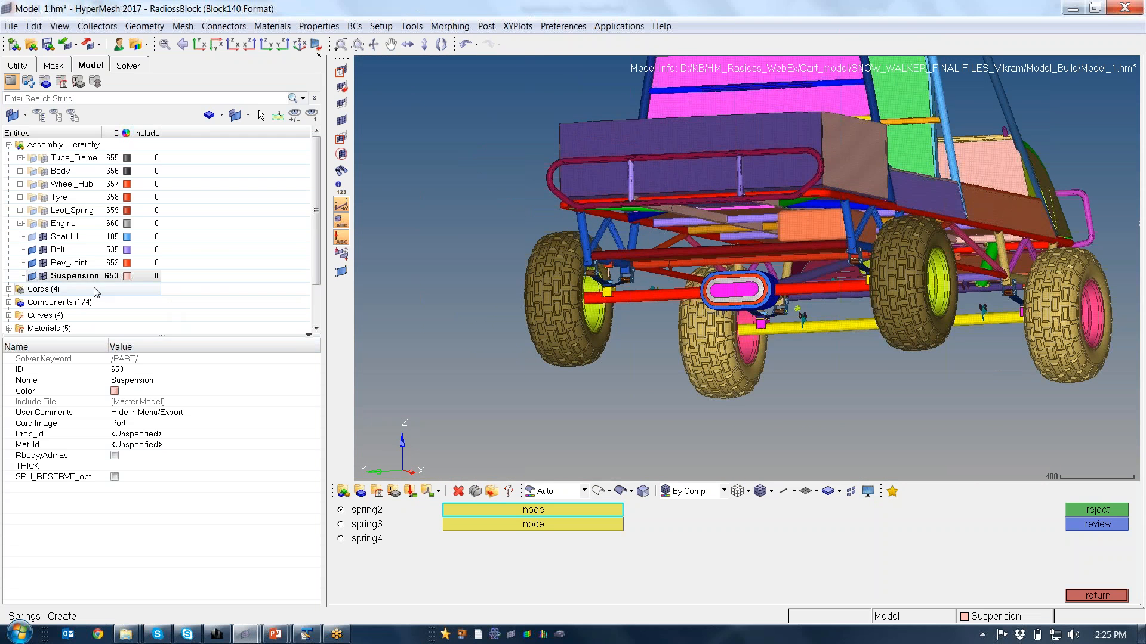
# Close spring creation and make the Rev_Joint component in the assembly hierarchy the current component.
pyautogui.click(1081, 594)
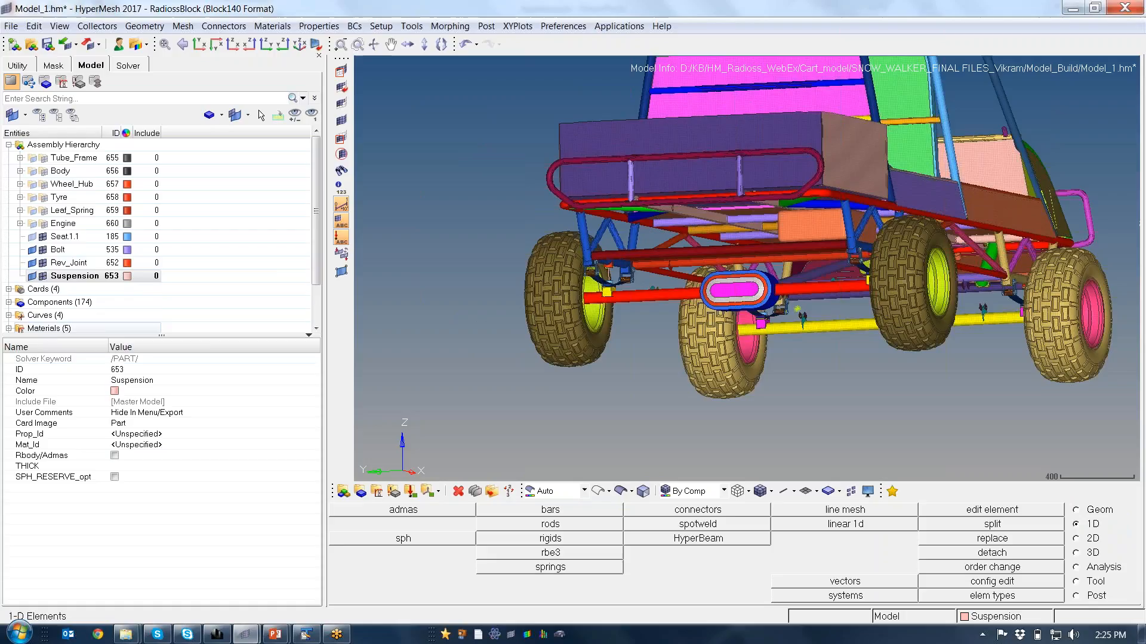
pyautogui.rightClick(73, 265)
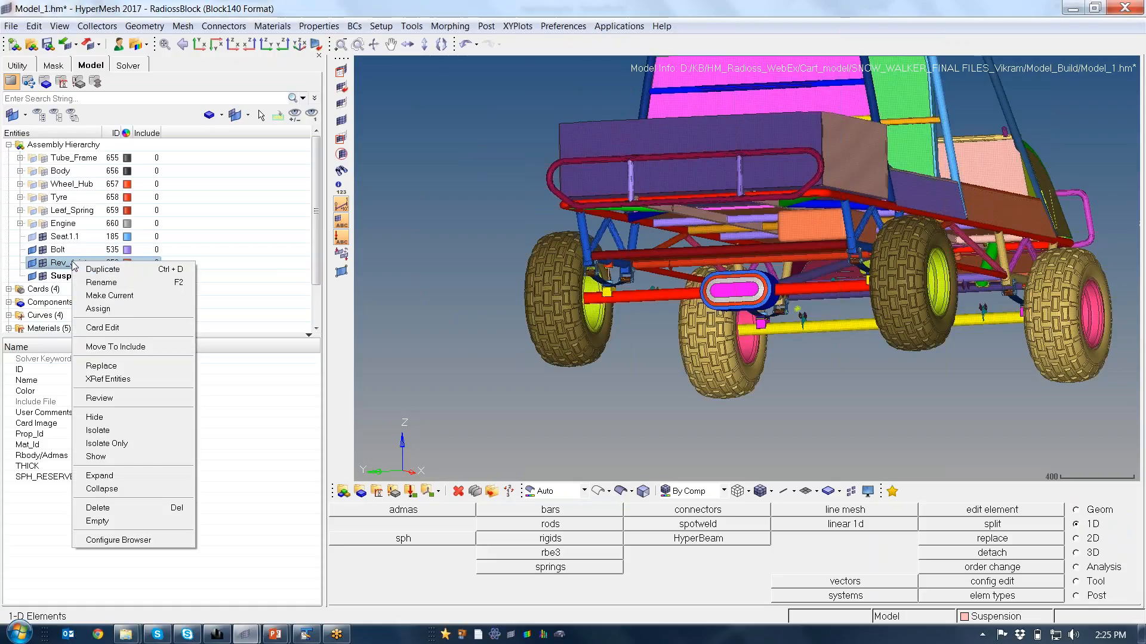
pyautogui.click(131, 295)
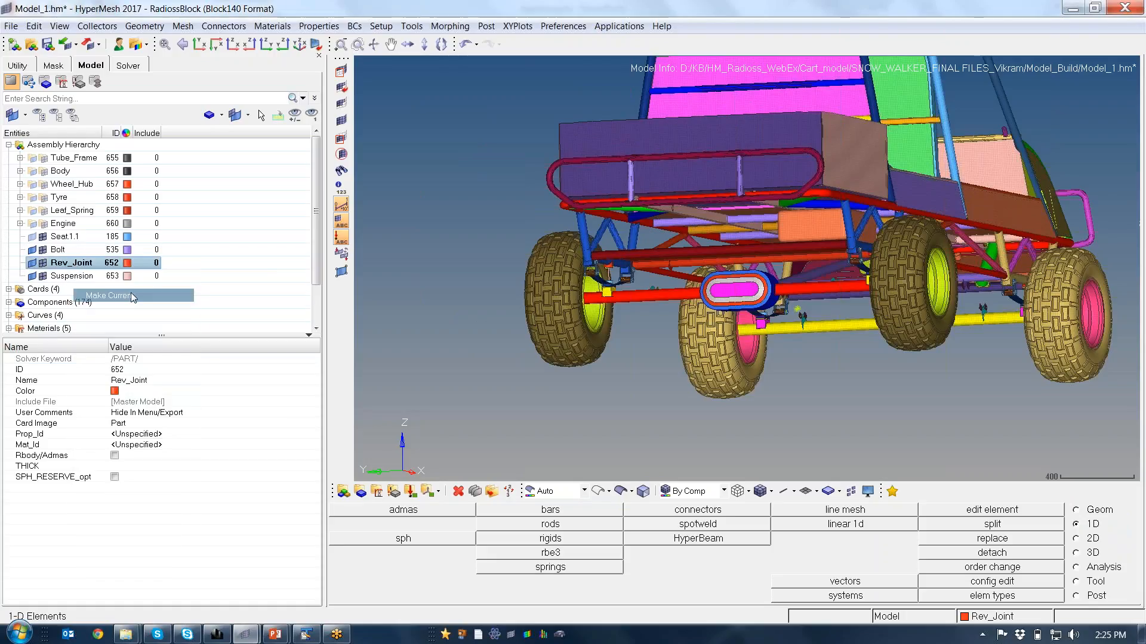
# Create a two-node spring between the two rigid body centre nodes at the rear leaf spring's lower shackle pivot.
pyautogui.scroll(-2, 595, 277)
pyautogui.click(605, 273)
pyautogui.scroll(10, 563, 246)
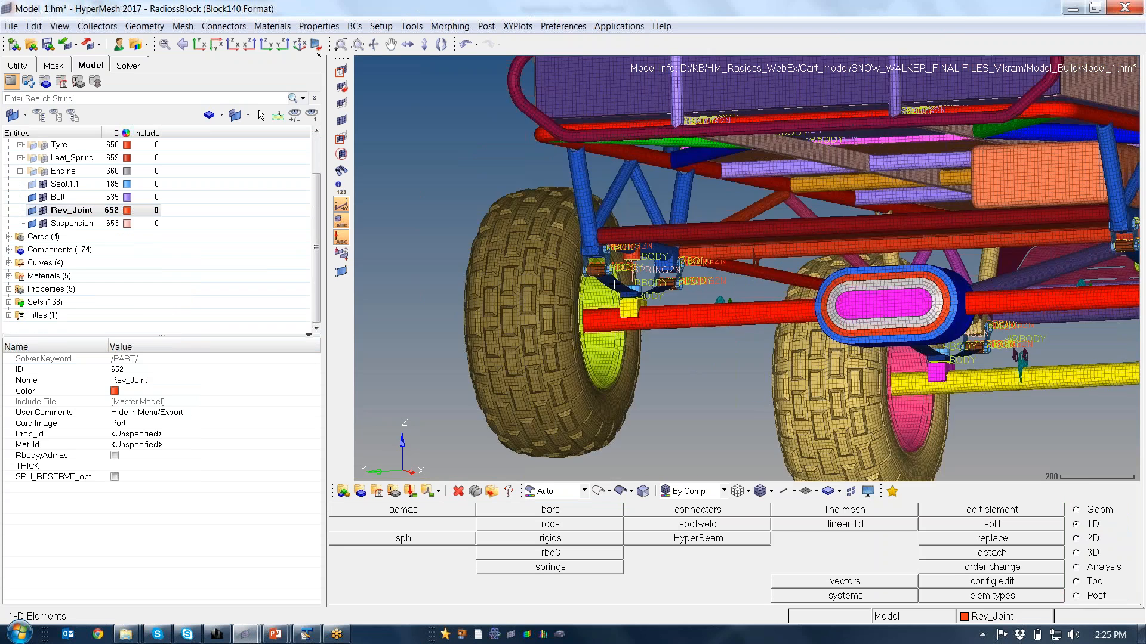
pyautogui.scroll(8, 563, 246)
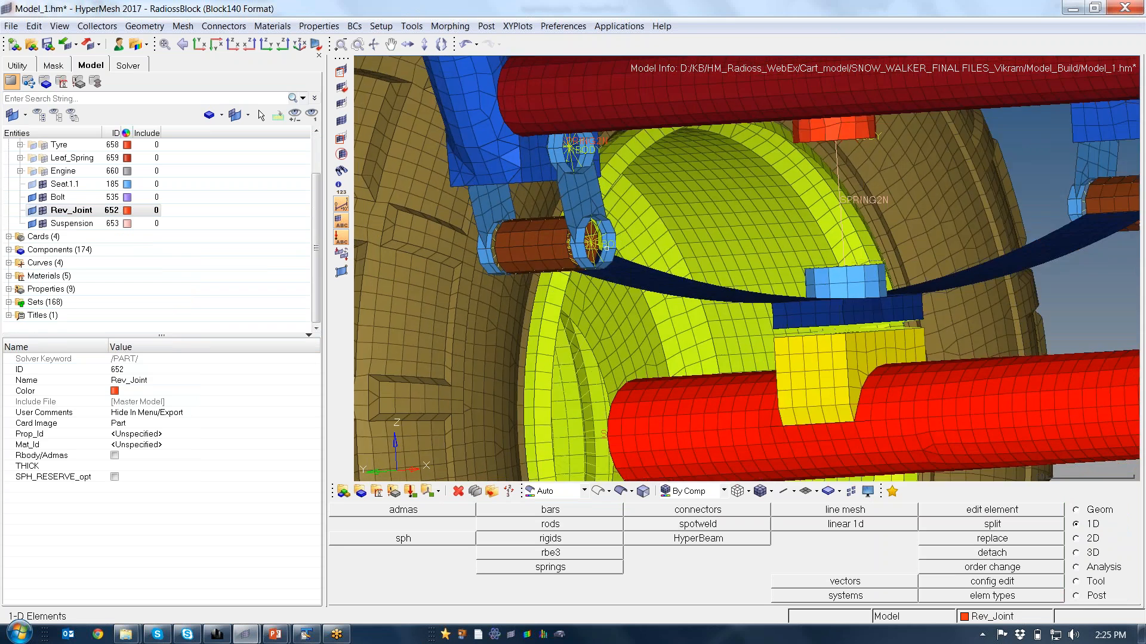
pyautogui.keyDown('ctrl'); pyautogui.moveTo(563, 246); pyautogui.dragTo(530, 213); pyautogui.keyUp('ctrl')
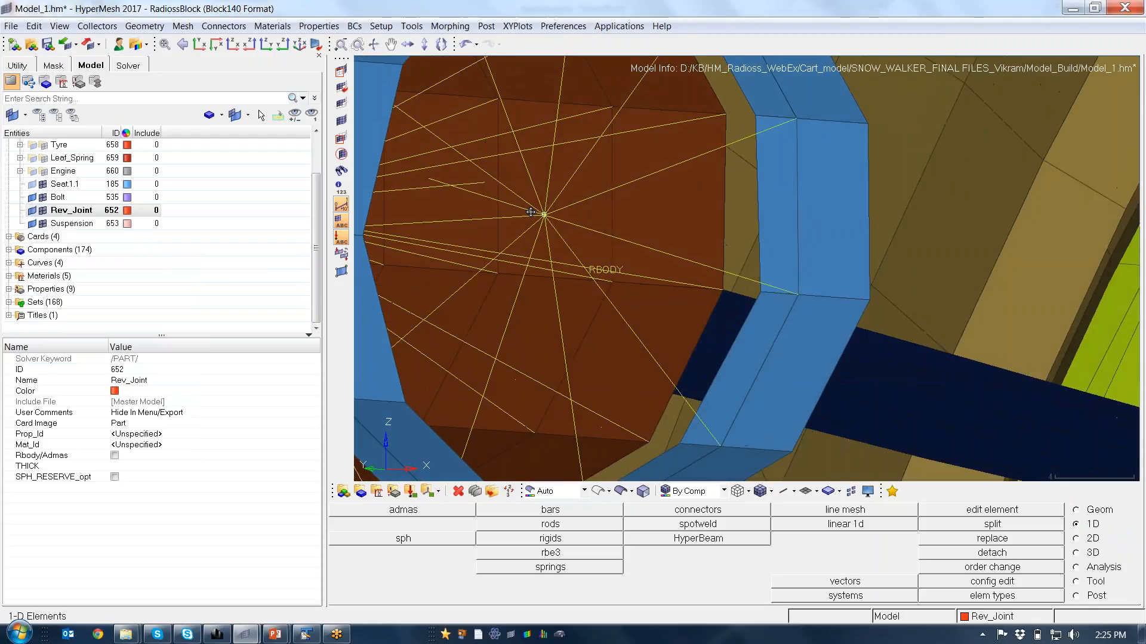
pyautogui.scroll(1, 488, 187)
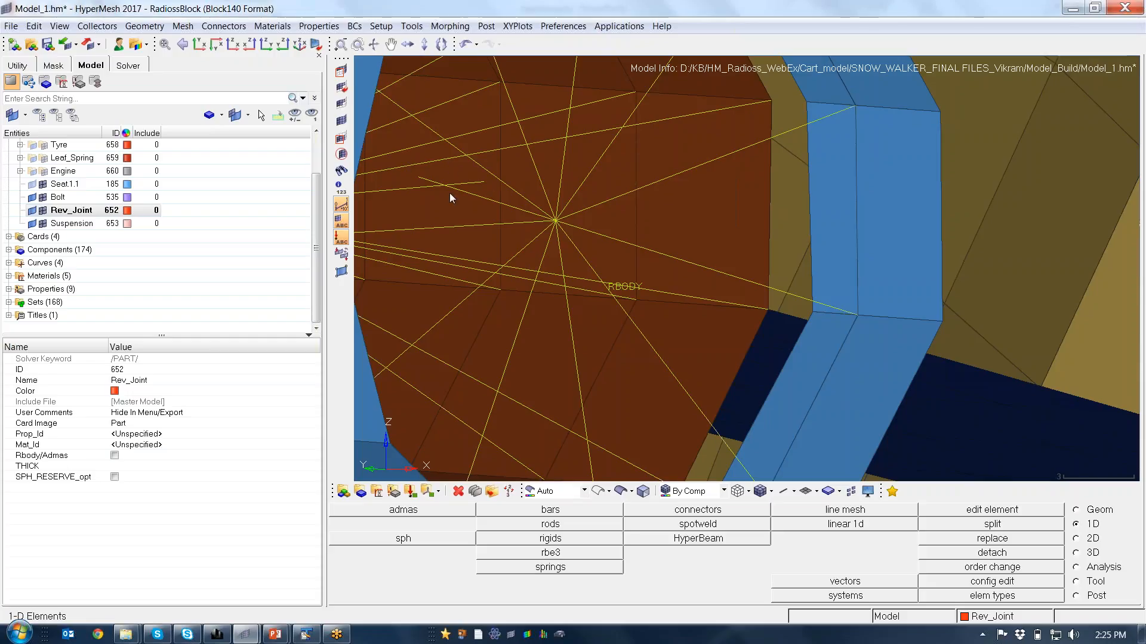
pyautogui.click(566, 566)
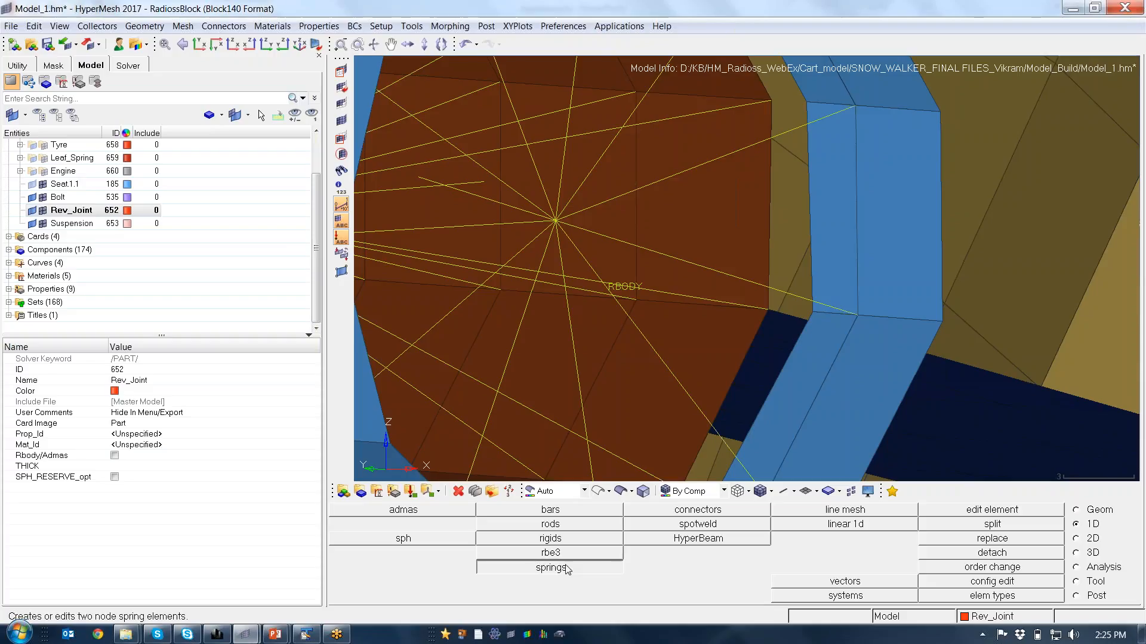
pyautogui.click(482, 182)
pyautogui.click(420, 177)
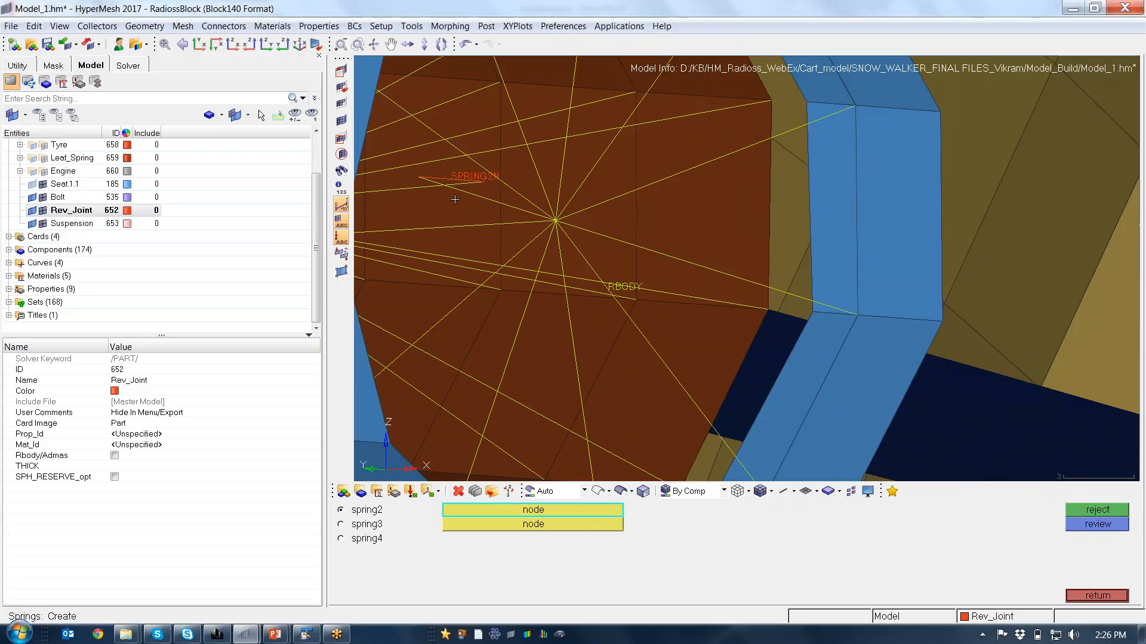
pyautogui.press('Escape')
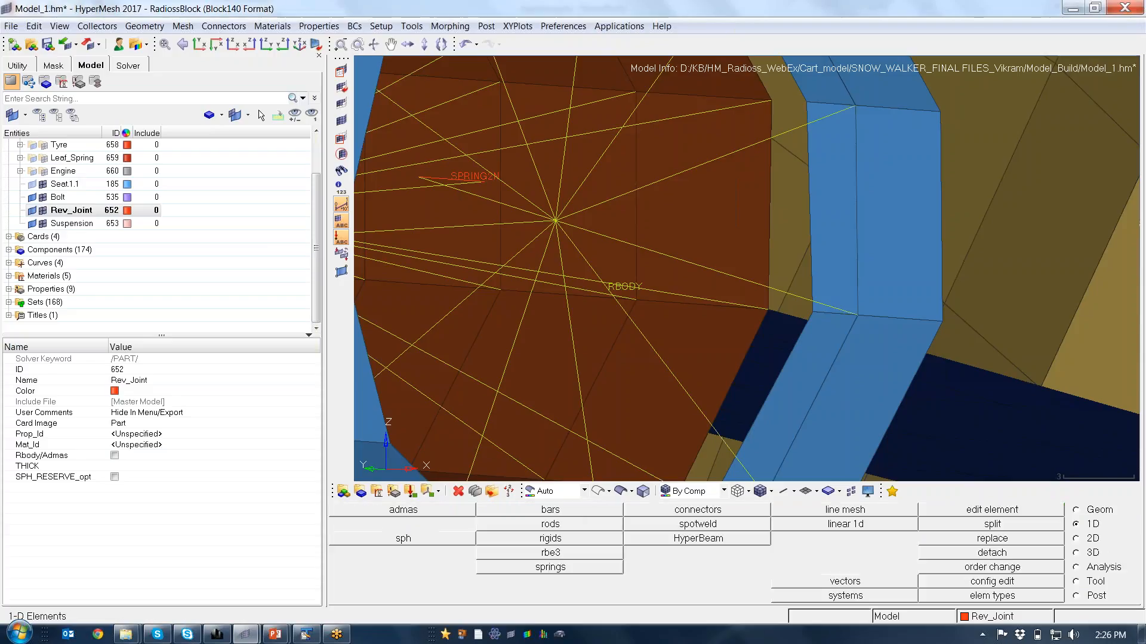
# Set the distance between the revolute joint spring's two end nodes to 0 so that they coincide.
pyautogui.press('F4')
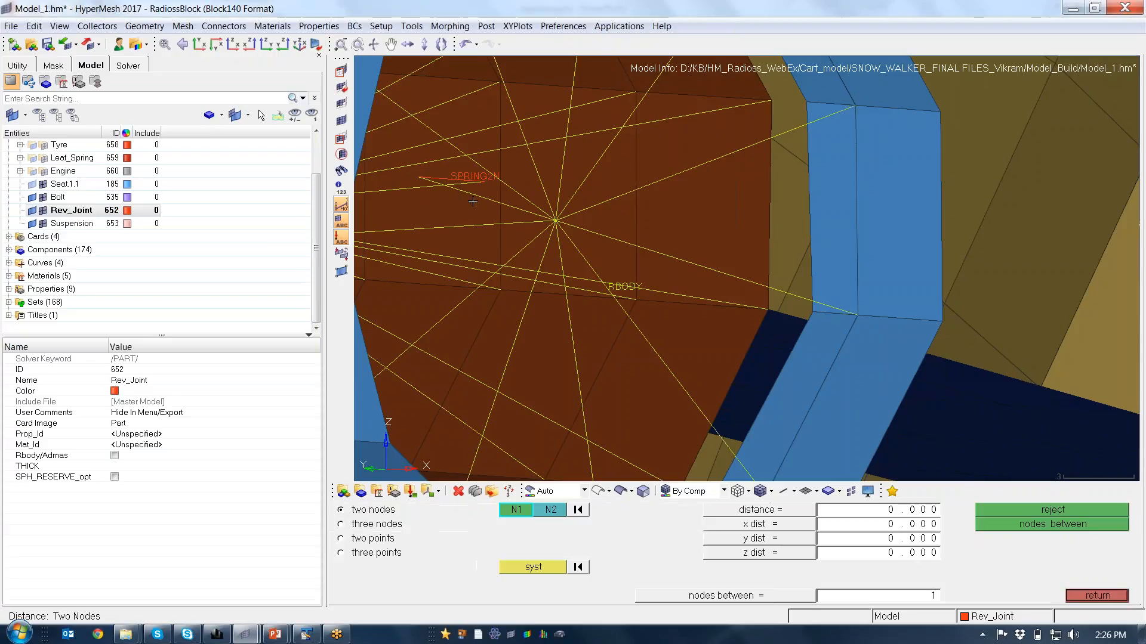
pyautogui.click(484, 182)
pyautogui.click(417, 177)
pyautogui.click(850, 515)
pyautogui.write('0')
pyautogui.press('Return')
pyautogui.press('Escape')
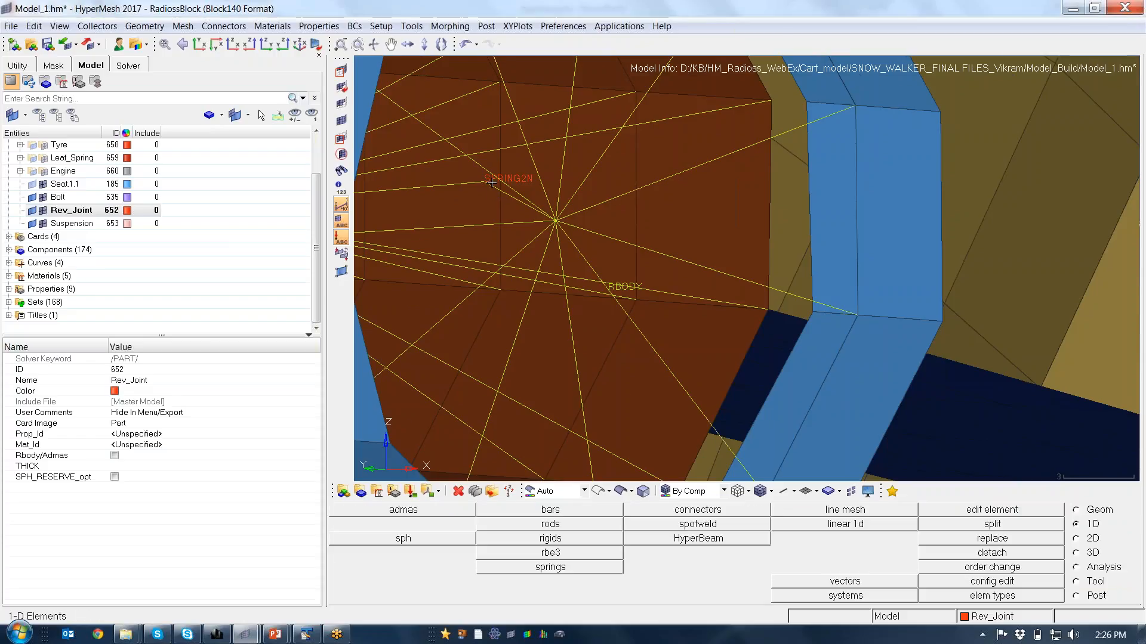
# Examine the revolute joint spring and the other shackle pivots at both ends of the leaf spring.
pyautogui.scroll(1, 491, 183)
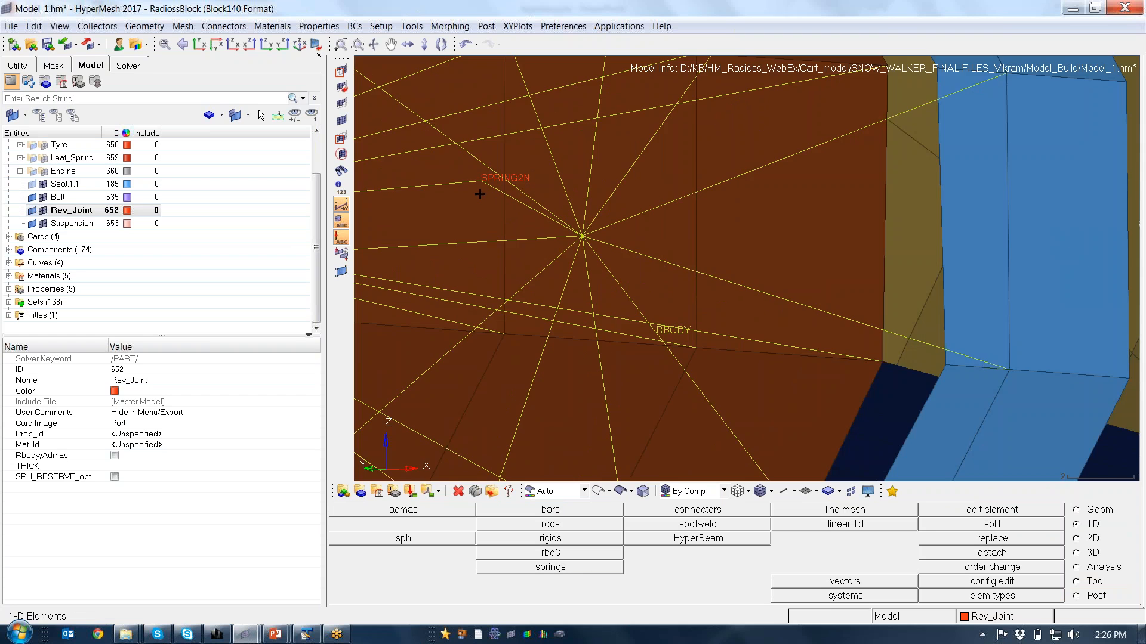
pyautogui.scroll(-3, 480, 194)
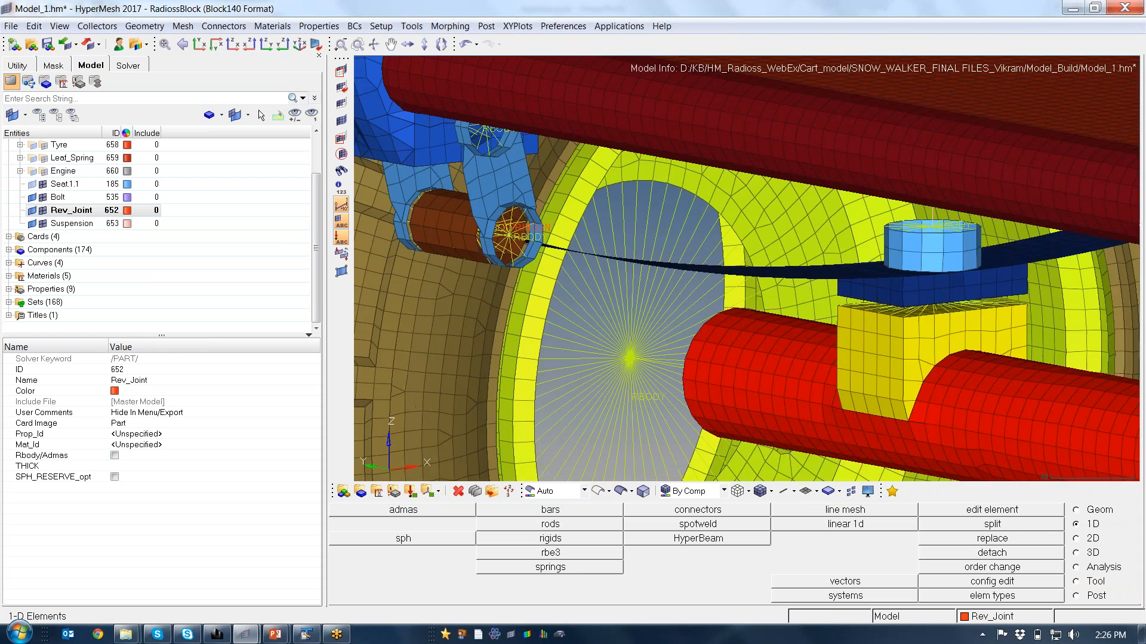
pyautogui.scroll(-2, 506, 236)
pyautogui.moveTo(506, 240)
pyautogui.keyDown('ctrl'); pyautogui.mouseDown()
pyautogui.moveTo(502, 216)
pyautogui.moveTo(506, 238)
pyautogui.mouseUp(); pyautogui.keyUp('ctrl')
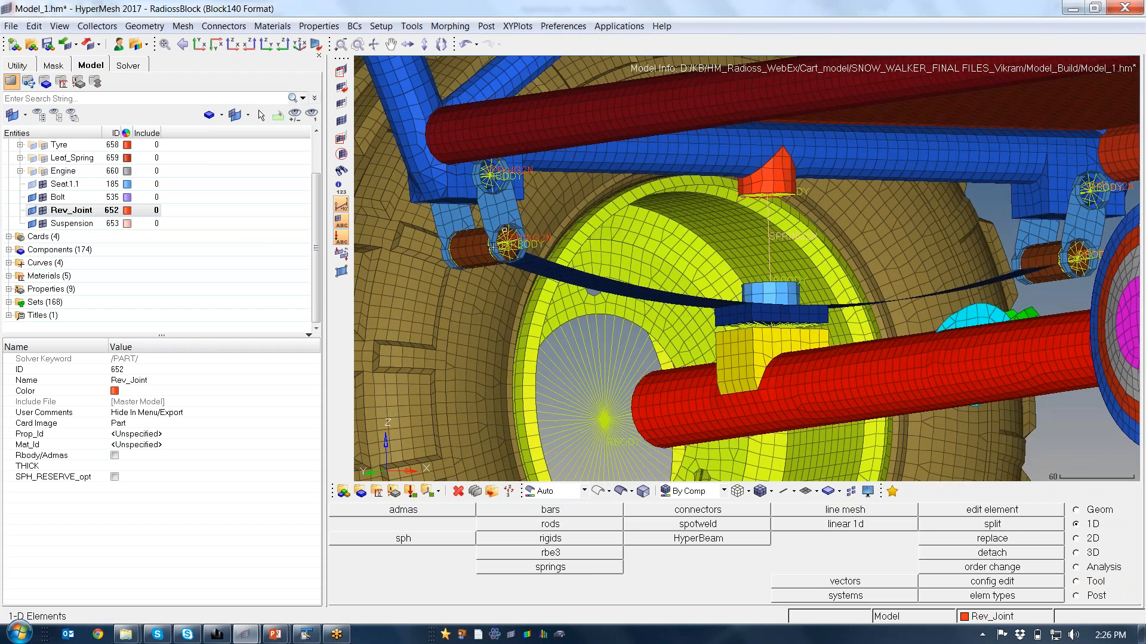
pyautogui.scroll(2, 494, 243)
pyautogui.scroll(-2, 512, 251)
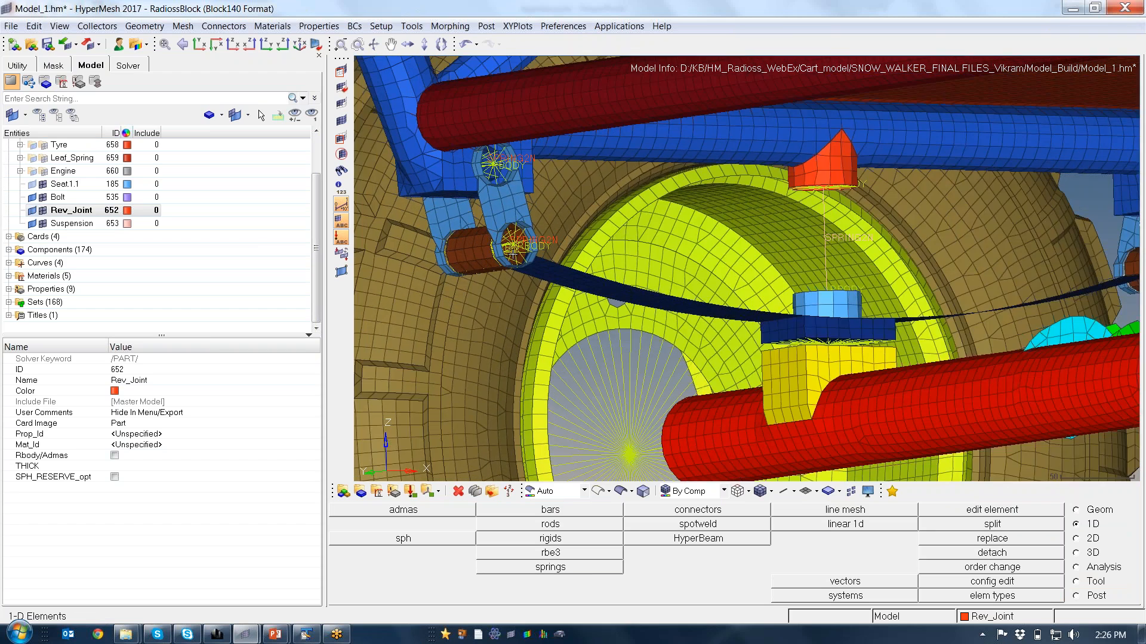
pyautogui.scroll(-2, 512, 251)
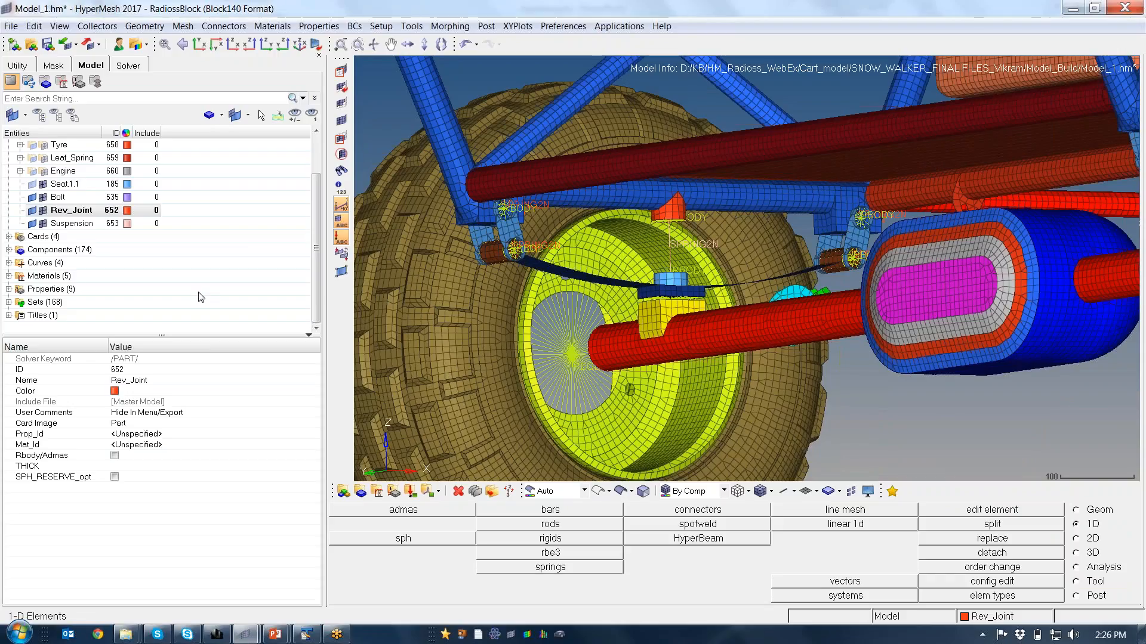
# Make the Bolt component in the assembly hierarchy the current component.
pyautogui.click(83, 199)
pyautogui.rightClick(83, 199)
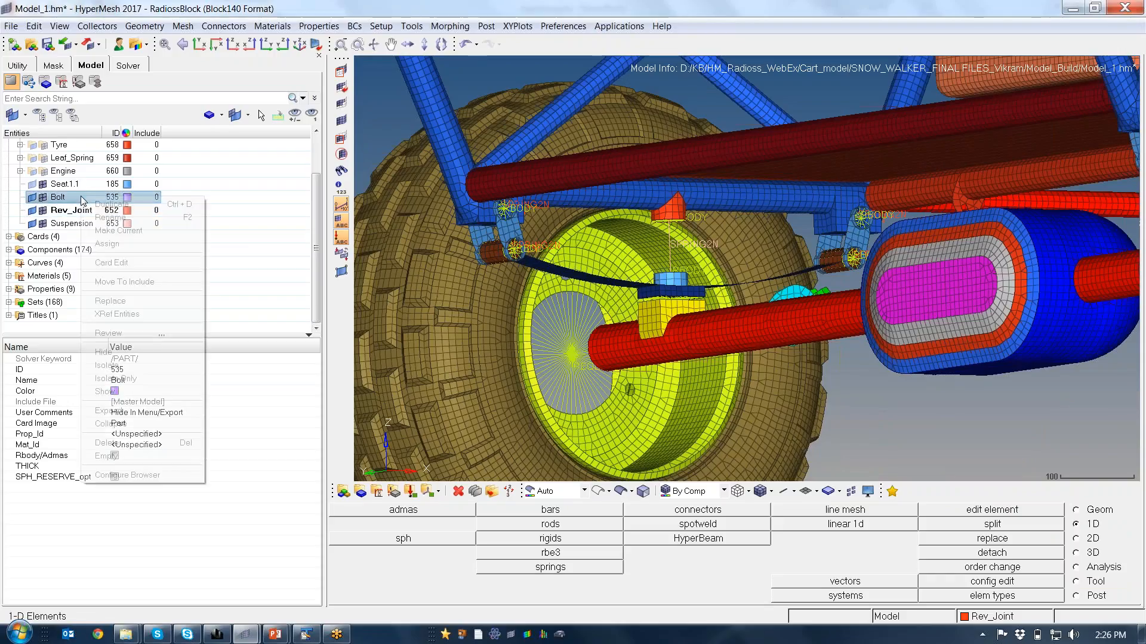
pyautogui.click(143, 231)
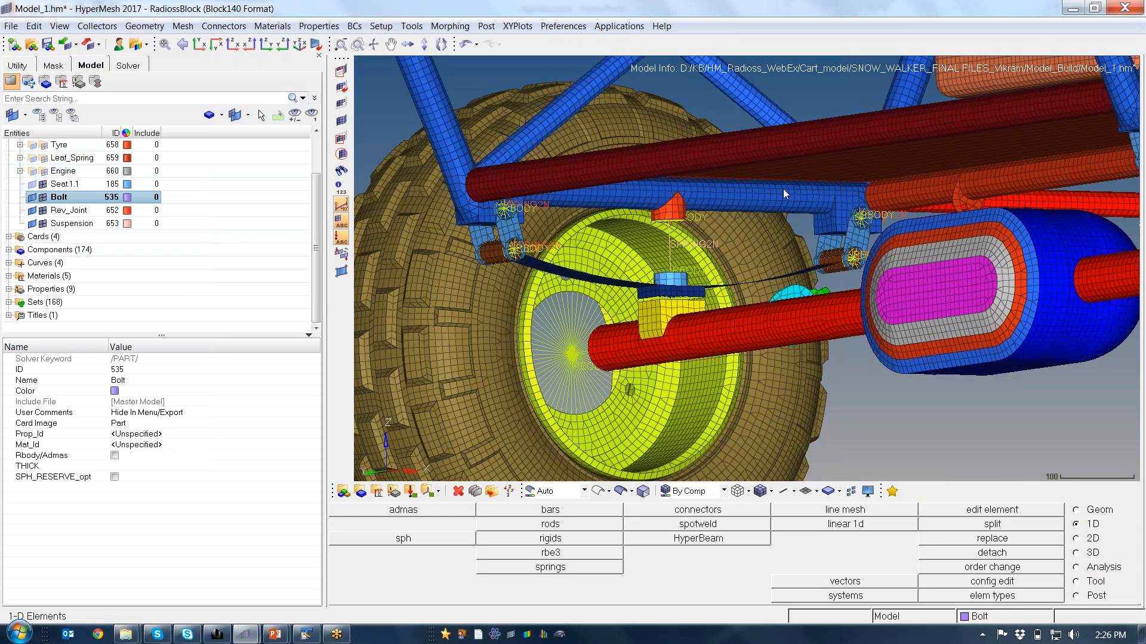
# Examine the rigid bodies and spring at the bolt holes in the pink channel beneath the rear body panel.
pyautogui.keyDown('ctrl'); pyautogui.moveTo(784, 190); pyautogui.dragTo(654, 428, button='right'); pyautogui.keyUp('ctrl')
pyautogui.keyDown('ctrl'); pyautogui.scroll(3, 498, 140); pyautogui.keyUp('ctrl')
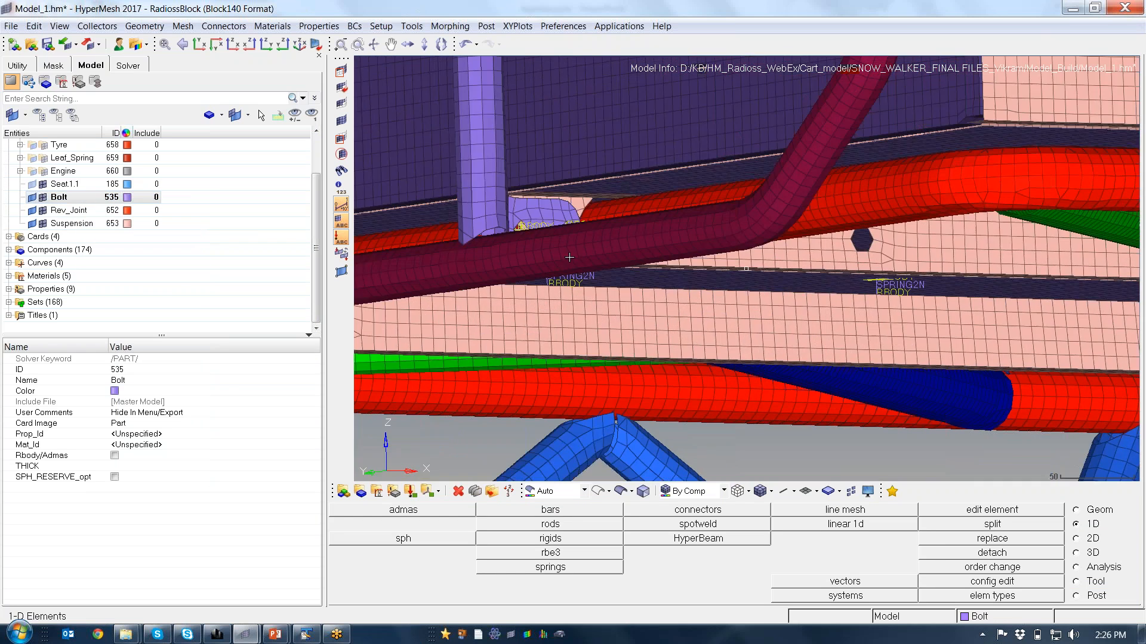
pyautogui.keyDown('ctrl'); pyautogui.moveTo(567, 256); pyautogui.dragTo(531, 191); pyautogui.keyUp('ctrl')
pyautogui.keyDown('ctrl'); pyautogui.moveTo(634, 276); pyautogui.dragTo(532, 246, button='right'); pyautogui.keyUp('ctrl')
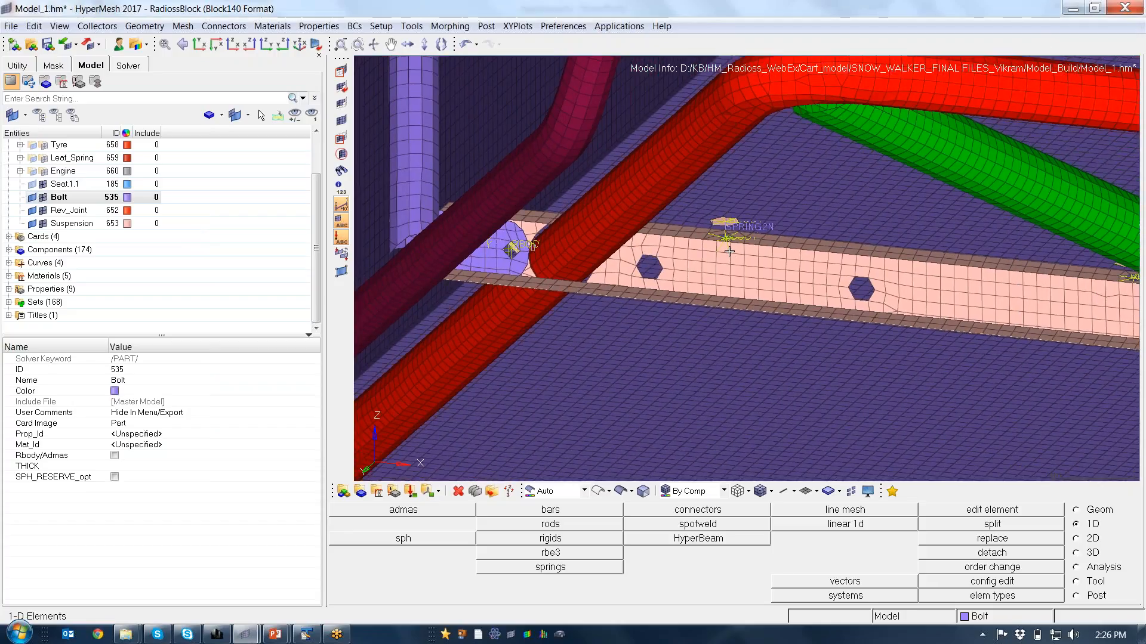
pyautogui.keyDown('ctrl'); pyautogui.moveTo(735, 244); pyautogui.dragTo(721, 253, button='right'); pyautogui.keyUp('ctrl')
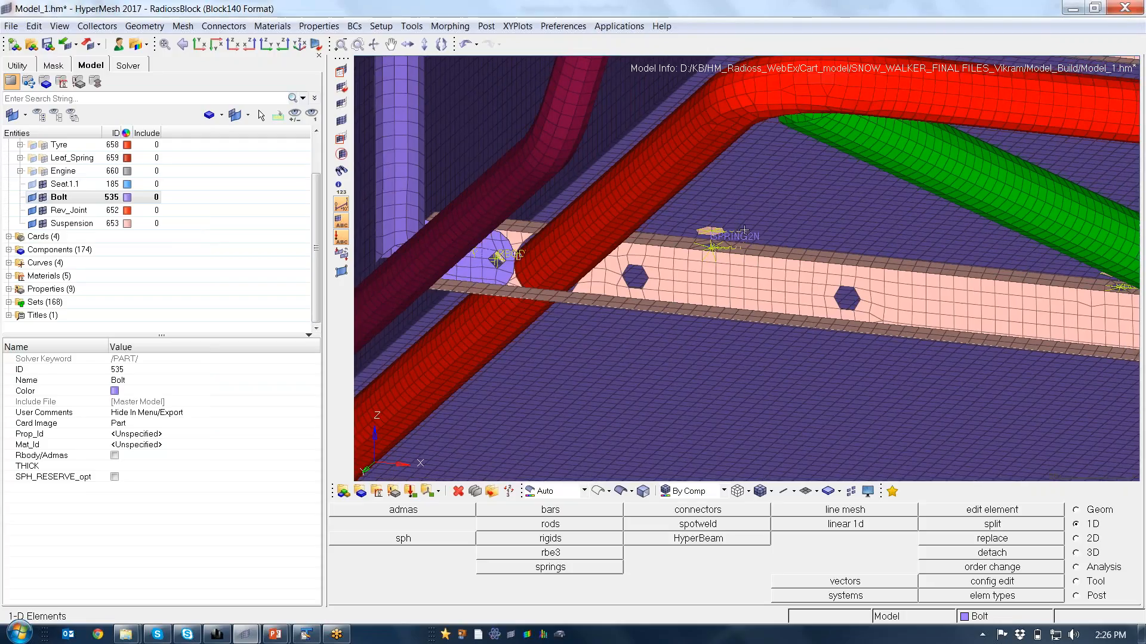
pyautogui.scroll(5, 744, 231)
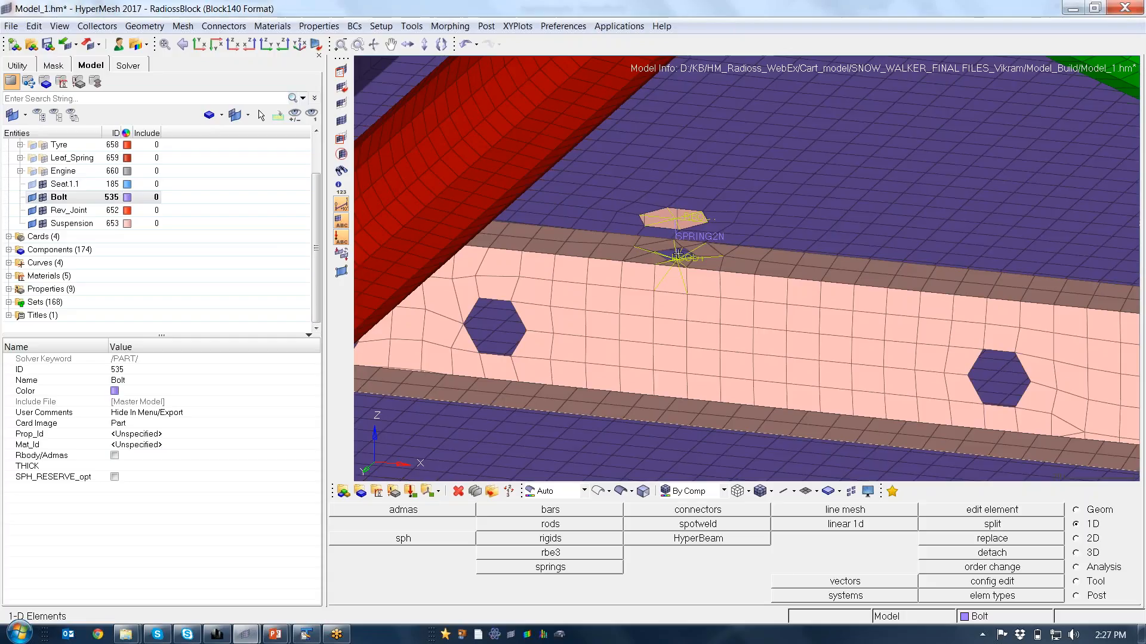
pyautogui.scroll(-5, 675, 237)
pyautogui.scroll(5, 676, 283)
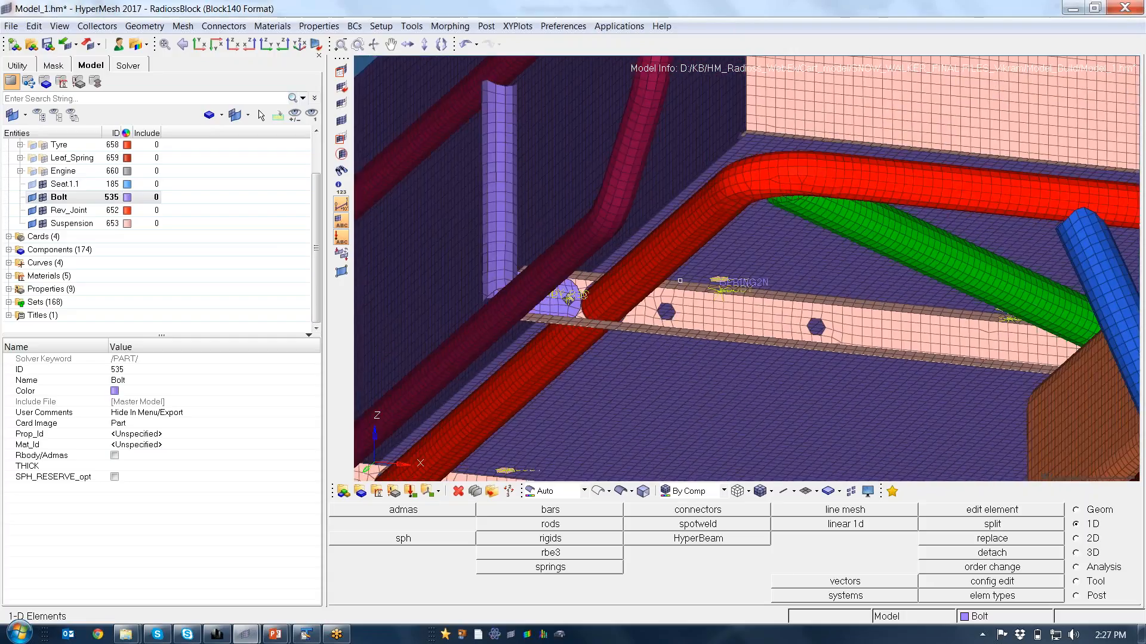
# Create a two-node spring between the centre nodes of the rigid bodies at the aligned bolt holes in the body panel and channel.
pyautogui.scroll(6, 784, 198)
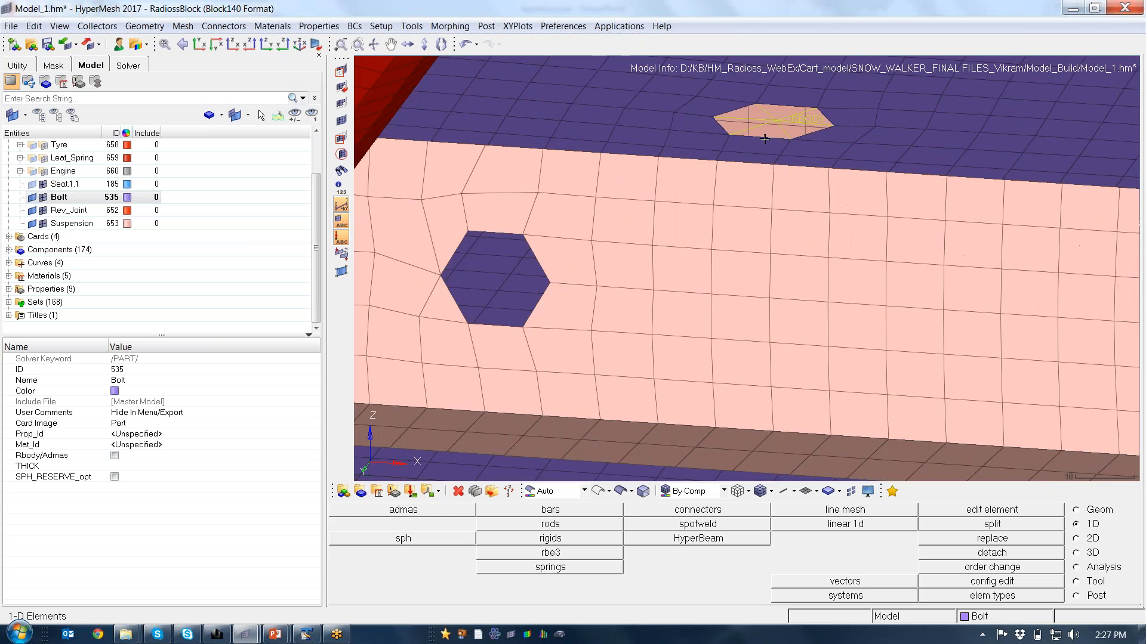
pyautogui.keyDown('ctrl'); pyautogui.moveTo(798, 116); pyautogui.dragTo(791, 116); pyautogui.keyUp('ctrl')
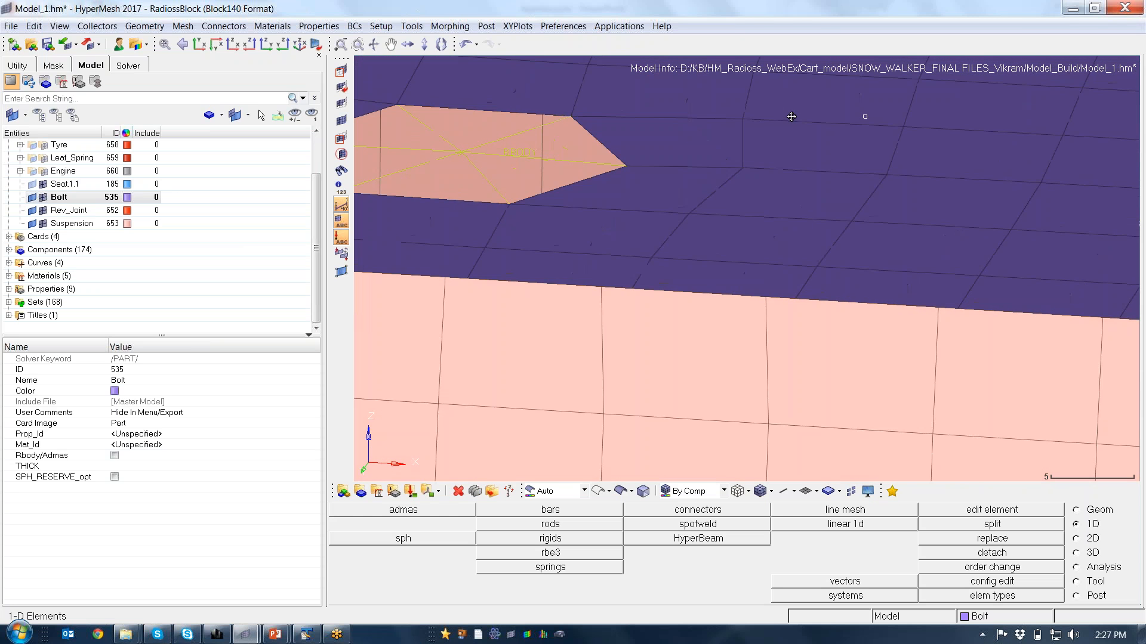
pyautogui.keyDown('ctrl'); pyautogui.moveTo(791, 117); pyautogui.dragTo(990, 97, button='right'); pyautogui.keyUp('ctrl')
pyautogui.click(543, 567)
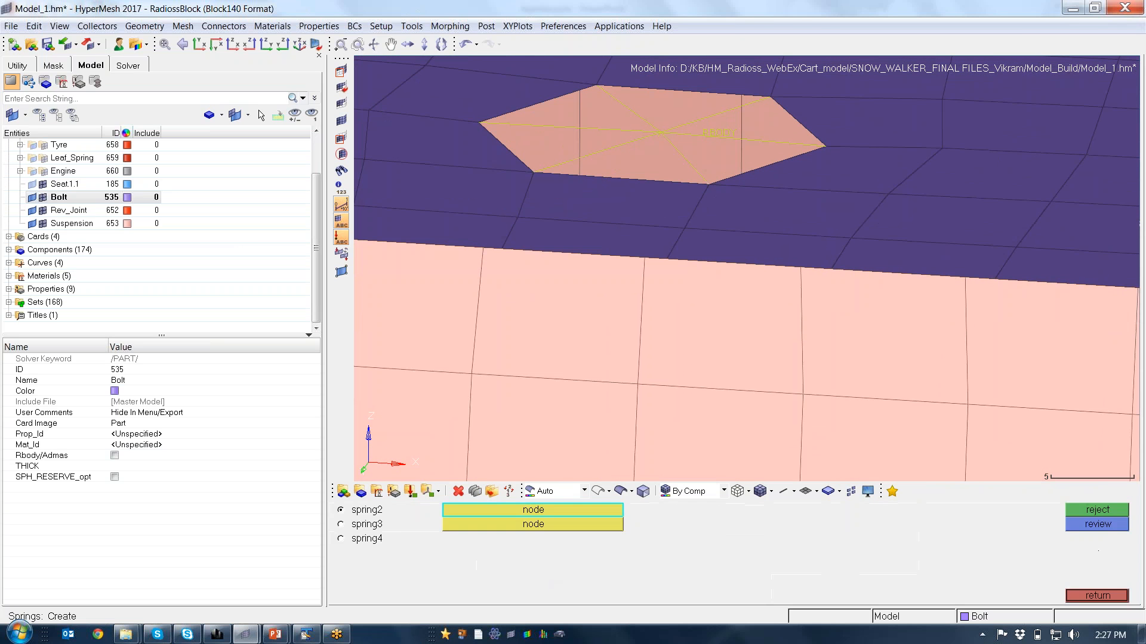
pyautogui.click(657, 133)
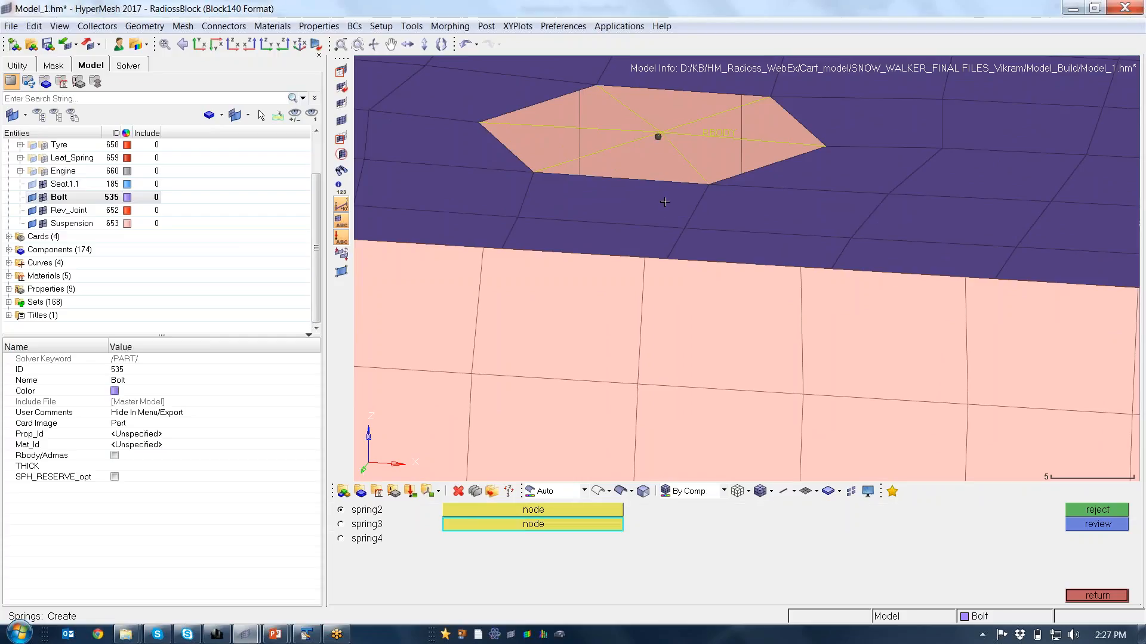
pyautogui.scroll(-3, 702, 285)
pyautogui.keyDown('ctrl'); pyautogui.moveTo(702, 285); pyautogui.dragTo(698, 139); pyautogui.keyUp('ctrl')
pyautogui.scroll(3, 702, 395)
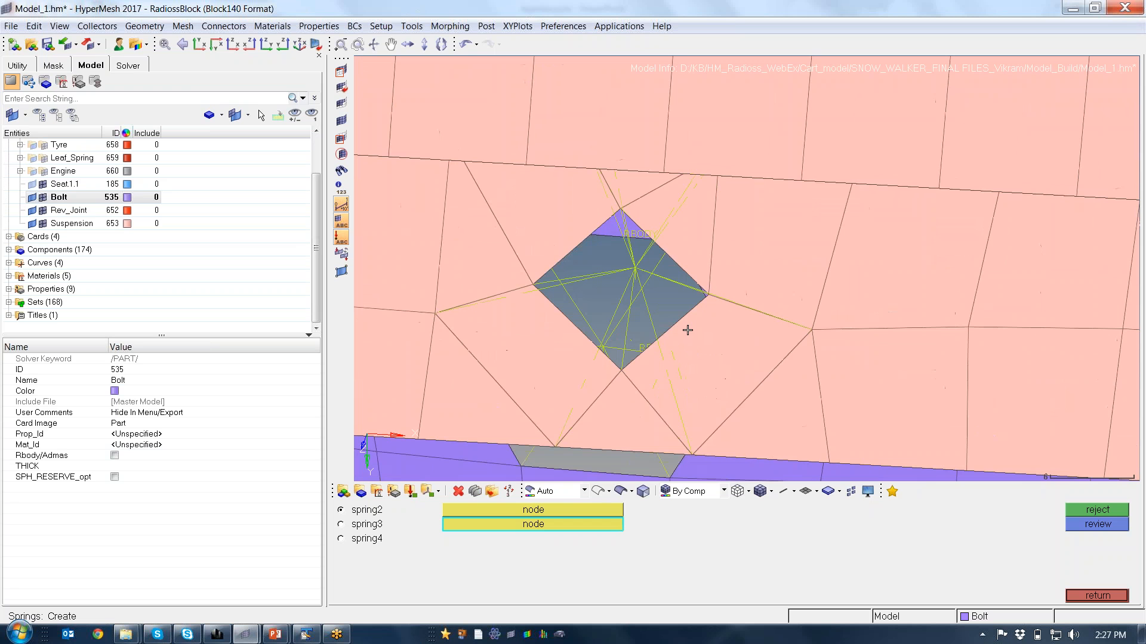
pyautogui.scroll(1, 636, 283)
pyautogui.click(636, 277)
pyautogui.scroll(-3, 643, 303)
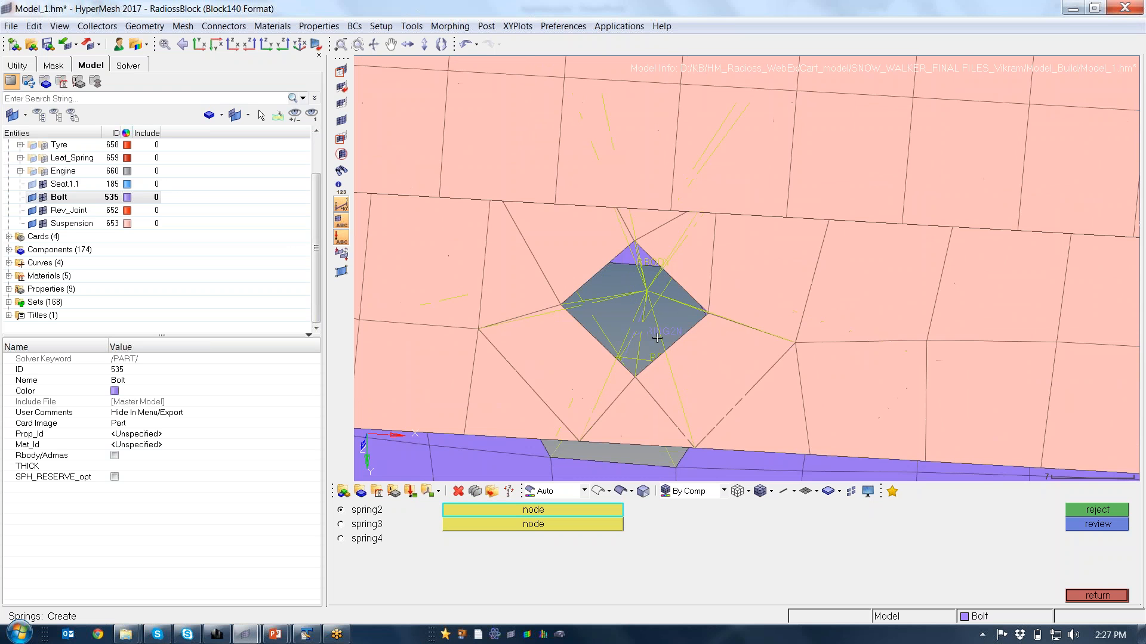
# Examine the rear underside of the cart around the bolted channels and finish the spring creation.
pyautogui.scroll(-3, 658, 339)
pyautogui.keyDown('ctrl'); pyautogui.moveTo(658, 338); pyautogui.dragTo(732, 216); pyautogui.keyUp('ctrl')
pyautogui.scroll(-6, 711, 259)
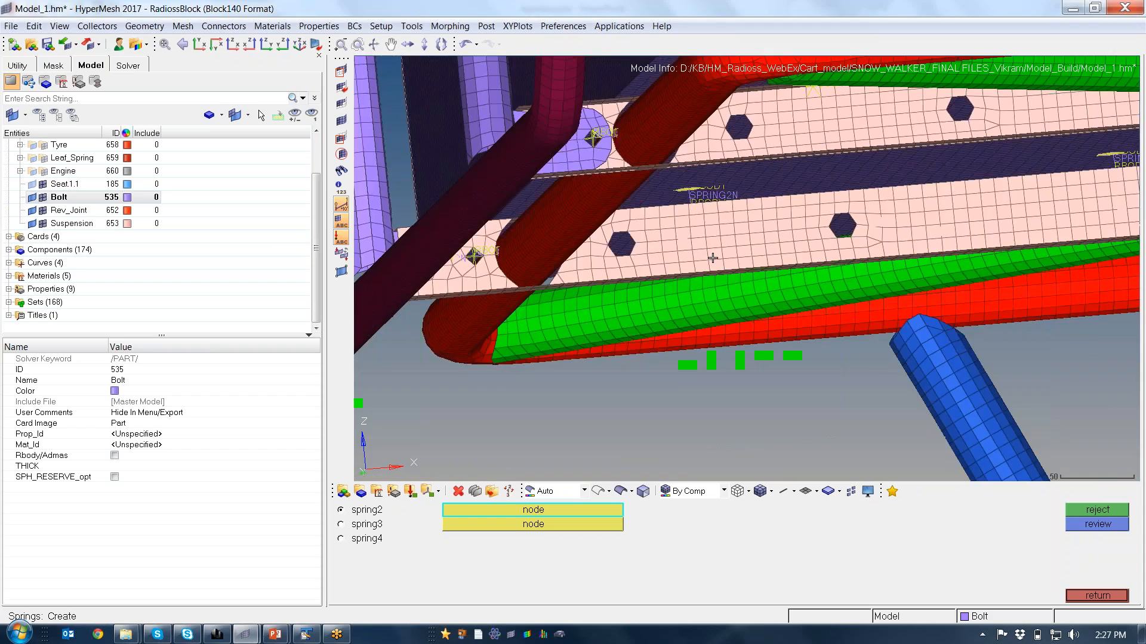
pyautogui.scroll(-6, 712, 259)
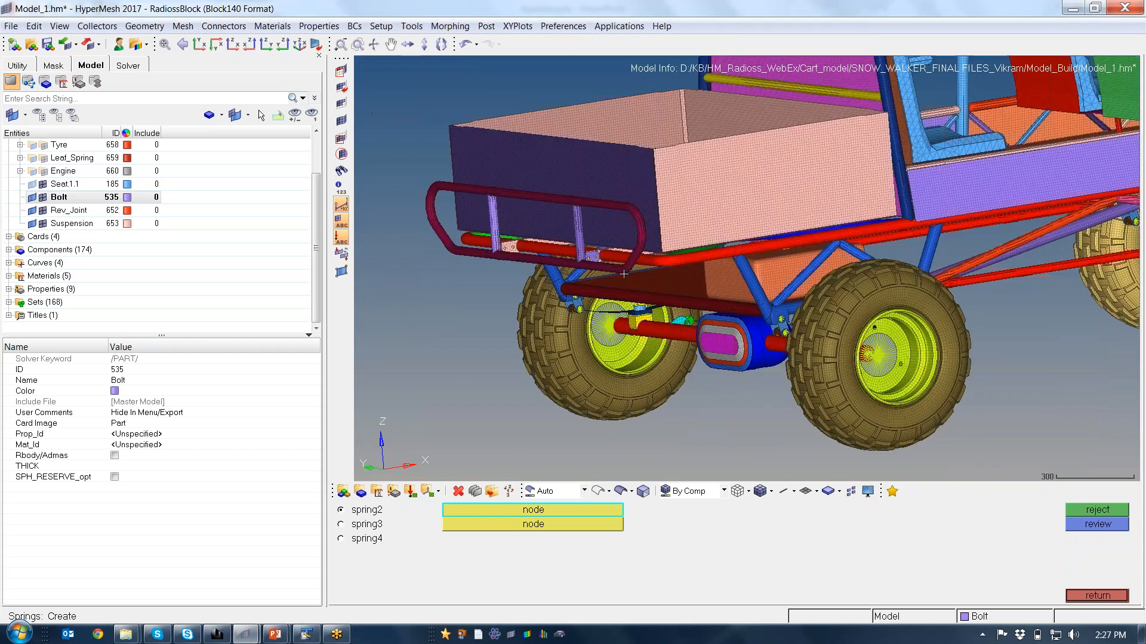
pyautogui.keyDown('ctrl'); pyautogui.moveTo(600, 234); pyautogui.dragTo(639, 258); pyautogui.keyUp('ctrl')
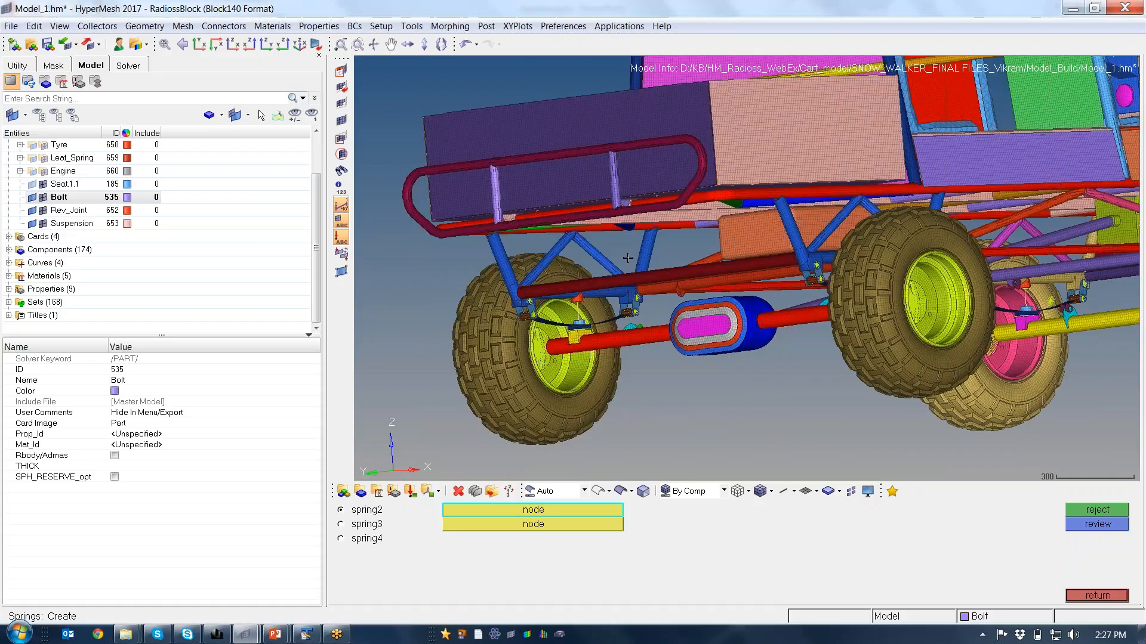
pyautogui.click(1101, 593)
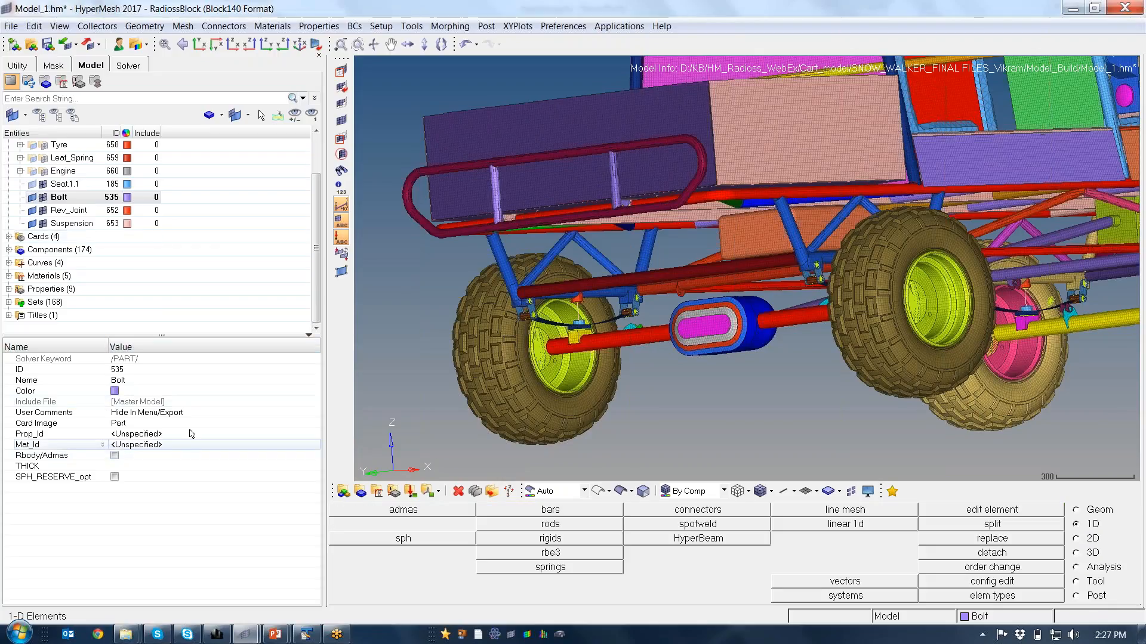
# Assign the Bolt spring-beam property to the Bolt component in the assembly hierarchy.
pyautogui.click(90, 185)
pyautogui.click(87, 199)
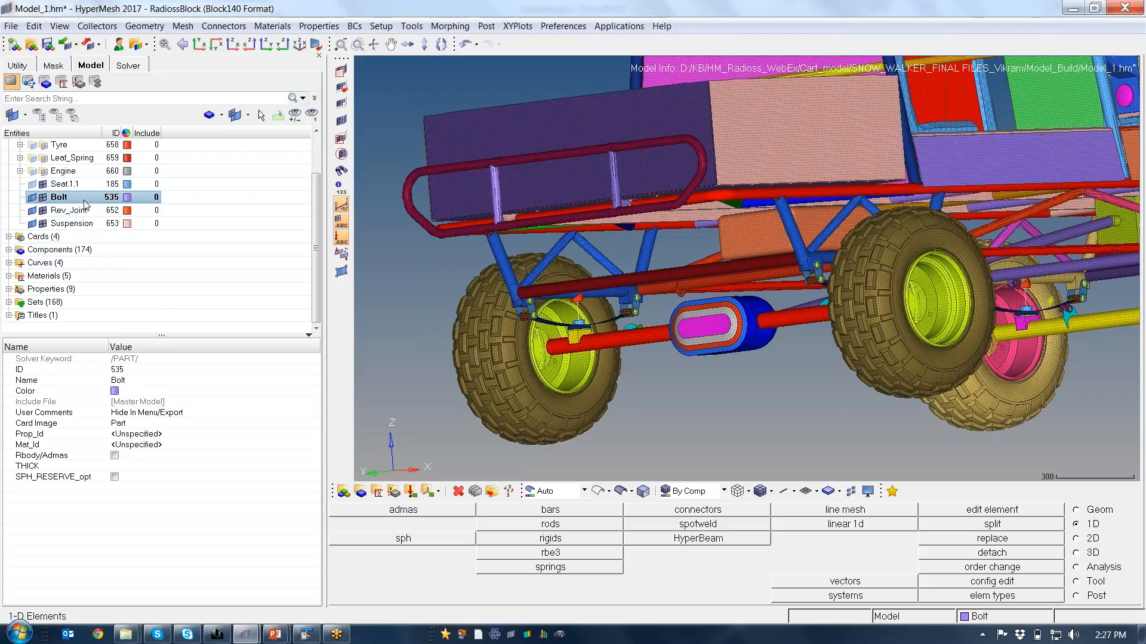
pyautogui.click(169, 440)
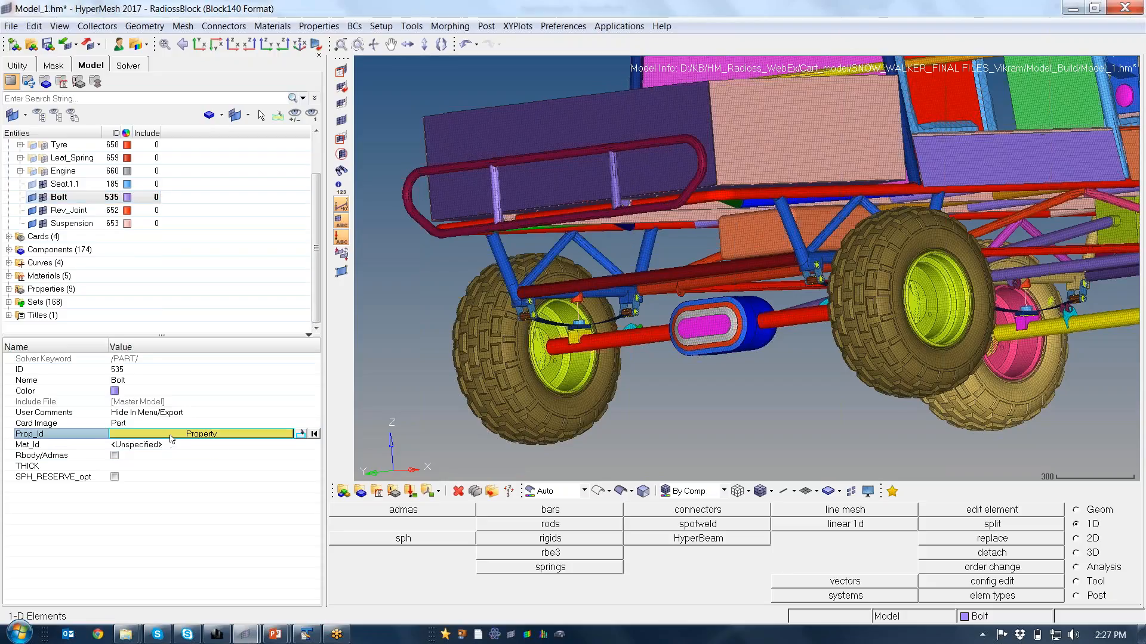
pyautogui.click(313, 434)
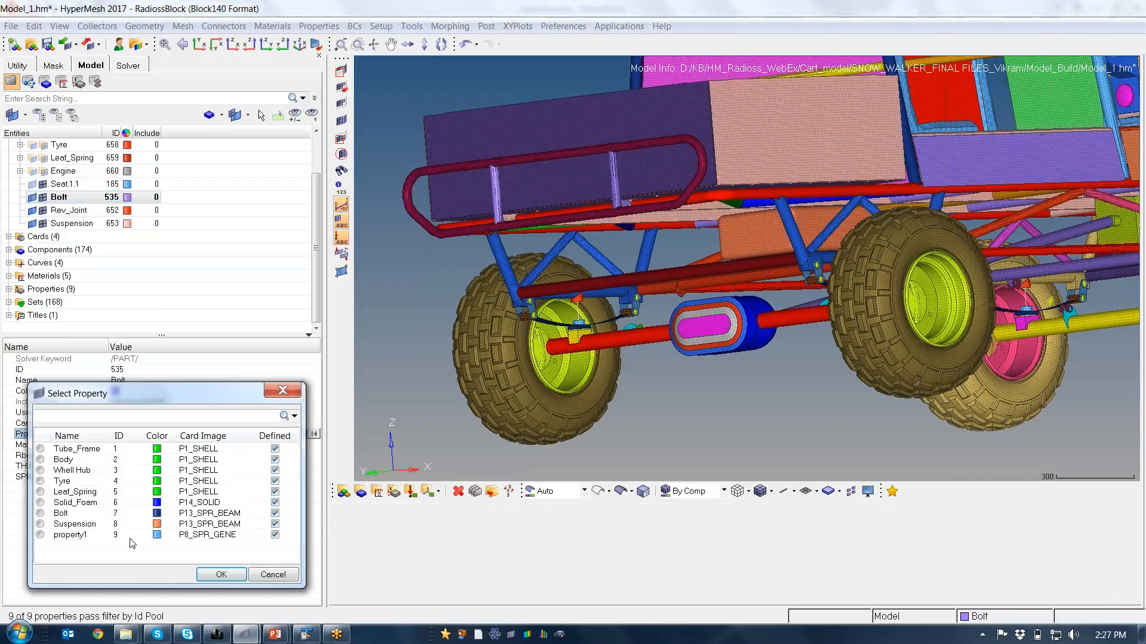
pyautogui.click(59, 514)
pyautogui.click(221, 575)
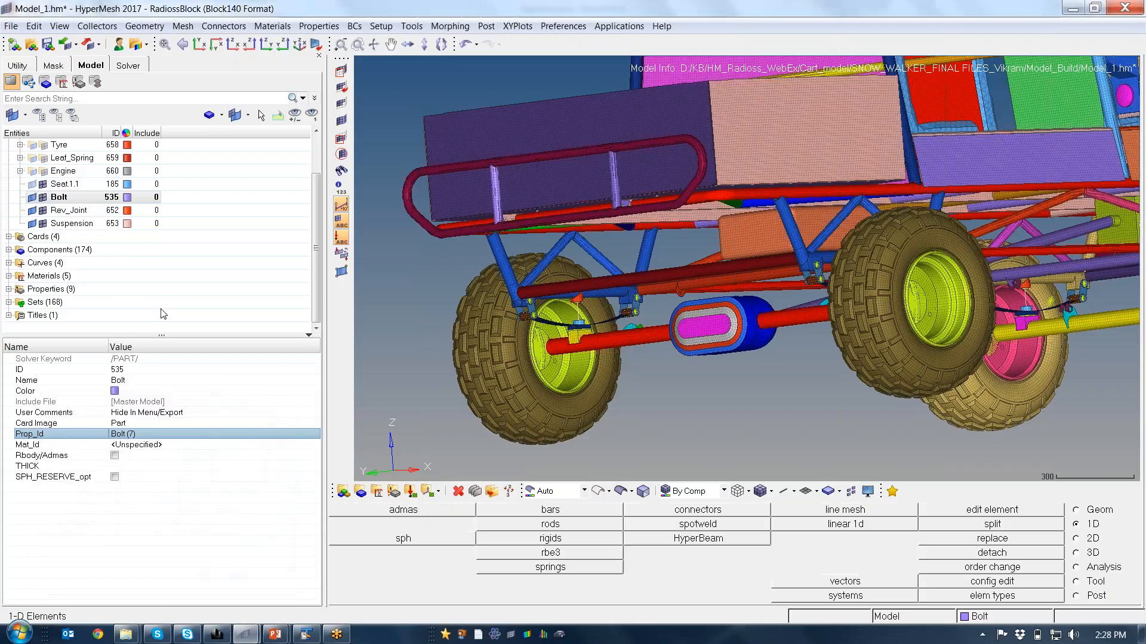
# Assign the general spring property property1 to the Rev_Joint component.
pyautogui.click(69, 210)
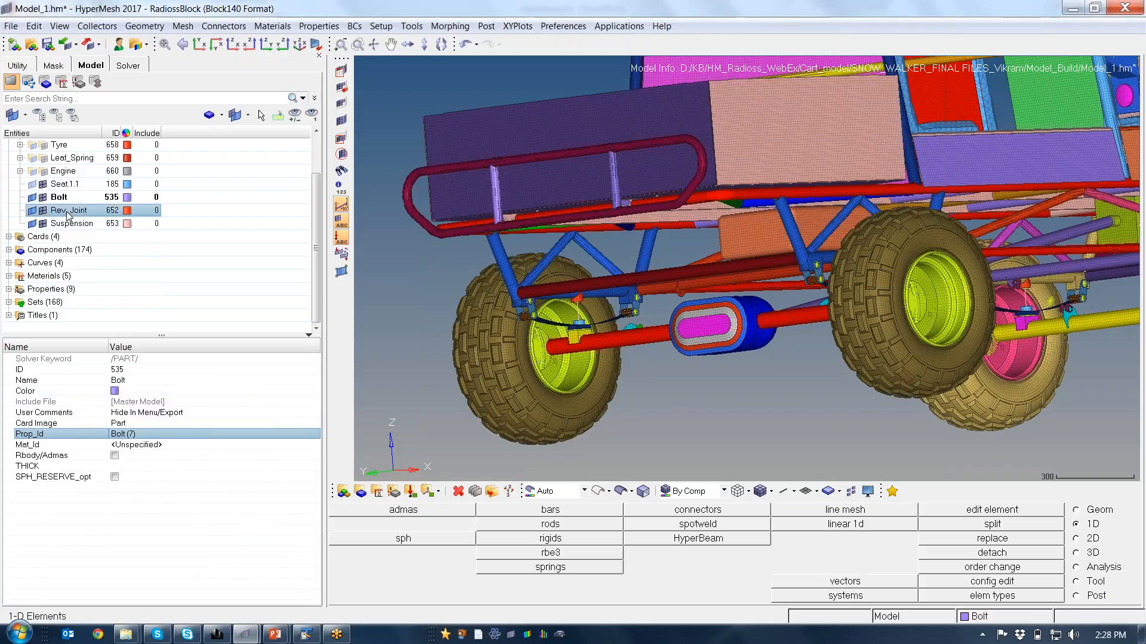
pyautogui.click(155, 439)
pyautogui.click(154, 438)
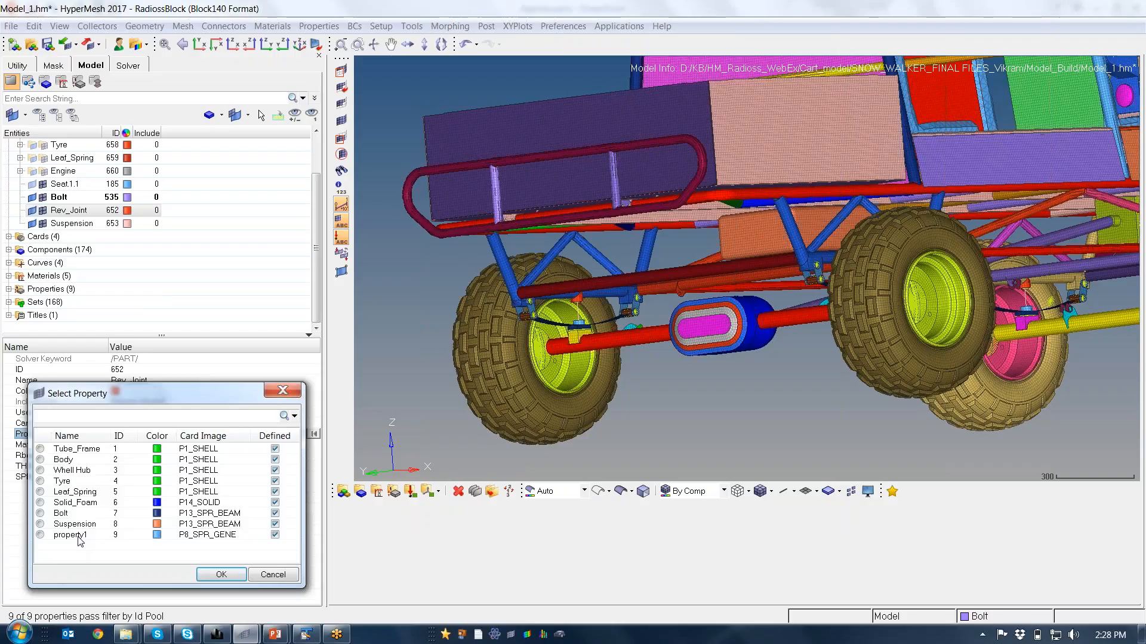
pyautogui.click(221, 575)
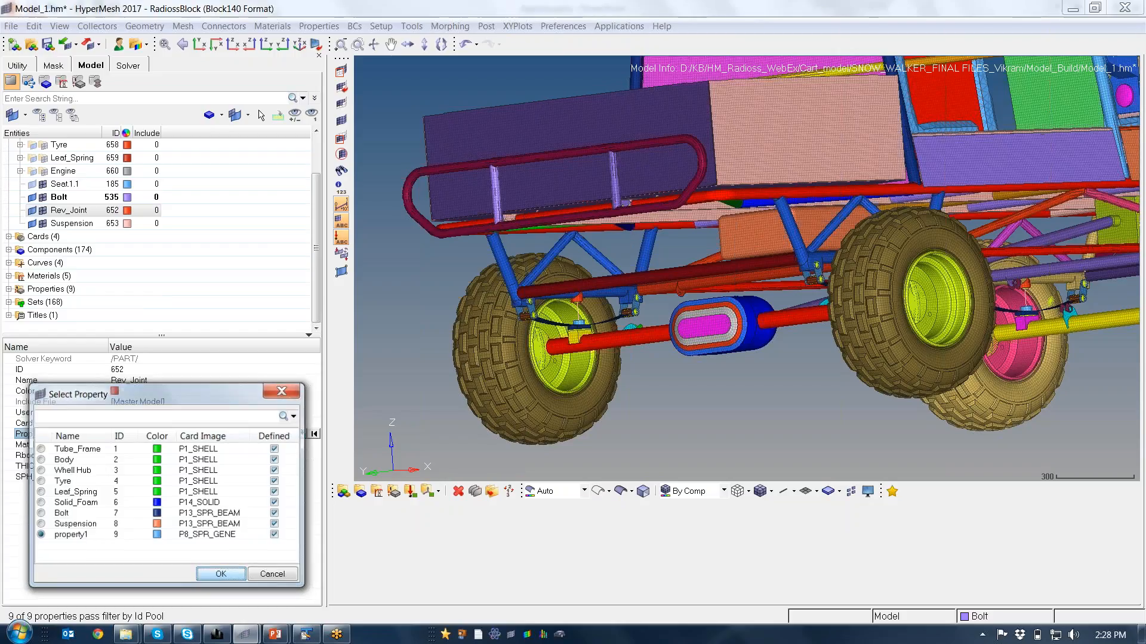
# Assign the Suspension spring-beam property to the Suspension component.
pyautogui.click(89, 223)
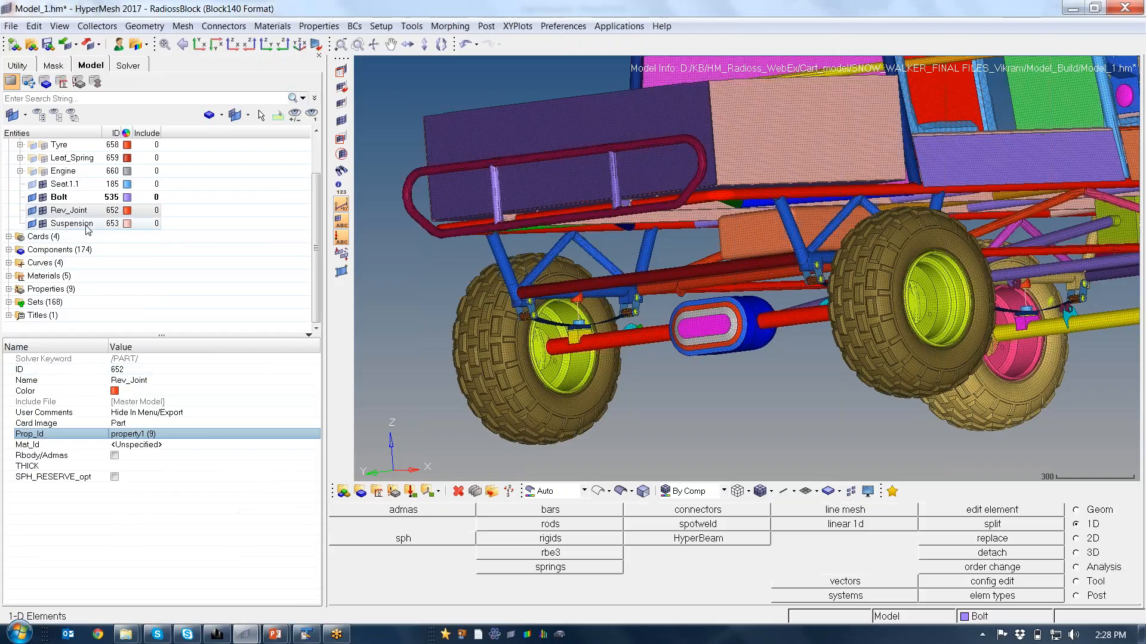
pyautogui.click(158, 434)
pyautogui.click(159, 434)
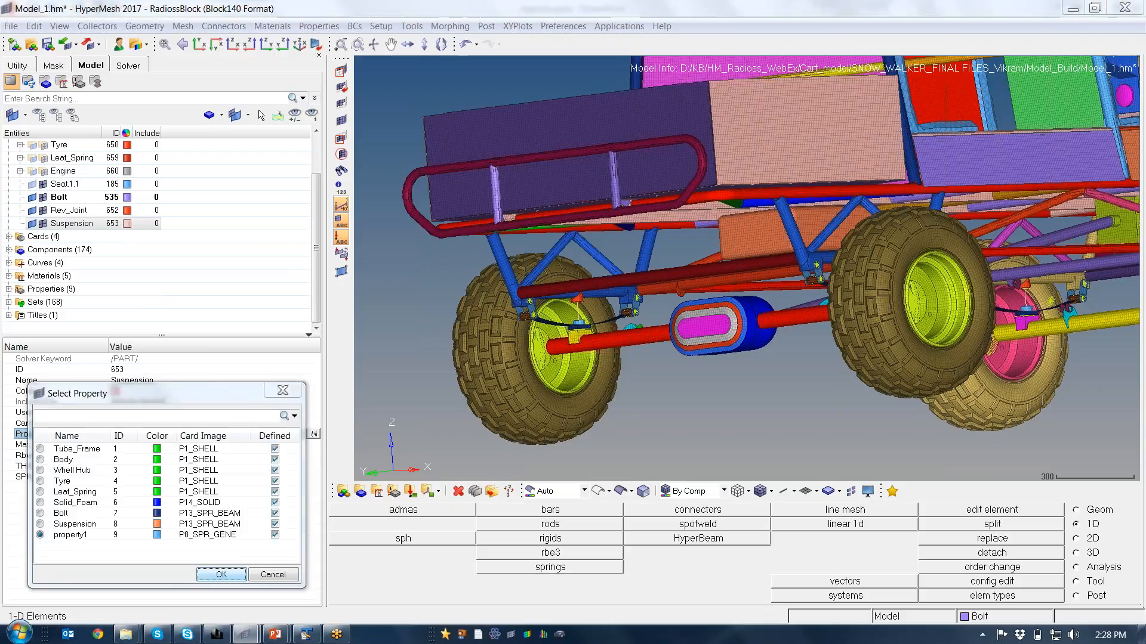
pyautogui.click(84, 526)
pyautogui.click(216, 574)
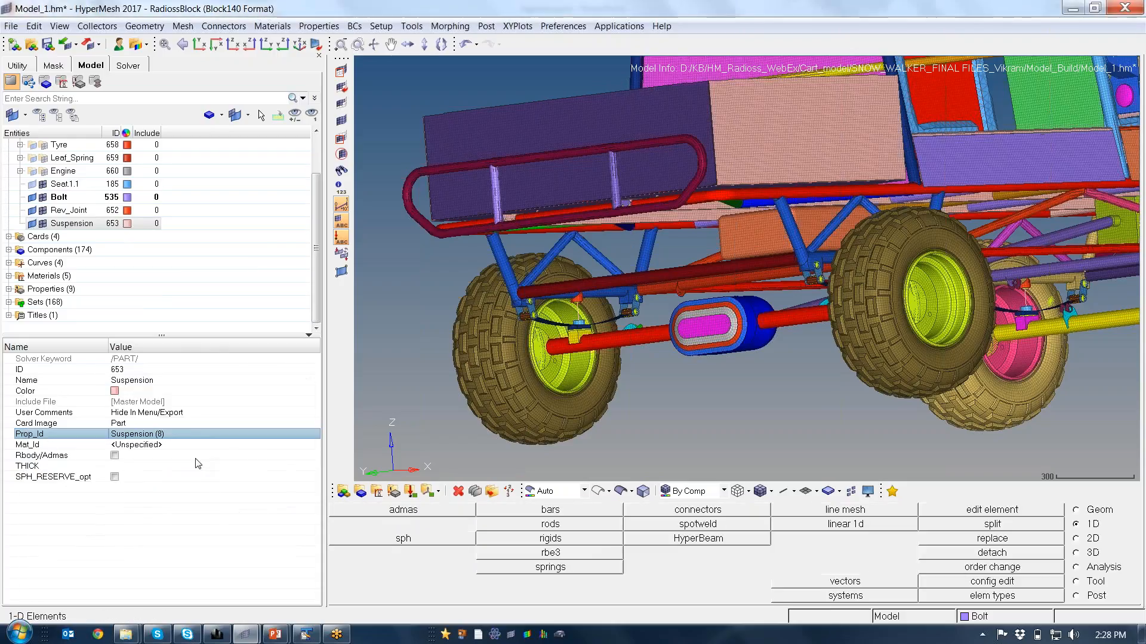
# Review the property assignments of the Bolt, Rev_Joint and Suspension components one after another.
pyautogui.click(82, 199)
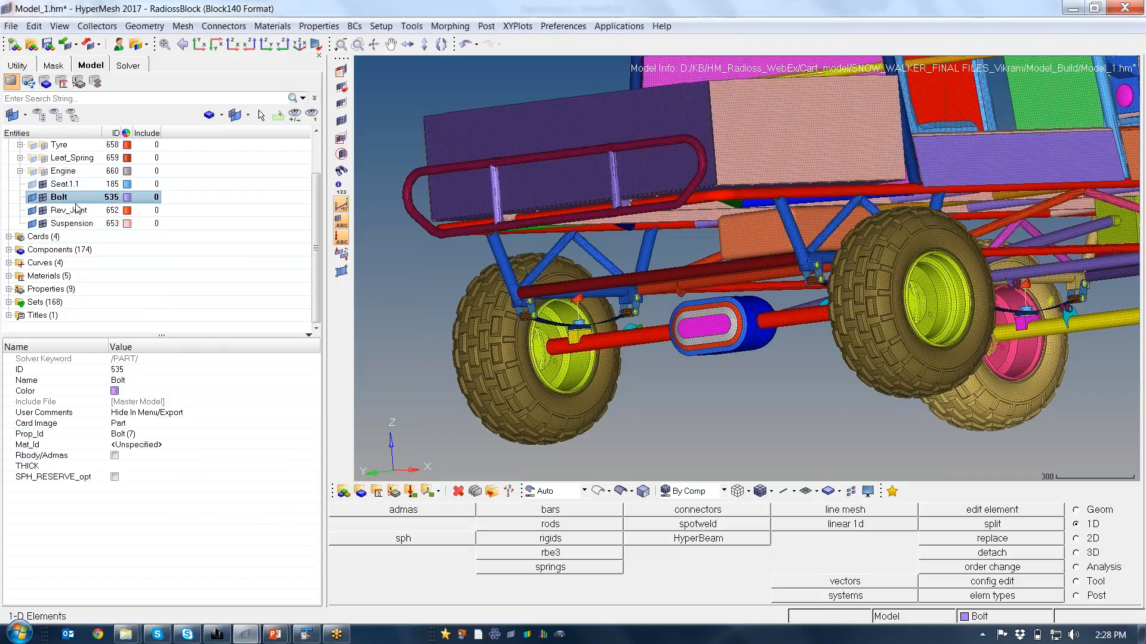
pyautogui.click(77, 212)
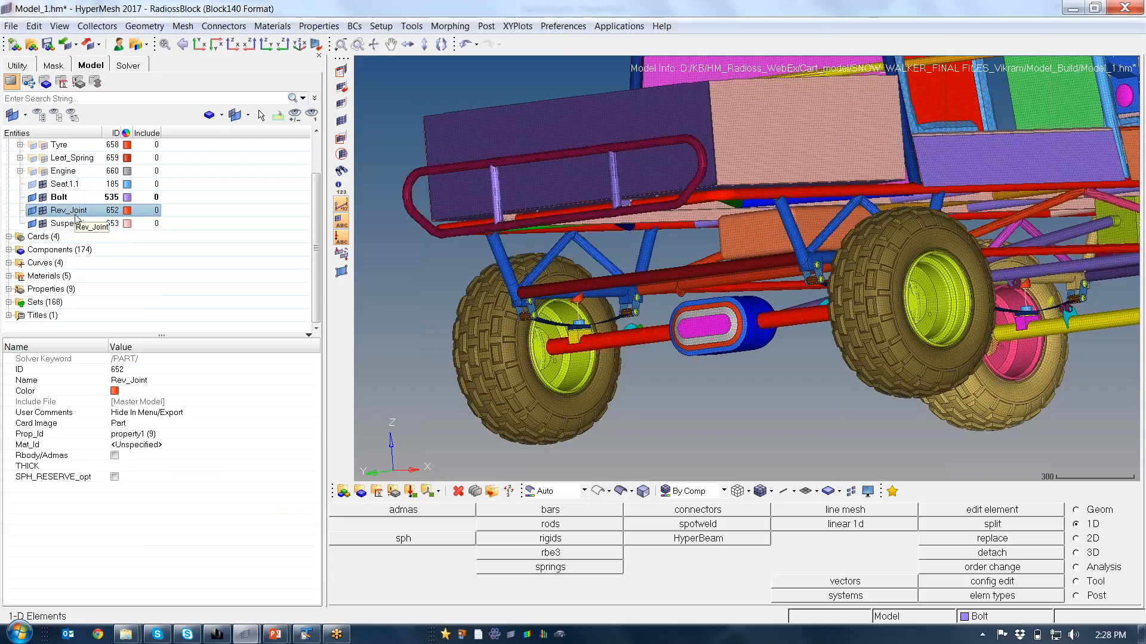
pyautogui.click(72, 224)
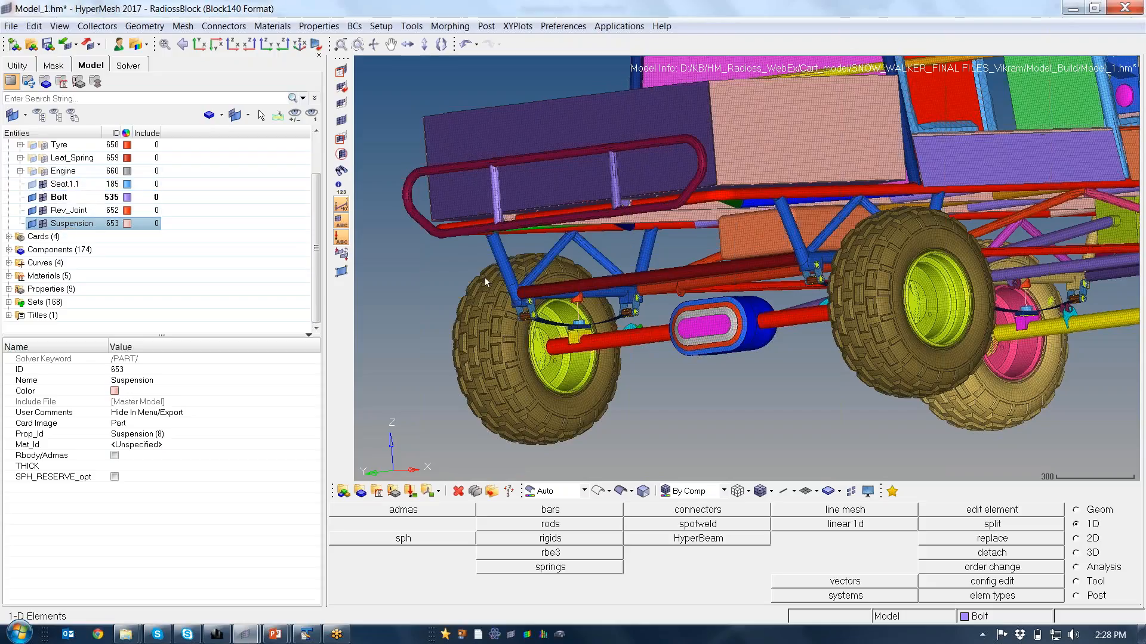
# Collapse the Assembly Hierarchy in the model browser and view the complete cart.
pyautogui.keyDown('ctrl'); pyautogui.moveTo(485, 278); pyautogui.dragTo(517, 240); pyautogui.keyUp('ctrl')
pyautogui.scroll(-5, 510, 227)
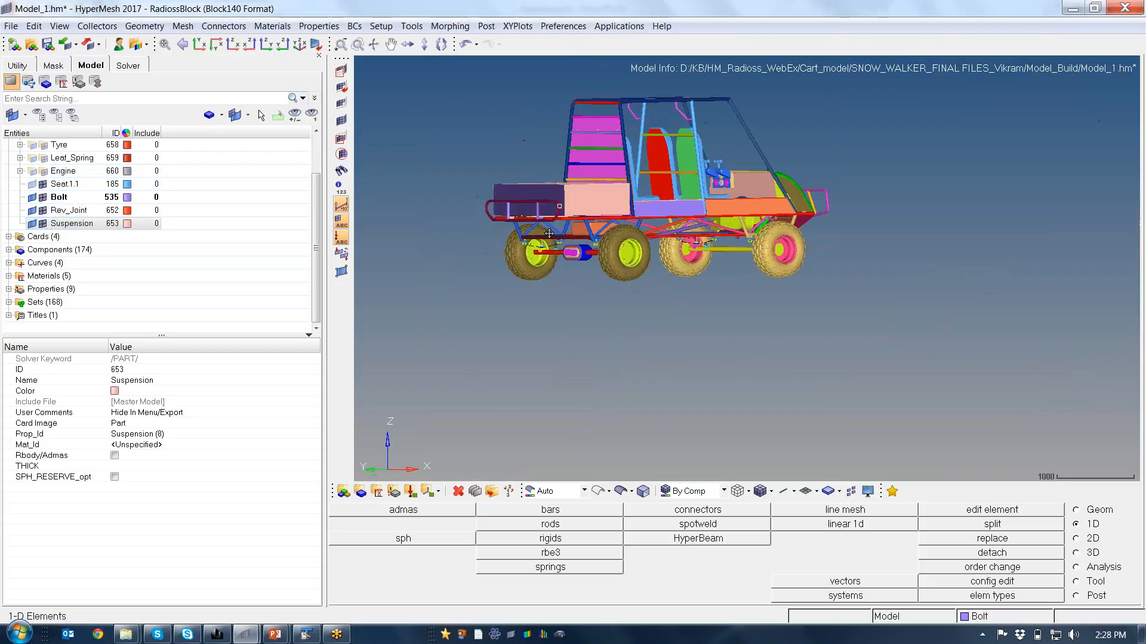
pyautogui.keyDown('ctrl'); pyautogui.moveTo(517, 240); pyautogui.dragTo(512, 277, button='right'); pyautogui.keyUp('ctrl')
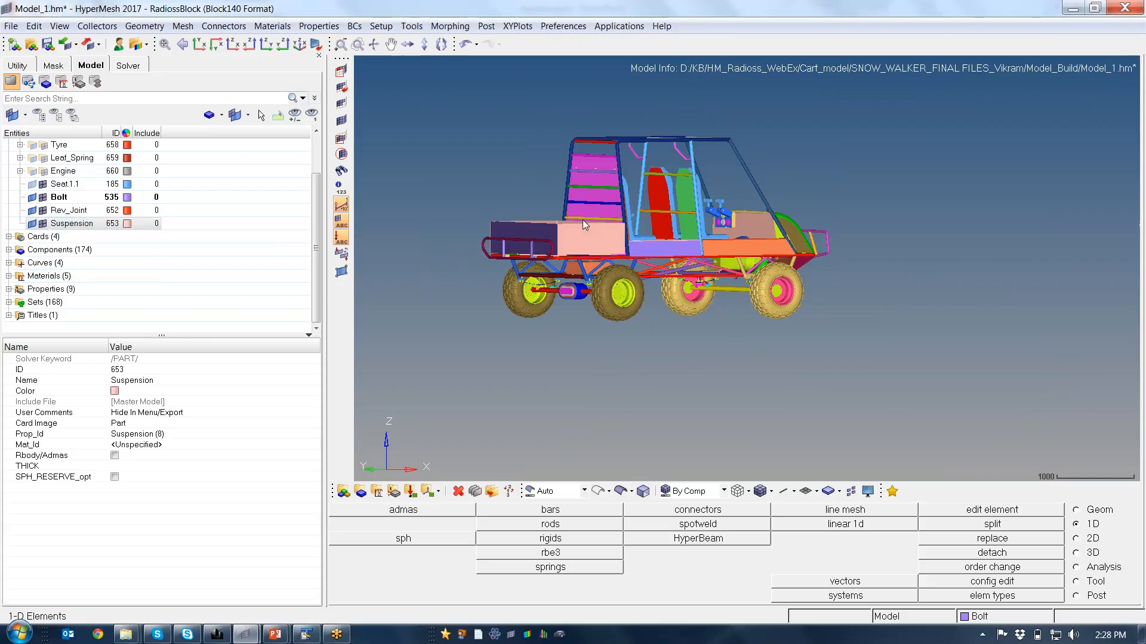
pyautogui.keyDown('ctrl'); pyautogui.moveTo(604, 213); pyautogui.dragTo(647, 269, button='right'); pyautogui.keyUp('ctrl')
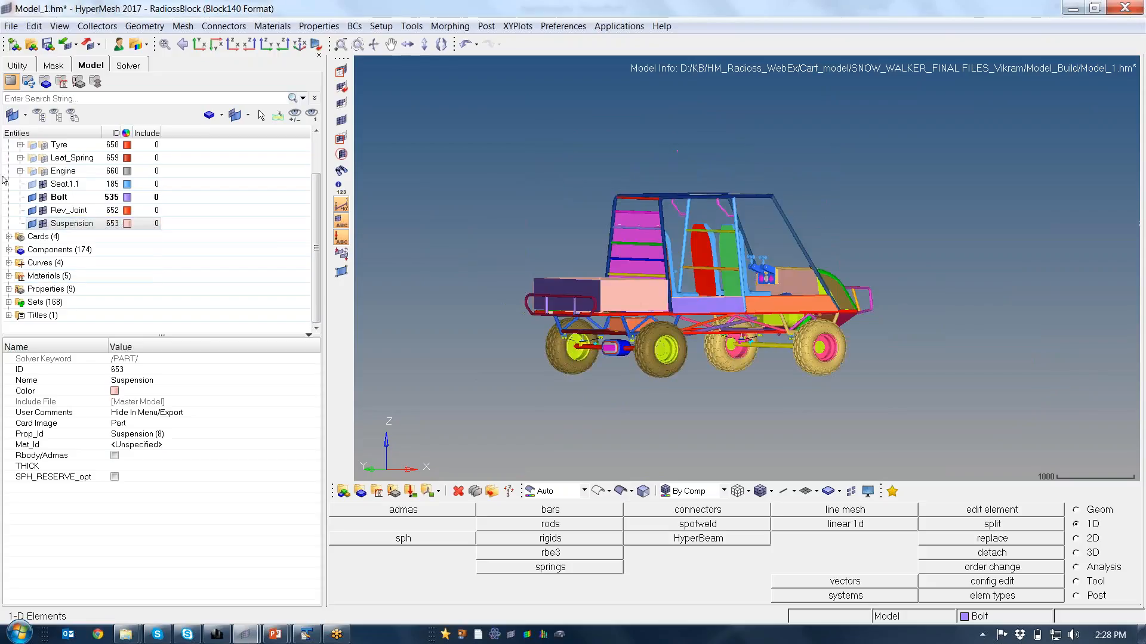
pyautogui.moveTo(317, 242); pyautogui.dragTo(324, 189)
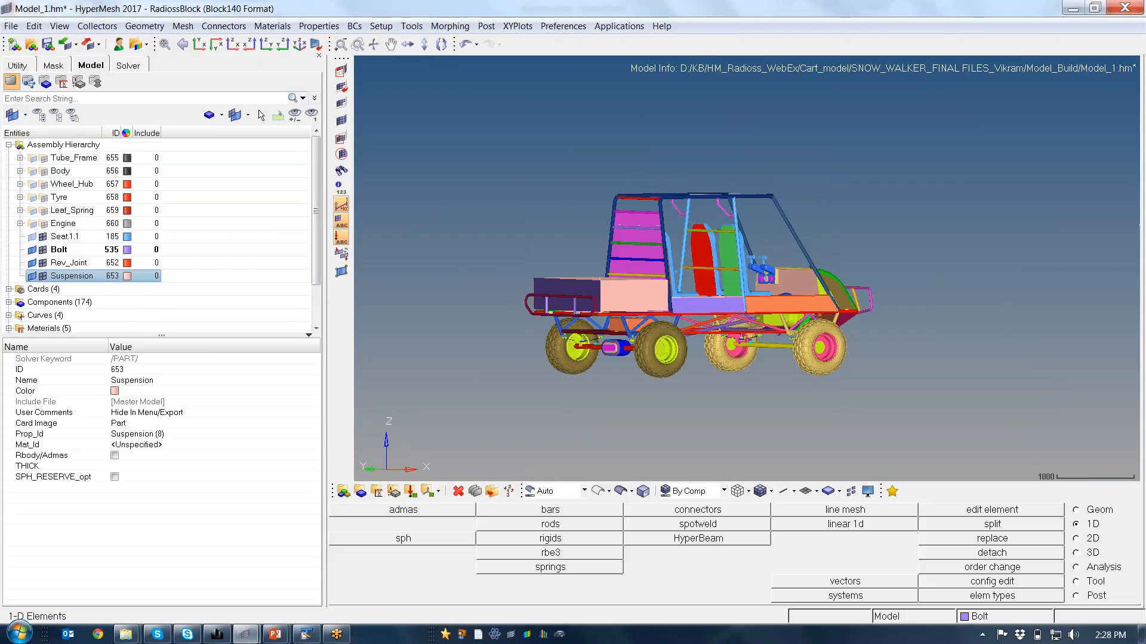
pyautogui.click(9, 145)
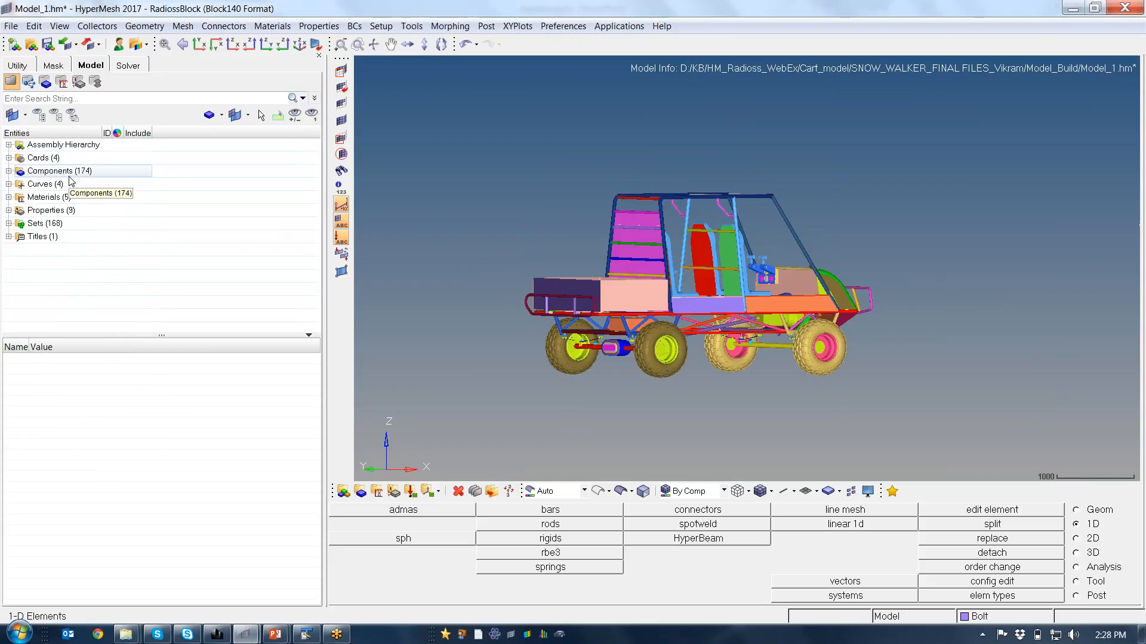
pyautogui.moveTo(595, 302)
pyautogui.keyDown('ctrl'); pyautogui.mouseDown()
pyautogui.moveTo(576, 317)
pyautogui.moveTo(590, 306)
pyautogui.mouseUp(); pyautogui.keyUp('ctrl')
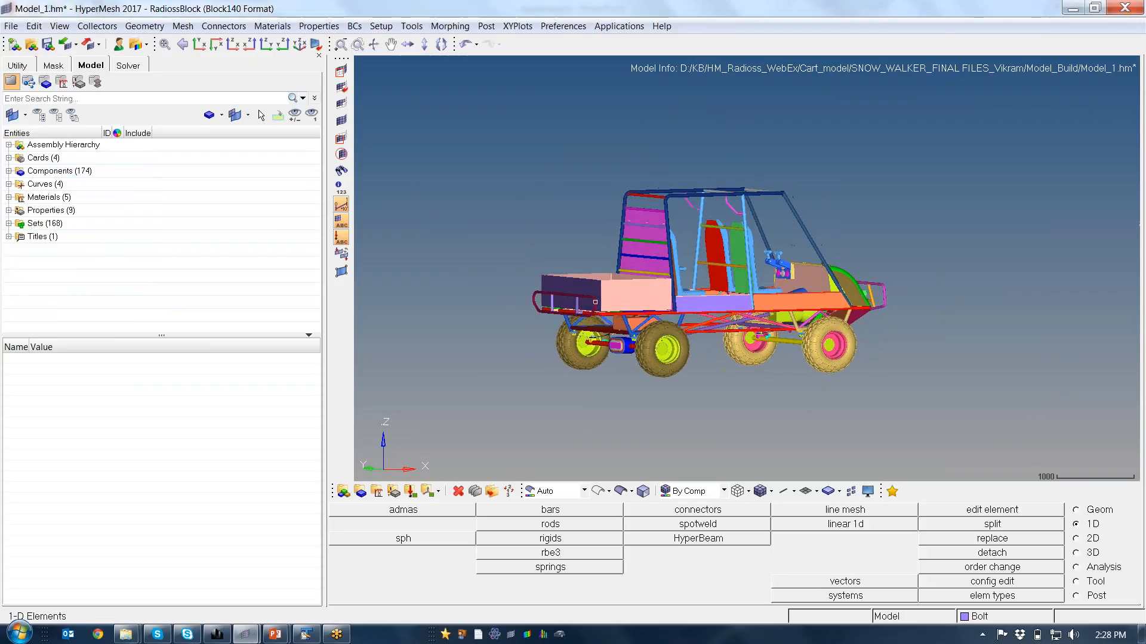
# Open the Component Table from the Radioss utilities and enlarge it to show more rows.
pyautogui.click(18, 65)
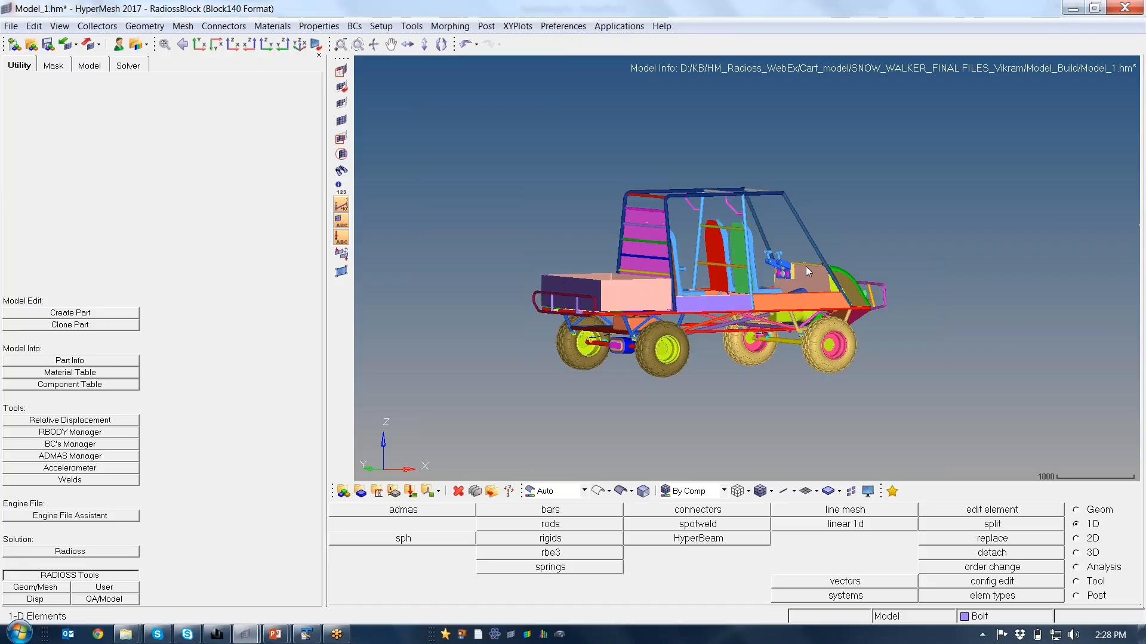
pyautogui.click(110, 385)
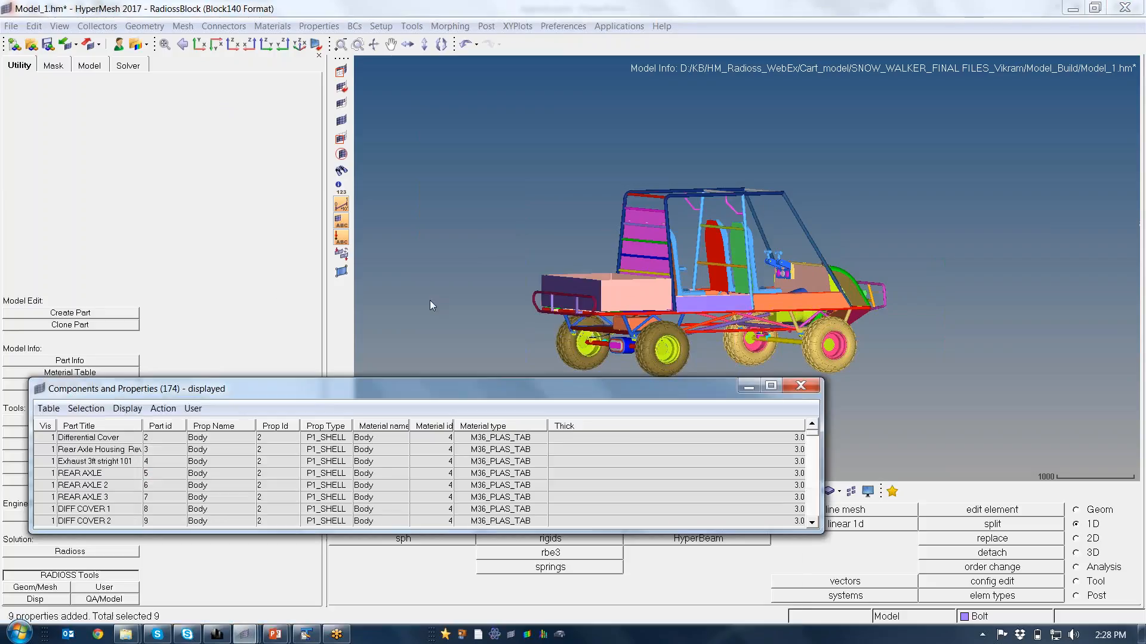
pyautogui.moveTo(434, 389); pyautogui.dragTo(475, 155)
pyautogui.moveTo(864, 301); pyautogui.dragTo(972, 518)
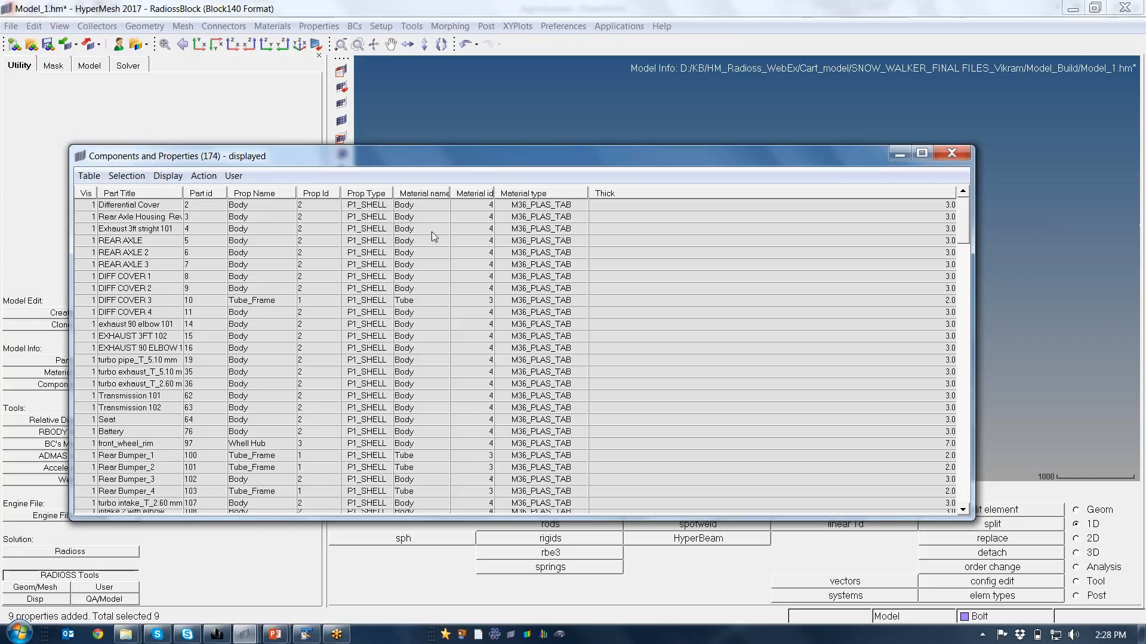
# Sort the component table by property type and examine each part's assigned property, material and thickness.
pyautogui.scroll(-1, 966, 243)
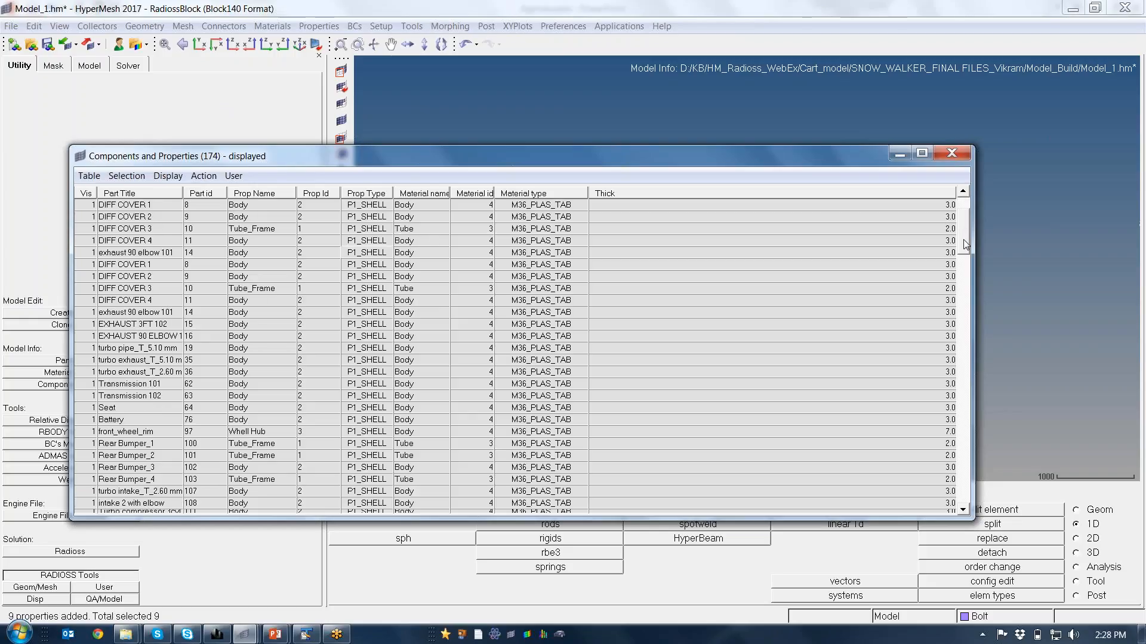
pyautogui.moveTo(965, 244); pyautogui.dragTo(997, 470)
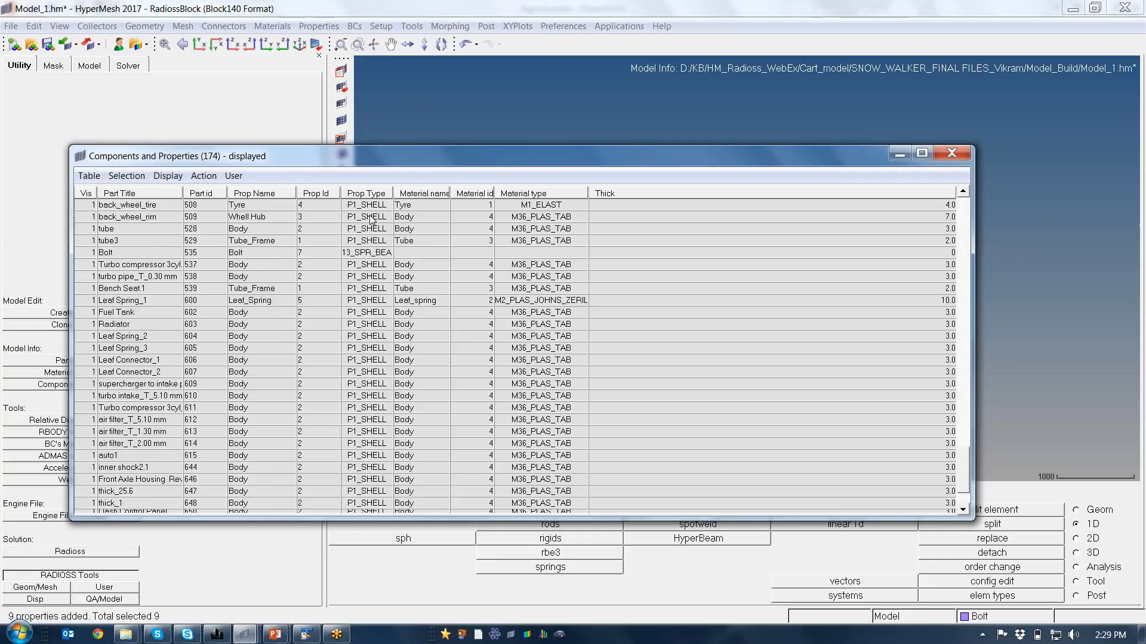
pyautogui.click(366, 195)
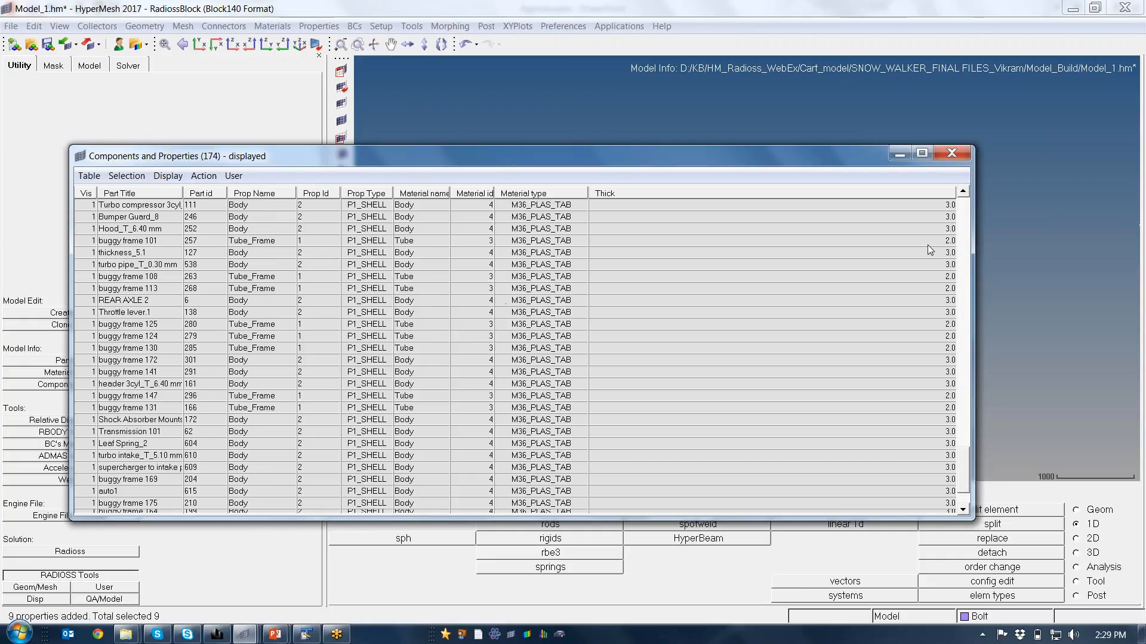
pyautogui.moveTo(964, 459); pyautogui.dragTo(957, 206)
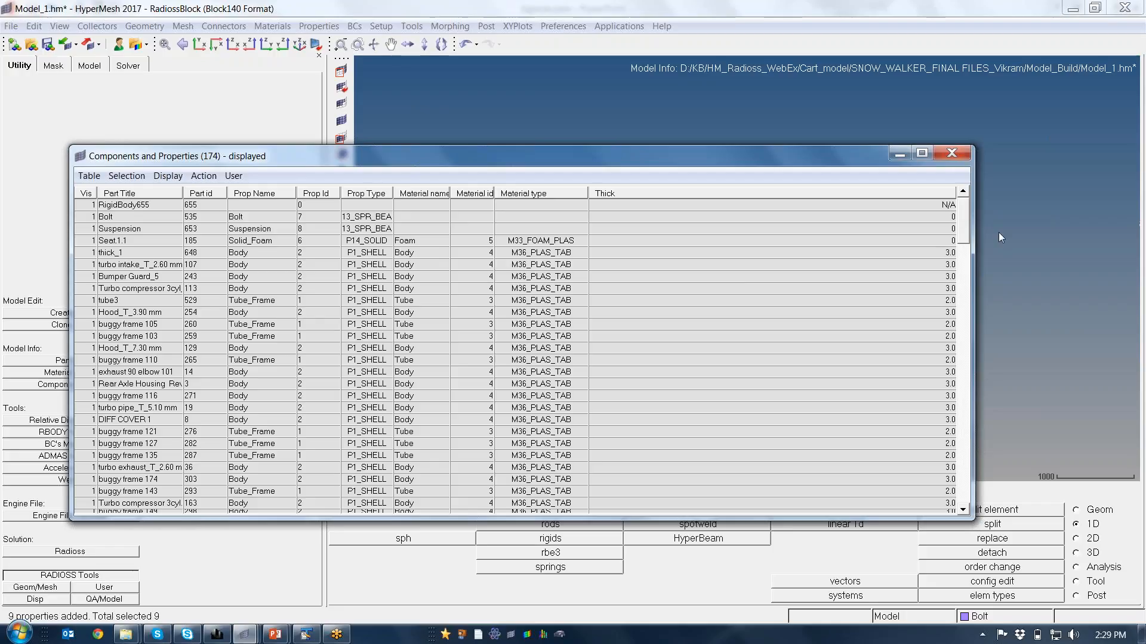
pyautogui.moveTo(967, 230); pyautogui.dragTo(979, 497)
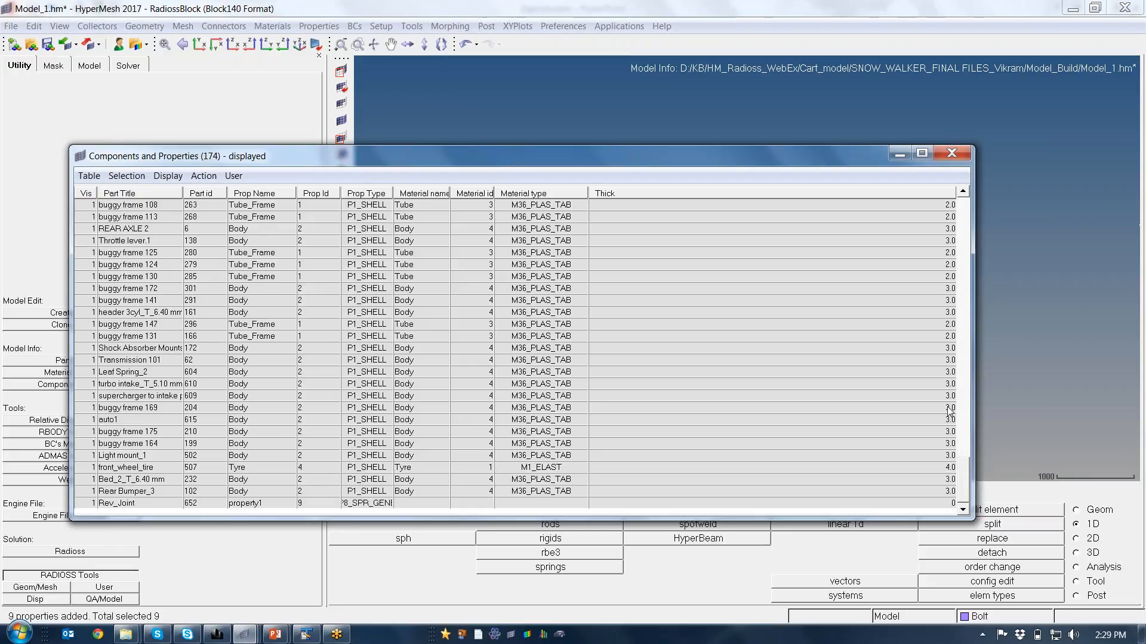
pyautogui.moveTo(963, 477); pyautogui.dragTo(982, 208)
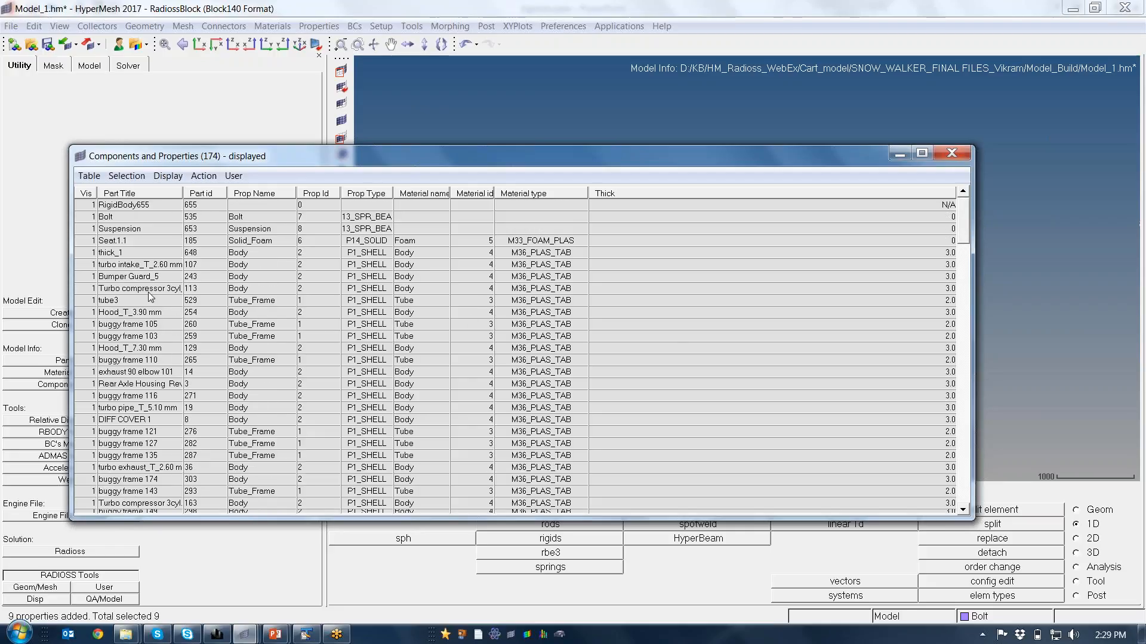
# Make the component table editable and show which kinds of values can be assigned to its parts.
pyautogui.click(133, 266)
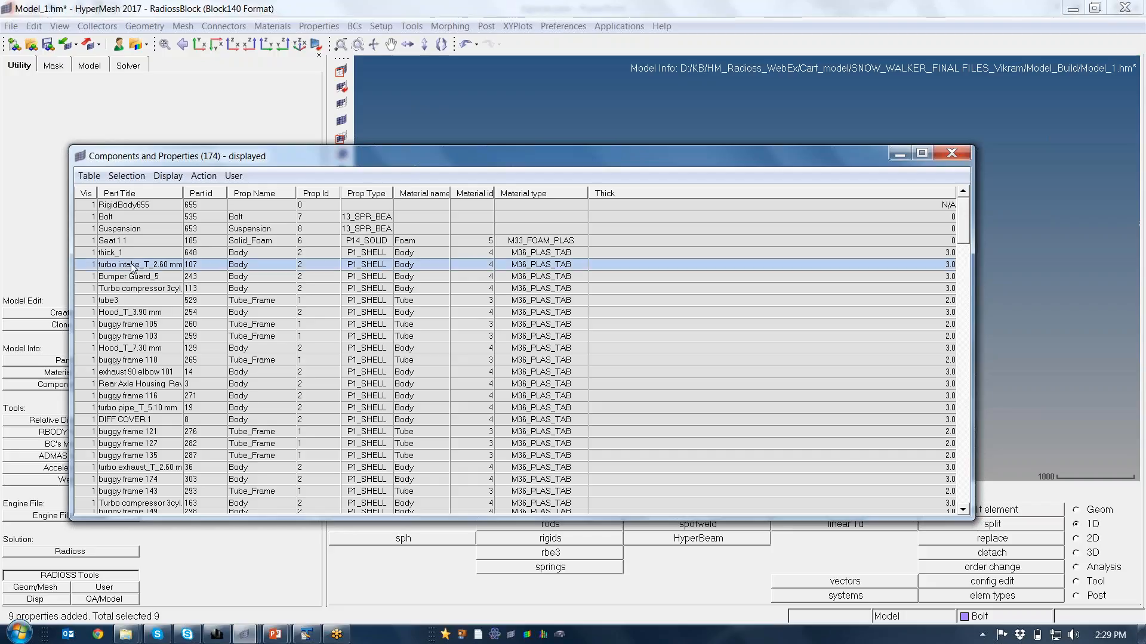
pyautogui.click(87, 177)
pyautogui.click(101, 206)
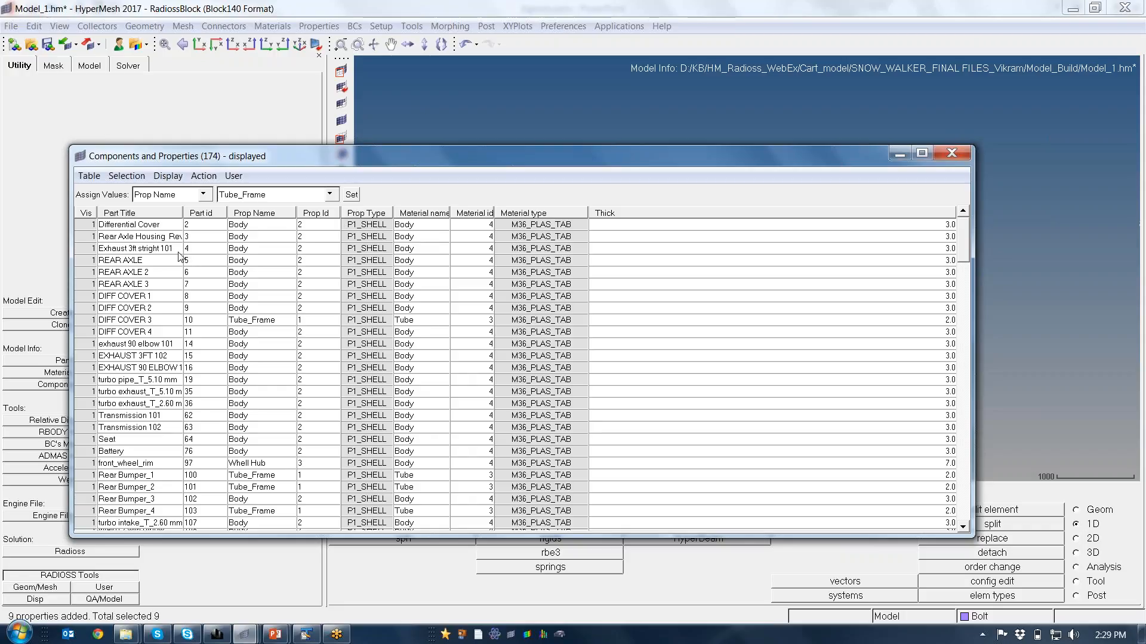
pyautogui.click(203, 195)
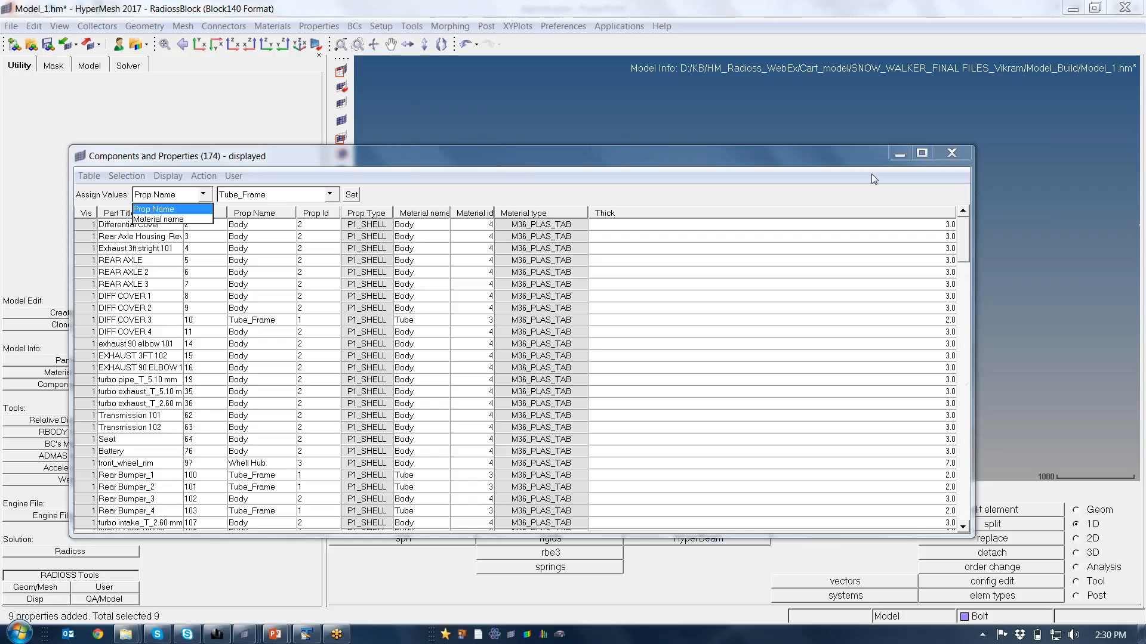
# Close the component table and return to the model browser.
pyautogui.click(946, 156)
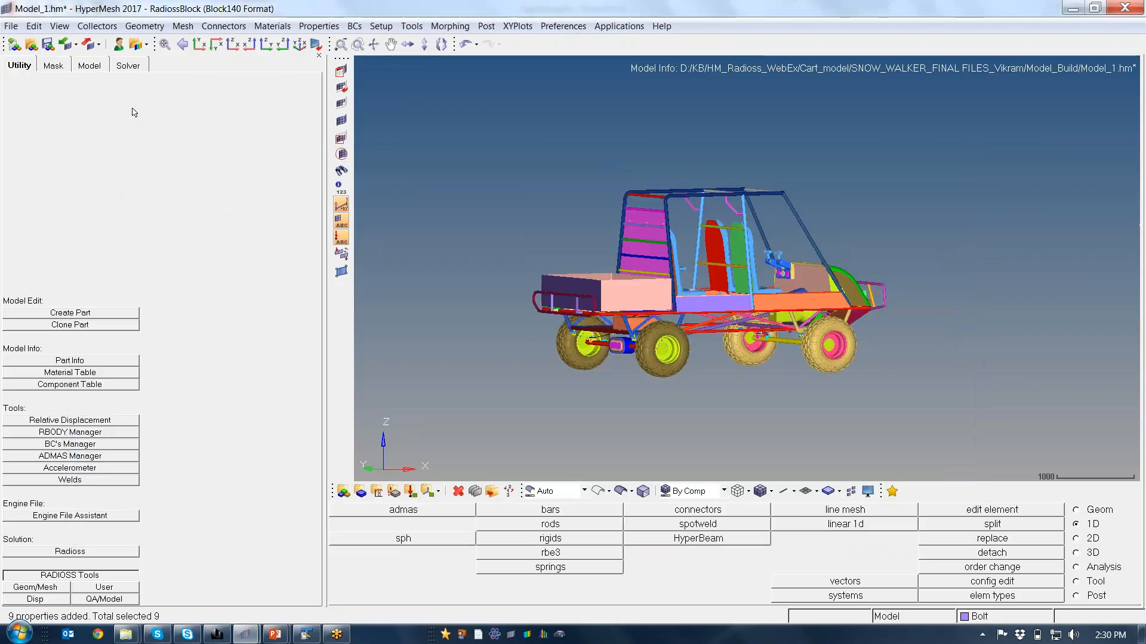
pyautogui.keyDown('ctrl'); pyautogui.moveTo(515, 280); pyautogui.dragTo(507, 283); pyautogui.keyUp('ctrl')
pyautogui.keyDown('ctrl'); pyautogui.moveTo(507, 283); pyautogui.dragTo(437, 267, button='right'); pyautogui.keyUp('ctrl')
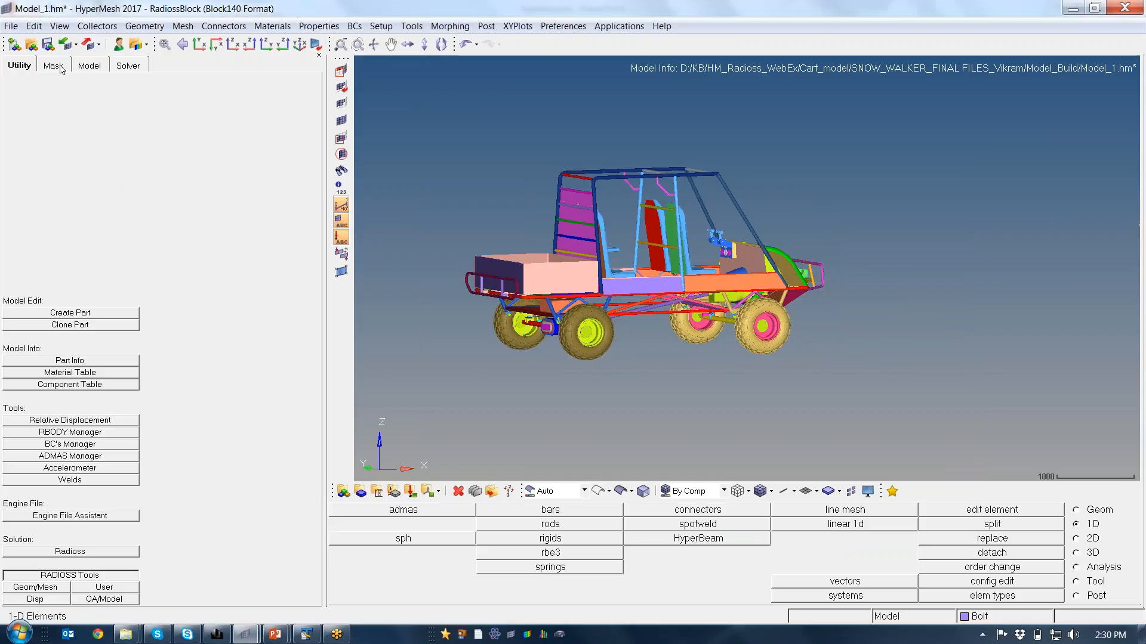
pyautogui.click(99, 68)
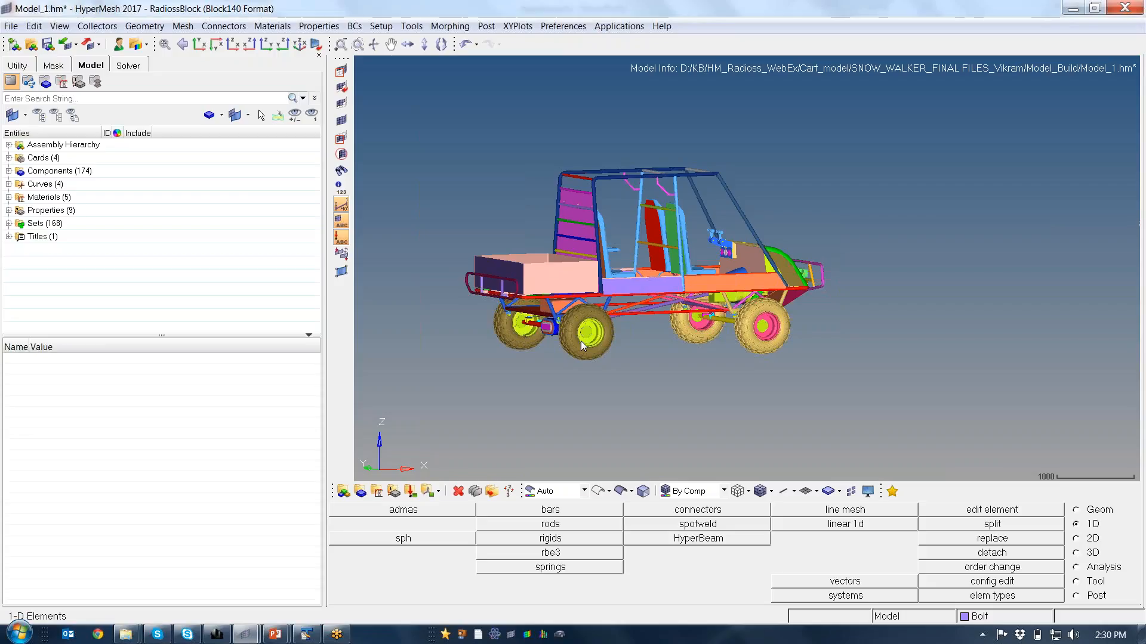
pyautogui.click(179, 27)
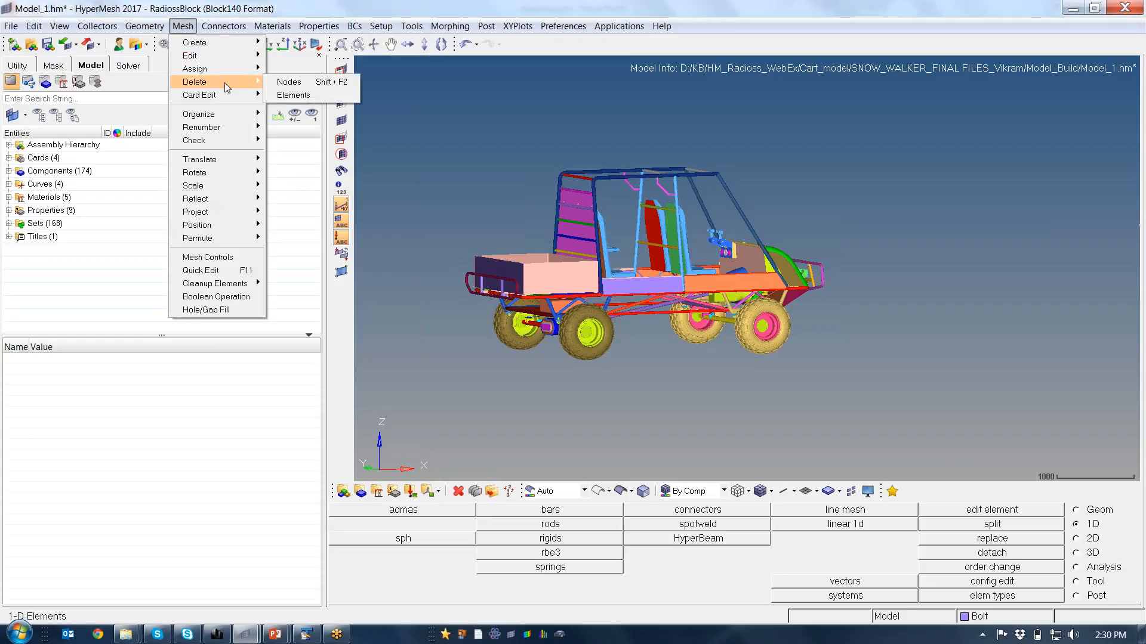
pyautogui.moveTo(242, 46)
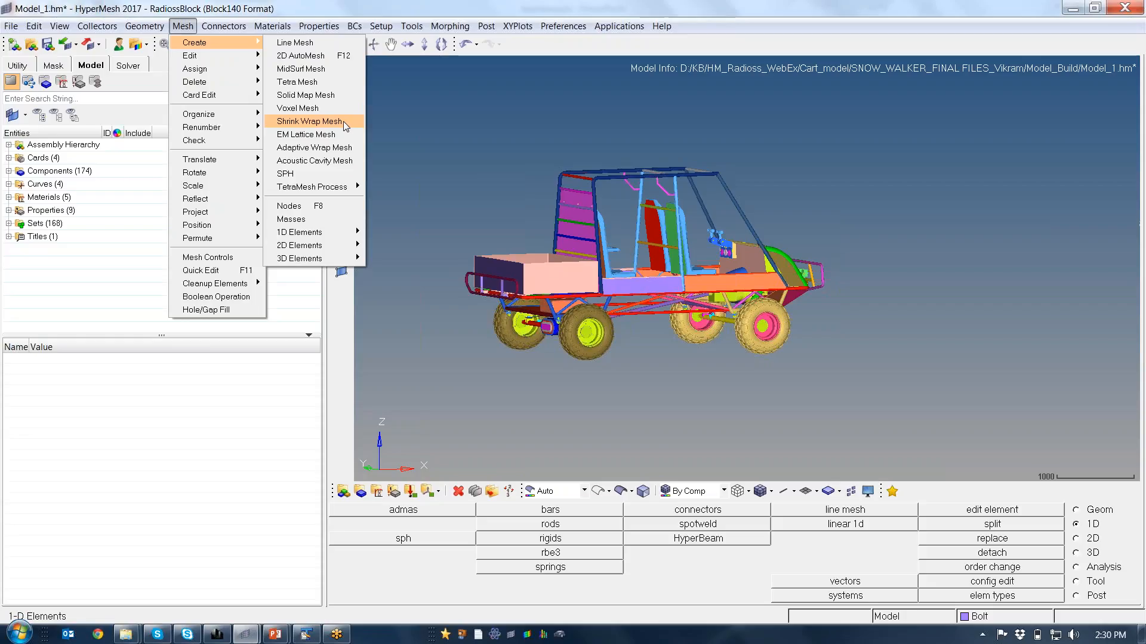
pyautogui.click(456, 102)
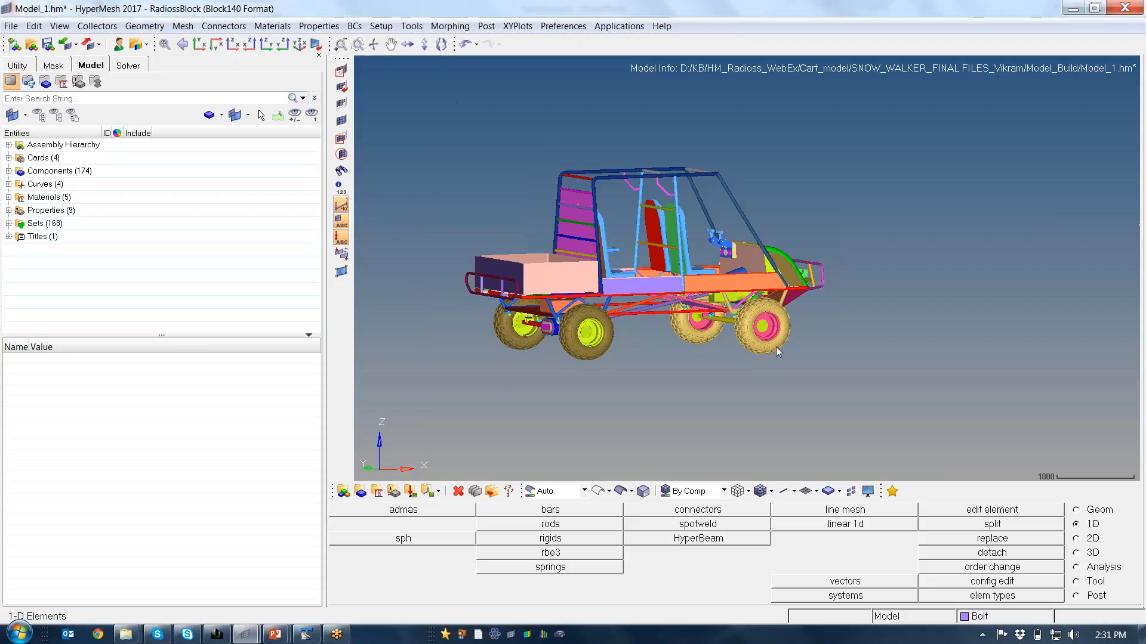
# Examine the whole cart from several angles, including its front end, wheels, side and underside.
pyautogui.keyDown('ctrl'); pyautogui.moveTo(746, 306); pyautogui.dragTo(614, 319); pyautogui.keyUp('ctrl')
pyautogui.scroll(10, 668, 249)
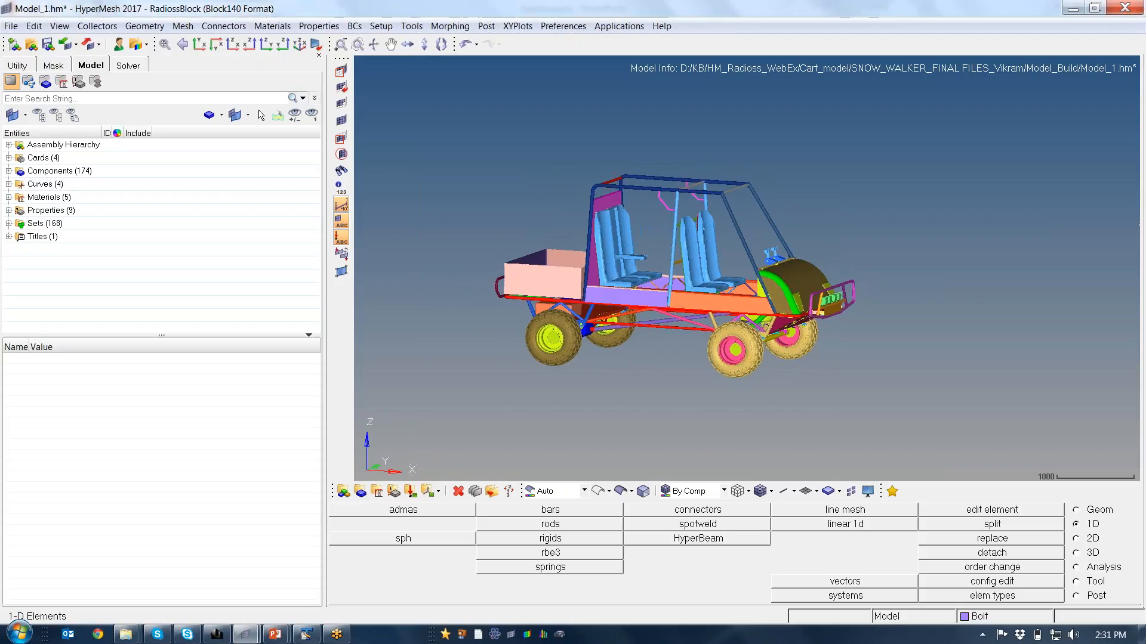
pyautogui.keyDown('ctrl'); pyautogui.moveTo(669, 249); pyautogui.dragTo(689, 293, button='right'); pyautogui.keyUp('ctrl')
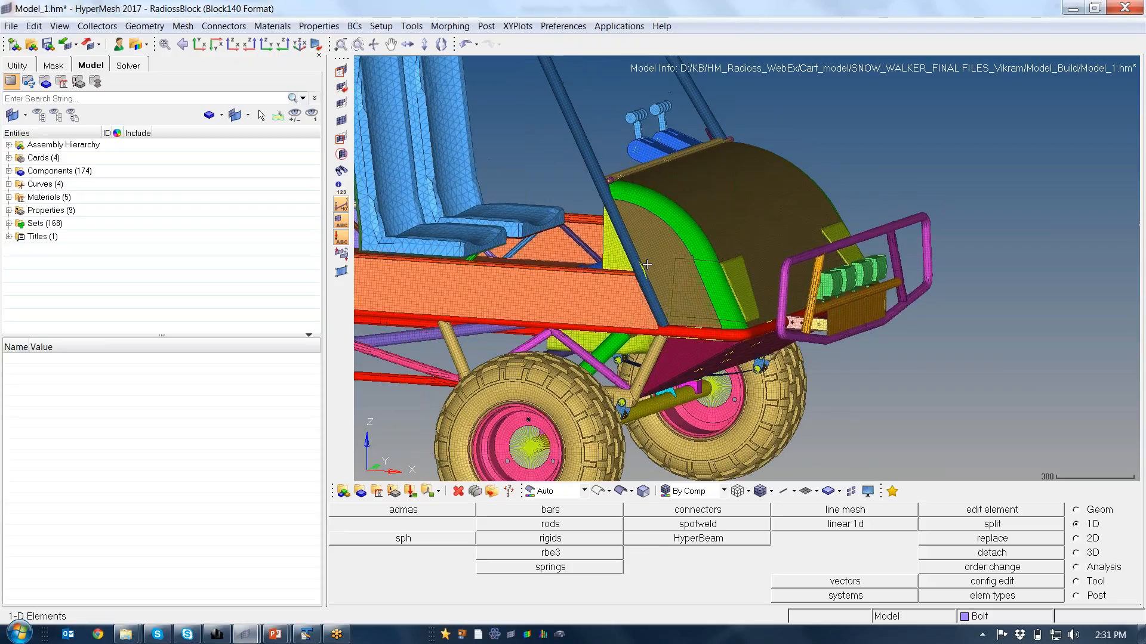
pyautogui.moveTo(657, 293)
pyautogui.keyDown('ctrl'); pyautogui.mouseDown()
pyautogui.moveTo(695, 319)
pyautogui.moveTo(657, 308)
pyautogui.mouseUp(); pyautogui.keyUp('ctrl')
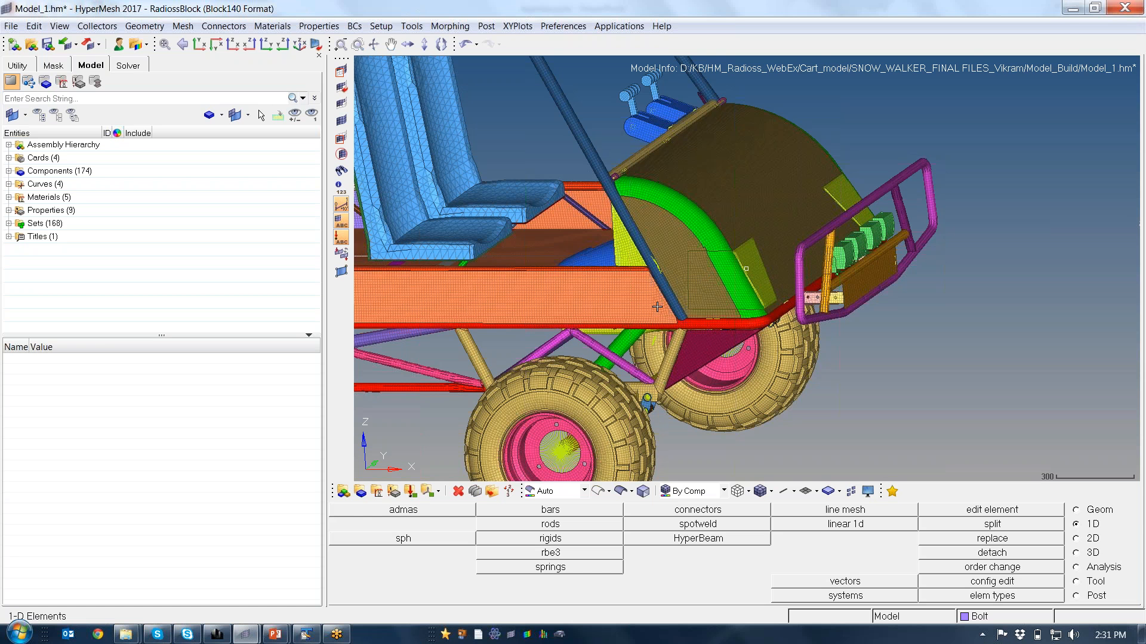
pyautogui.scroll(3, 657, 307)
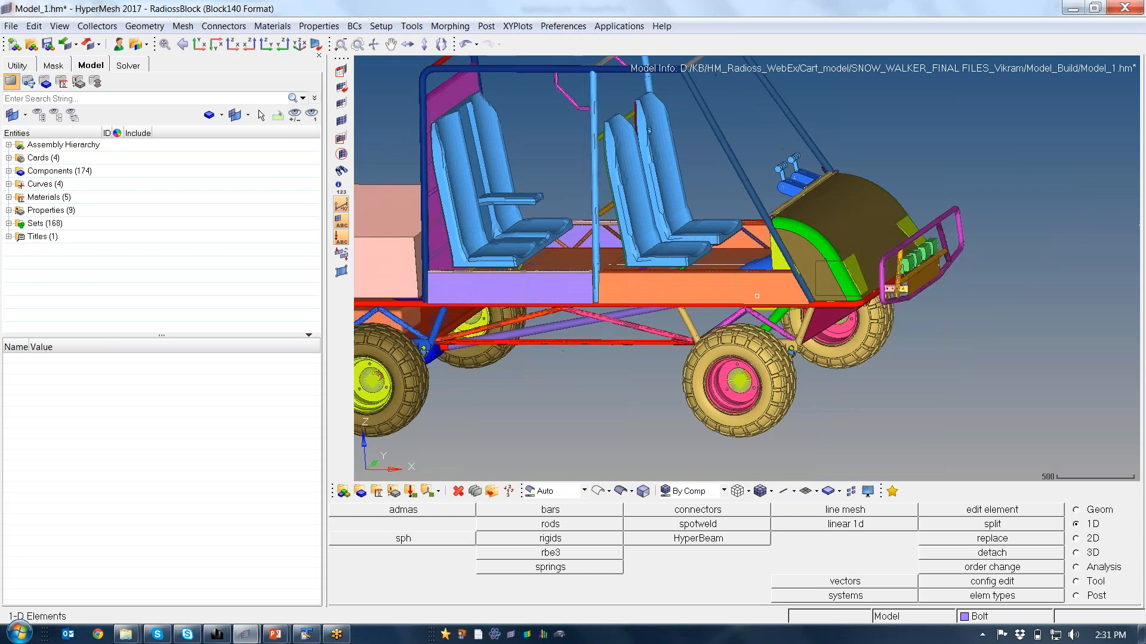
pyautogui.keyDown('ctrl'); pyautogui.moveTo(756, 296); pyautogui.dragTo(758, 332); pyautogui.keyUp('ctrl')
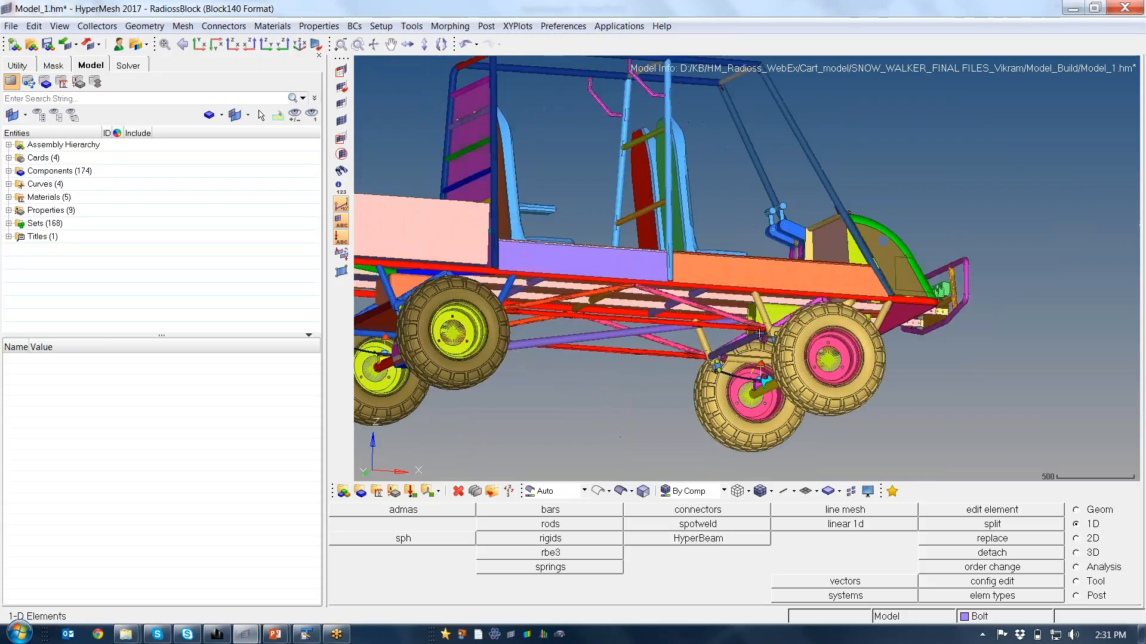
pyautogui.scroll(3, 669, 304)
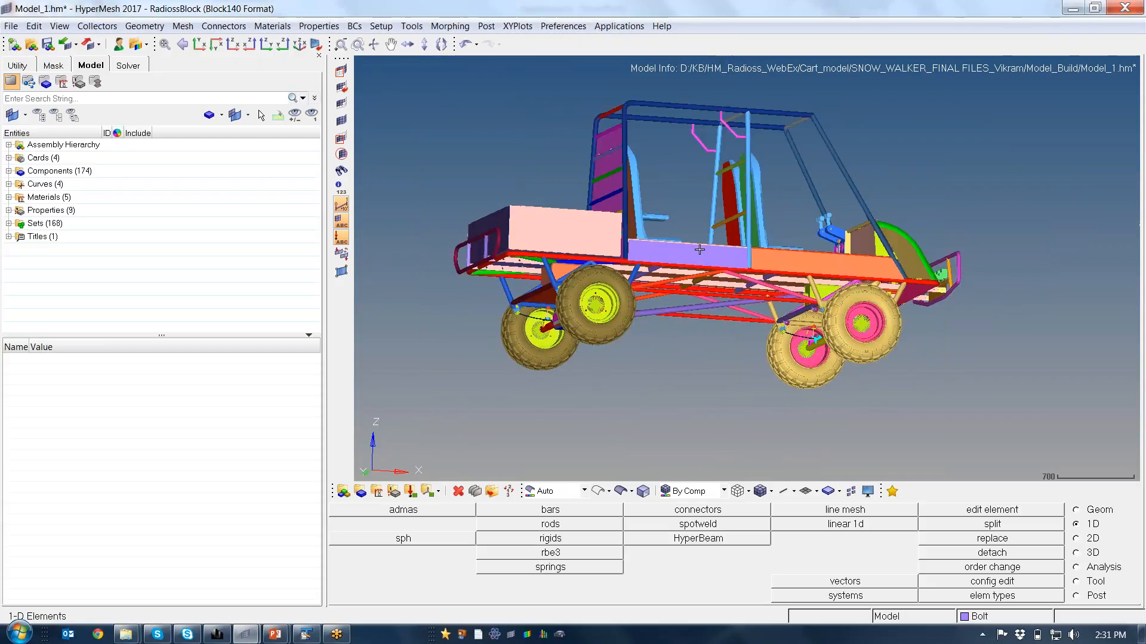
pyautogui.keyDown('ctrl'); pyautogui.moveTo(700, 249); pyautogui.dragTo(693, 294); pyautogui.keyUp('ctrl')
pyautogui.scroll(-3, 700, 284)
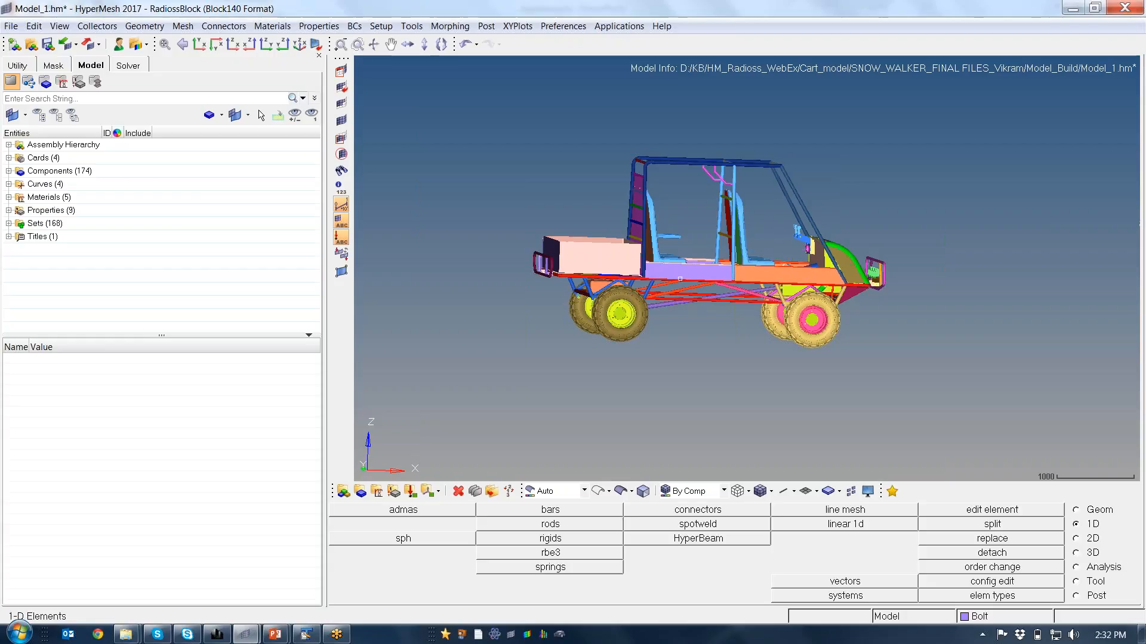
pyautogui.keyDown('ctrl'); pyautogui.moveTo(679, 278); pyautogui.dragTo(716, 227); pyautogui.keyUp('ctrl')
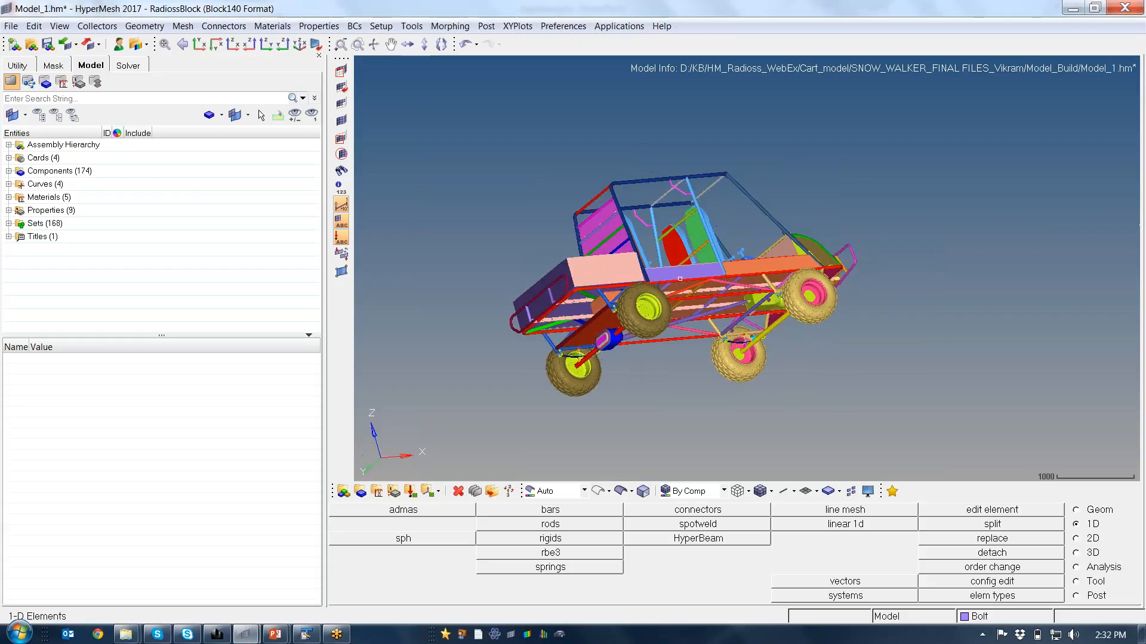
# Isolate only the Engine assembly from the Assembly Hierarchy in the graphics view.
pyautogui.click(9, 145)
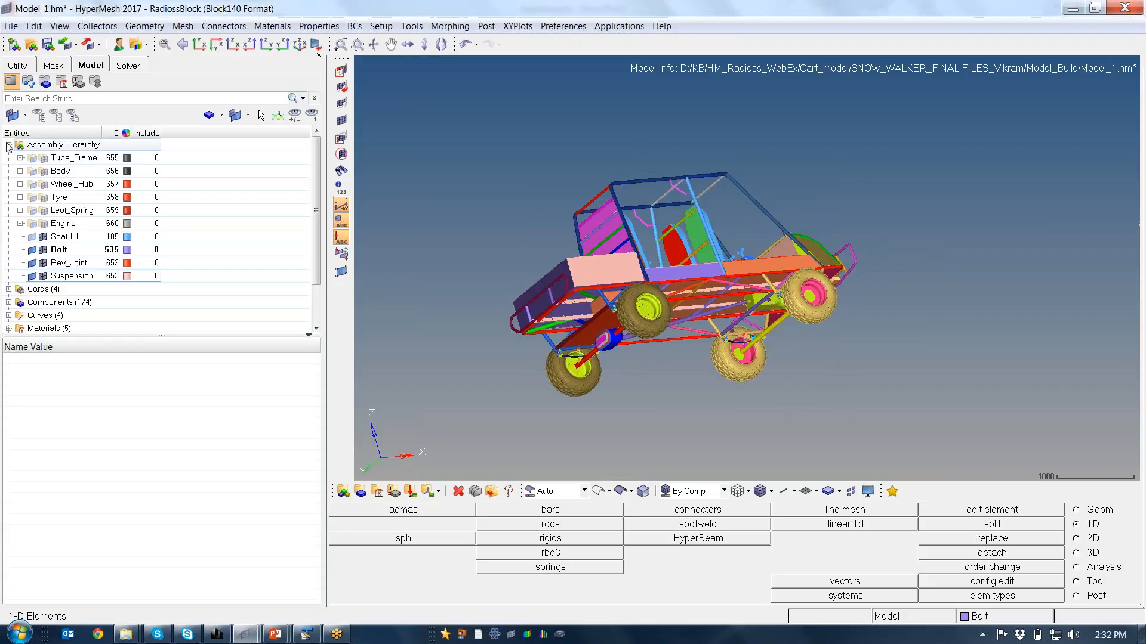
pyautogui.click(66, 224)
pyautogui.rightClick(69, 226)
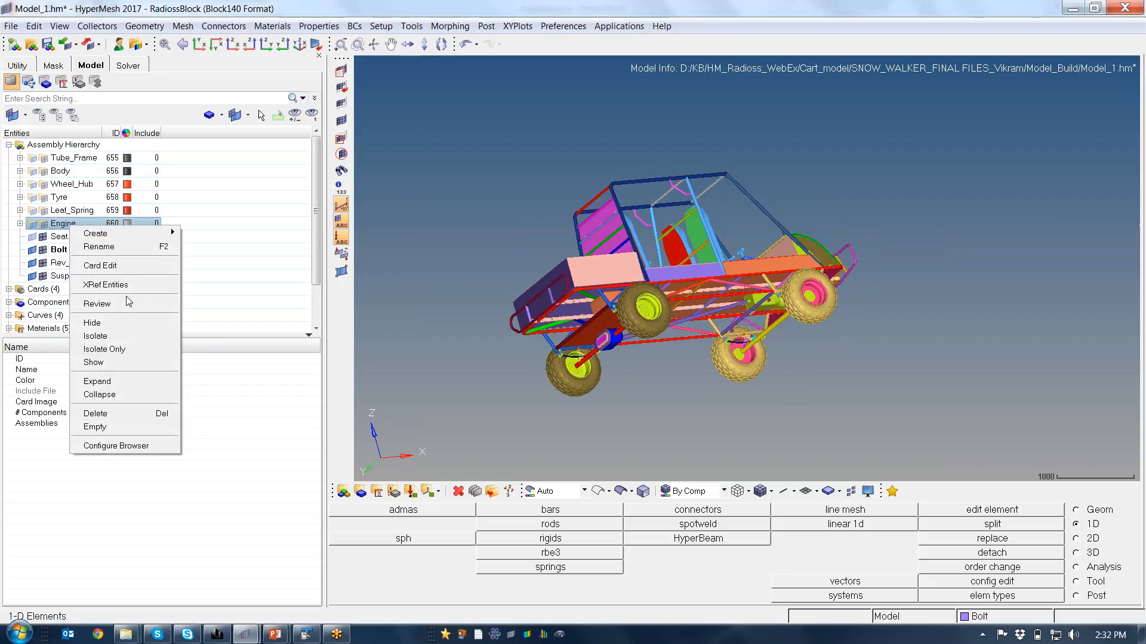
pyautogui.click(131, 335)
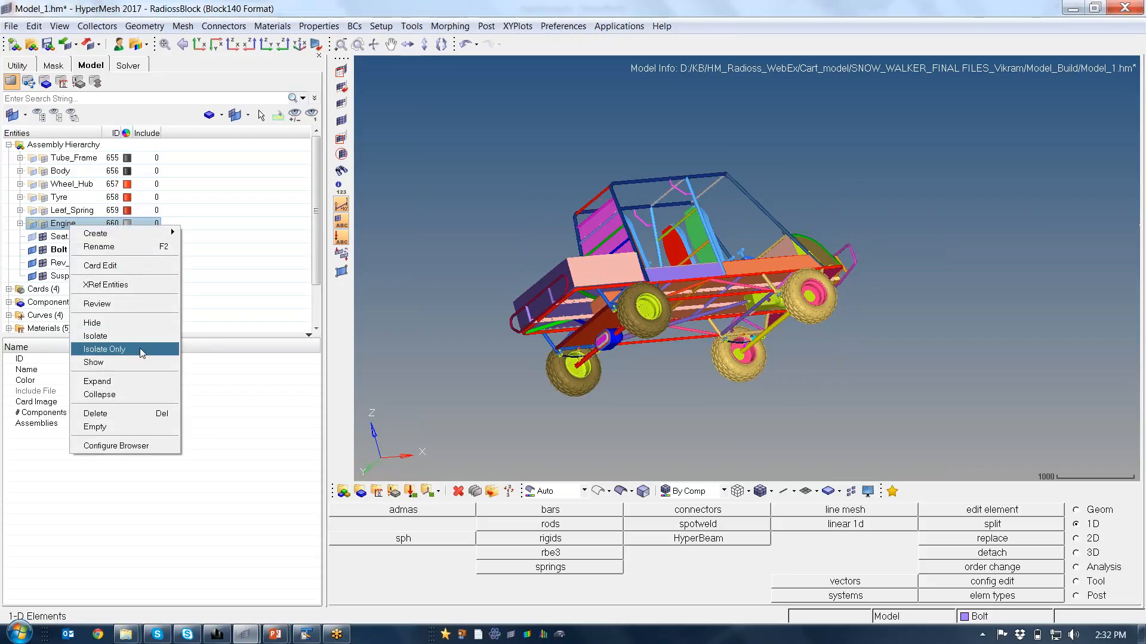
pyautogui.keyDown('ctrl'); pyautogui.moveTo(705, 260); pyautogui.dragTo(774, 292); pyautogui.keyUp('ctrl')
pyautogui.keyDown('ctrl'); pyautogui.scroll(3, 788, 268); pyautogui.keyUp('ctrl')
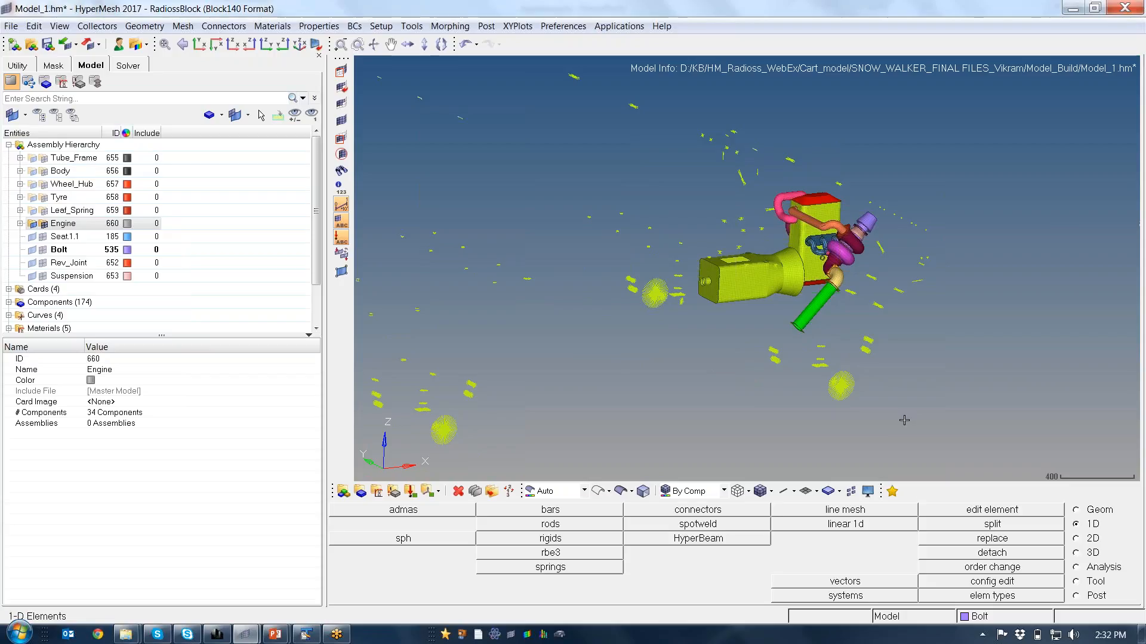
# Hide the RigidBody655 component so that only the engine parts stay displayed.
pyautogui.press('d')
pyautogui.click(842, 383)
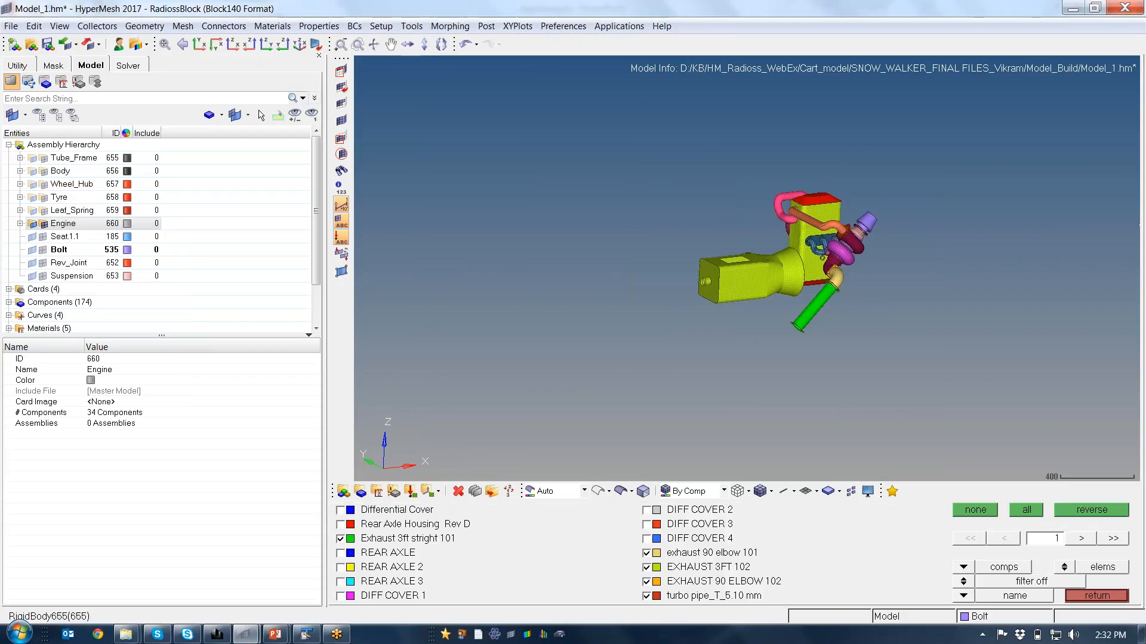
pyautogui.click(1095, 596)
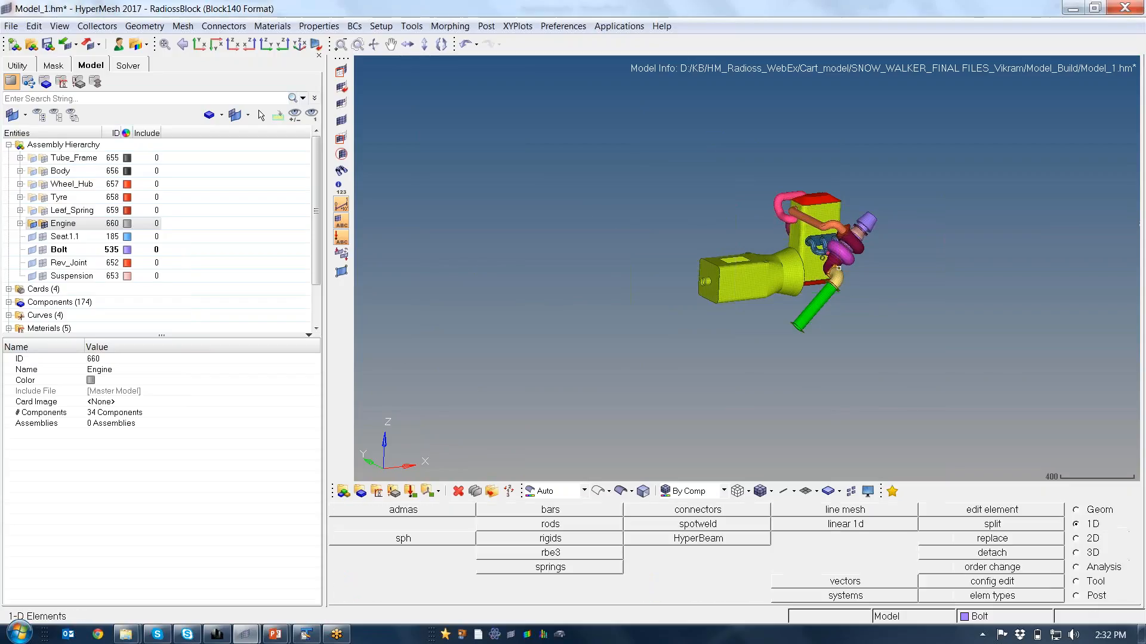
# Inspect the isolated engine and its component list, reviewing the property and material assigned to Exhaust 3ft stright 101.
pyautogui.moveTo(831, 307)
pyautogui.keyDown('ctrl'); pyautogui.mouseDown()
pyautogui.moveTo(843, 269)
pyautogui.moveTo(741, 310)
pyautogui.moveTo(718, 278)
pyautogui.moveTo(694, 290)
pyautogui.moveTo(716, 276)
pyautogui.mouseUp(); pyautogui.keyUp('ctrl')
pyautogui.keyDown('ctrl'); pyautogui.scroll(3, 718, 274); pyautogui.keyUp('ctrl')
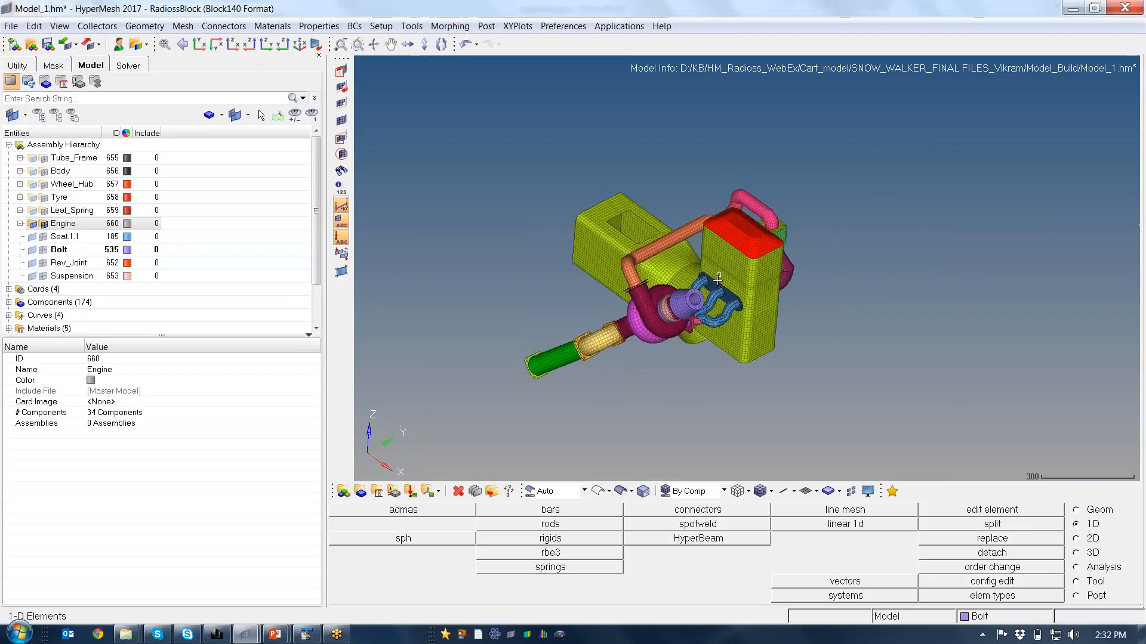
pyautogui.keyDown('ctrl'); pyautogui.moveTo(716, 276); pyautogui.dragTo(740, 274, button='right'); pyautogui.keyUp('ctrl')
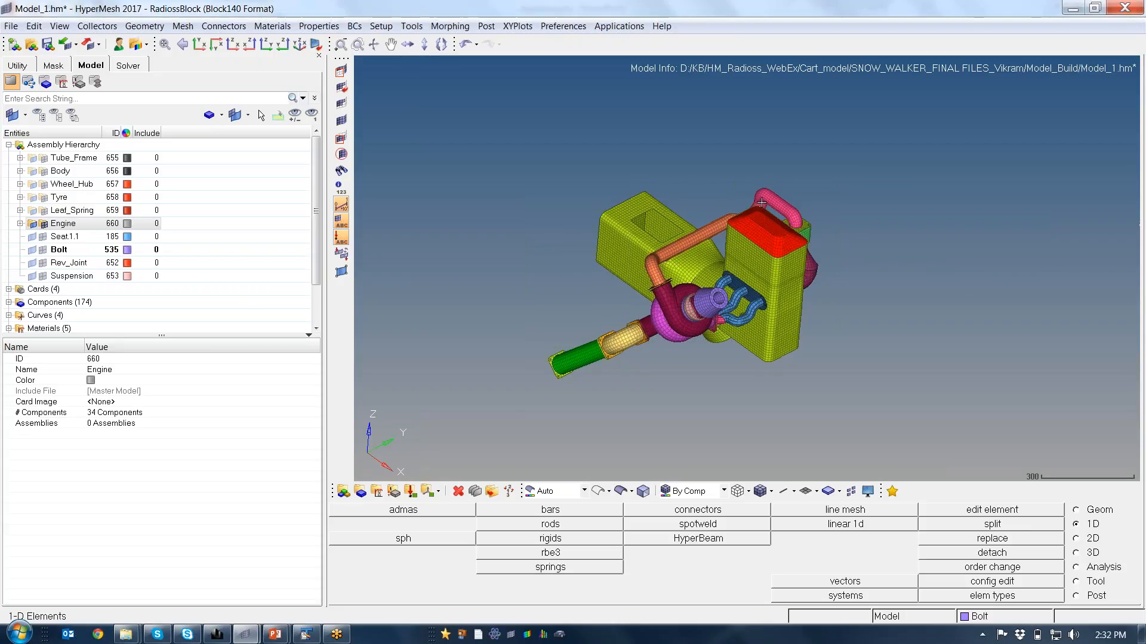
pyautogui.click(20, 224)
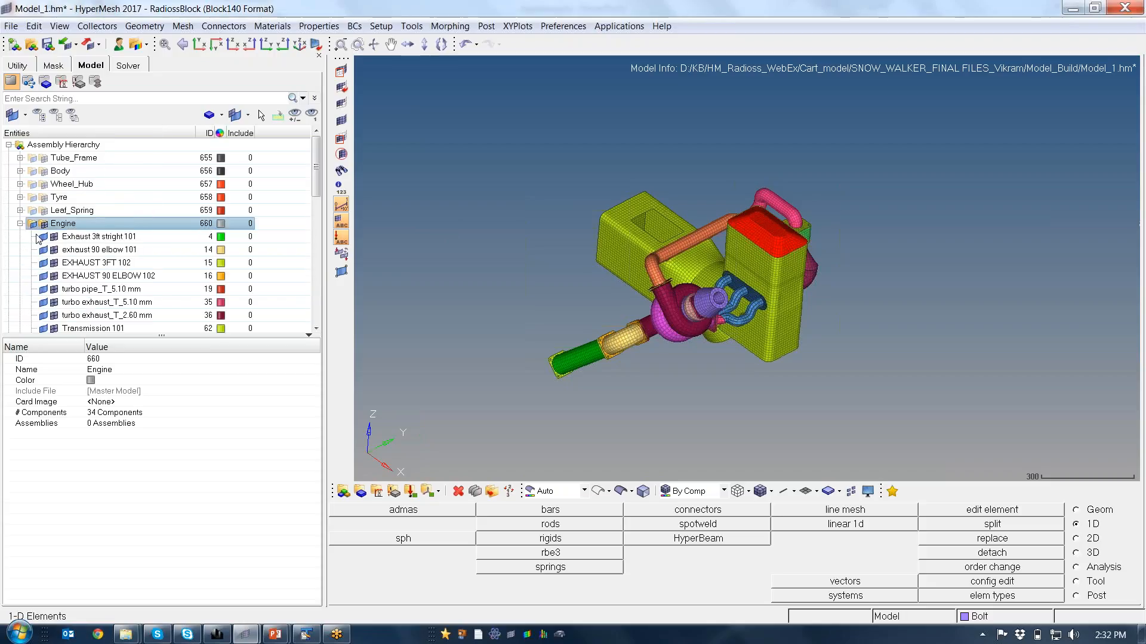
pyautogui.click(131, 239)
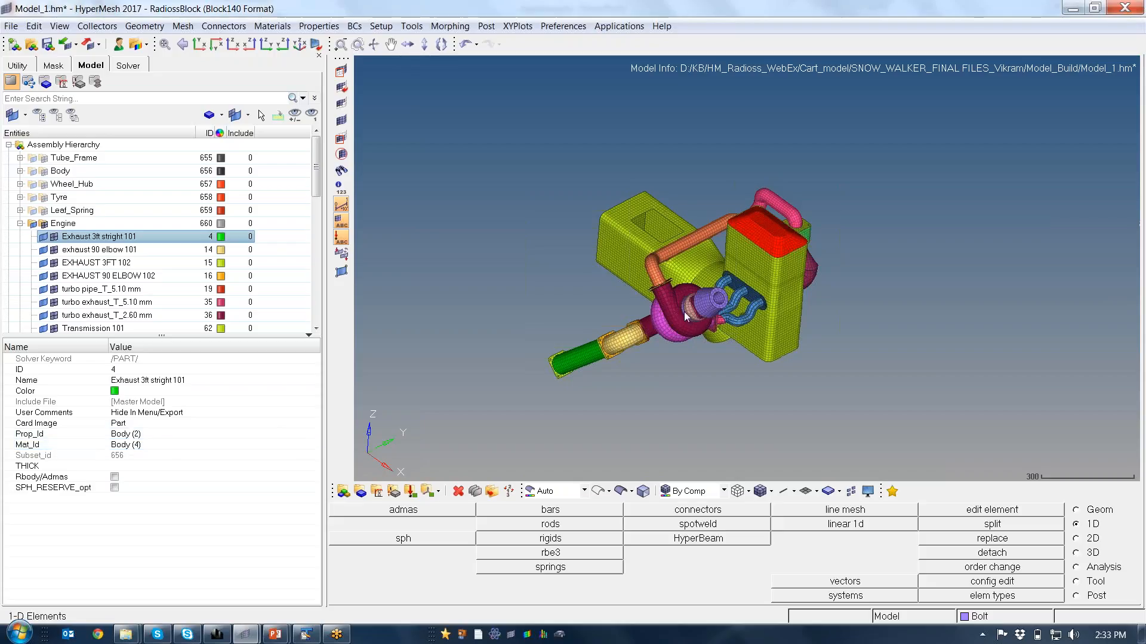
pyautogui.click(20, 224)
pyautogui.click(8, 145)
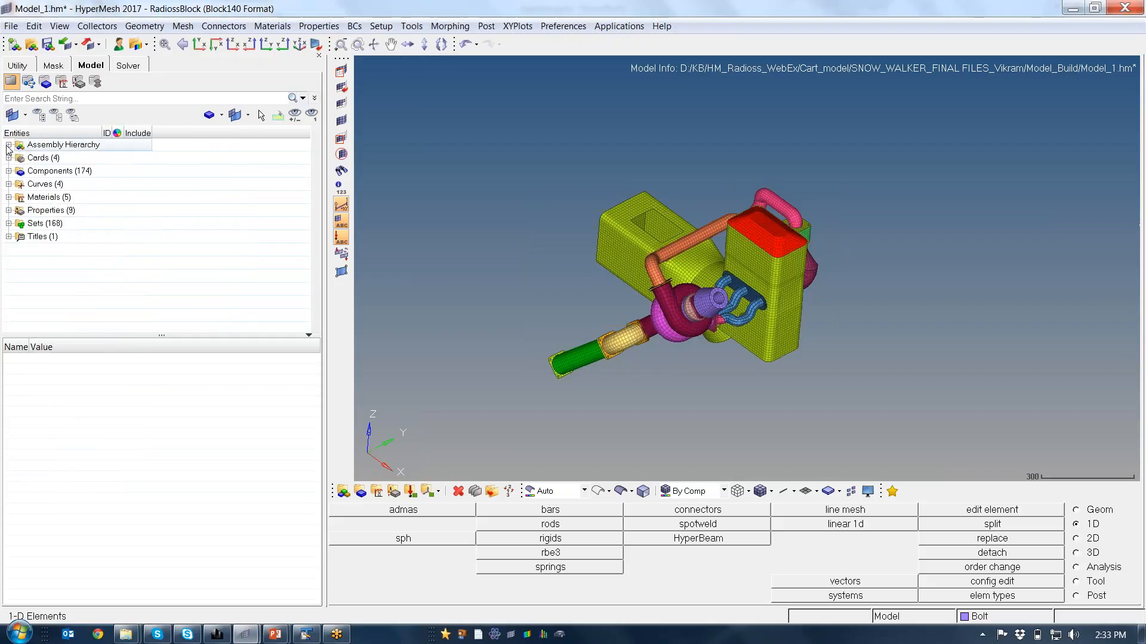
# Create a new component named Eng_Rigid and enable its Rbody/Admas option.
pyautogui.rightClick(168, 299)
pyautogui.moveTo(189, 310)
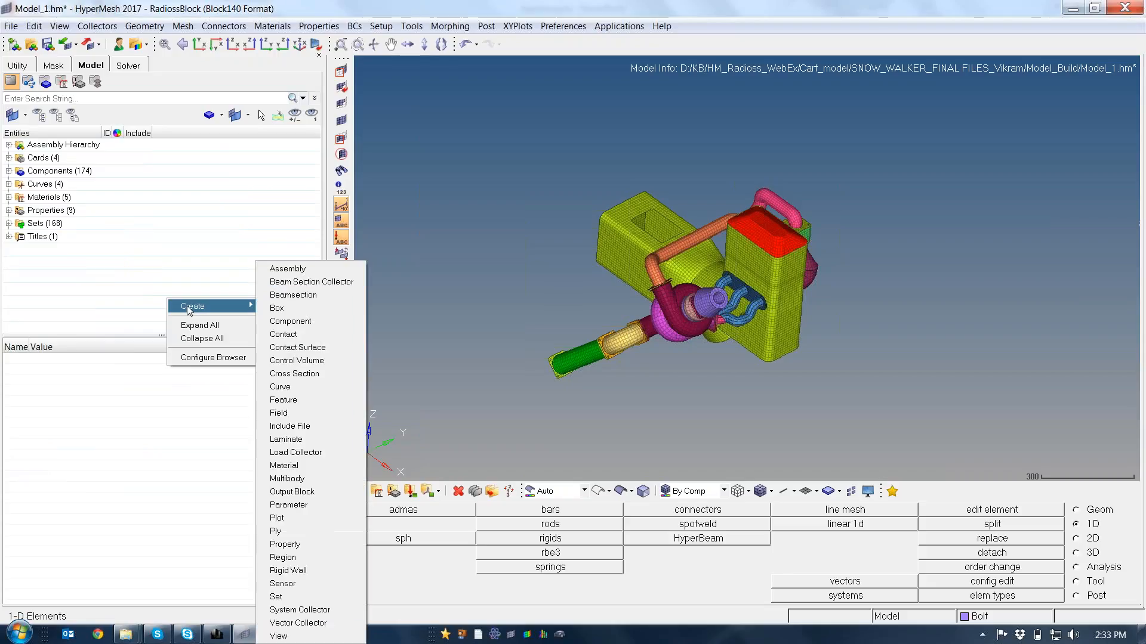
pyautogui.click(290, 321)
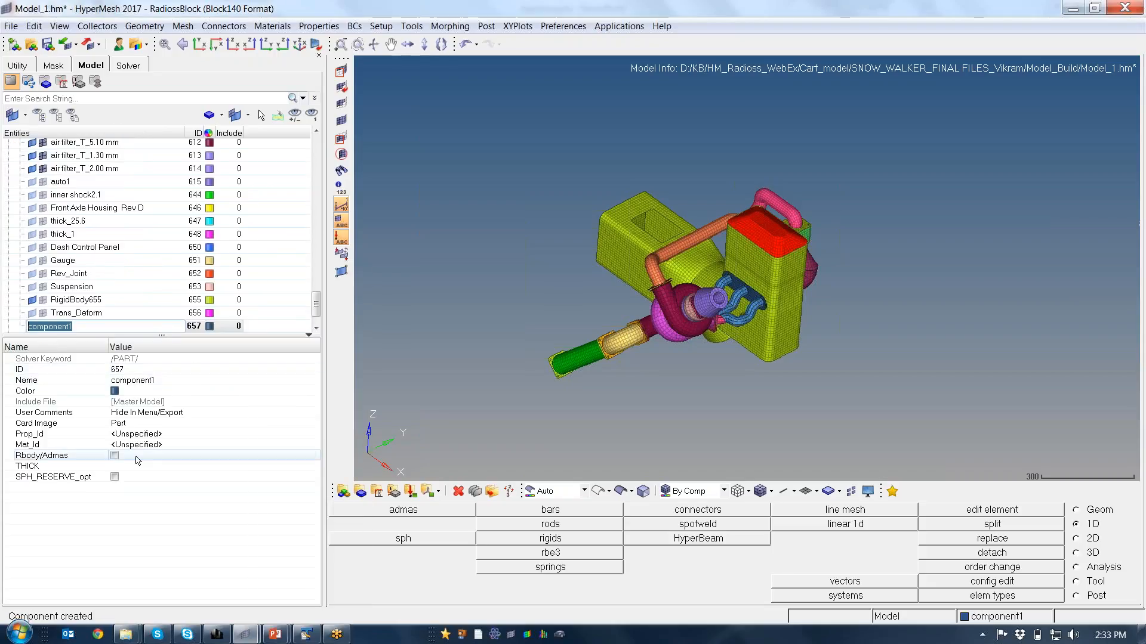
pyautogui.click(161, 381)
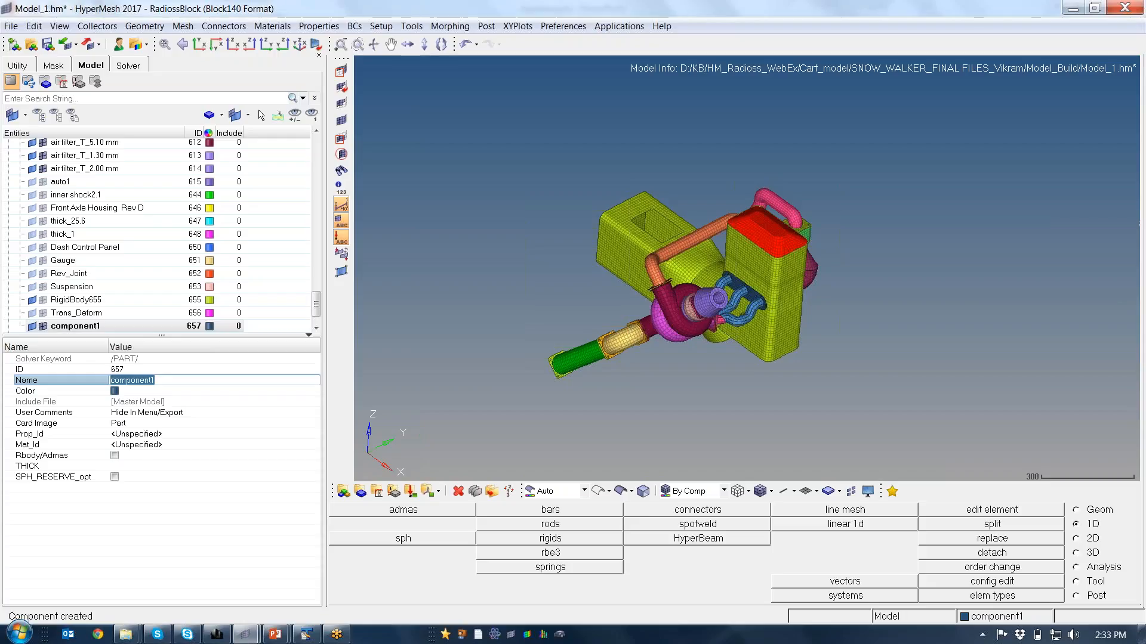
pyautogui.write('Eng_Rigid')
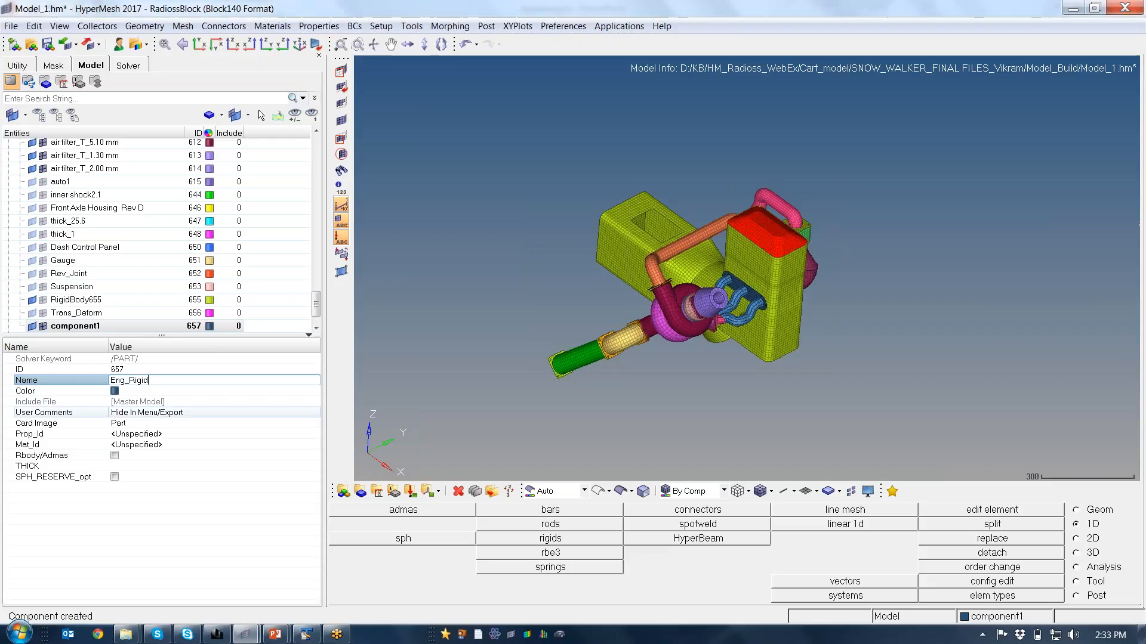
pyautogui.click(115, 457)
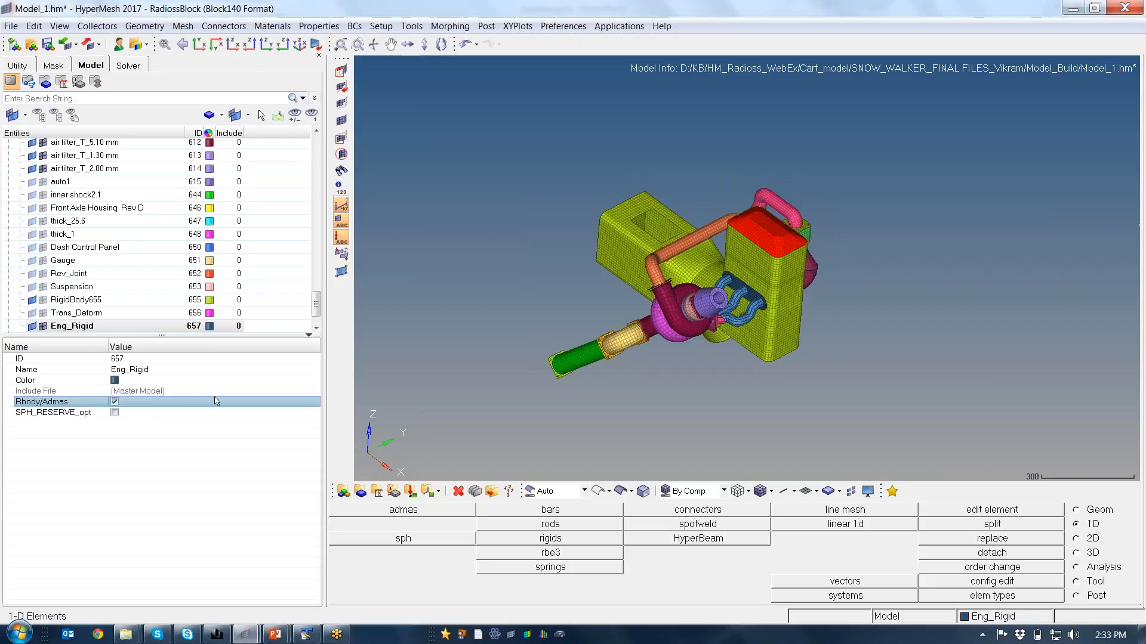
# Create an RBODY rigid element with a calculated primary node, using all displayed engine nodes as its multiple secondary nodes.
pyautogui.click(571, 541)
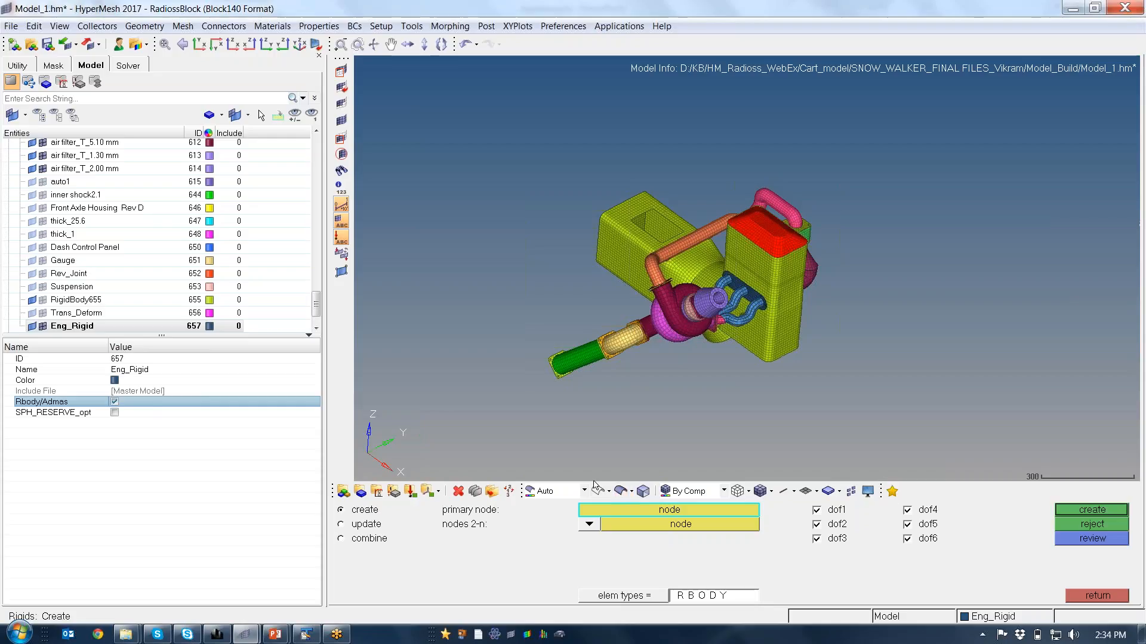
pyautogui.click(588, 524)
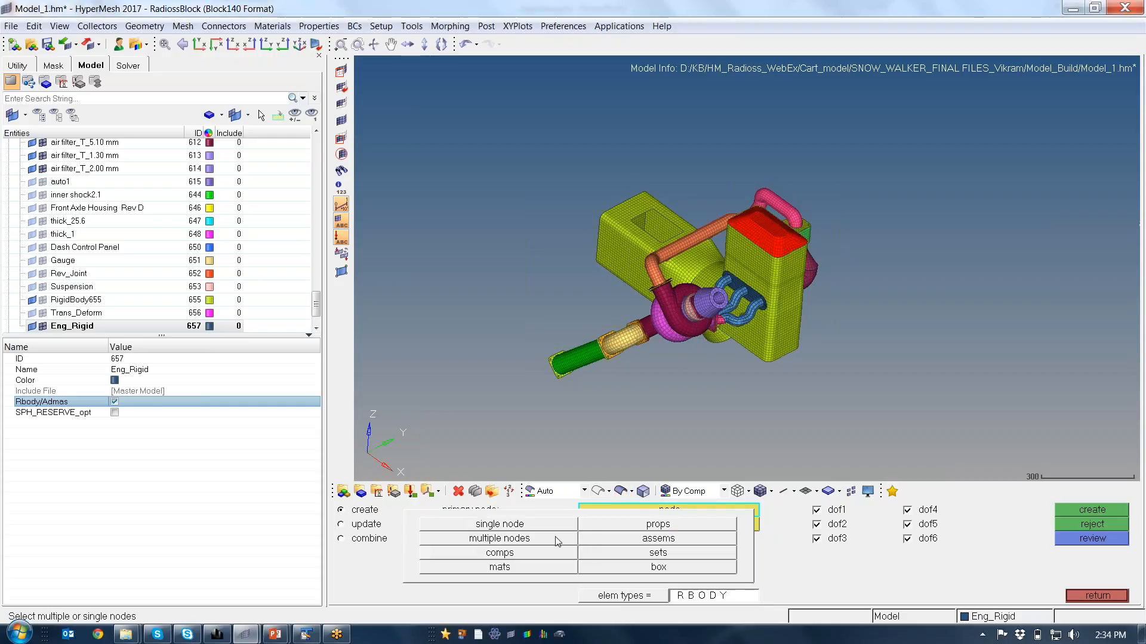
pyautogui.click(556, 539)
pyautogui.click(587, 511)
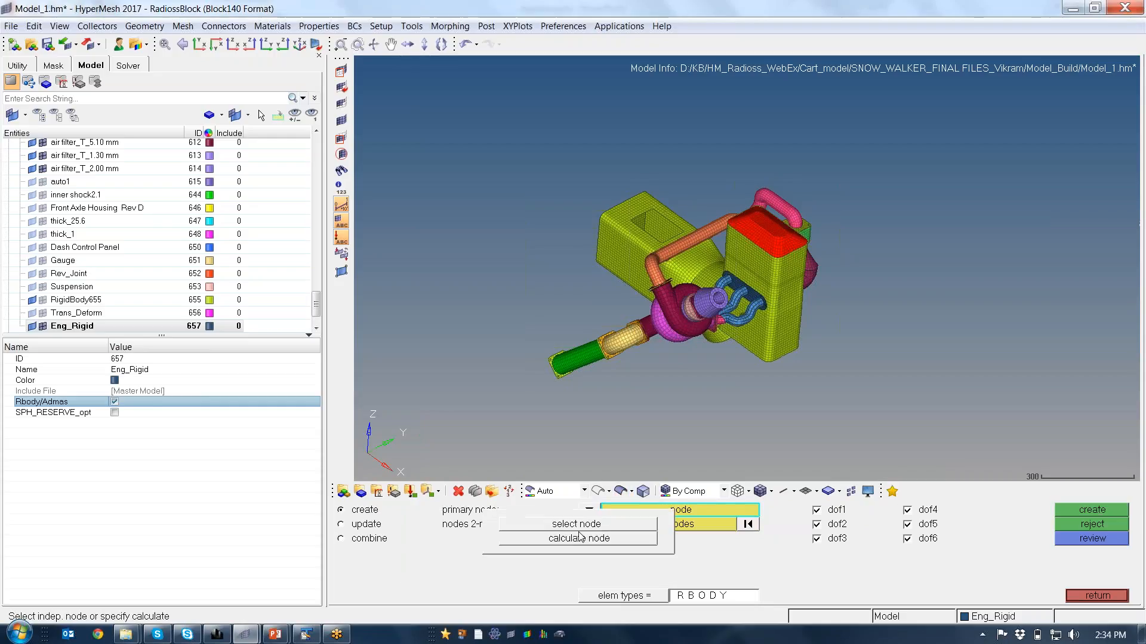
pyautogui.click(572, 539)
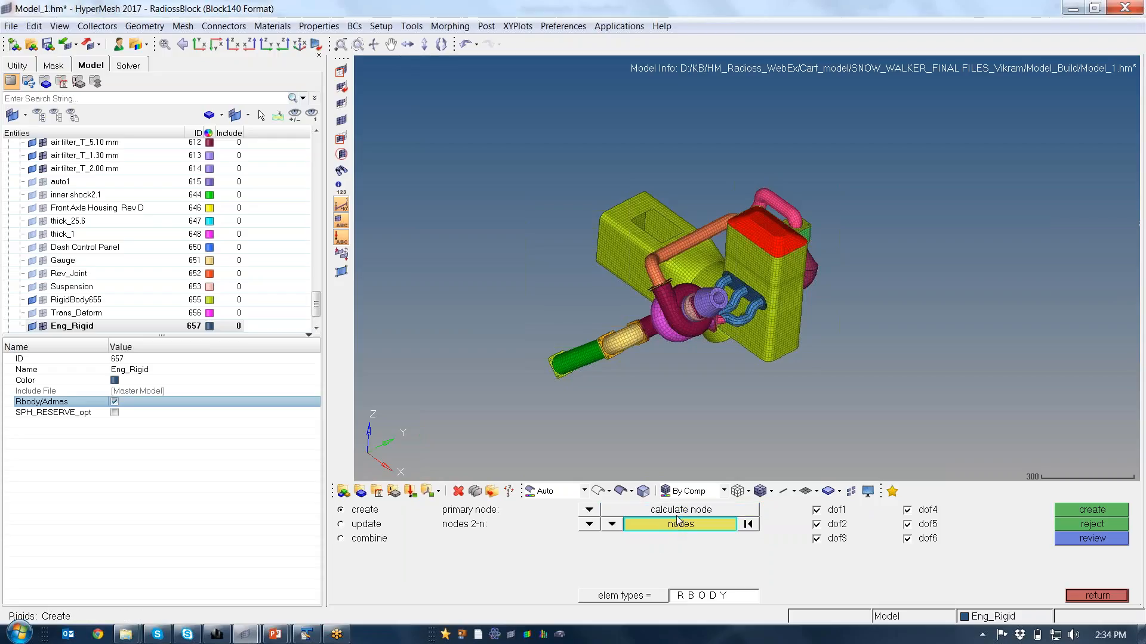
pyautogui.keyDown('ctrl'); pyautogui.moveTo(706, 371); pyautogui.dragTo(677, 382, button='right'); pyautogui.keyUp('ctrl')
pyautogui.keyDown('ctrl'); pyautogui.scroll(-1, 677, 382); pyautogui.keyUp('ctrl')
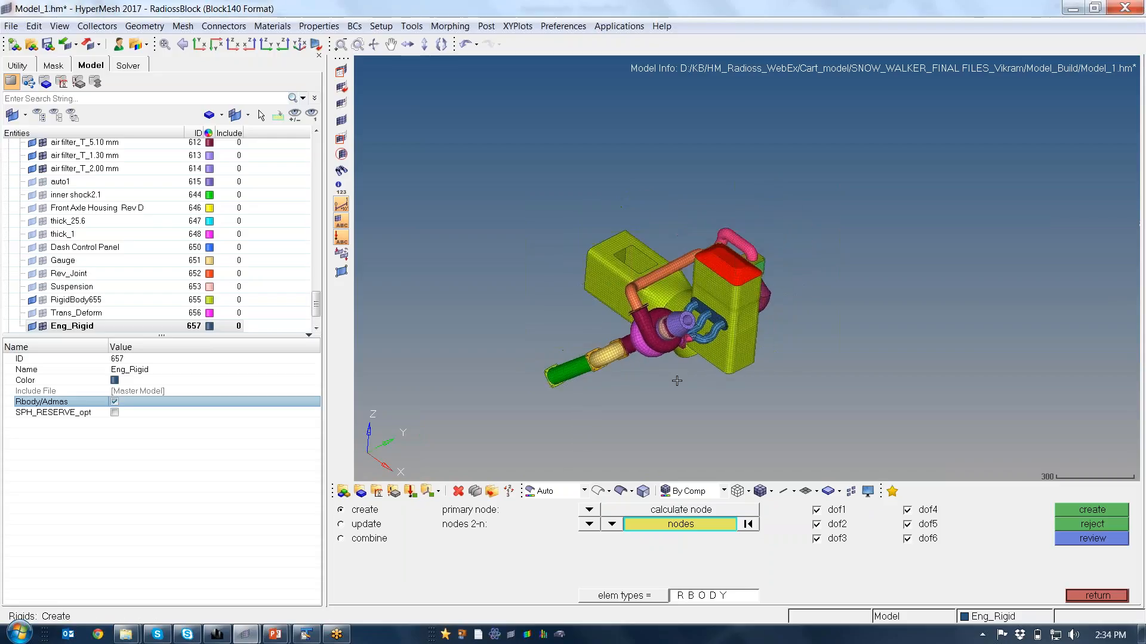
pyautogui.keyDown('ctrl'); pyautogui.scroll(1, 677, 382); pyautogui.keyUp('ctrl')
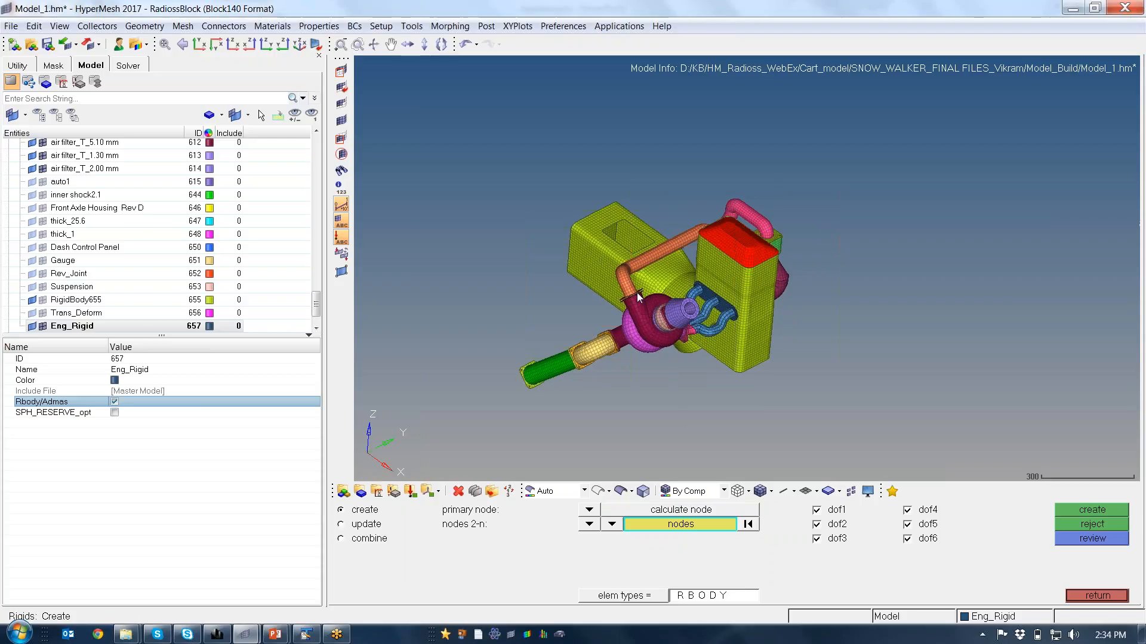
pyautogui.scroll(-1, 647, 304)
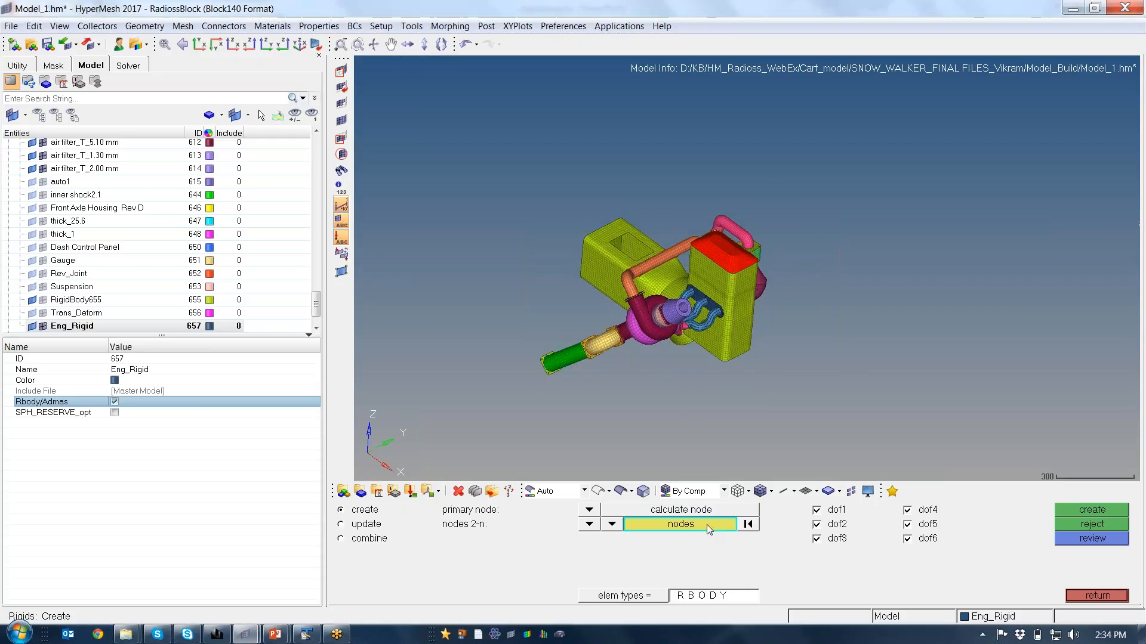
pyautogui.keyDown('shift'); pyautogui.moveTo(425, 136); pyautogui.dragTo(865, 451); pyautogui.keyUp('shift')
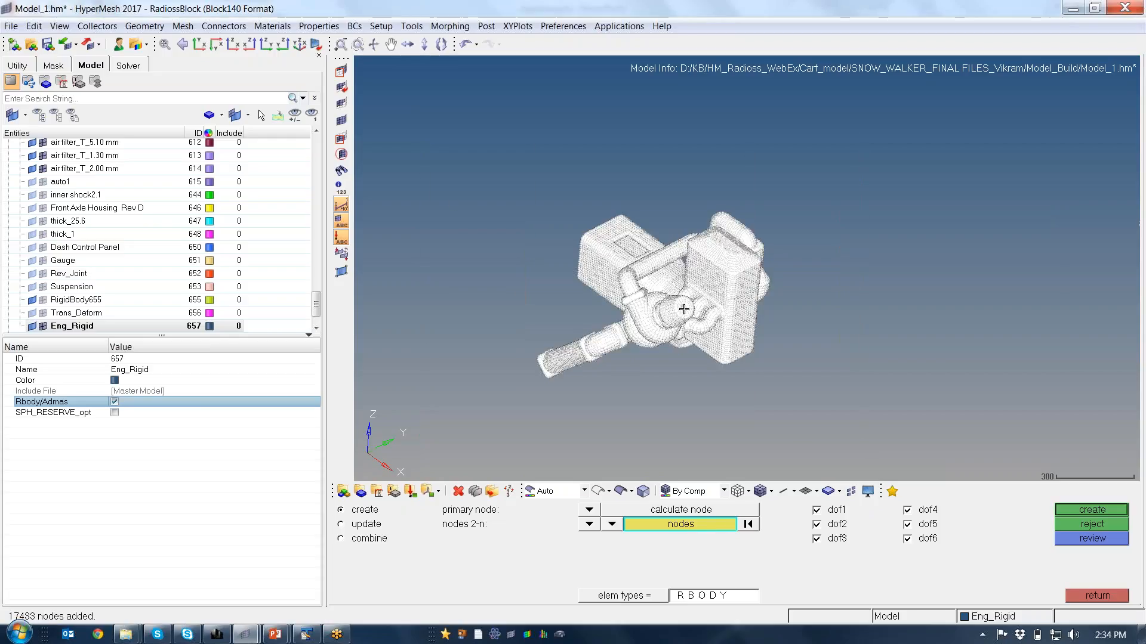
pyautogui.click(1095, 508)
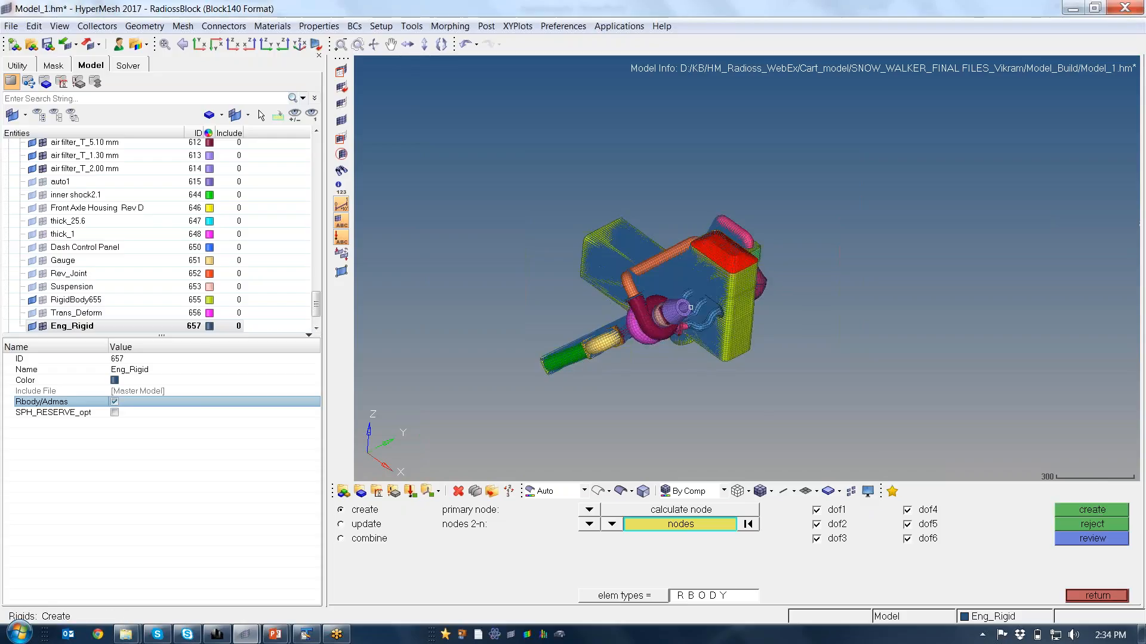
# Review the new engine rigid body's degrees of freedom and node connectivity in the rigids update mode without changing anything.
pyautogui.keyDown('ctrl'); pyautogui.moveTo(702, 317); pyautogui.dragTo(659, 279); pyautogui.keyUp('ctrl')
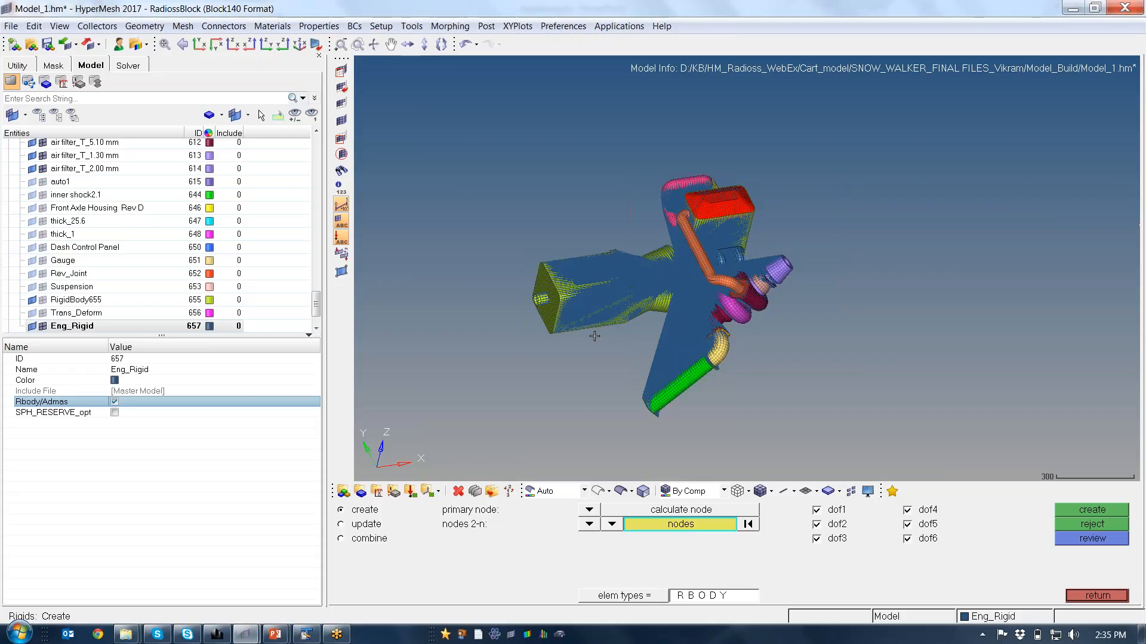
pyautogui.click(344, 524)
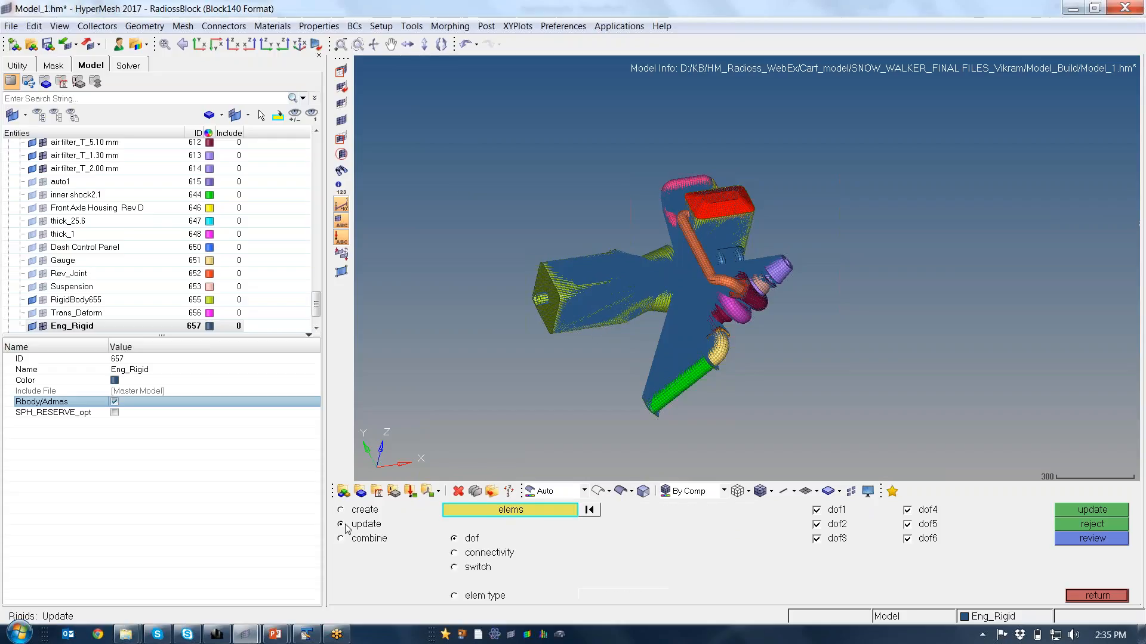
pyautogui.click(652, 276)
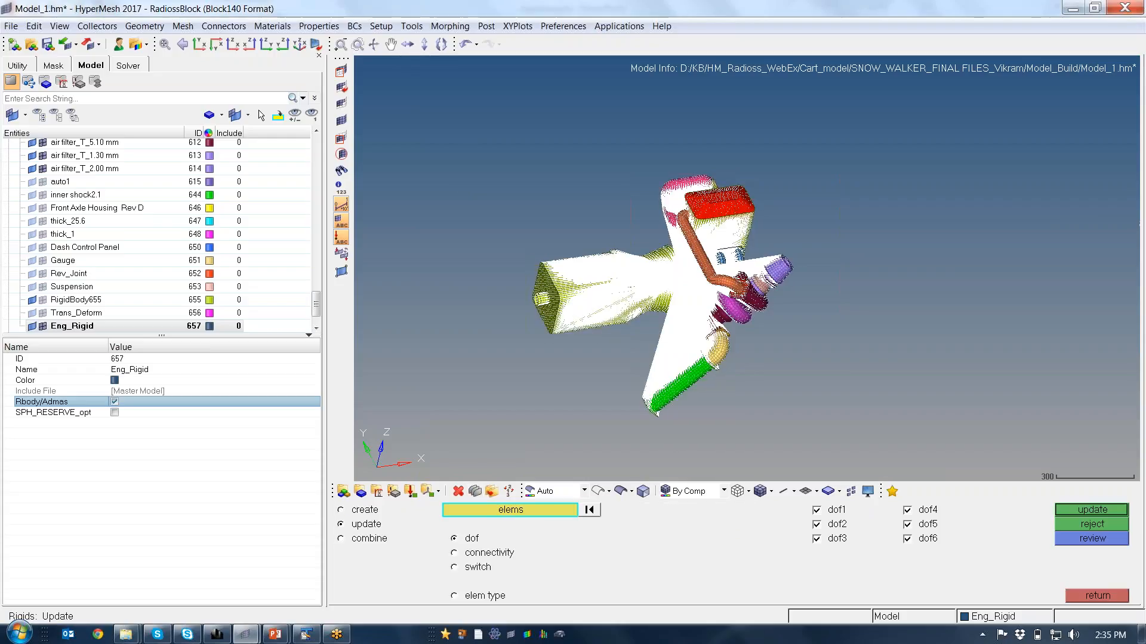
pyautogui.click(492, 558)
pyautogui.click(664, 279)
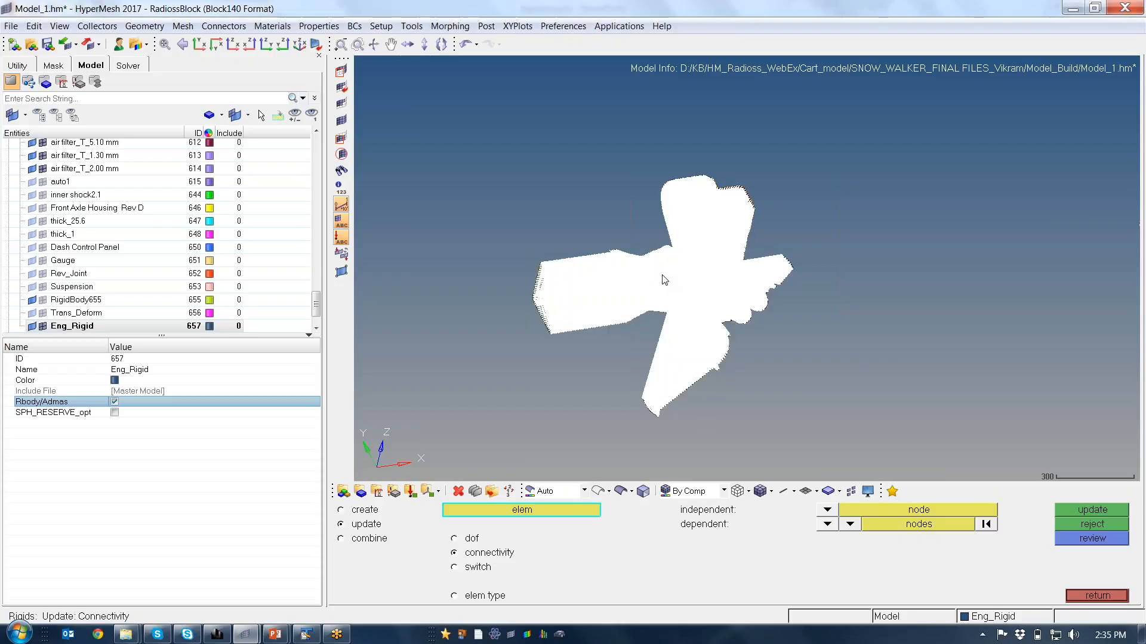
pyautogui.middleClick(664, 279)
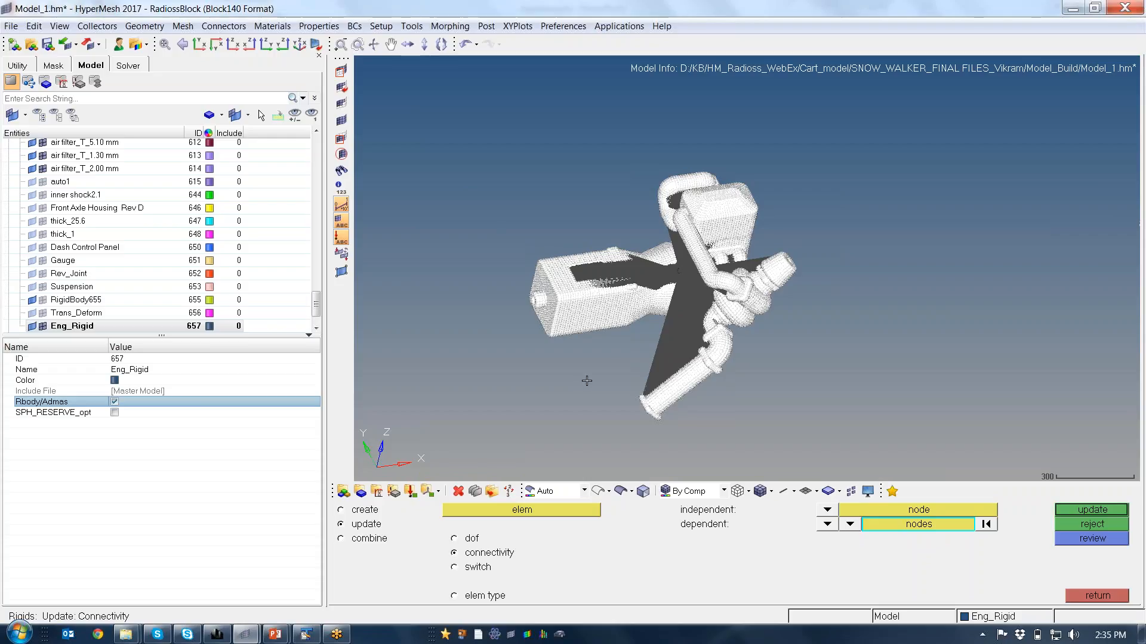
pyautogui.press('Escape')
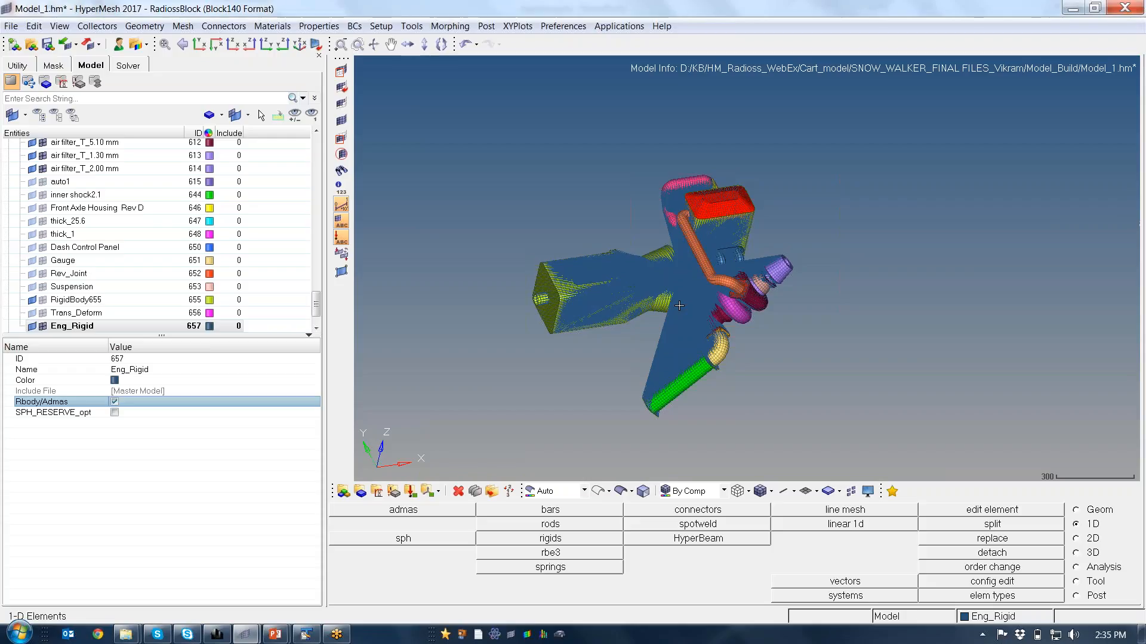
pyautogui.keyDown('ctrl'); pyautogui.moveTo(661, 307); pyautogui.dragTo(728, 317, button='right'); pyautogui.keyUp('ctrl')
pyautogui.keyDown('ctrl'); pyautogui.scroll(-3, 728, 323); pyautogui.keyUp('ctrl')
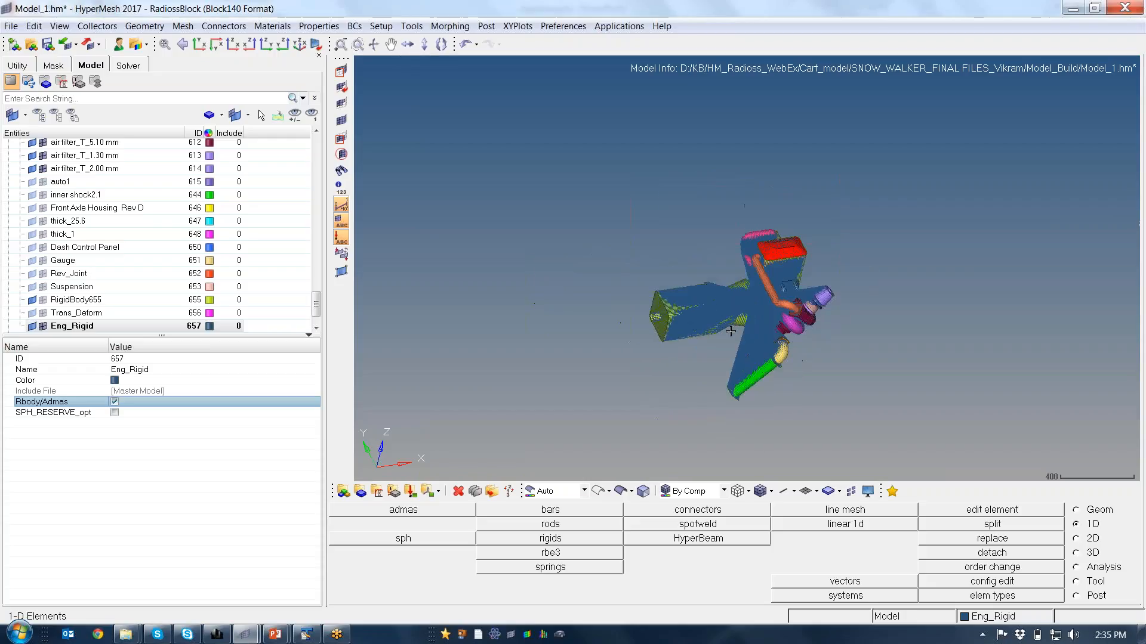
pyautogui.press('d')
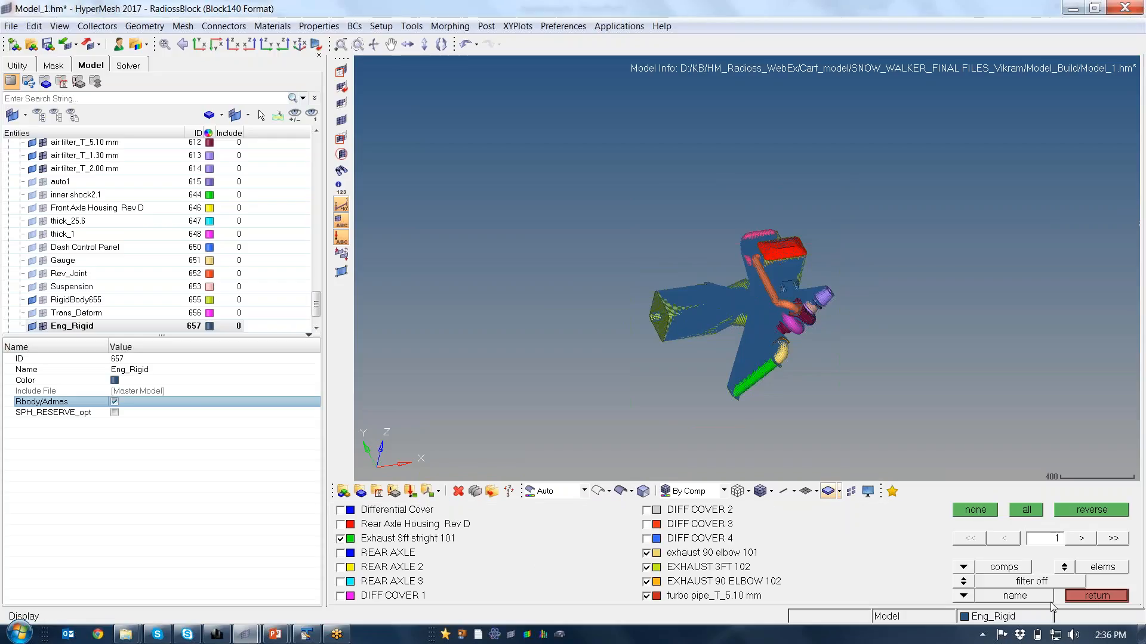
pyautogui.click(1097, 596)
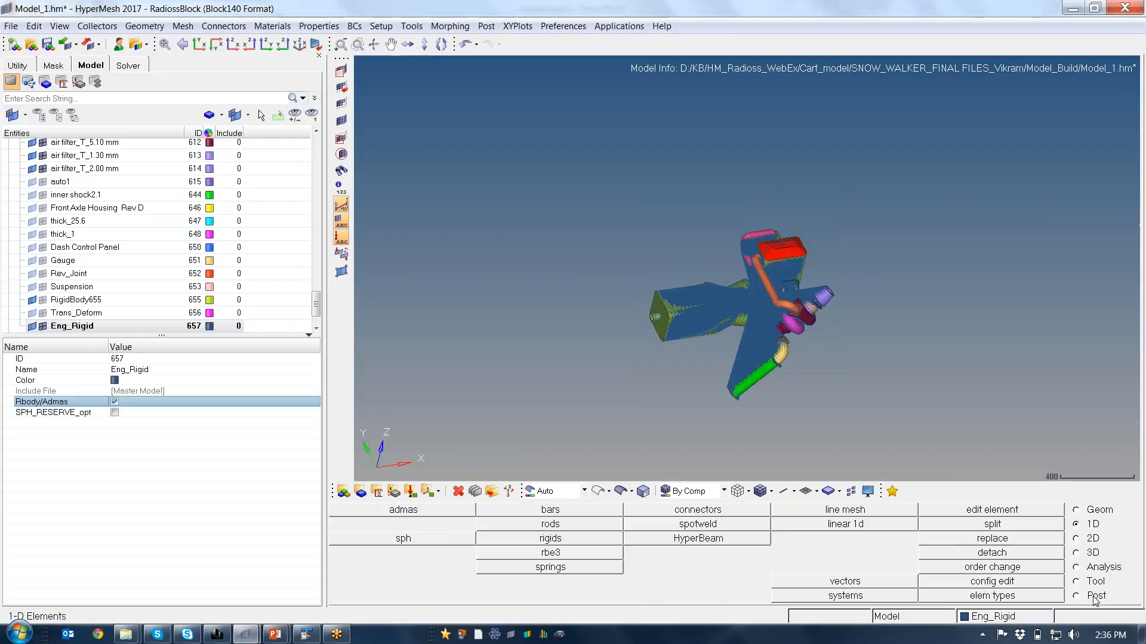
pyautogui.keyDown('ctrl'); pyautogui.moveTo(750, 304); pyautogui.dragTo(695, 287, button='right'); pyautogui.keyUp('ctrl')
pyautogui.keyDown('ctrl'); pyautogui.scroll(3, 699, 285); pyautogui.keyUp('ctrl')
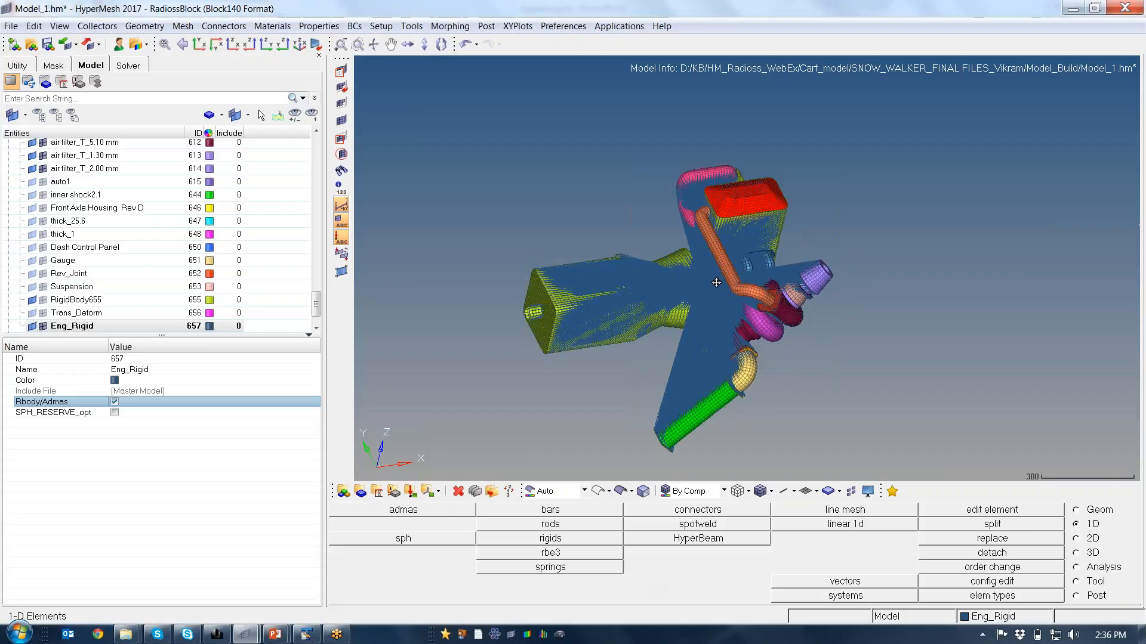
pyautogui.keyDown('ctrl'); pyautogui.moveTo(699, 295); pyautogui.dragTo(715, 293); pyautogui.keyUp('ctrl')
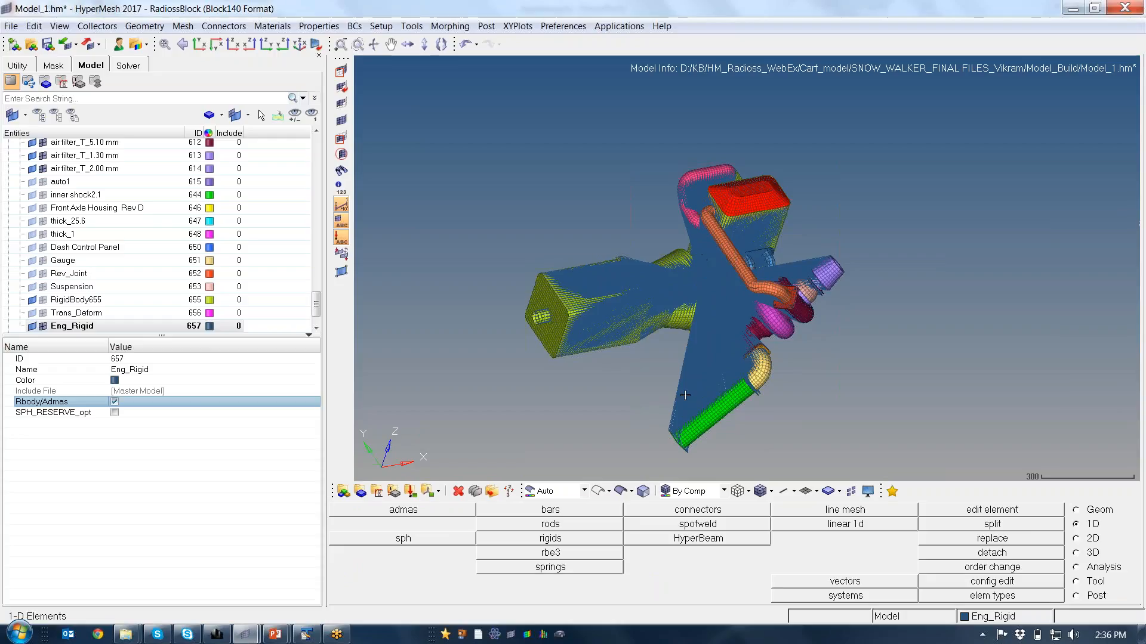
# Edit the card of the engine RBODY element and set its MASS to 0.2.
pyautogui.click(476, 493)
pyautogui.click(340, 508)
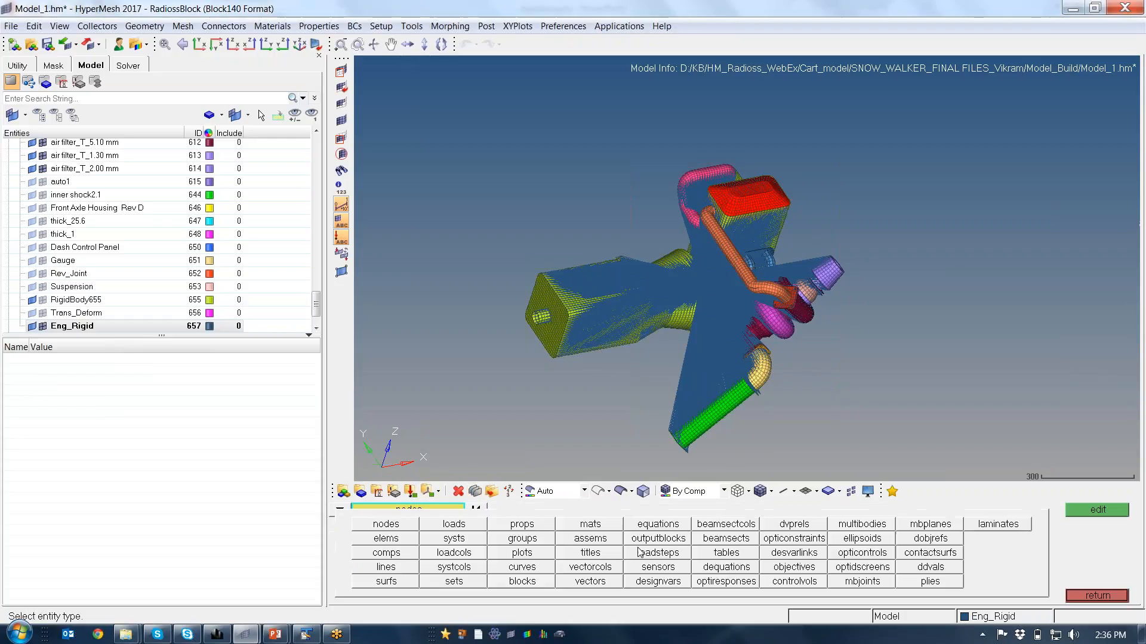
pyautogui.click(395, 540)
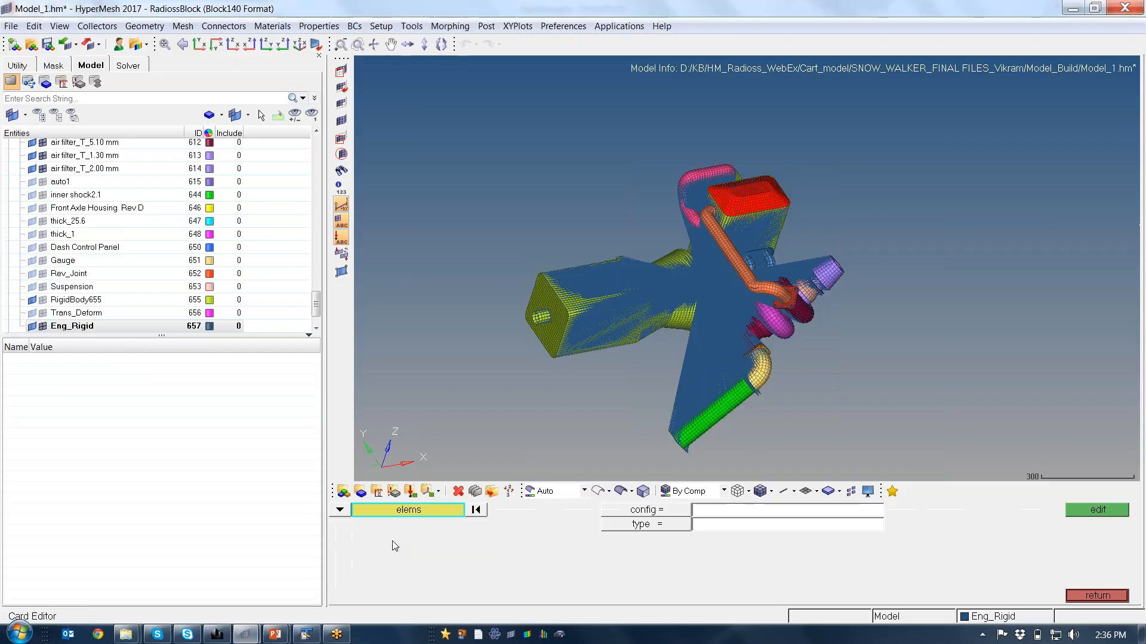
pyautogui.click(693, 284)
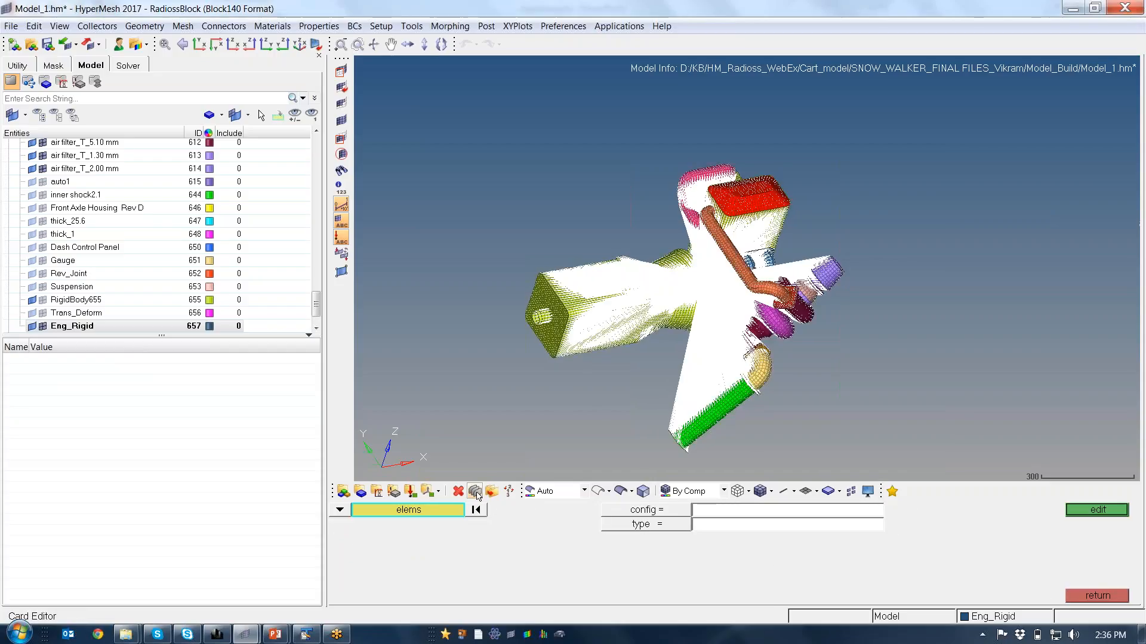
pyautogui.click(1098, 511)
pyautogui.click(338, 495)
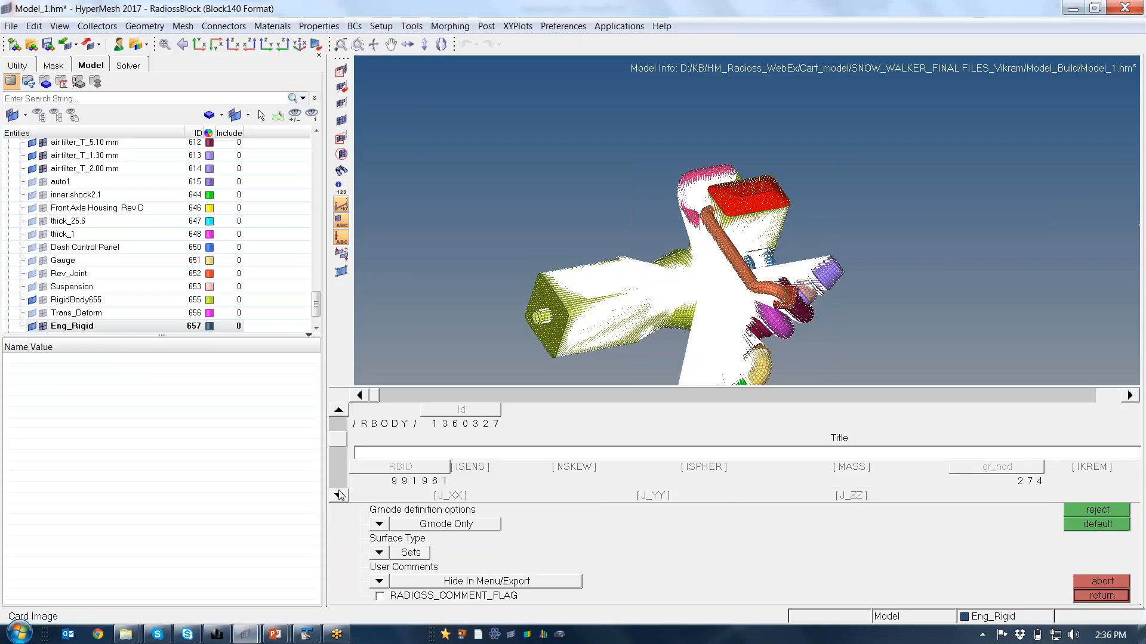
pyautogui.click(873, 455)
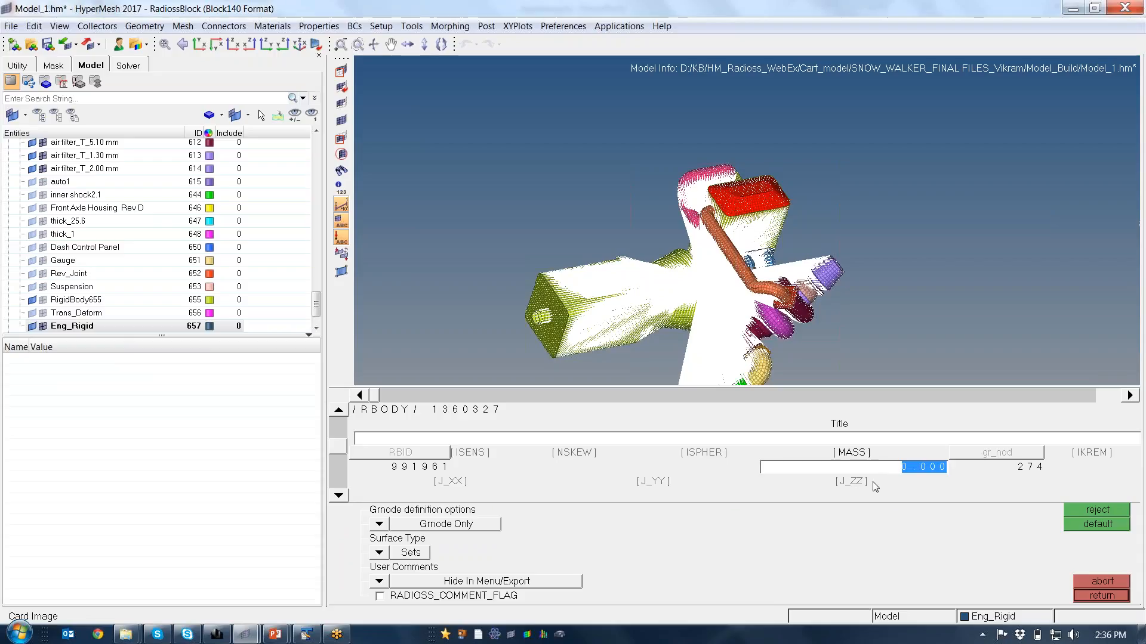
pyautogui.write('0.2')
pyautogui.press('Return')
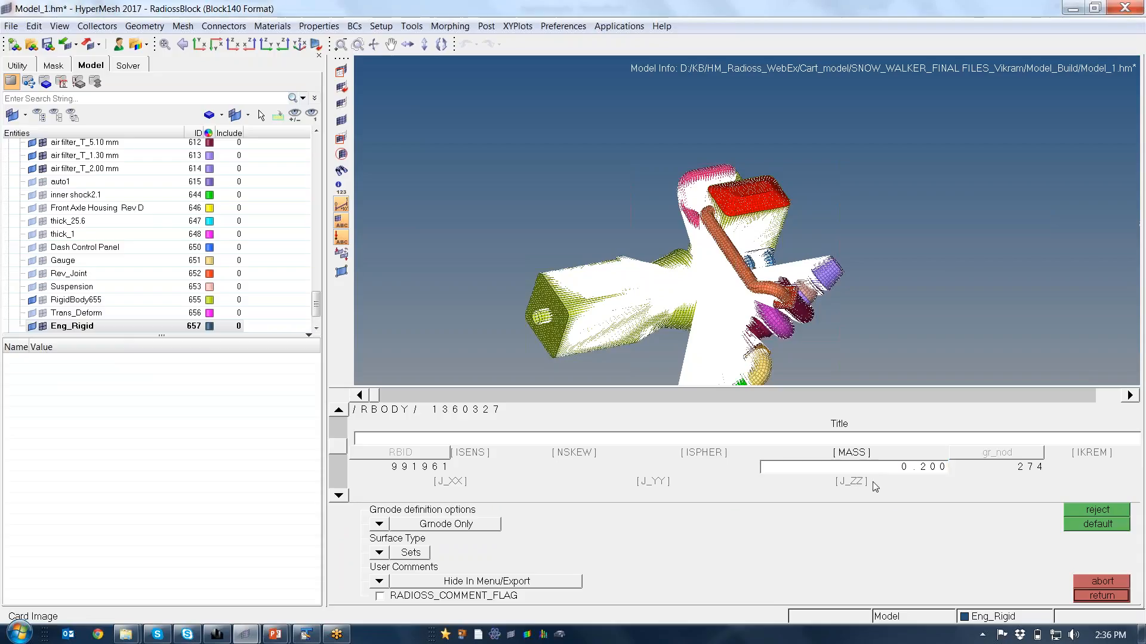
pyautogui.click(1102, 596)
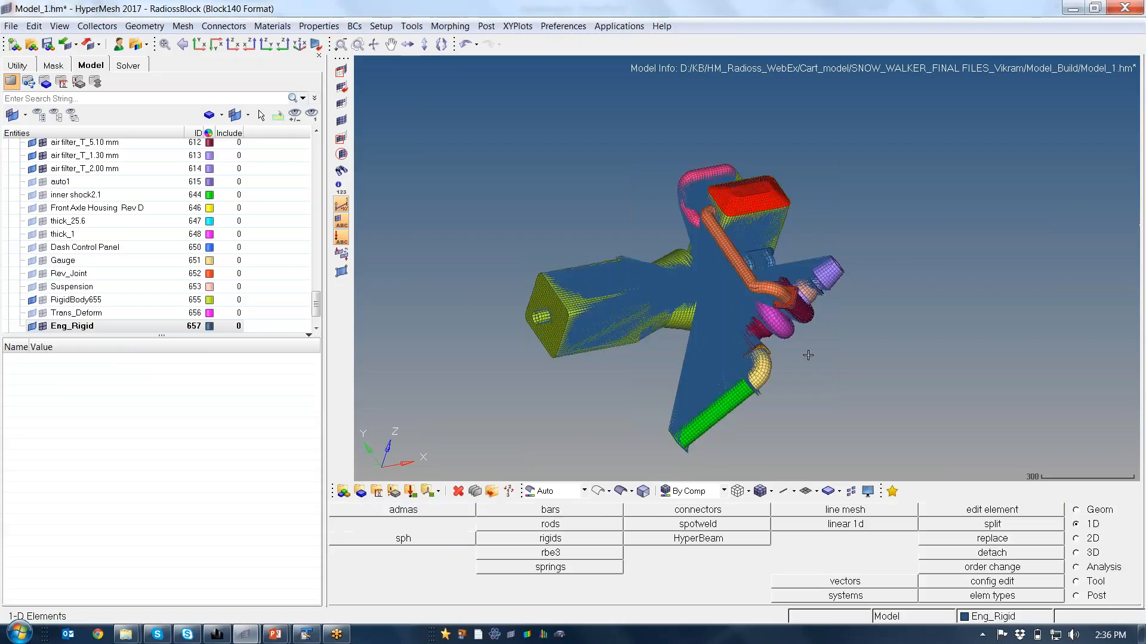
# Find the engine rigid body in the RBODY Manager and check the mass entry on its card.
pyautogui.click(18, 66)
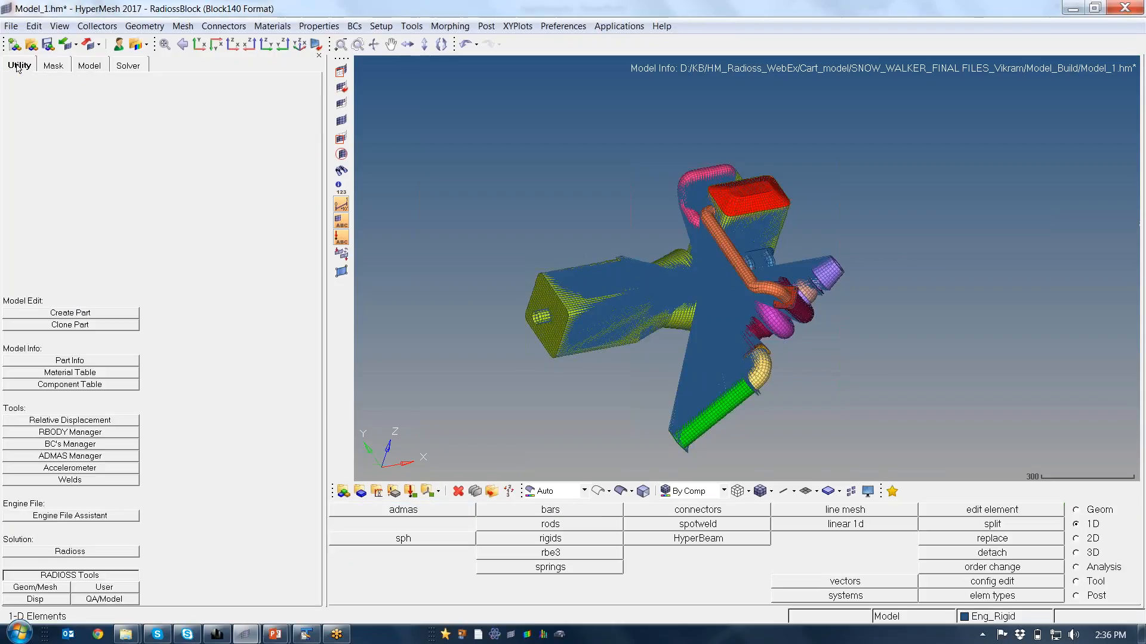
pyautogui.click(62, 434)
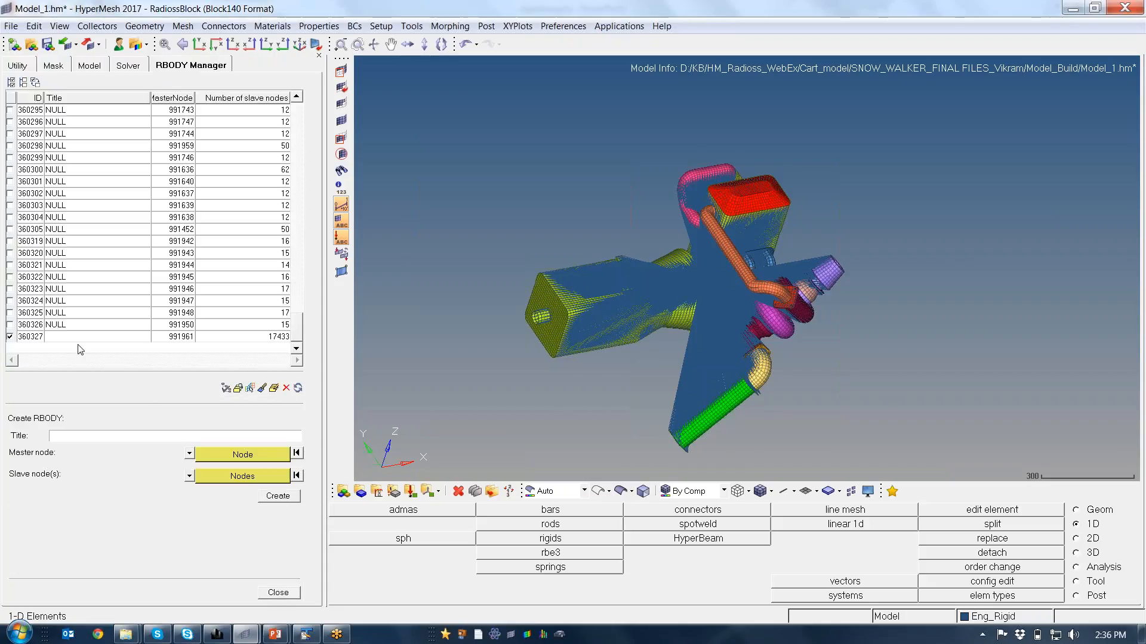
pyautogui.click(79, 338)
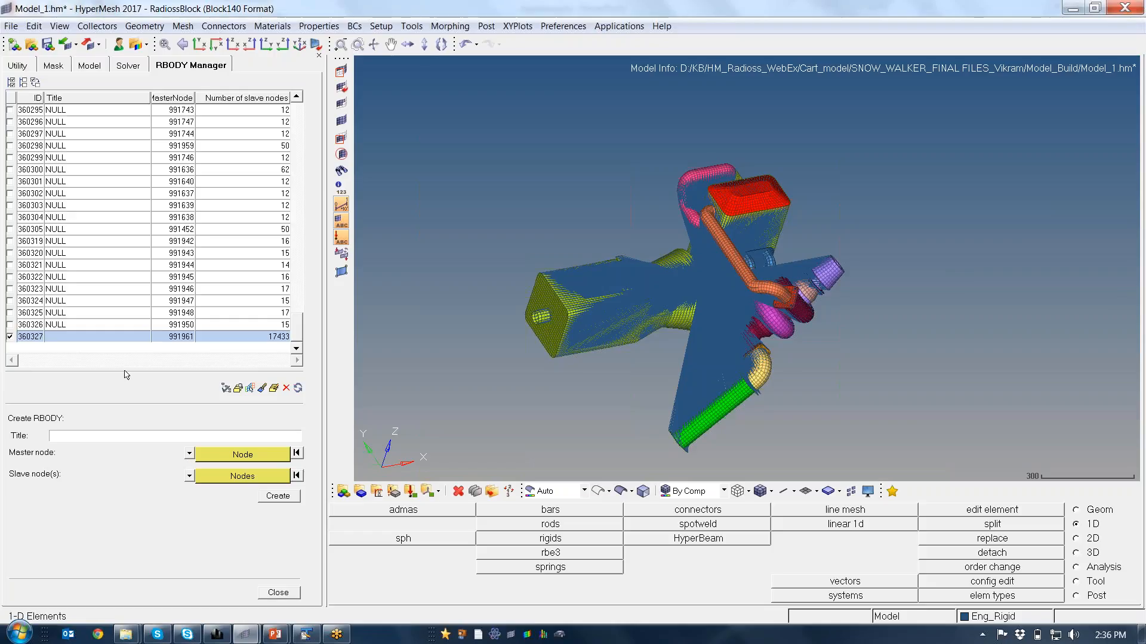
pyautogui.rightClick(65, 339)
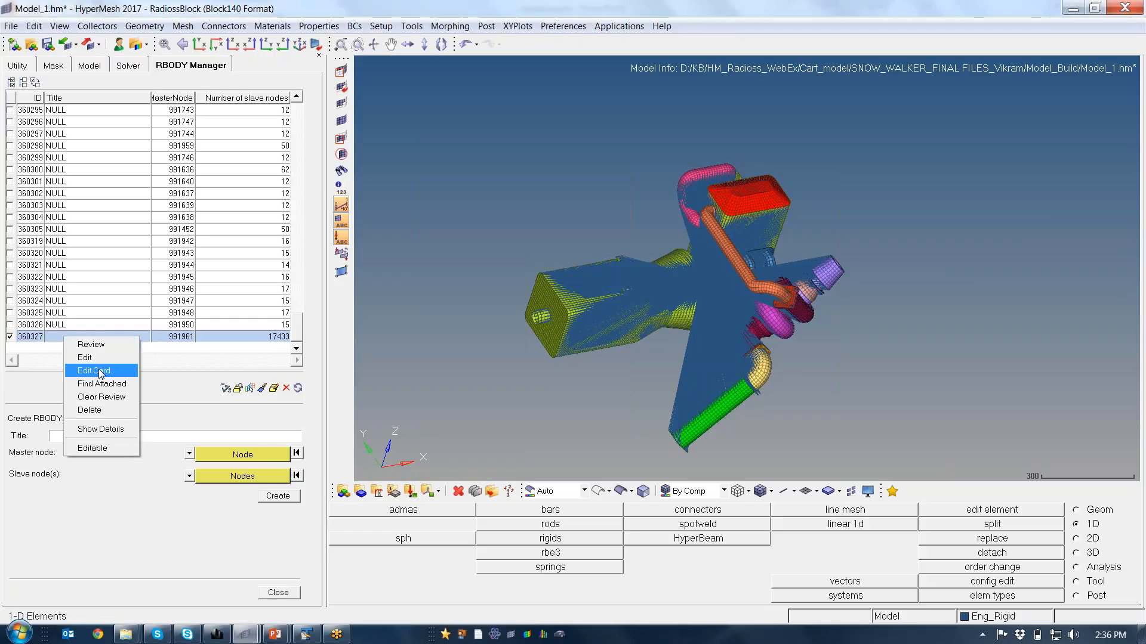
pyautogui.click(96, 370)
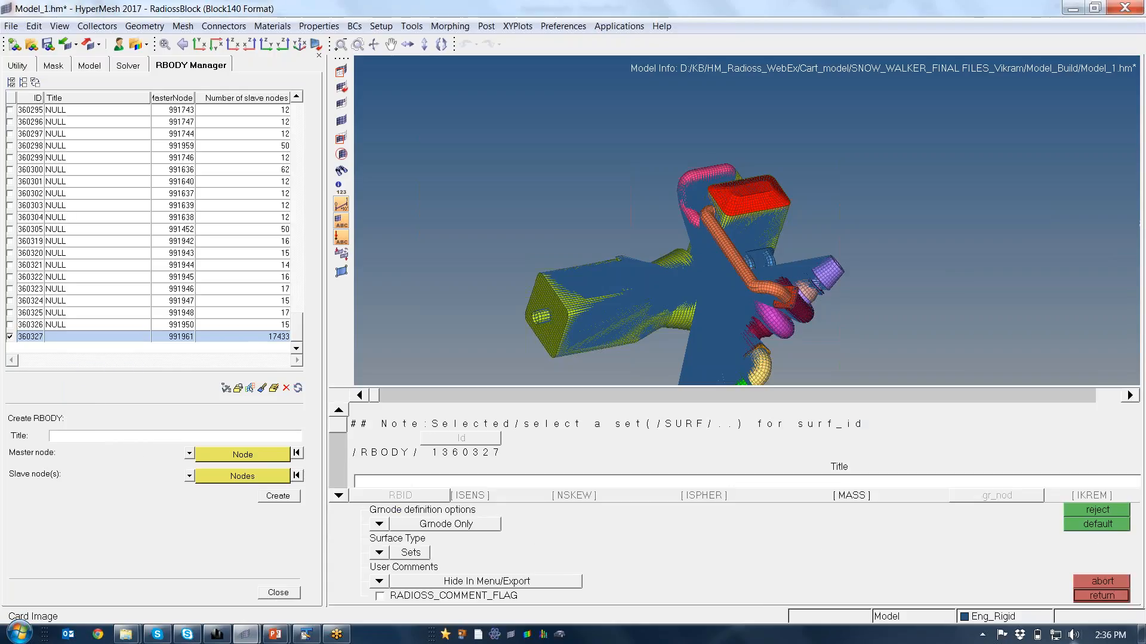
pyautogui.scroll(-2, 867, 523)
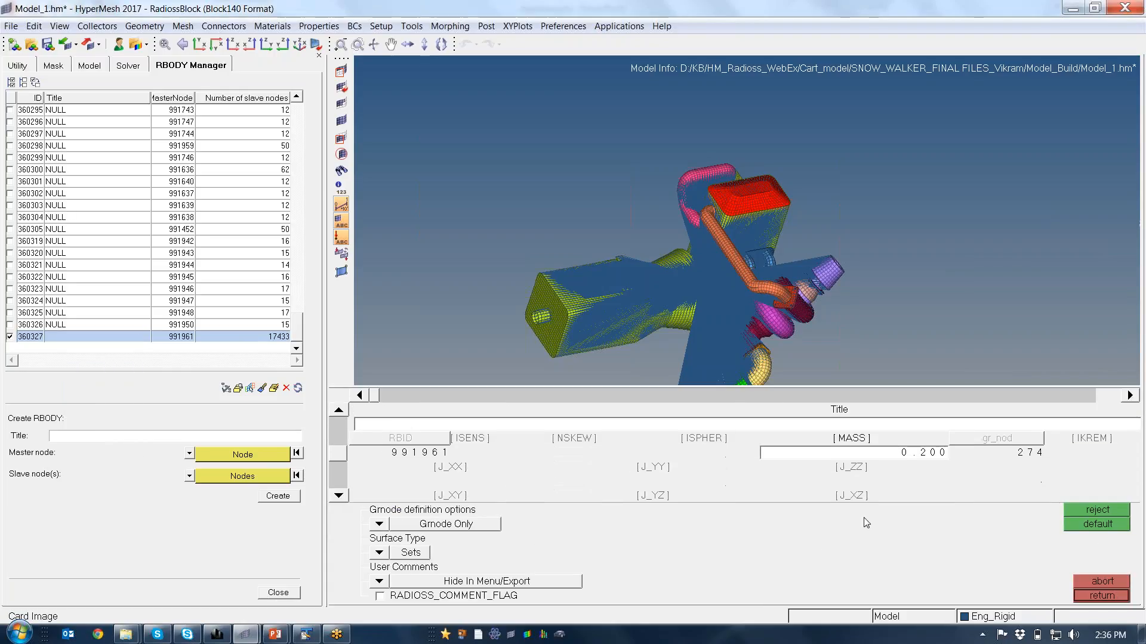
pyautogui.click(1102, 595)
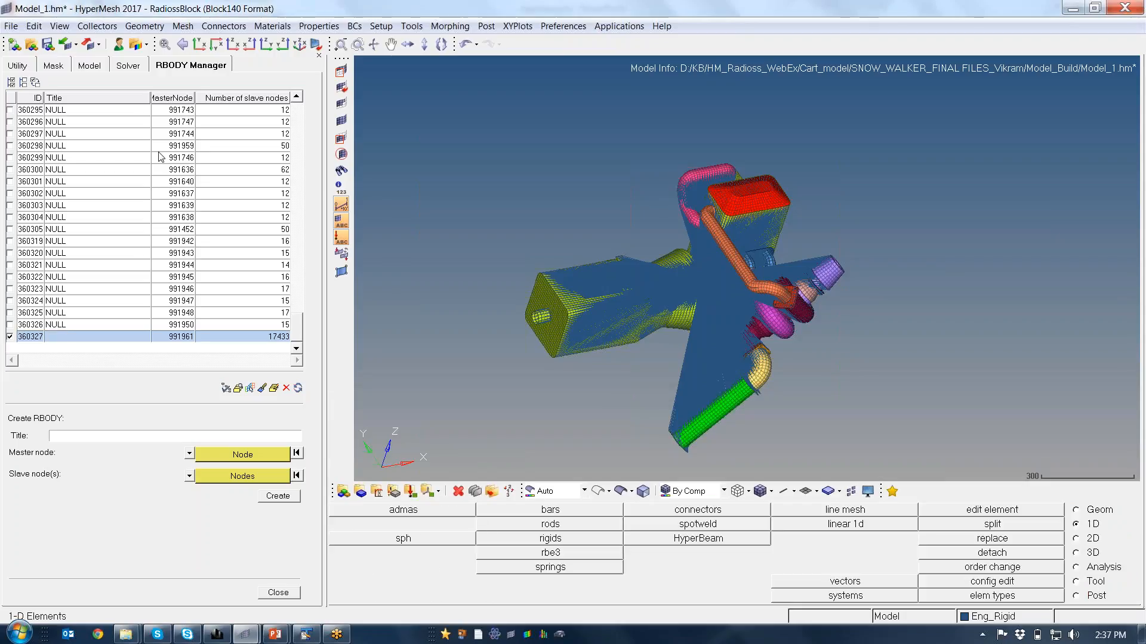
# Return to the model browser and collapse the Components folder.
pyautogui.click(90, 67)
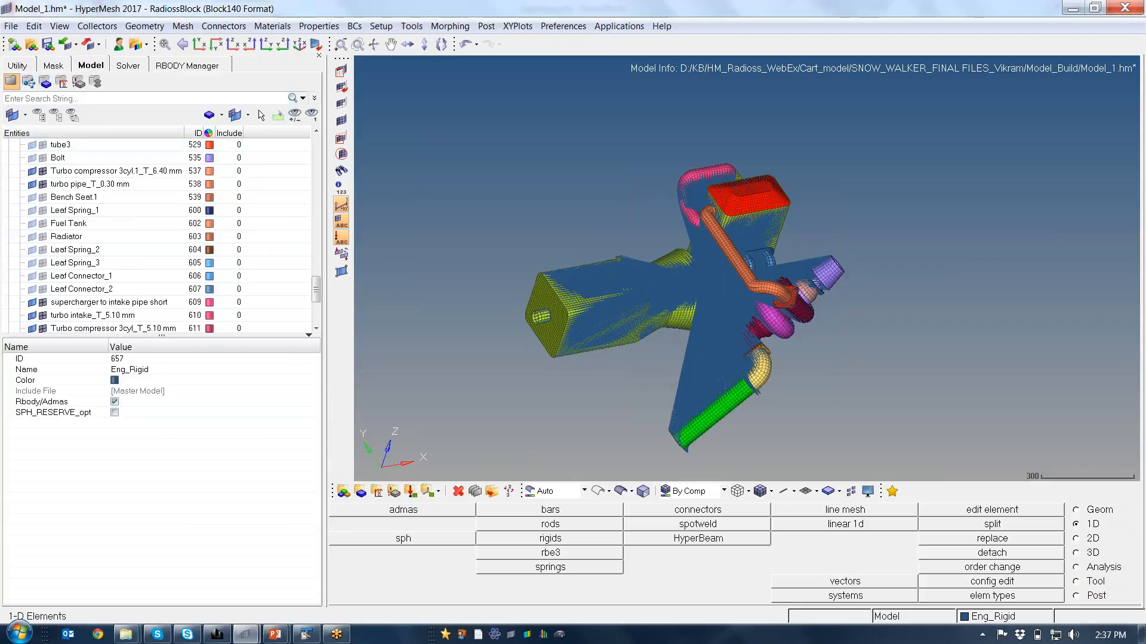
pyautogui.moveTo(317, 291); pyautogui.dragTo(317, 143)
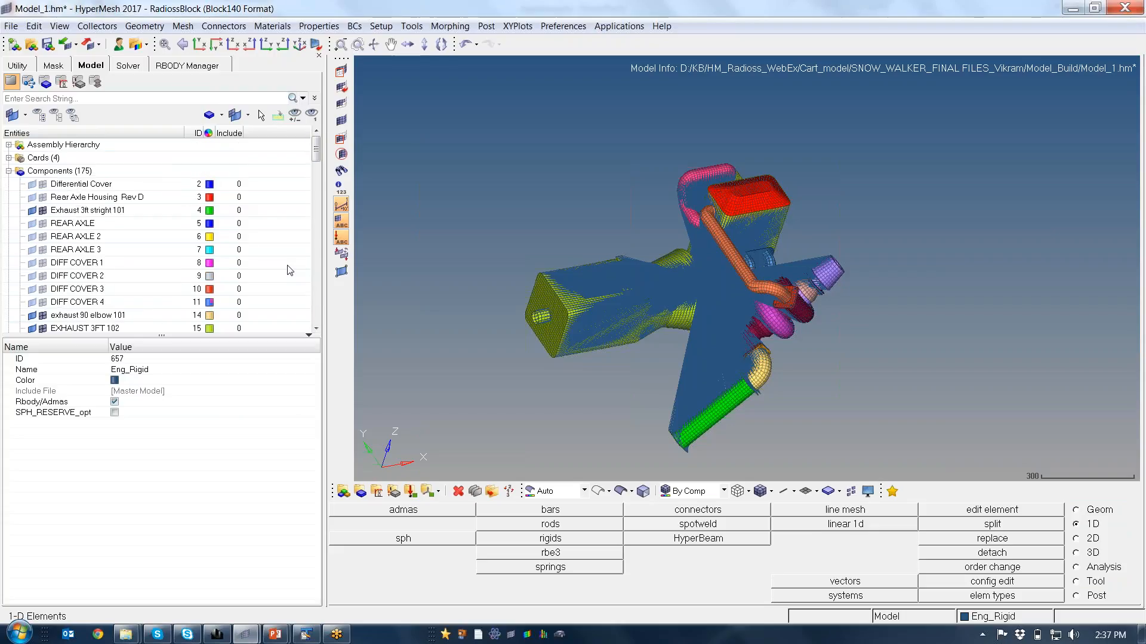
pyautogui.click(9, 172)
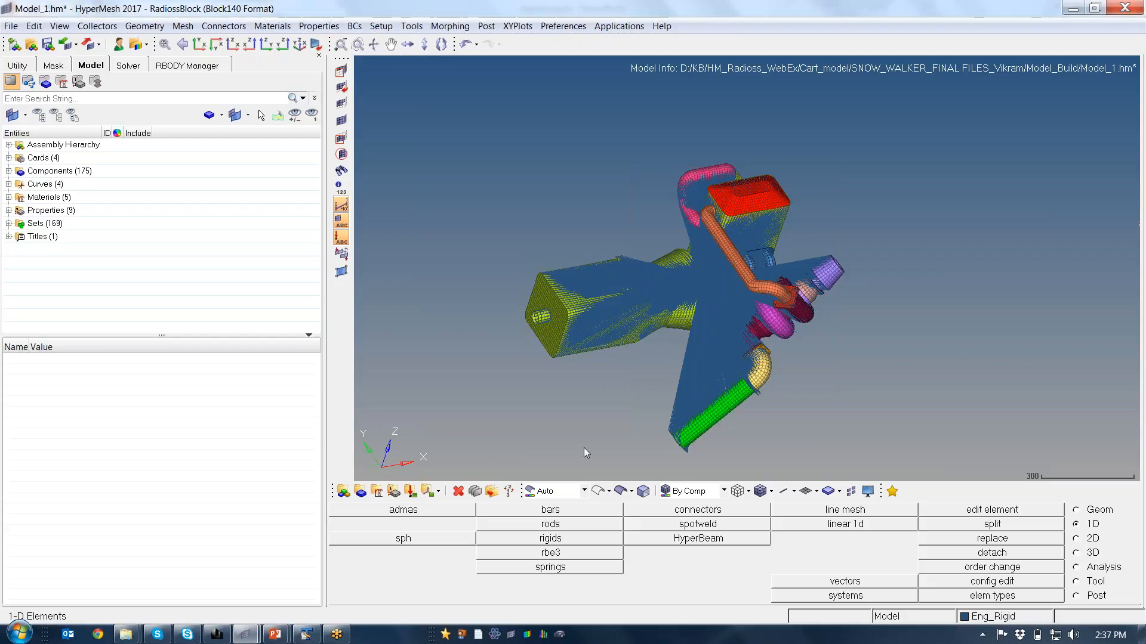
# Display all components of the model and bring the whole cart into view.
pyautogui.press('d')
pyautogui.click(975, 510)
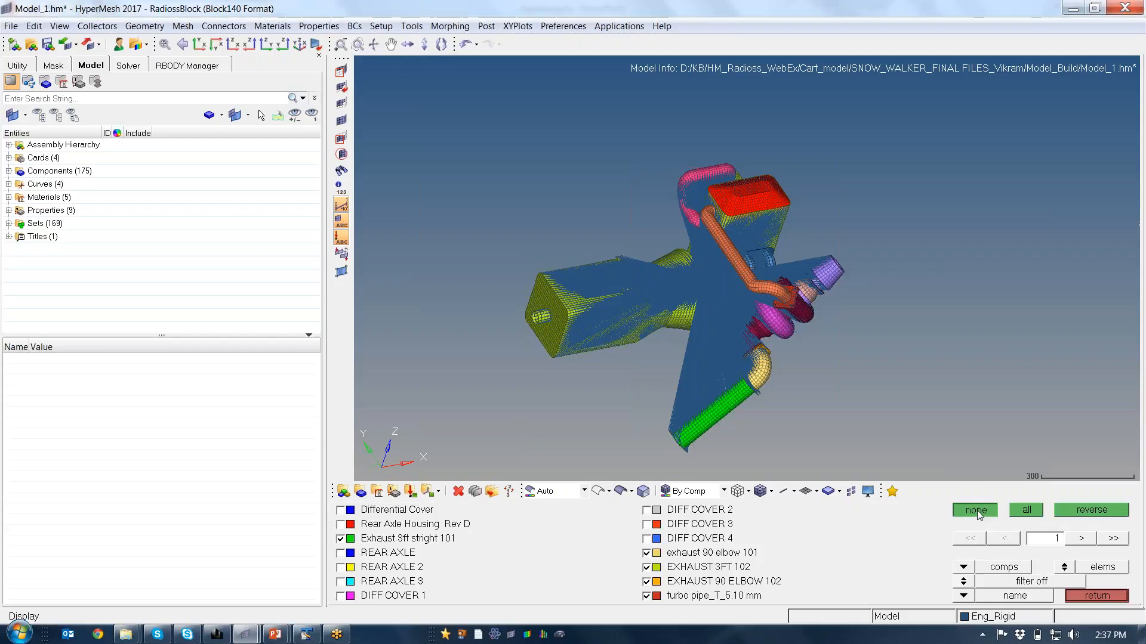
pyautogui.click(1027, 511)
pyautogui.scroll(-5, 789, 312)
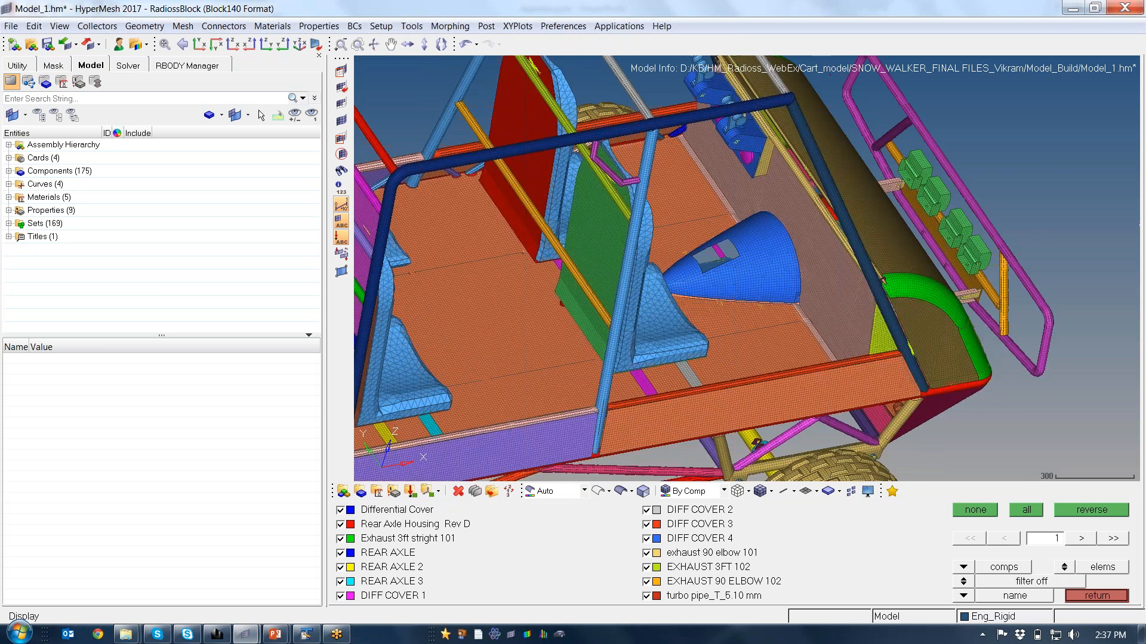
pyautogui.keyDown('ctrl'); pyautogui.moveTo(789, 312); pyautogui.dragTo(766, 280); pyautogui.keyUp('ctrl')
pyautogui.keyDown('ctrl'); pyautogui.scroll(4, 779, 281); pyautogui.keyUp('ctrl')
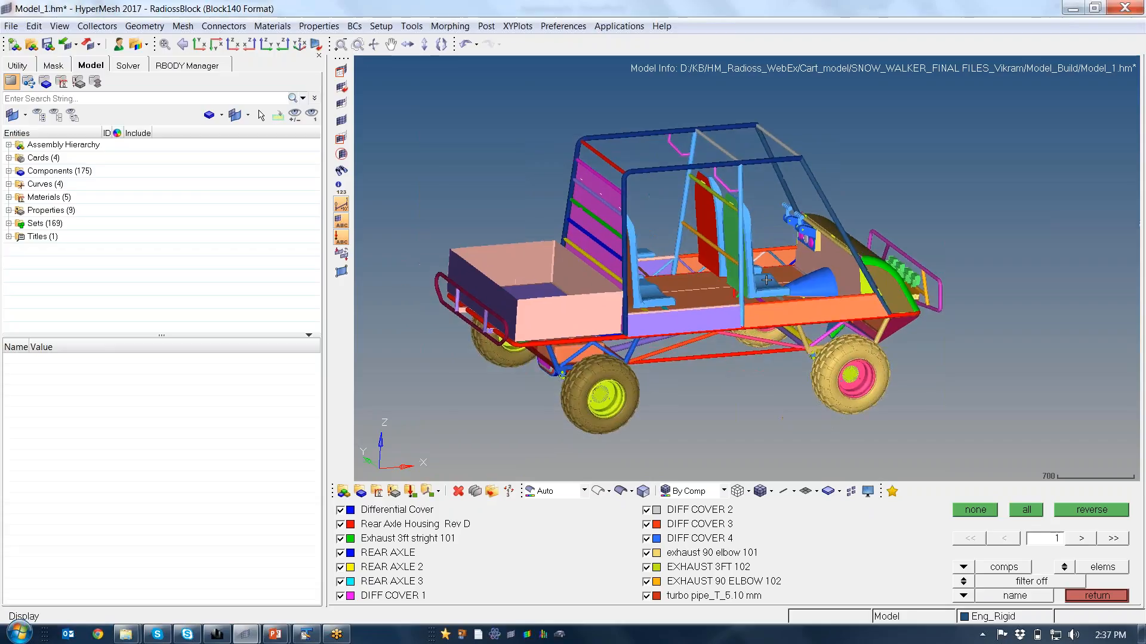